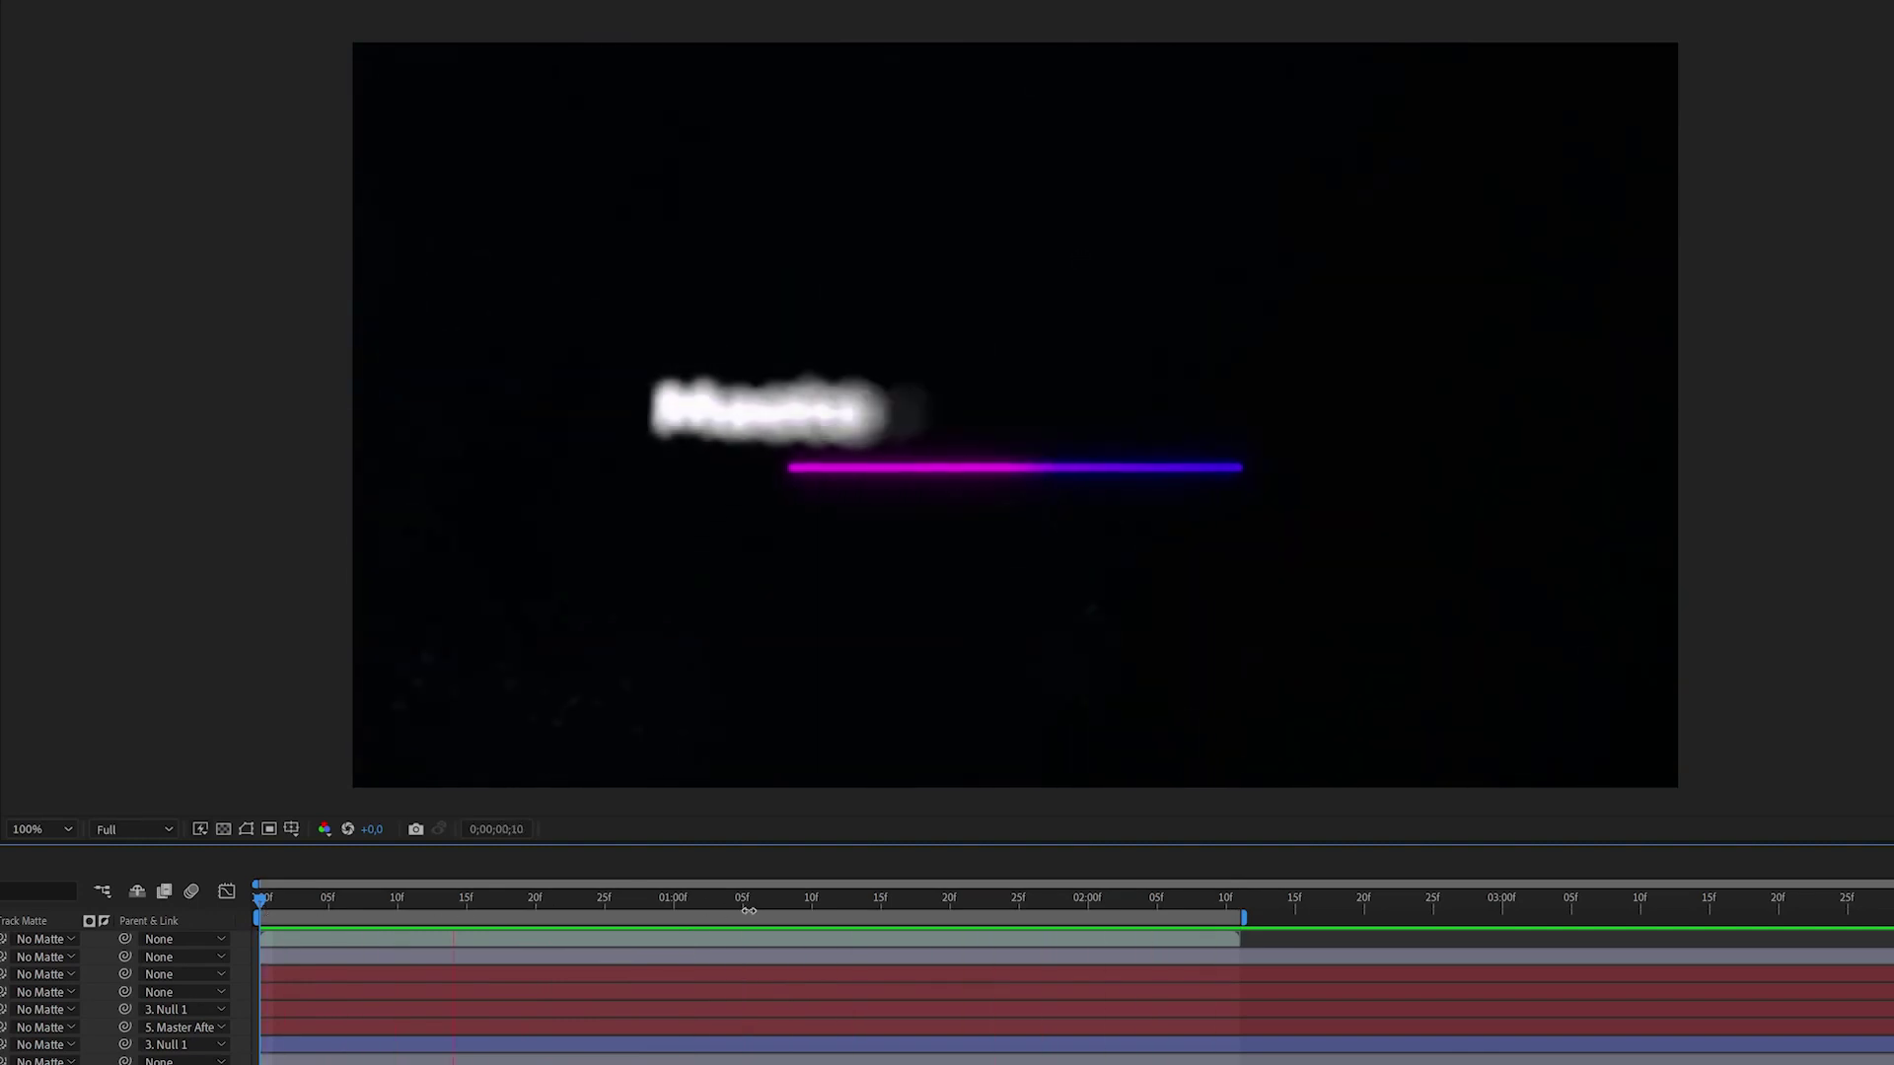
Play back and scrub through the finished title animation in the Iman Title composition.
{"action": "key", "text": "space"}
{"action": "left_click_drag", "start_coordinate": [262, 905], "coordinate": [936, 945]}
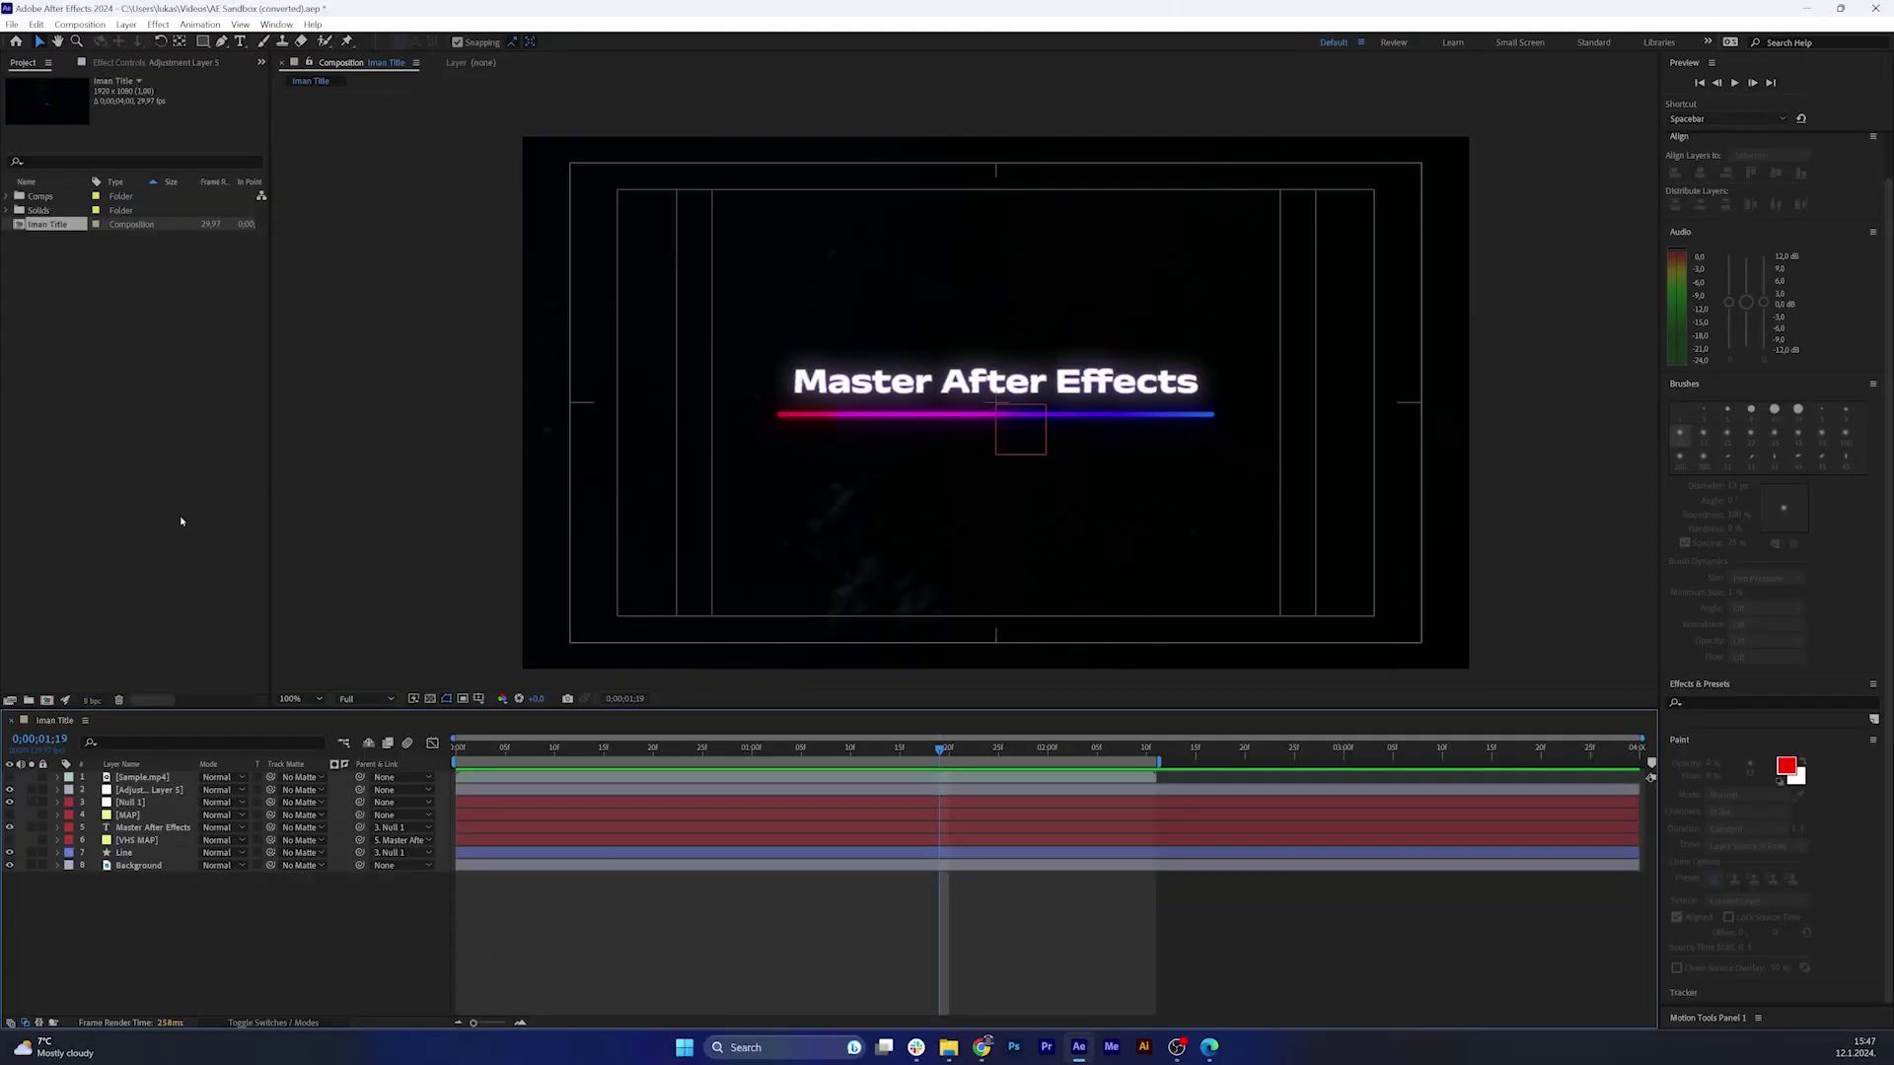
Create an HD 1920x1080, 29,97 fps composition named "Iman Gadzi Text Tutorial" with a duration of 0;00;05;00.
{"action": "right_click", "coordinate": [169, 361]}
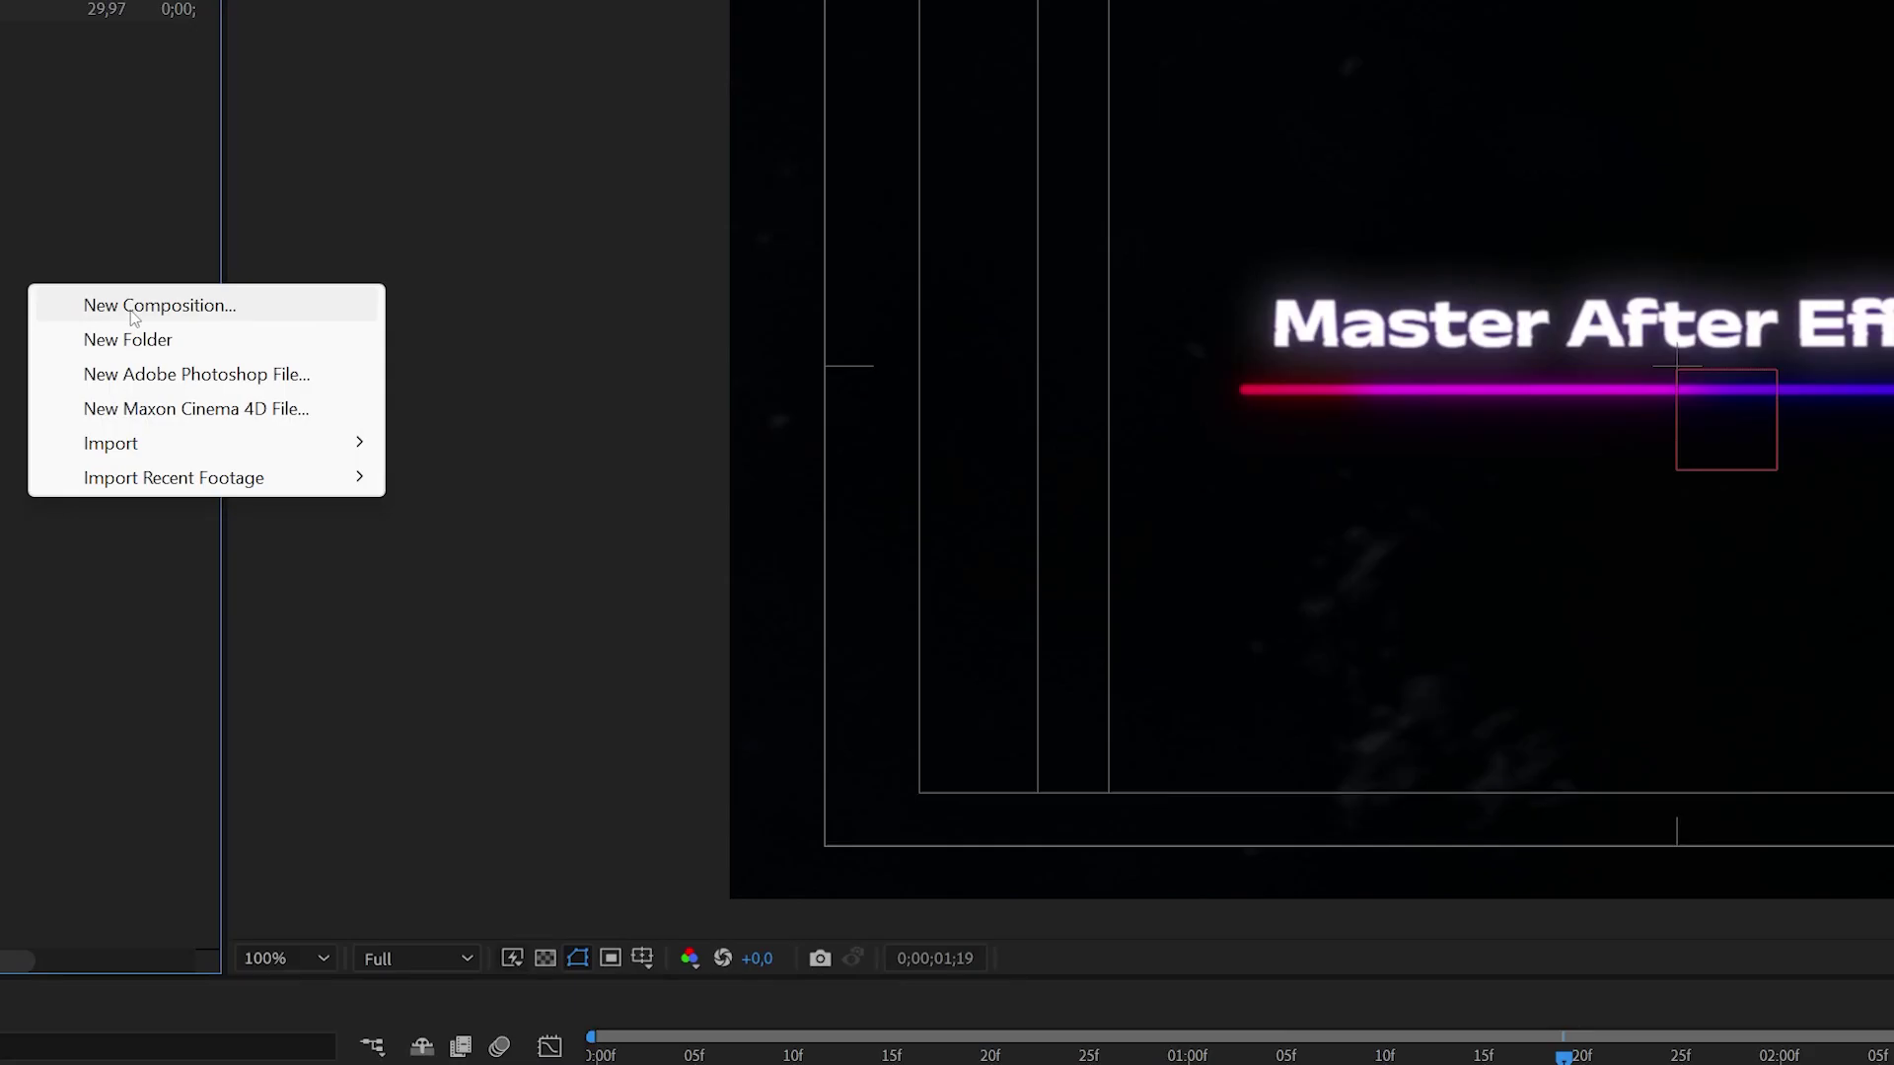
{"action": "left_click", "coordinate": [222, 373]}
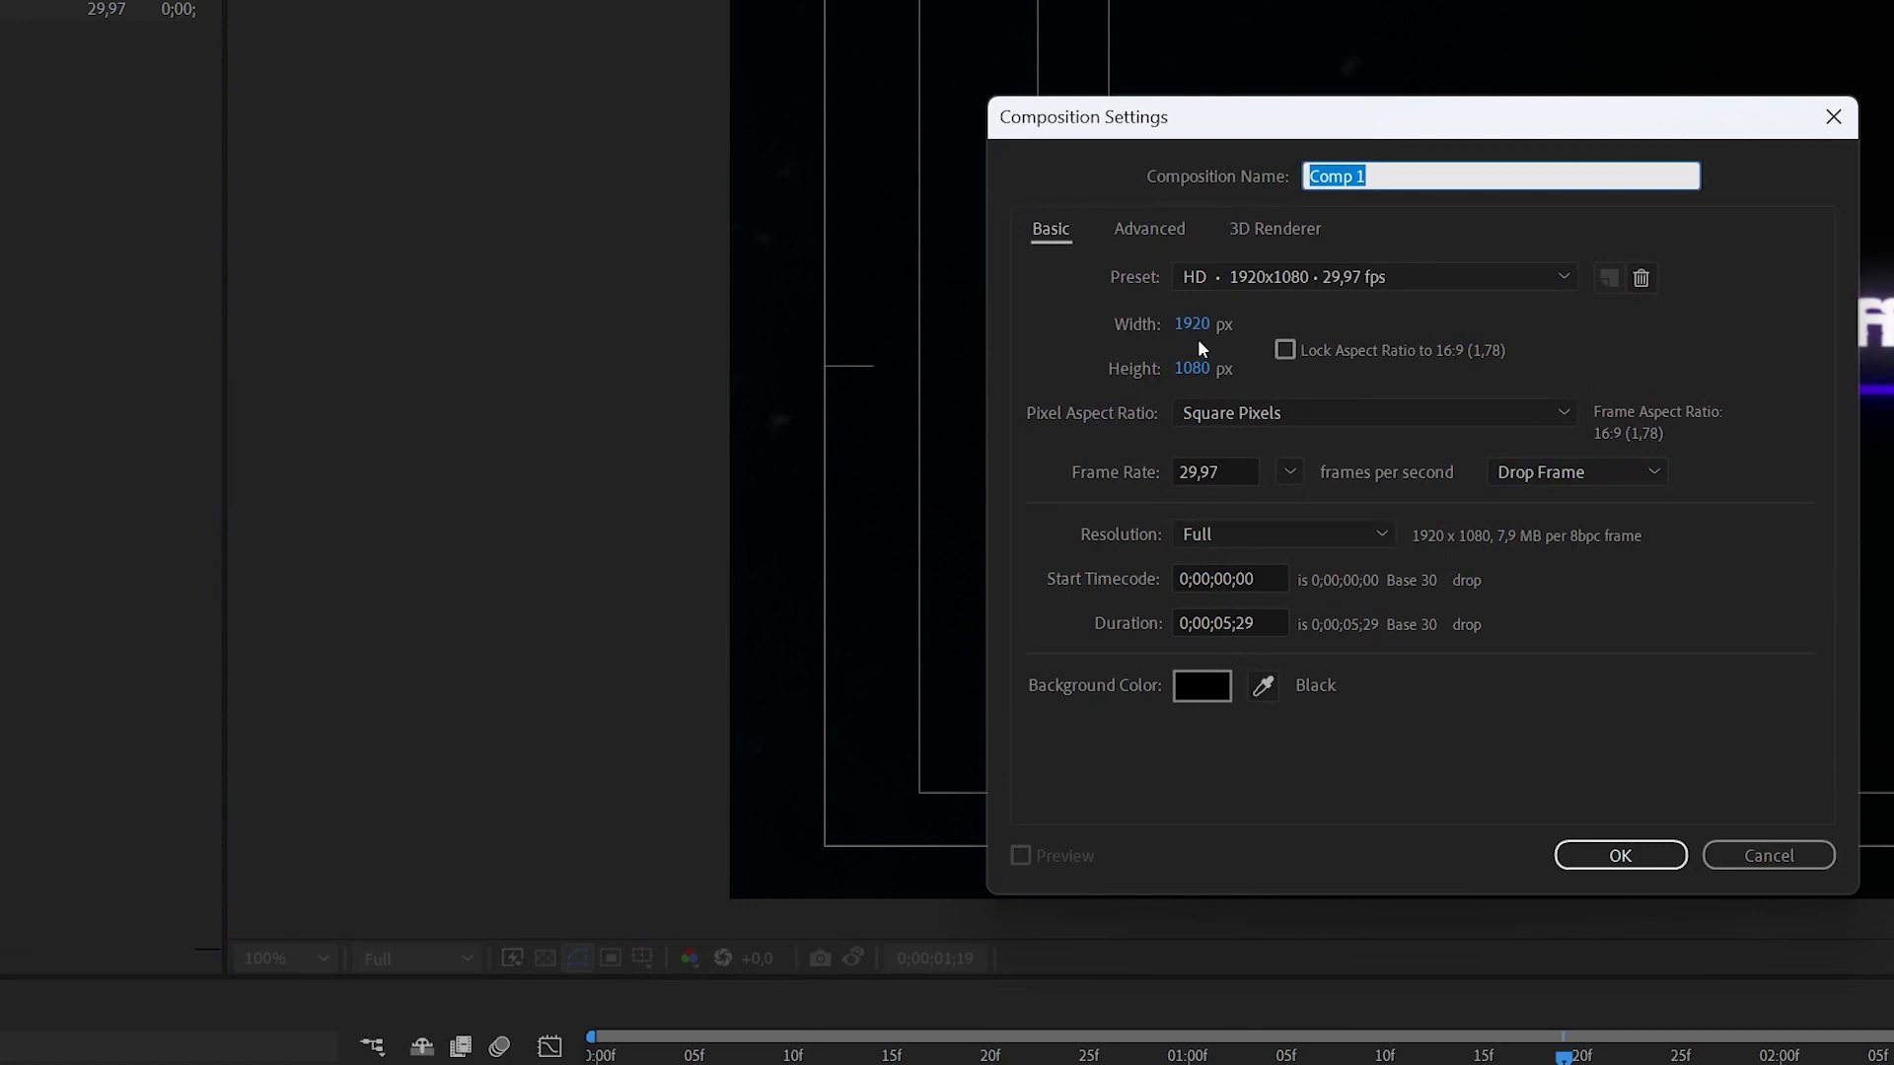
{"action": "left_click_drag", "start_coordinate": [1234, 623], "coordinate": [1275, 633]}
{"action": "type", "text": "00"}
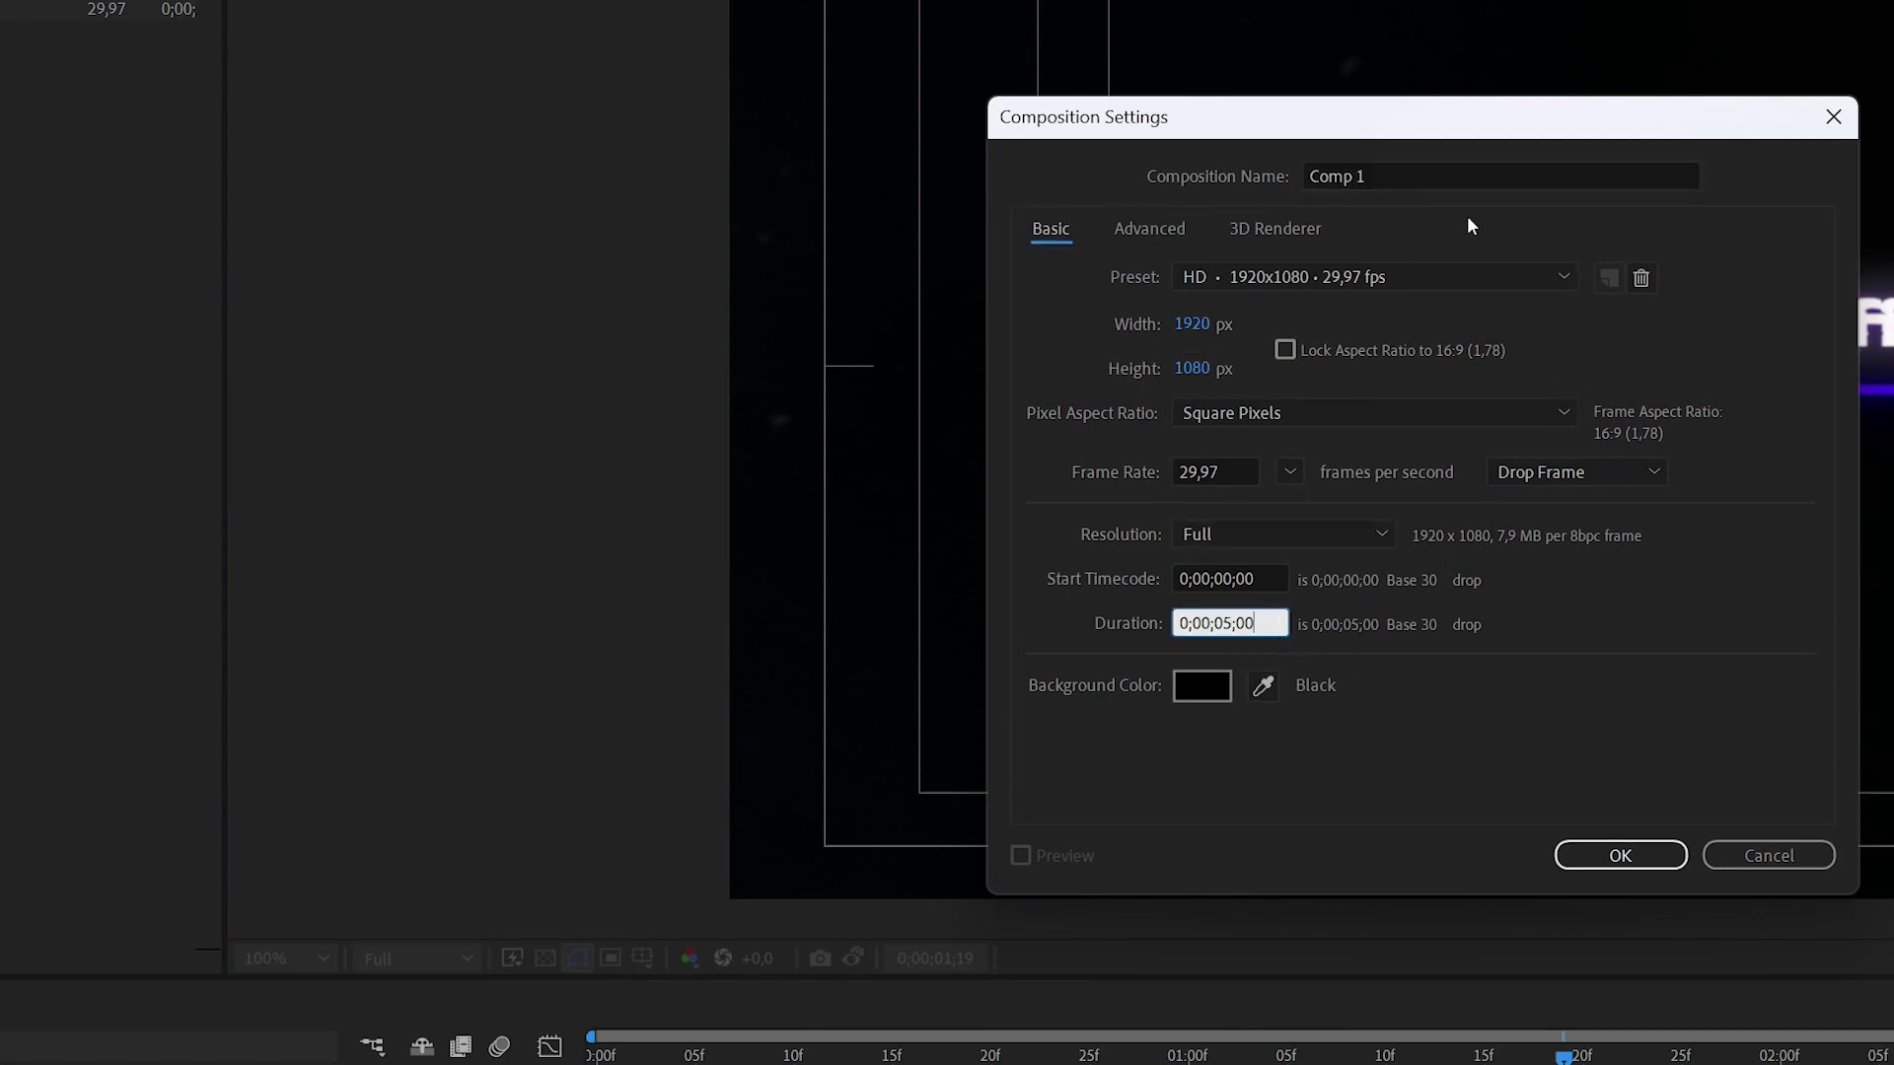
{"action": "key", "text": "Tab"}
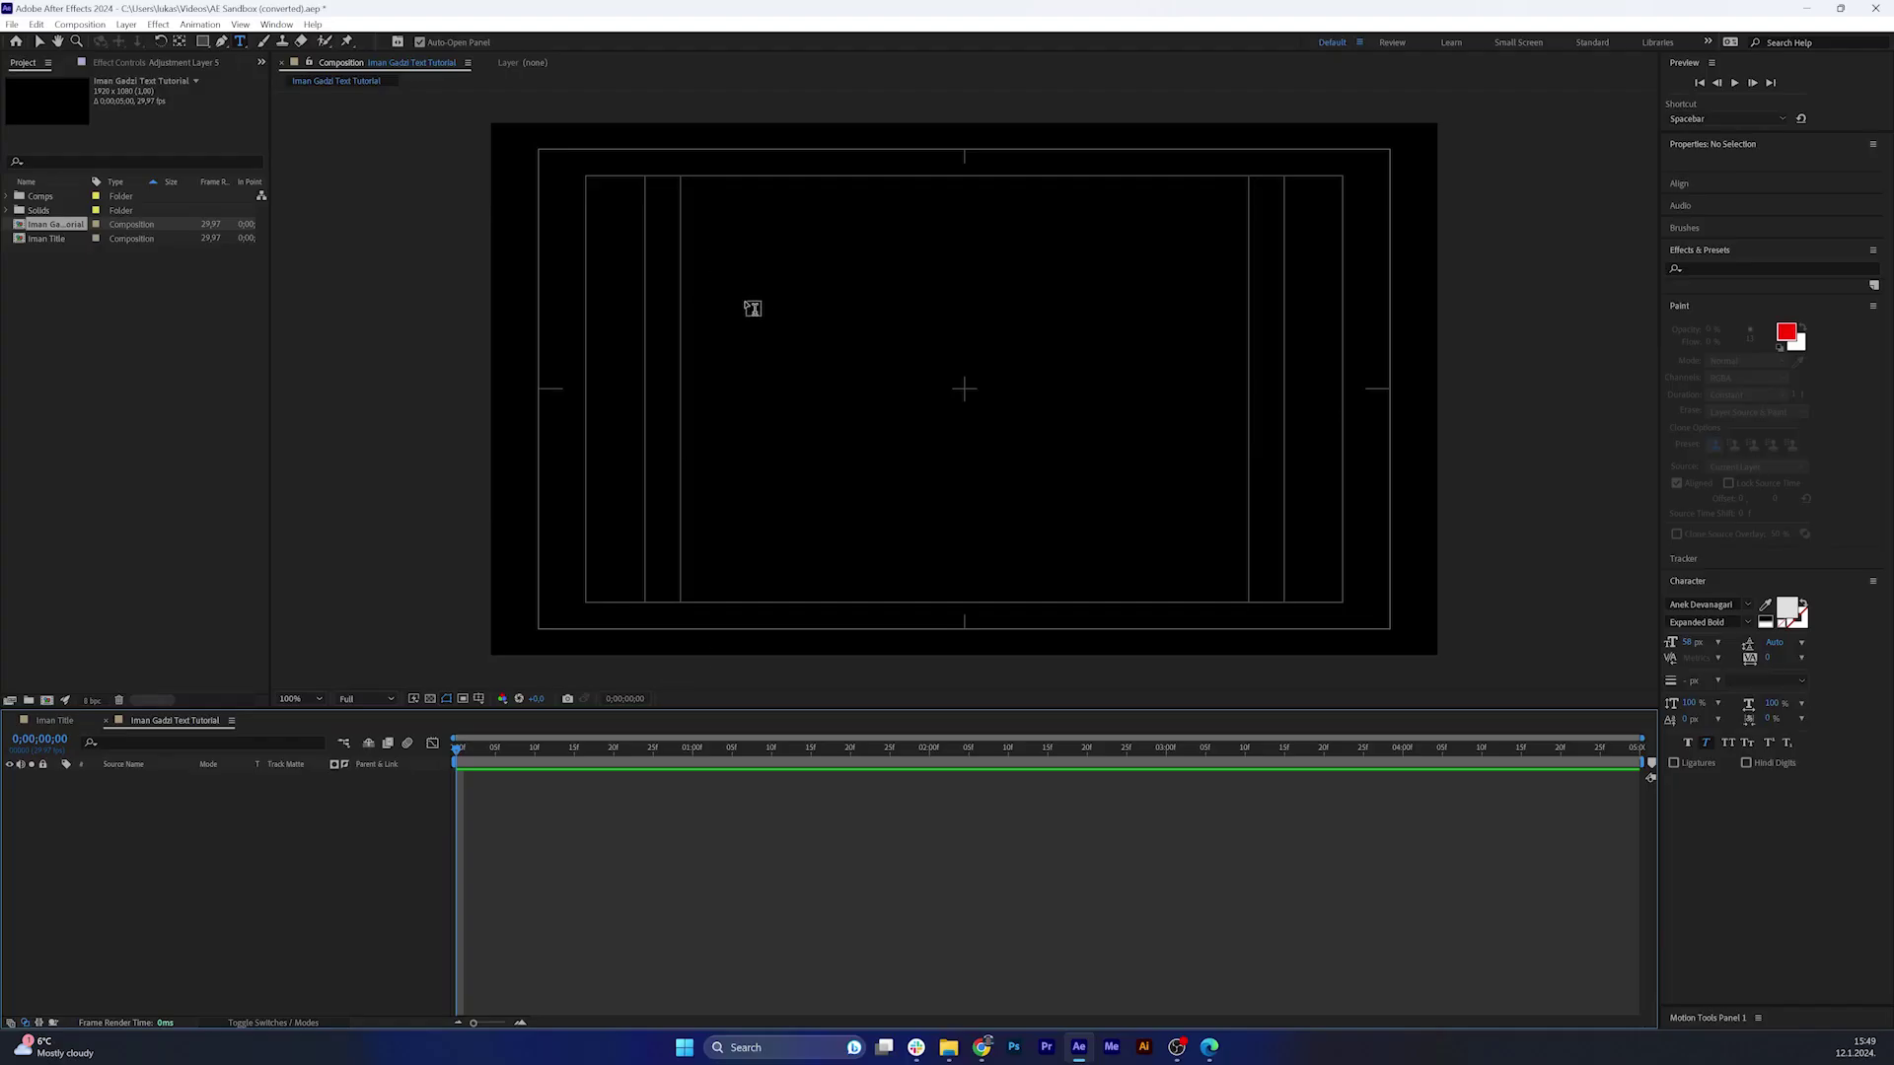
Add a text layer reading "Master After Effects" in the composition.
{"action": "type", "text": "A"}
{"action": "key", "text": "BackSpace"}
{"action": "type", "text": "Mas"}
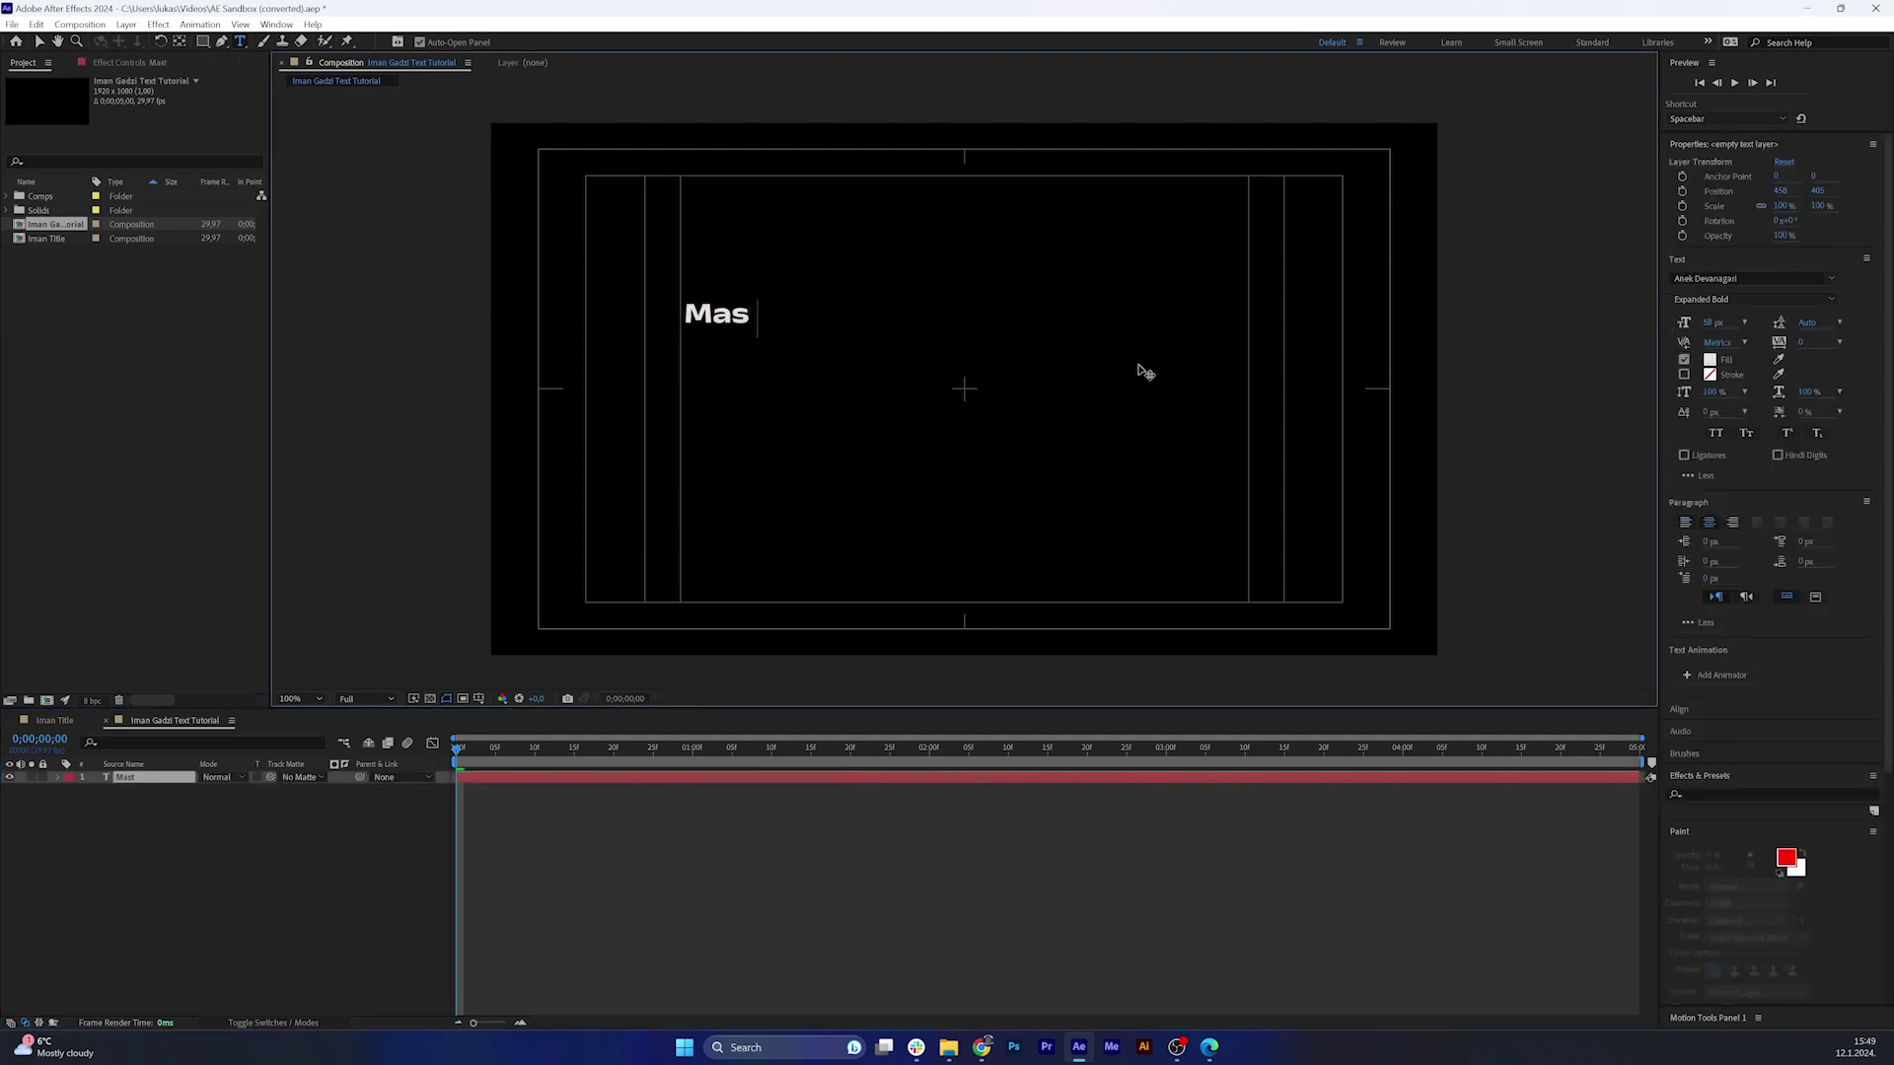
{"action": "type", "text": "ter After Effect"}
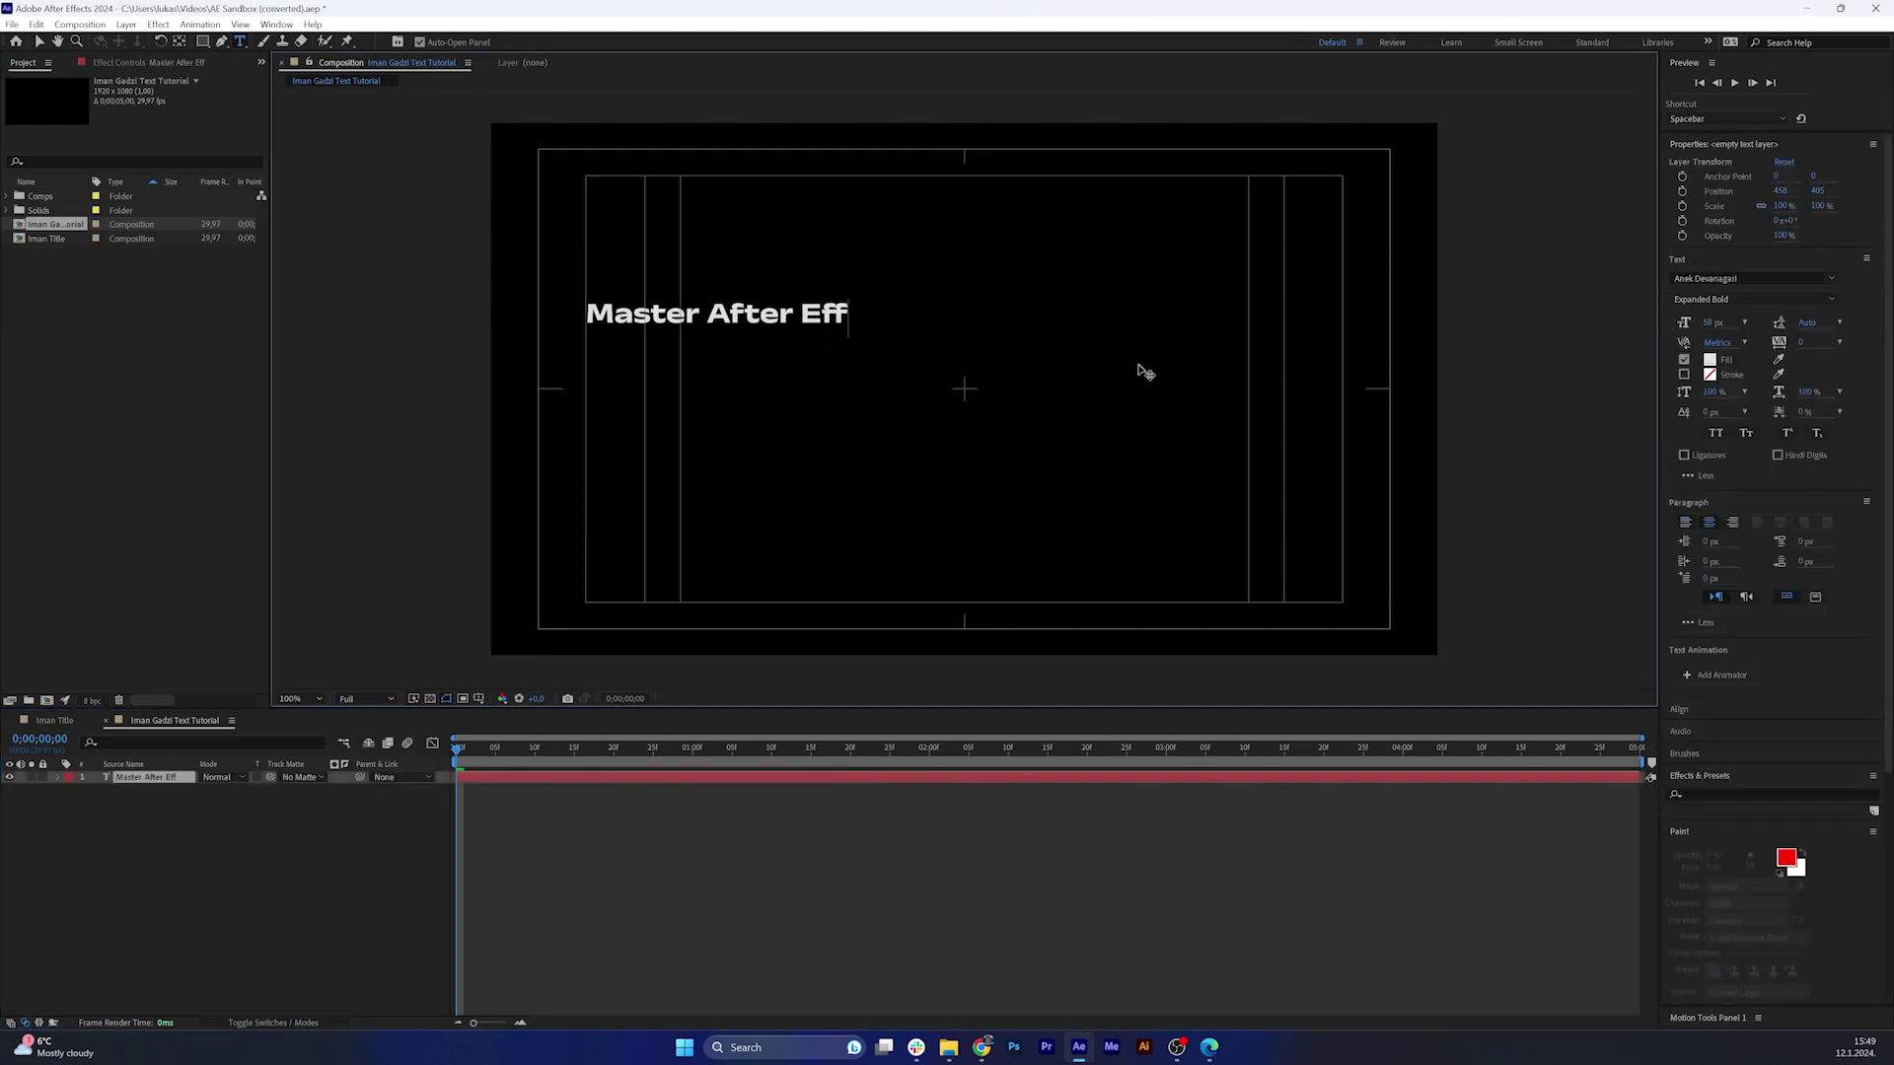
{"action": "type", "text": "s"}
Center the text in the composition, raise it slightly to a vertical position of 509, and deselect it.
{"action": "left_click", "coordinate": [1689, 713]}
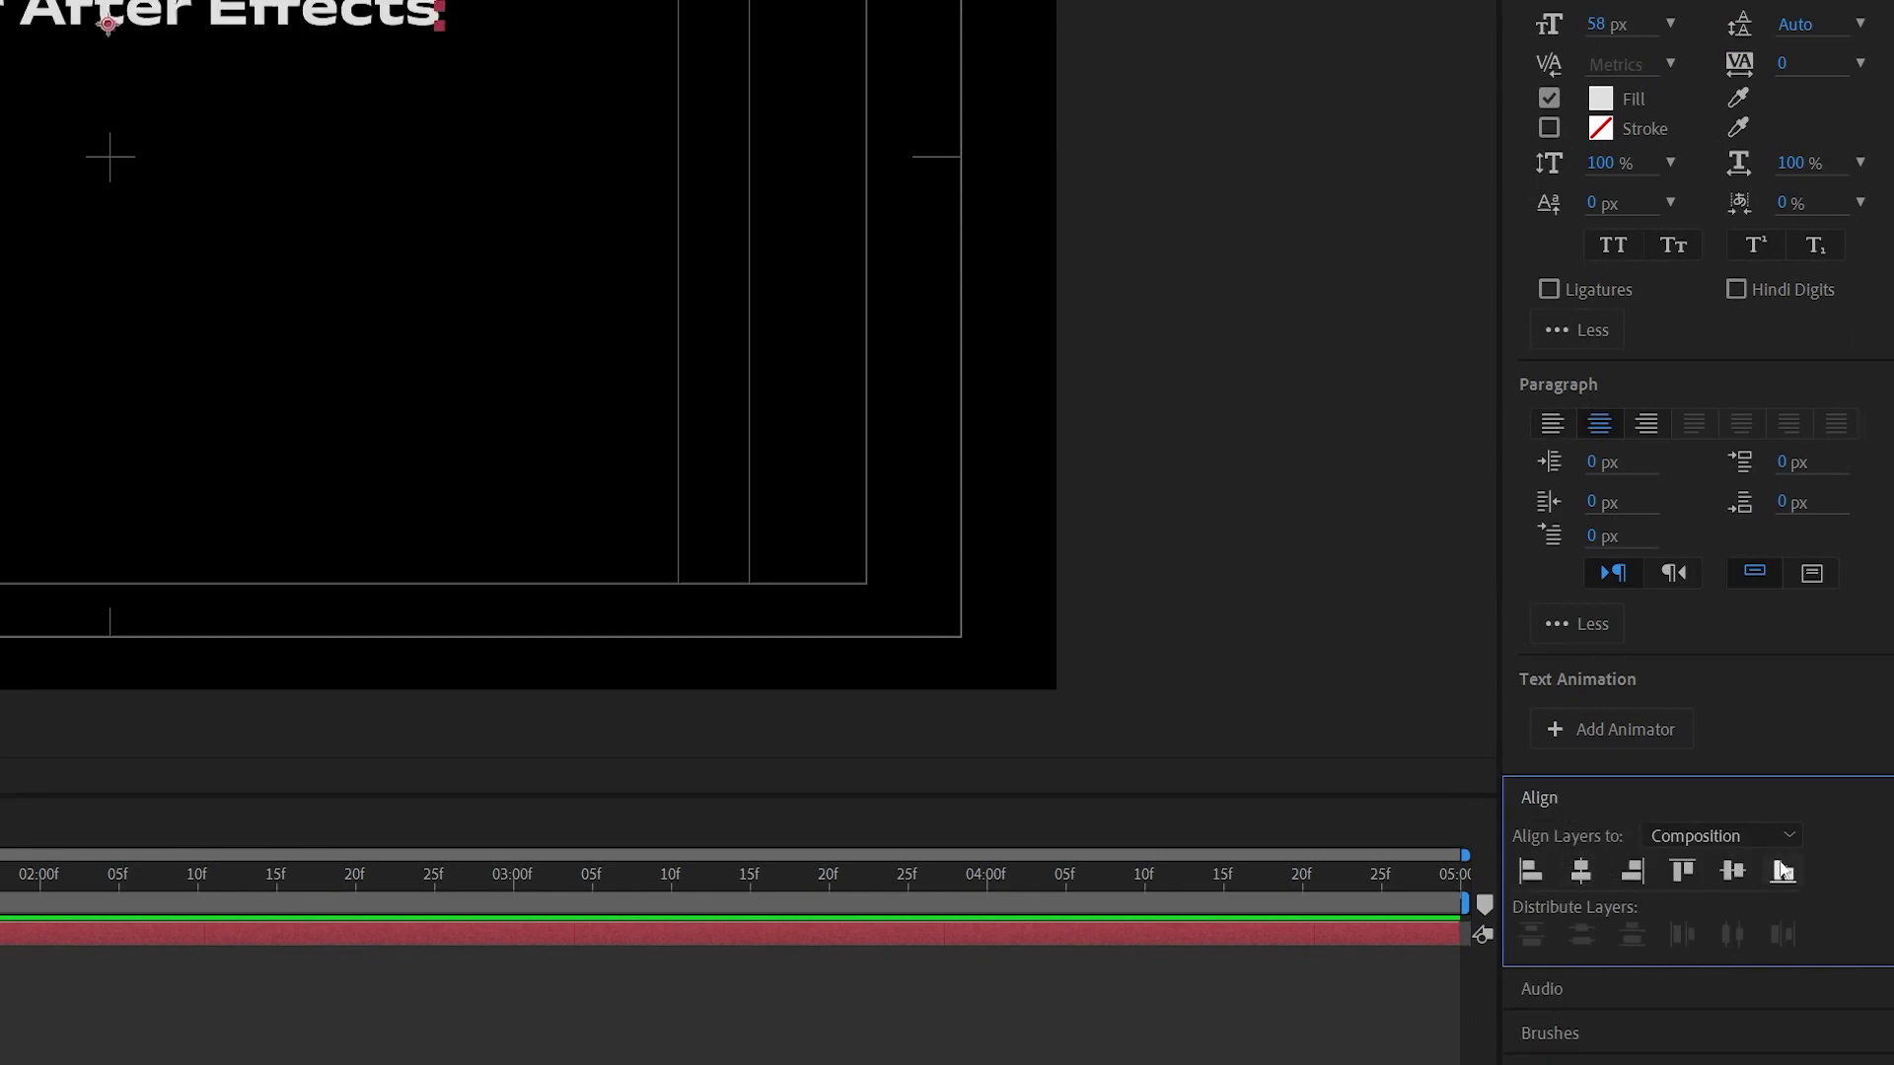
{"action": "left_click", "coordinate": [1732, 870]}
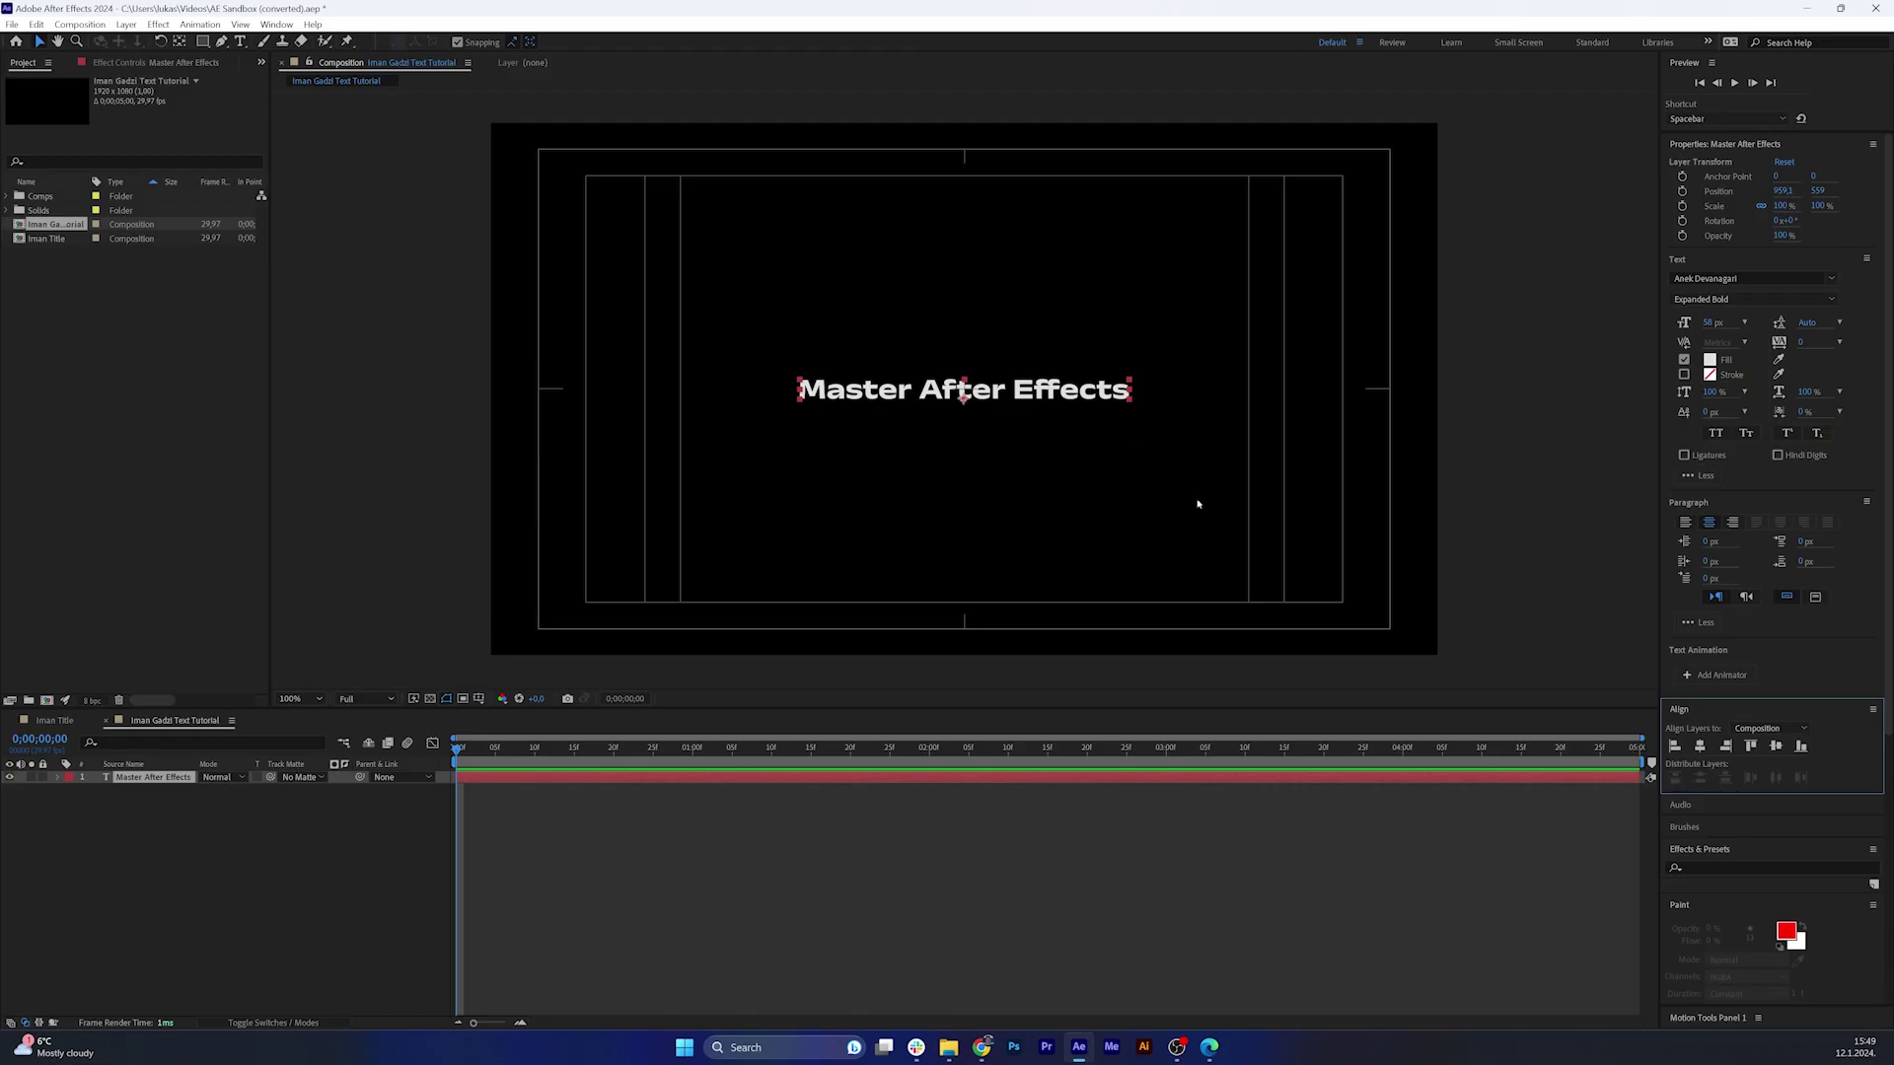
{"action": "key", "text": "shift+Up"}
{"action": "key", "text": "shift+Up"}
{"action": "key", "text": "shift+Up"}
{"action": "key", "text": "shift+Up"}
{"action": "key", "text": "shift+Up"}
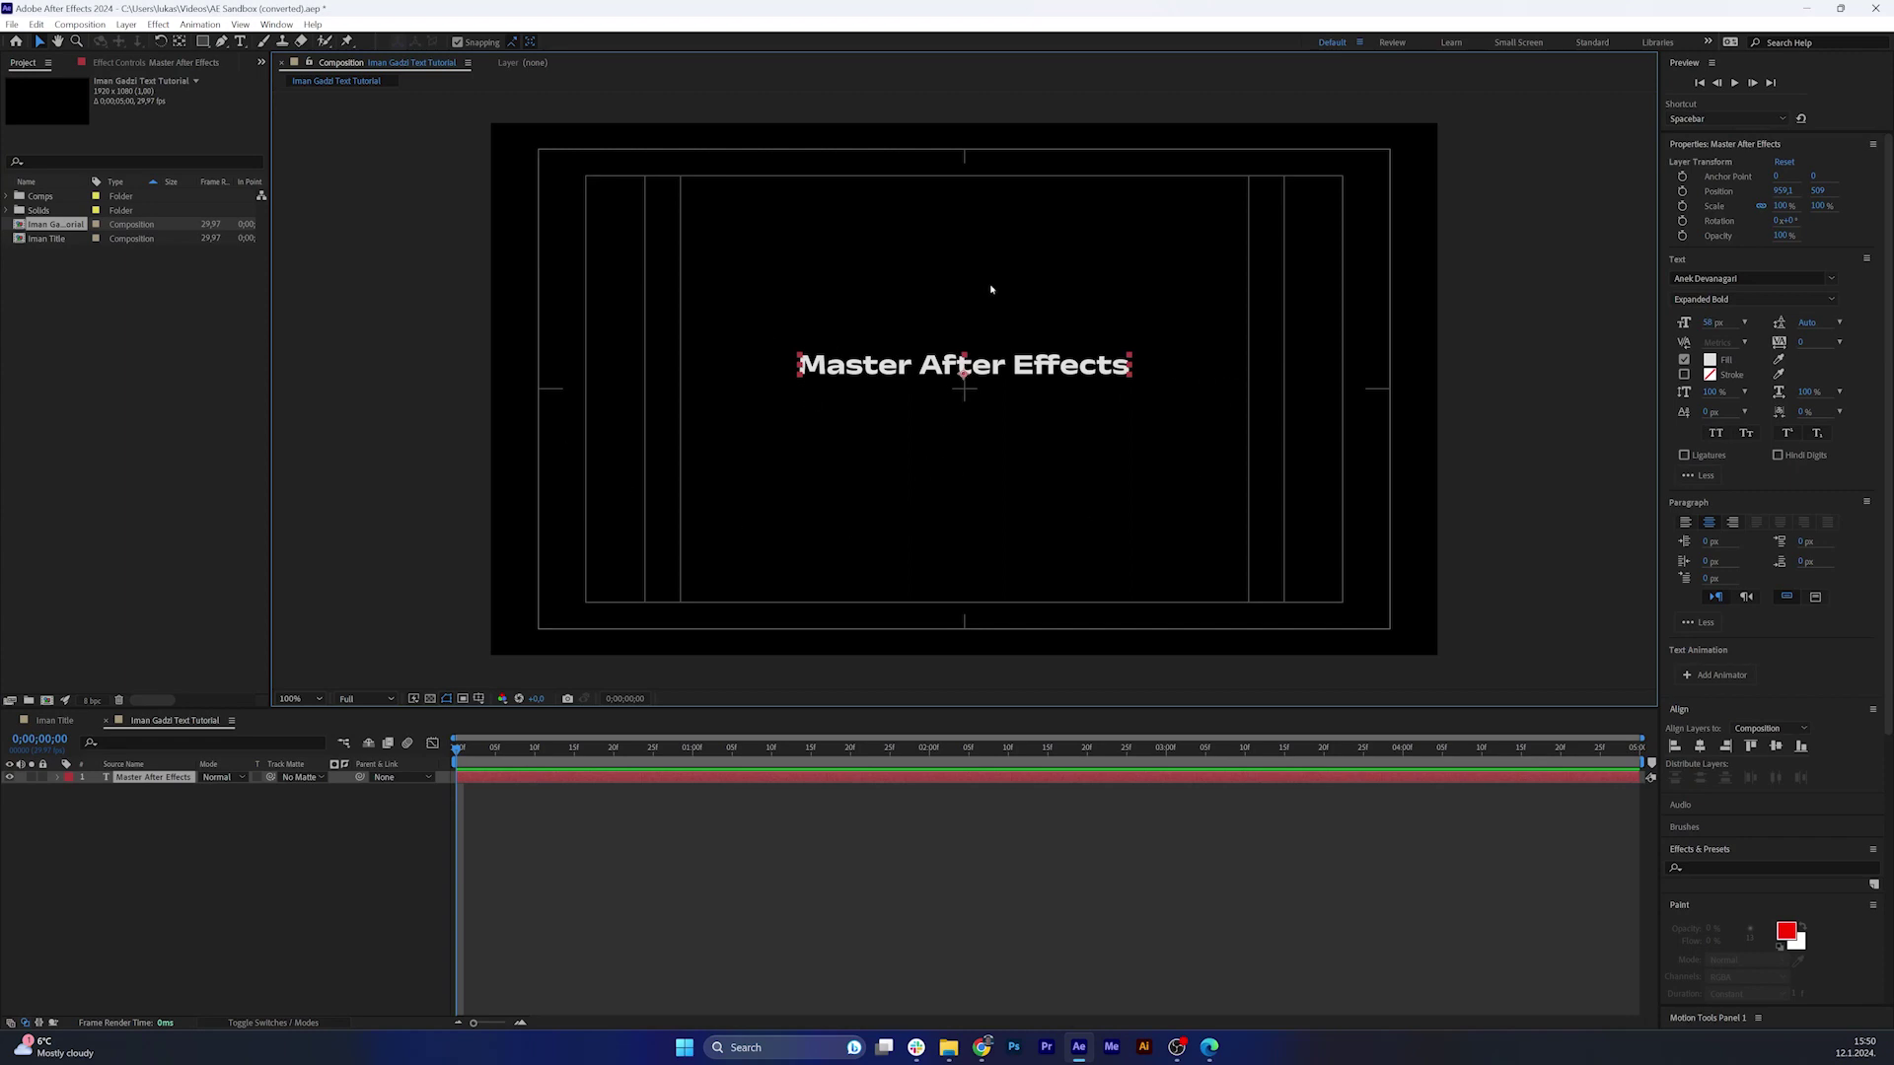
{"action": "left_click", "coordinate": [730, 377]}
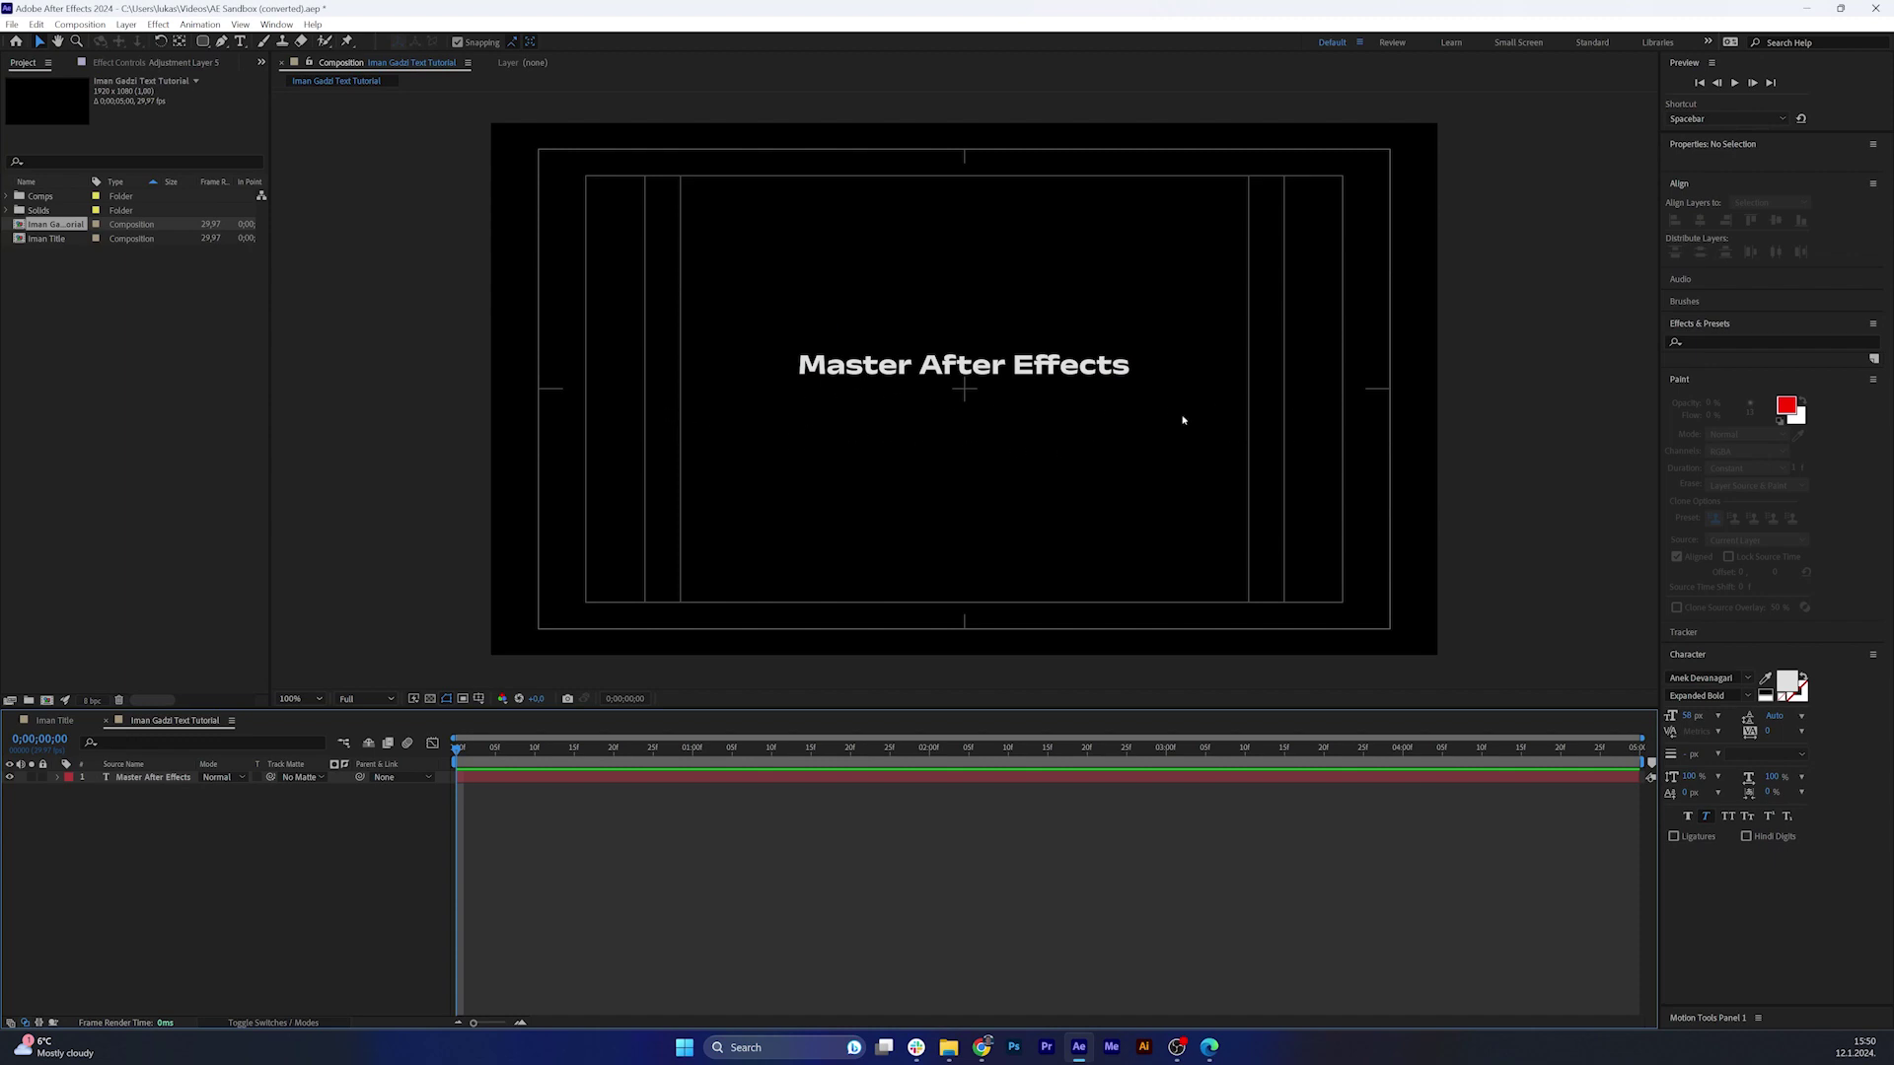
Draw a rounded rectangle bar about 894 by 14 px beneath the text, with a linear gradient fill and no stroke.
{"action": "left_click", "coordinate": [203, 42]}
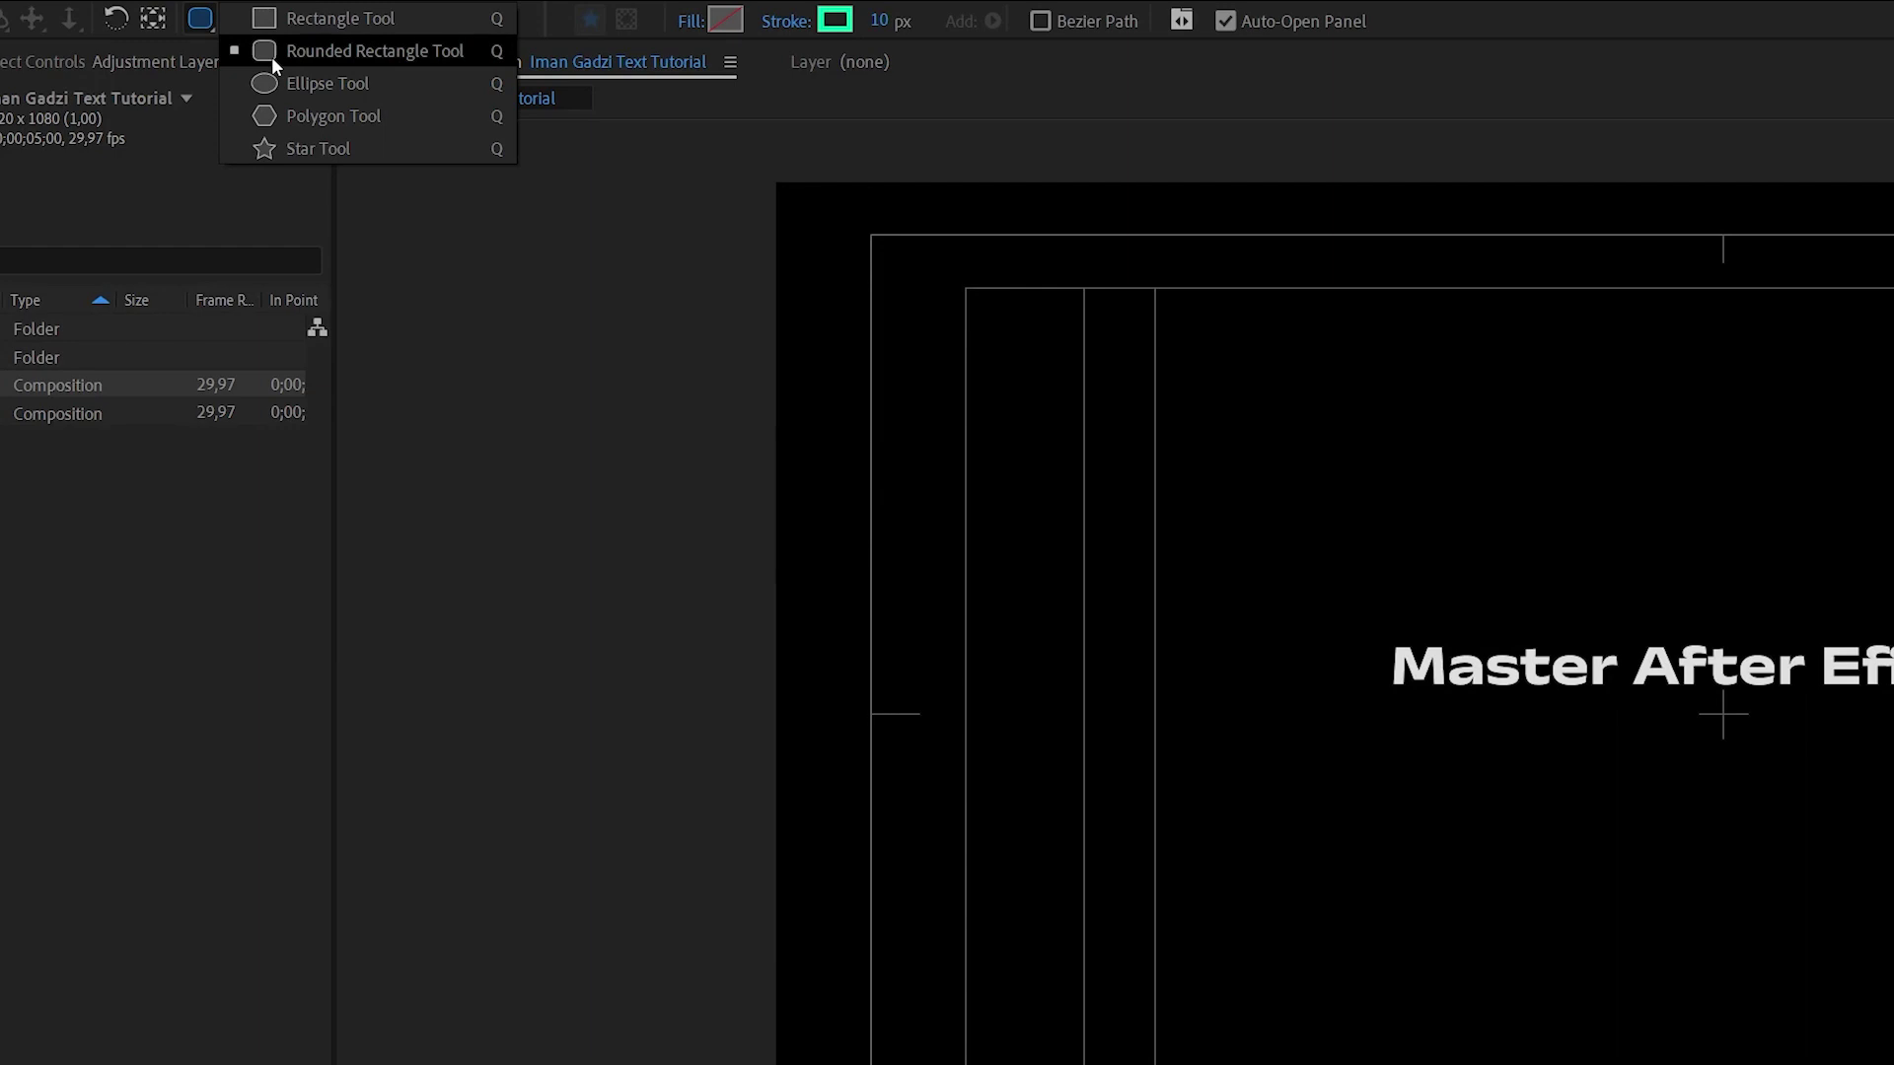
{"action": "left_click_drag", "start_coordinate": [270, 56], "coordinate": [271, 59]}
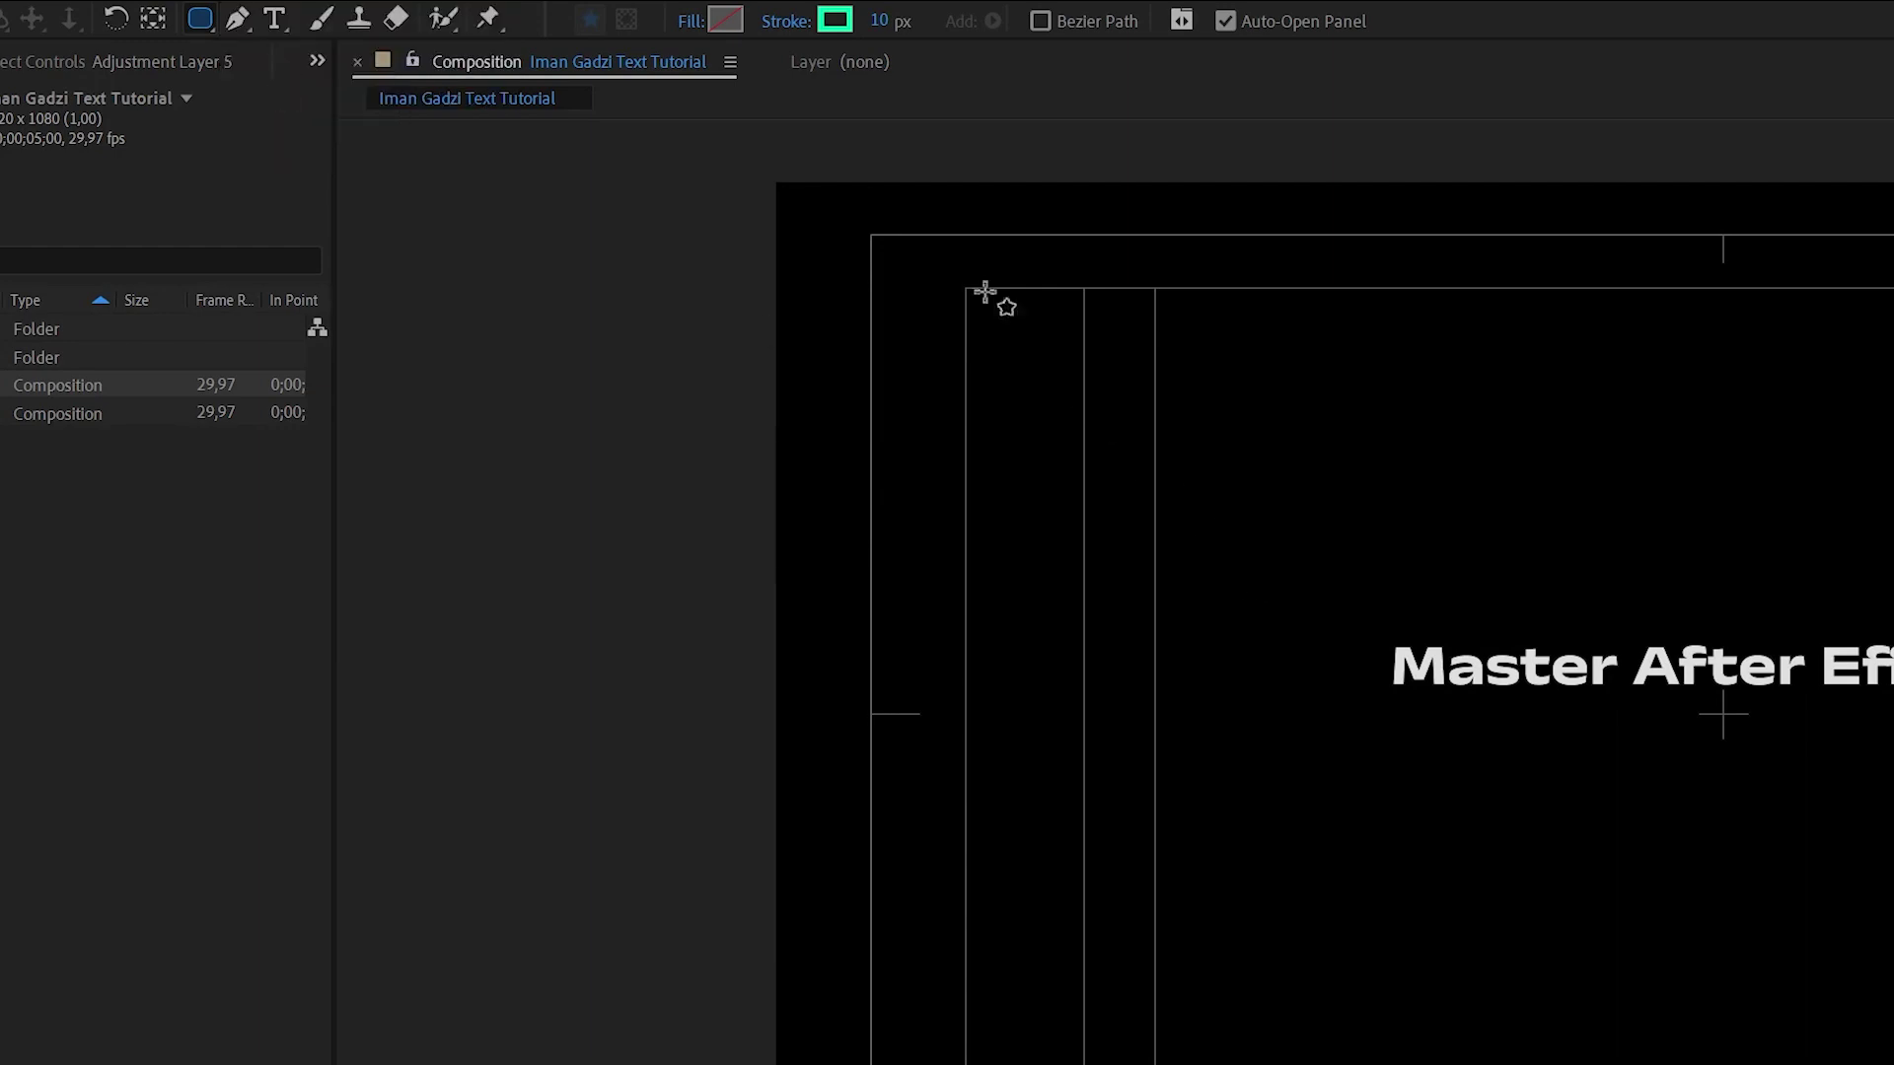
{"action": "left_click", "coordinate": [833, 25]}
{"action": "key", "text": "Escape"}
{"action": "left_click", "coordinate": [836, 22], "text": "alt"}
{"action": "left_click", "coordinate": [838, 29], "text": "alt"}
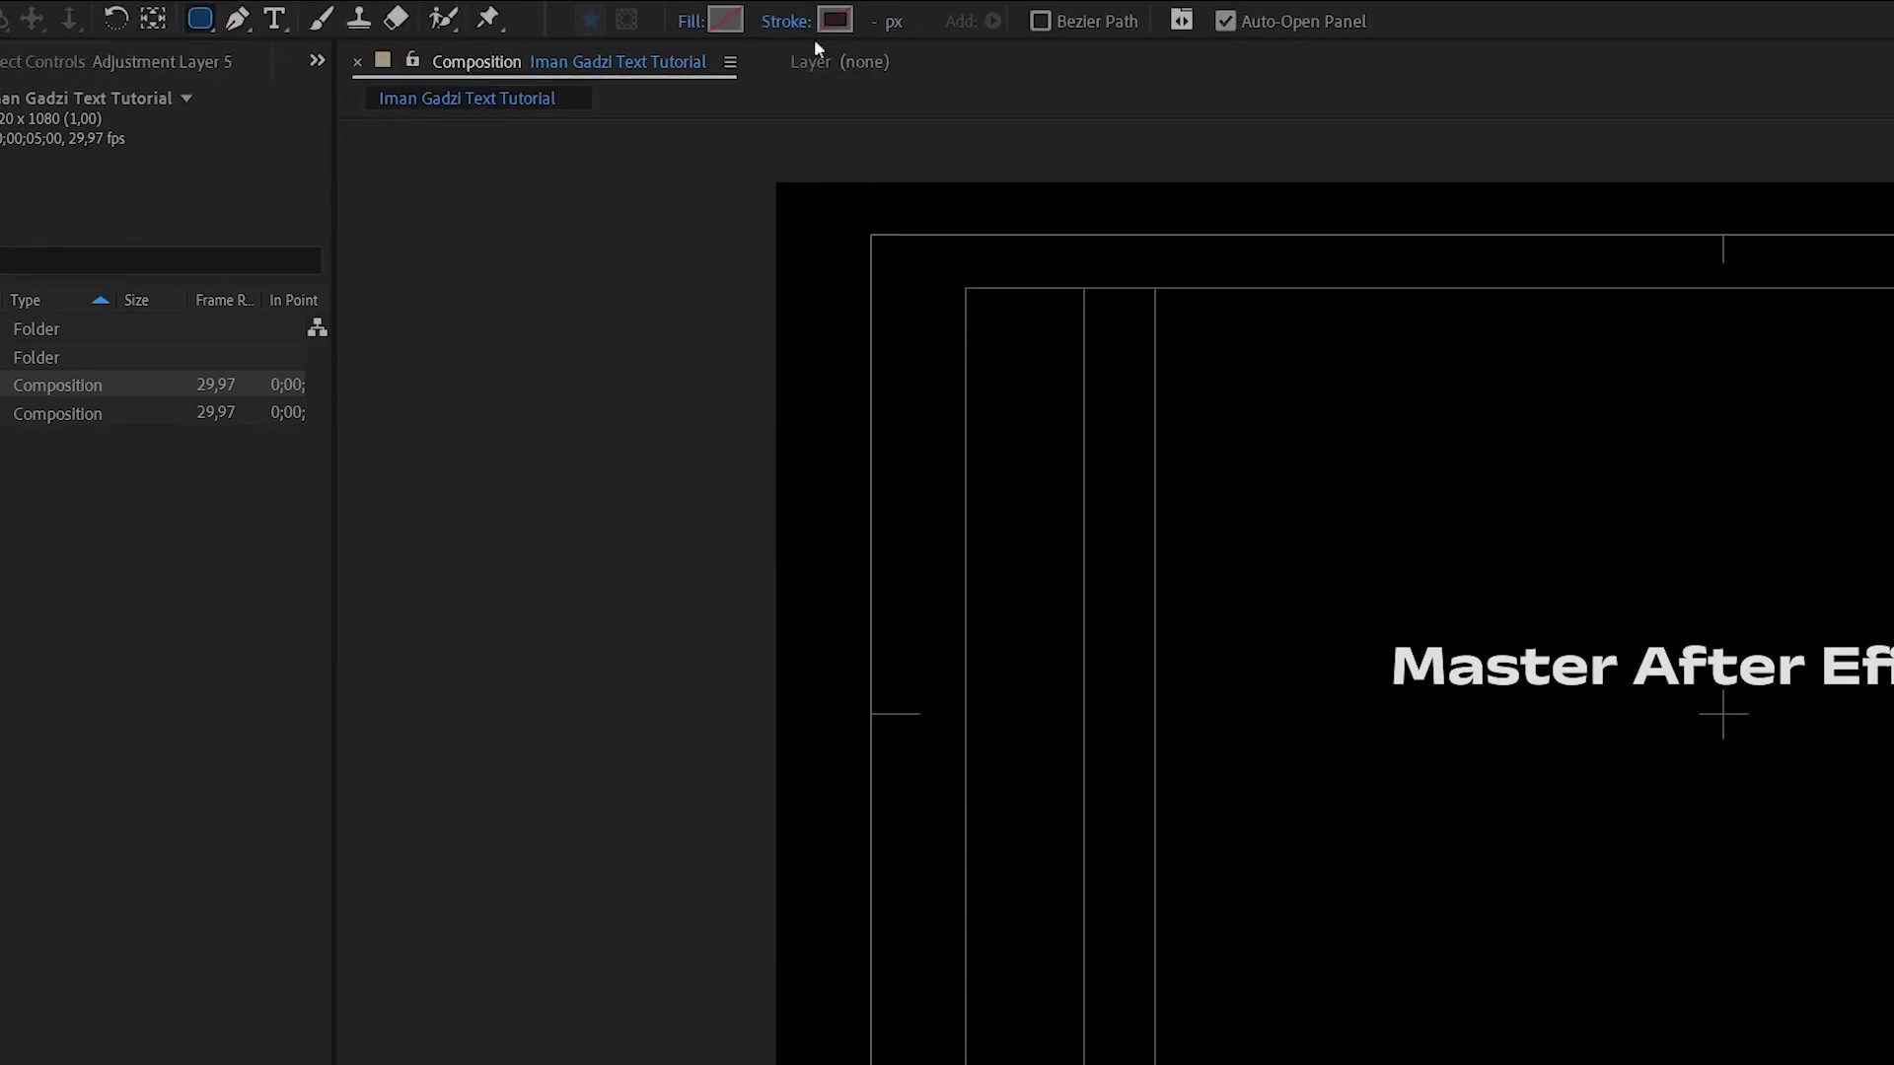
{"action": "left_click", "coordinate": [726, 23], "text": "alt"}
{"action": "left_click", "coordinate": [727, 24], "text": "alt"}
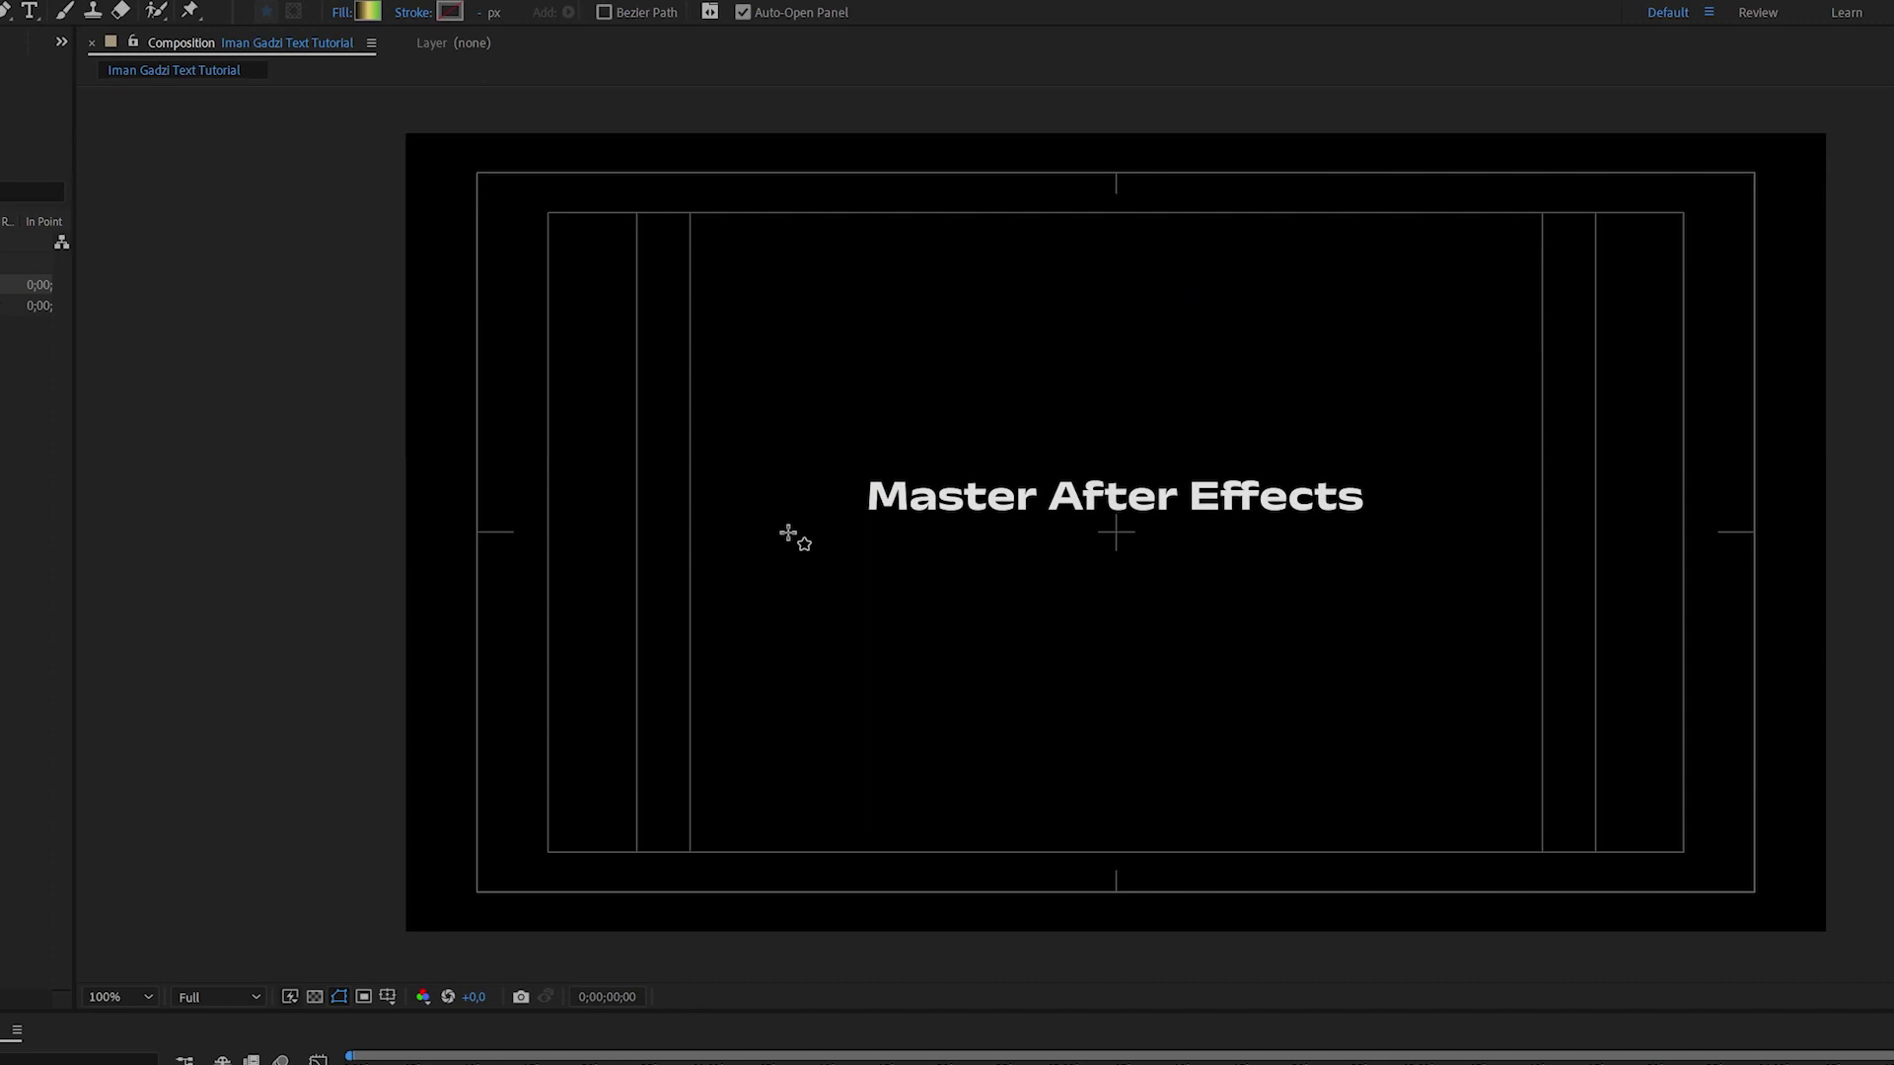
{"action": "left_click_drag", "start_coordinate": [1288, 719], "coordinate": [1599, 744]}
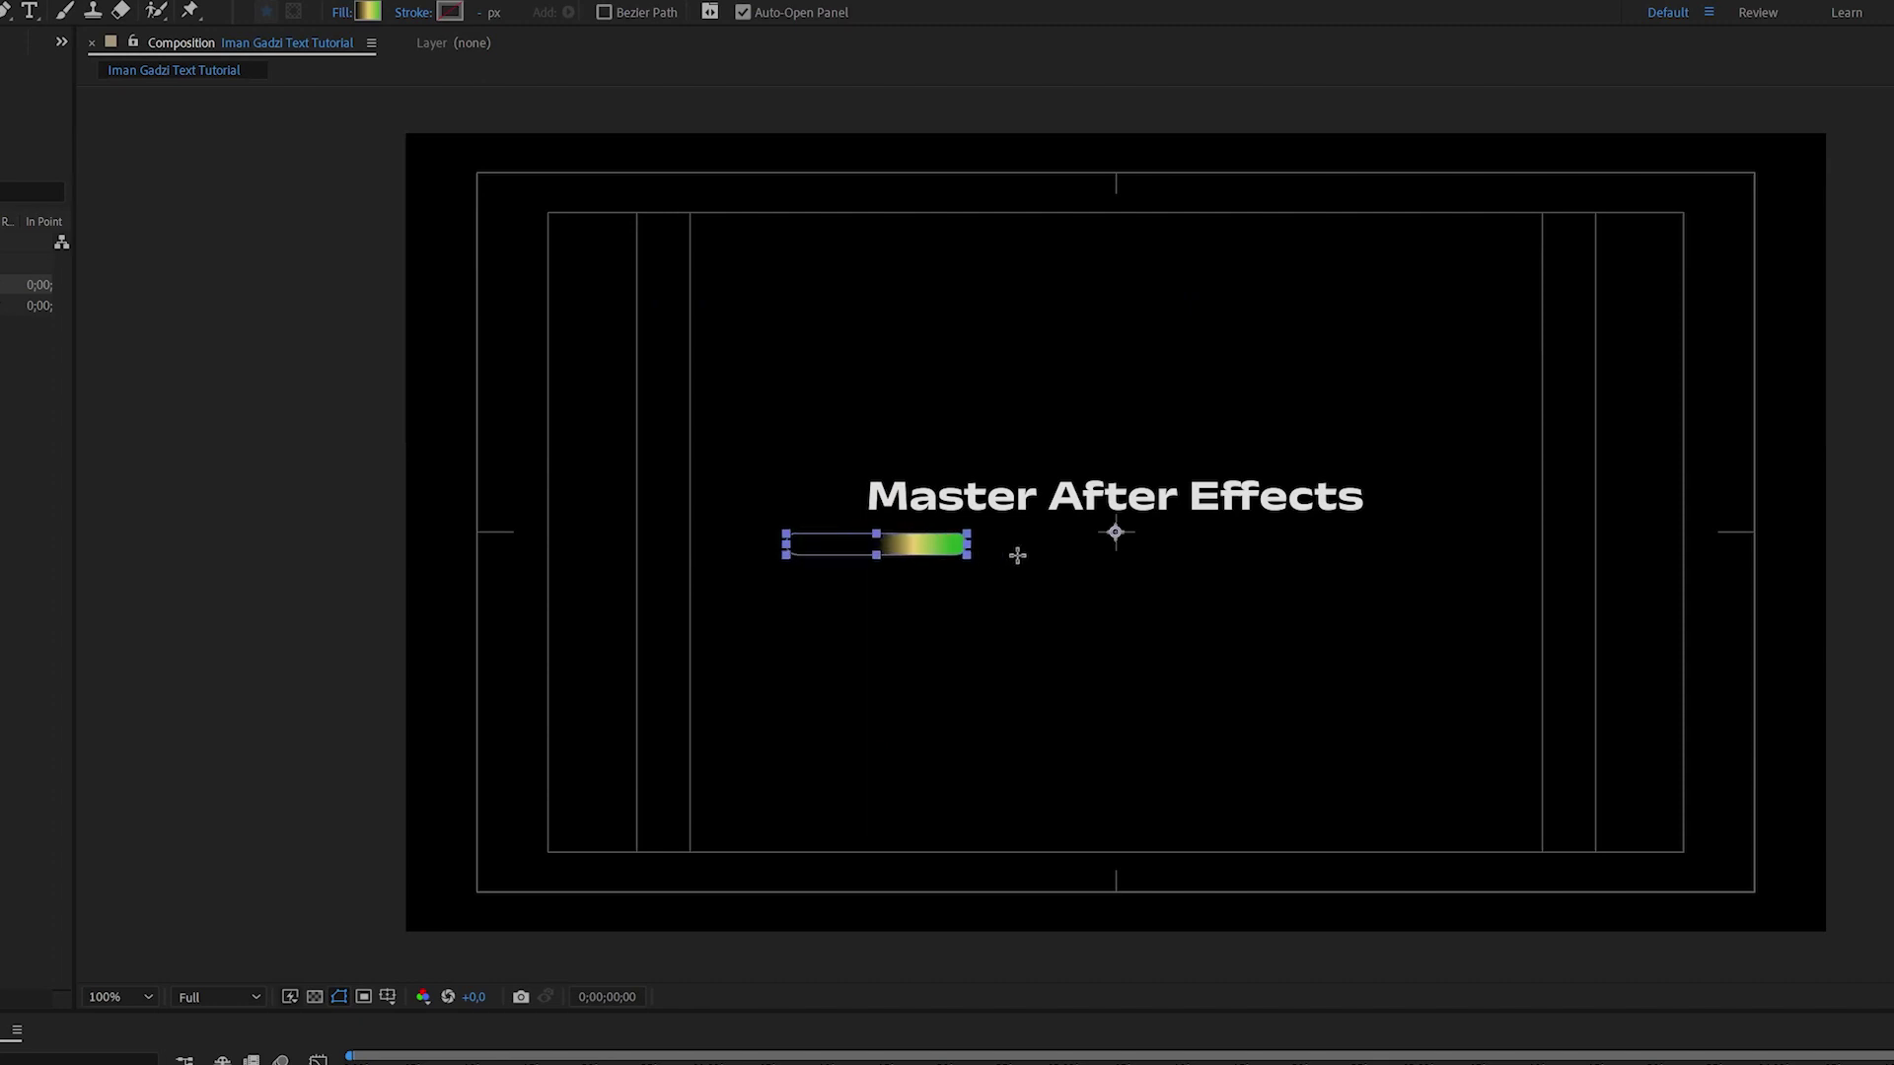
{"action": "left_click_drag", "start_coordinate": [1017, 555], "coordinate": [1446, 543]}
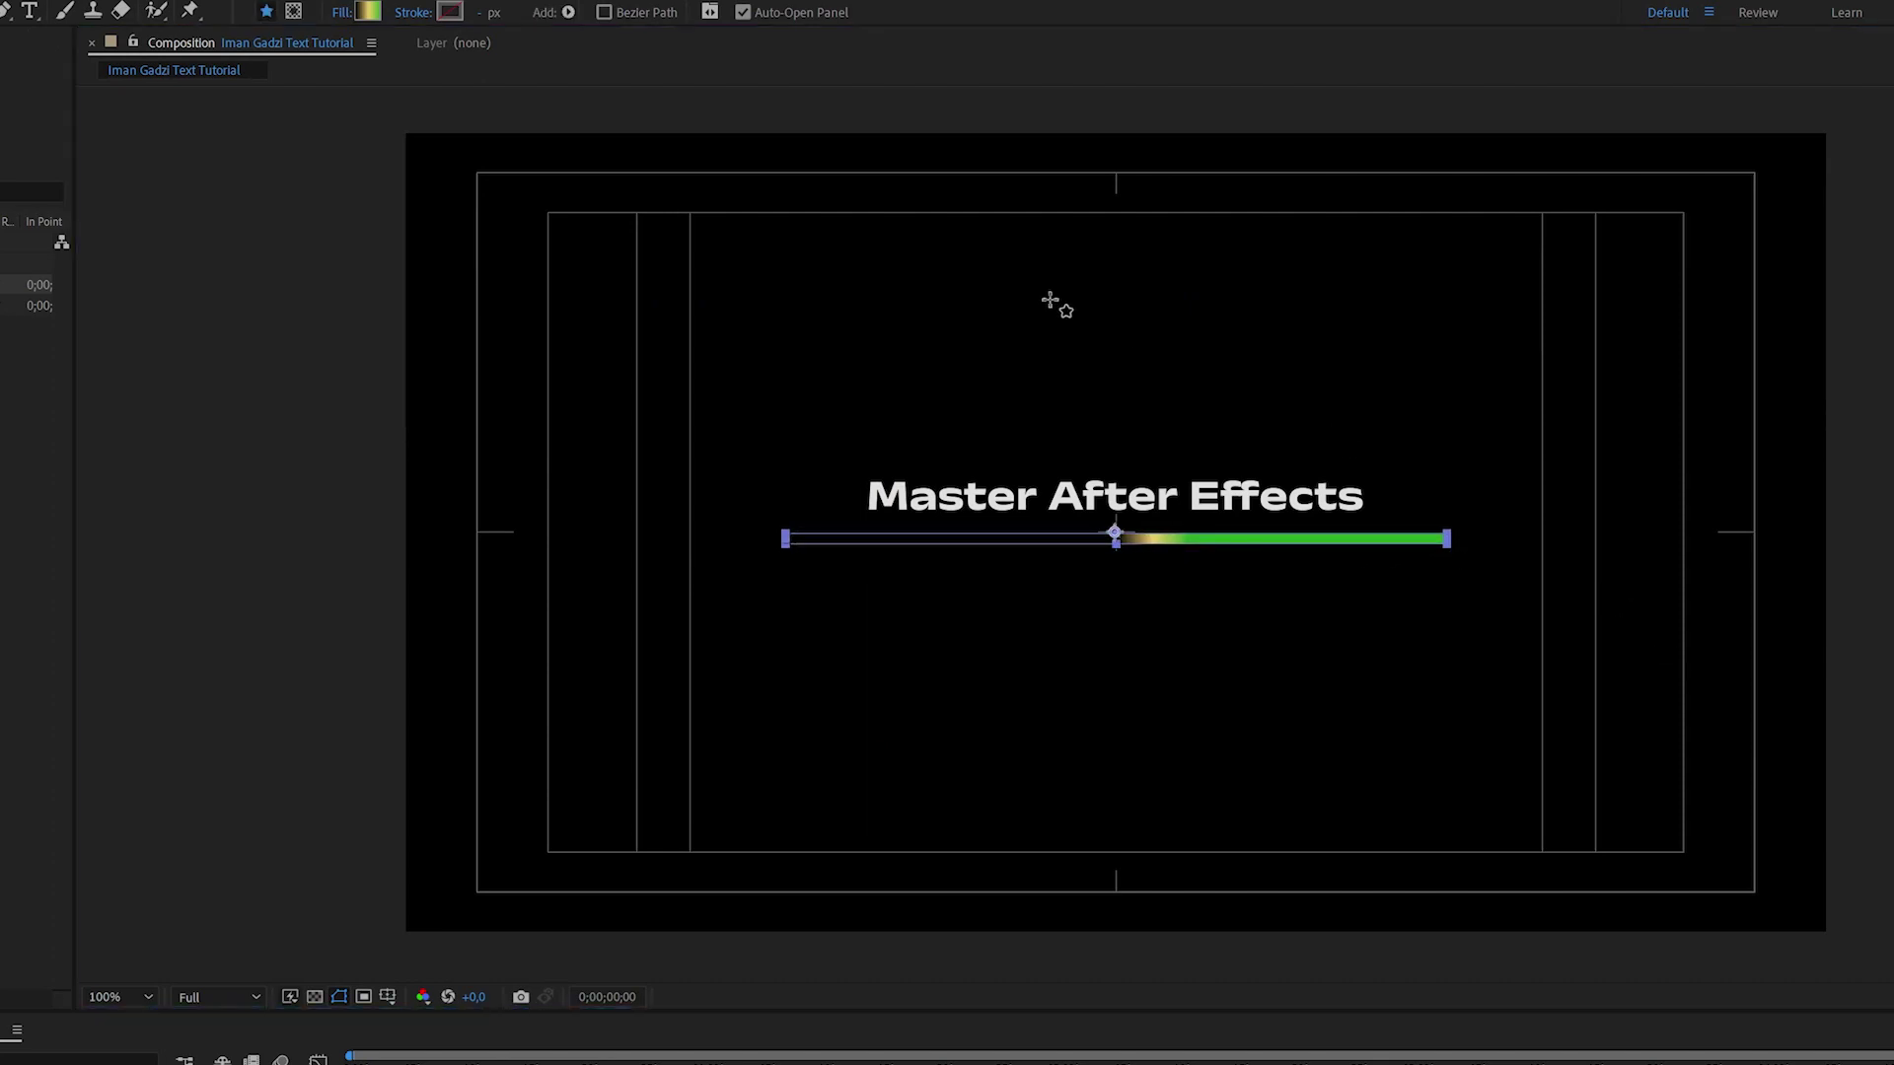
{"action": "key", "text": "v"}
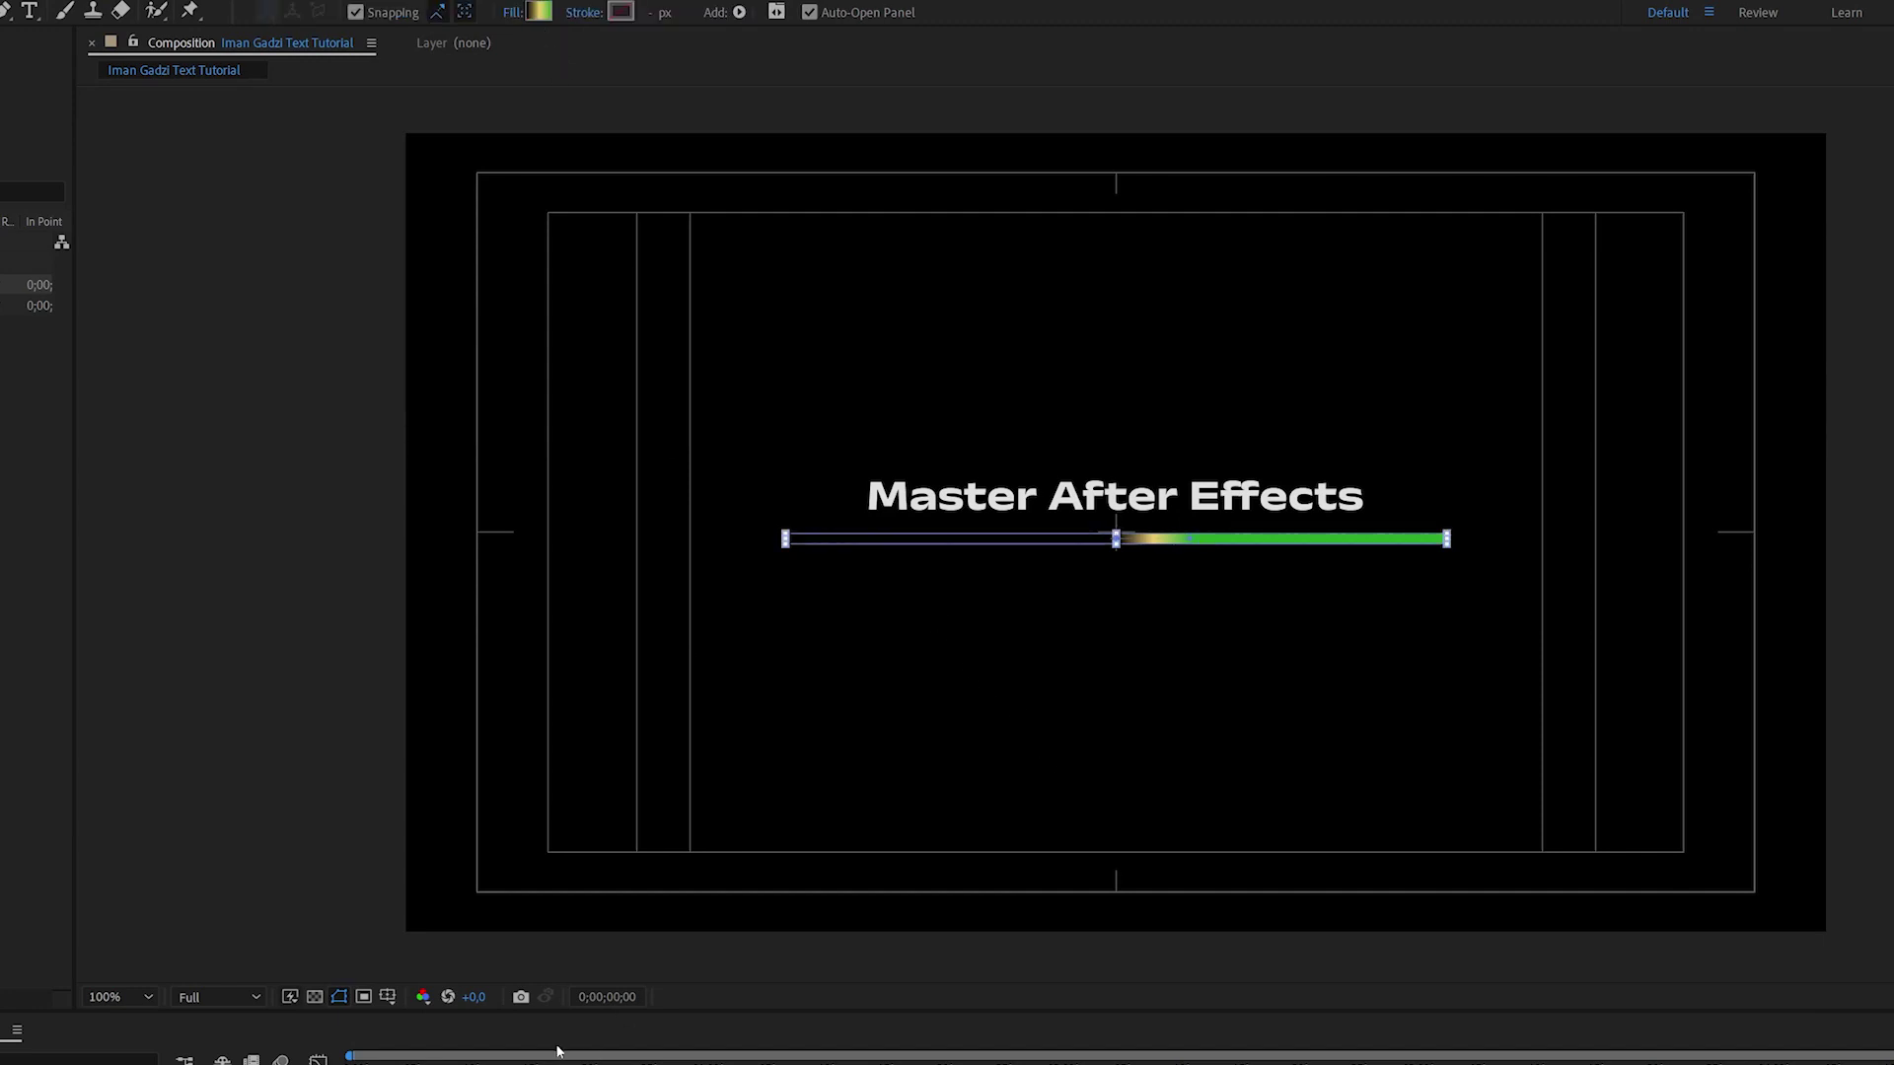
Set the location of the second black color stop in the bar's gradient to 33%.
{"action": "scroll", "coordinate": [1021, 567], "scroll_direction": "up", "scroll_amount": 4}
{"action": "scroll", "coordinate": [1092, 536], "scroll_direction": "down", "scroll_amount": 2}
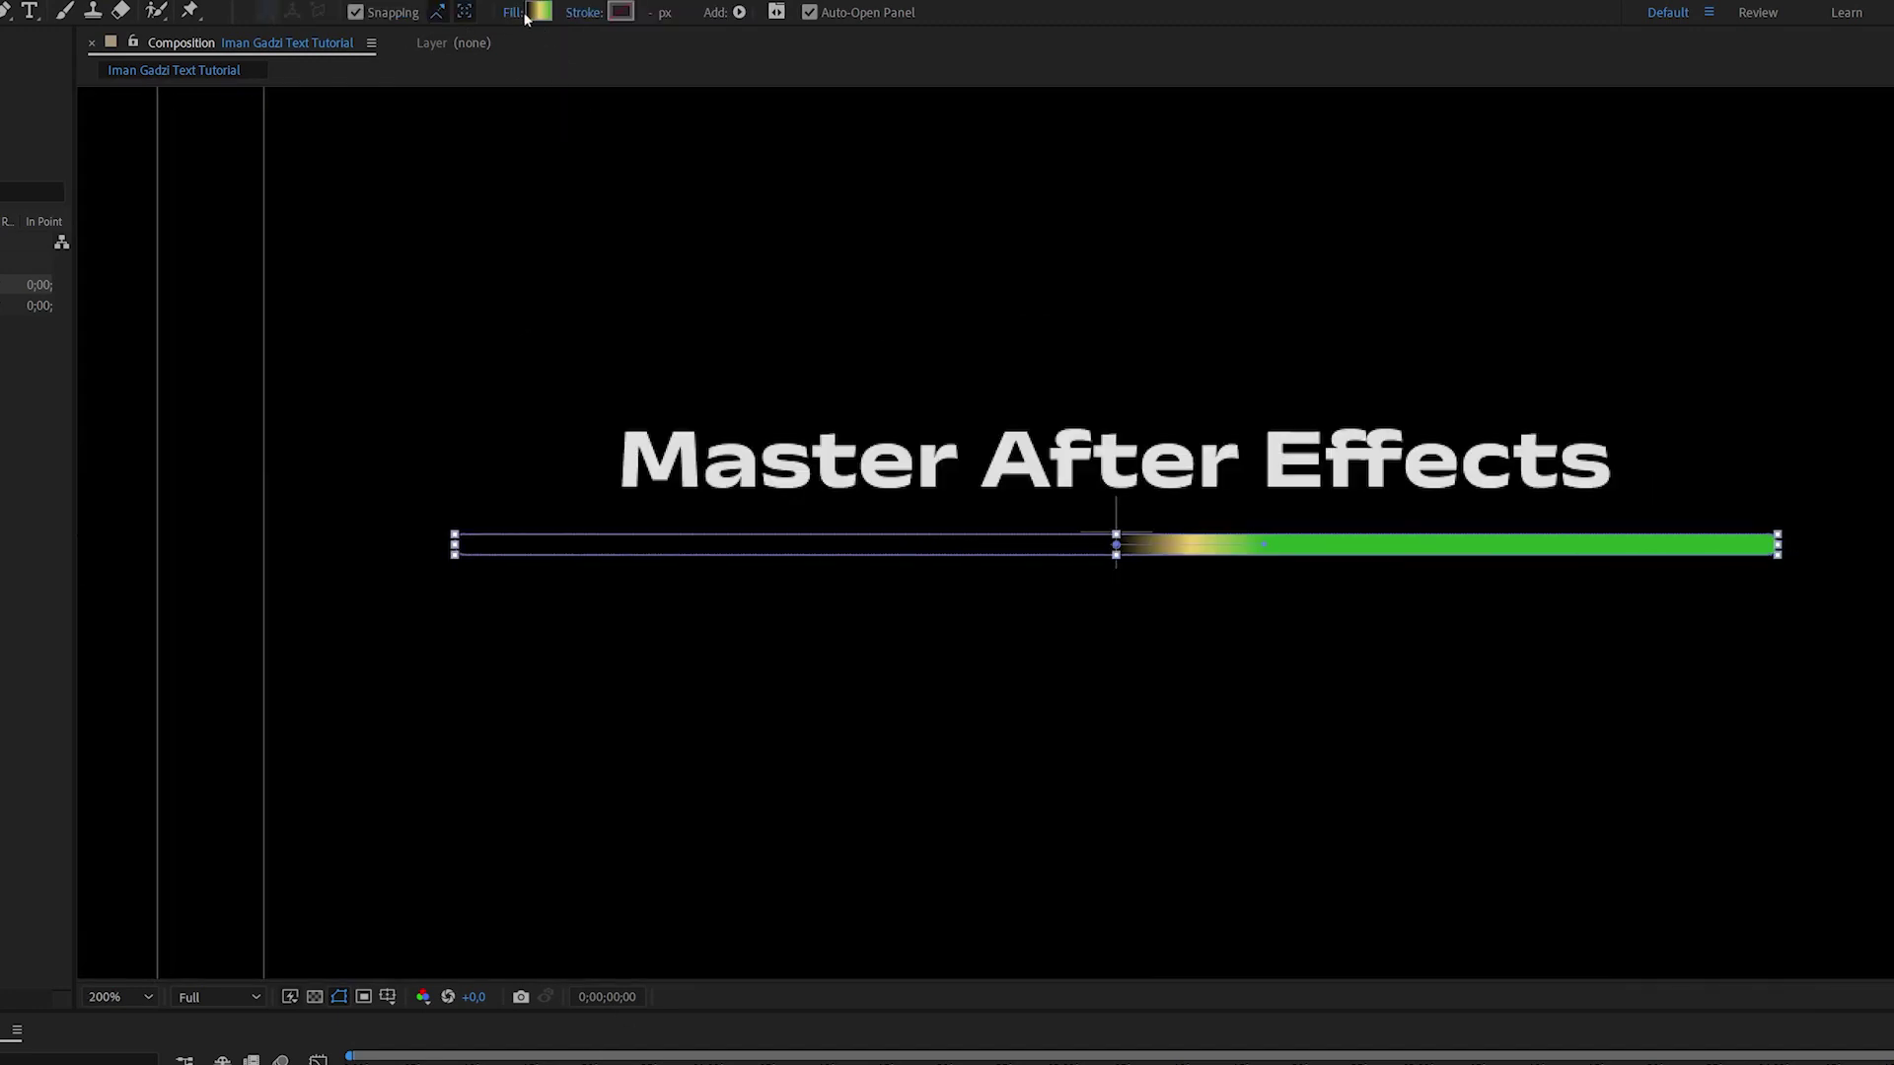
{"action": "left_click", "coordinate": [538, 13]}
{"action": "left_click", "coordinate": [735, 403]}
{"action": "left_click", "coordinate": [795, 435]}
{"action": "type", "text": "3"}
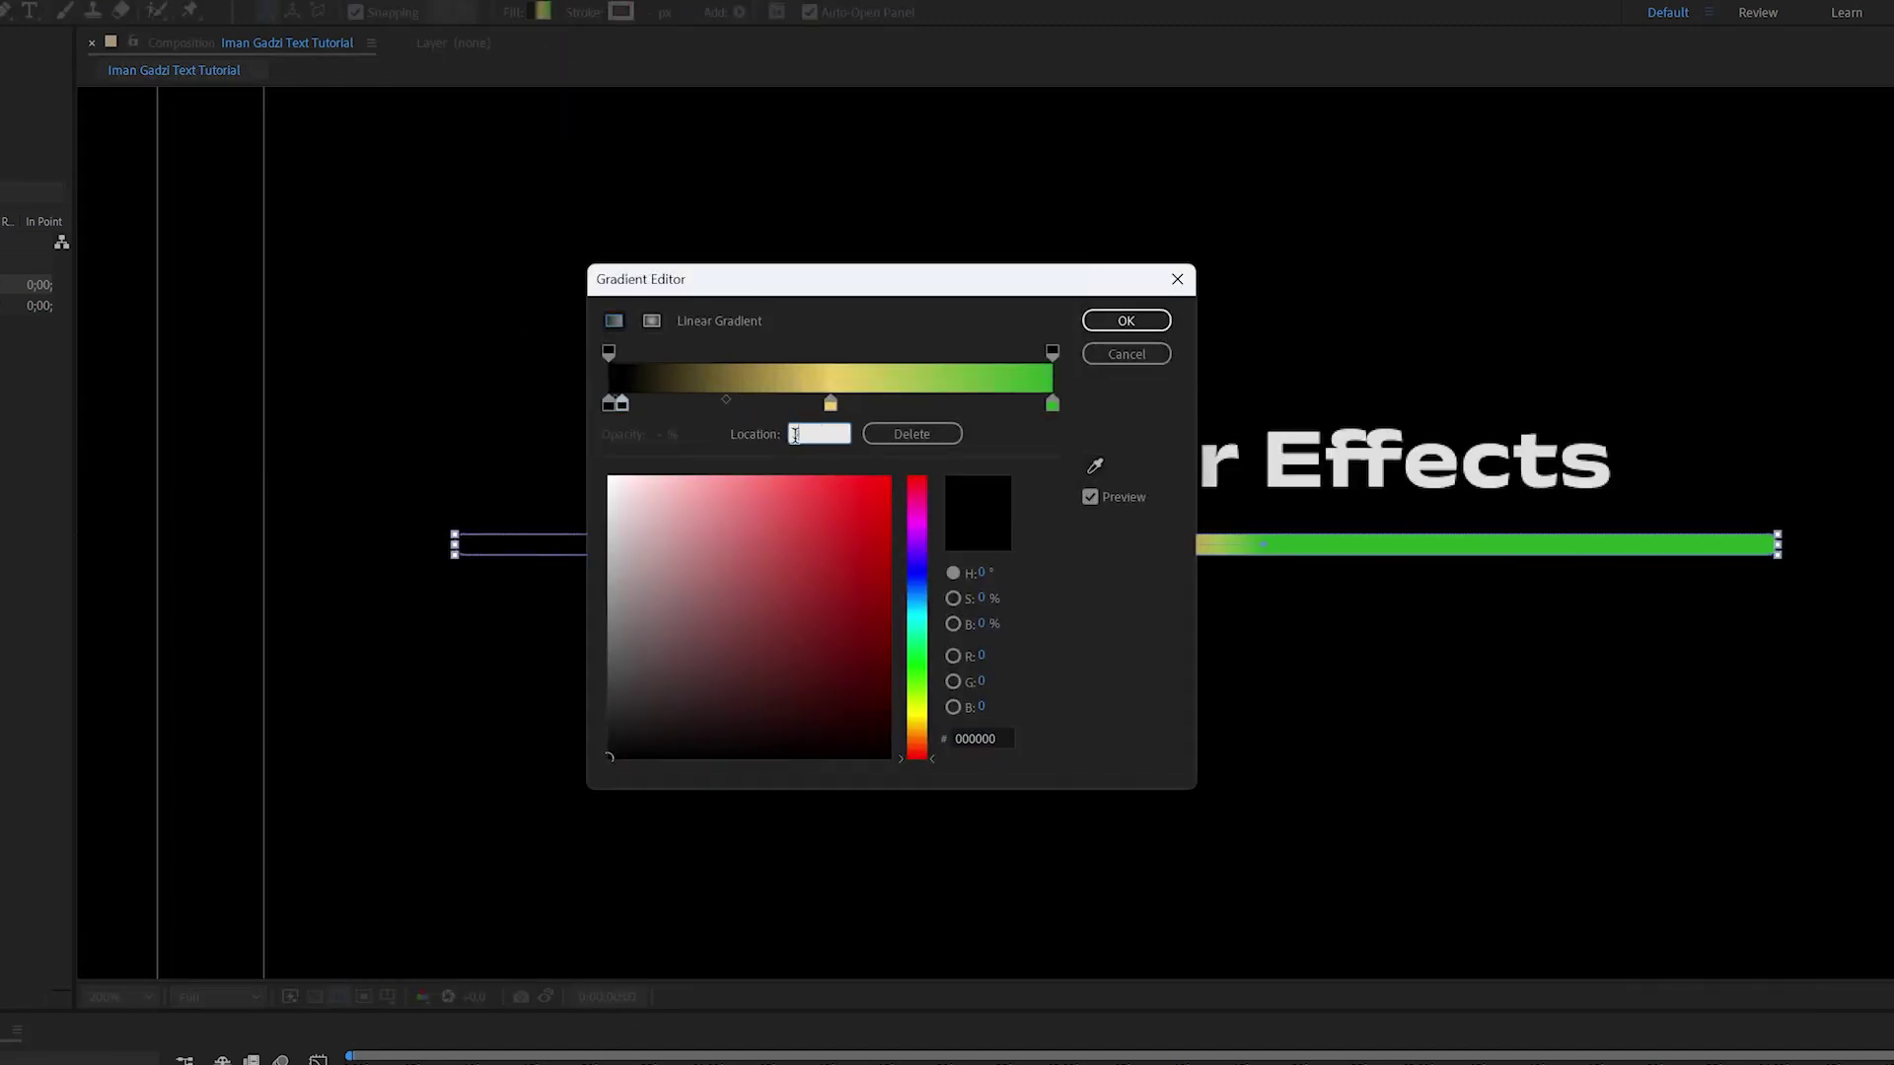
{"action": "type", "text": "33"}
{"action": "key", "text": "Return"}
Set the location of the yellow color stop in the bar's gradient to 66% and apply the gradient.
{"action": "left_click", "coordinate": [830, 405]}
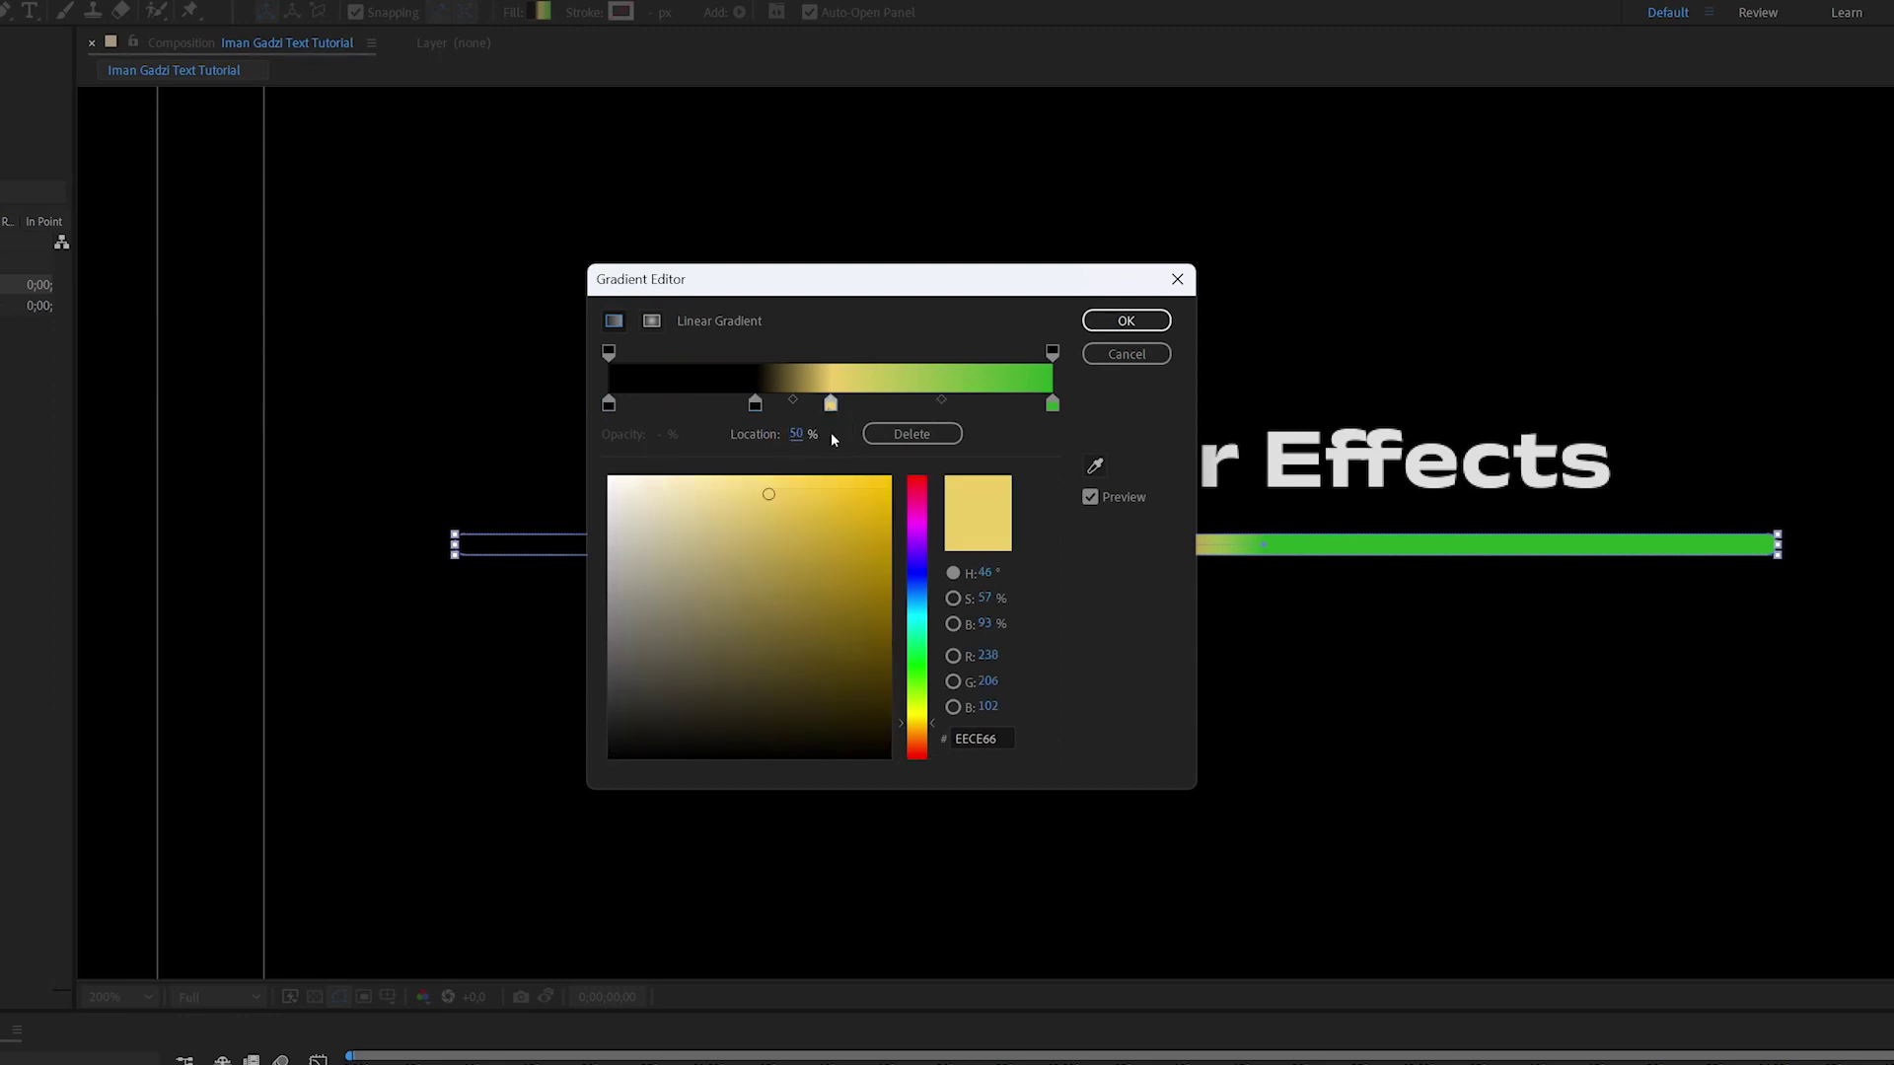
{"action": "left_click", "coordinate": [796, 434]}
{"action": "type", "text": "3"}
{"action": "key", "text": "BackSpace"}
{"action": "type", "text": "66"}
{"action": "key", "text": "Return"}
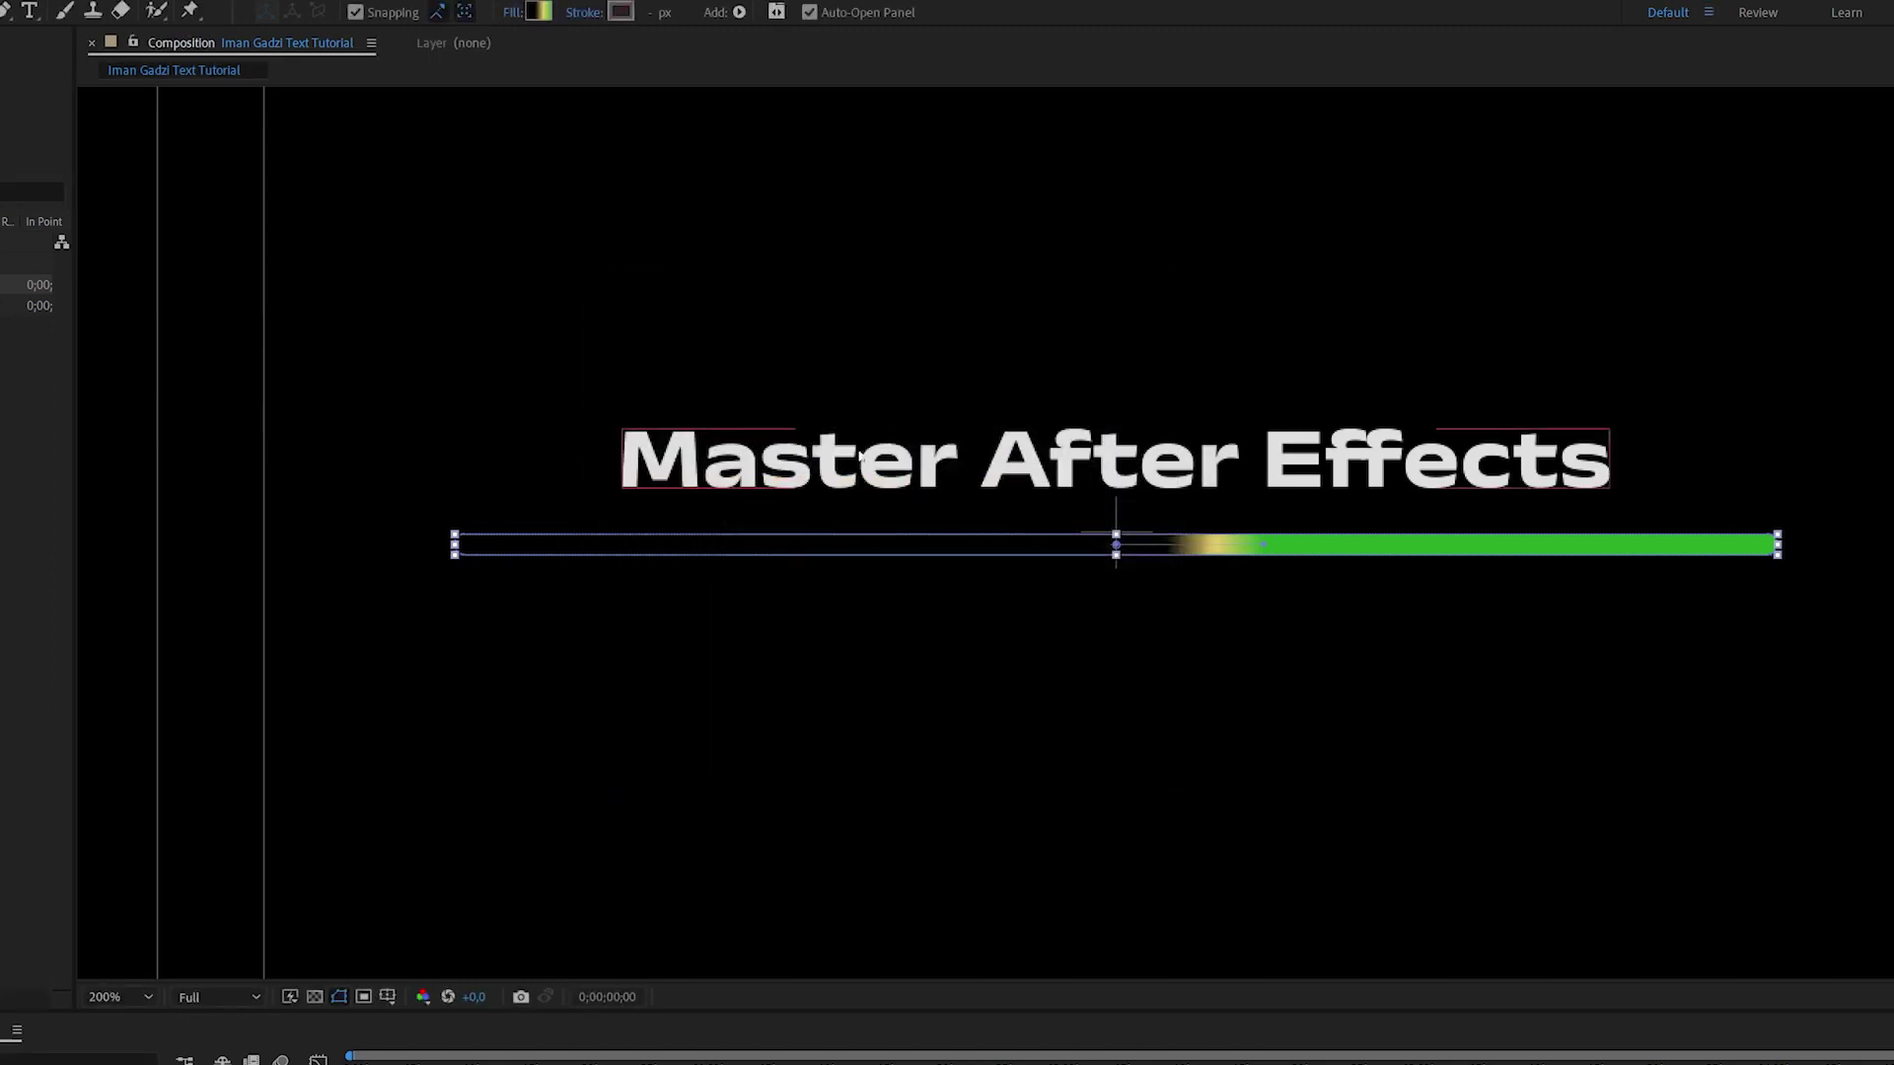
Recolor the gradient stops red, magenta, purple and blue (2AB3FC), and stretch the gradient's endpoints just past both ends of the bar.
{"action": "left_click", "coordinate": [538, 12]}
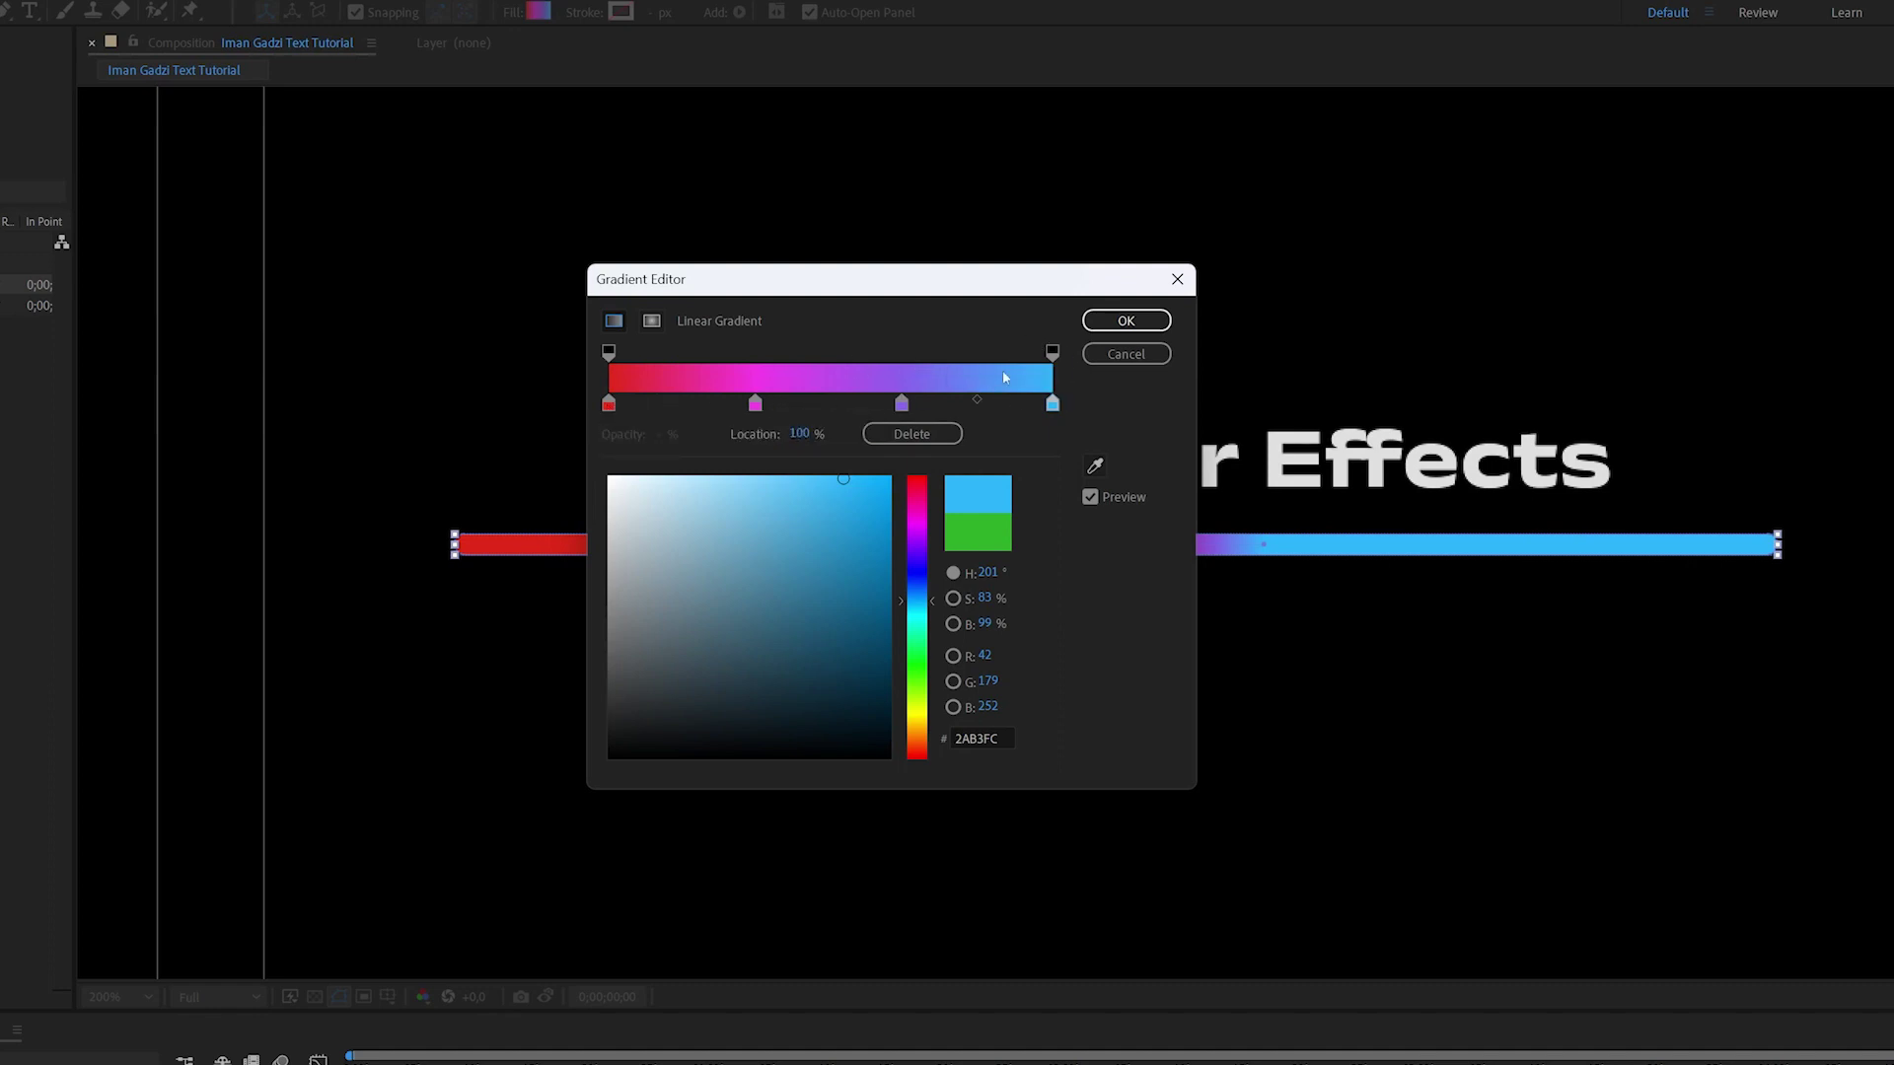
{"action": "left_click", "coordinate": [1164, 318]}
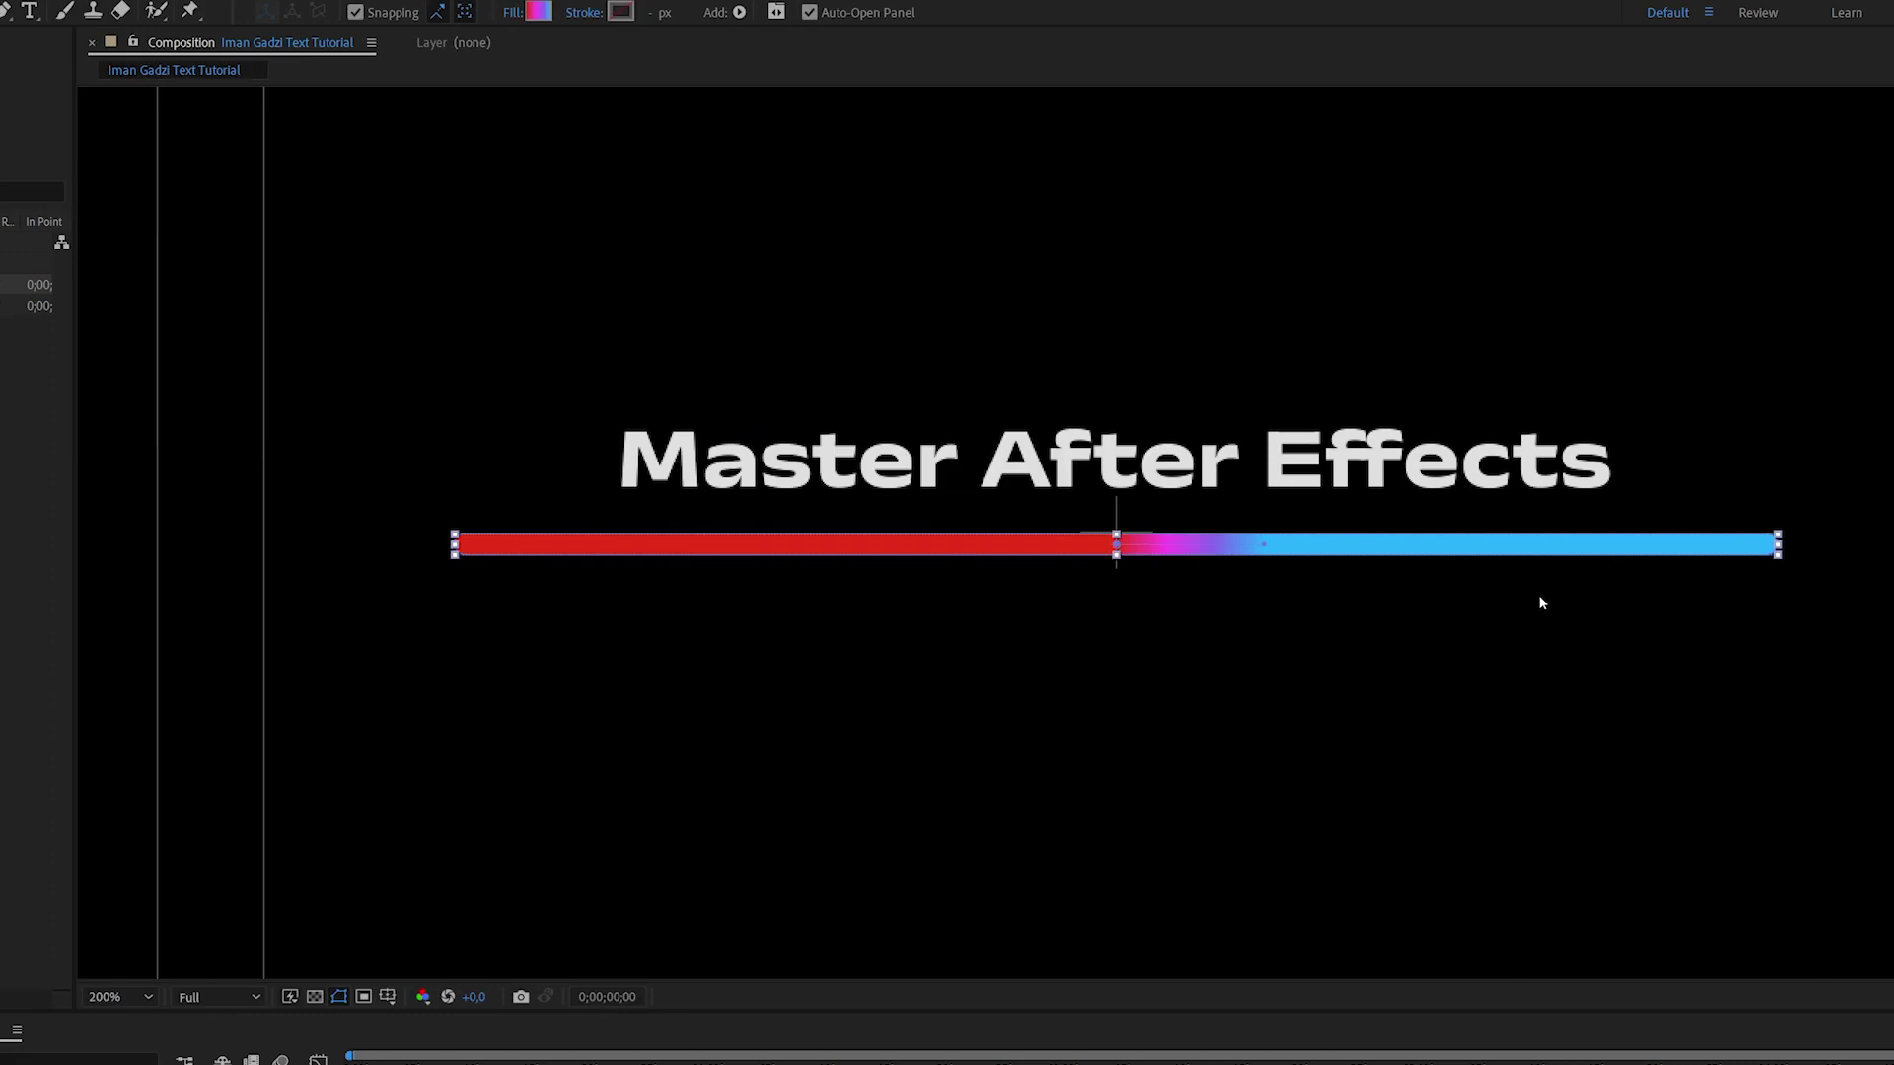
{"action": "left_click_drag", "start_coordinate": [1115, 546], "coordinate": [375, 596]}
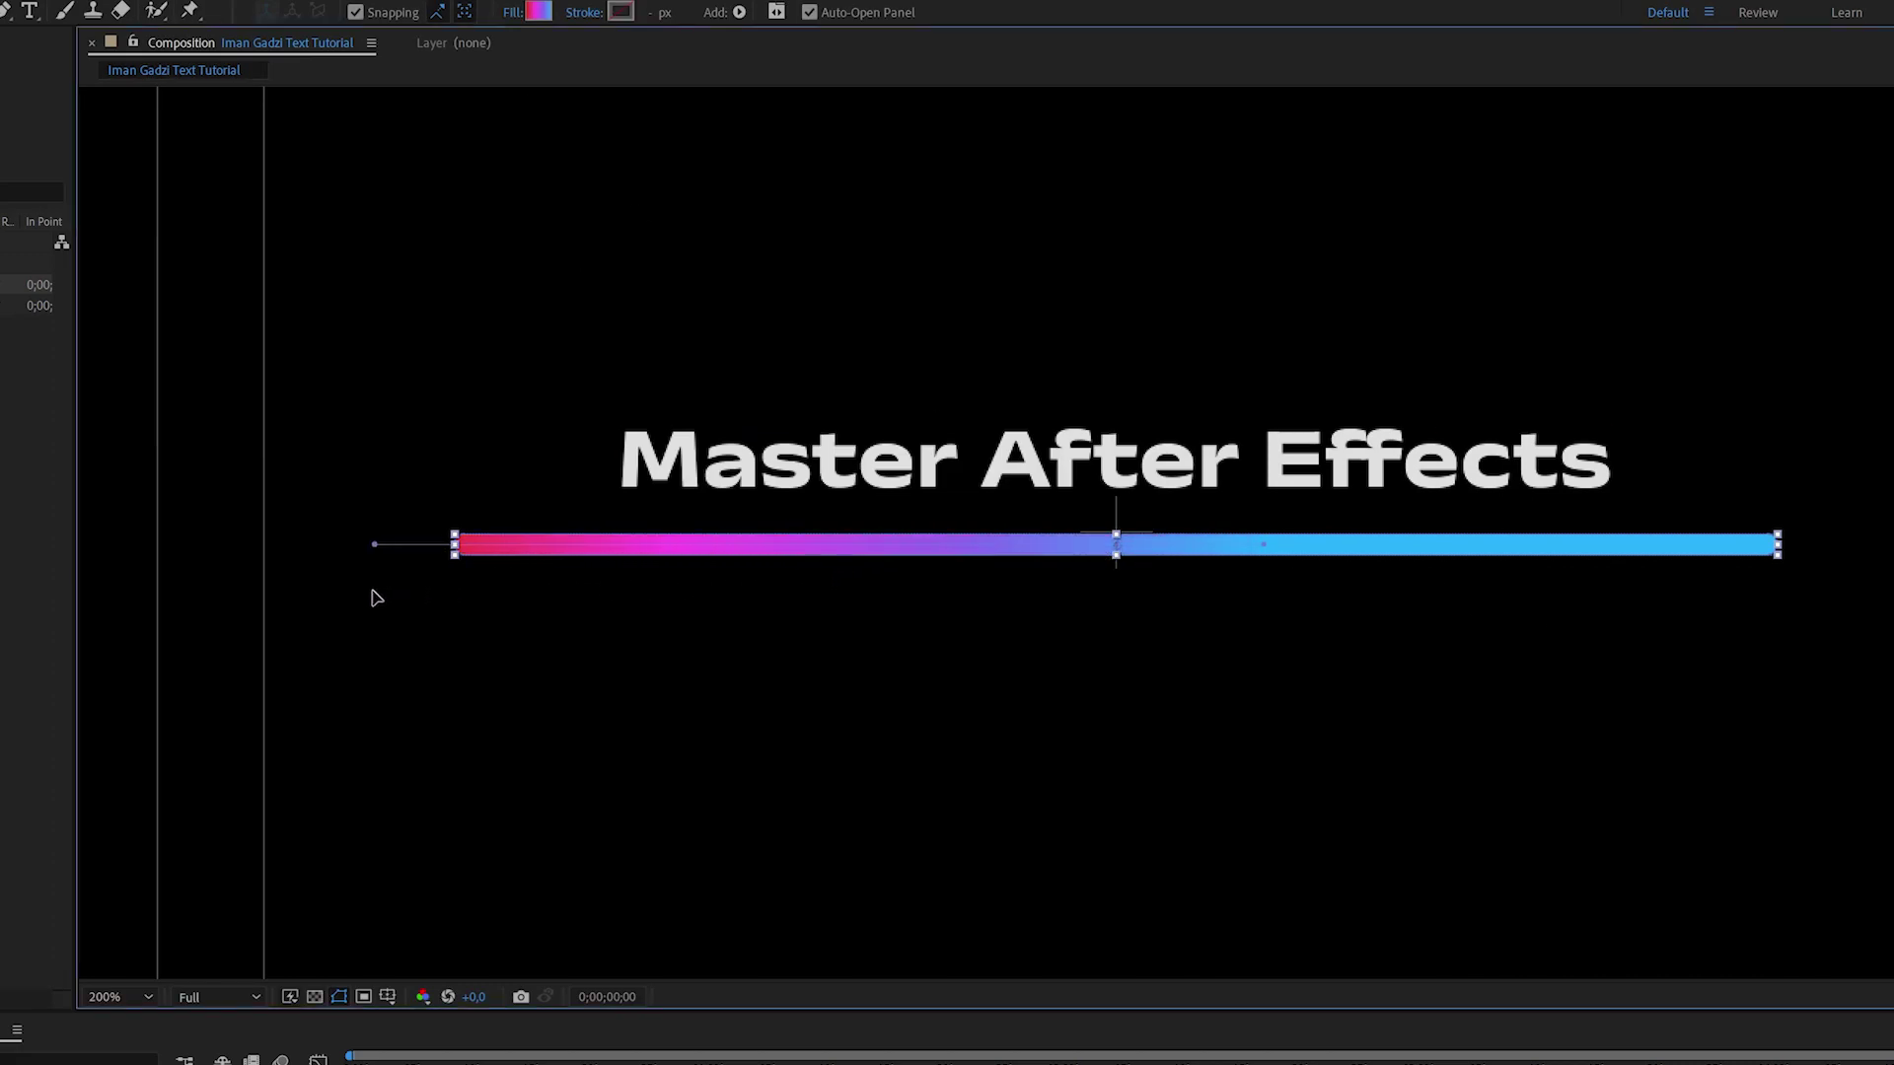
{"action": "left_click_drag", "start_coordinate": [1264, 544], "coordinate": [1834, 558]}
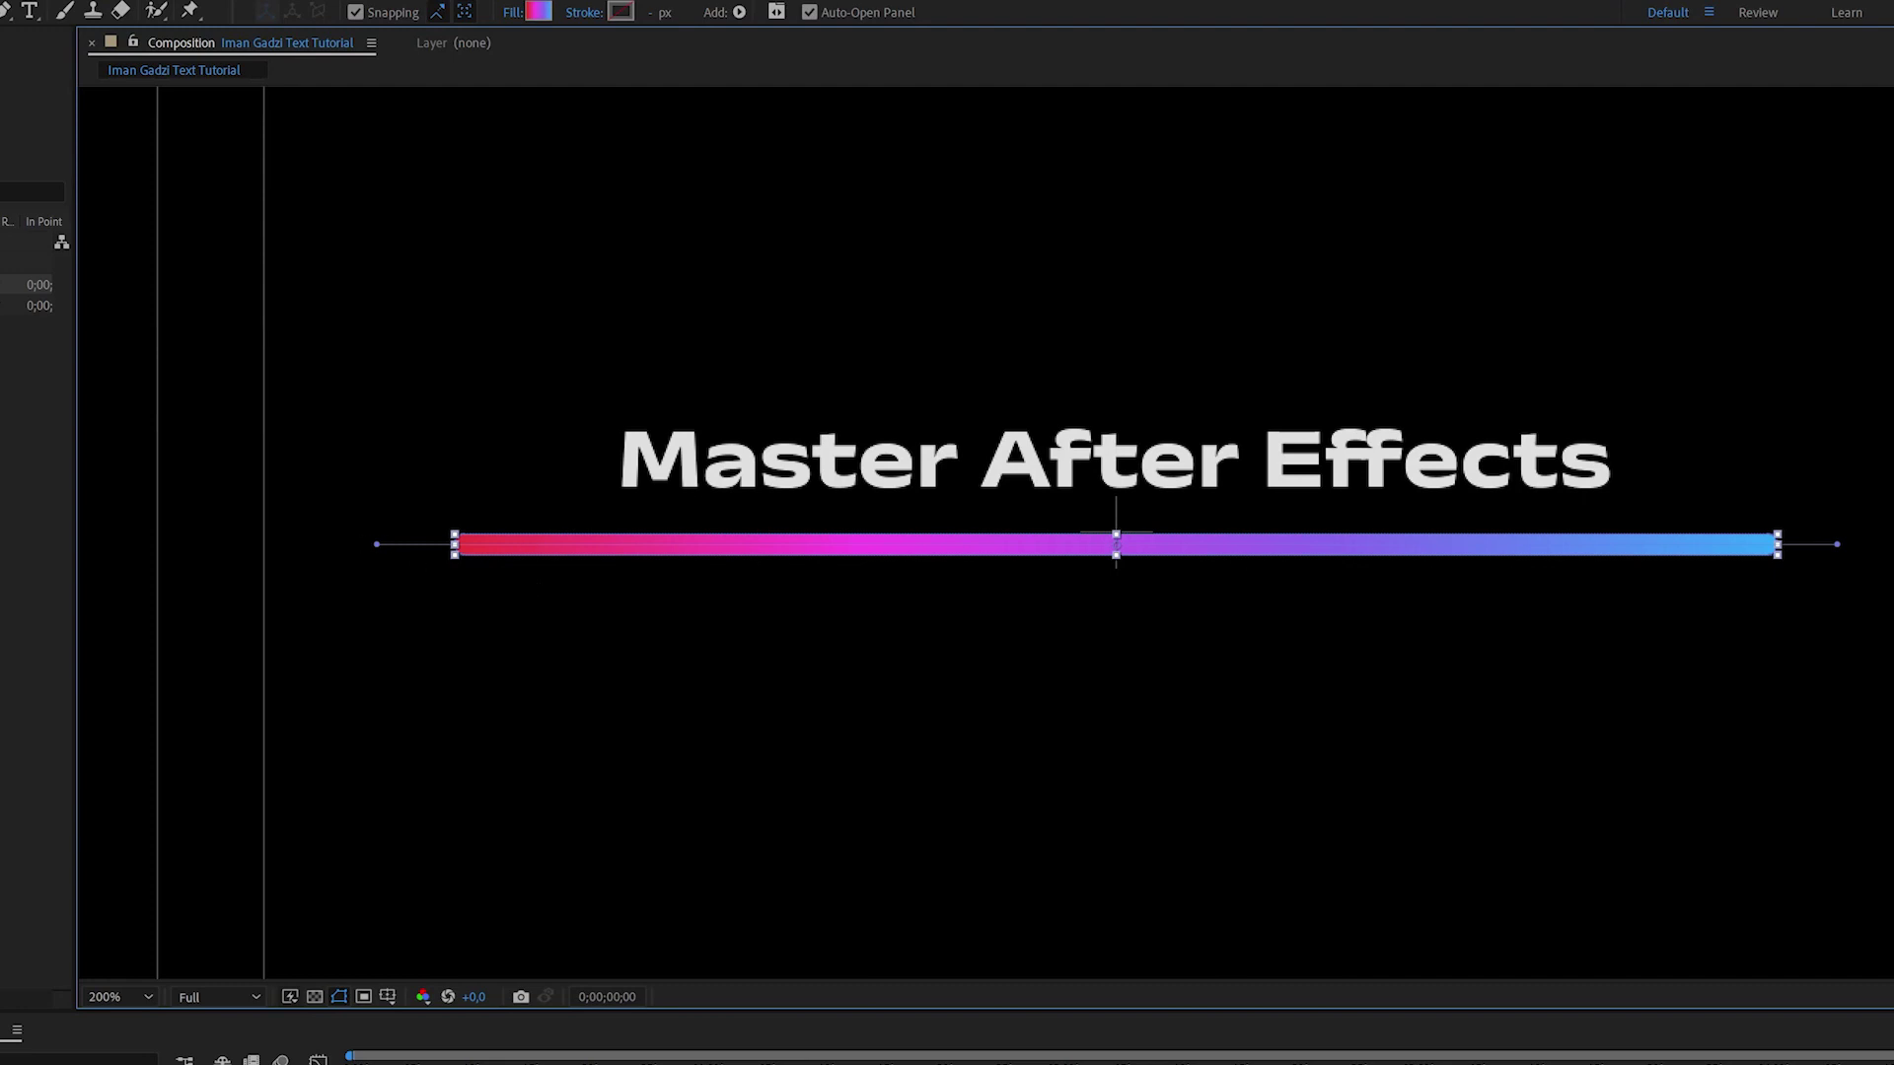
{"action": "left_click_drag", "start_coordinate": [380, 549], "coordinate": [426, 555]}
Move the text and the bar together slightly downward and deselect both layers.
{"action": "key", "text": "ctrl+a"}
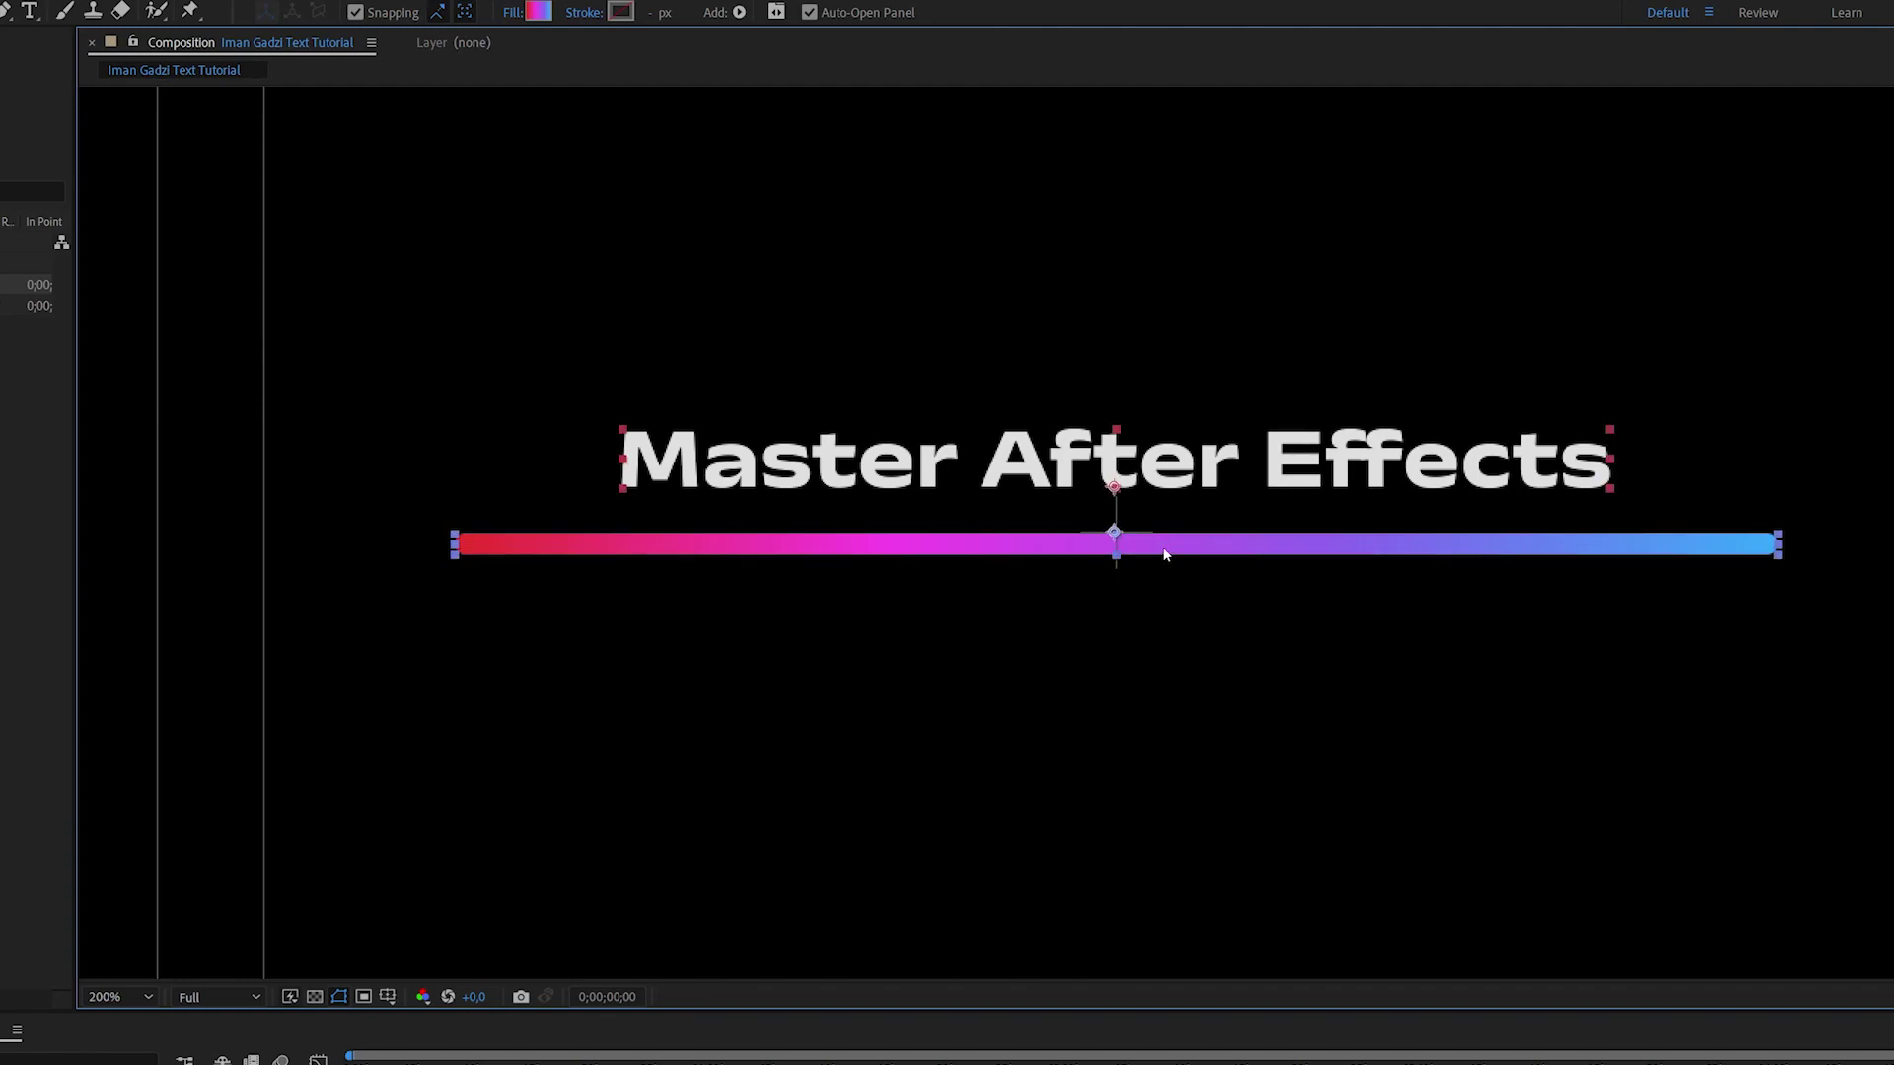
{"action": "left_click_drag", "start_coordinate": [1163, 554], "coordinate": [1164, 577]}
{"action": "left_click", "coordinate": [917, 907]}
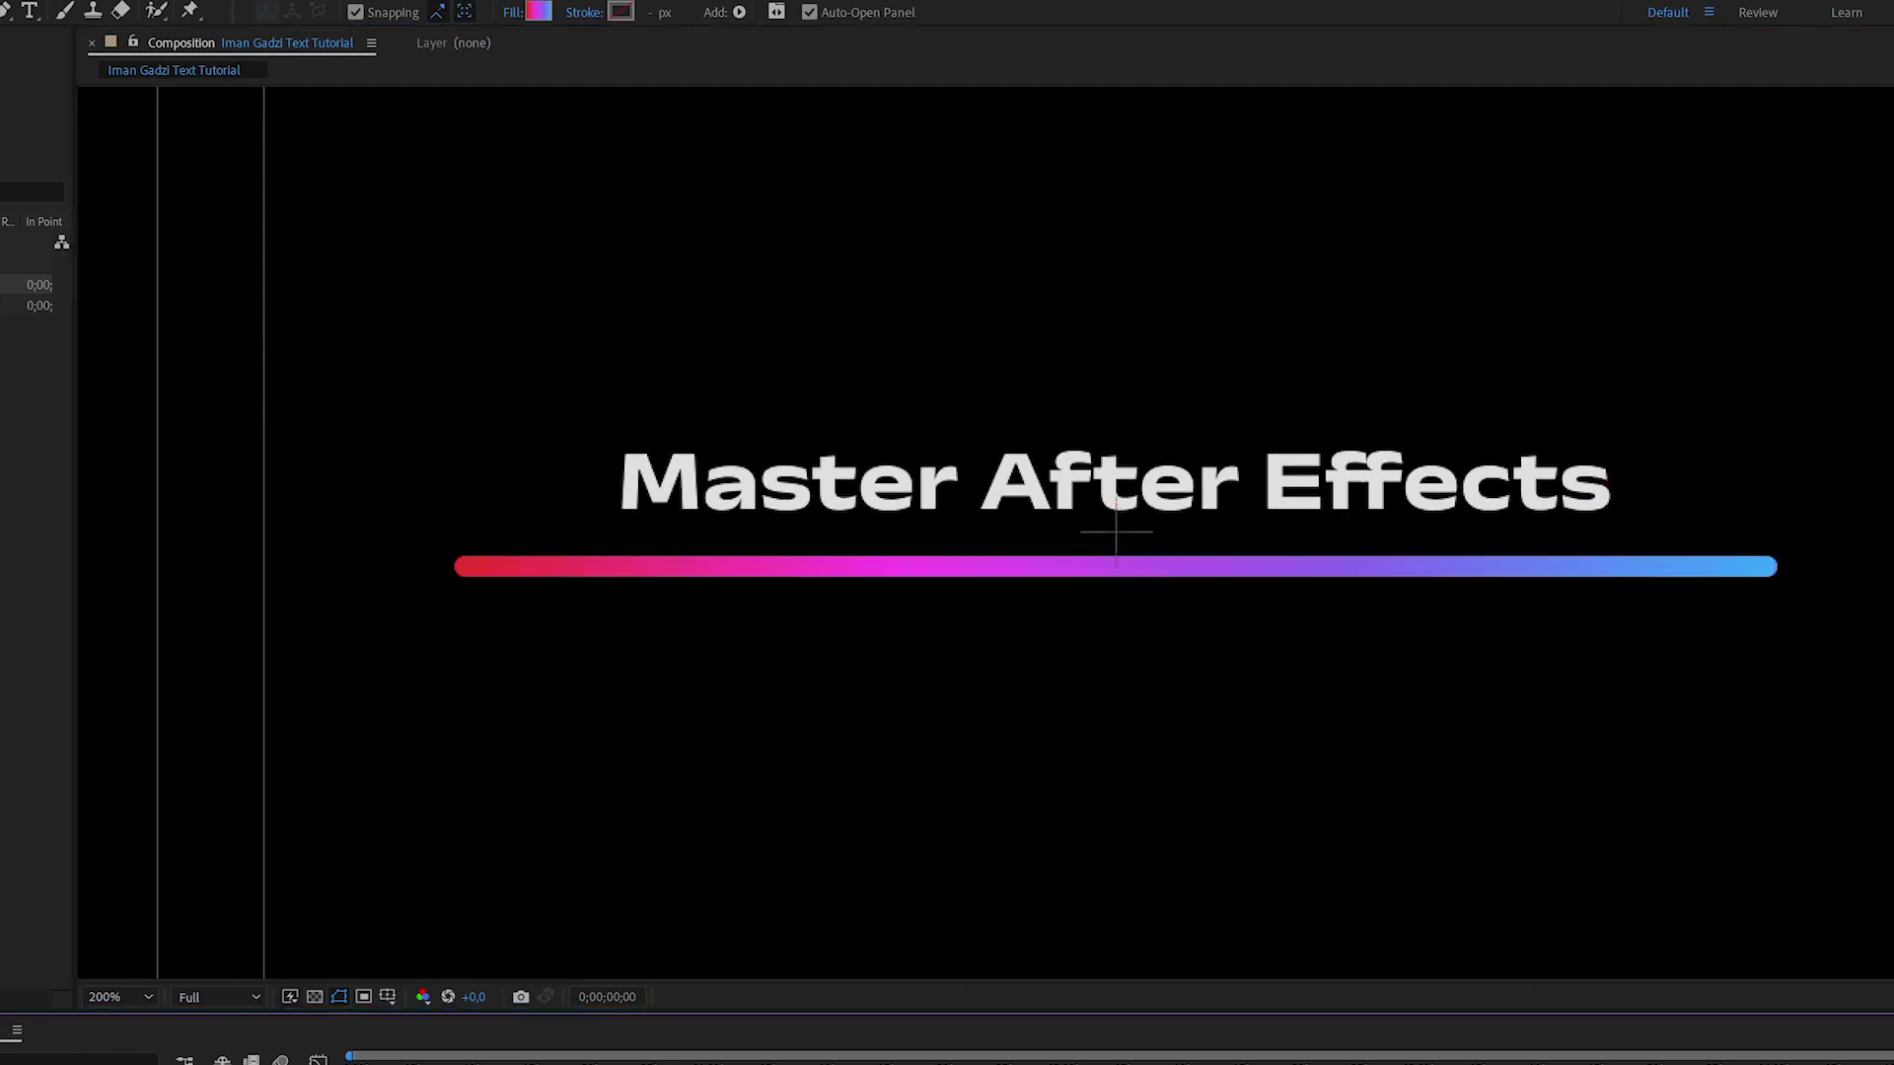
Rename the bar's shape layer as "Bar".
{"action": "left_click", "coordinate": [1083, 567]}
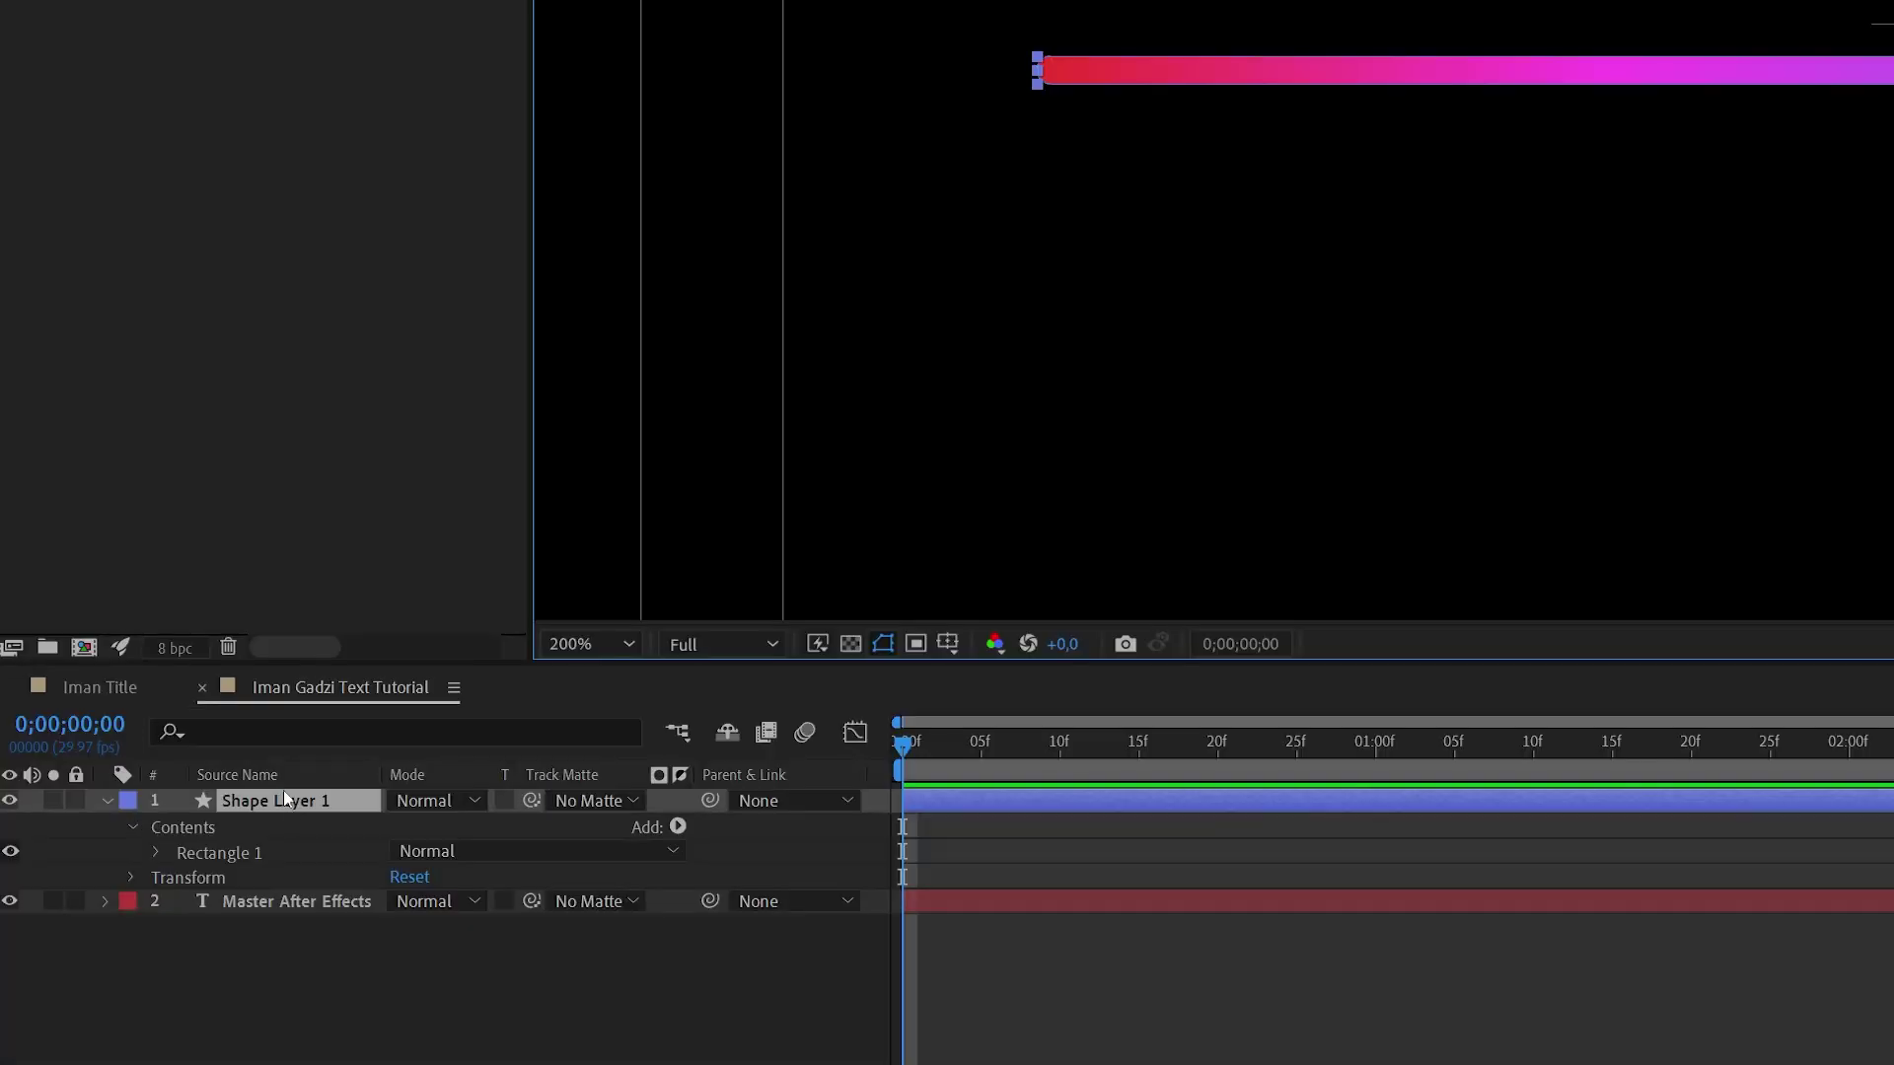
{"action": "key", "text": "Return"}
{"action": "type", "text": "Bar"}
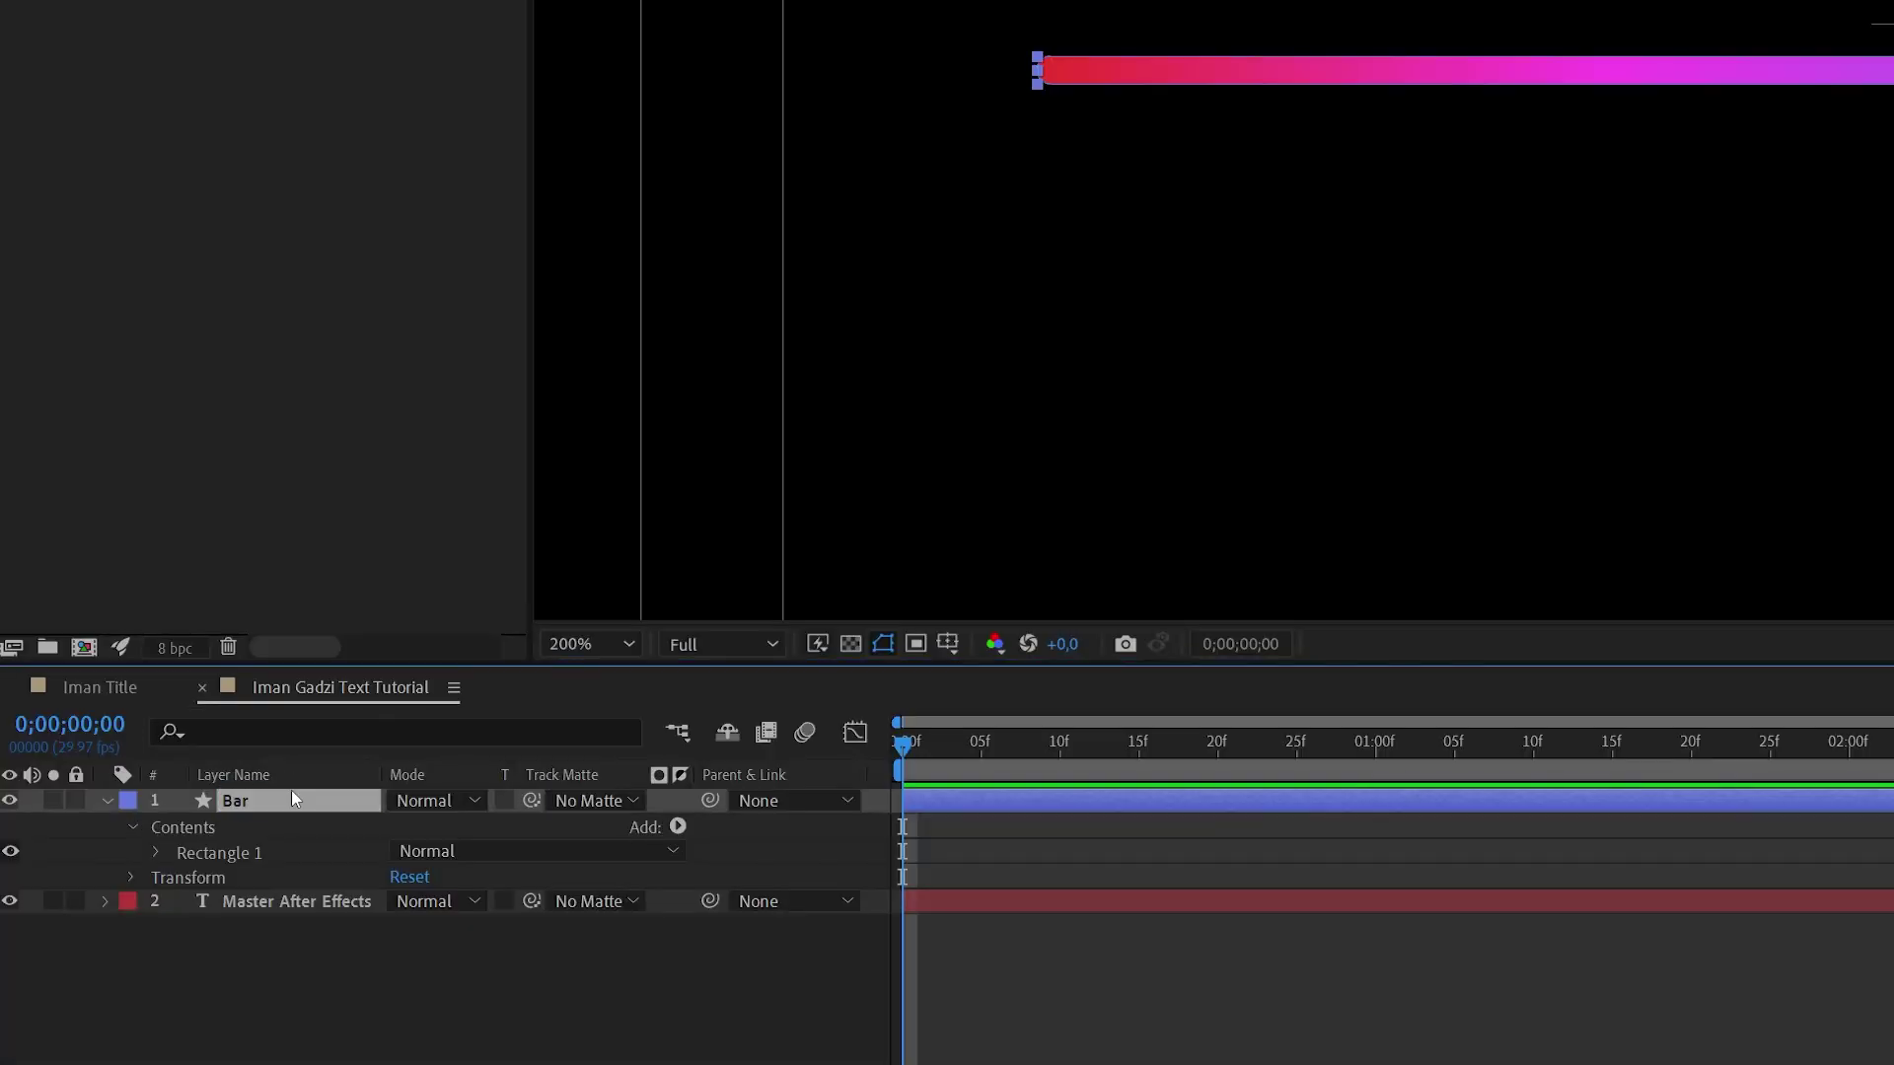
Keyframe the Size of the bar's rectangle path and move that keyframe to 2 seconds.
{"action": "left_click", "coordinate": [154, 852]}
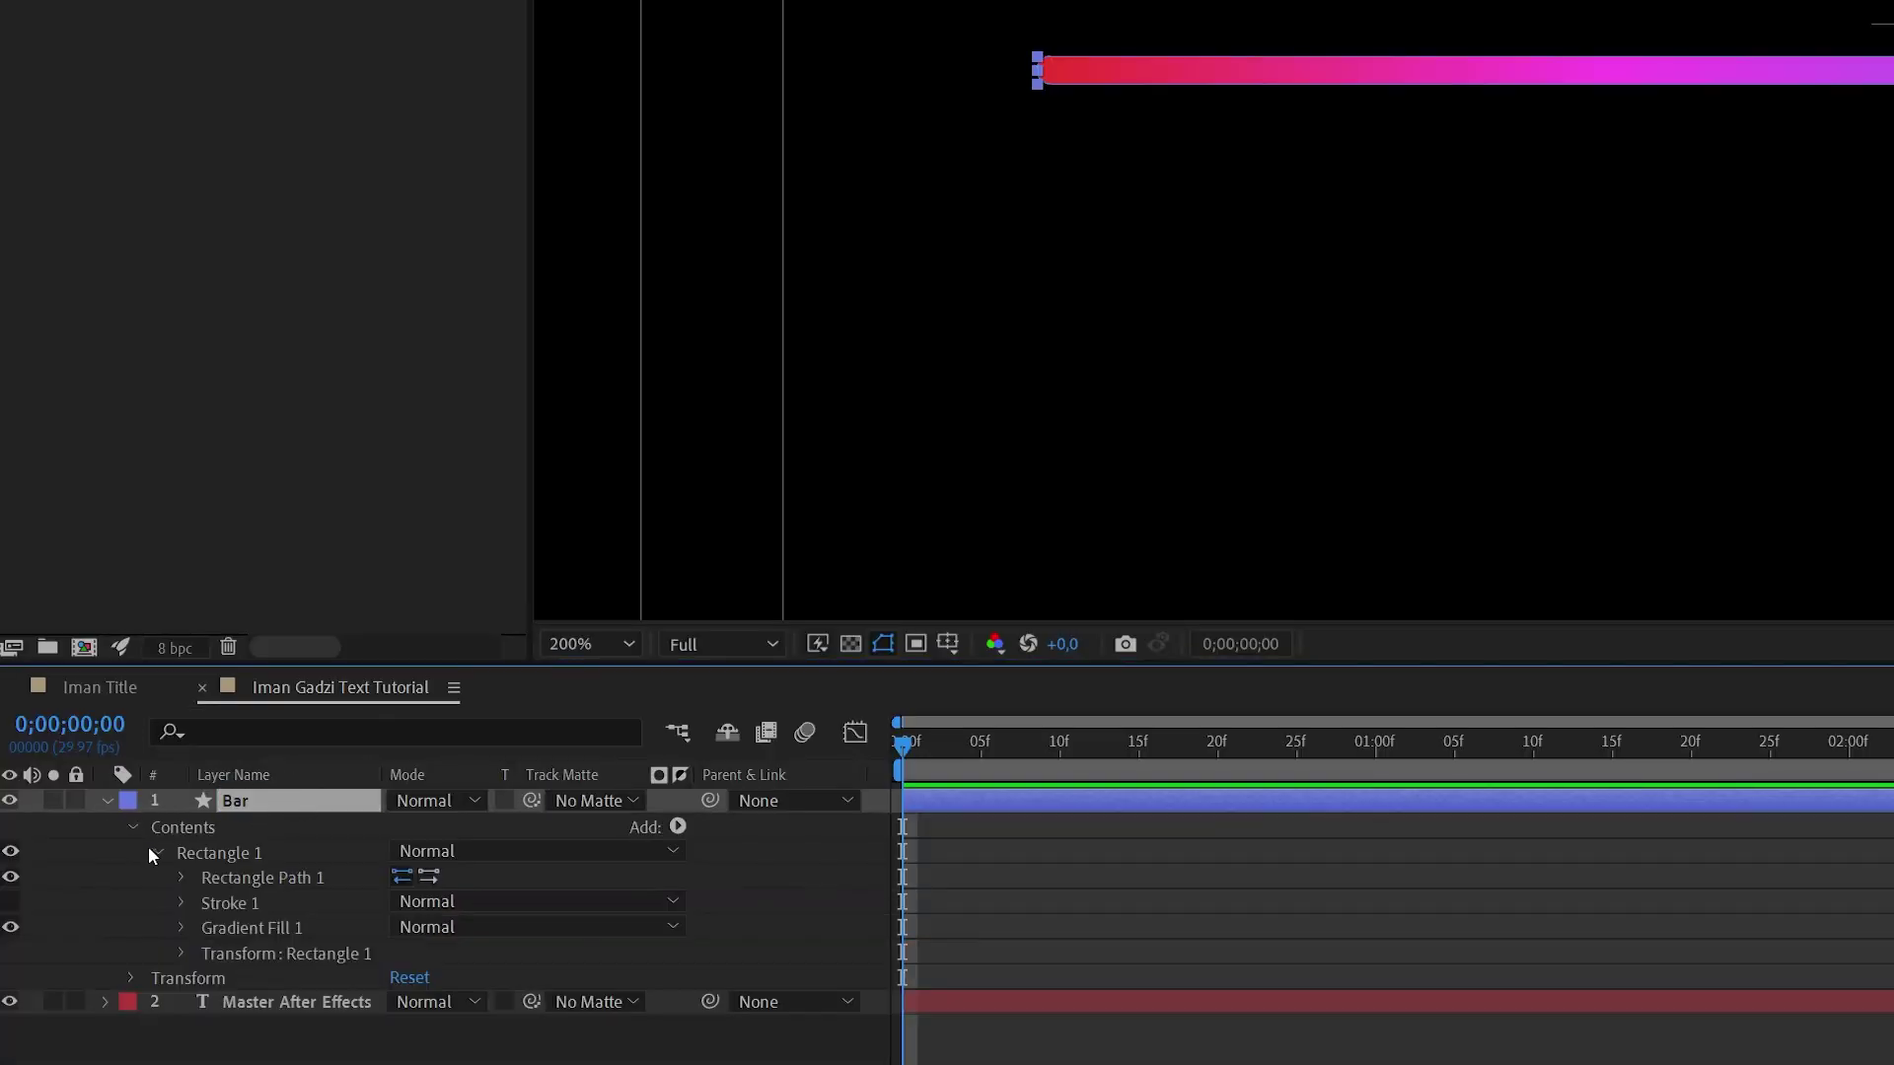
{"action": "left_click", "coordinate": [179, 879]}
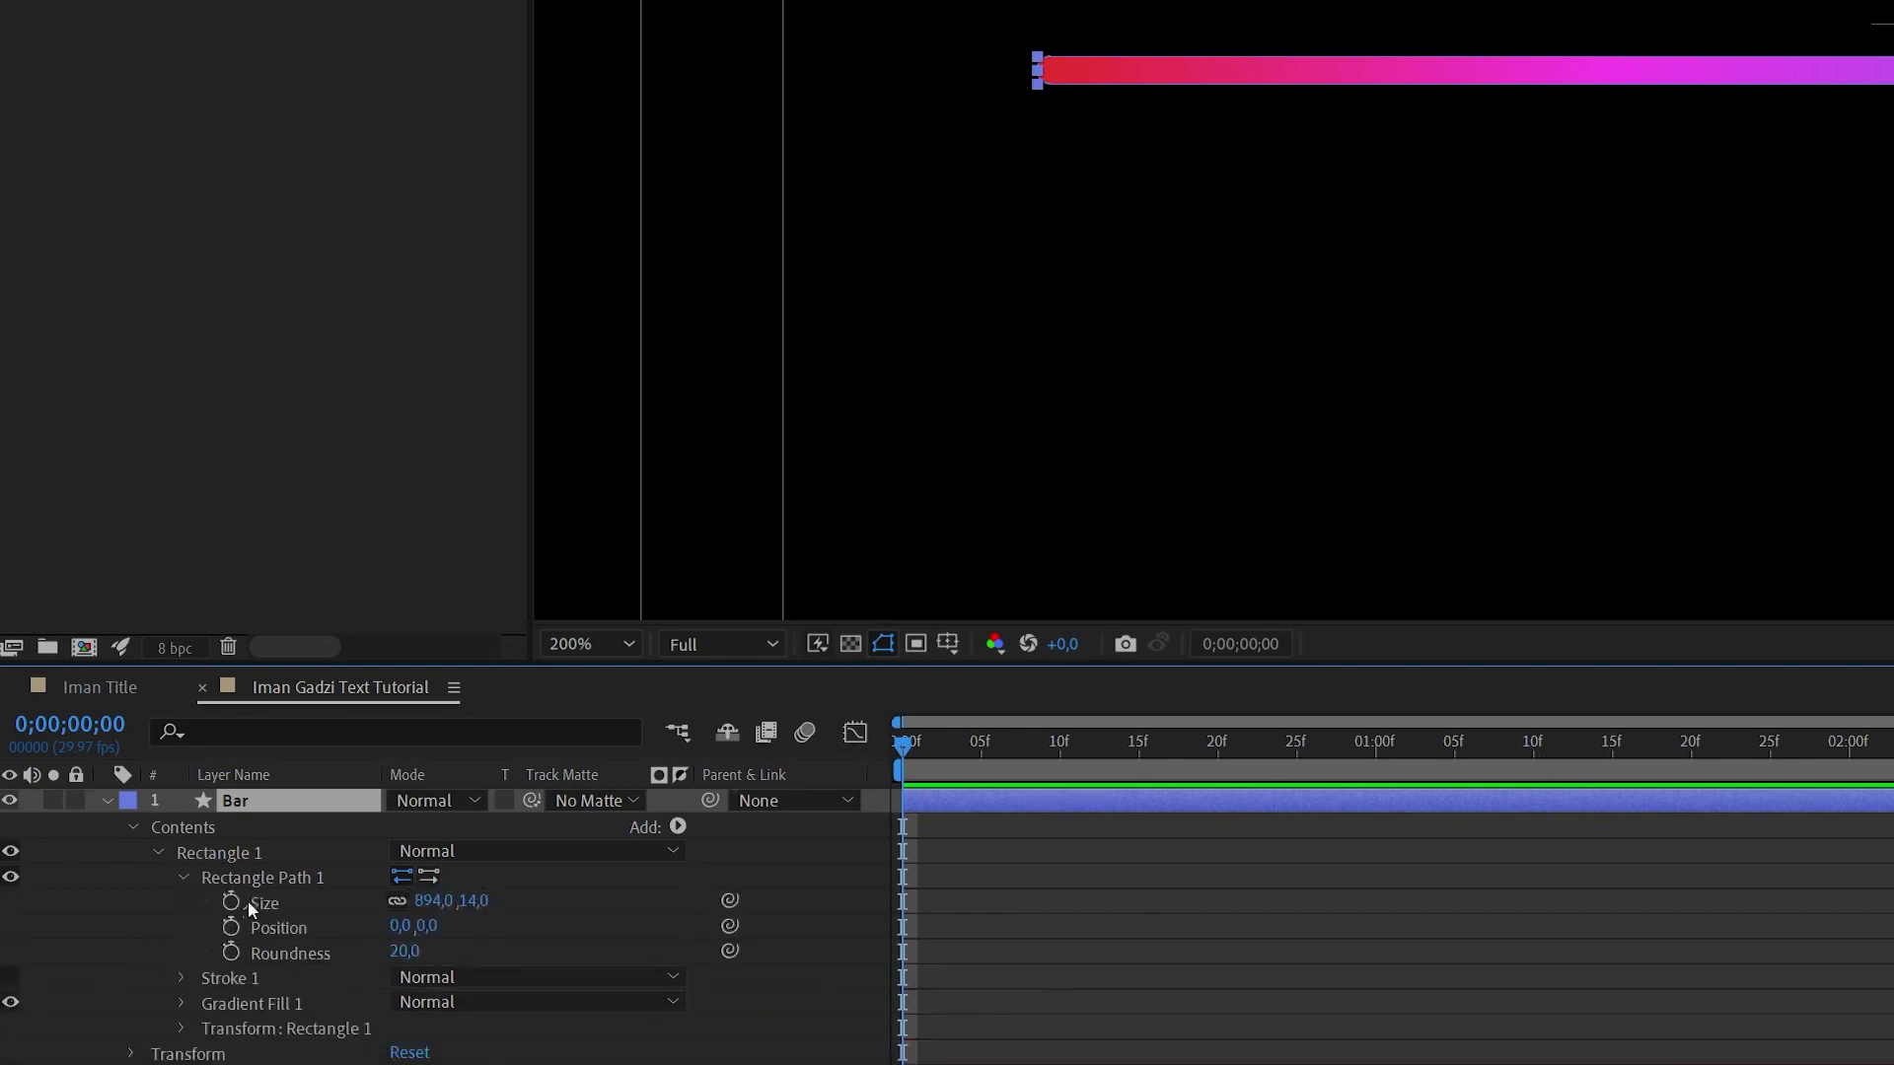
{"action": "left_click", "coordinate": [253, 893]}
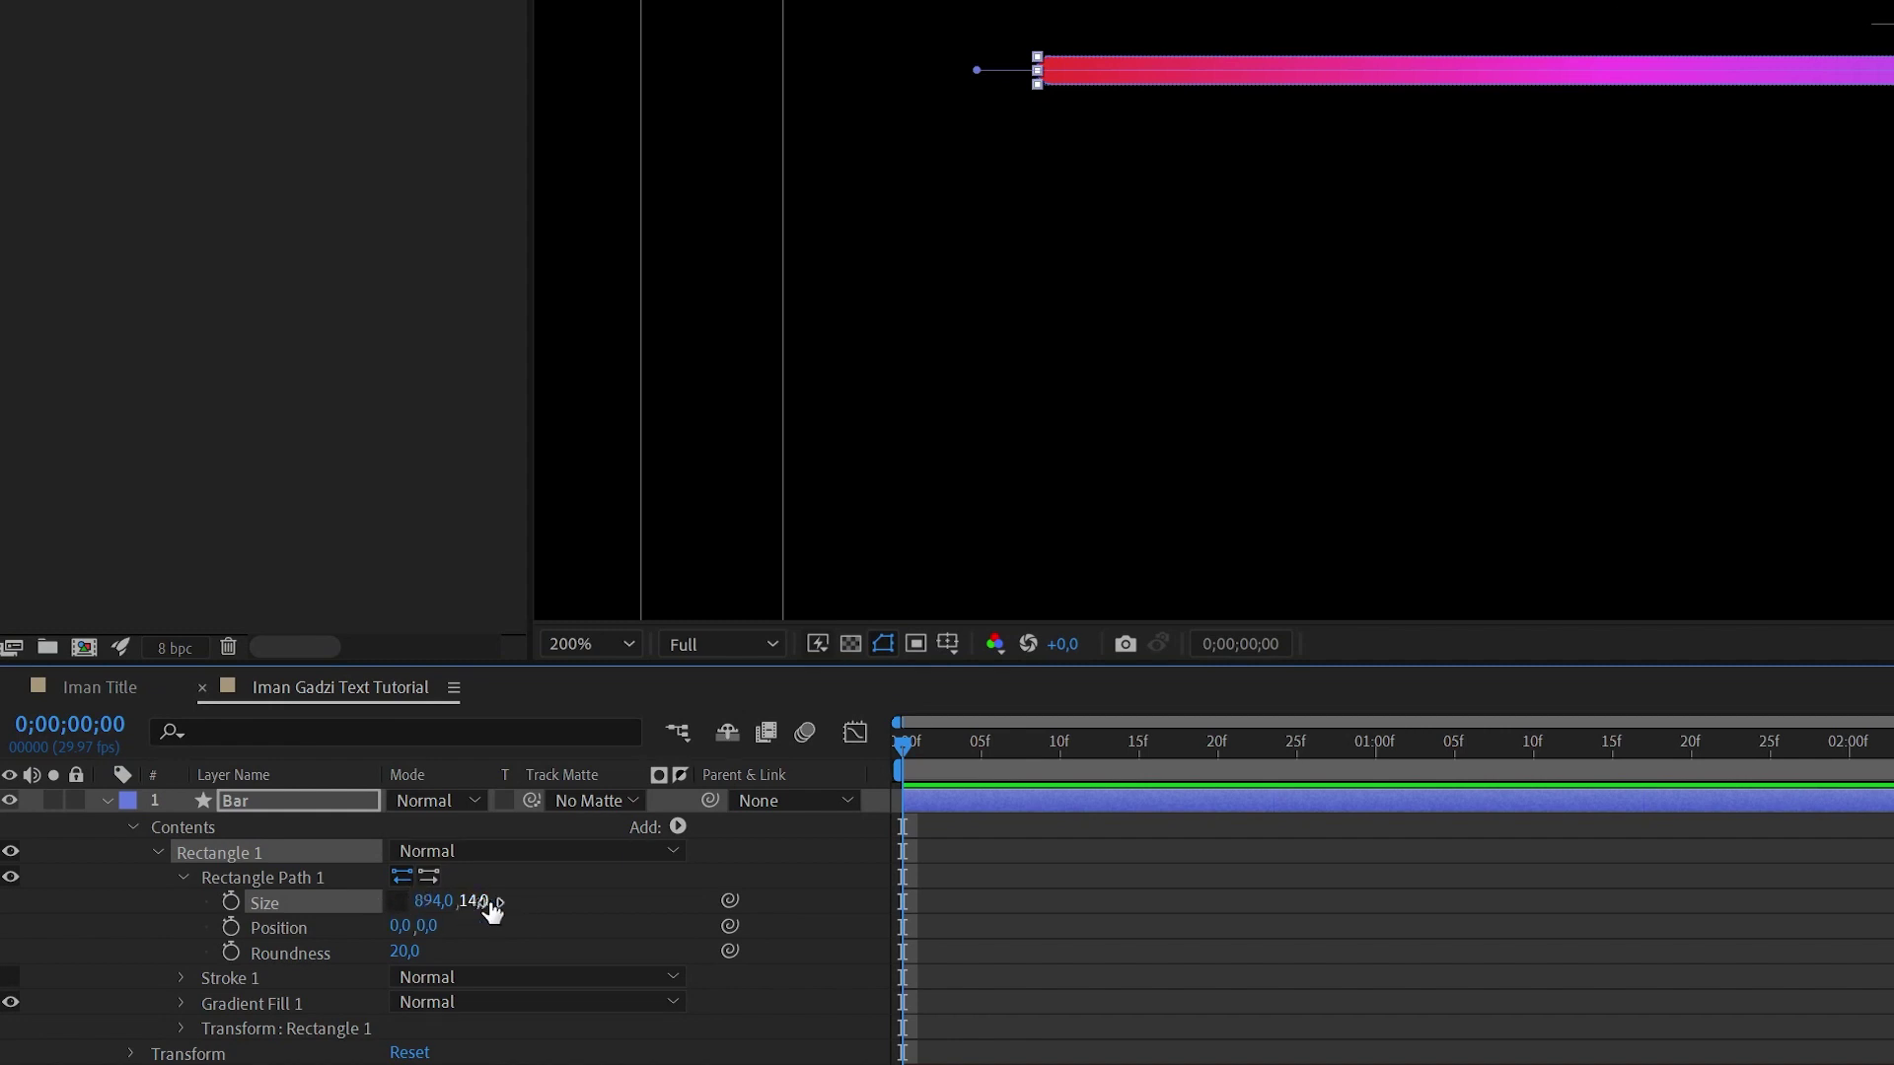
{"action": "left_click", "coordinate": [229, 902]}
{"action": "left_click_drag", "start_coordinate": [904, 902], "coordinate": [1850, 902]}
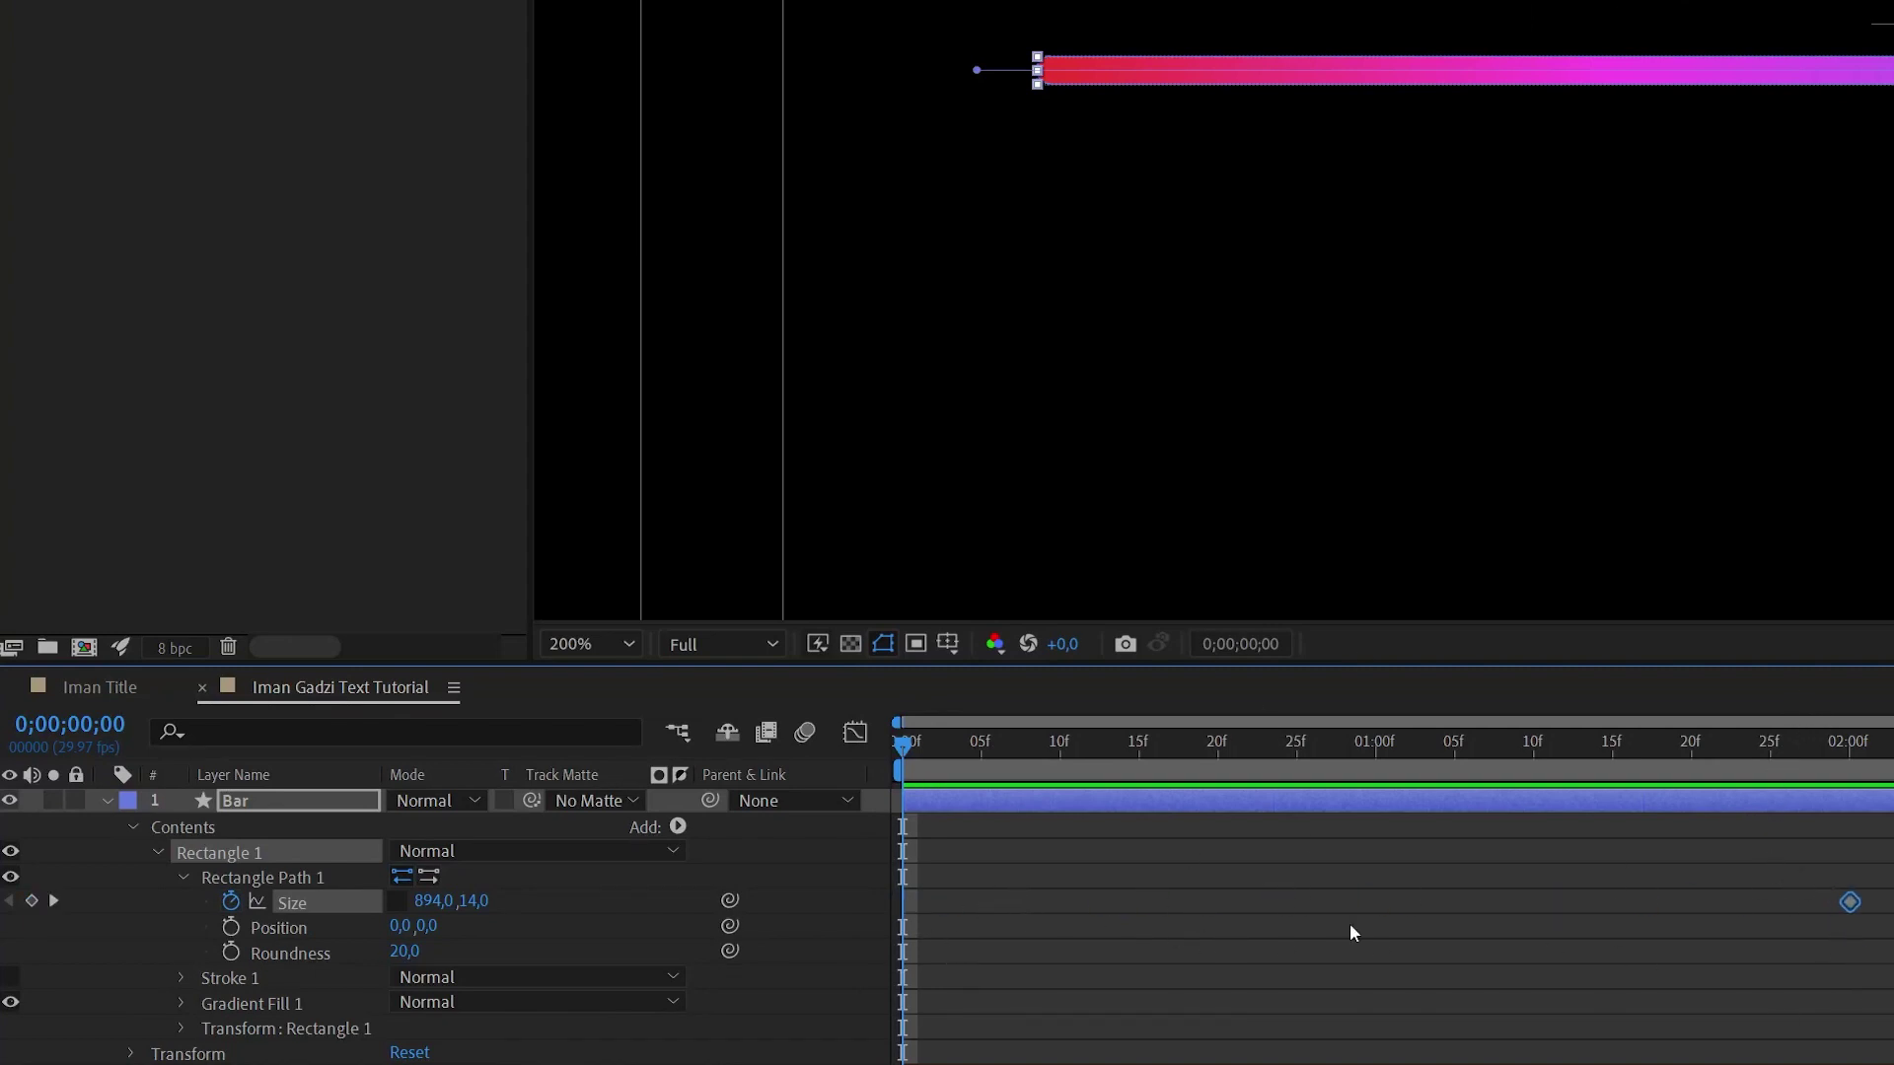
Set the bar's width to 0 at the start of the timeline and preview the growing bar.
{"action": "left_click_drag", "start_coordinate": [449, 901], "coordinate": [411, 902]}
{"action": "left_click", "coordinate": [444, 902]}
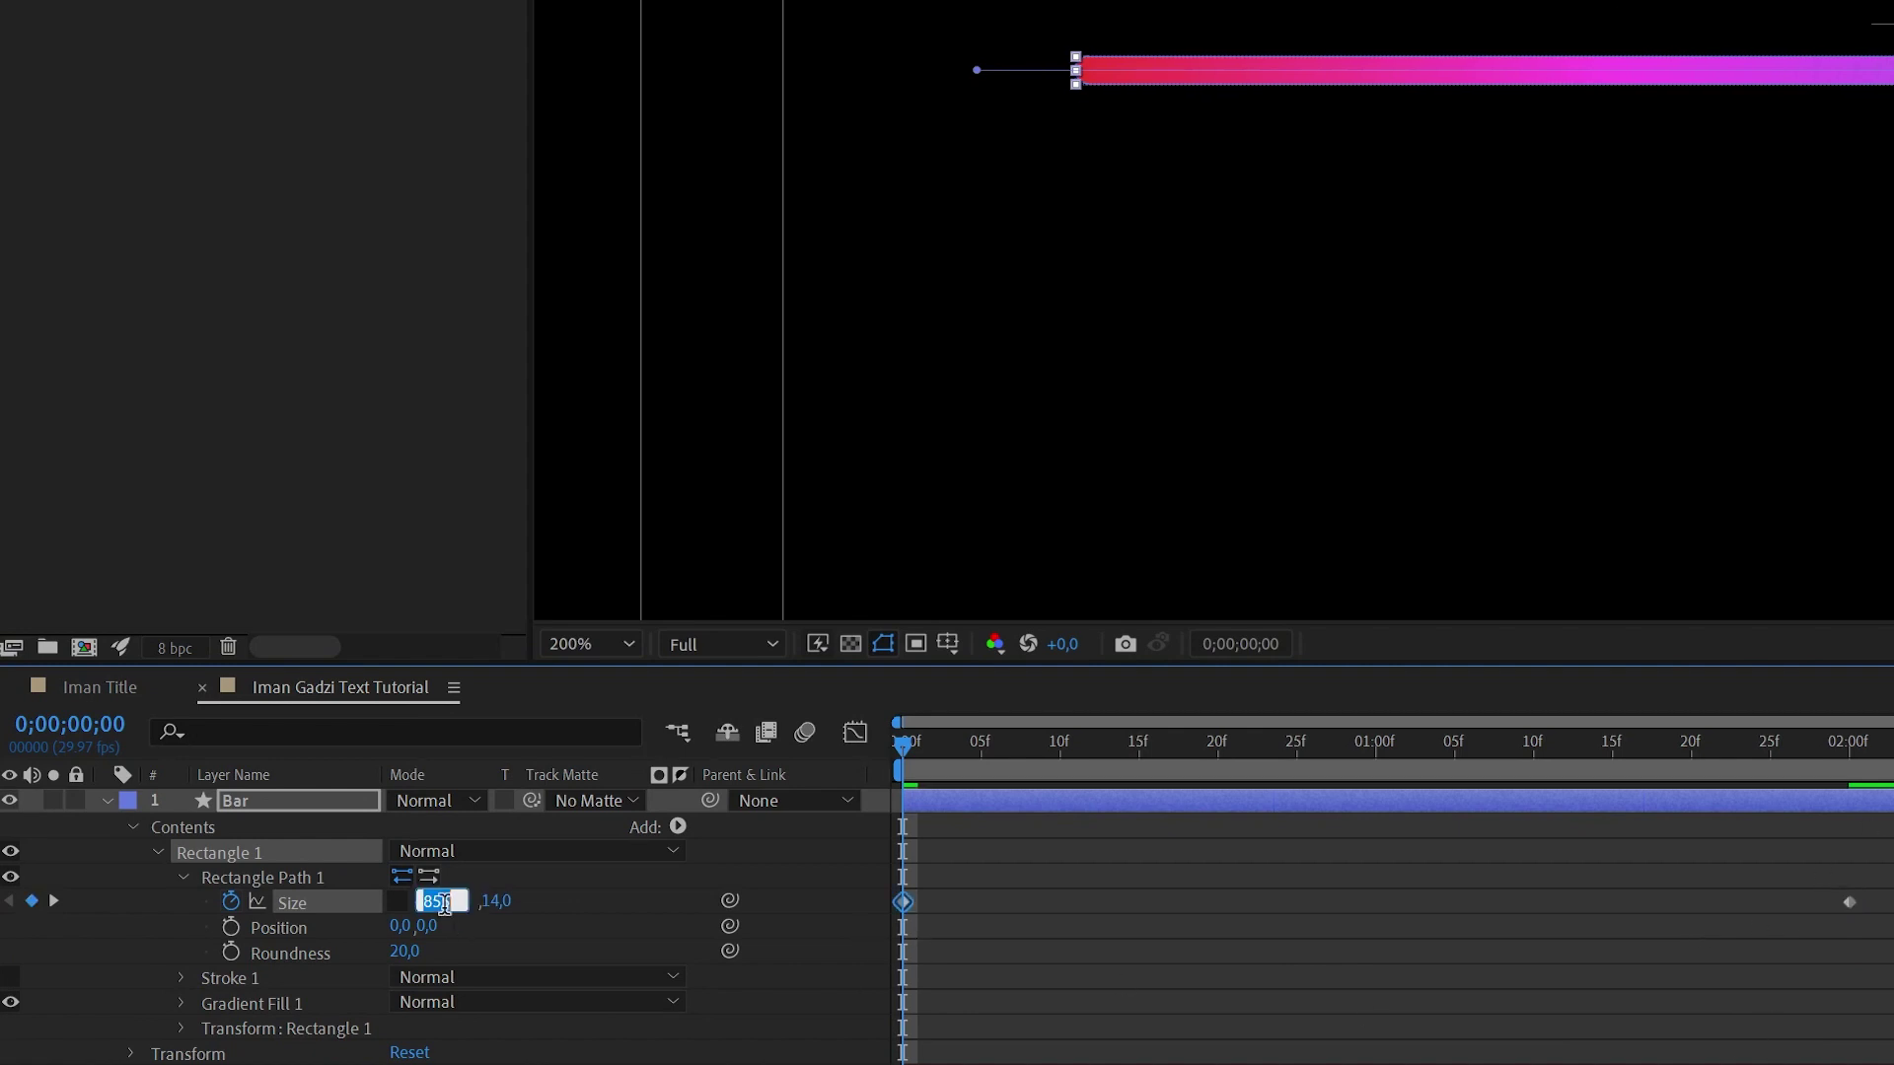
{"action": "type", "text": "0"}
{"action": "key", "text": "Return"}
{"action": "left_click", "coordinate": [1109, 903]}
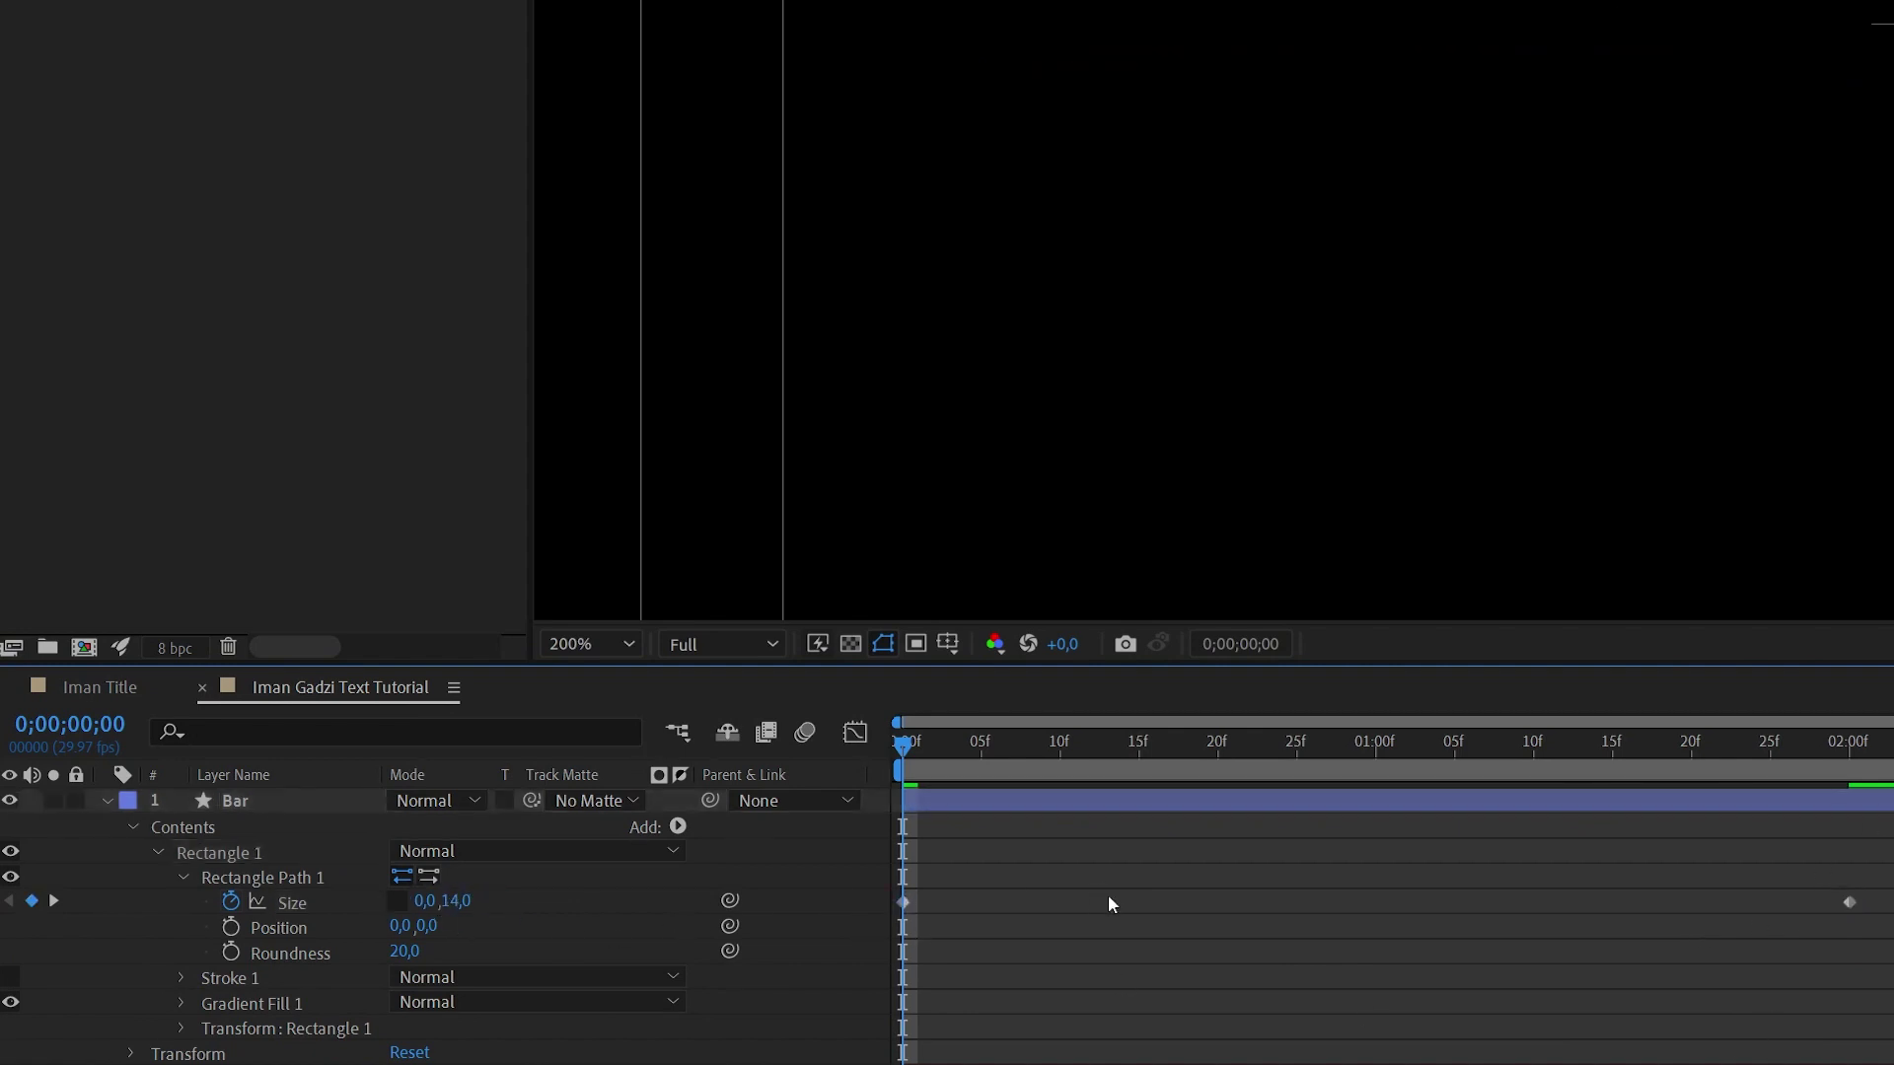
{"action": "key", "text": "space"}
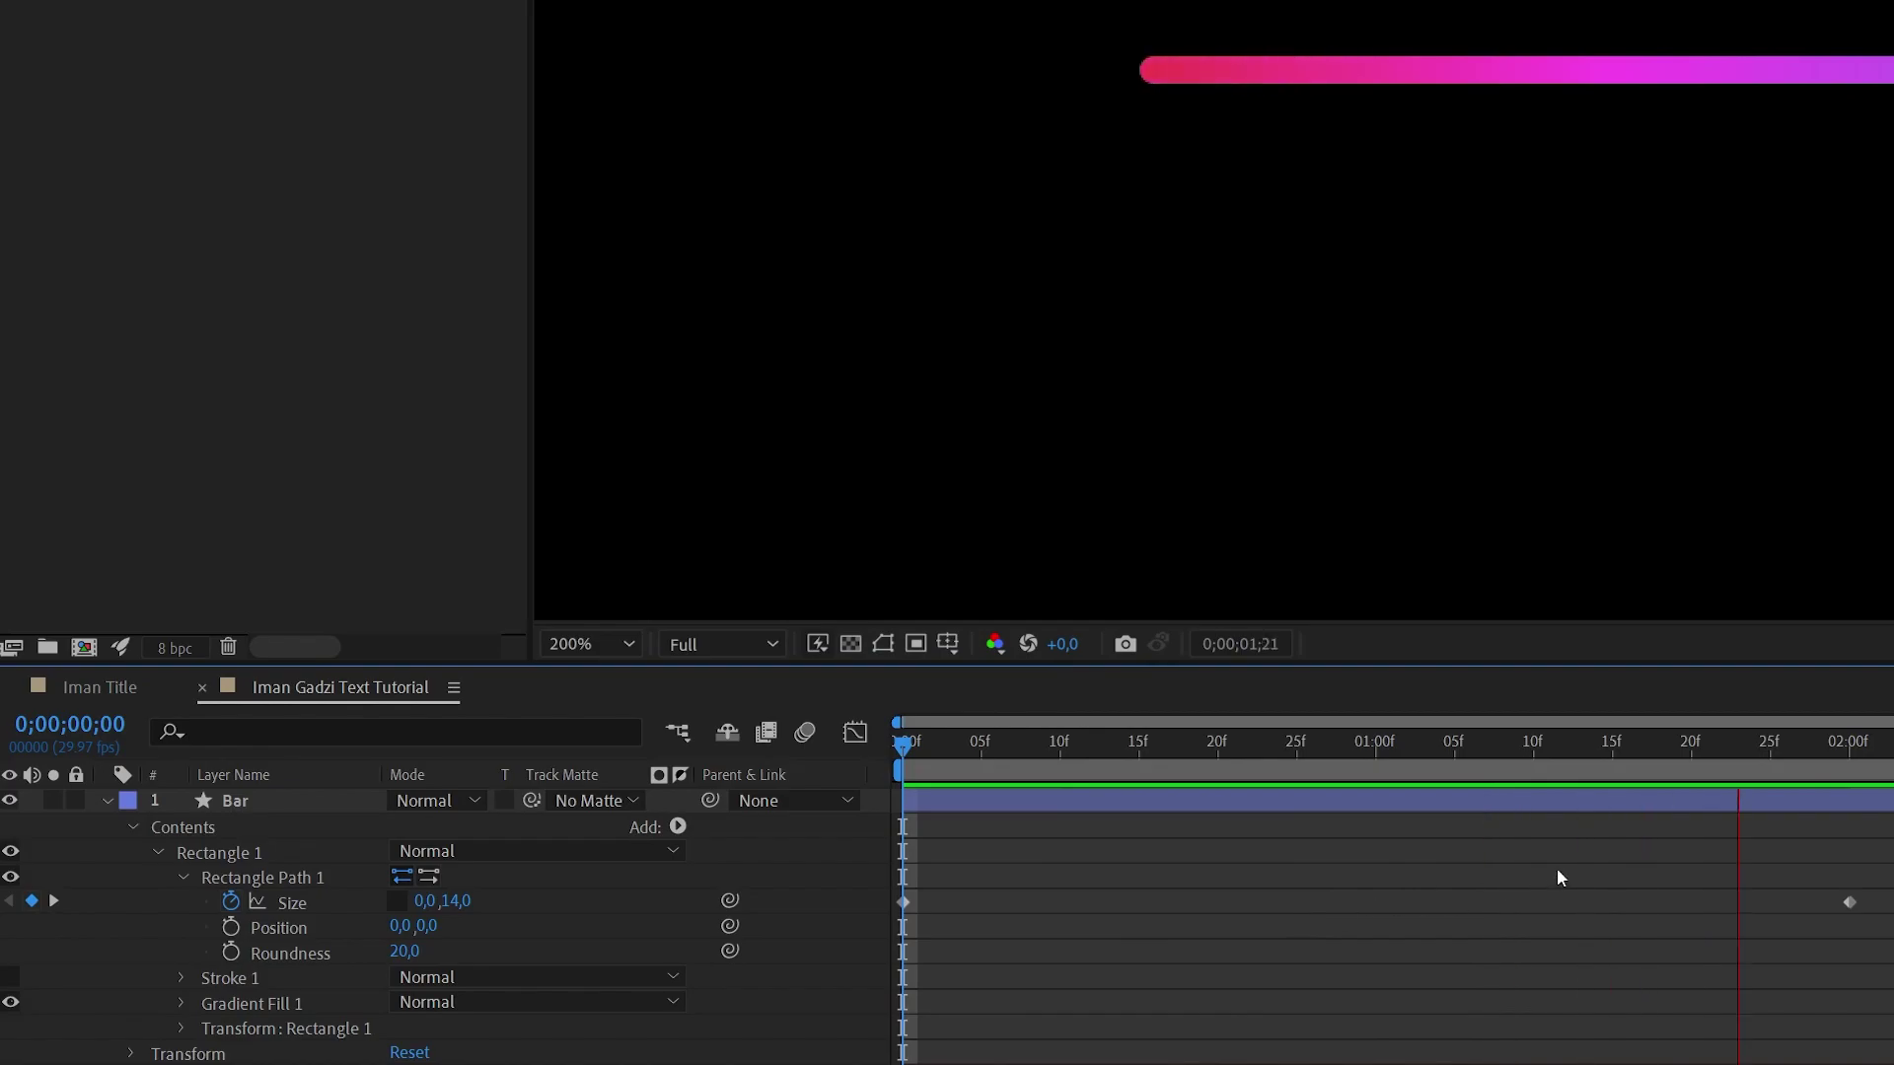
Apply Easy Ease to both Size keyframes of the bar's rectangle path and preview the growth.
{"action": "key", "text": "space"}
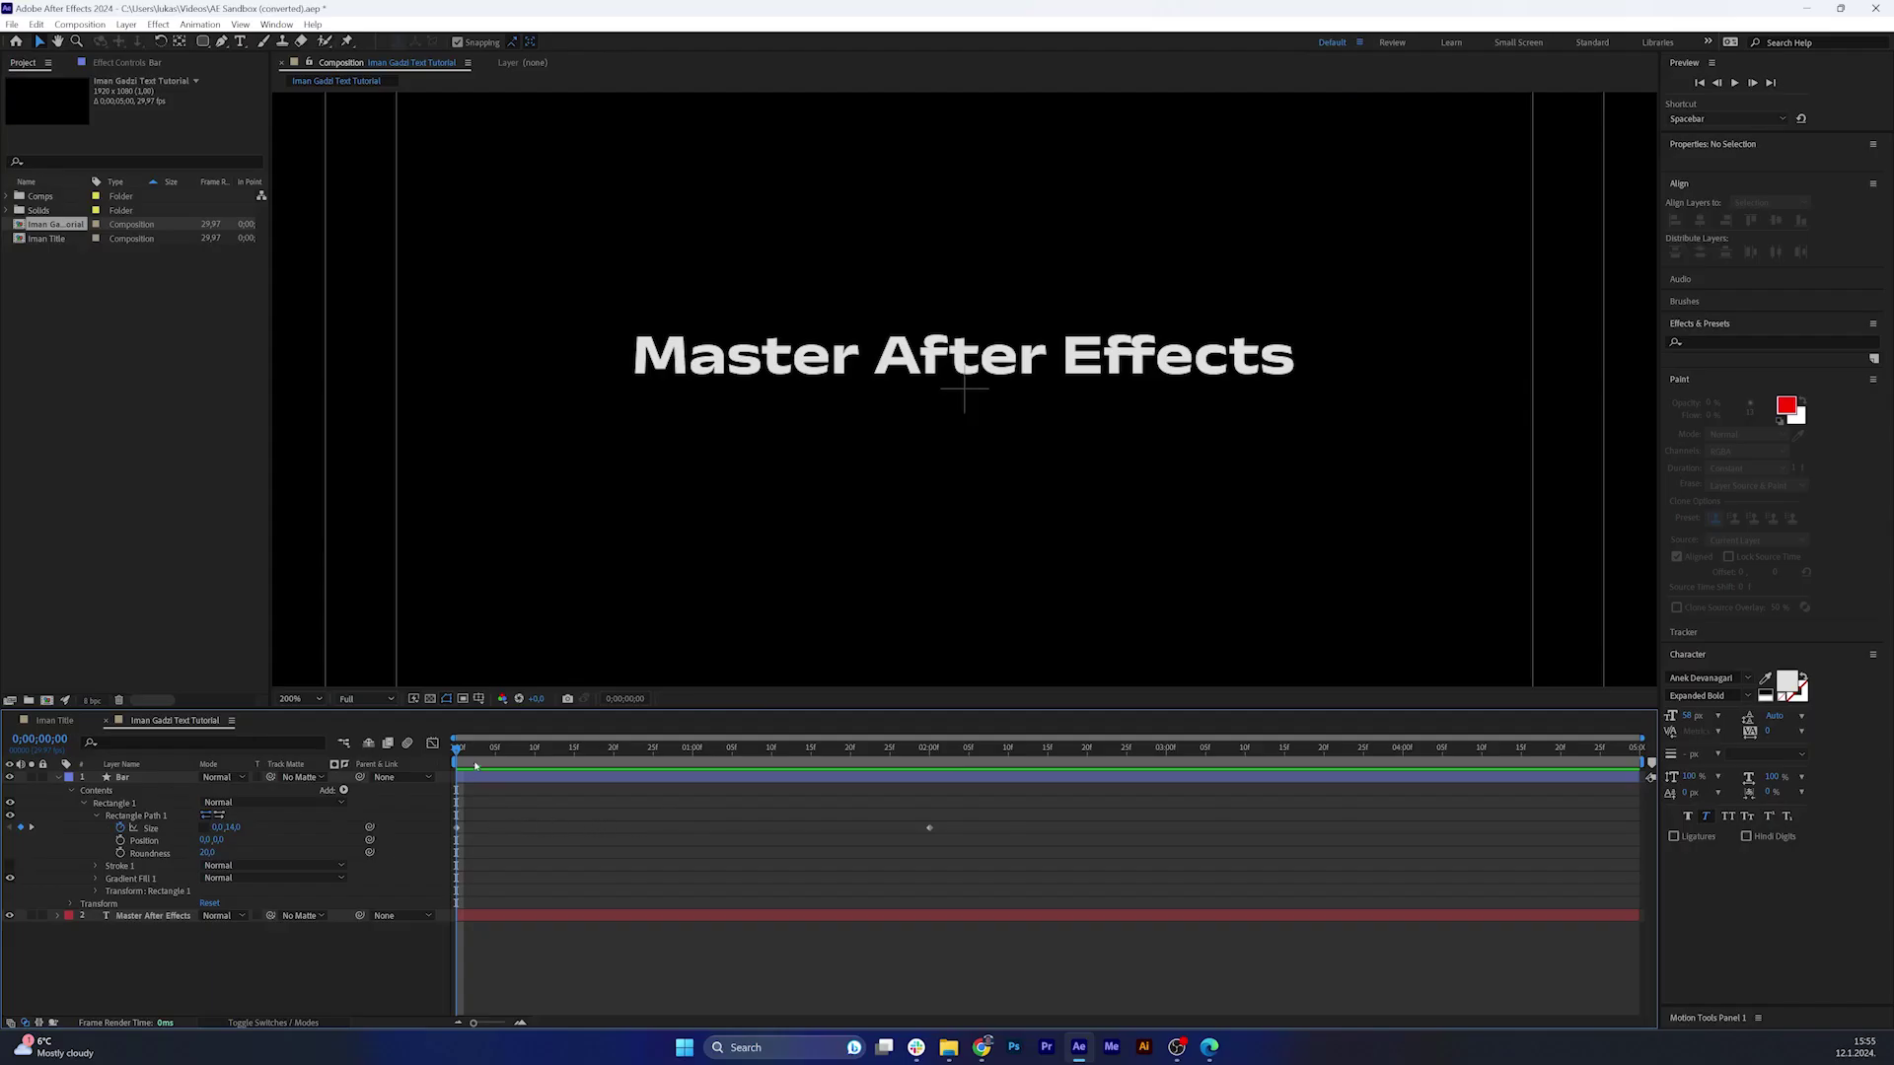
{"action": "left_click_drag", "start_coordinate": [466, 750], "coordinate": [542, 750]}
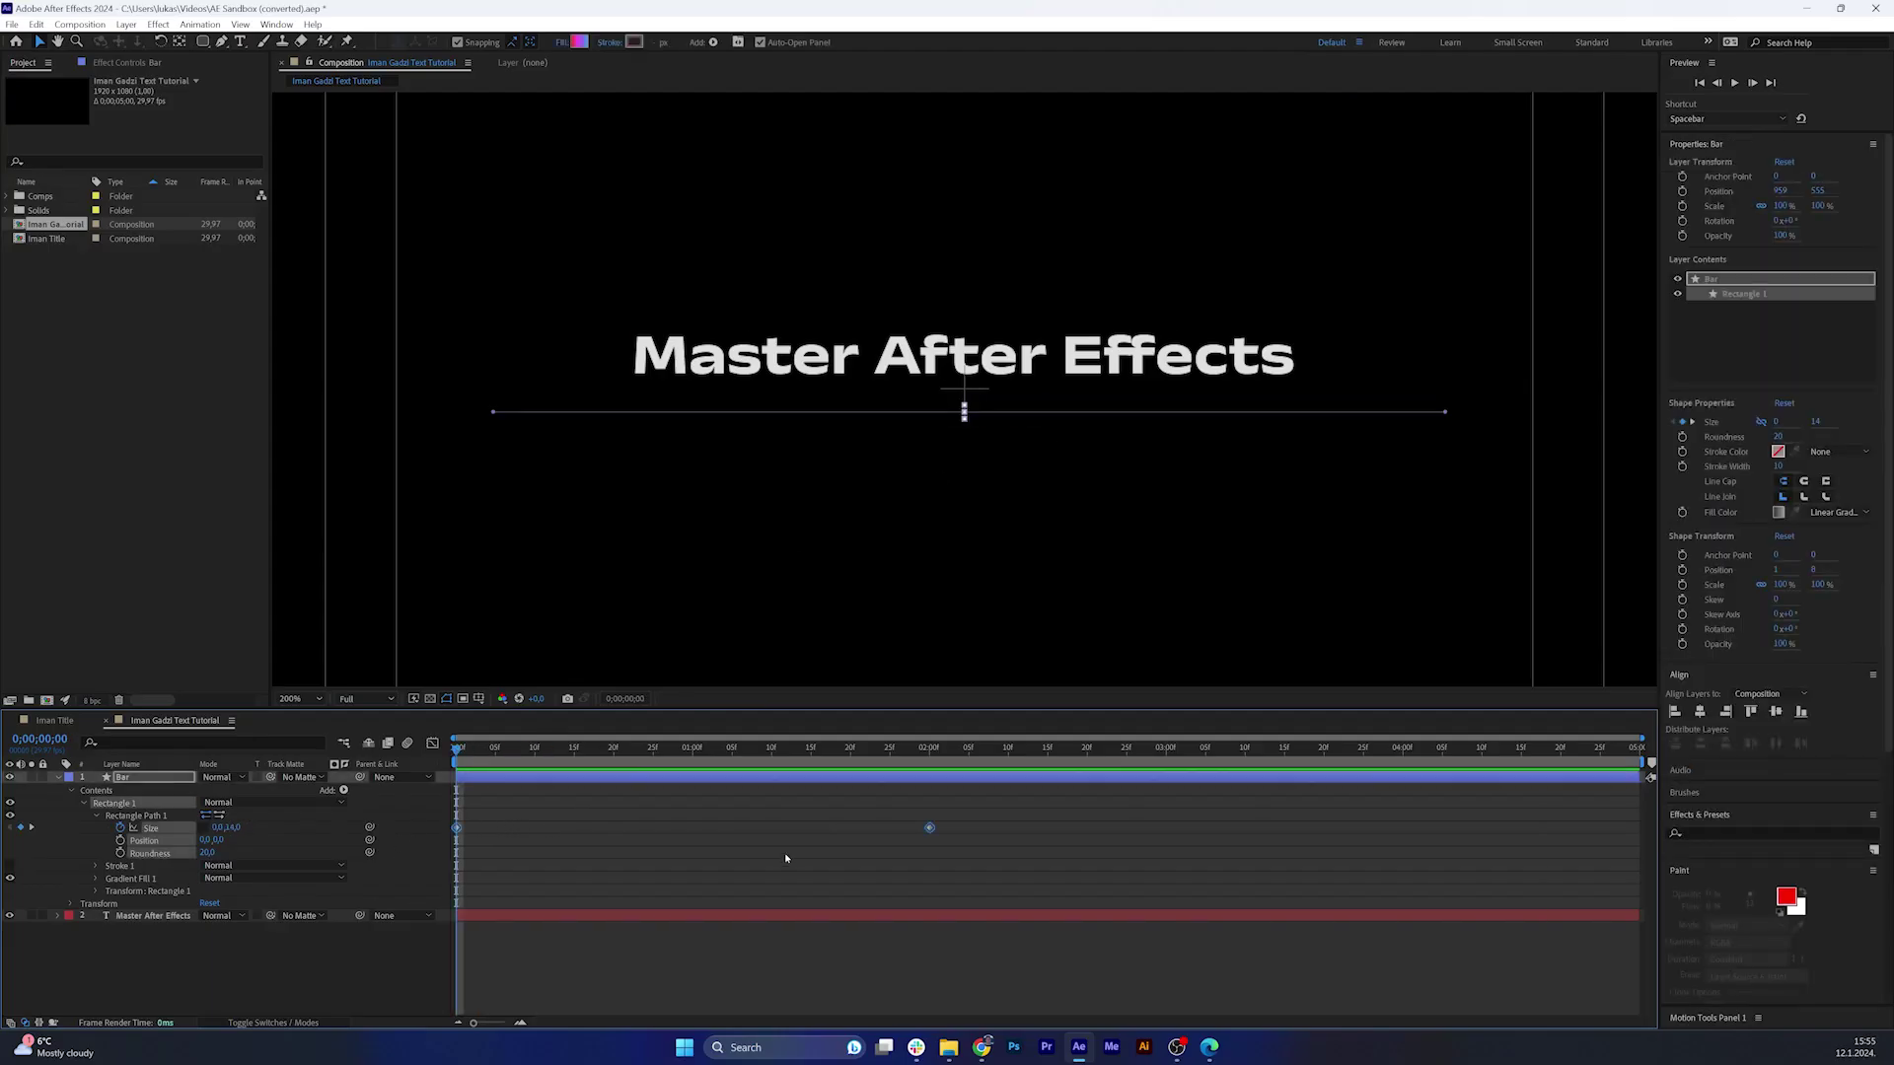
{"action": "left_click", "coordinate": [667, 979]}
{"action": "key", "text": "space"}
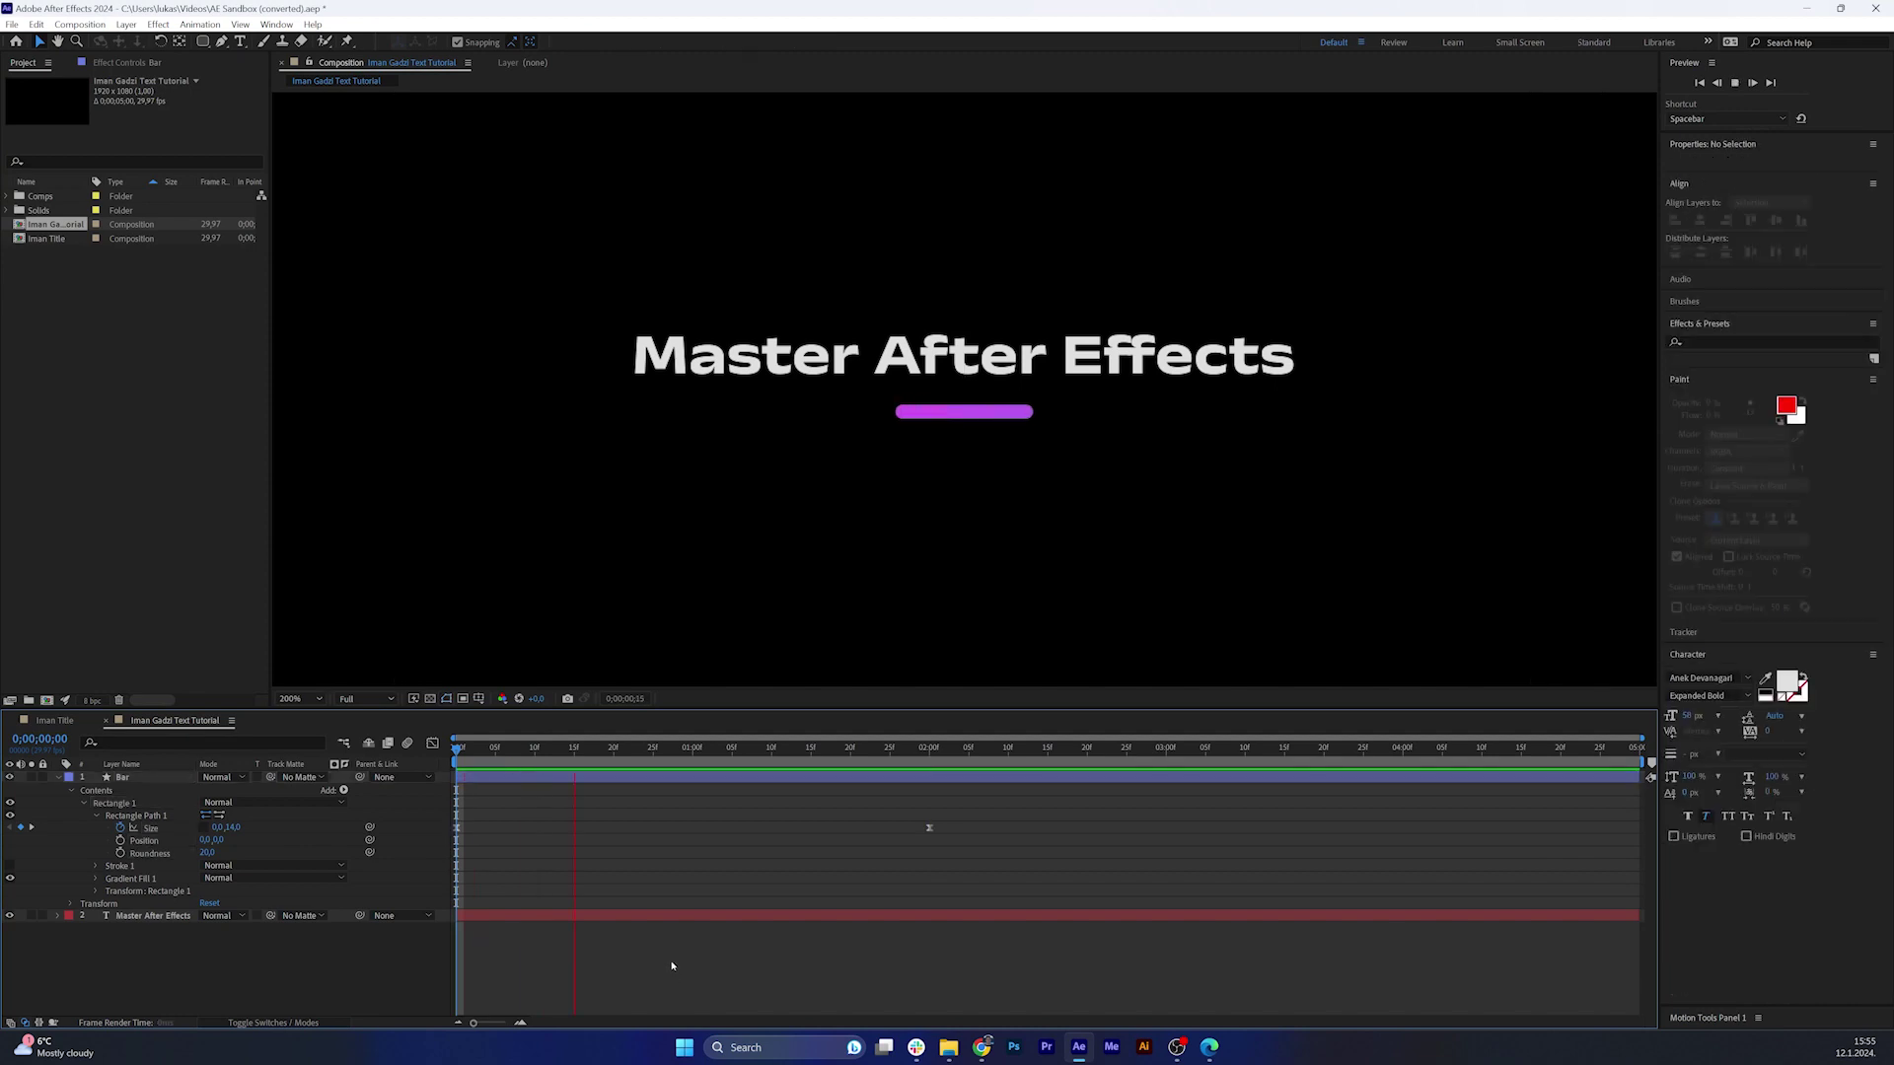
{"action": "key", "text": "space"}
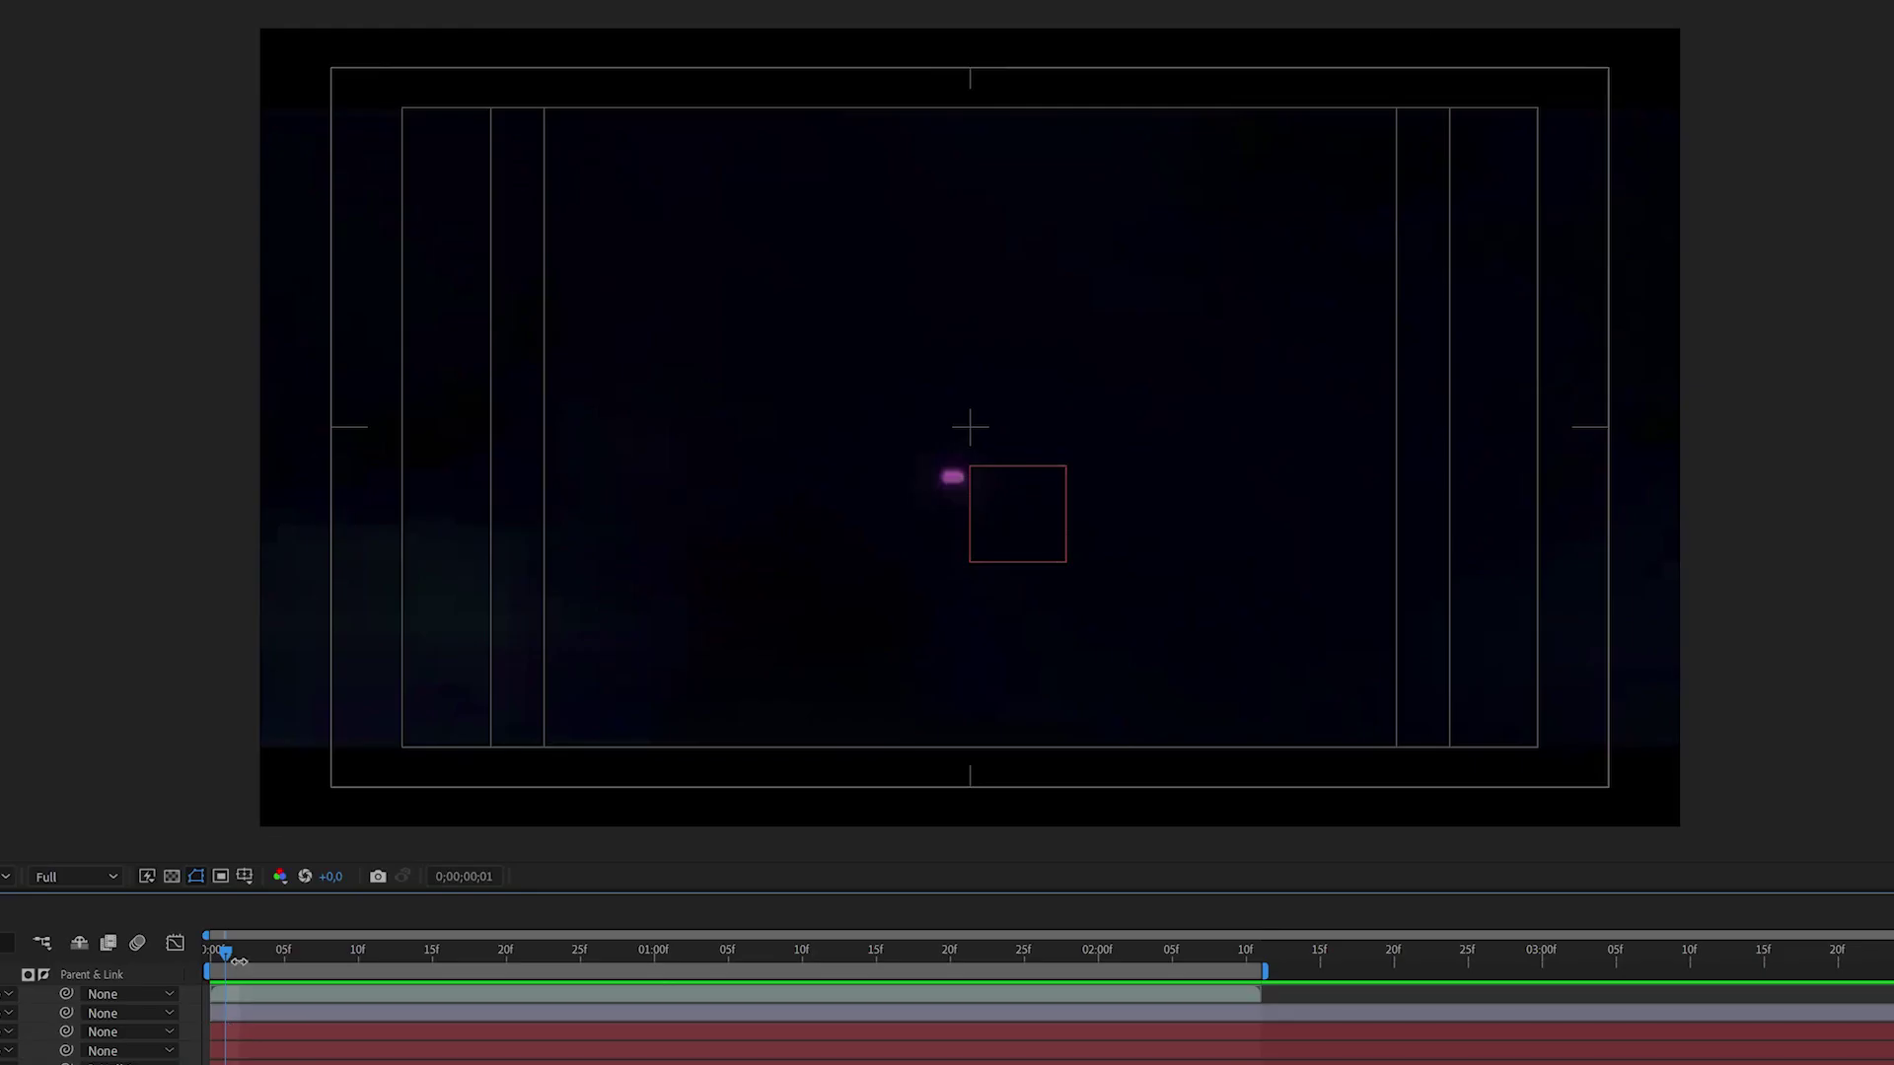
Examine how the letters and the bar animate over time in the finished Iman Title composition.
{"action": "left_click_drag", "start_coordinate": [211, 953], "coordinate": [592, 1022]}
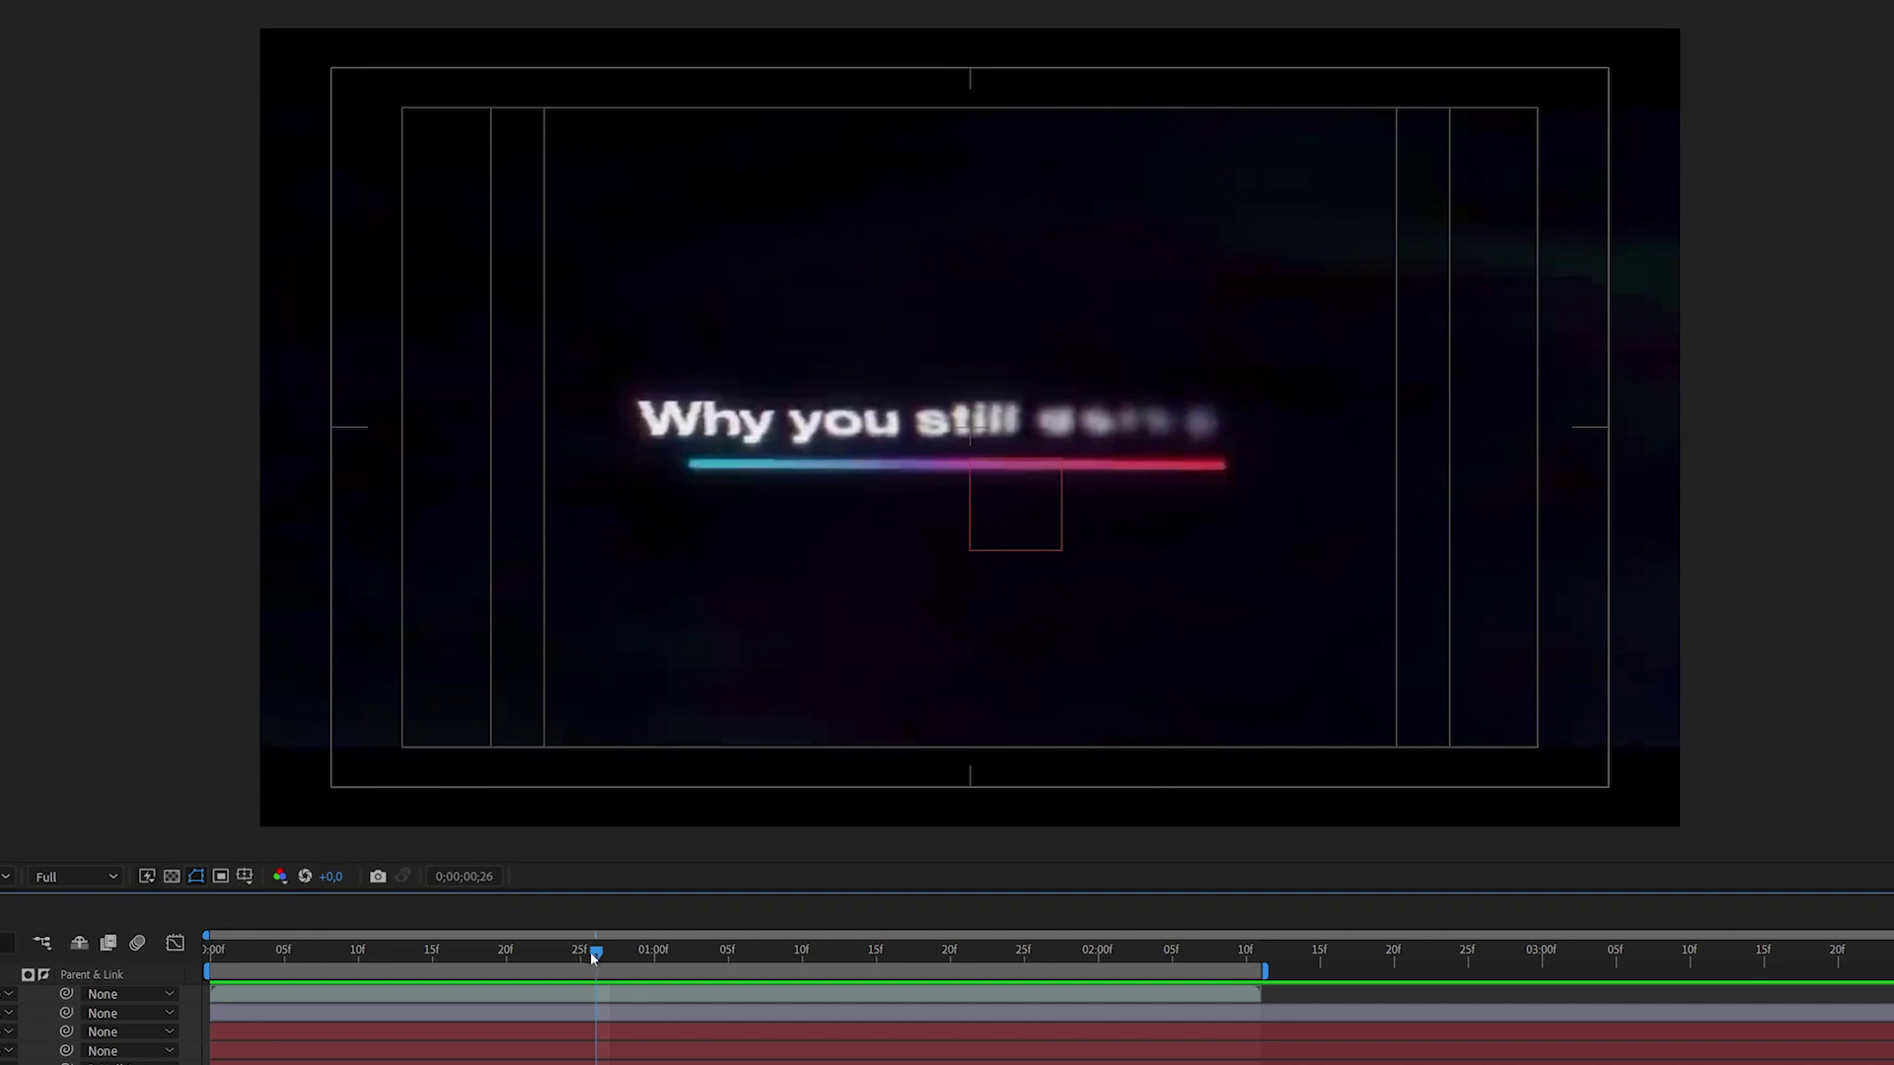
{"action": "left_click_drag", "start_coordinate": [595, 951], "coordinate": [551, 1009]}
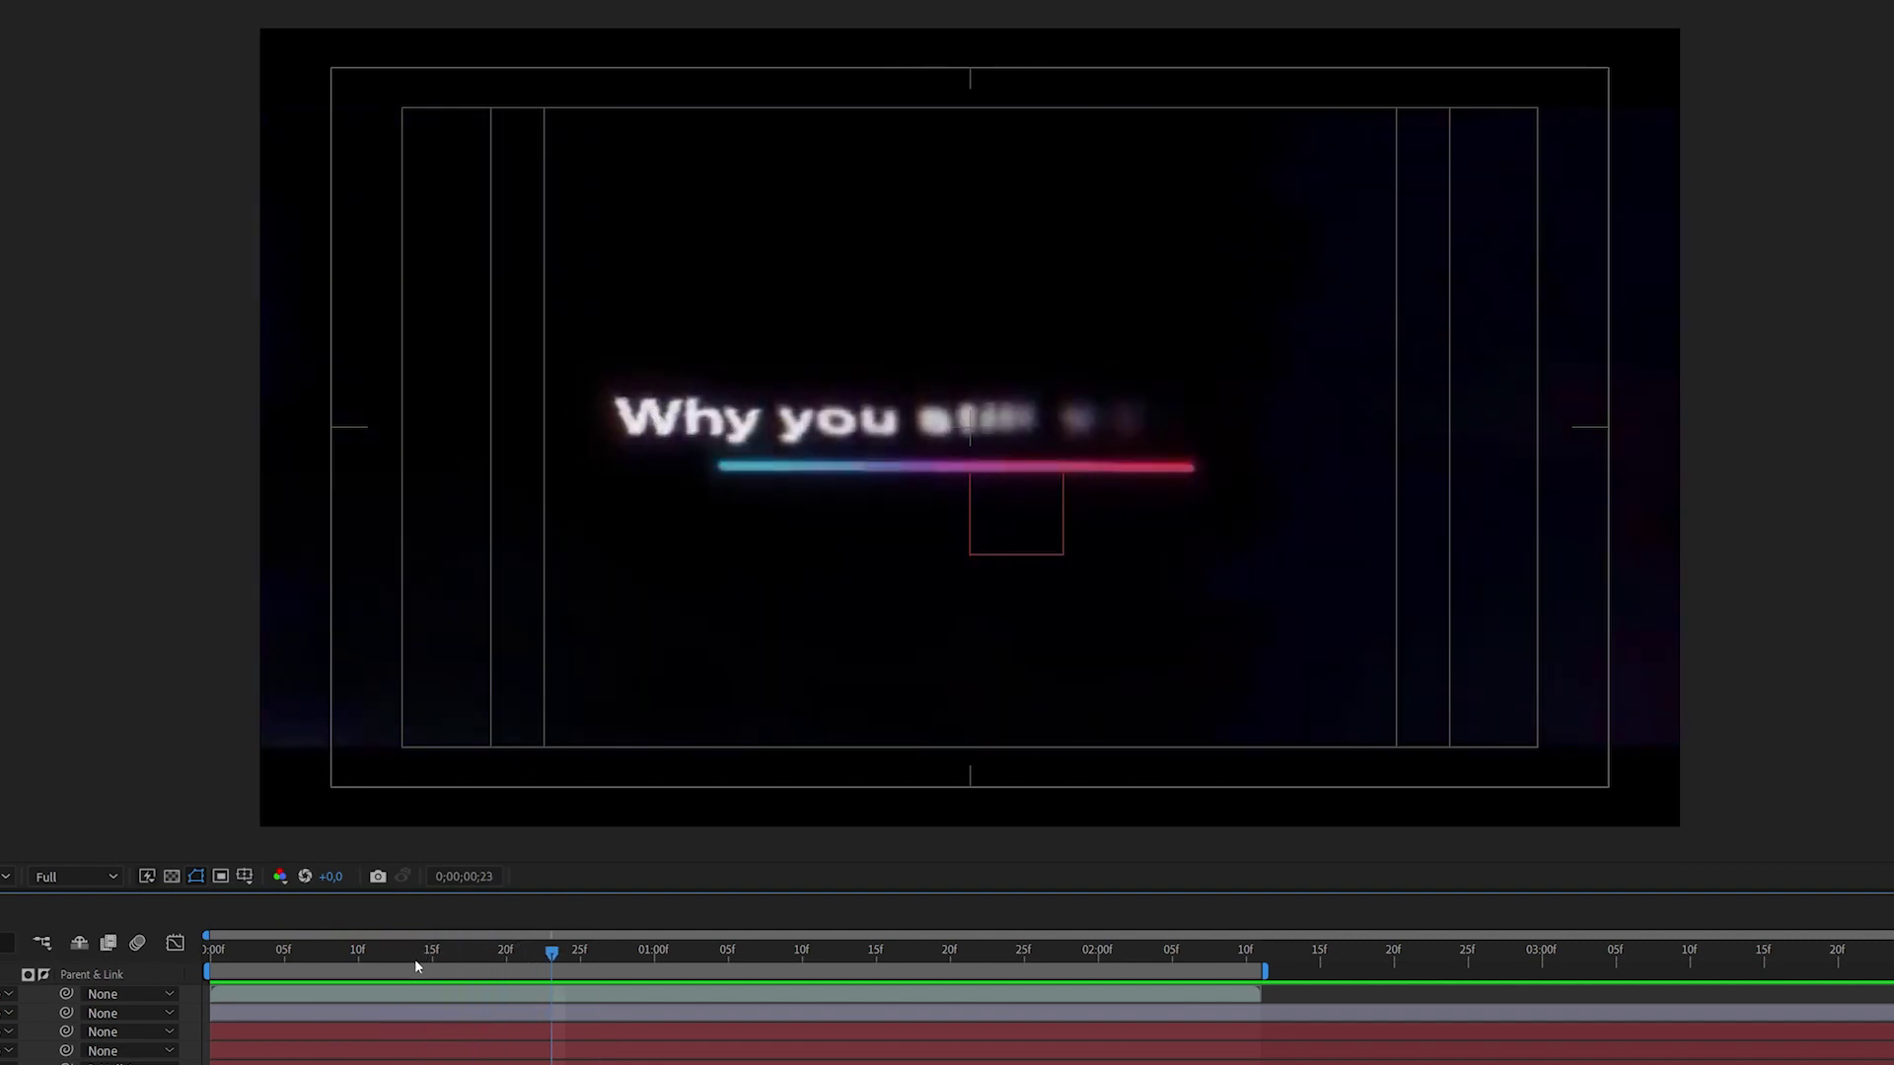
{"action": "left_click_drag", "start_coordinate": [361, 954], "coordinate": [669, 992]}
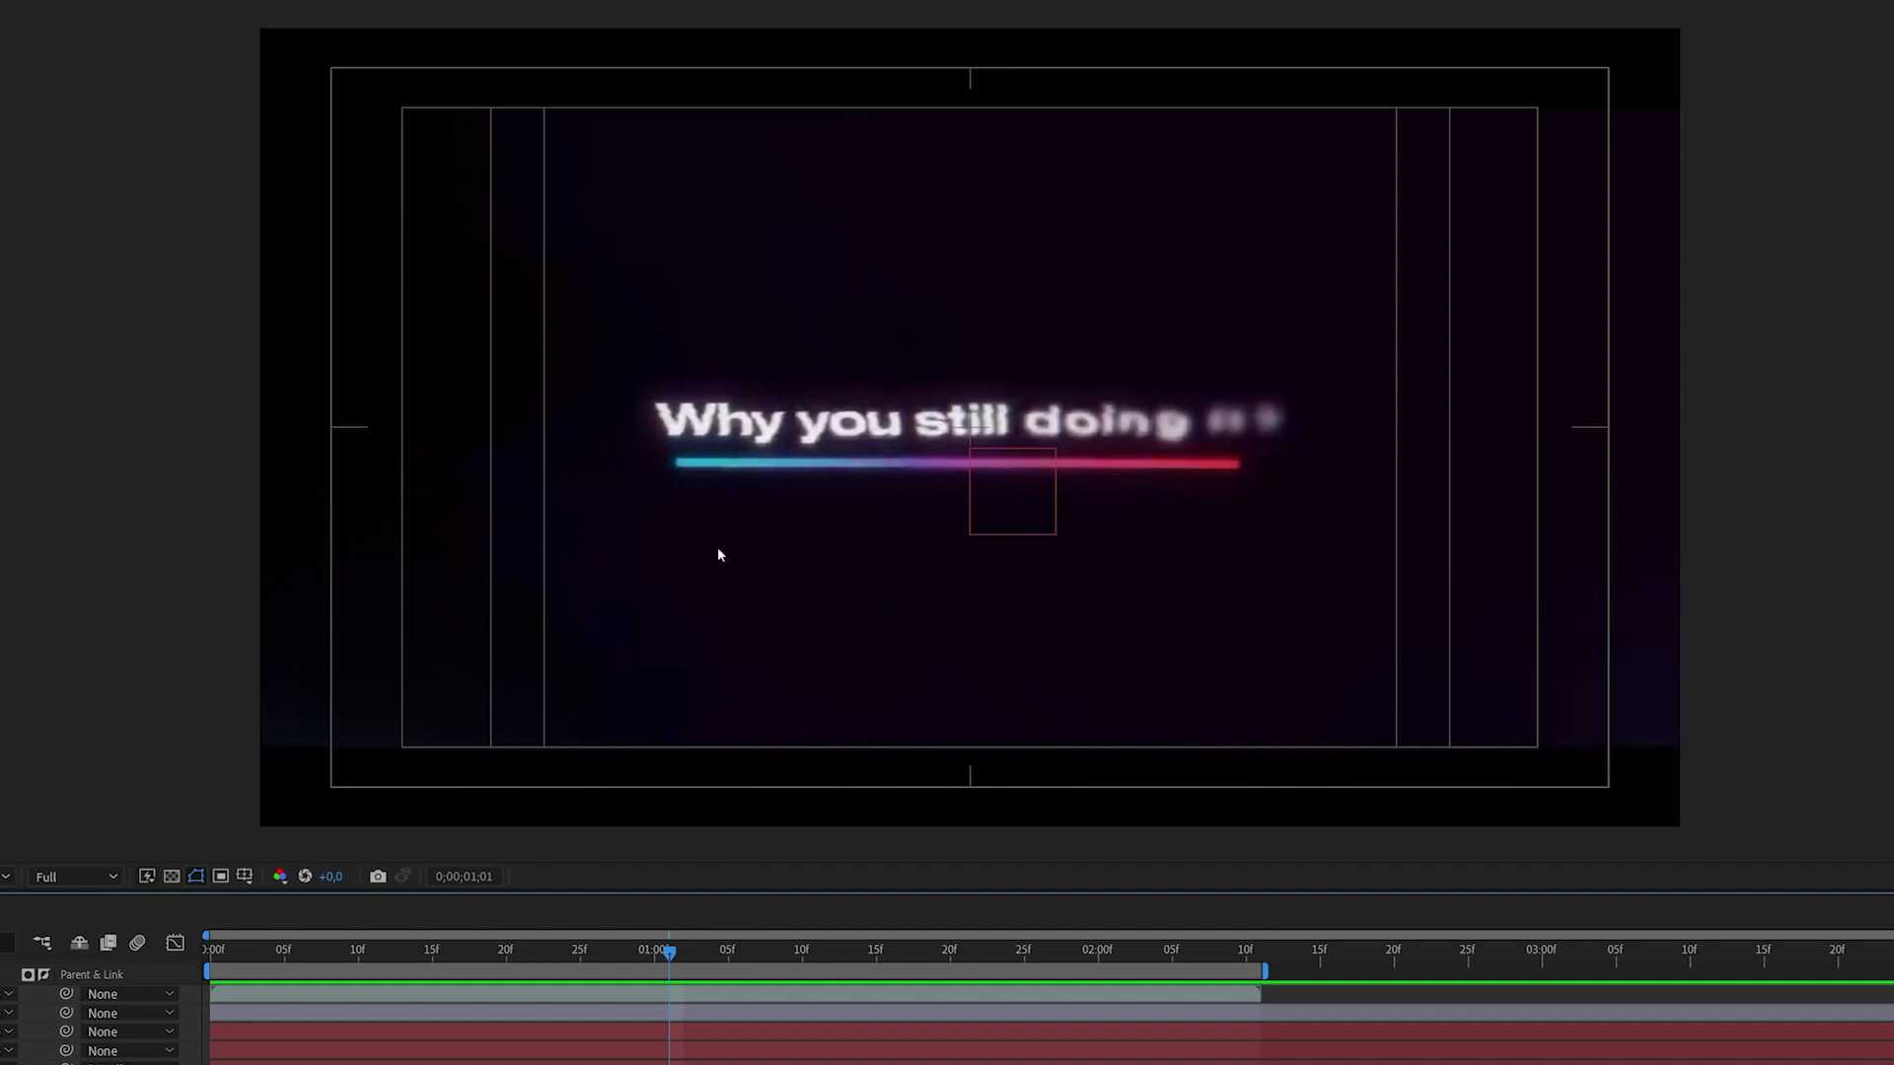
{"action": "left_click", "coordinate": [592, 958]}
{"action": "left_click_drag", "start_coordinate": [470, 962], "coordinate": [951, 1016]}
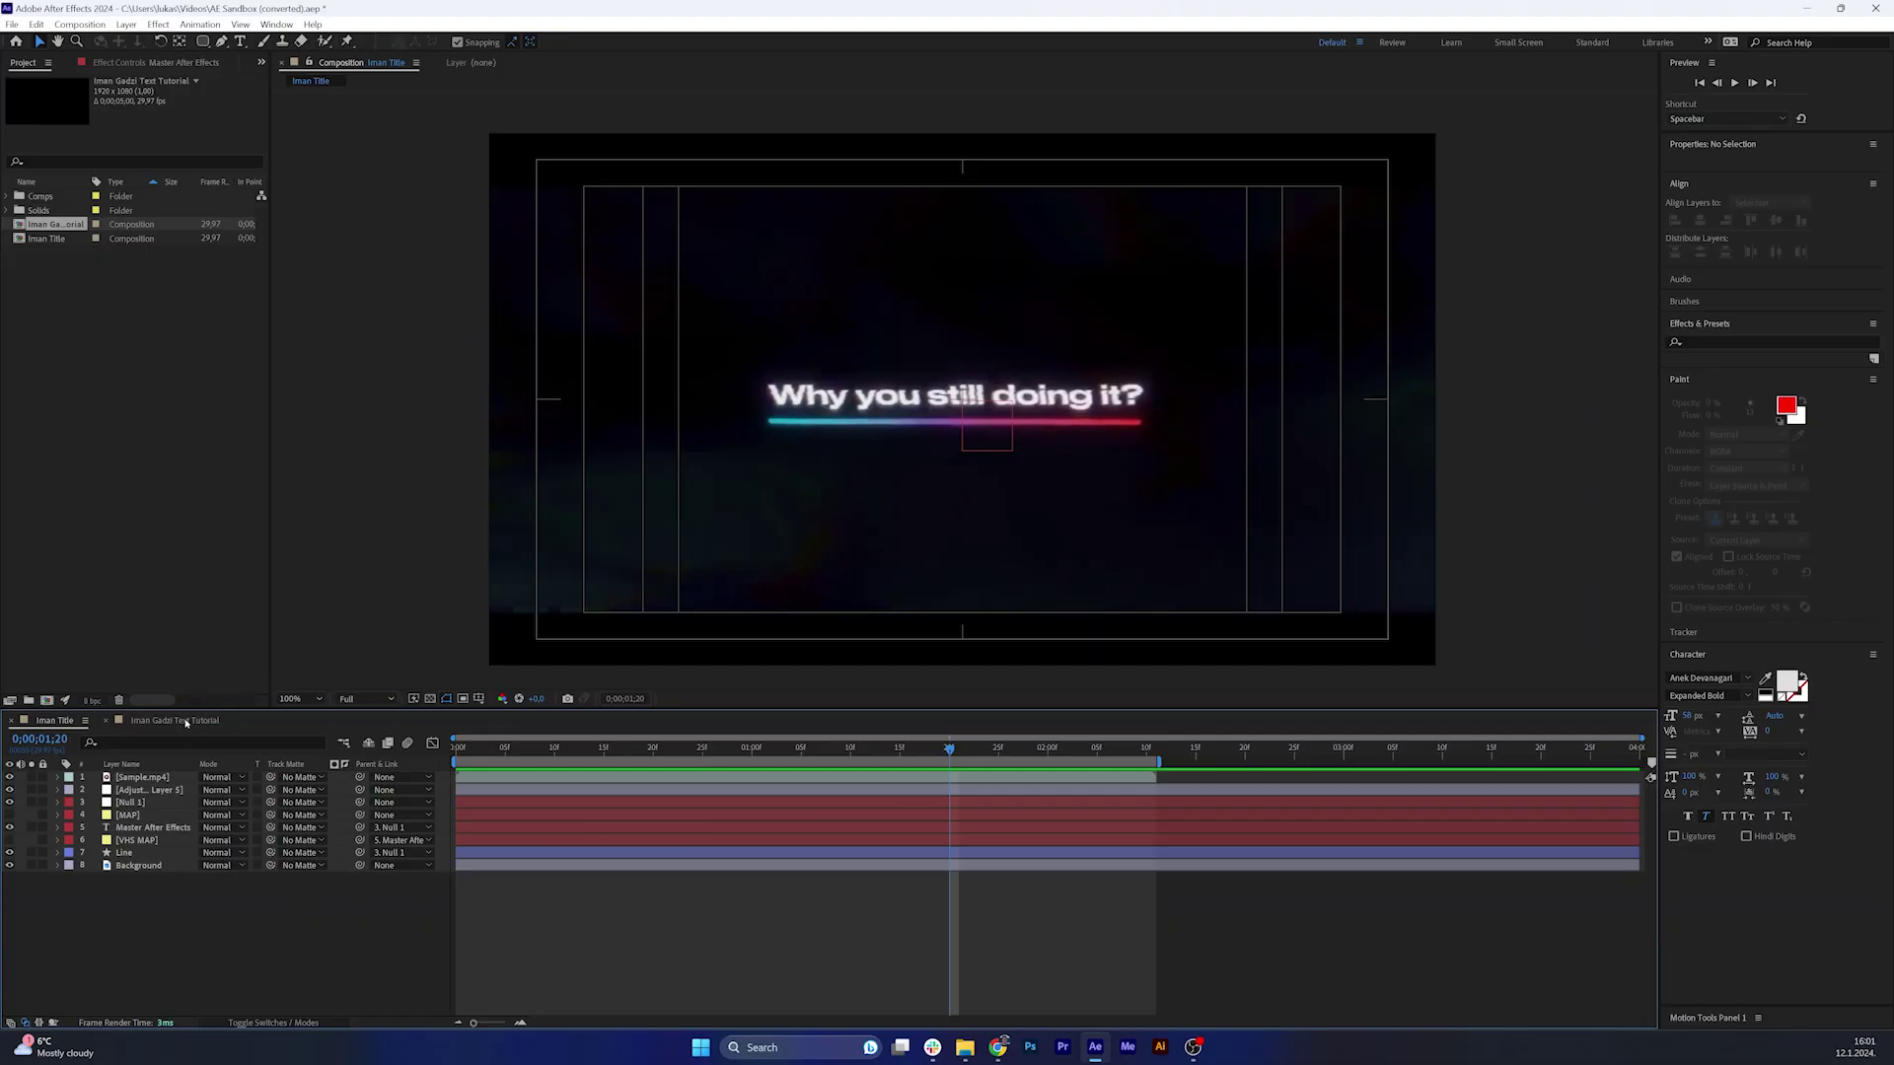
In the Iman Gadzi Text Tutorial composition, add a text animator with Opacity, Scale and Rotation to the Master After Effects layer.
{"action": "left_click", "coordinate": [185, 723]}
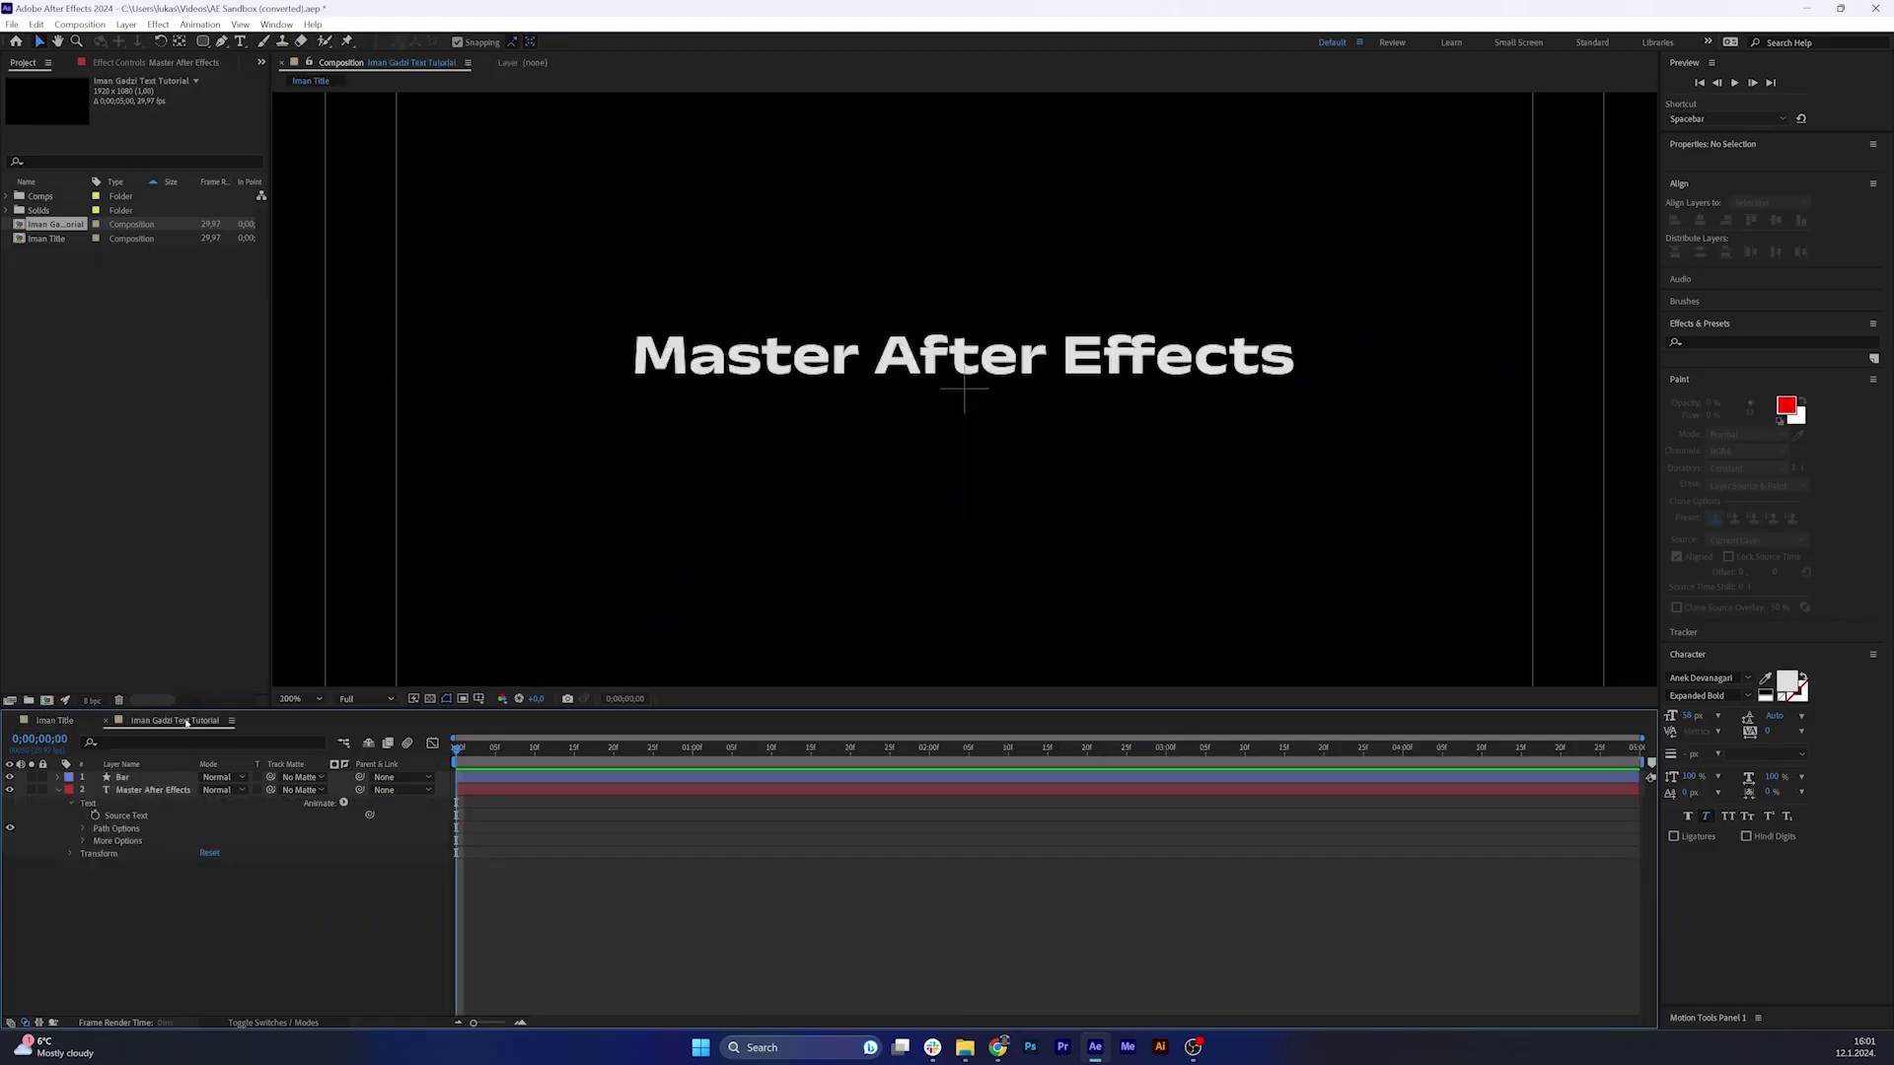
{"action": "left_click", "coordinate": [343, 802]}
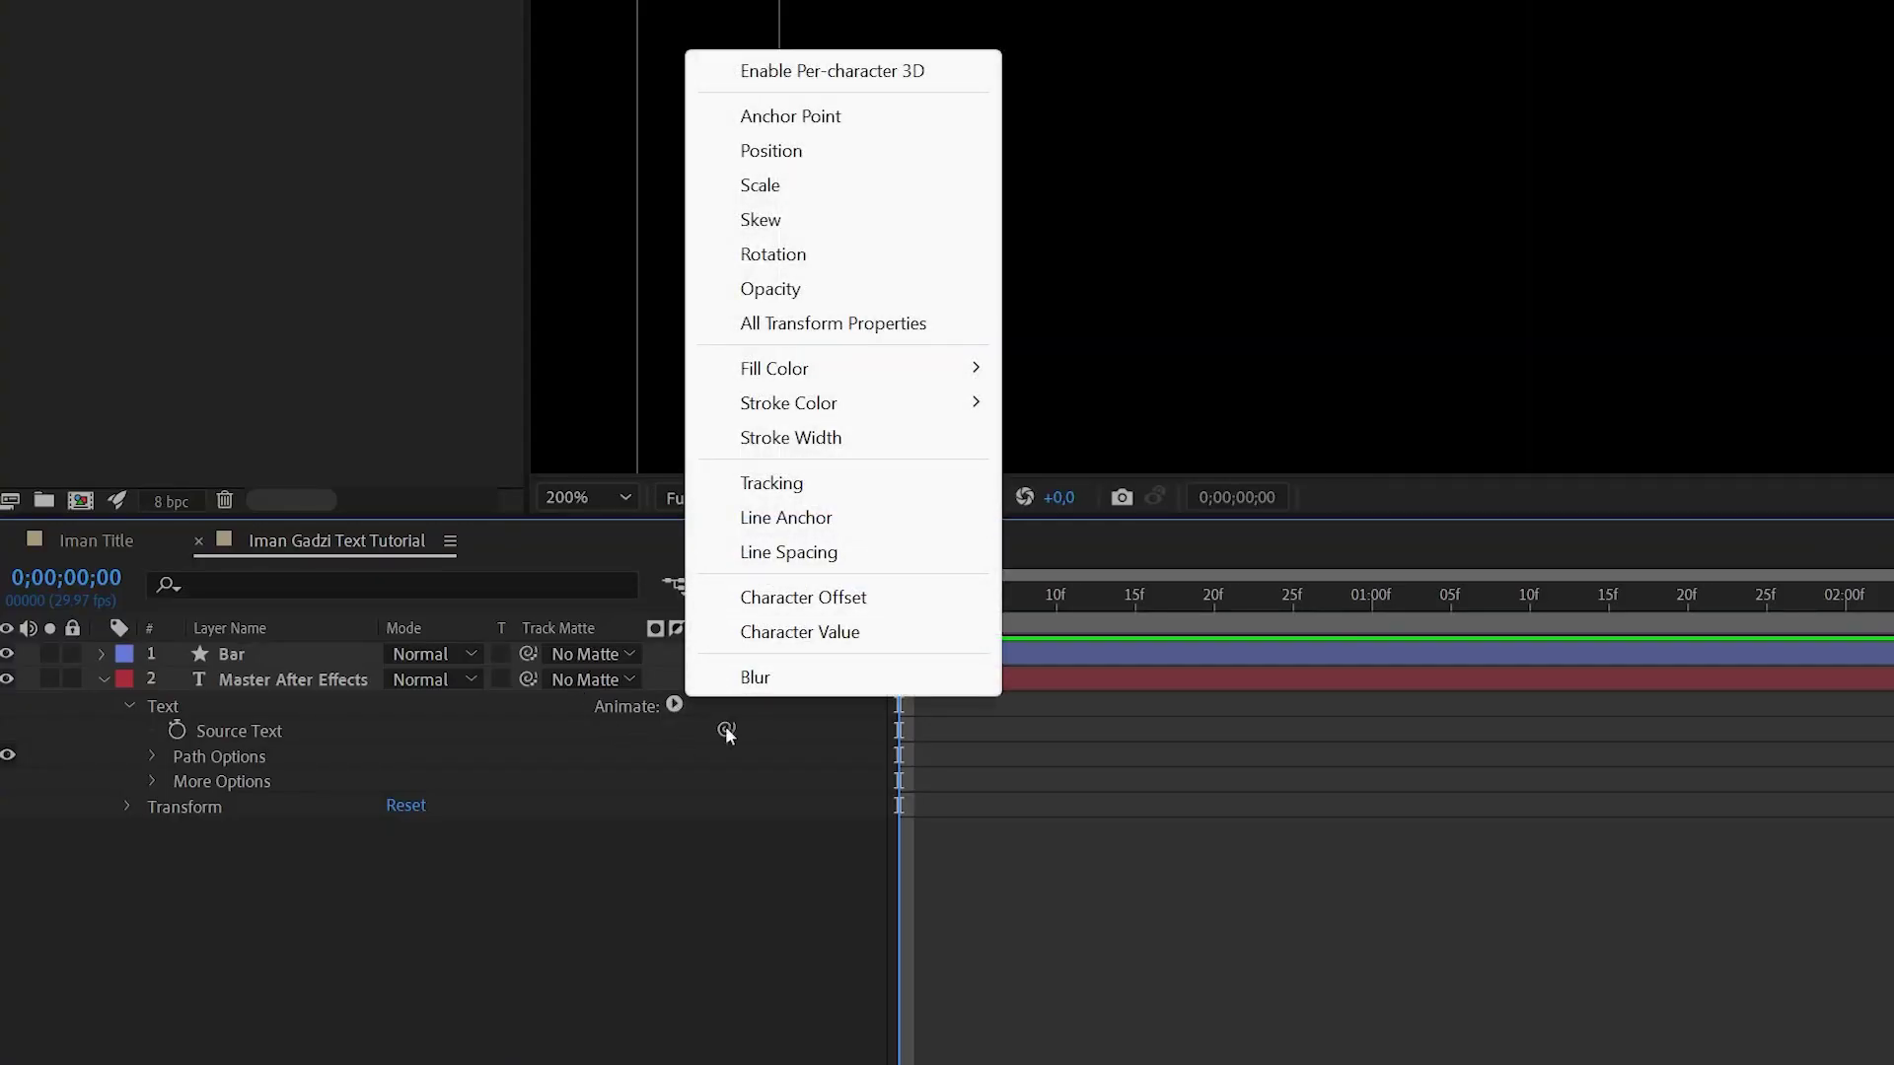
{"action": "left_click", "coordinate": [832, 286]}
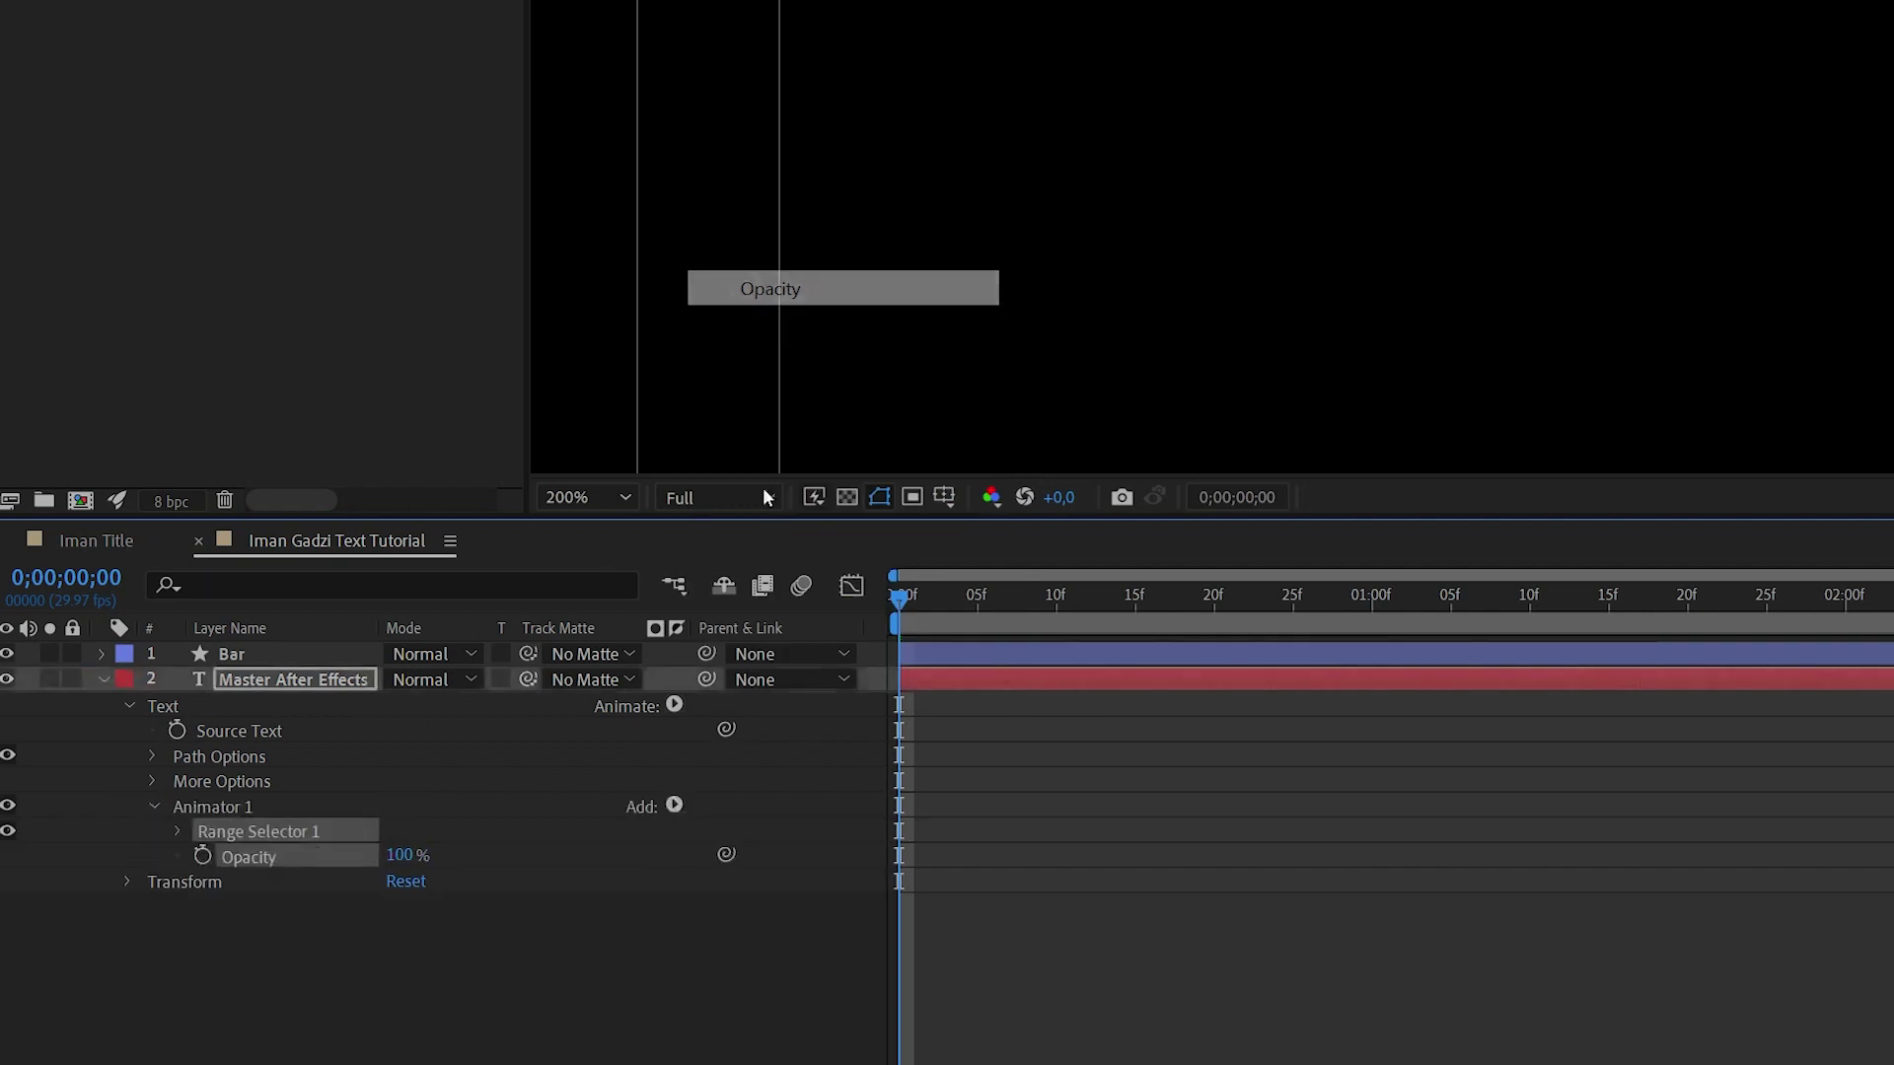
{"action": "left_click", "coordinate": [681, 805]}
{"action": "left_click", "coordinate": [929, 323]}
{"action": "left_click", "coordinate": [675, 805]}
{"action": "mouse_move", "coordinate": [780, 815]}
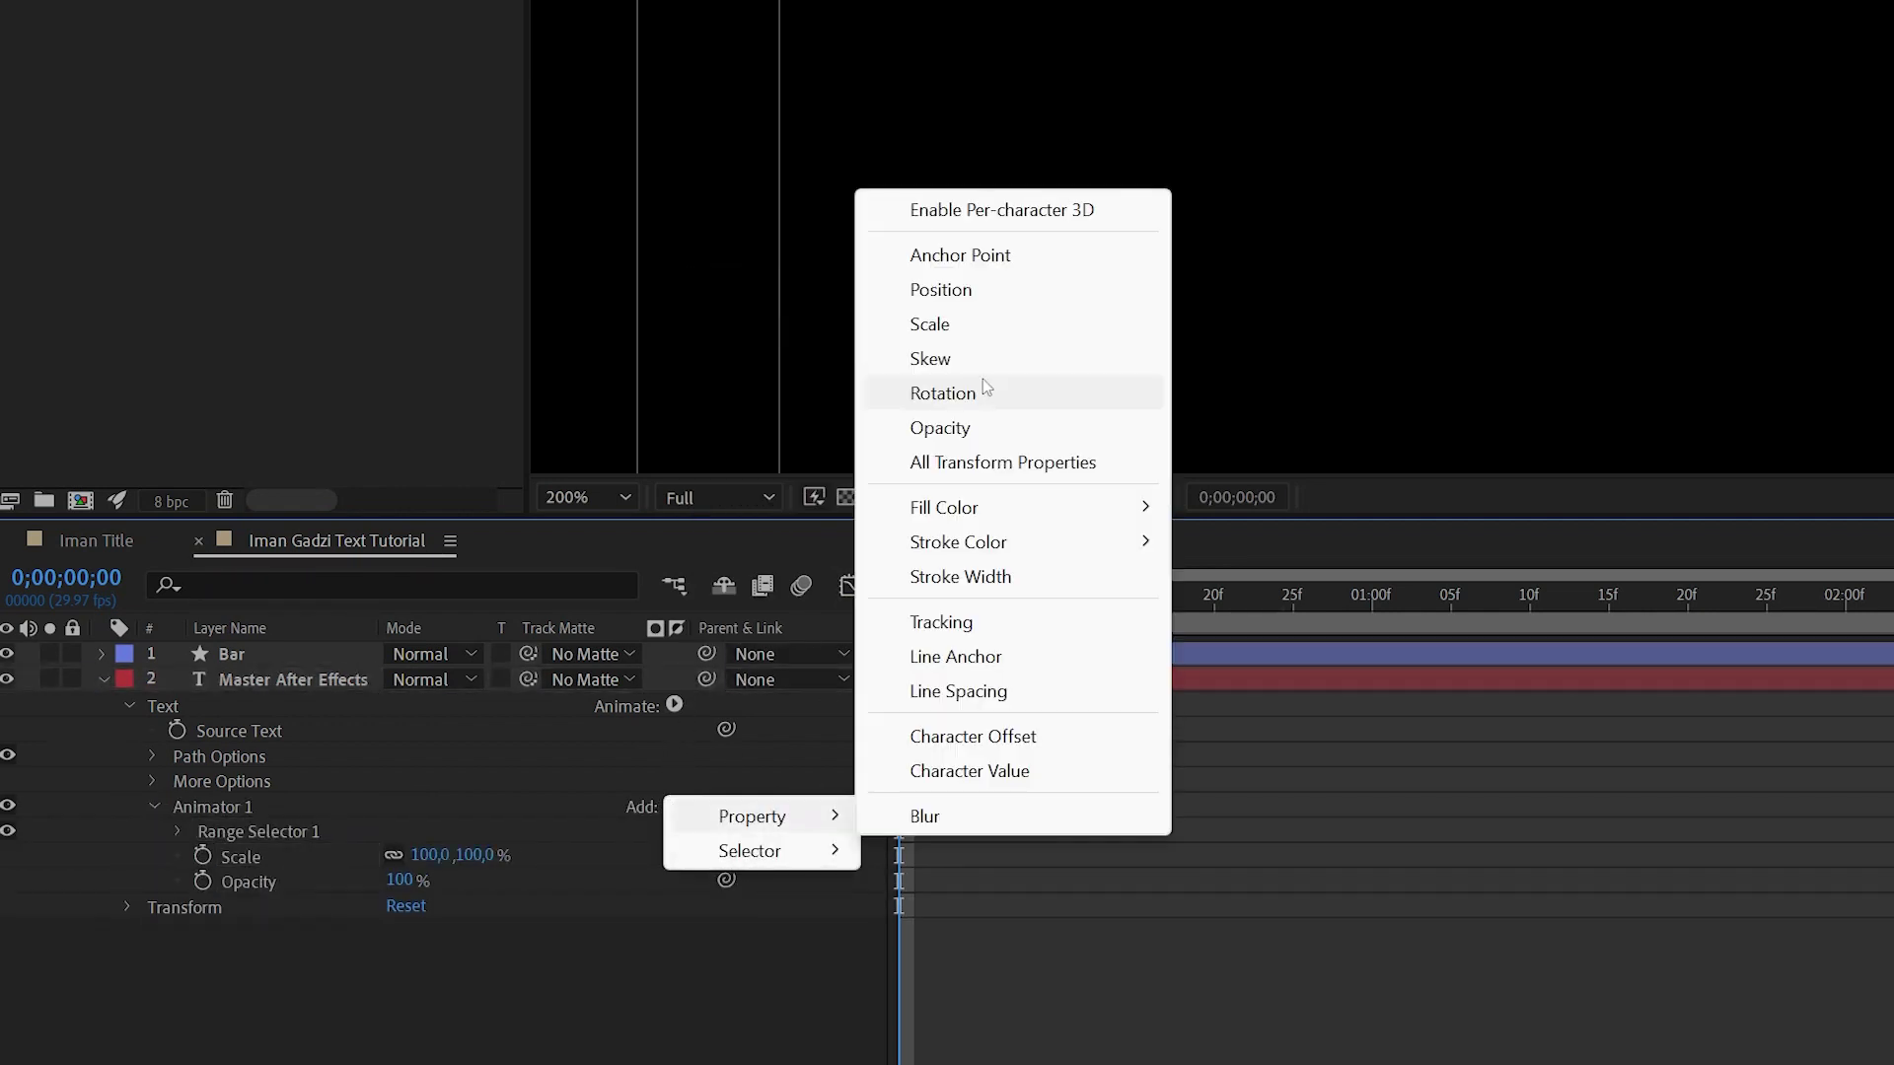
{"action": "left_click", "coordinate": [985, 385]}
Set the text animator's Scale to 80%, Rotation to 12° and Opacity to 0%.
{"action": "left_click", "coordinate": [442, 855]}
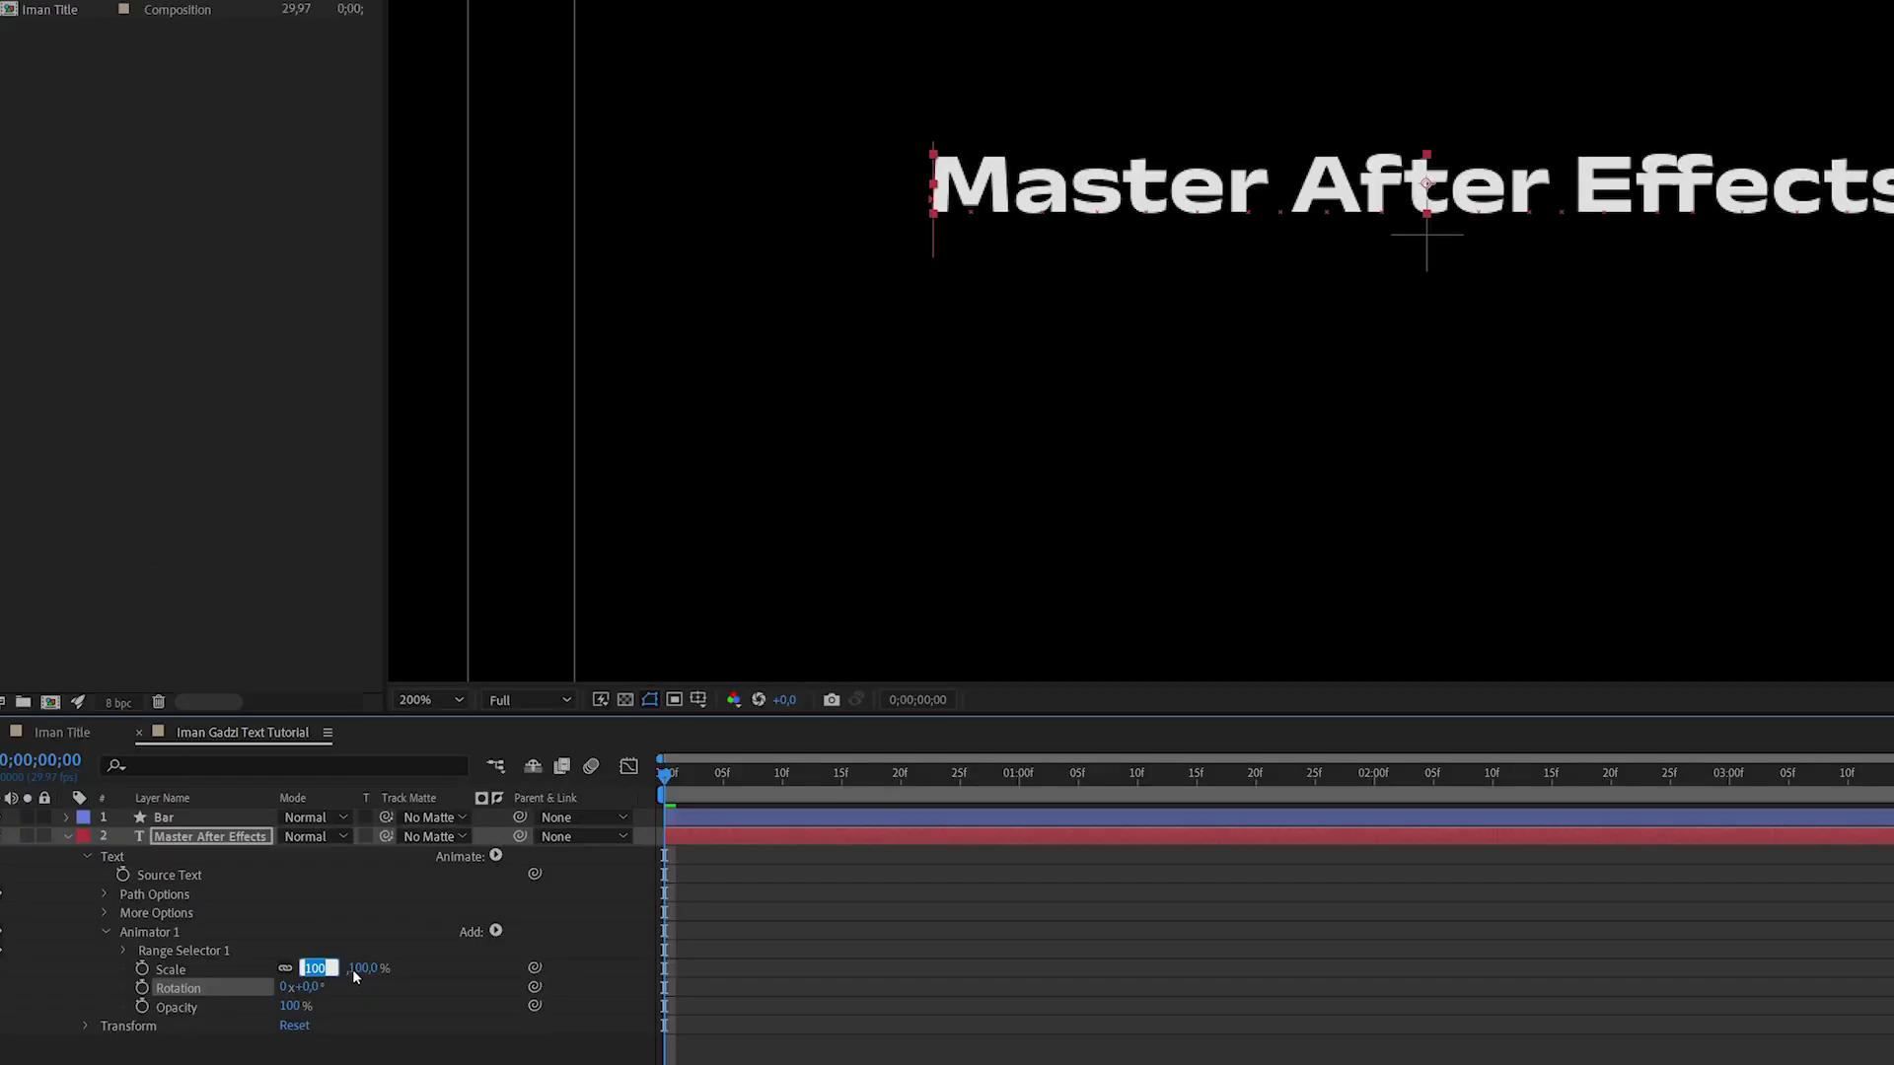
{"action": "type", "text": "80"}
{"action": "key", "text": "Return"}
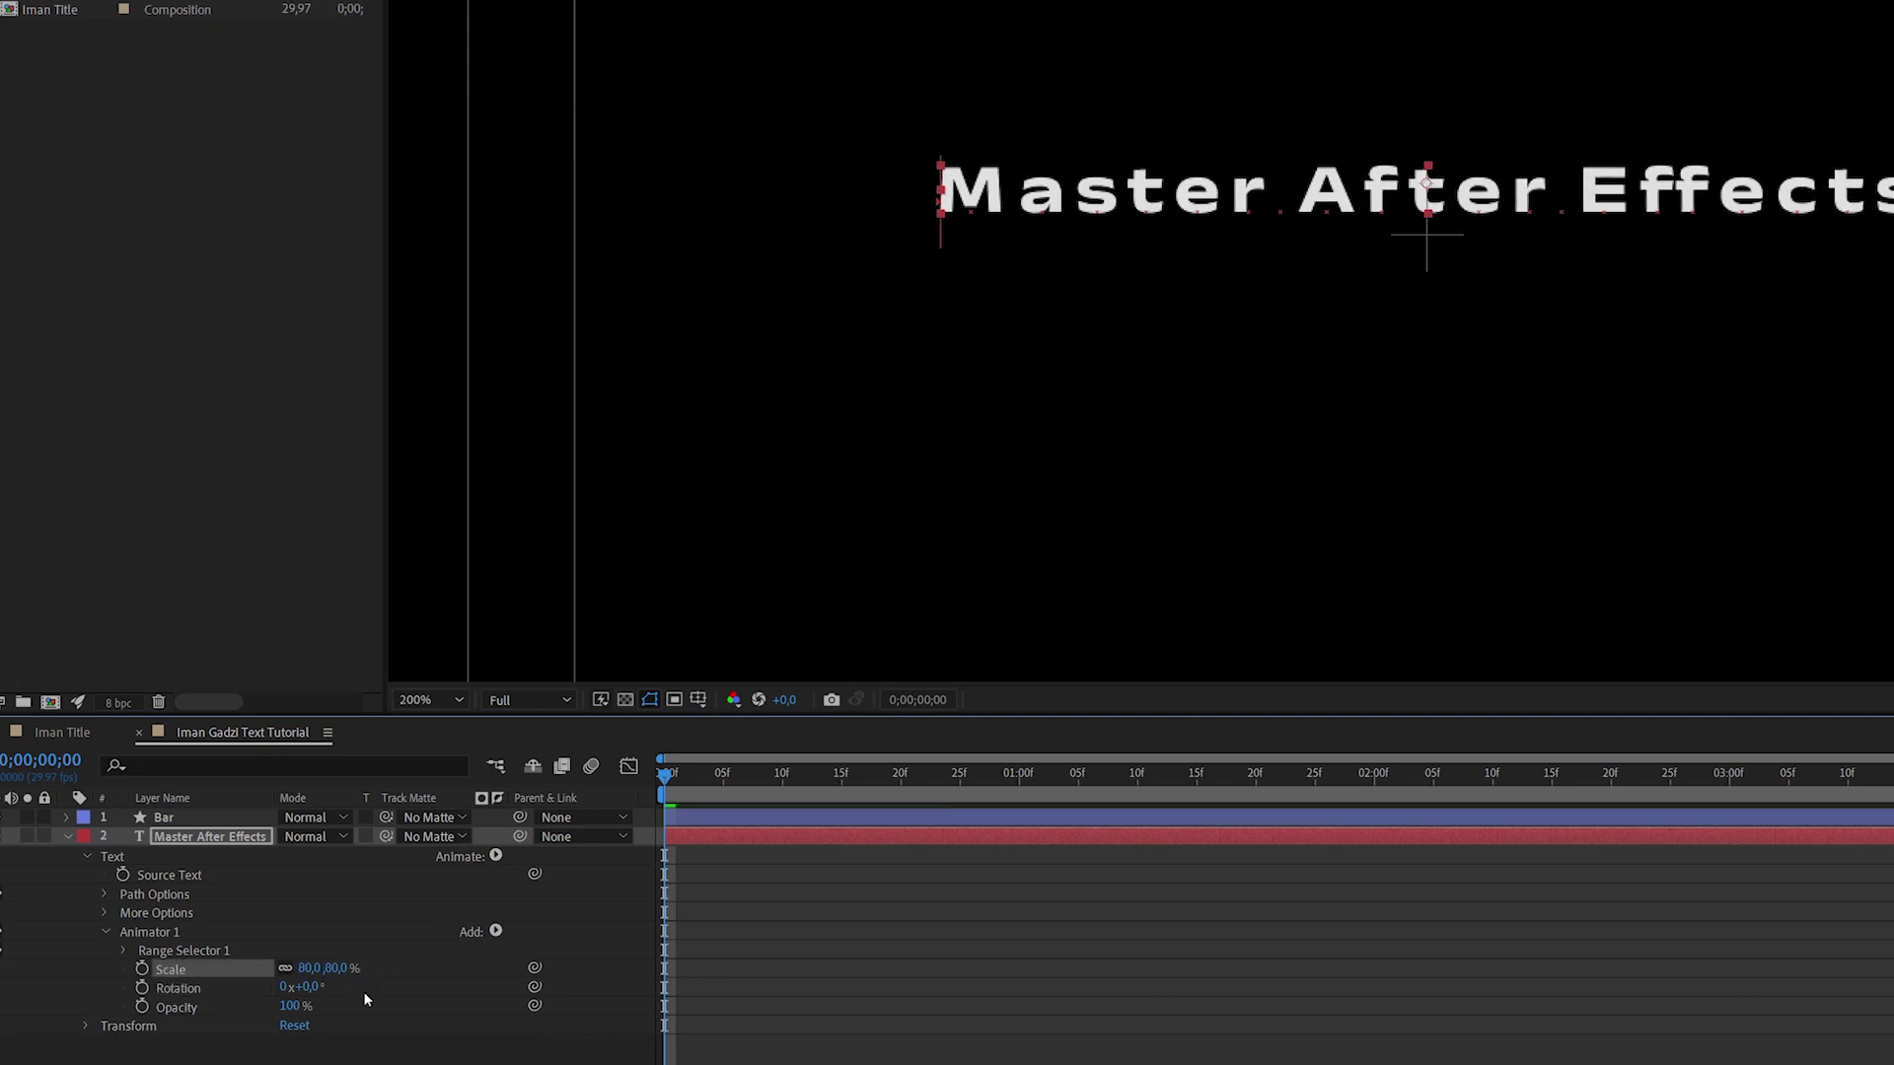
{"action": "left_click", "coordinate": [306, 986]}
{"action": "type", "text": "12"}
{"action": "key", "text": "Return"}
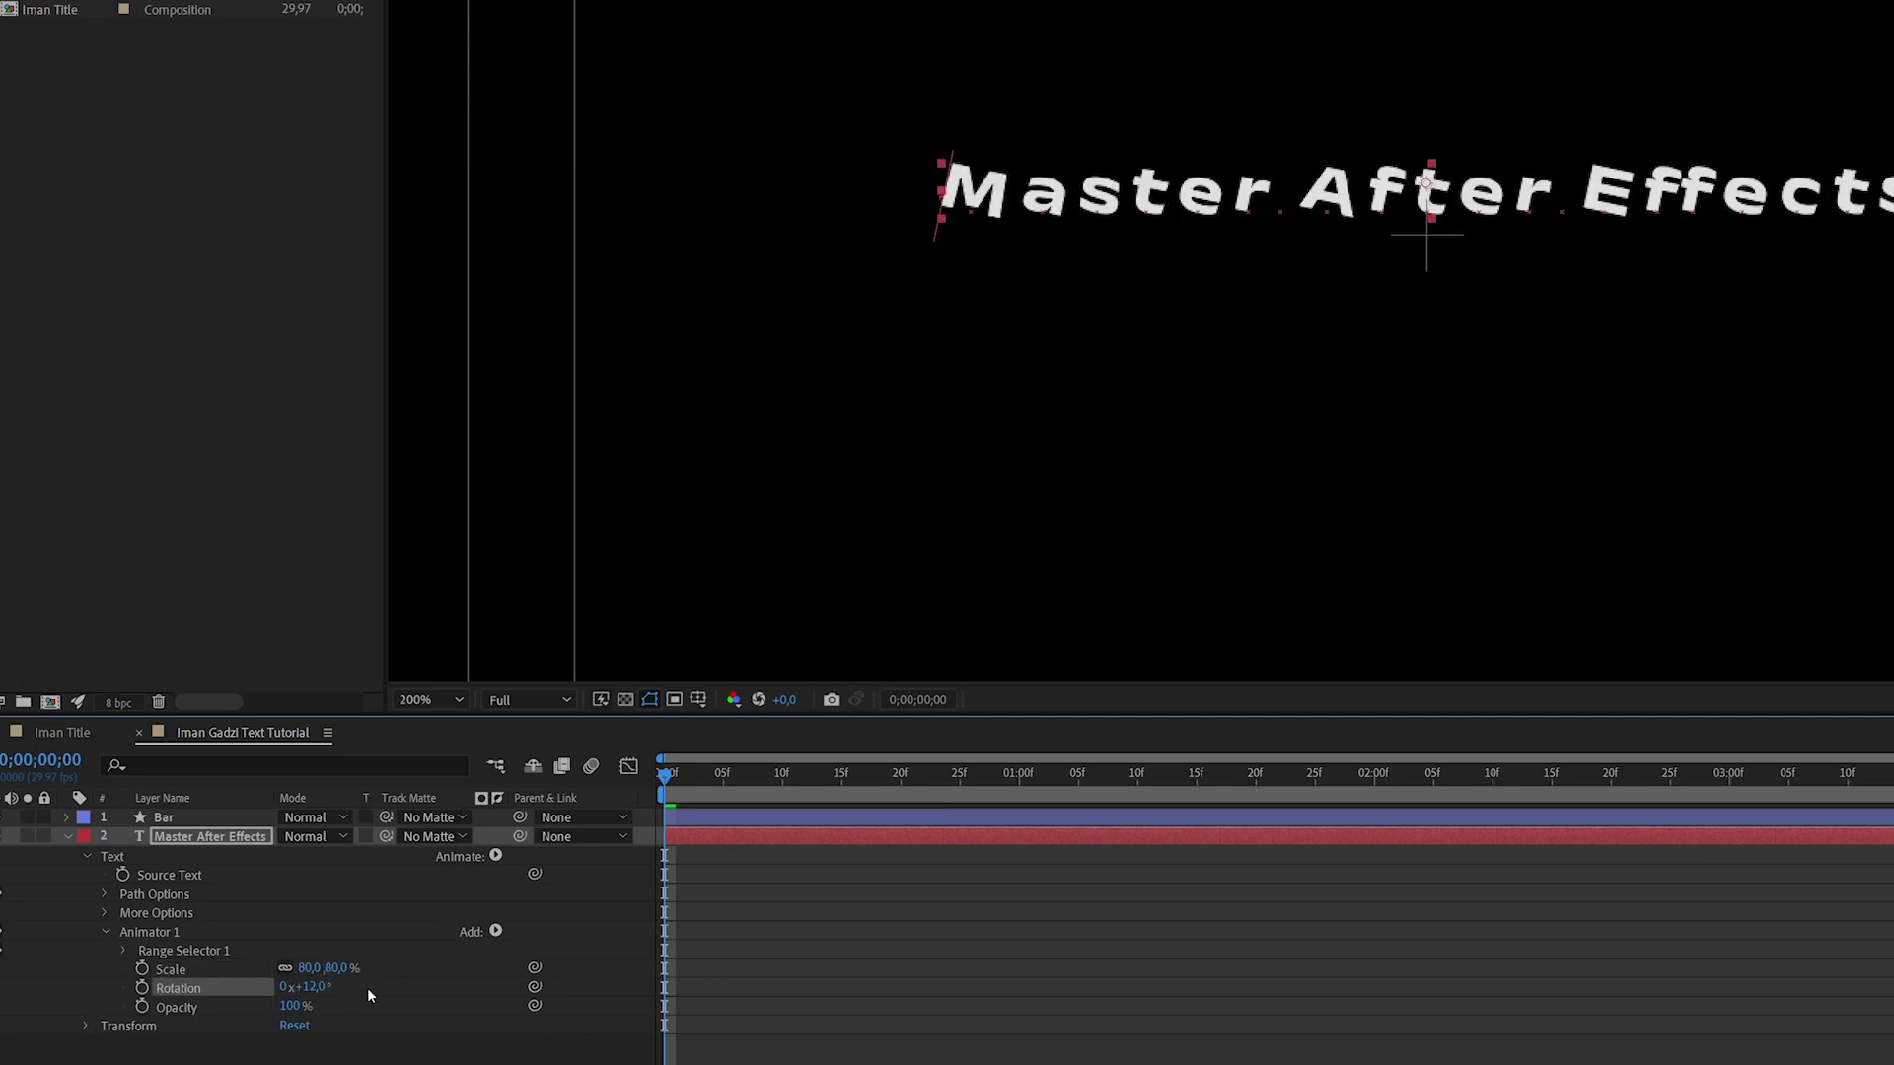
{"action": "left_click", "coordinate": [294, 1006]}
{"action": "key", "text": "Return"}
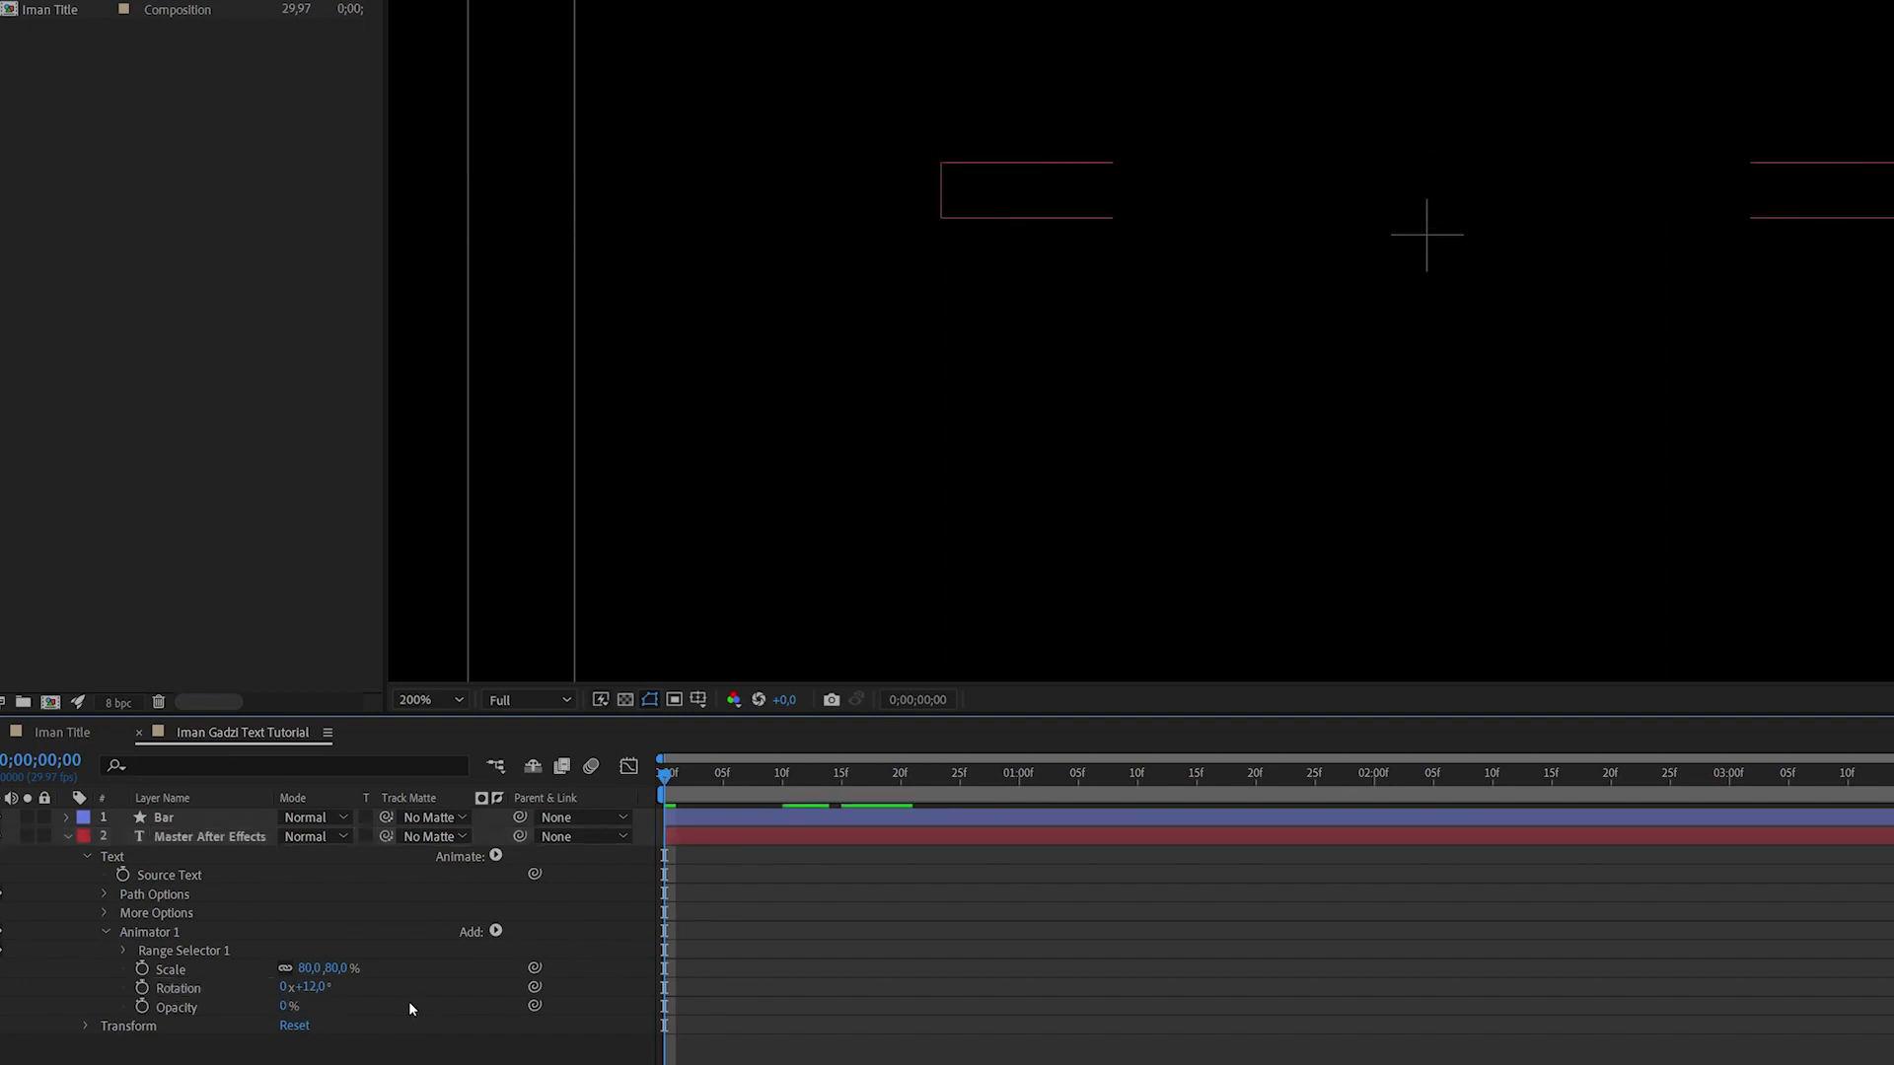
Keyframe the range selector's Start from 0% at the timeline's beginning to 100% at 3 seconds and preview the letter reveal.
{"action": "left_click", "coordinate": [125, 952]}
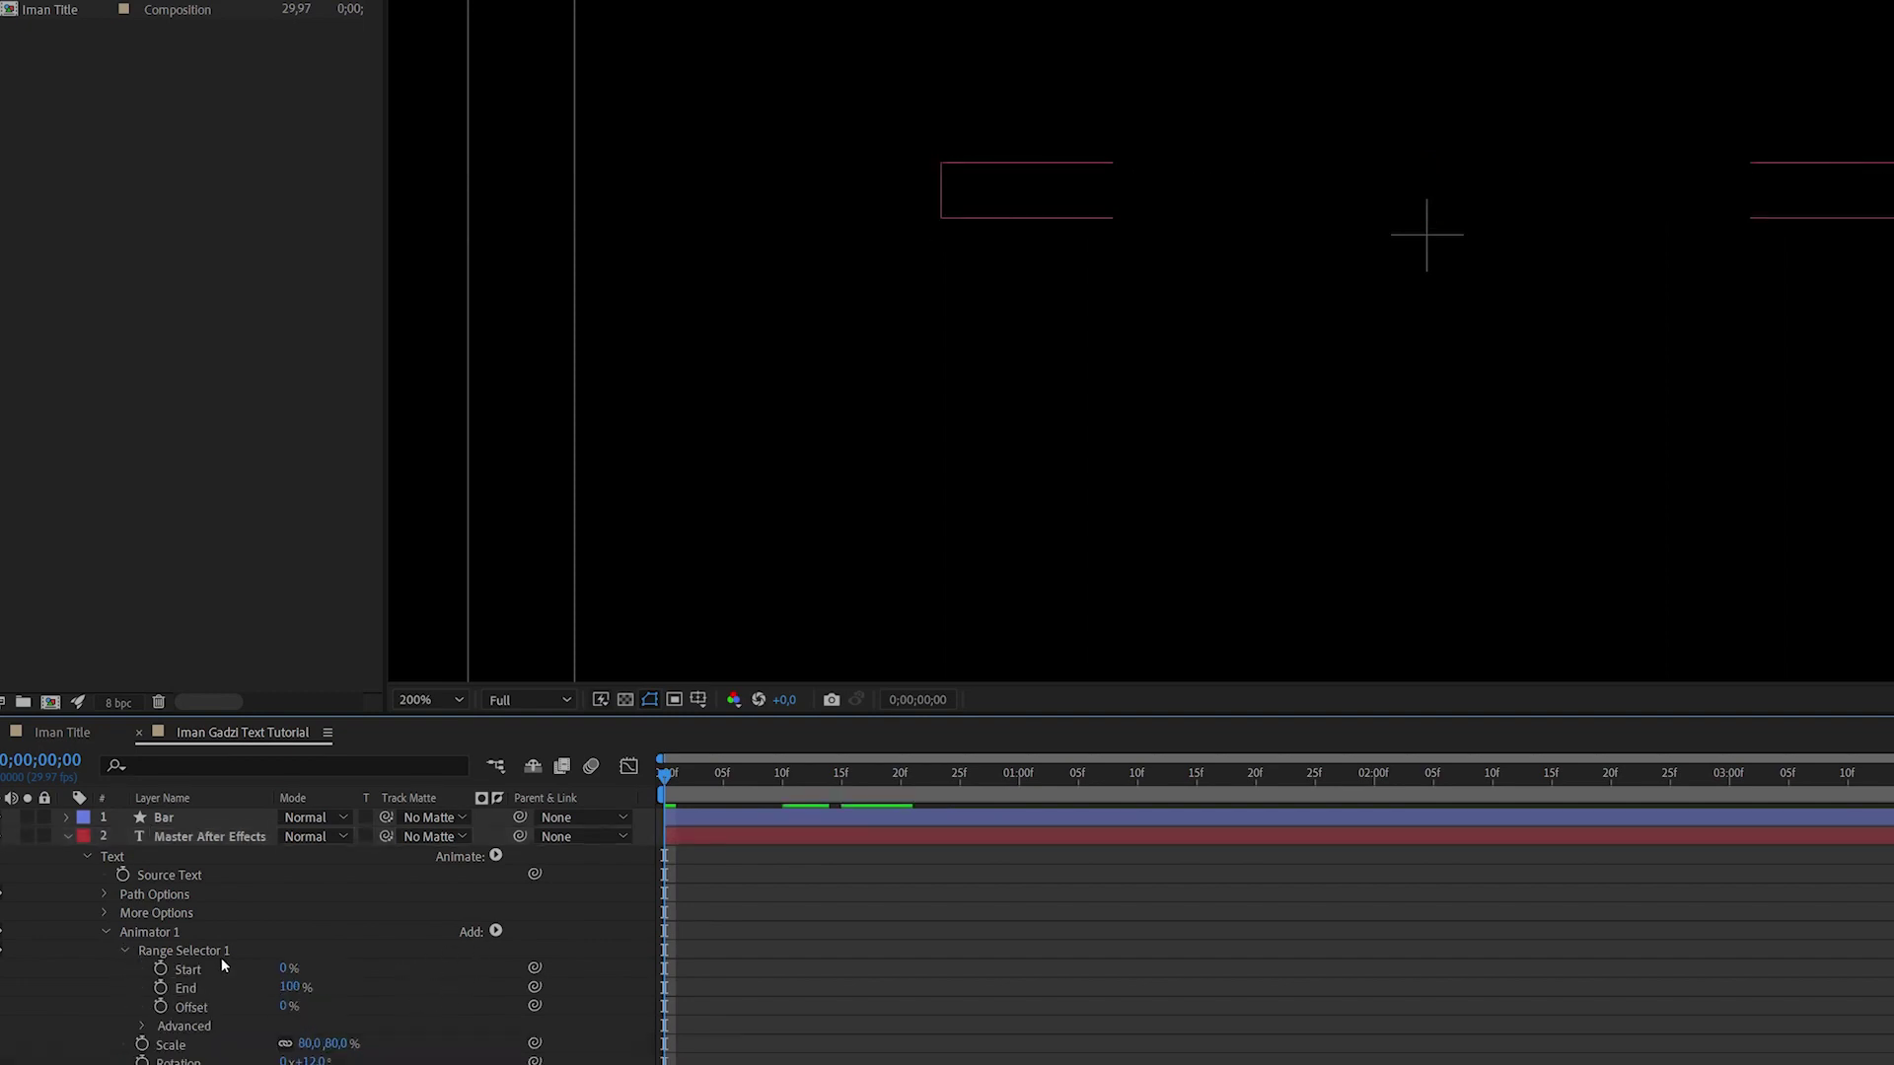
{"action": "left_click", "coordinate": [160, 968]}
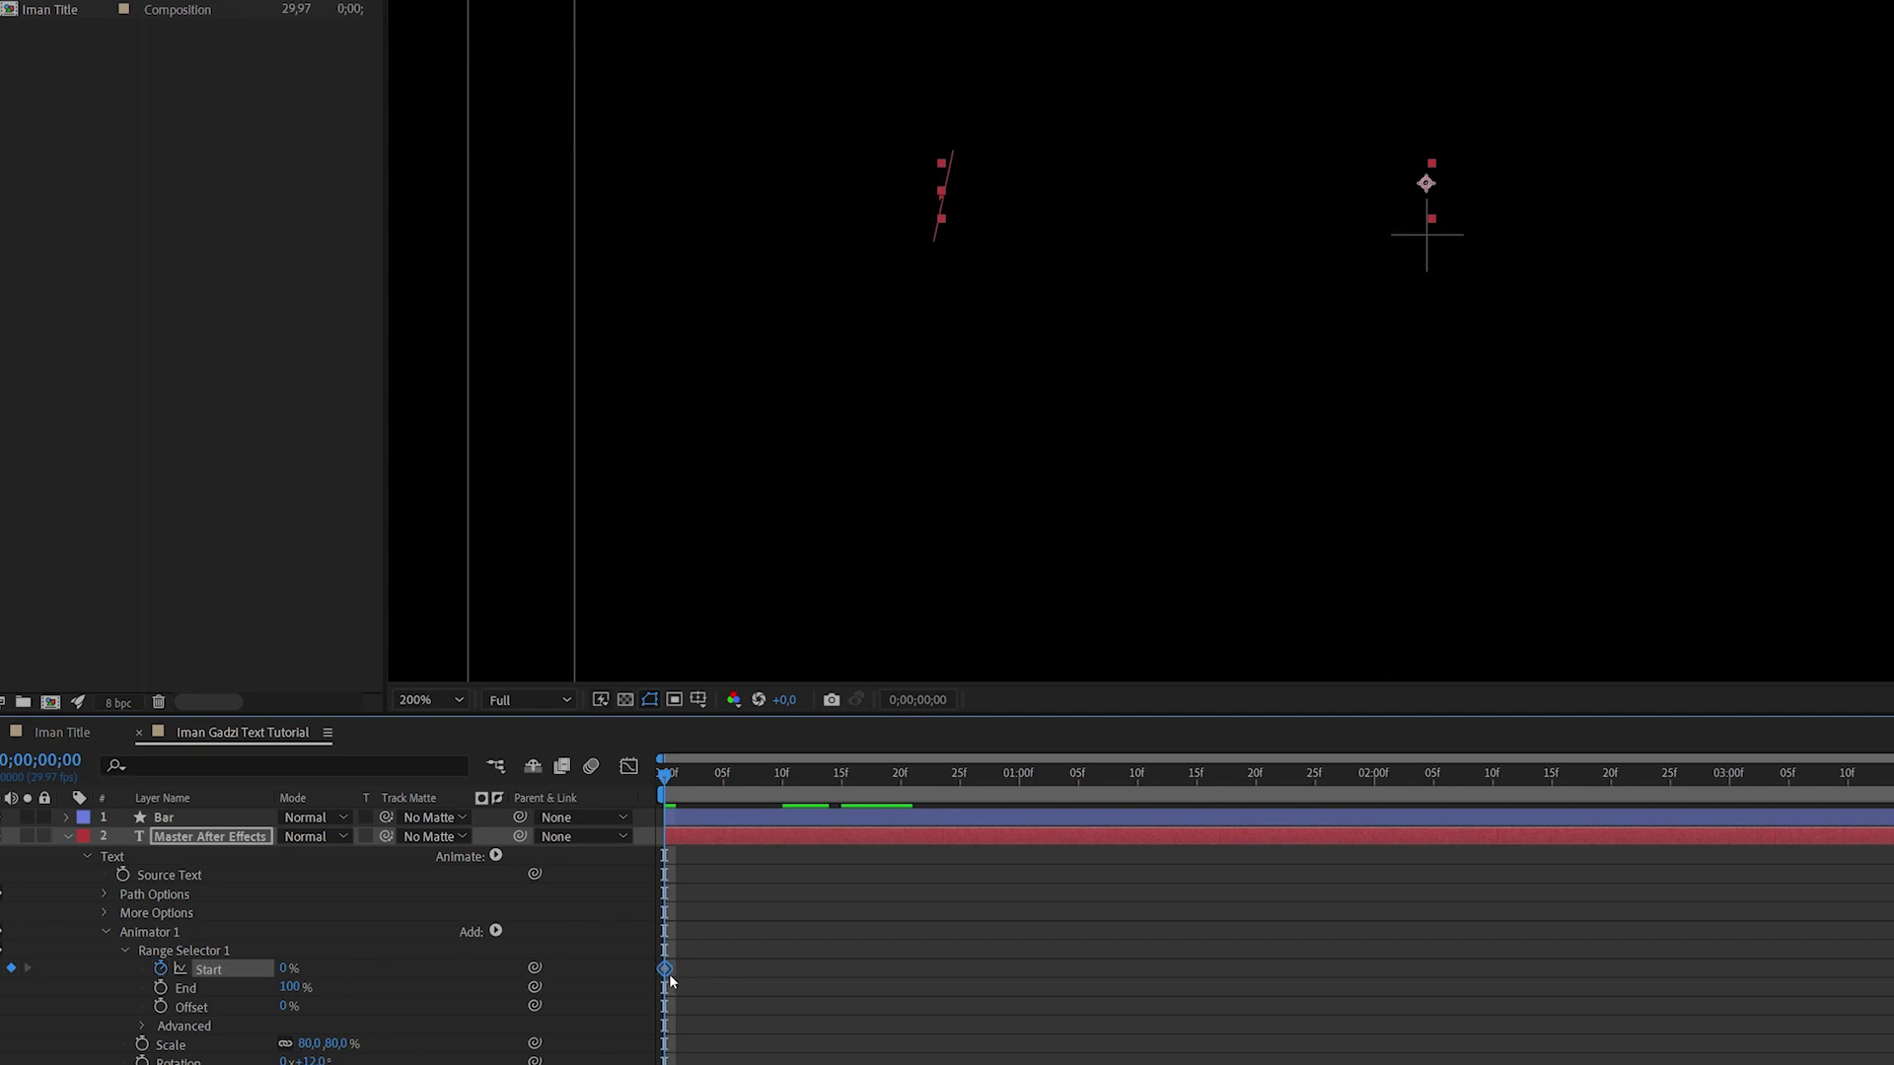
{"action": "left_click", "coordinate": [1729, 774]}
{"action": "left_click", "coordinate": [292, 969]}
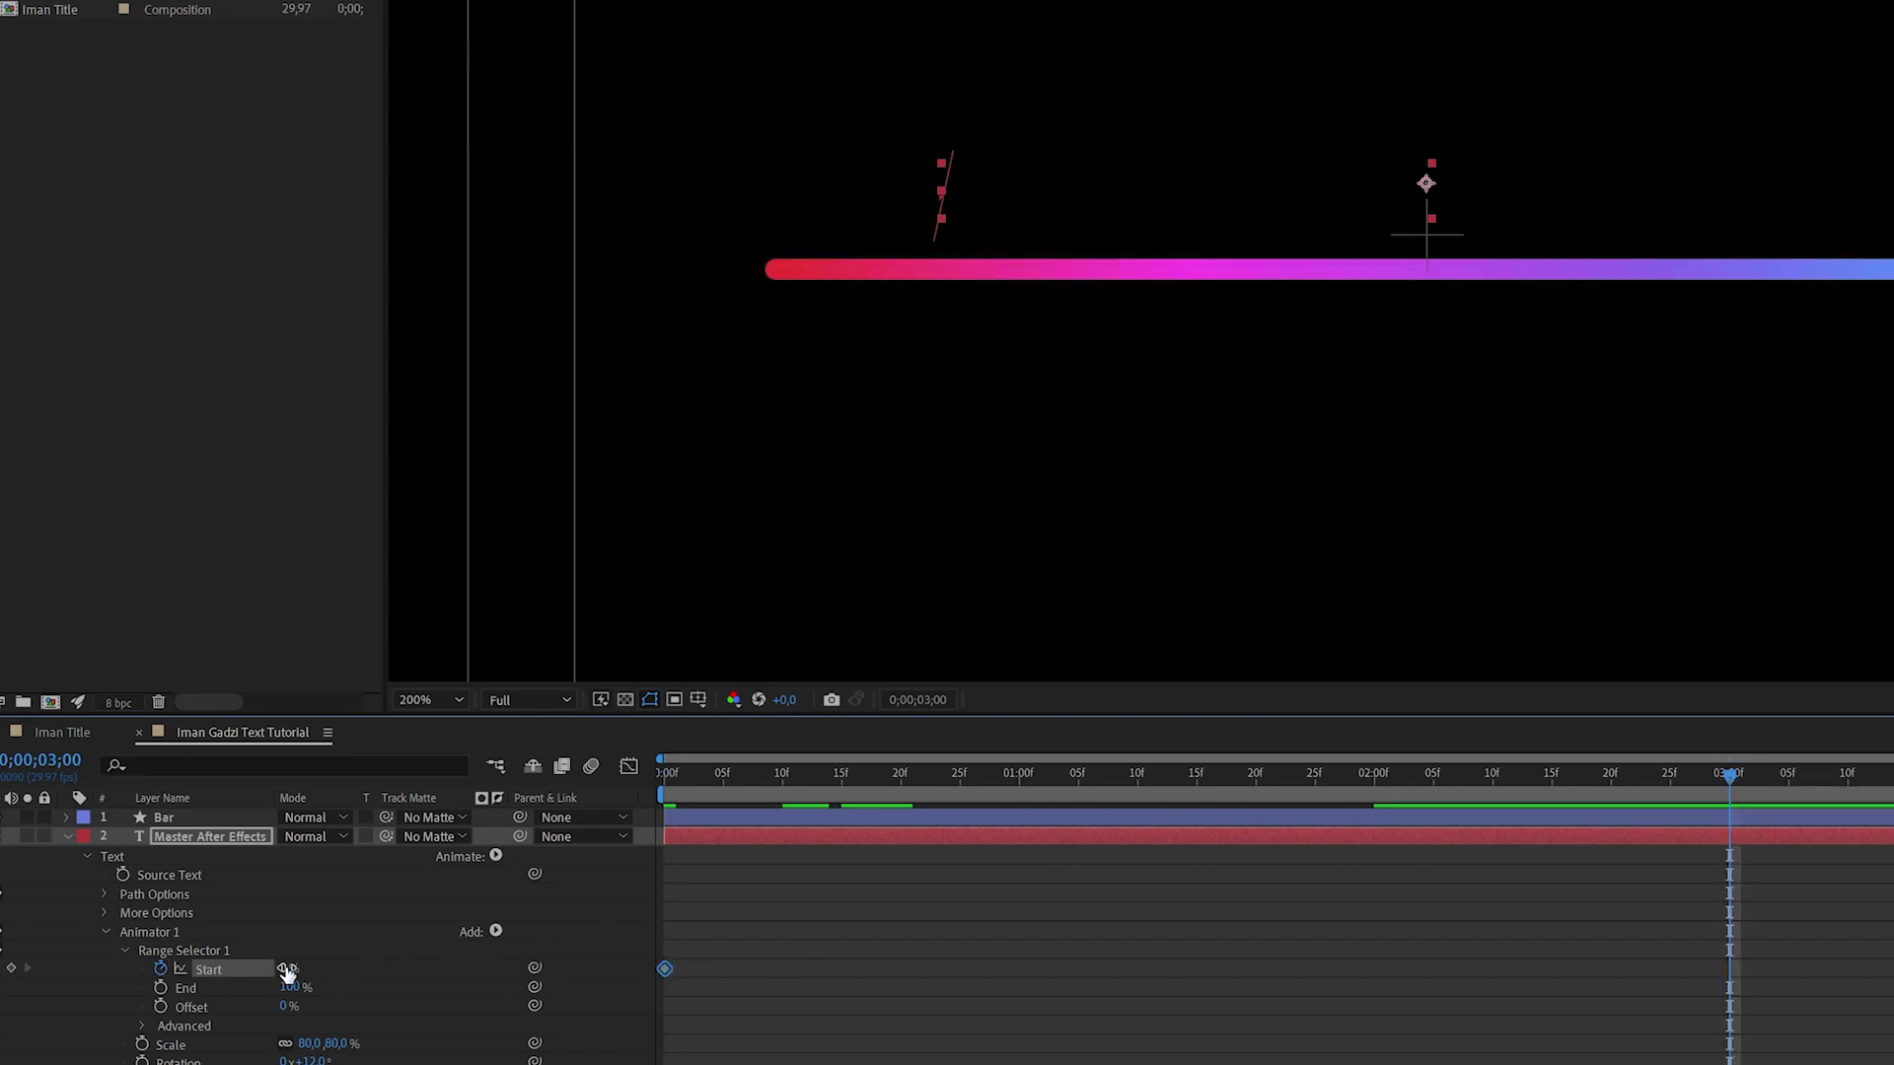
{"action": "type", "text": "100"}
{"action": "key", "text": "Return"}
{"action": "left_click", "coordinate": [748, 775]}
{"action": "left_click", "coordinate": [665, 797]}
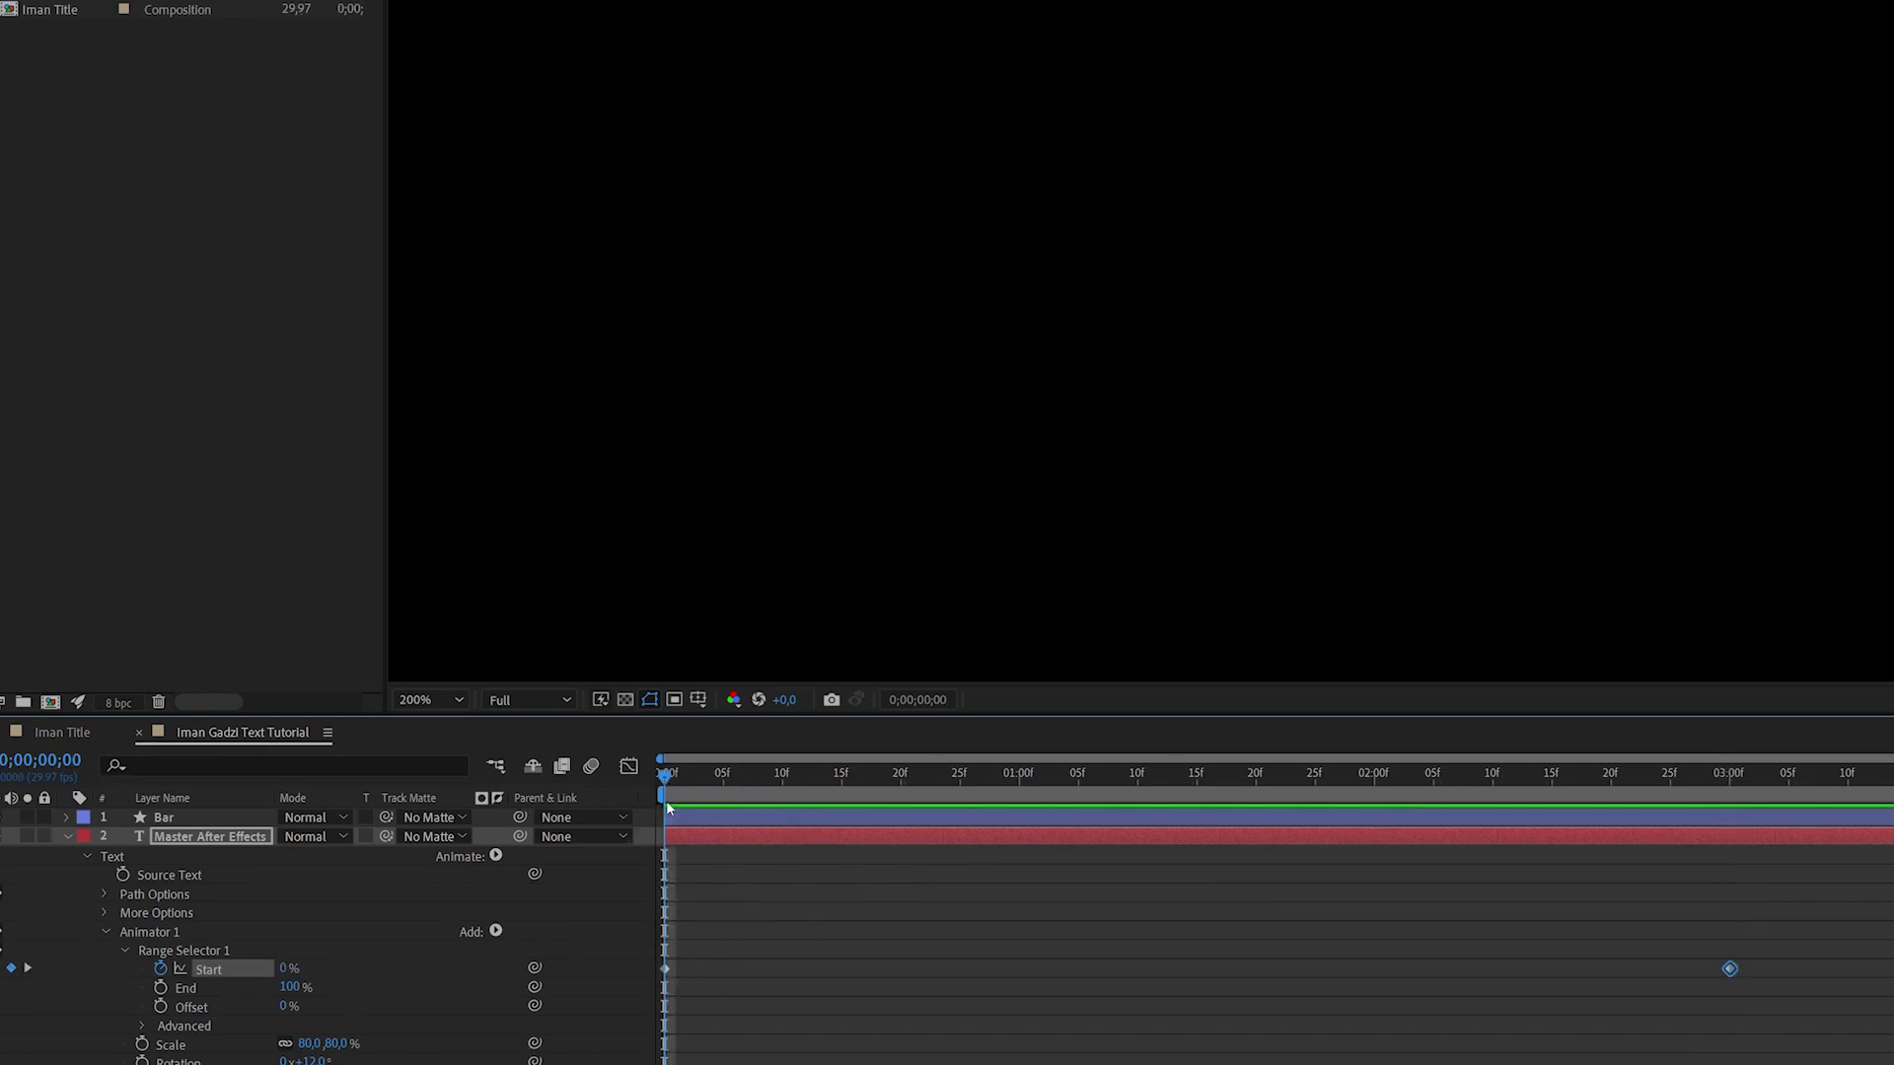
{"action": "key", "text": "space"}
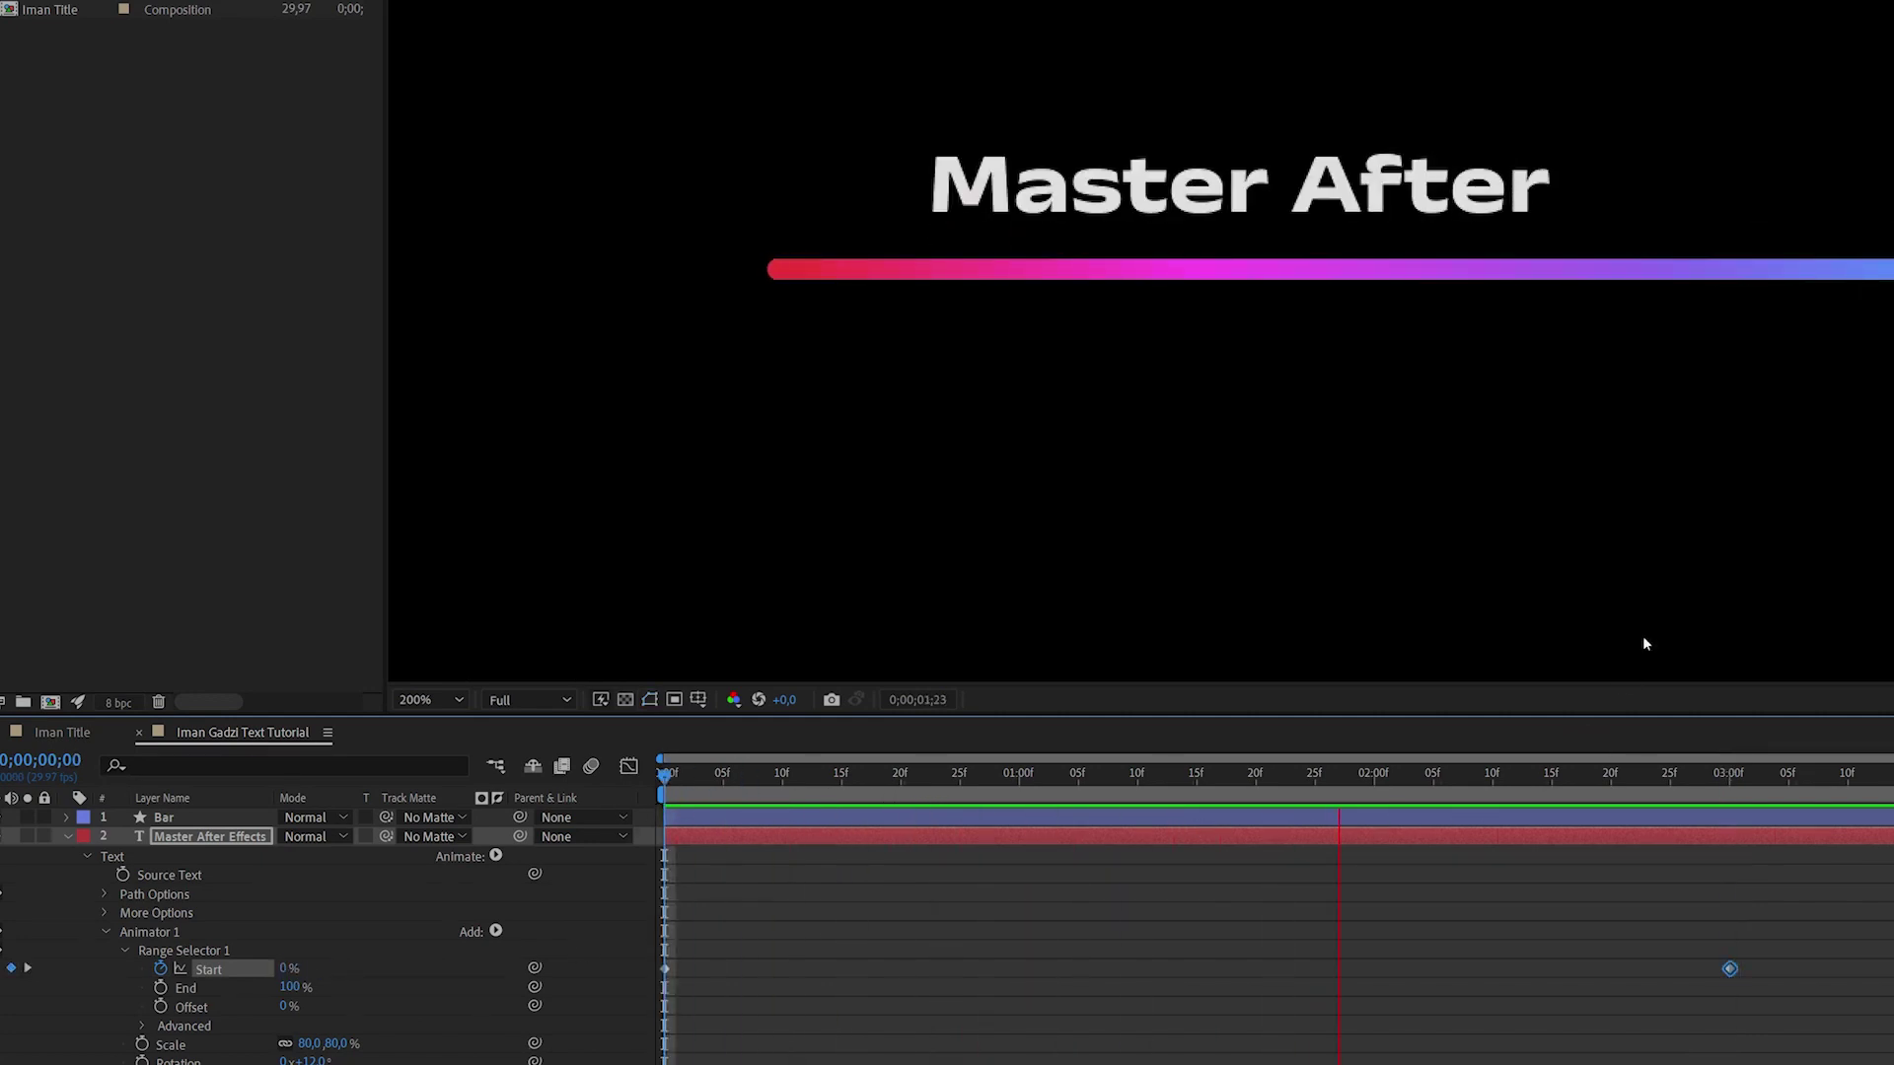
{"action": "key", "text": "space"}
{"action": "left_click_drag", "start_coordinate": [1711, 779], "coordinate": [1583, 968]}
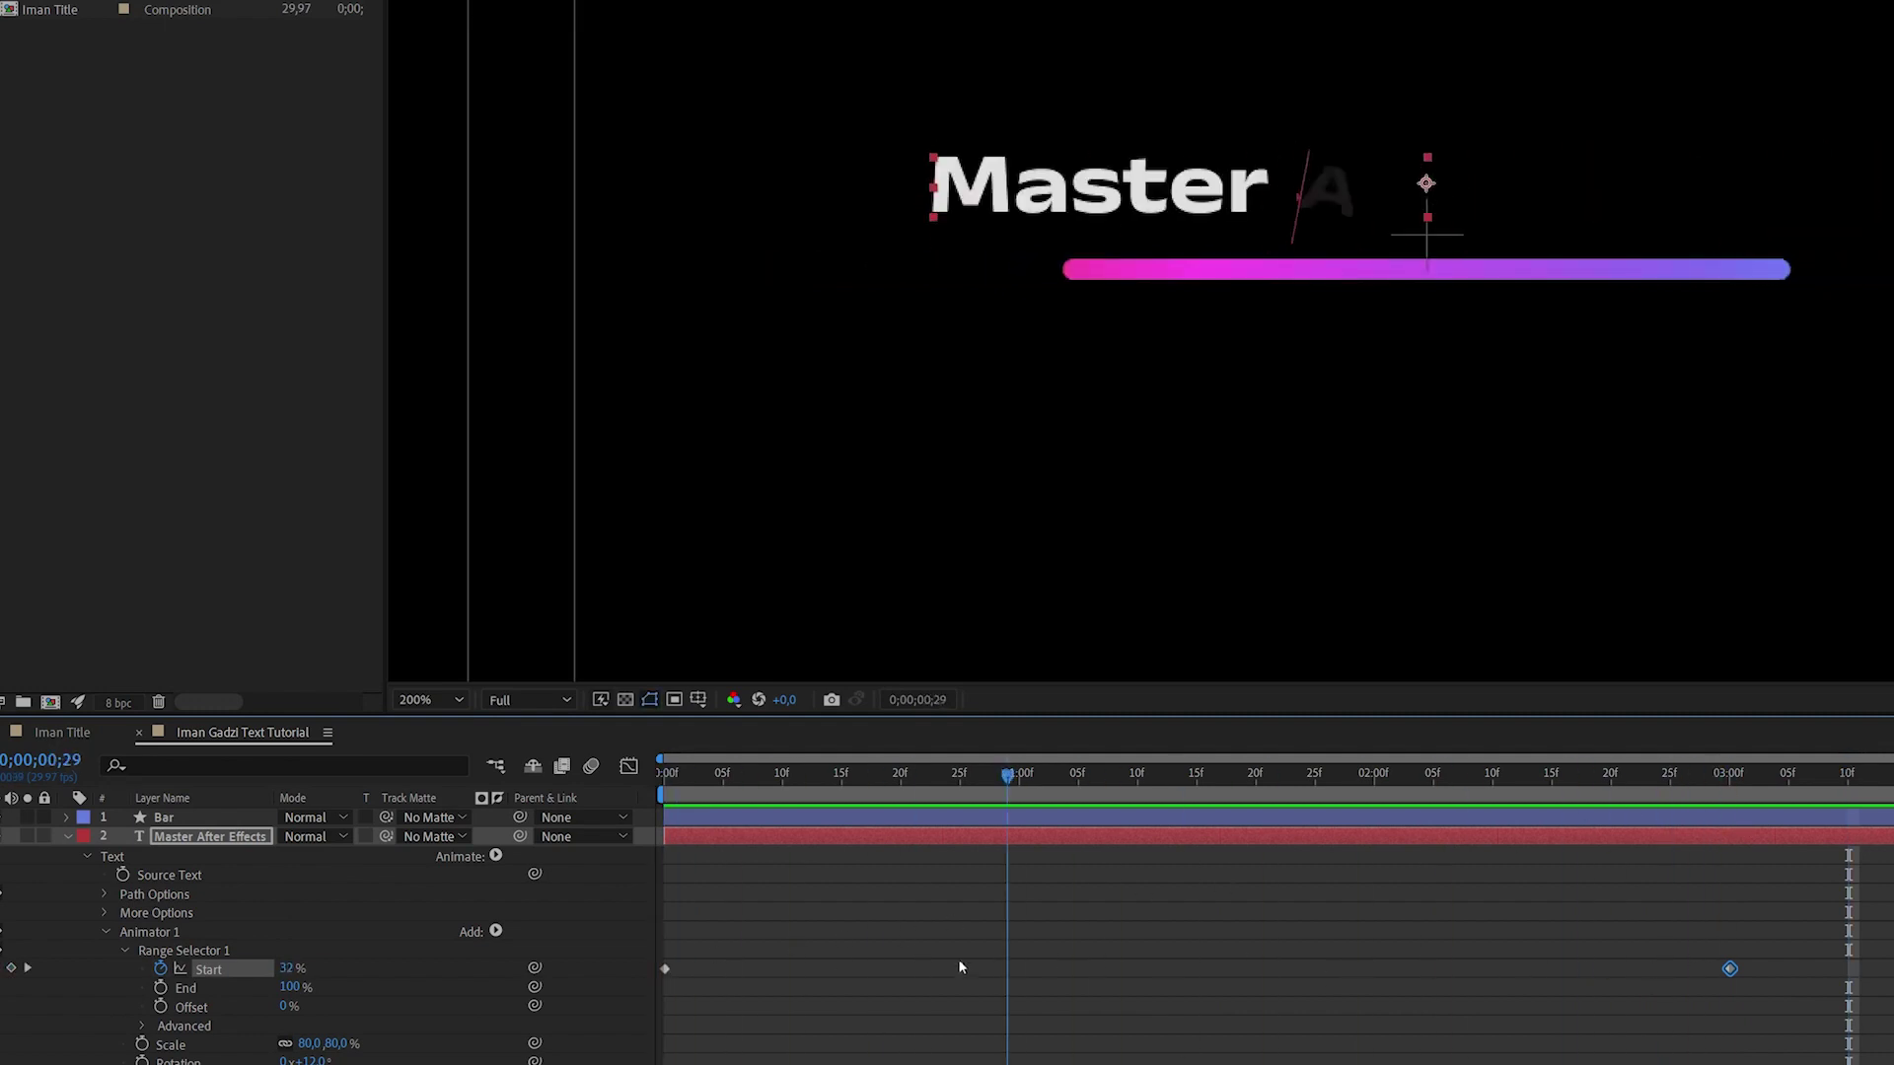
{"action": "key", "text": "space"}
Apply Easy Ease to both Start keyframes of the text's range selector and preview the reveal.
{"action": "mouse_move", "coordinate": [619, 822]}
{"action": "left_mouse_down"}
{"action": "mouse_move", "coordinate": [1337, 825]}
{"action": "mouse_move", "coordinate": [646, 839]}
{"action": "left_mouse_up"}
{"action": "left_click_drag", "start_coordinate": [1825, 935], "coordinate": [651, 994]}
{"action": "key", "text": "F9"}
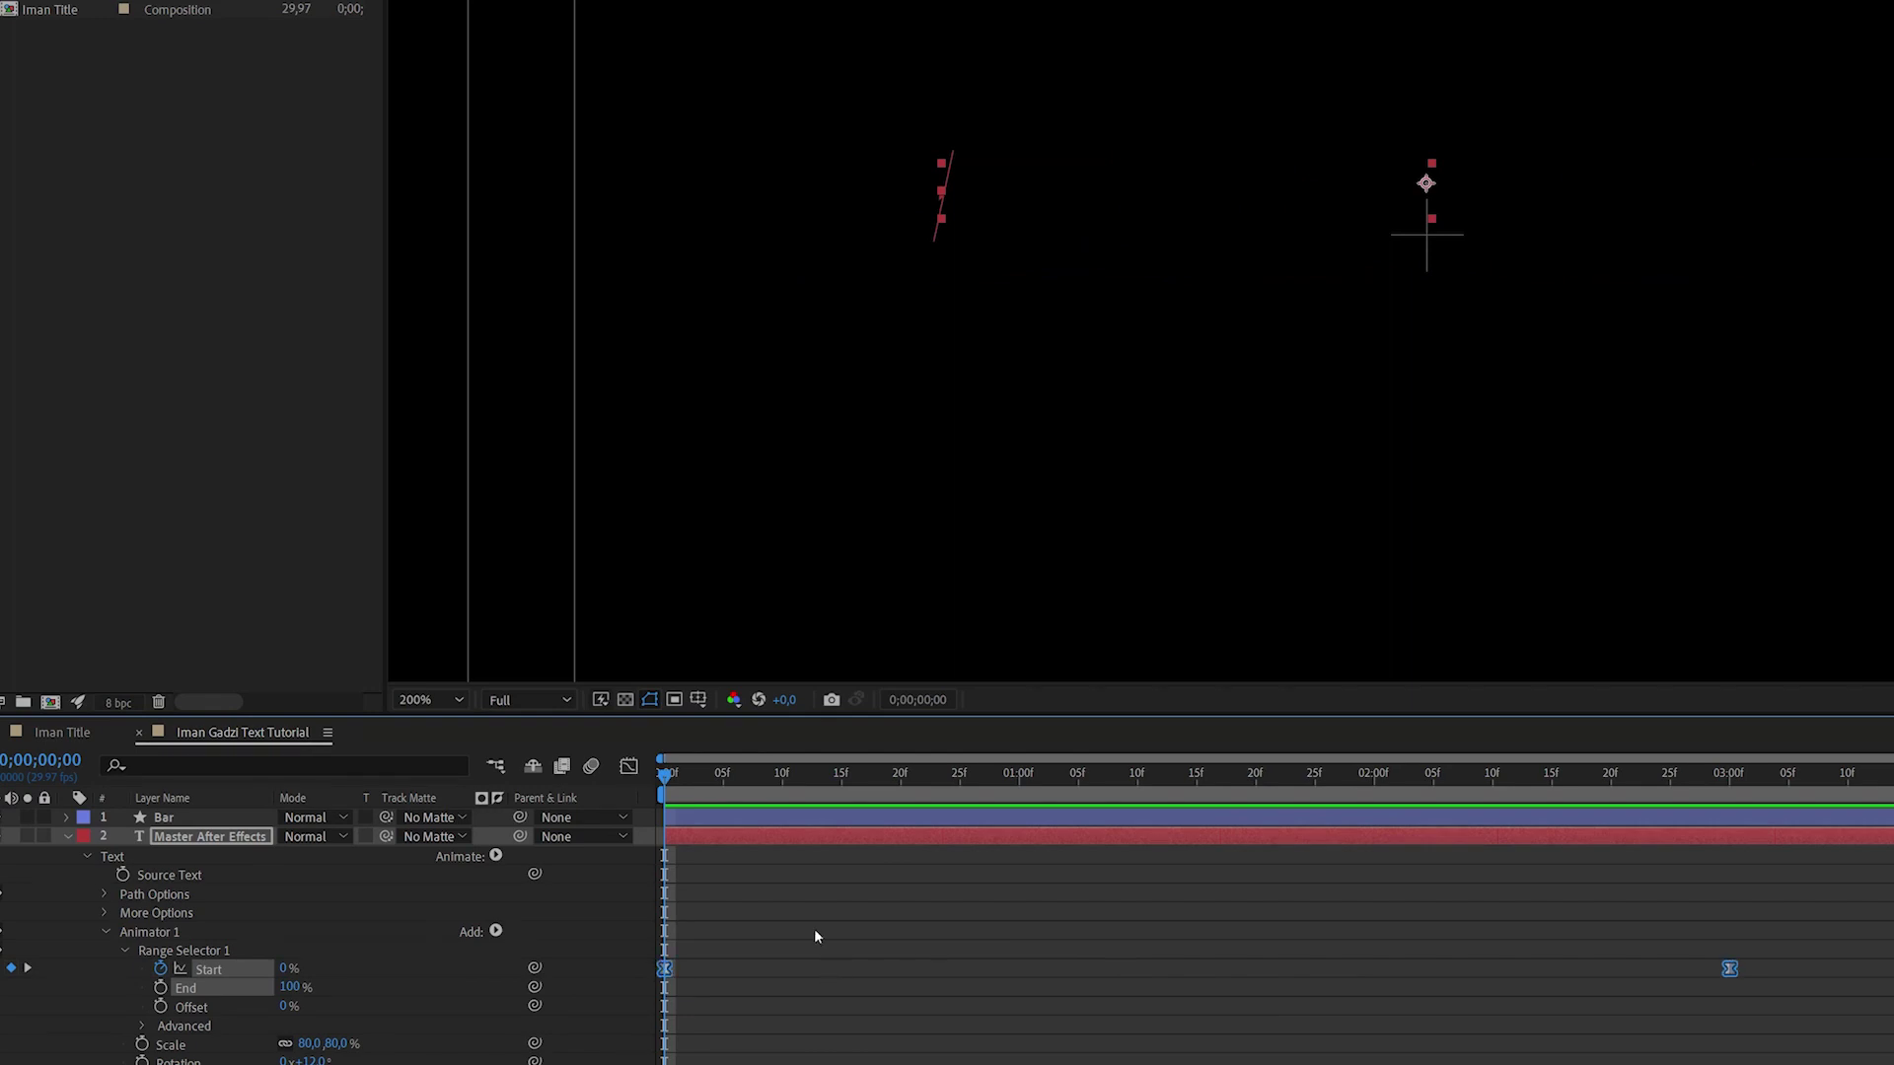
{"action": "key", "text": "space"}
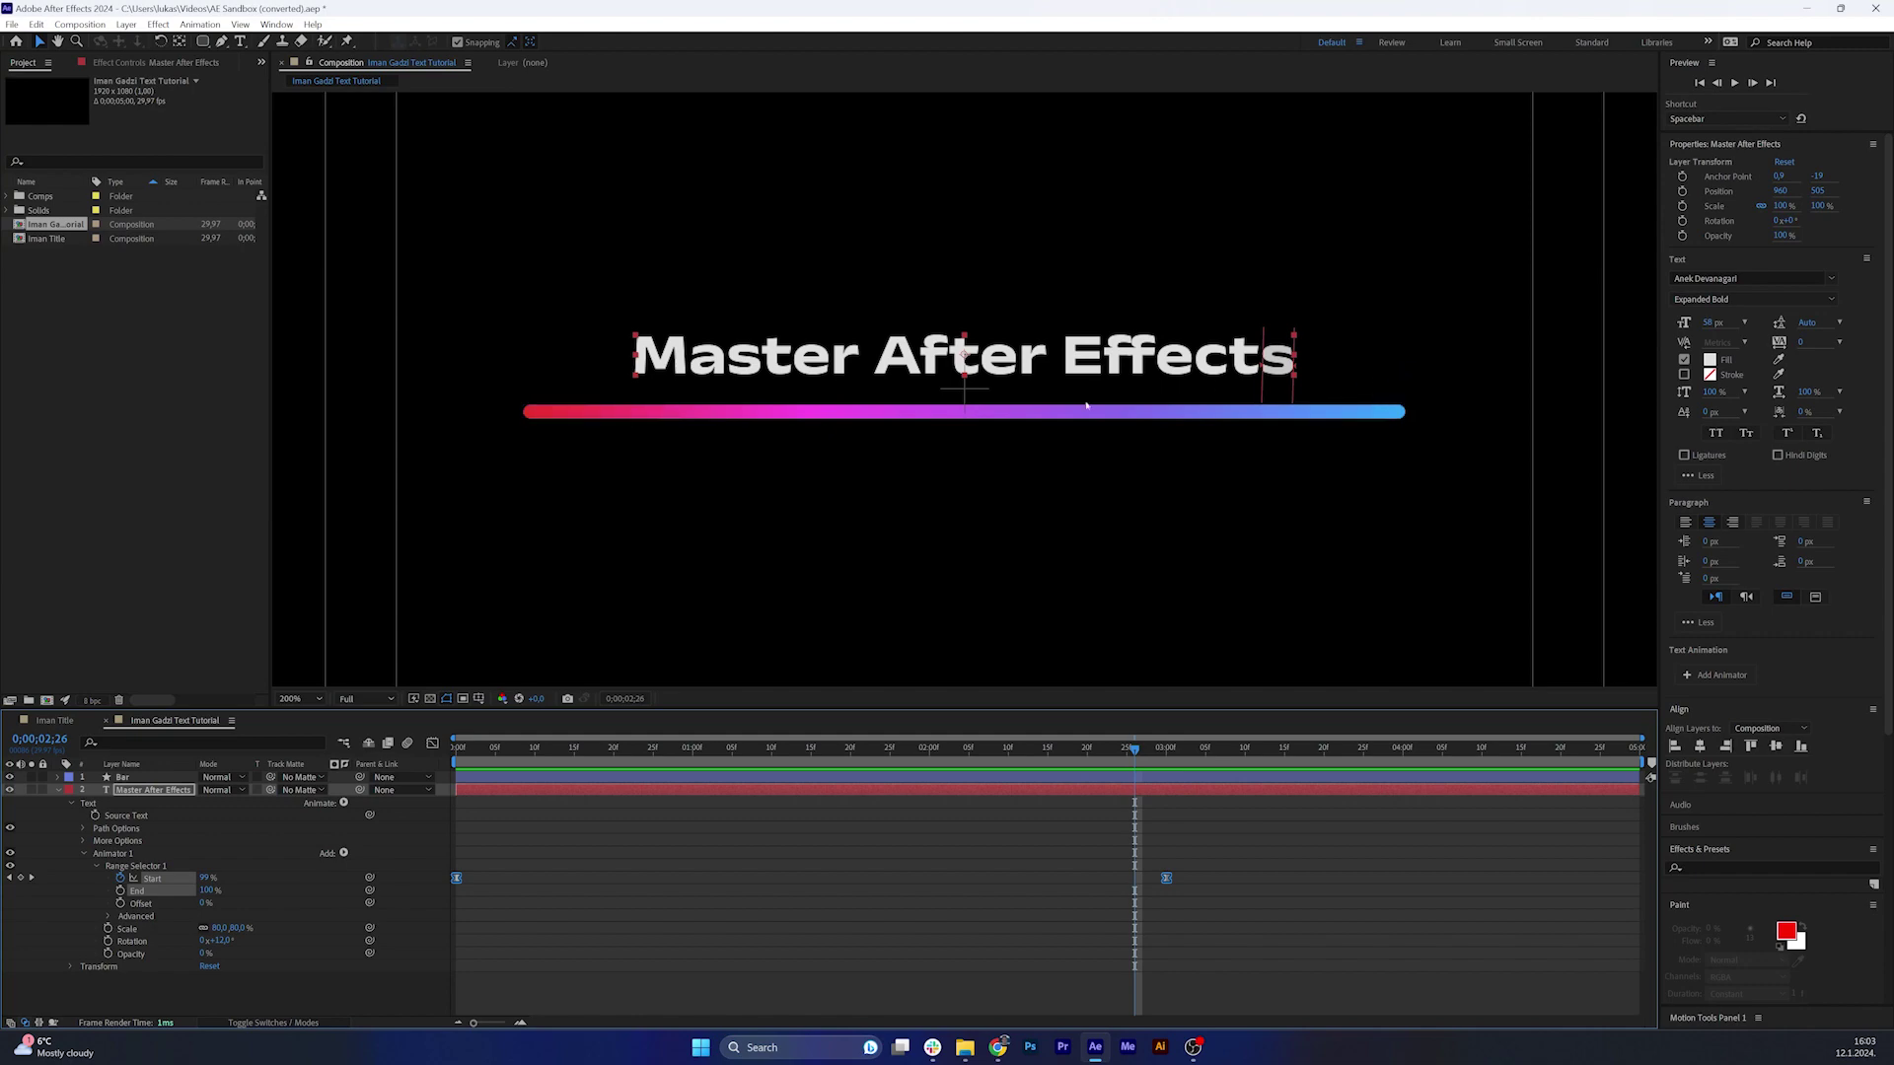
Add a Position property to the text animator, set its horizontal value to 15, and preview the letters sliding in.
{"action": "left_click_drag", "start_coordinate": [1111, 749], "coordinate": [1040, 750]}
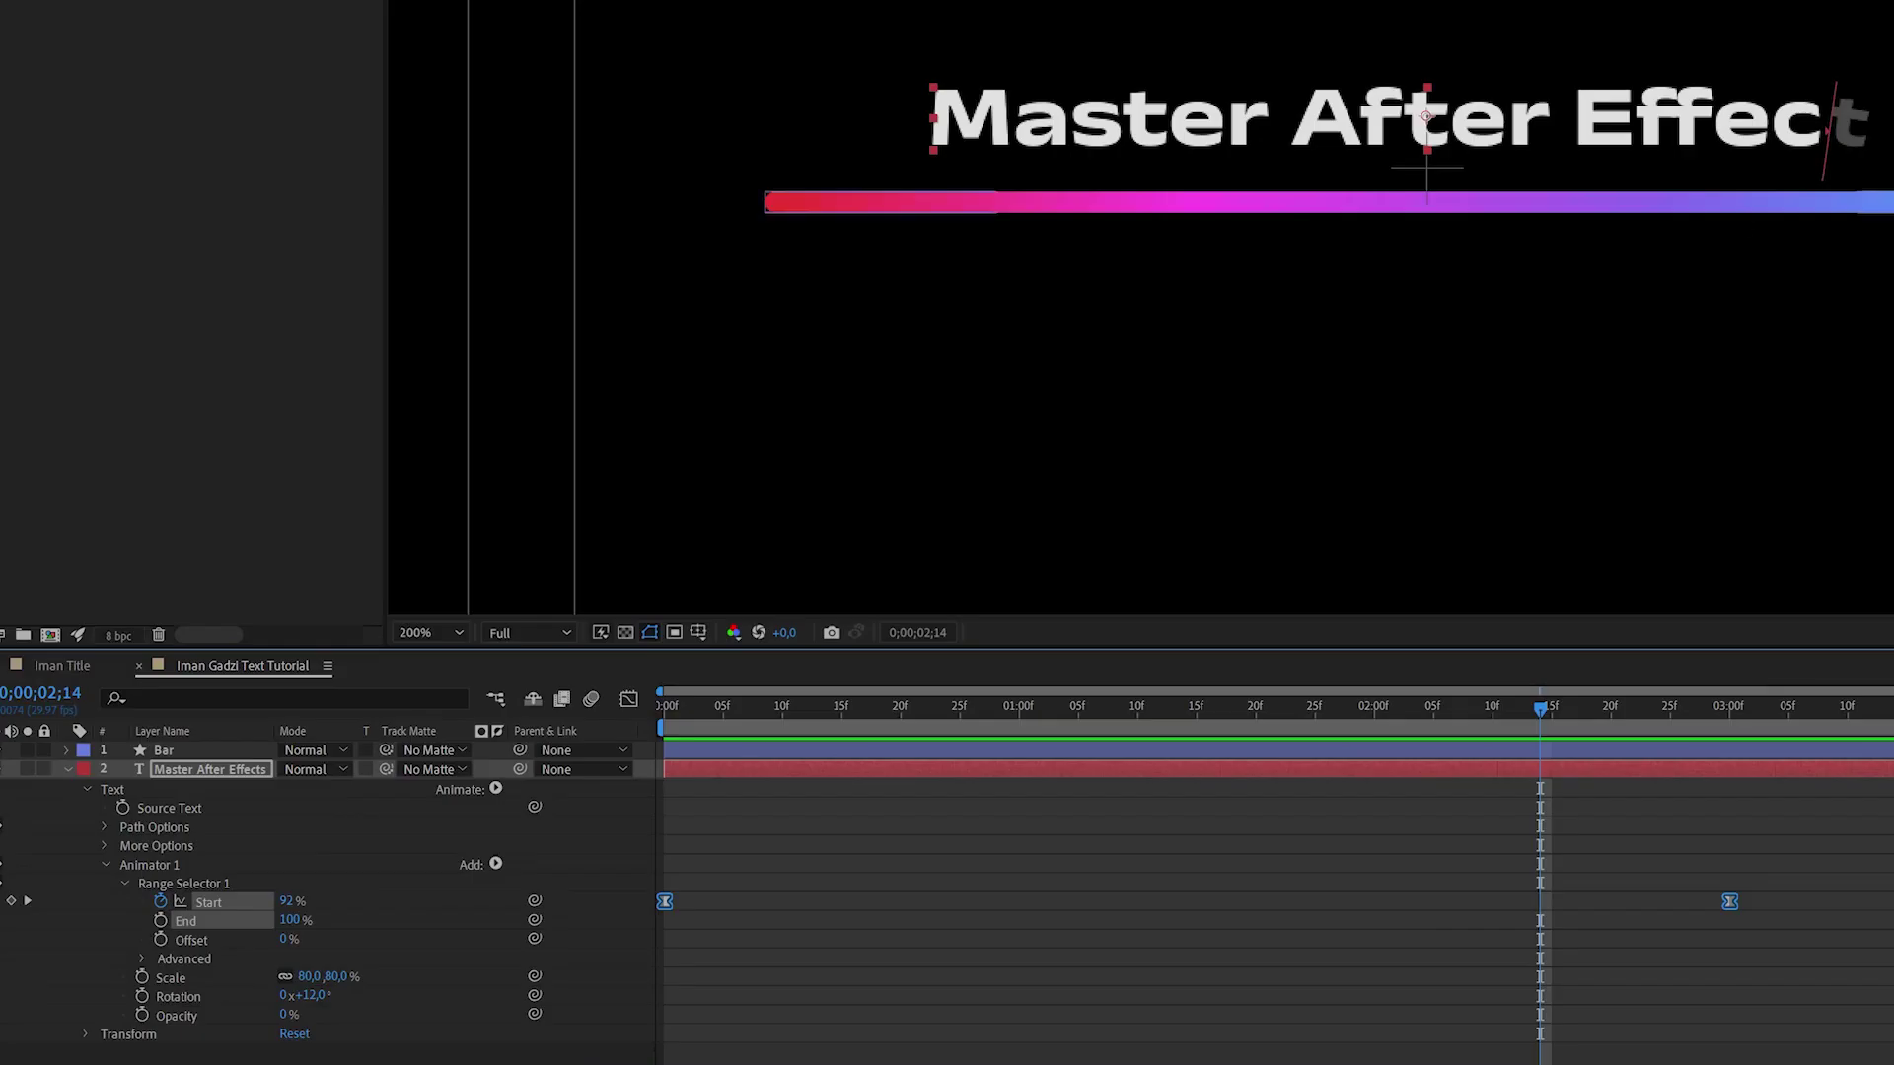
{"action": "left_click", "coordinate": [495, 864]}
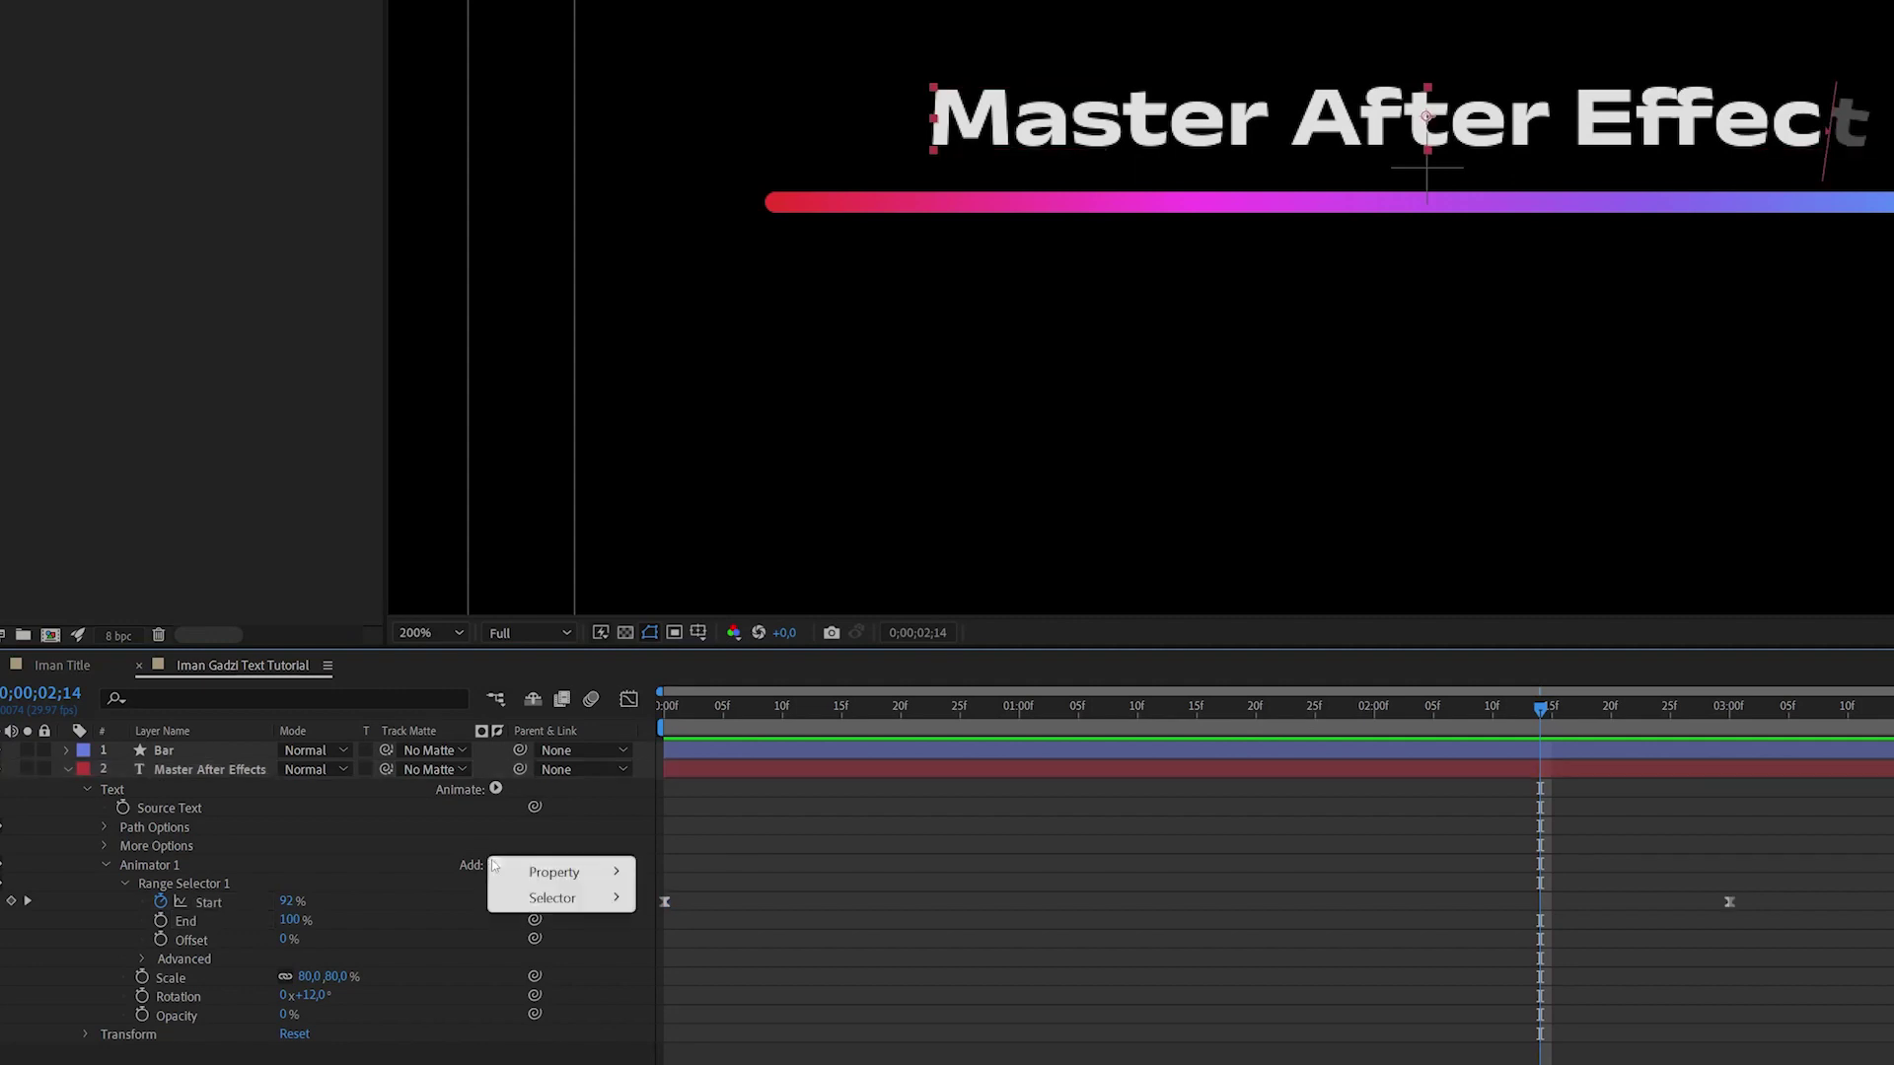
{"action": "mouse_move", "coordinate": [557, 872]}
{"action": "left_click", "coordinate": [766, 480]}
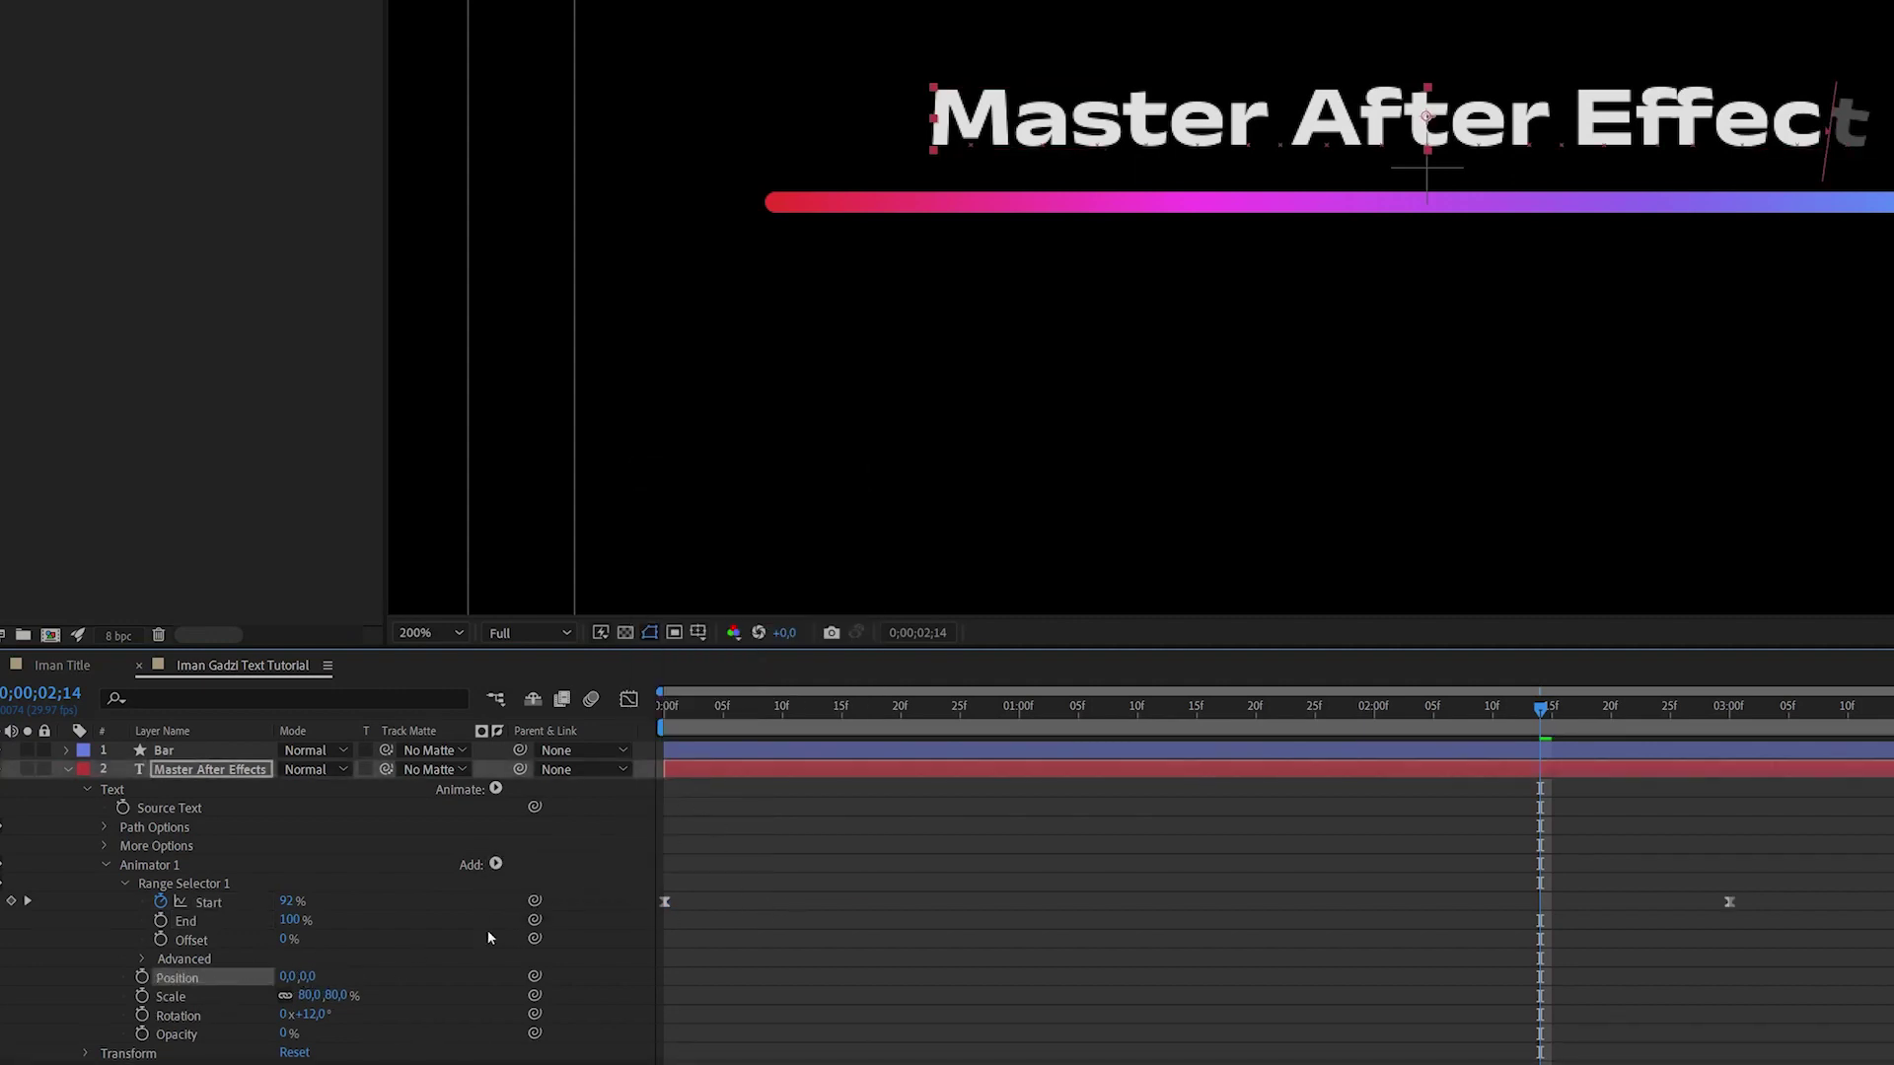
{"action": "left_click_drag", "start_coordinate": [299, 978], "coordinate": [305, 982]}
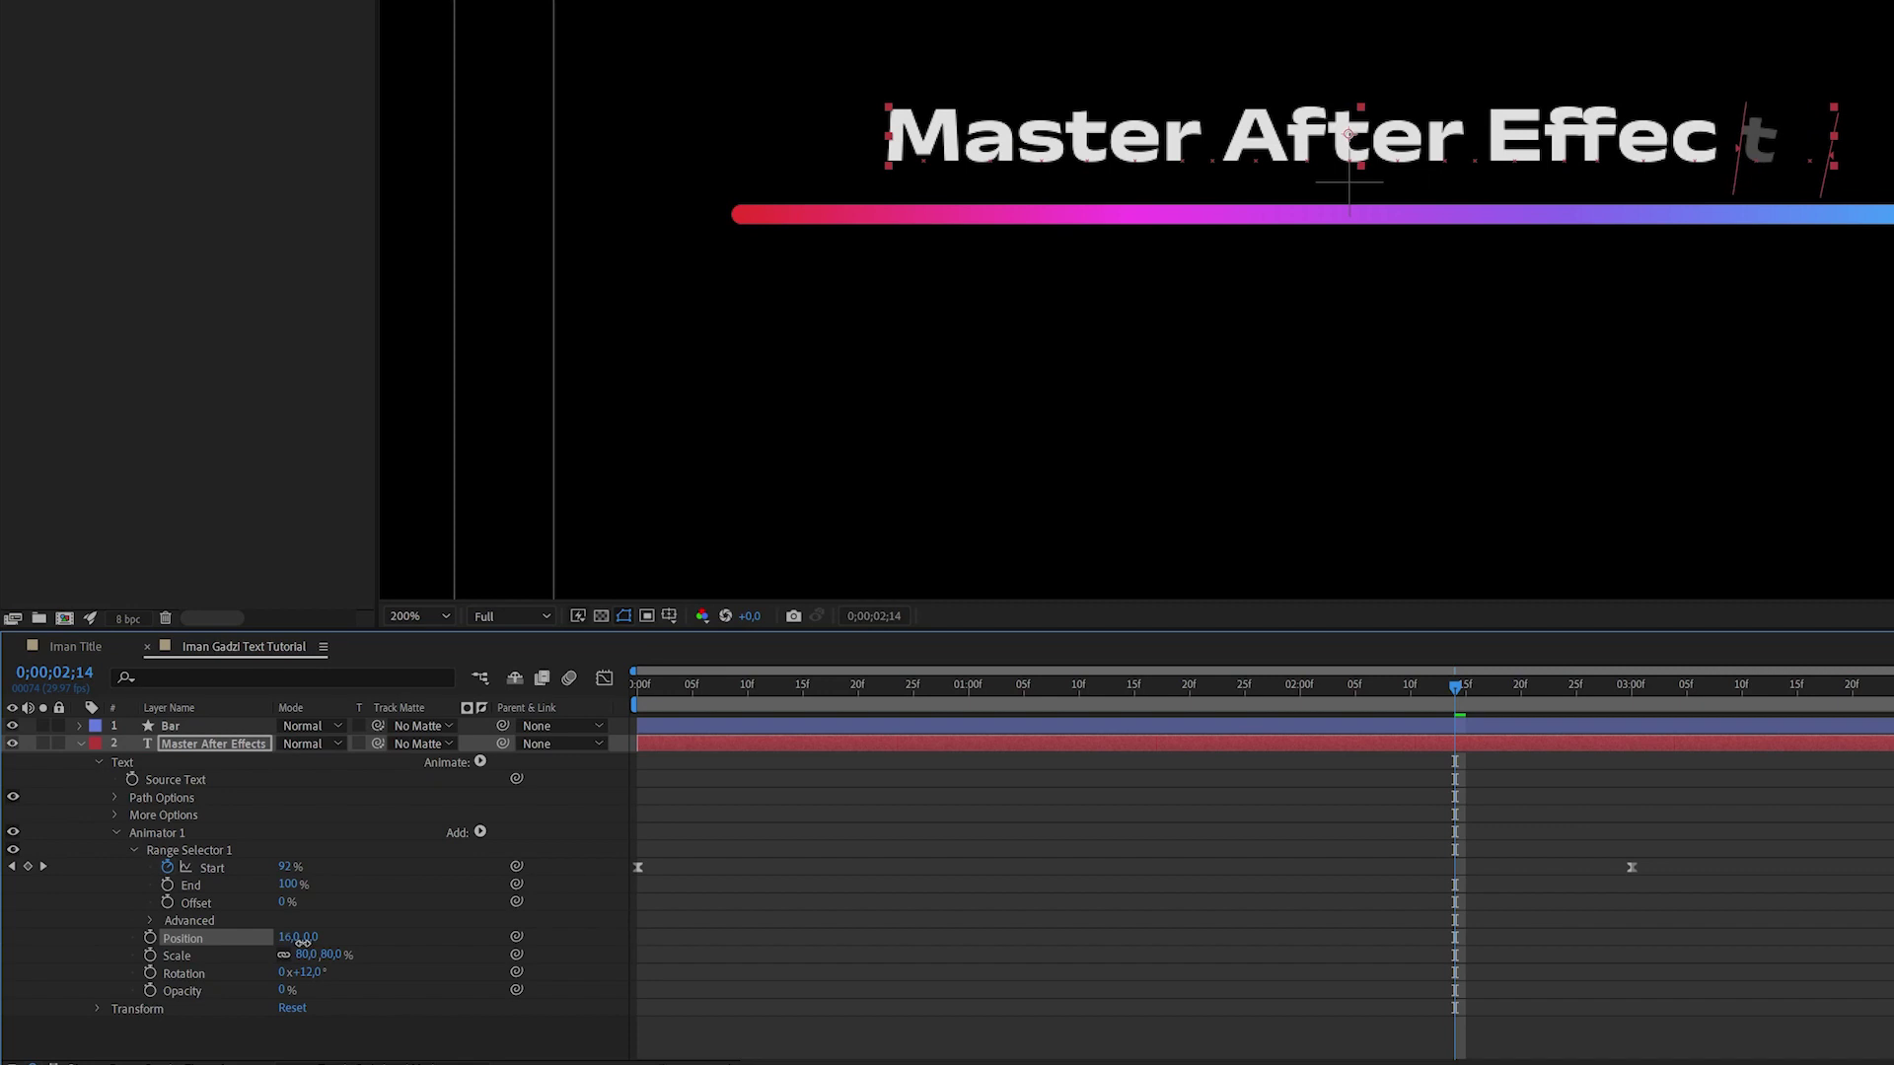
{"action": "left_click", "coordinate": [297, 938]}
{"action": "type", "text": "15"}
{"action": "key", "text": "Return"}
{"action": "key", "text": "space"}
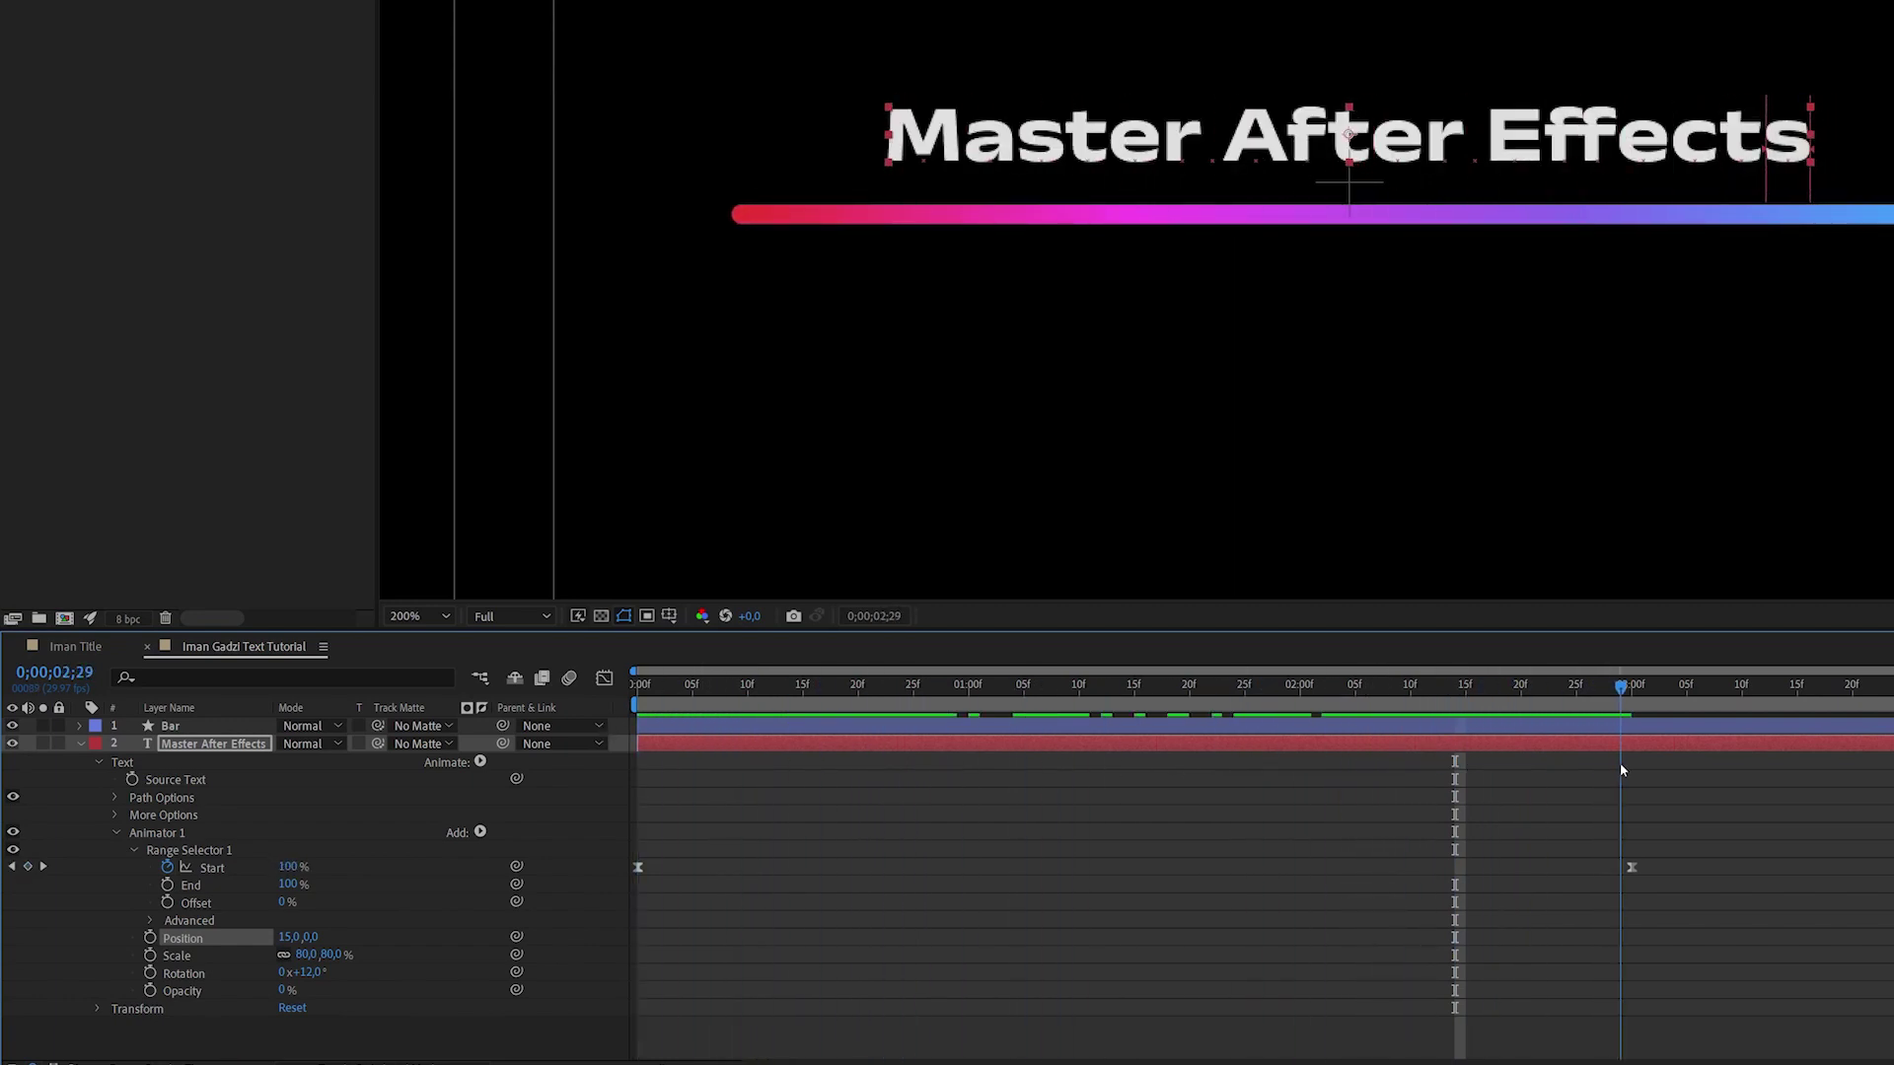
{"action": "left_click_drag", "start_coordinate": [1620, 766], "coordinate": [1632, 766]}
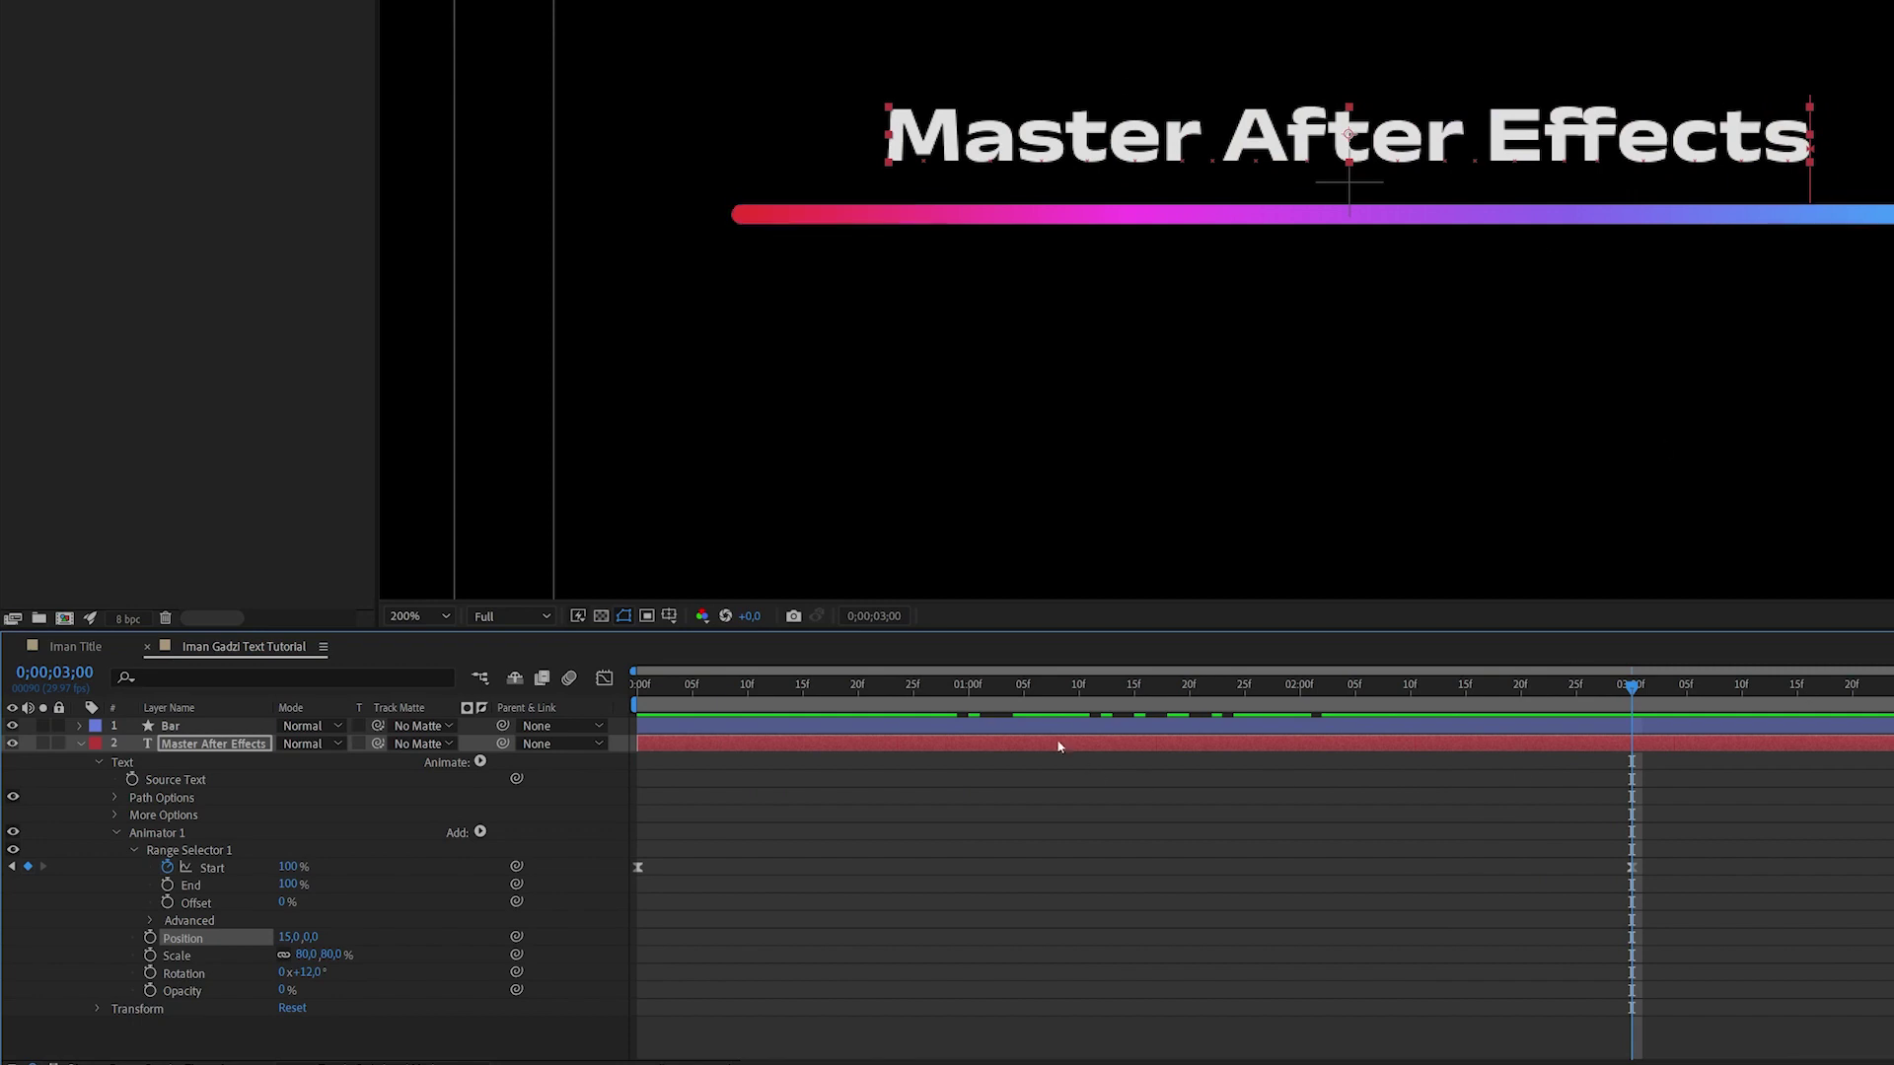
Keyframe the text animator's horizontal Position at 0 at the timeline's start and 15 at 3 seconds.
{"action": "key", "text": "Home"}
{"action": "left_click", "coordinate": [150, 938]}
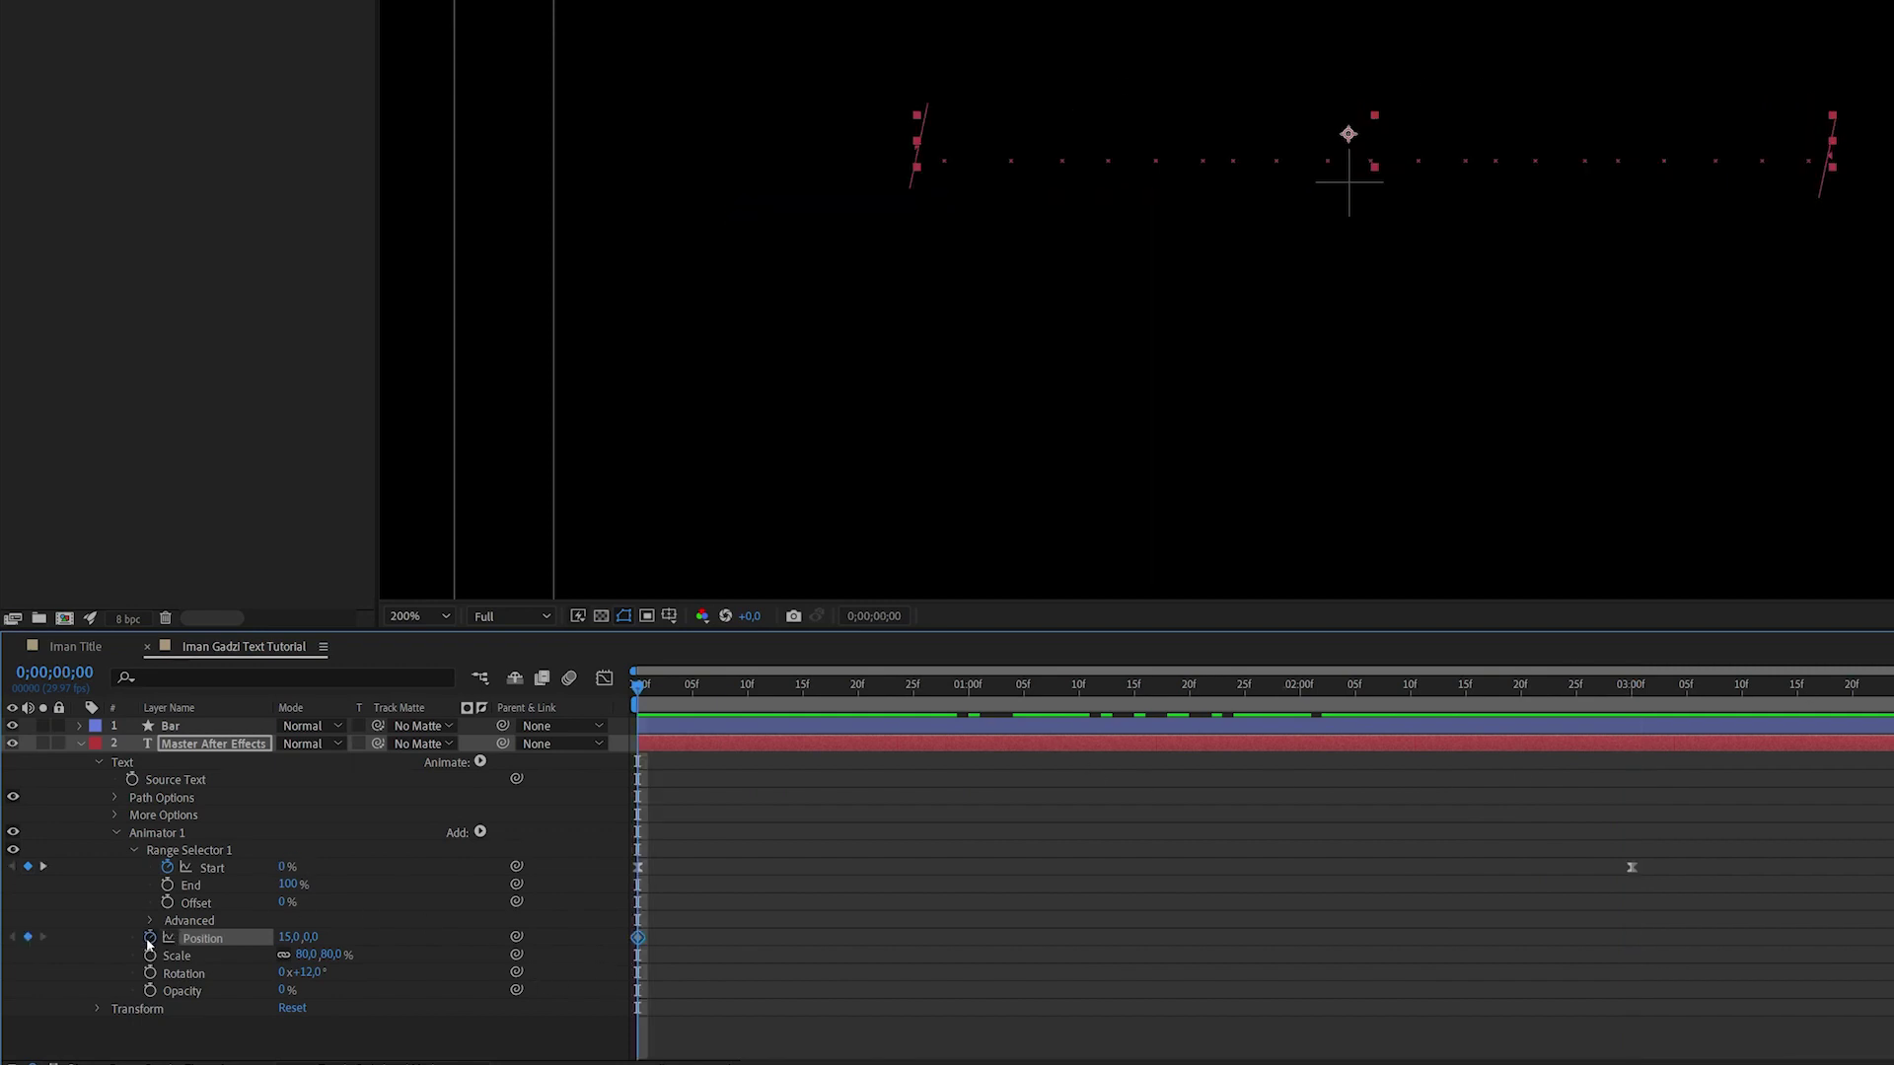
{"action": "left_click_drag", "start_coordinate": [638, 938], "coordinate": [1633, 938]}
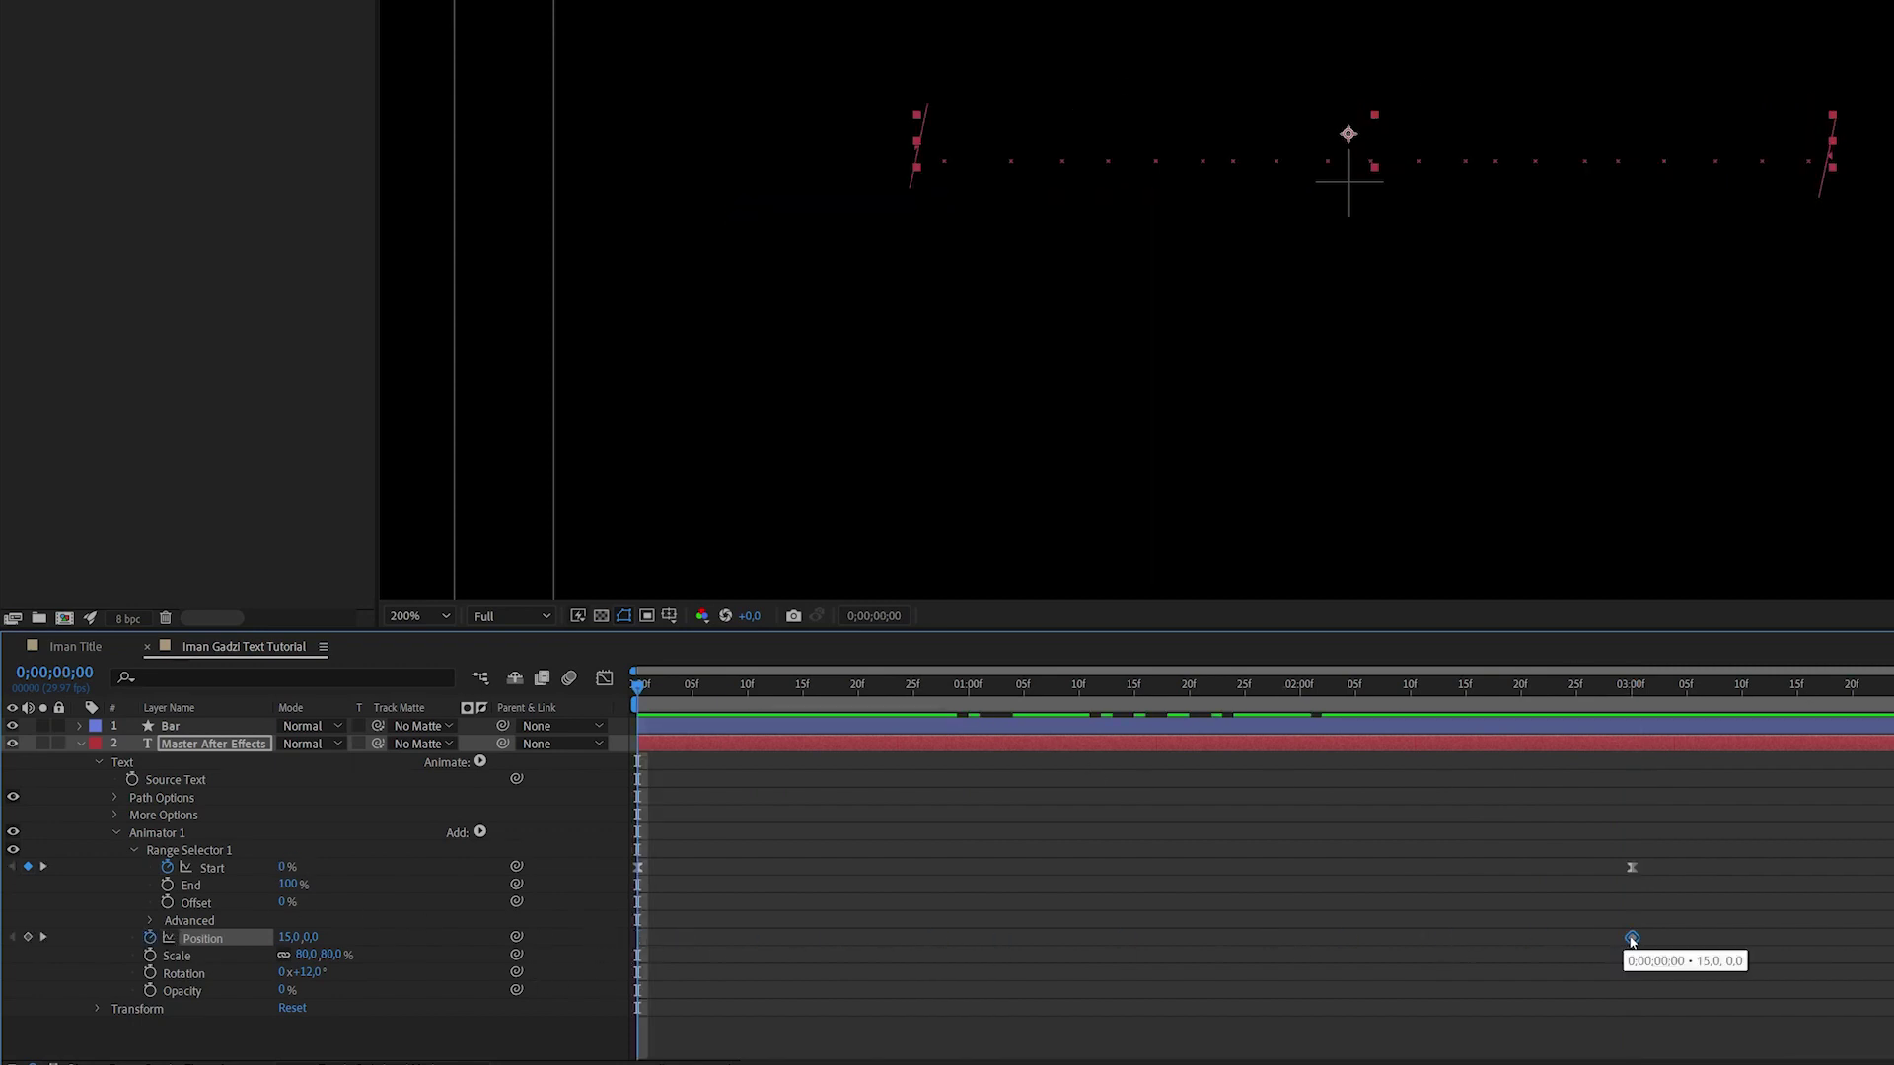
{"action": "left_click_drag", "start_coordinate": [1630, 689], "coordinate": [1578, 735]}
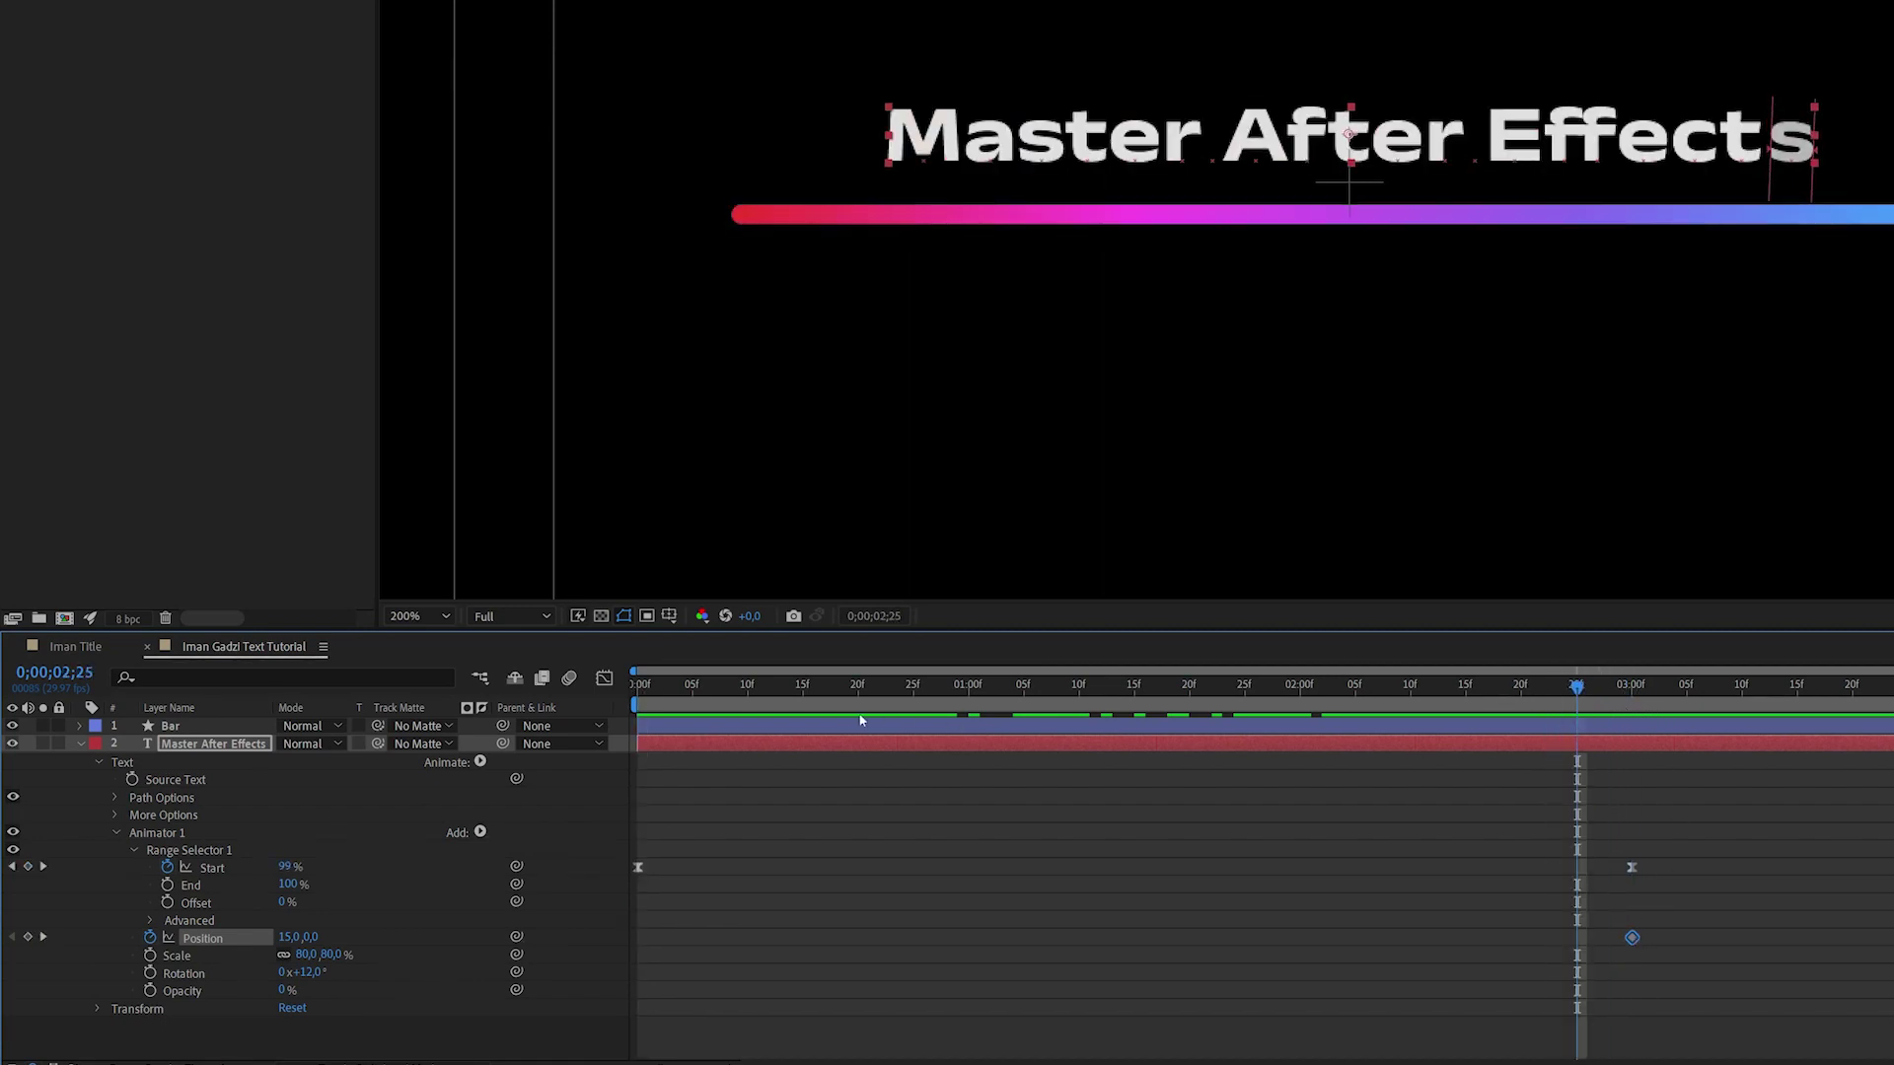
{"action": "left_click_drag", "start_coordinate": [753, 688], "coordinate": [637, 765]}
{"action": "left_click", "coordinate": [287, 938]}
{"action": "type", "text": "0"}
{"action": "key", "text": "Return"}
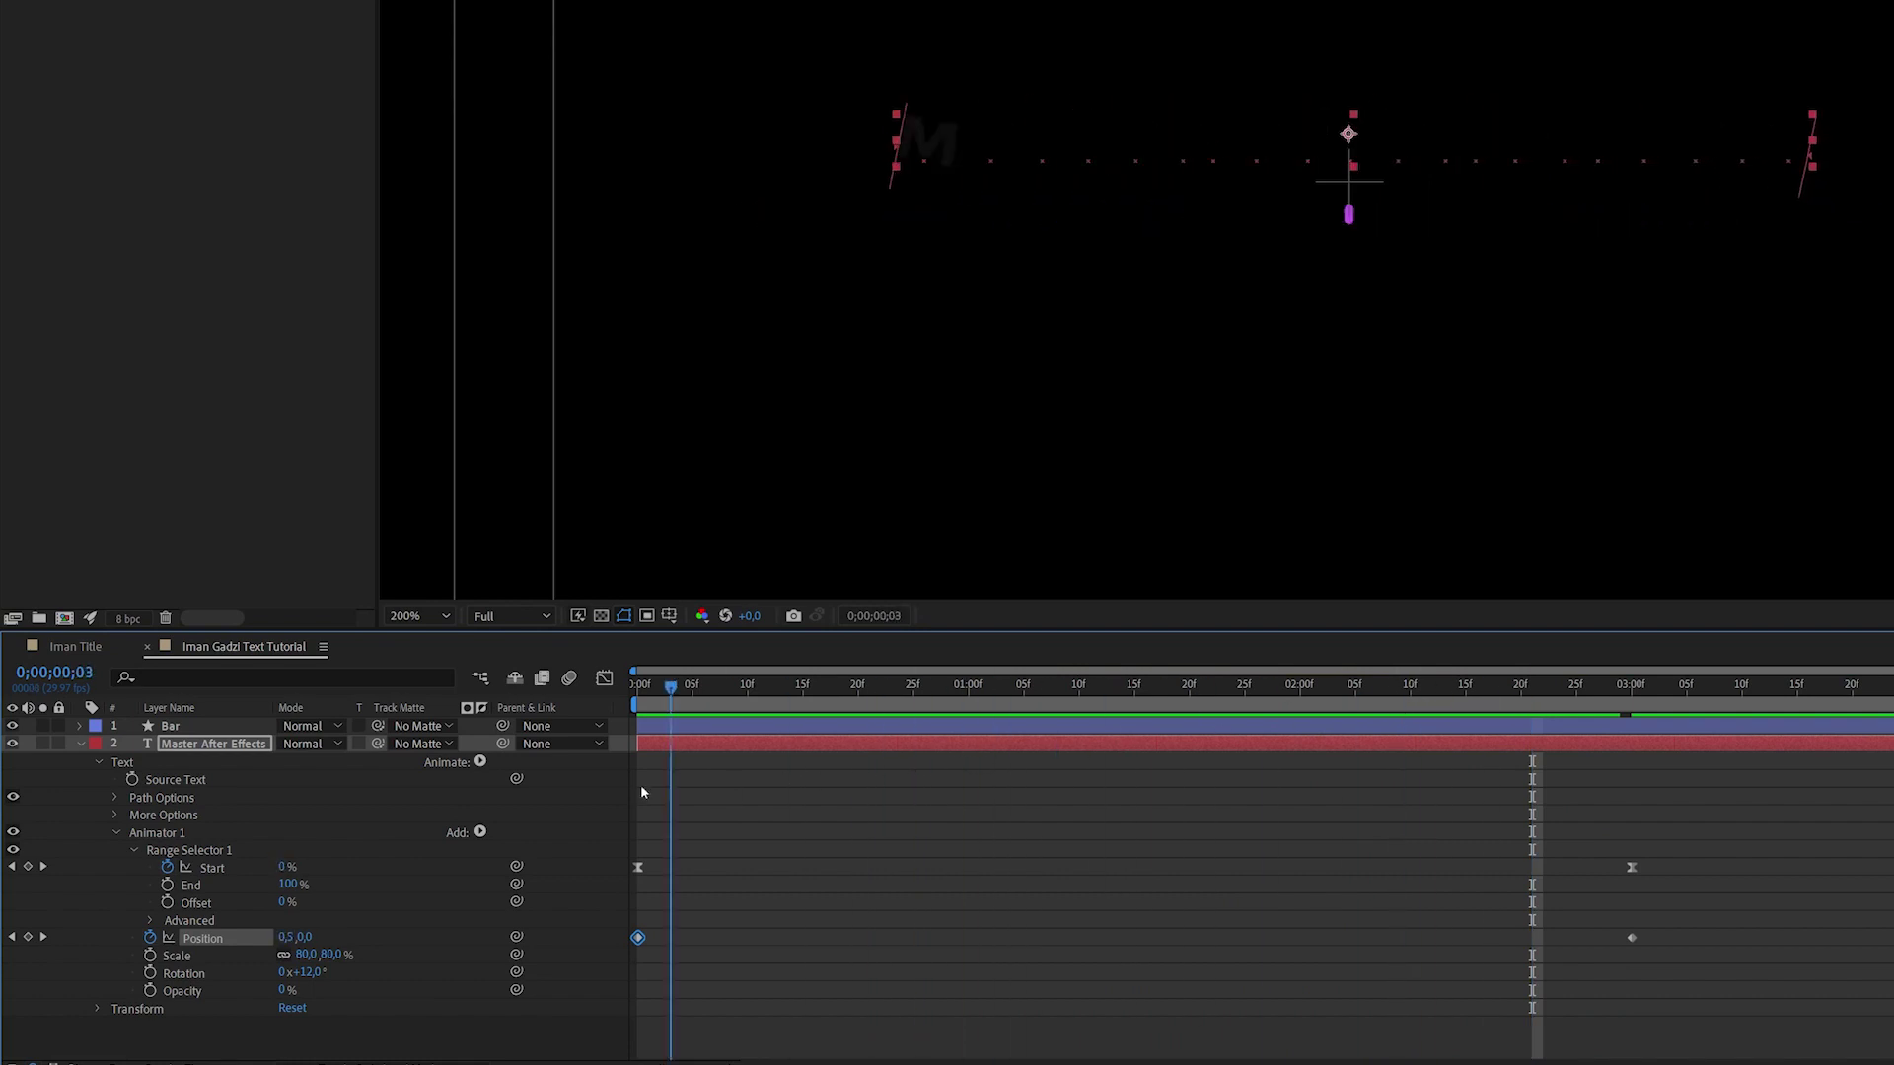
{"action": "left_click", "coordinate": [862, 851]}
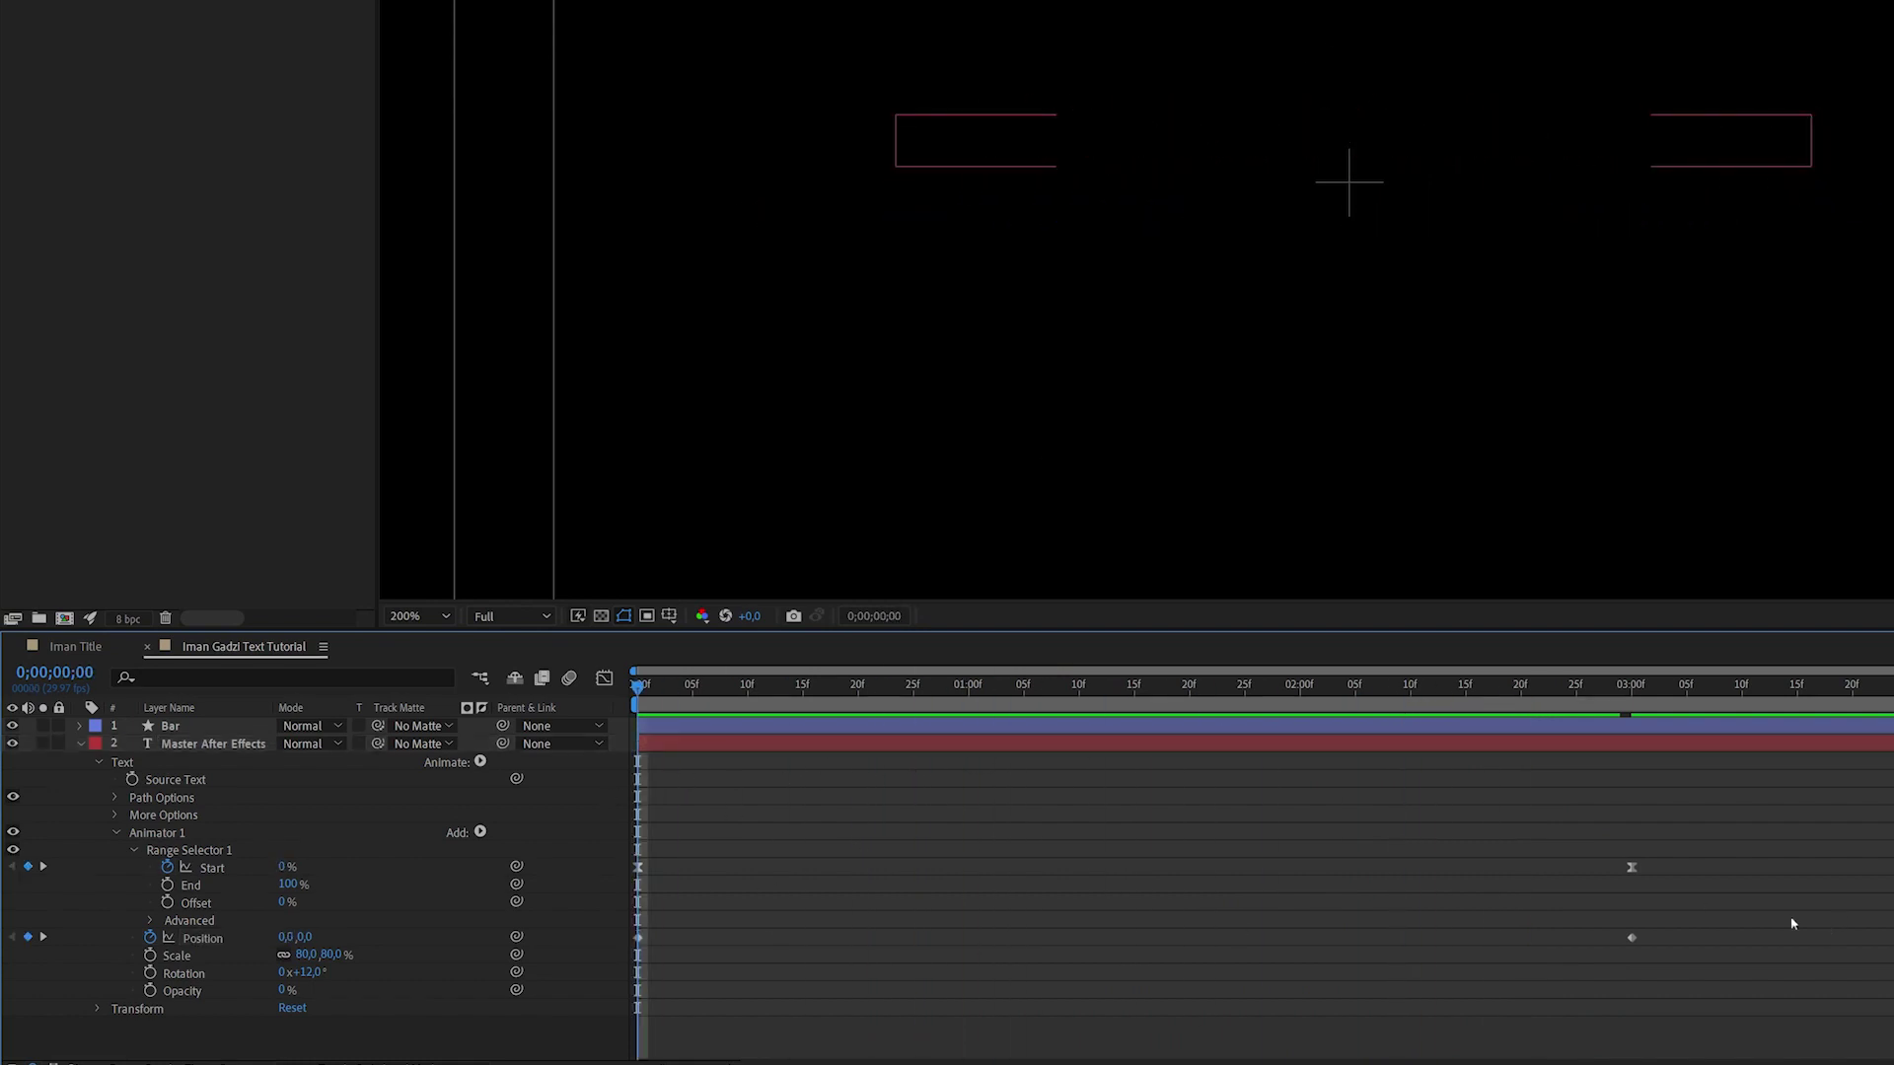
Apply Easy Ease to both Position keyframes of the text animator and preview the reveal.
{"action": "left_click_drag", "start_coordinate": [1758, 912], "coordinate": [799, 947]}
{"action": "key", "text": "F9"}
{"action": "left_click", "coordinate": [1205, 849]}
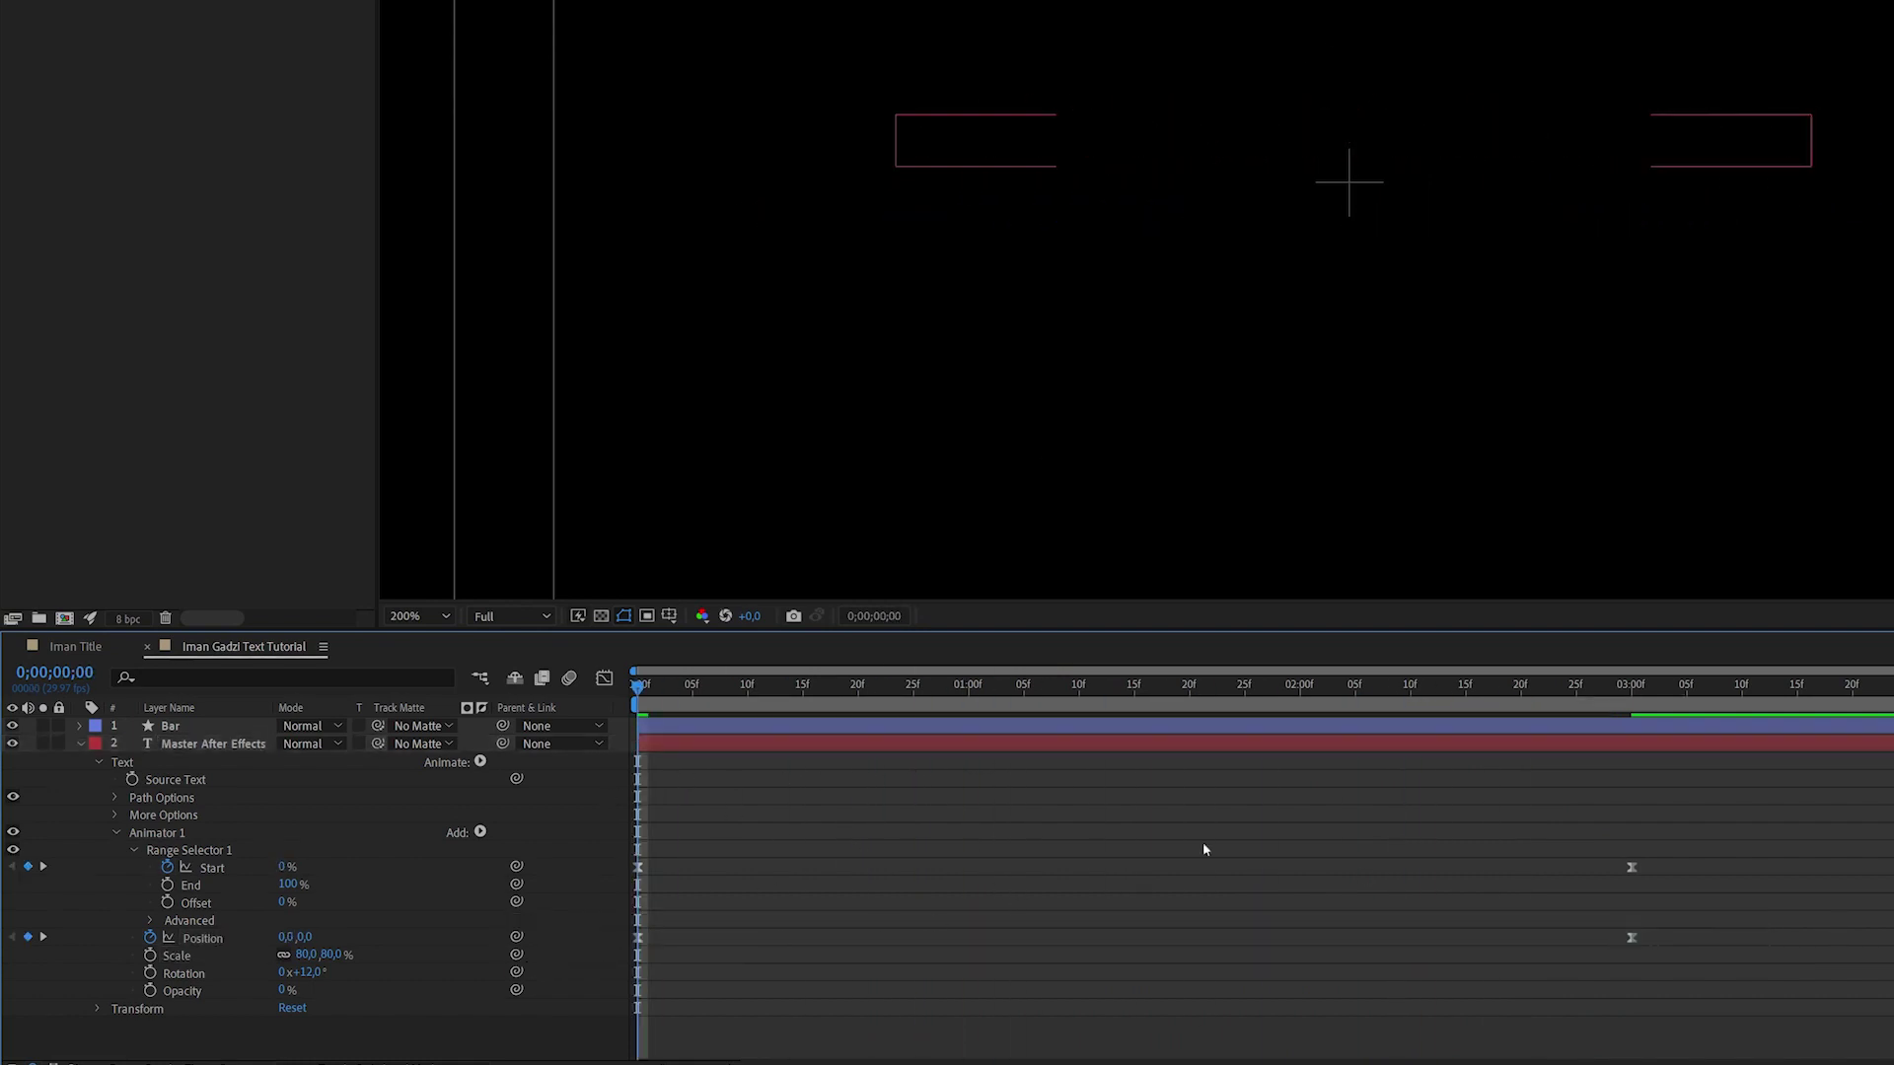
{"action": "left_click_drag", "start_coordinate": [1742, 834], "coordinate": [612, 945]}
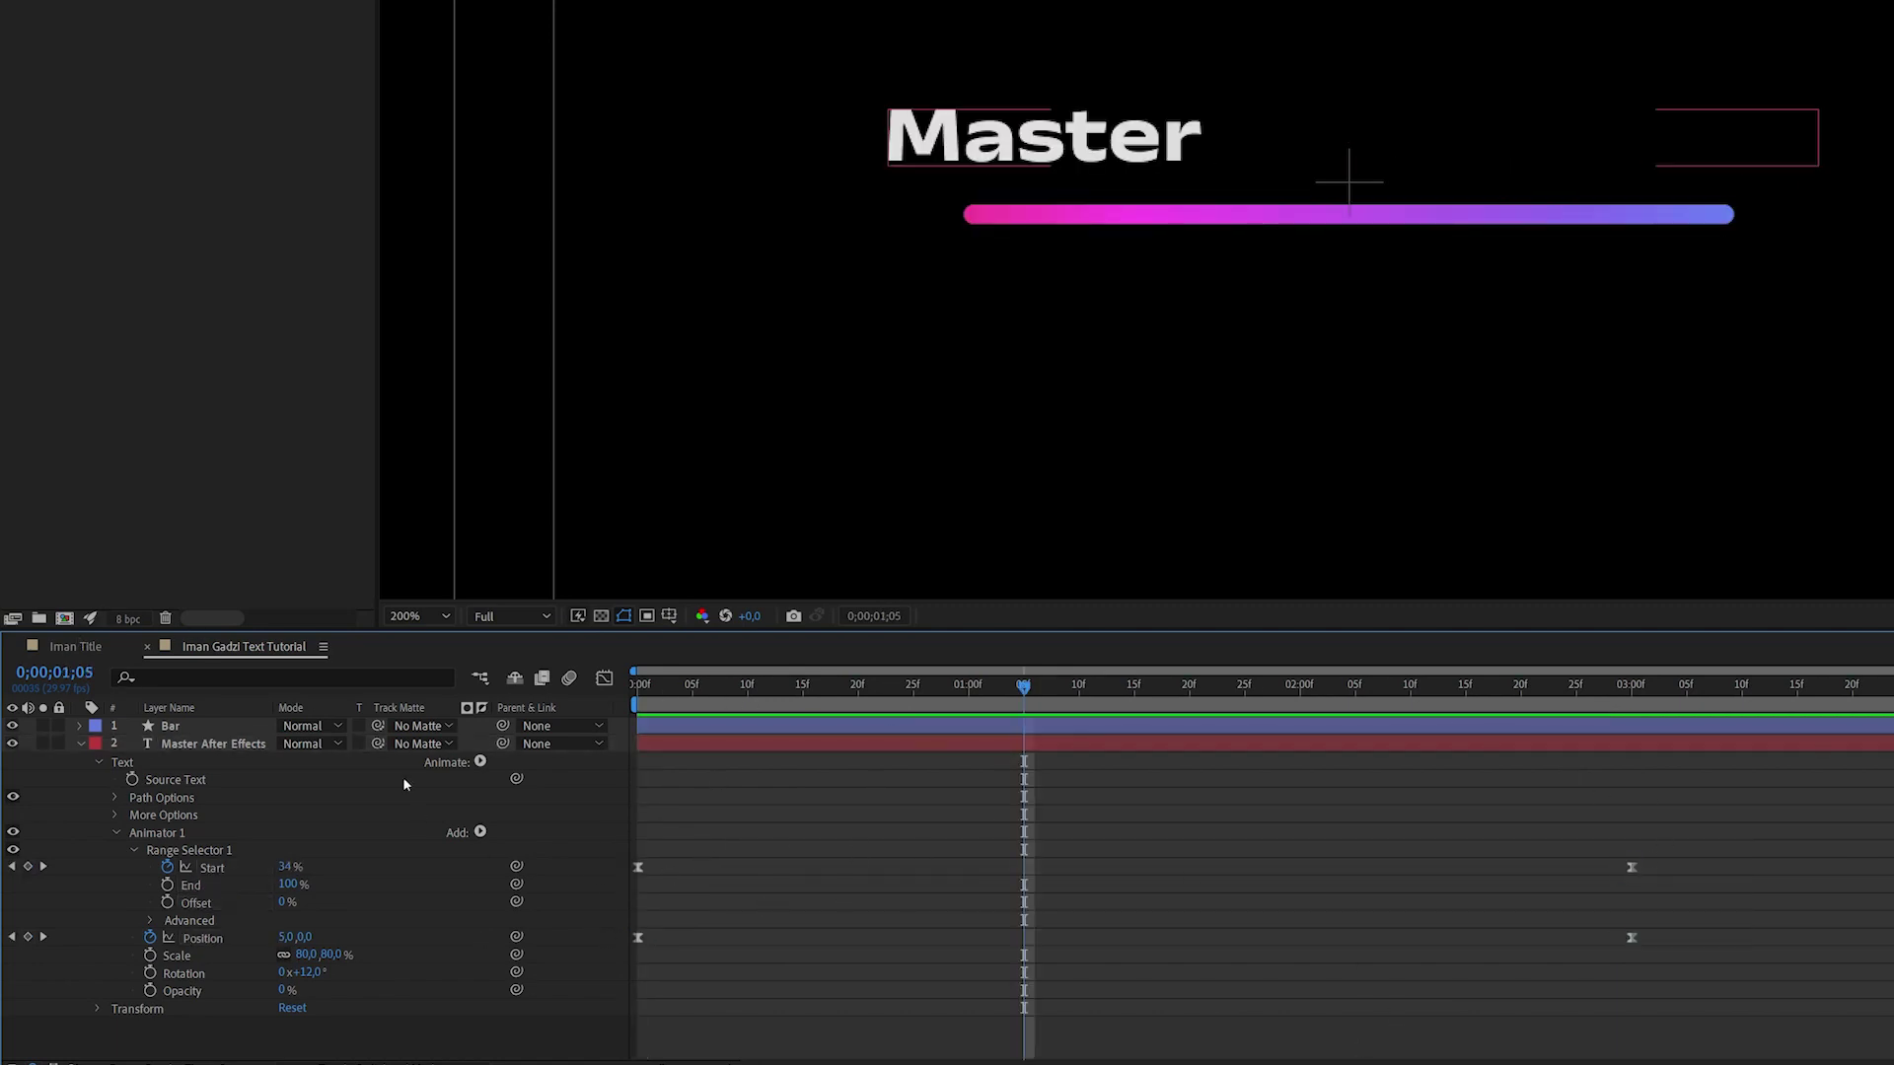
Add a Blur property to the text animator, set it to 50, and preview the letters sharpening as they appear.
{"action": "left_click", "coordinate": [481, 834]}
{"action": "mouse_move", "coordinate": [537, 840]}
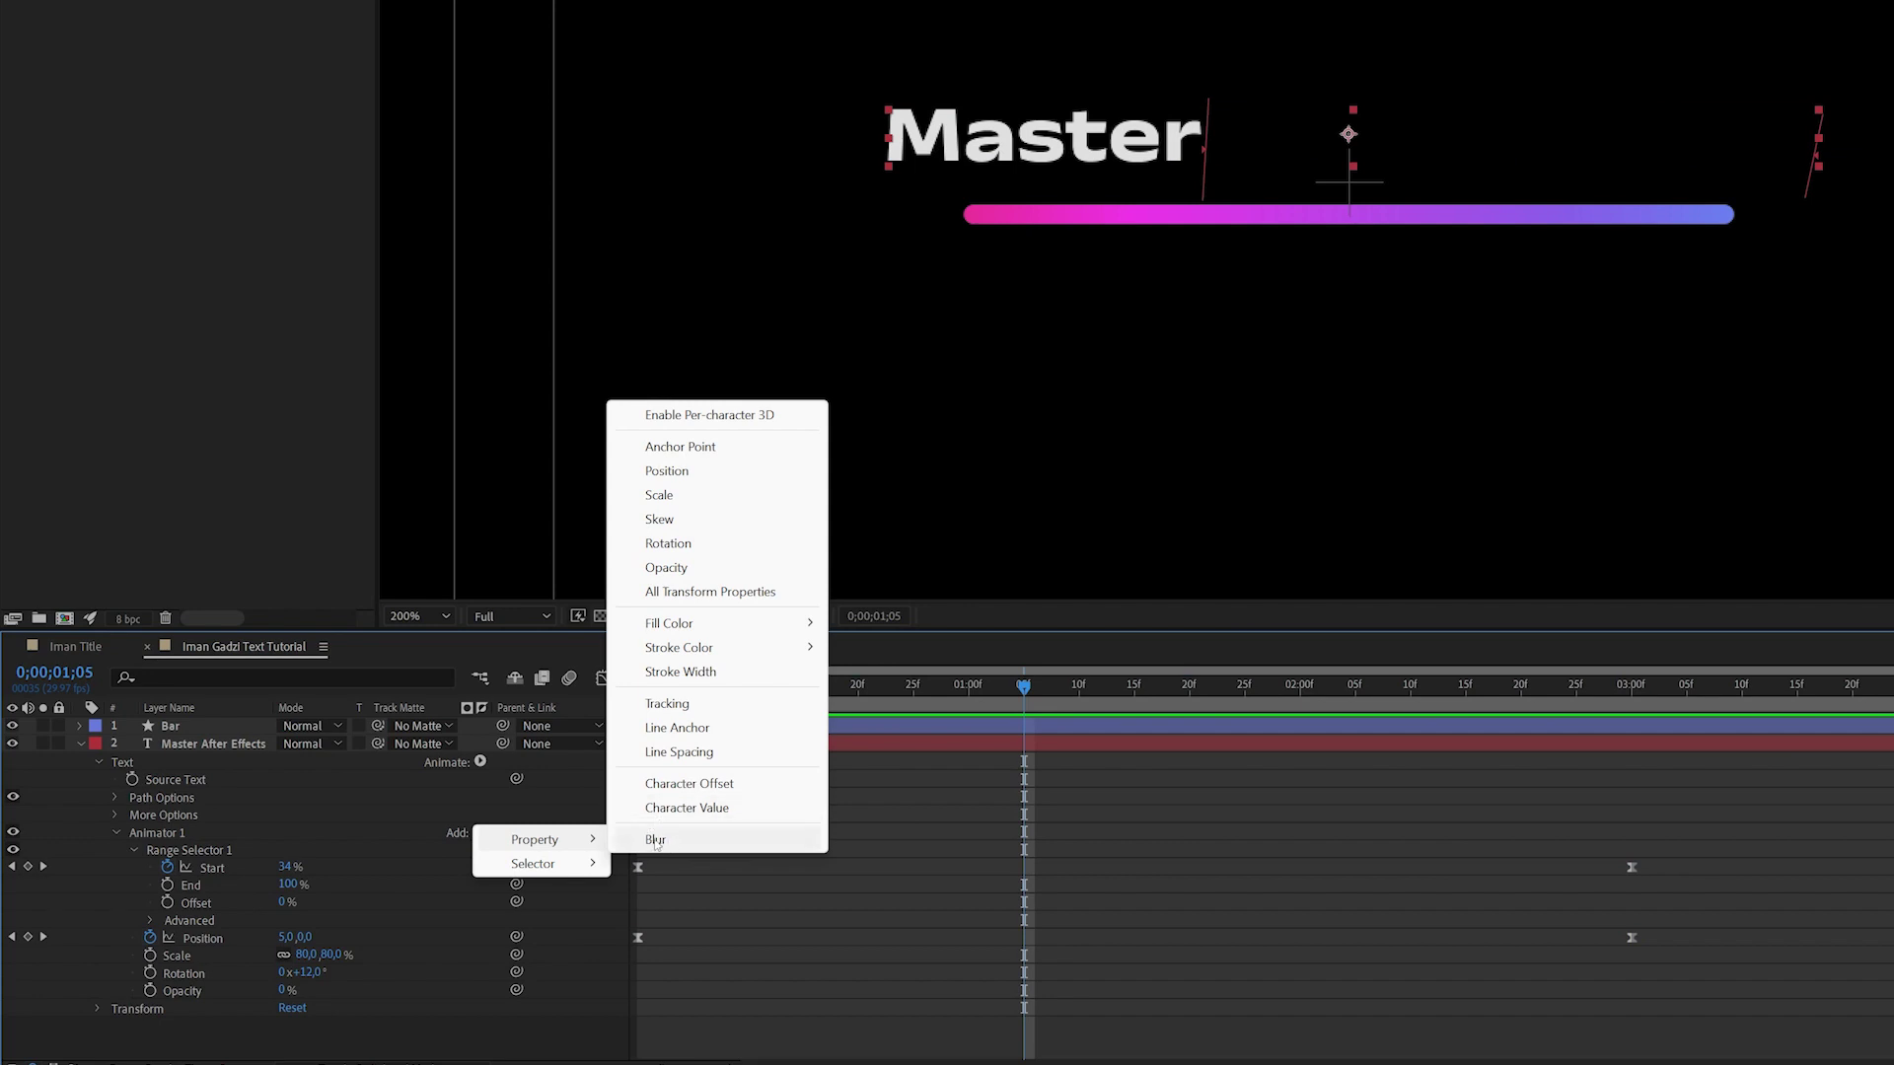
{"action": "left_click", "coordinate": [654, 840]}
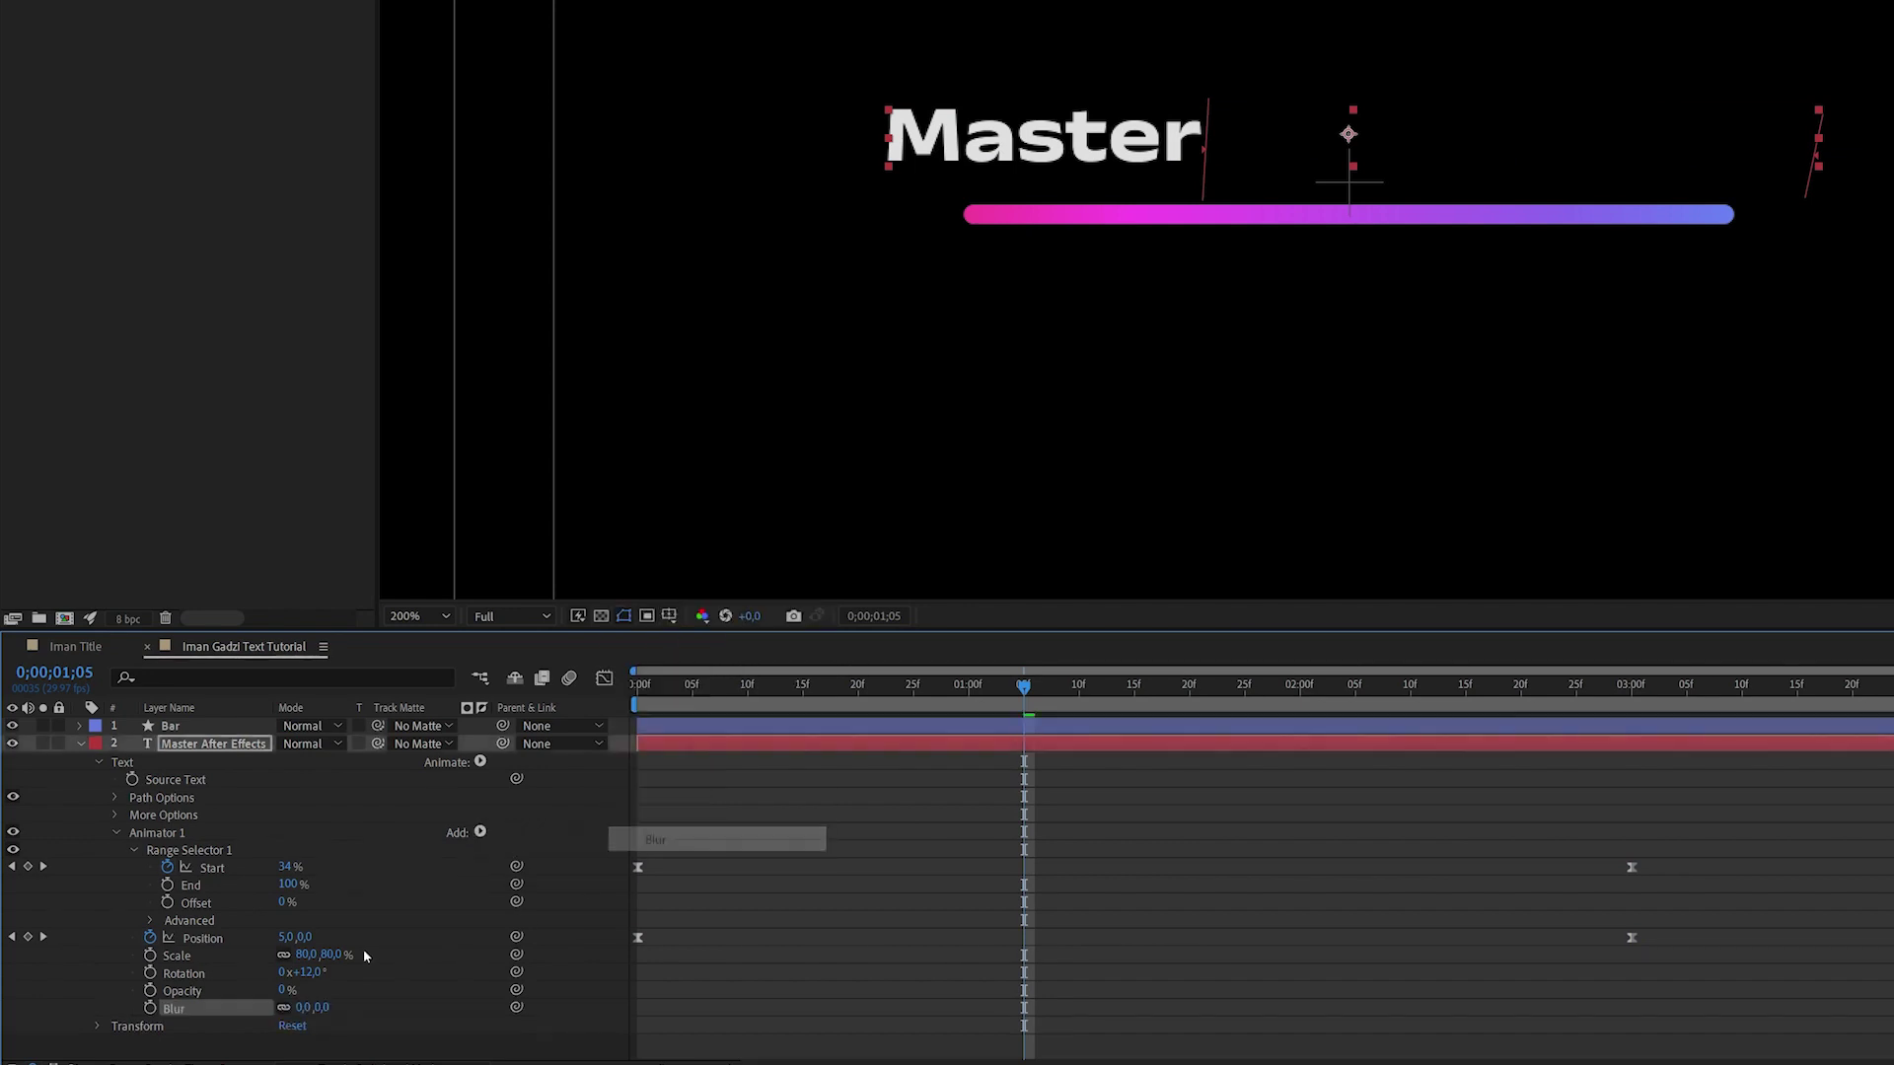
{"action": "left_click", "coordinate": [320, 1008]}
{"action": "type", "text": "50"}
{"action": "key", "text": "Return"}
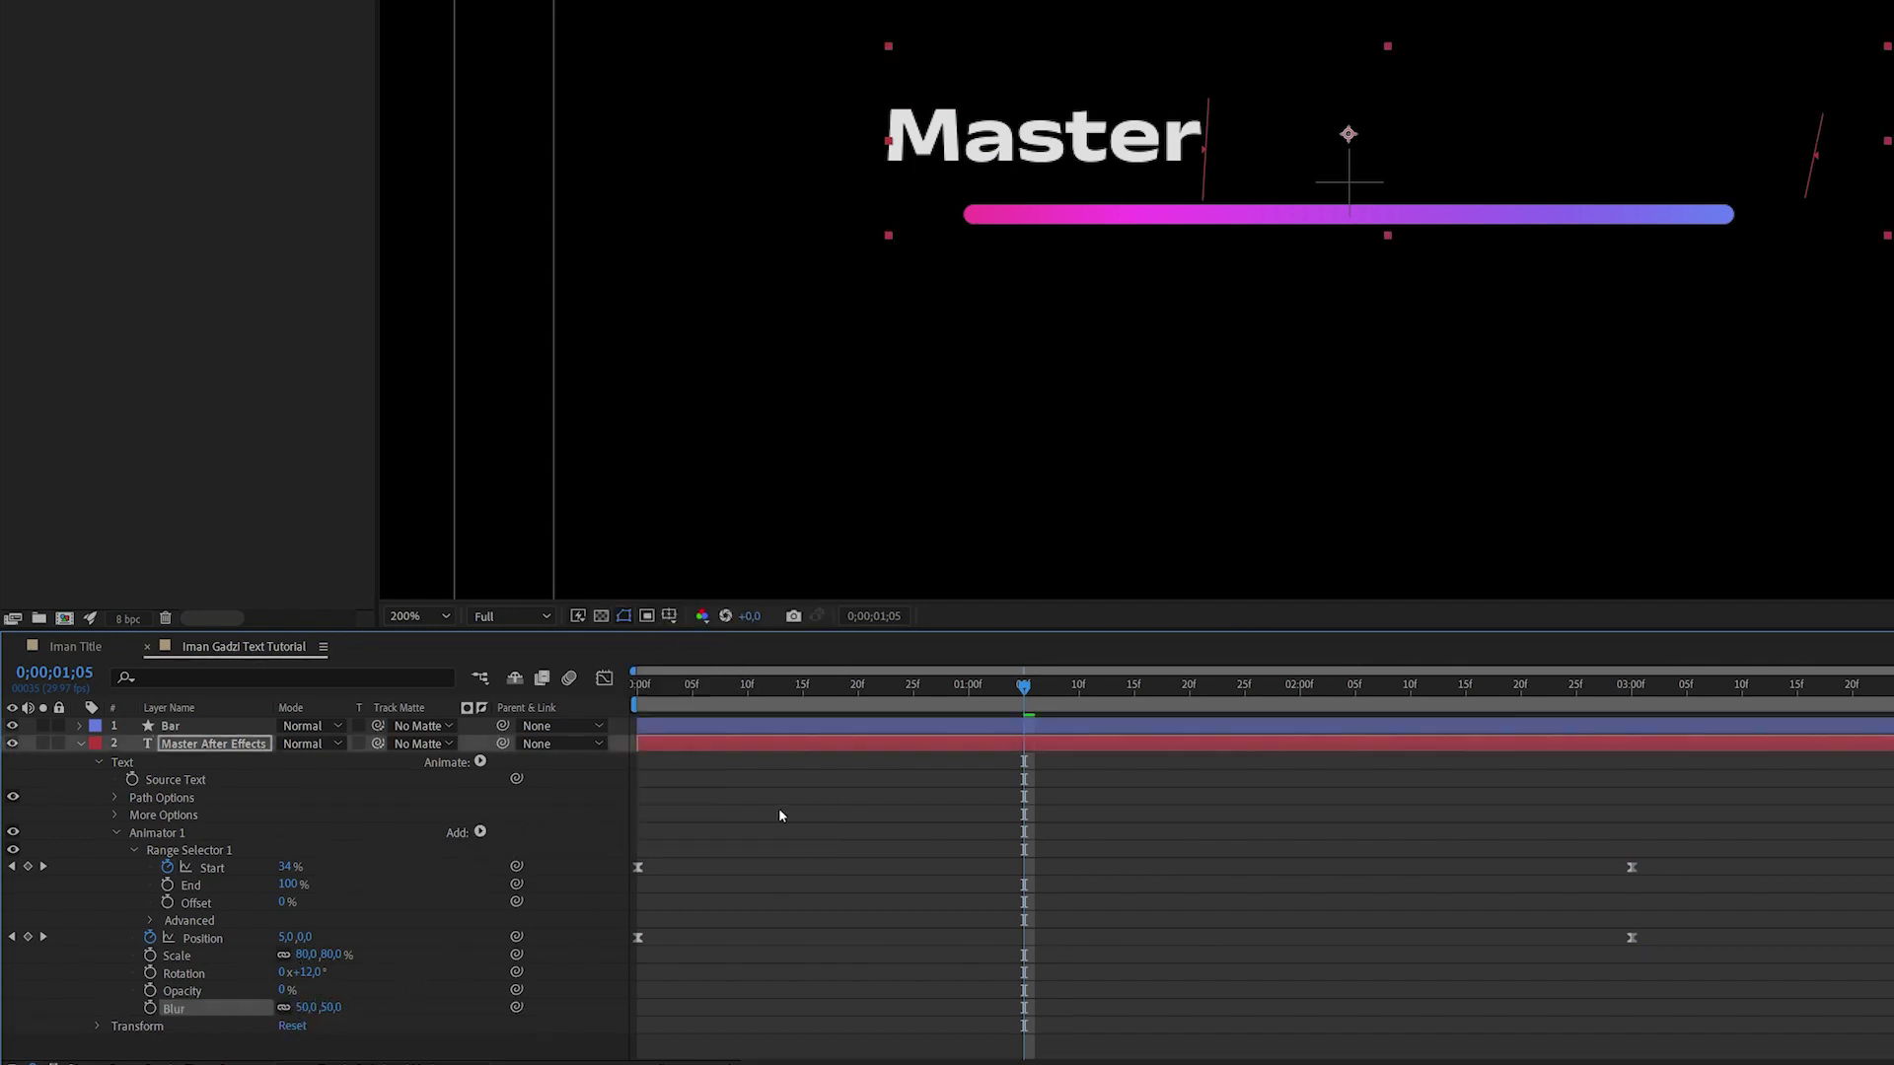
{"action": "left_click_drag", "start_coordinate": [674, 686], "coordinate": [990, 765]}
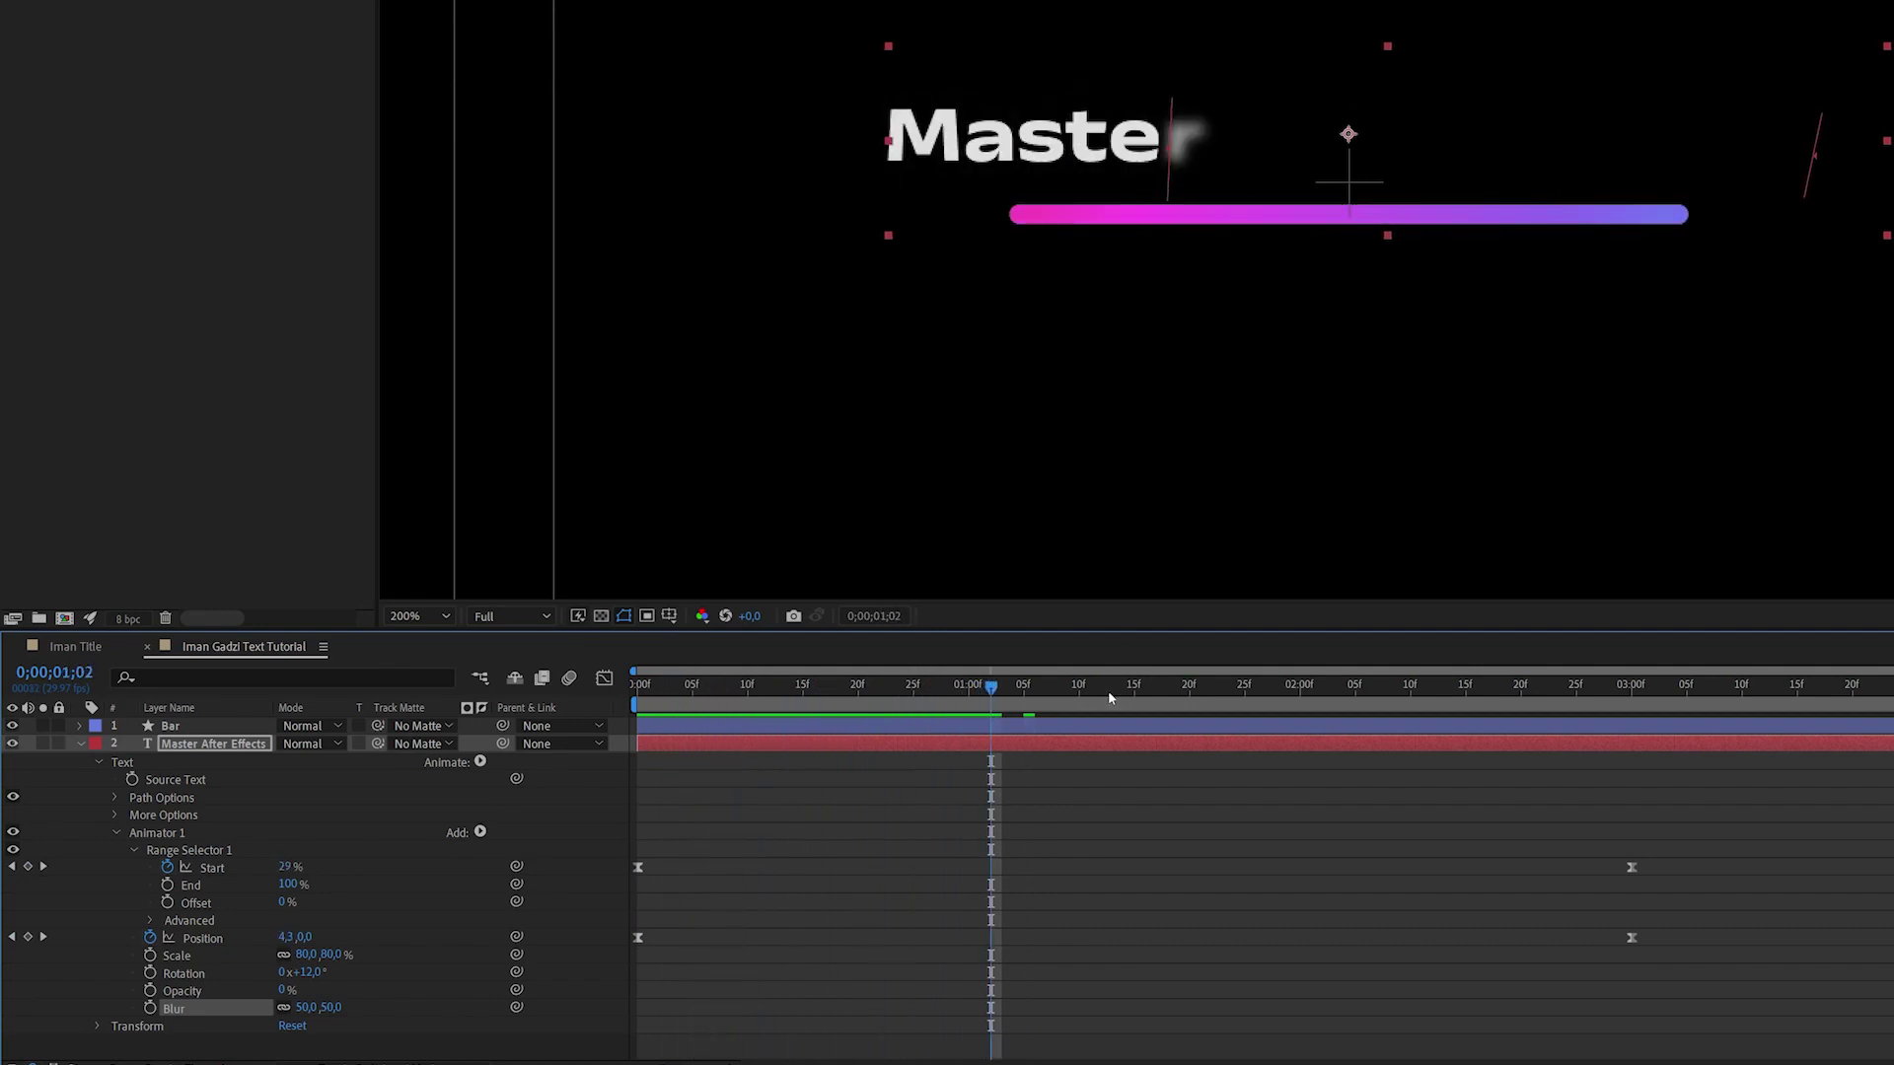
{"action": "key", "text": "space"}
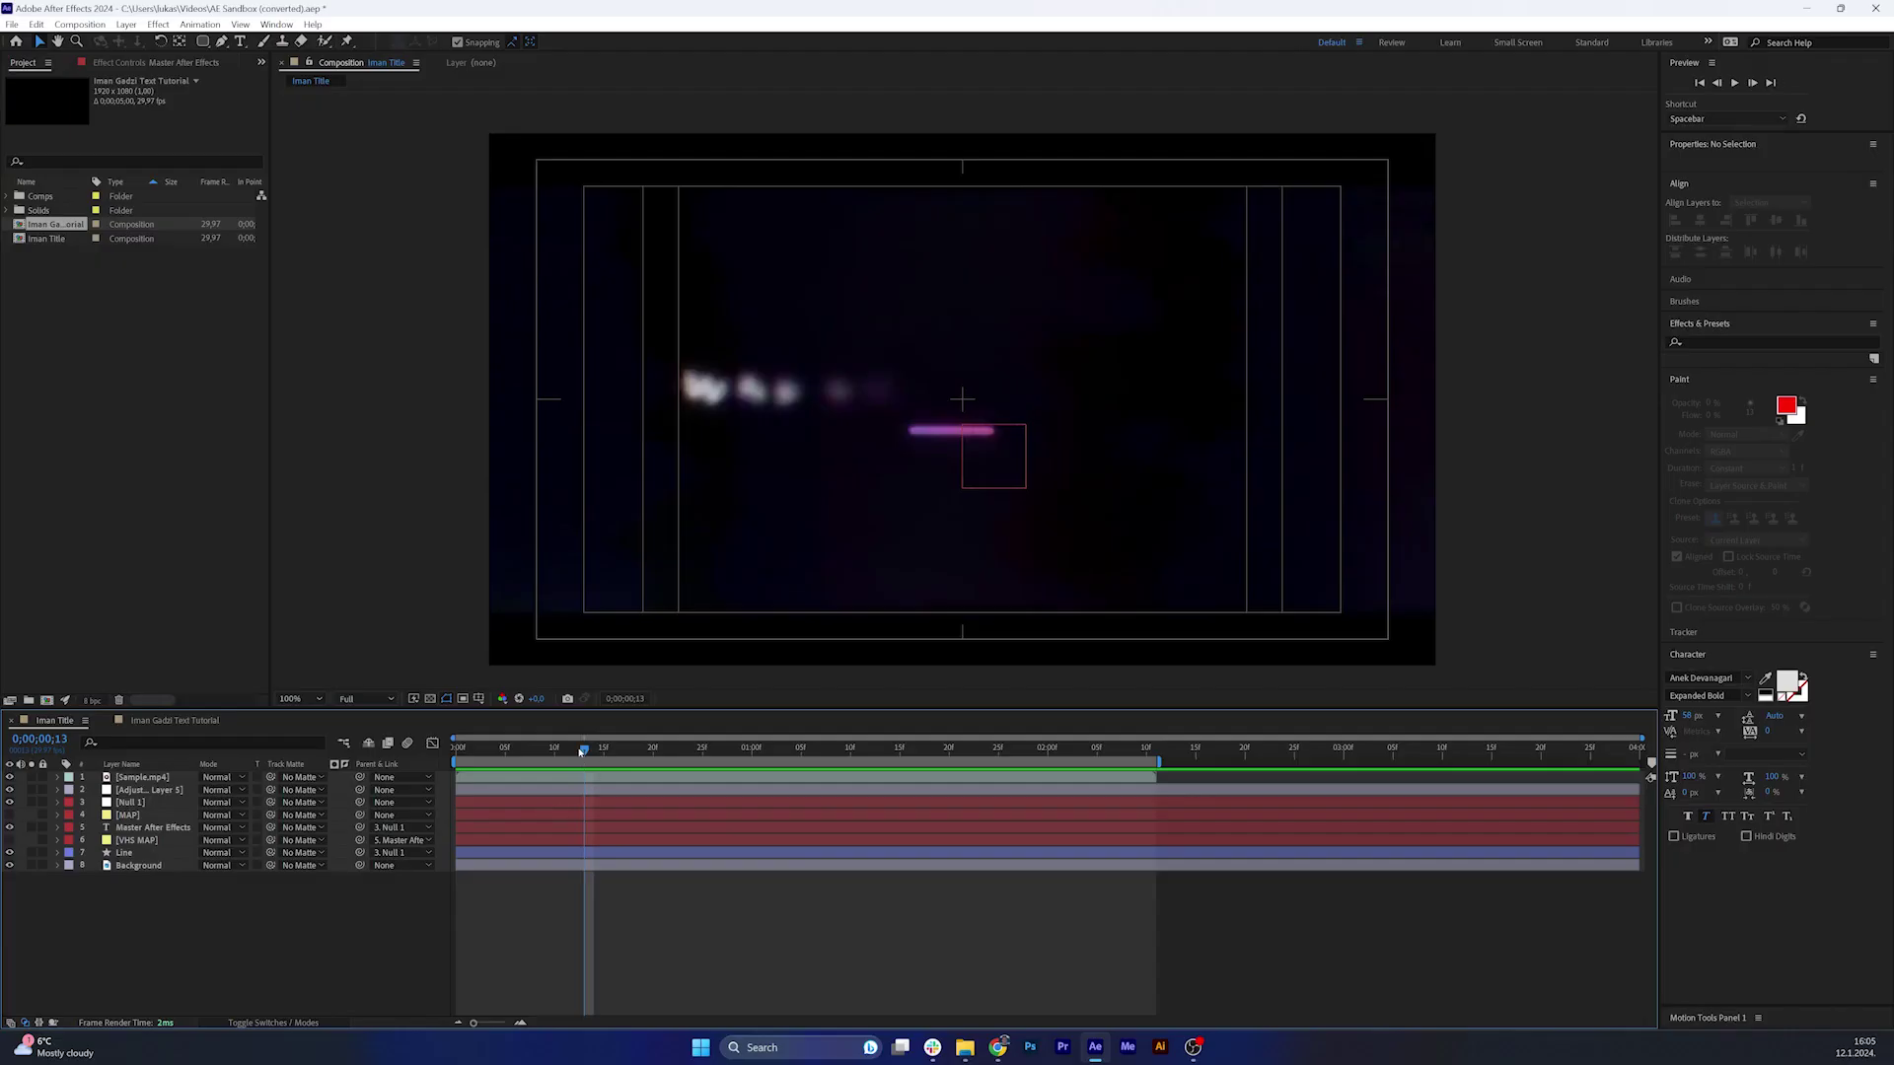
{"action": "left_click_drag", "start_coordinate": [582, 752], "coordinate": [811, 776]}
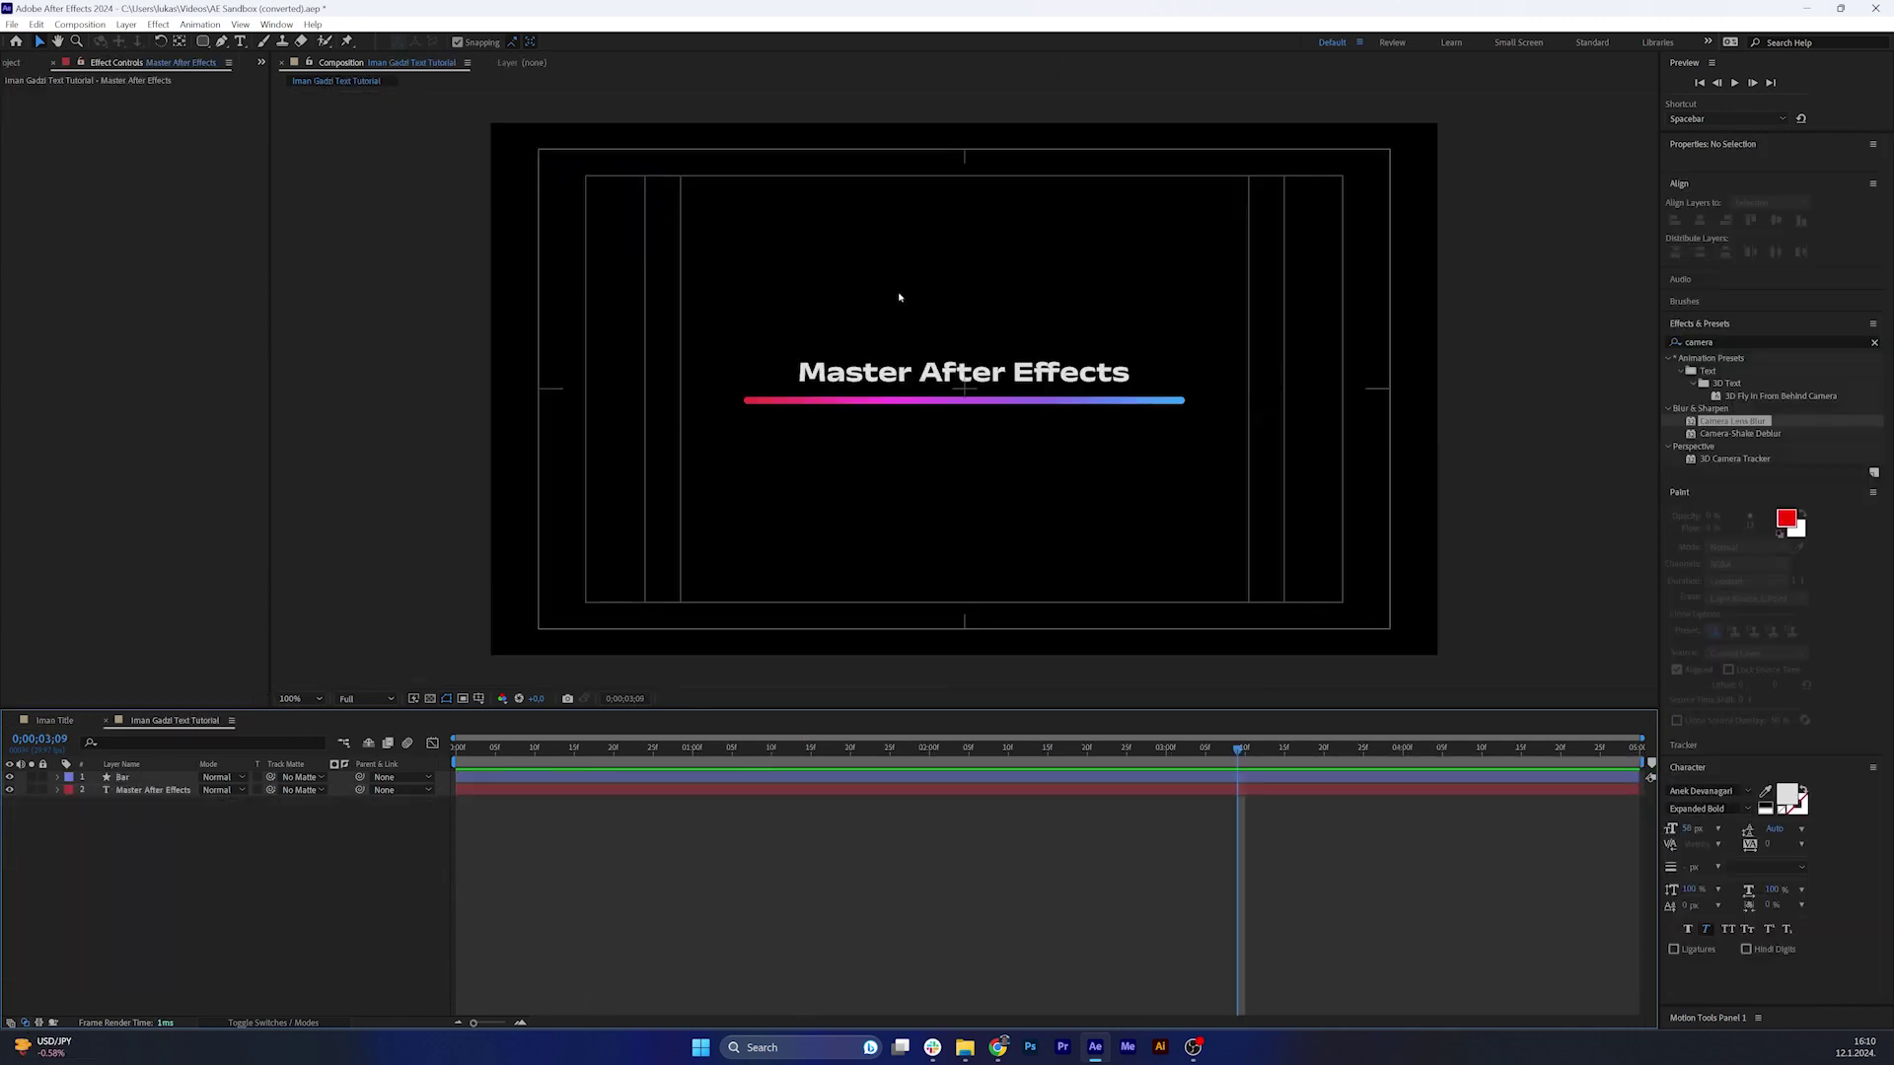
Apply Camera Lens Blur to the Master After Effects text layer and turn off Repeat Edge Pixels.
{"action": "left_click", "coordinate": [146, 792]}
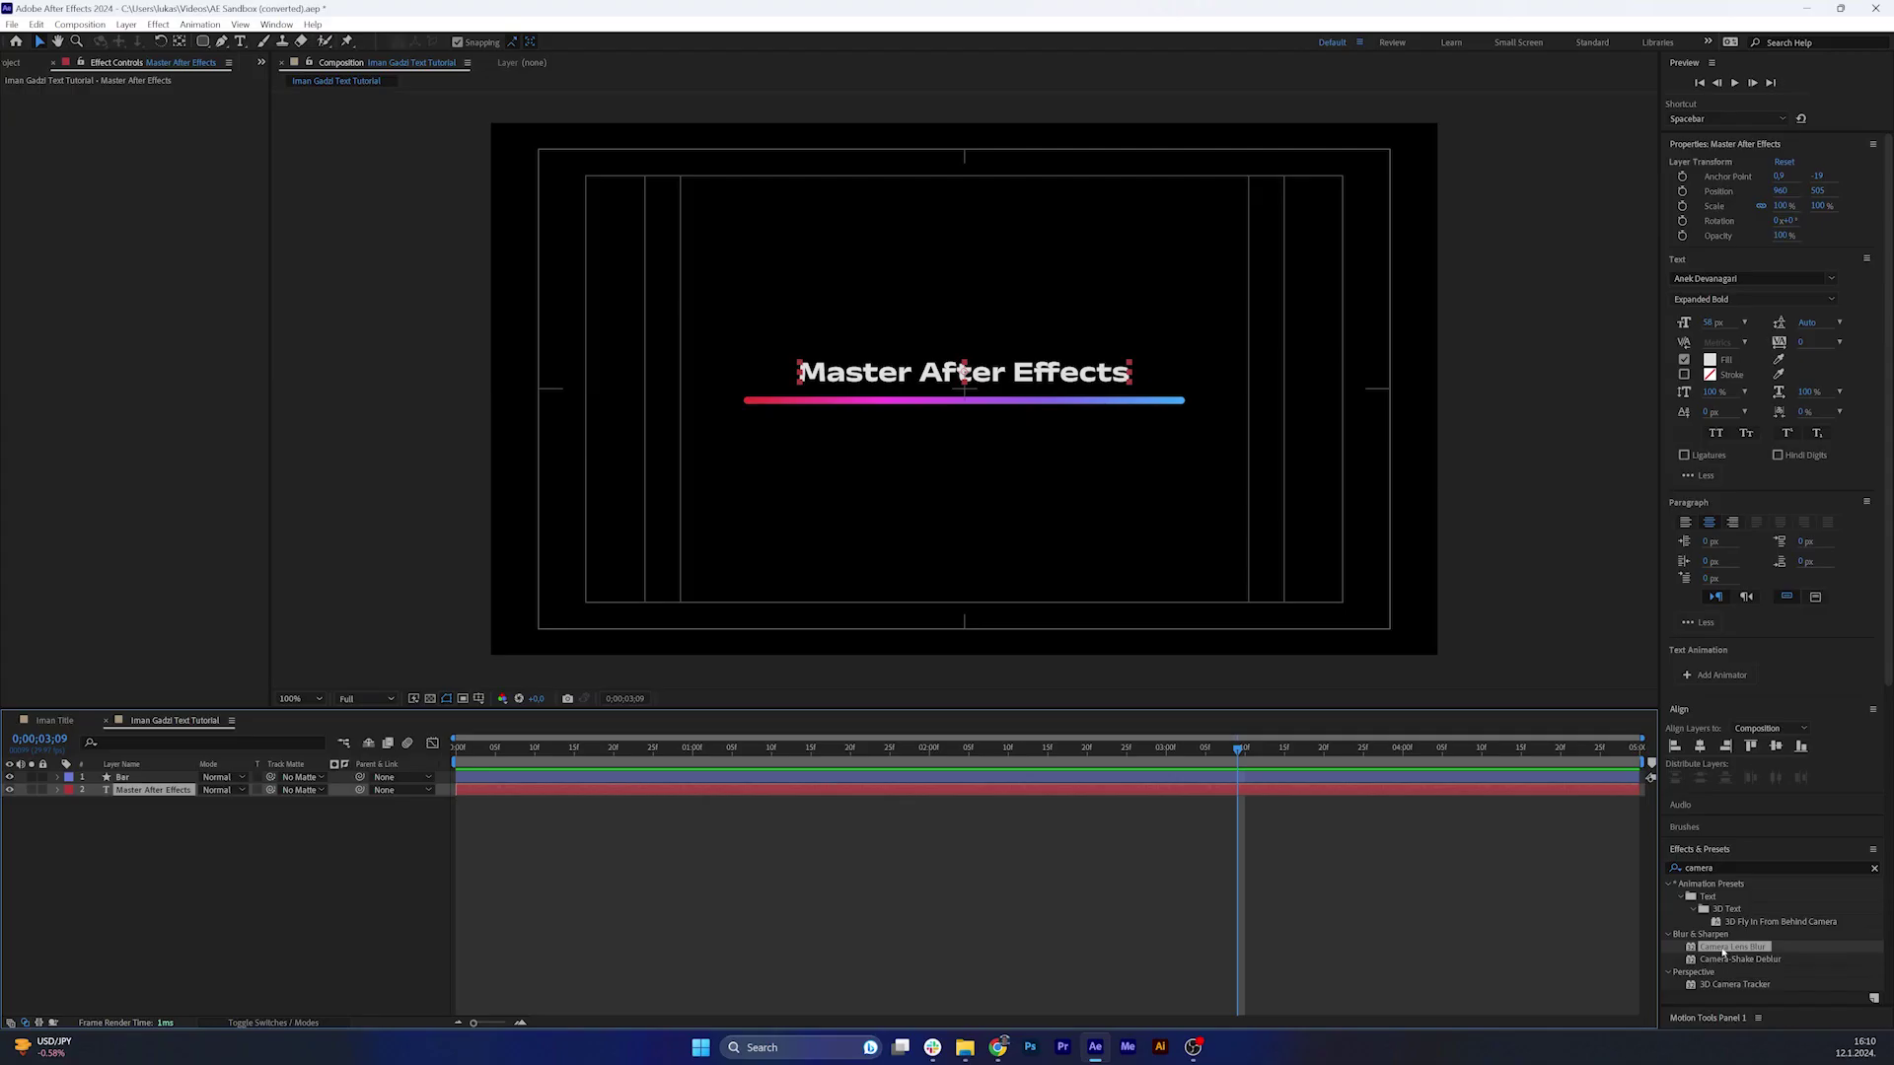
{"action": "left_click_drag", "start_coordinate": [1559, 898], "coordinate": [704, 450]}
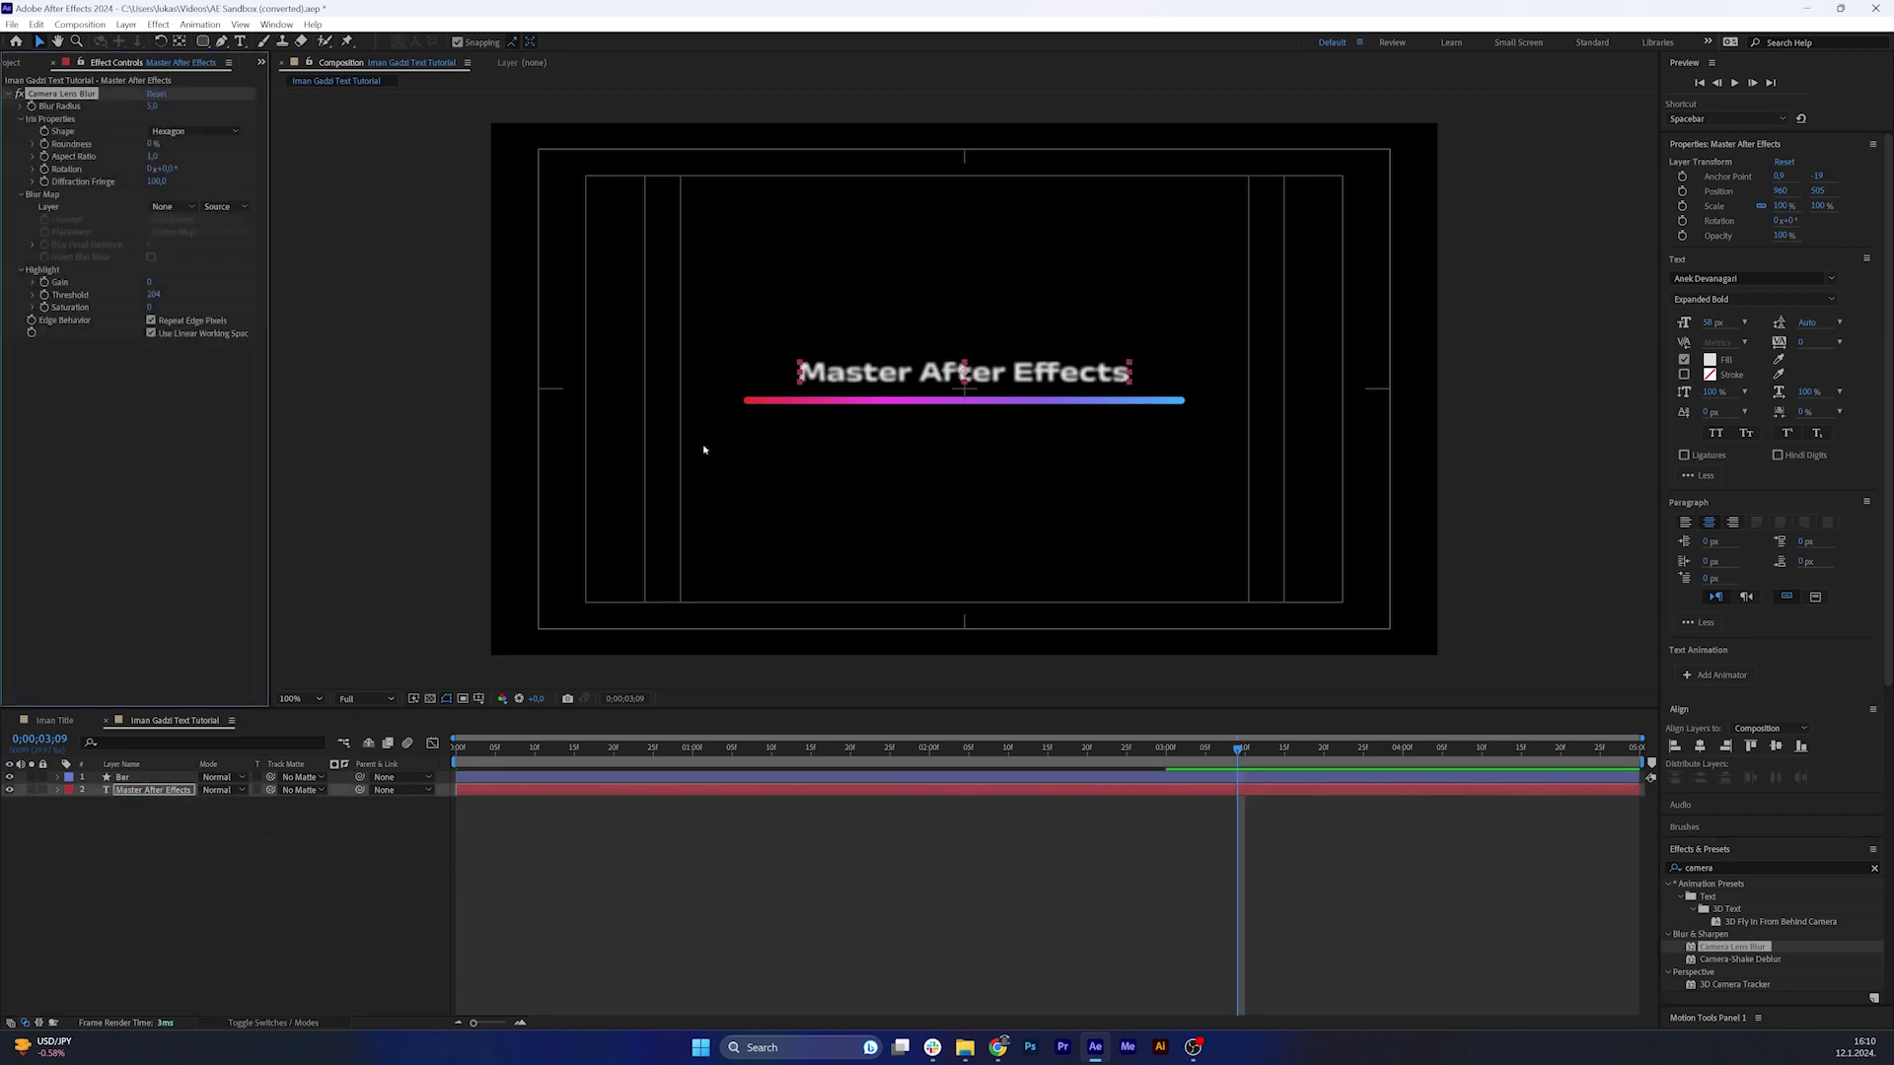
{"action": "scroll", "coordinate": [312, 335], "scroll_direction": "up", "scroll_amount": 1}
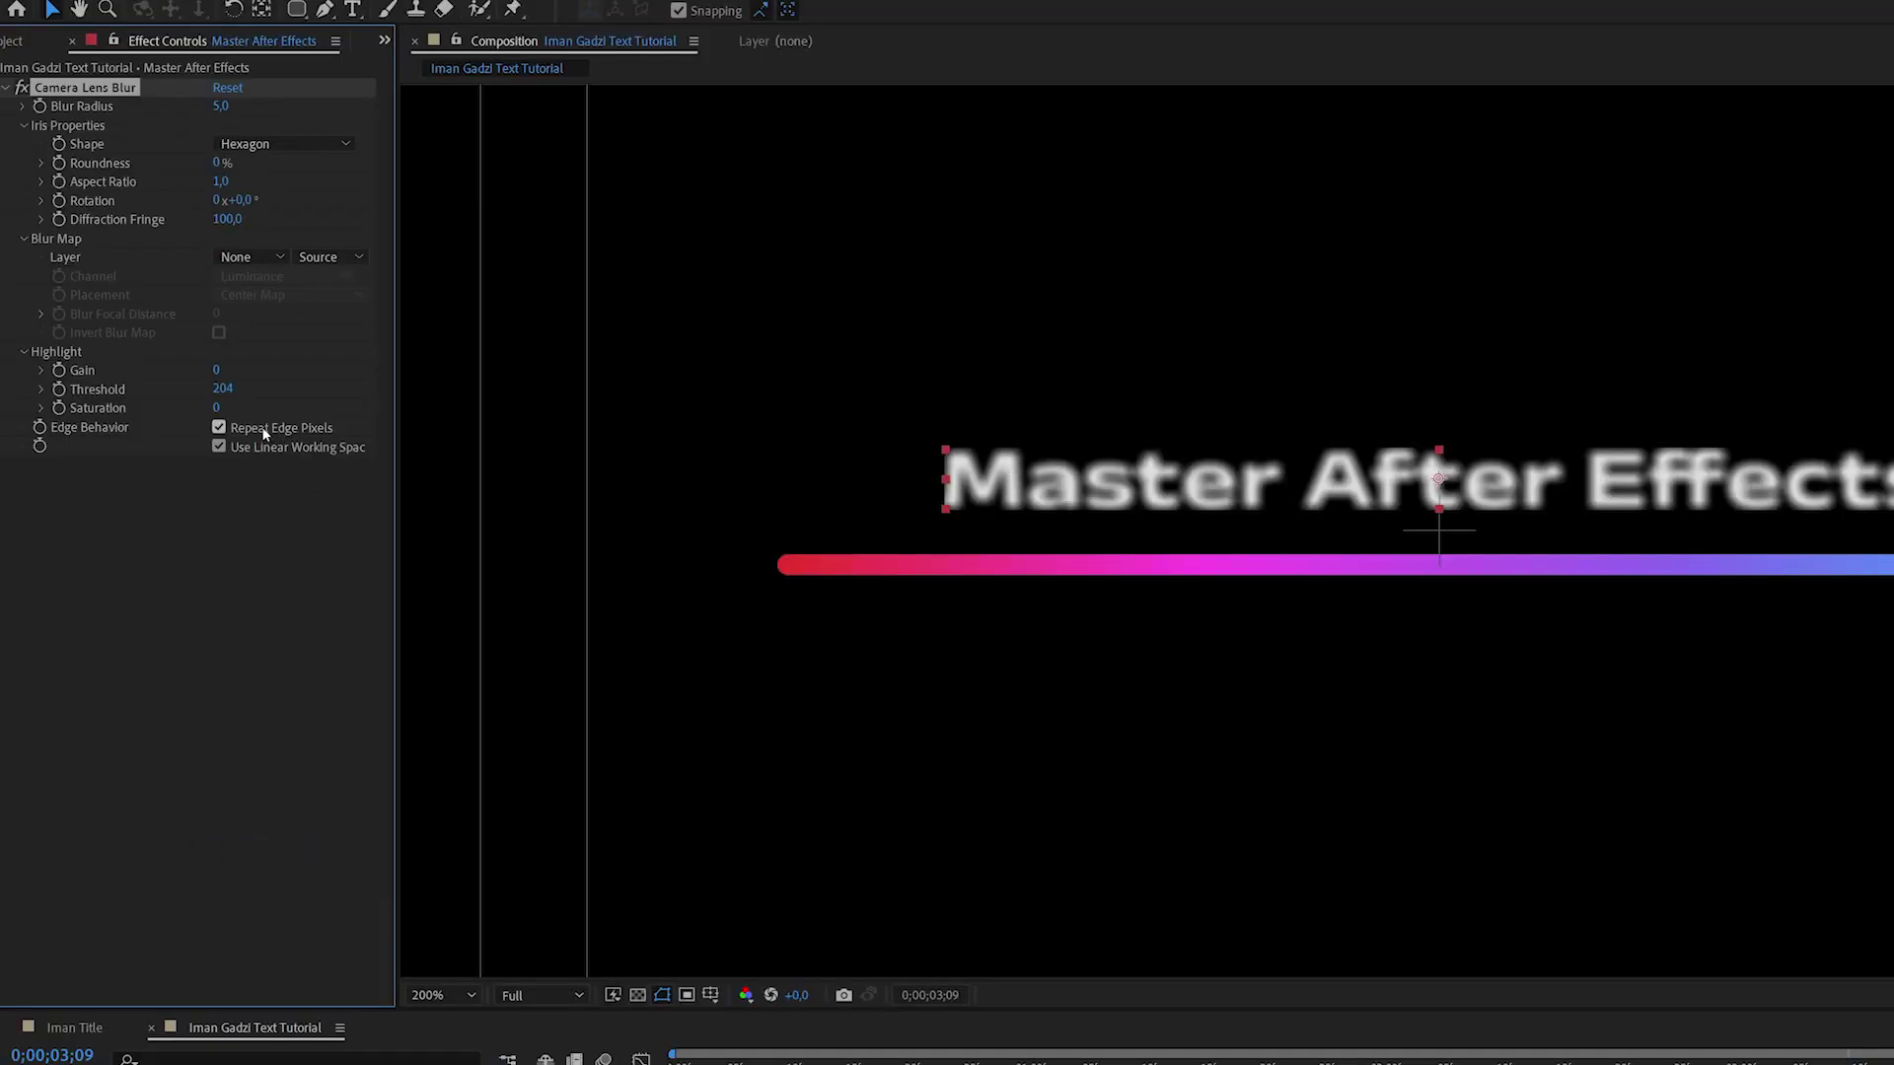
{"action": "key", "text": "period"}
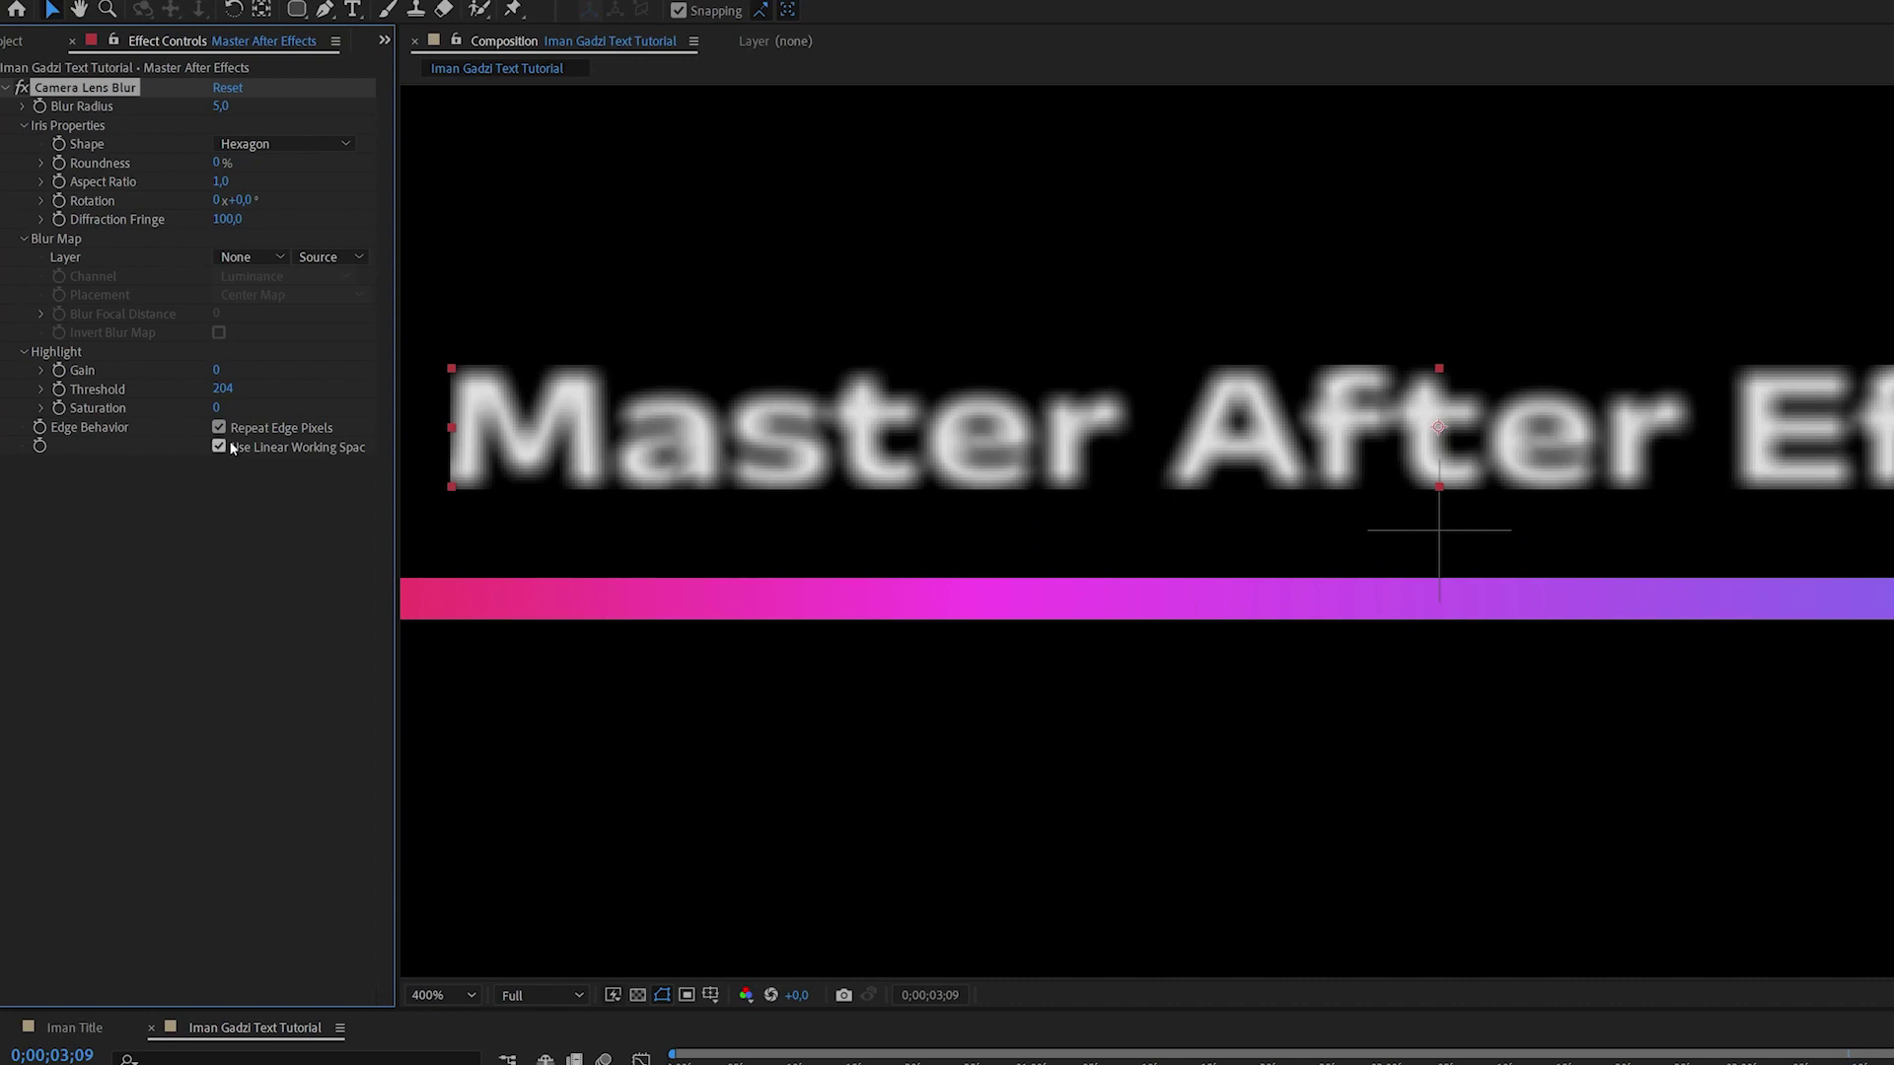
{"action": "left_click", "coordinate": [269, 429]}
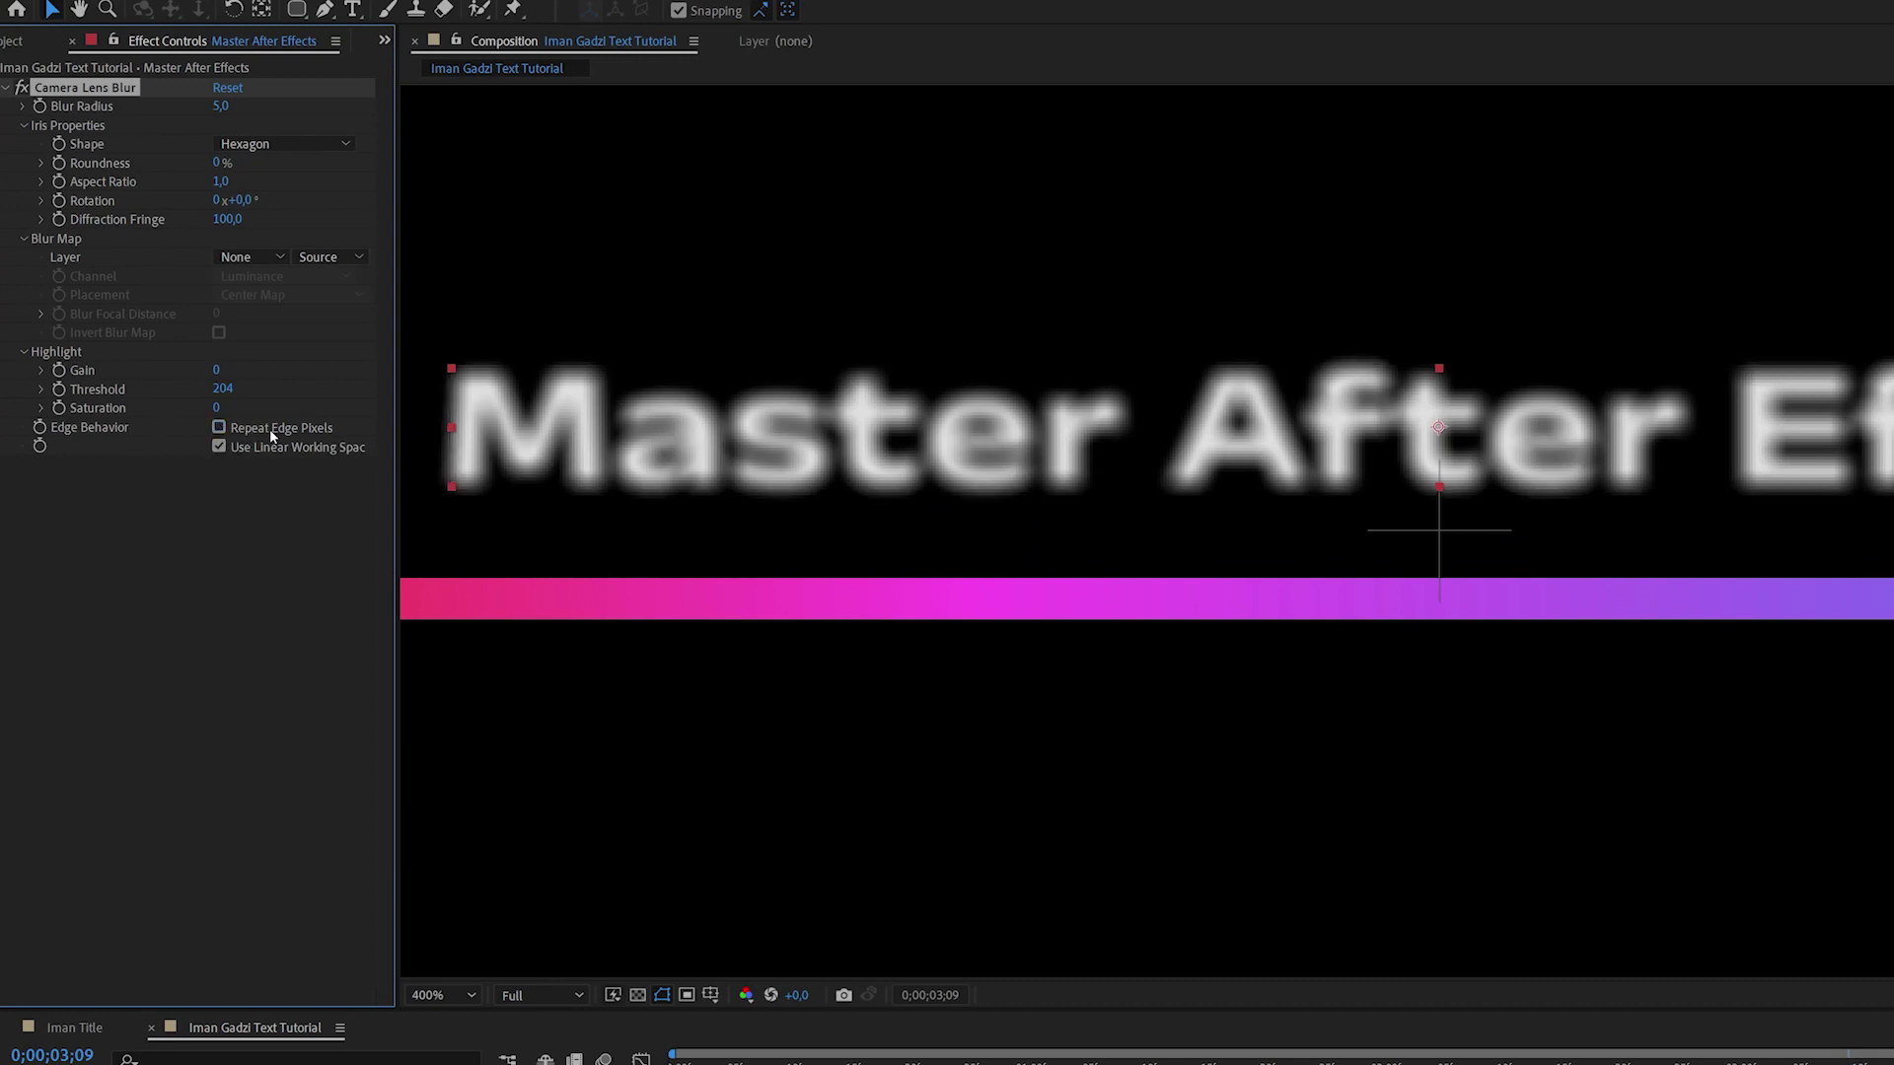
{"action": "key", "text": "comma"}
{"action": "key", "text": "comma"}
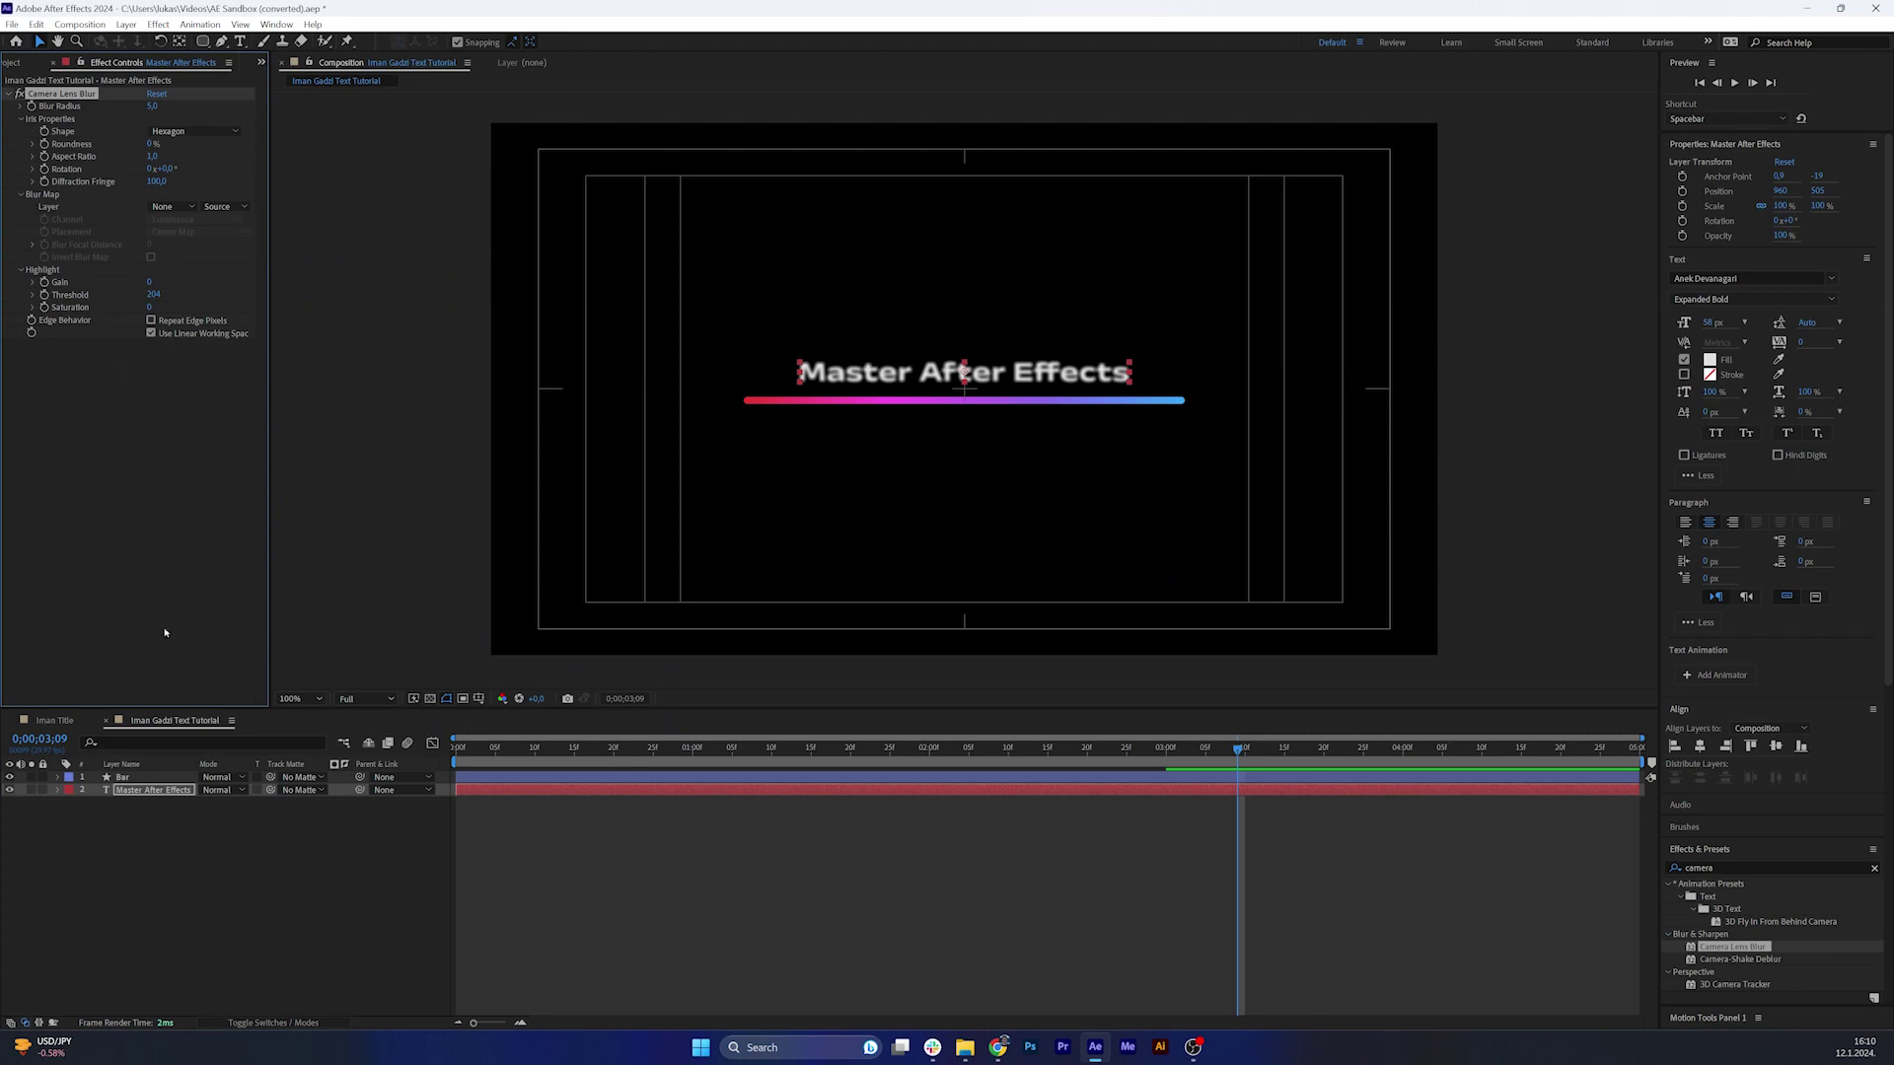
Create a black 1920 x 1080 solid layer named "Blur map".
{"action": "right_click", "coordinate": [230, 840]}
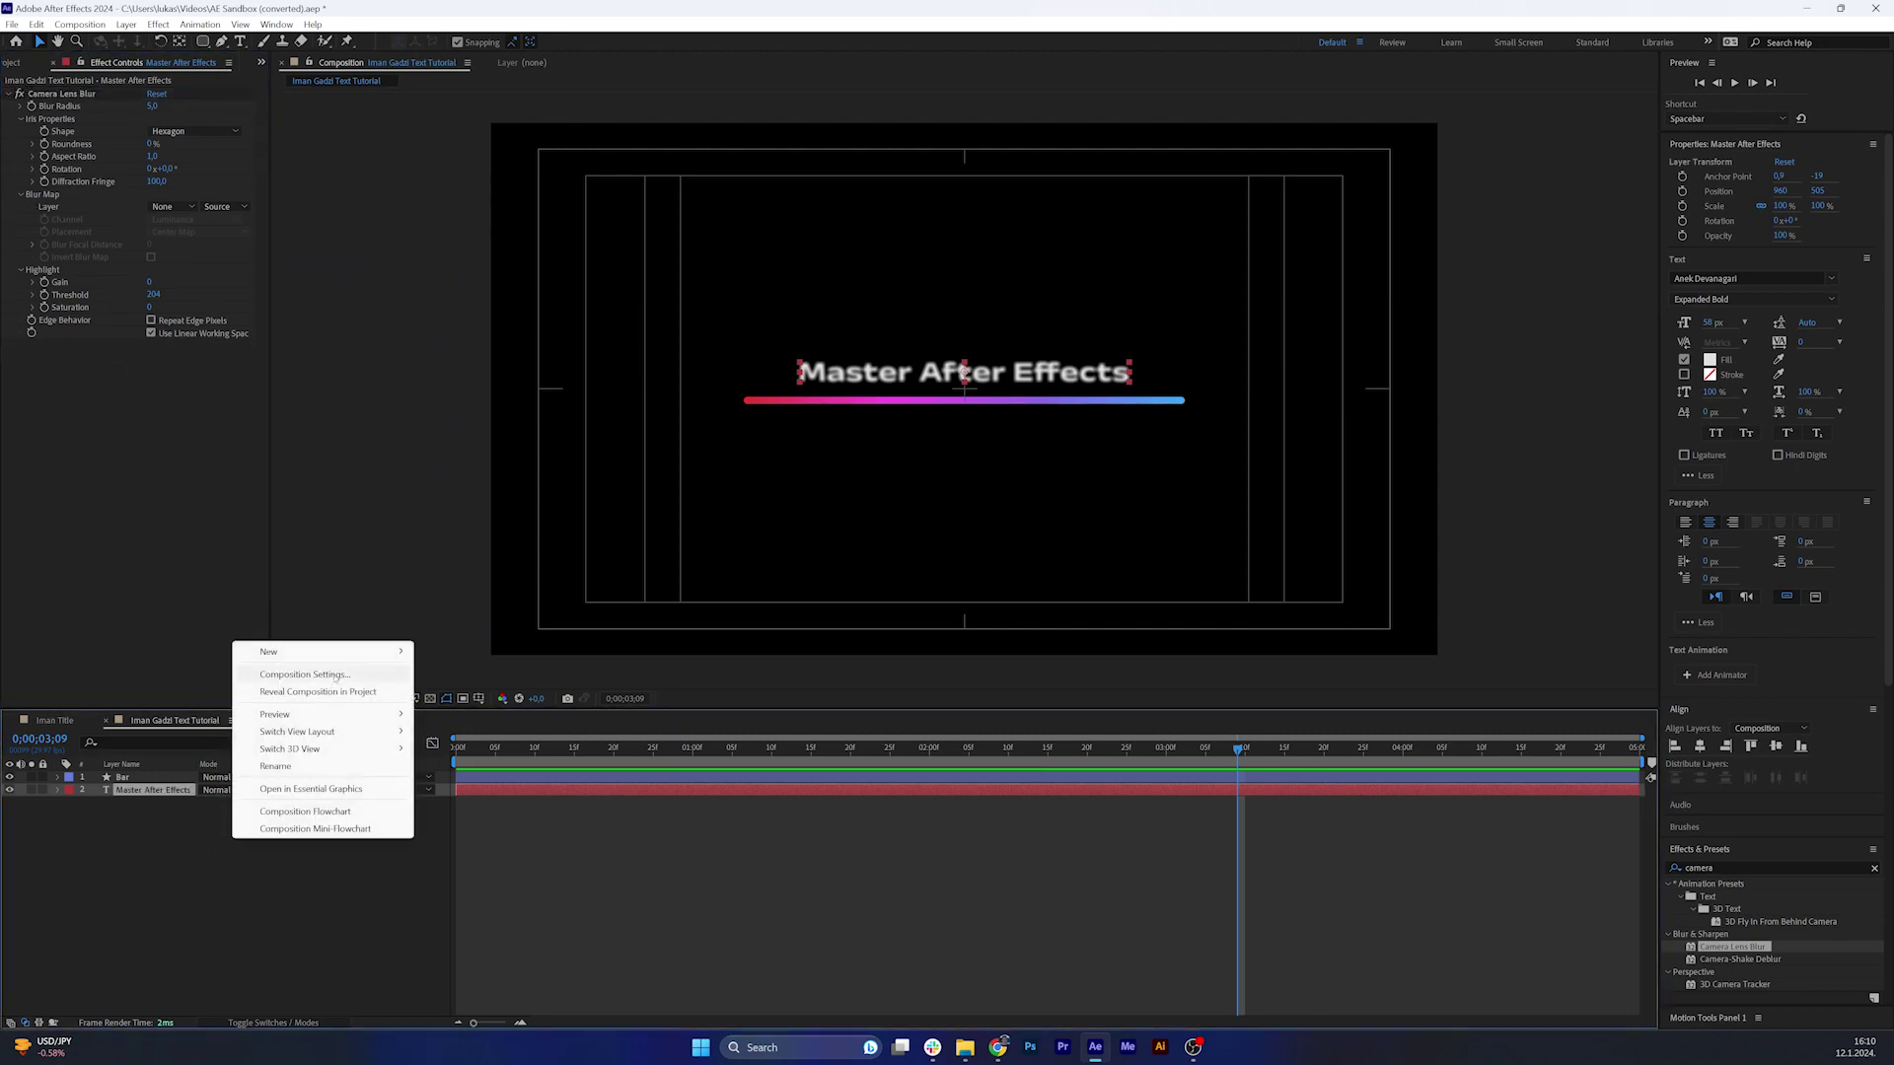
{"action": "mouse_move", "coordinate": [345, 653]}
{"action": "left_click", "coordinate": [450, 691]}
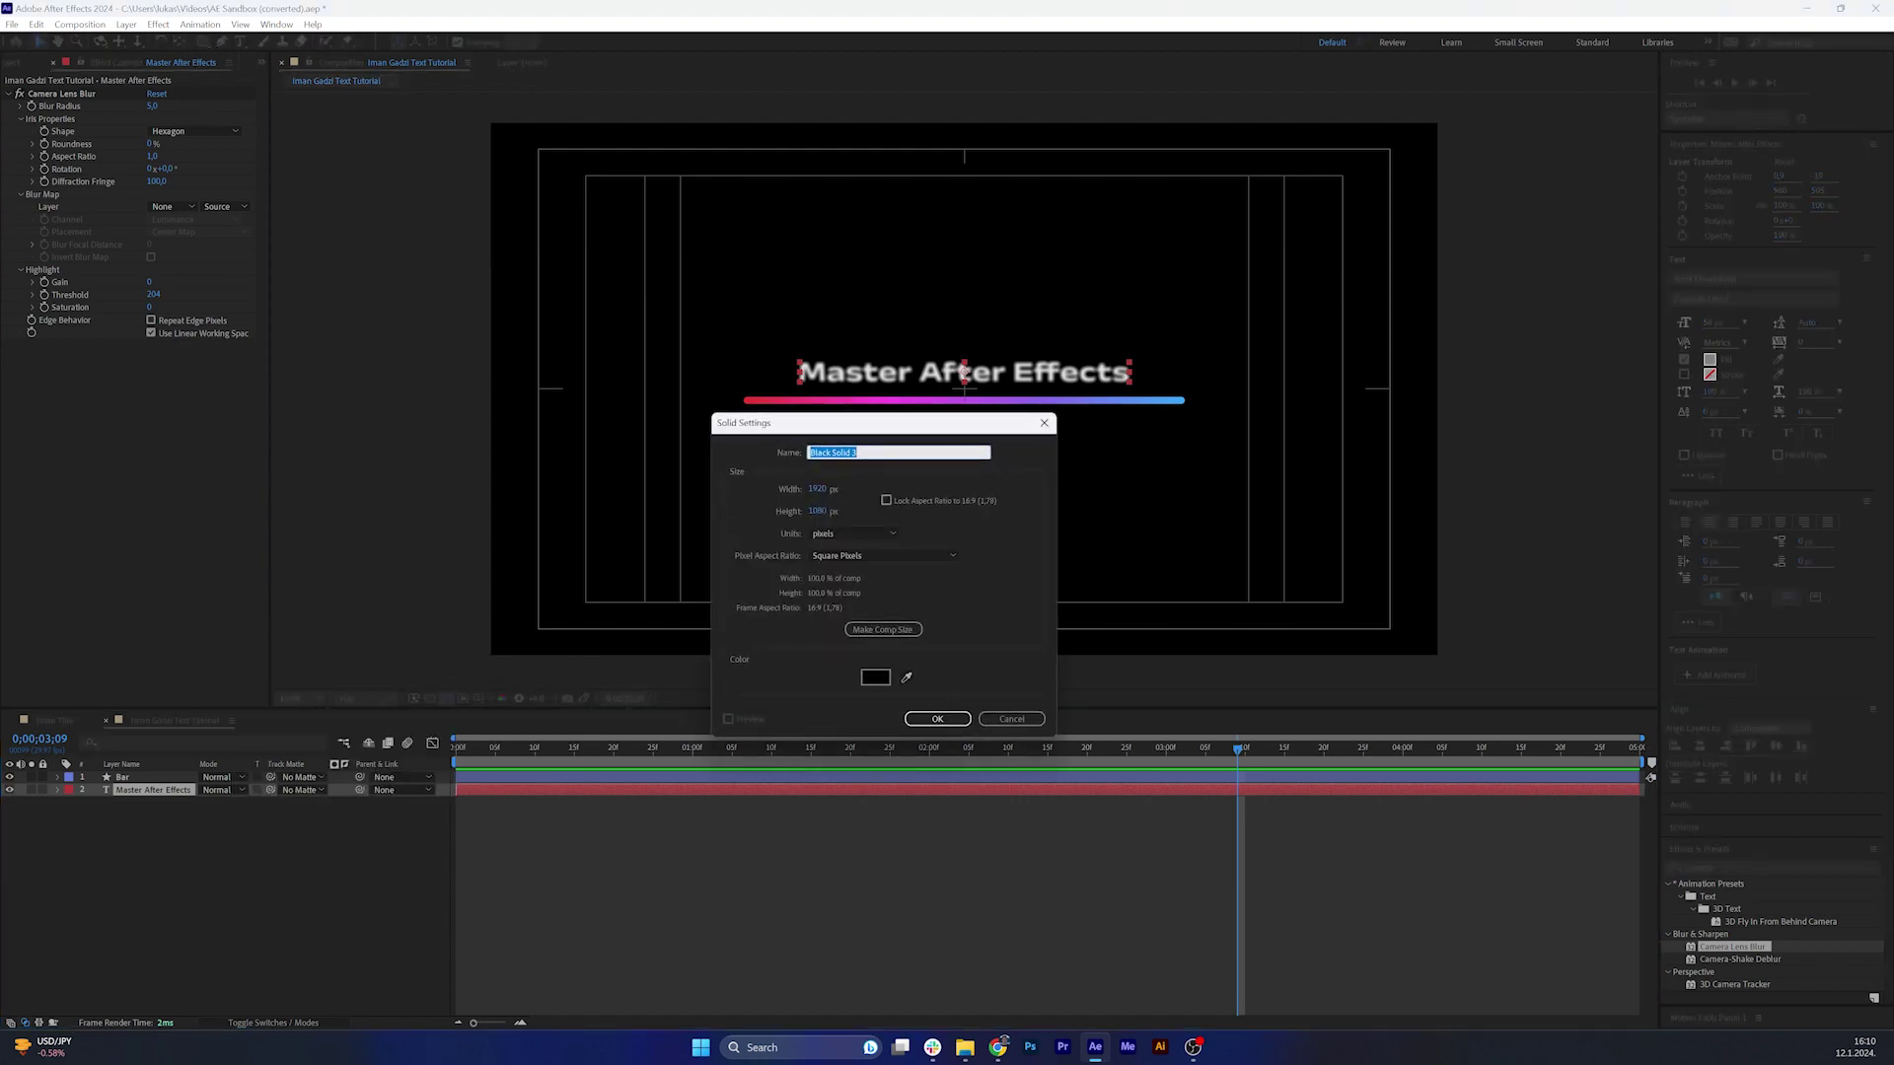
{"action": "type", "text": "Blur m"}
{"action": "key", "text": "Return"}
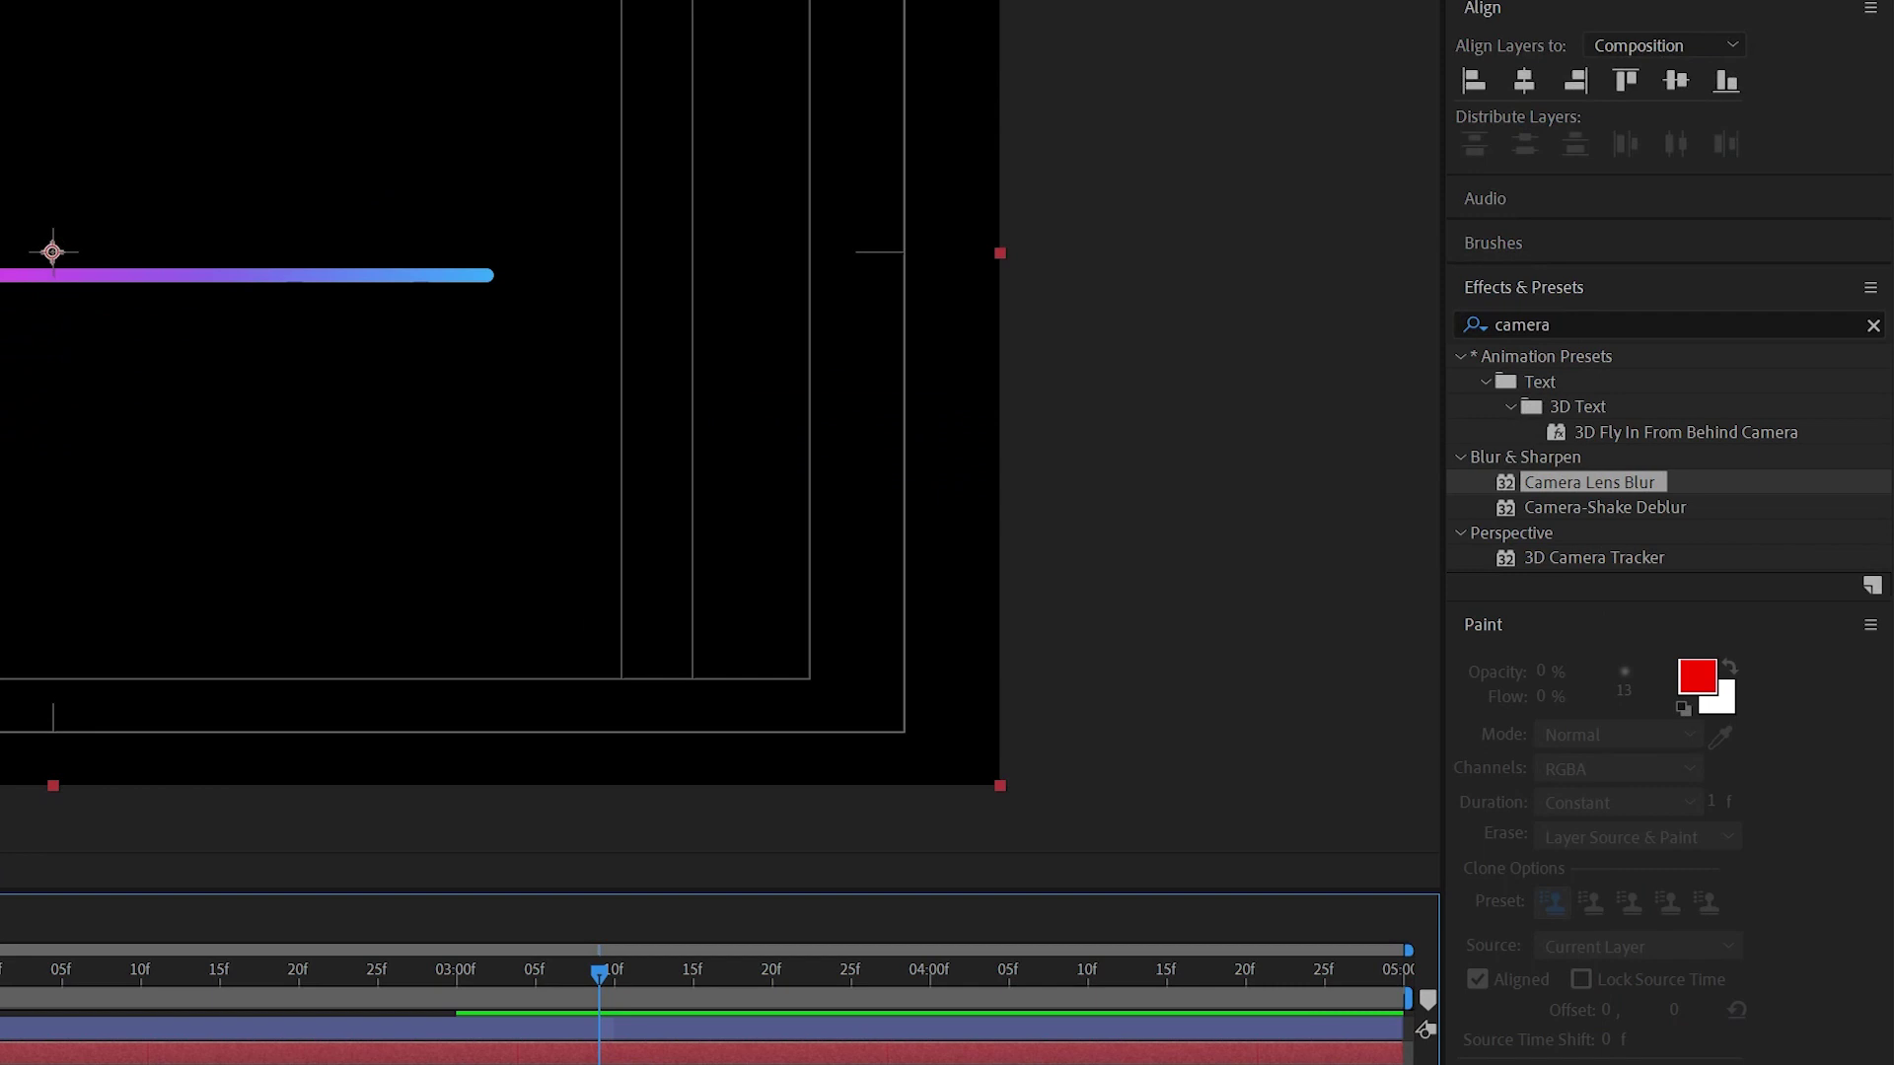
Find the Gradient Ramp effect and apply it to the Blur map solid.
{"action": "left_click", "coordinate": [1574, 324]}
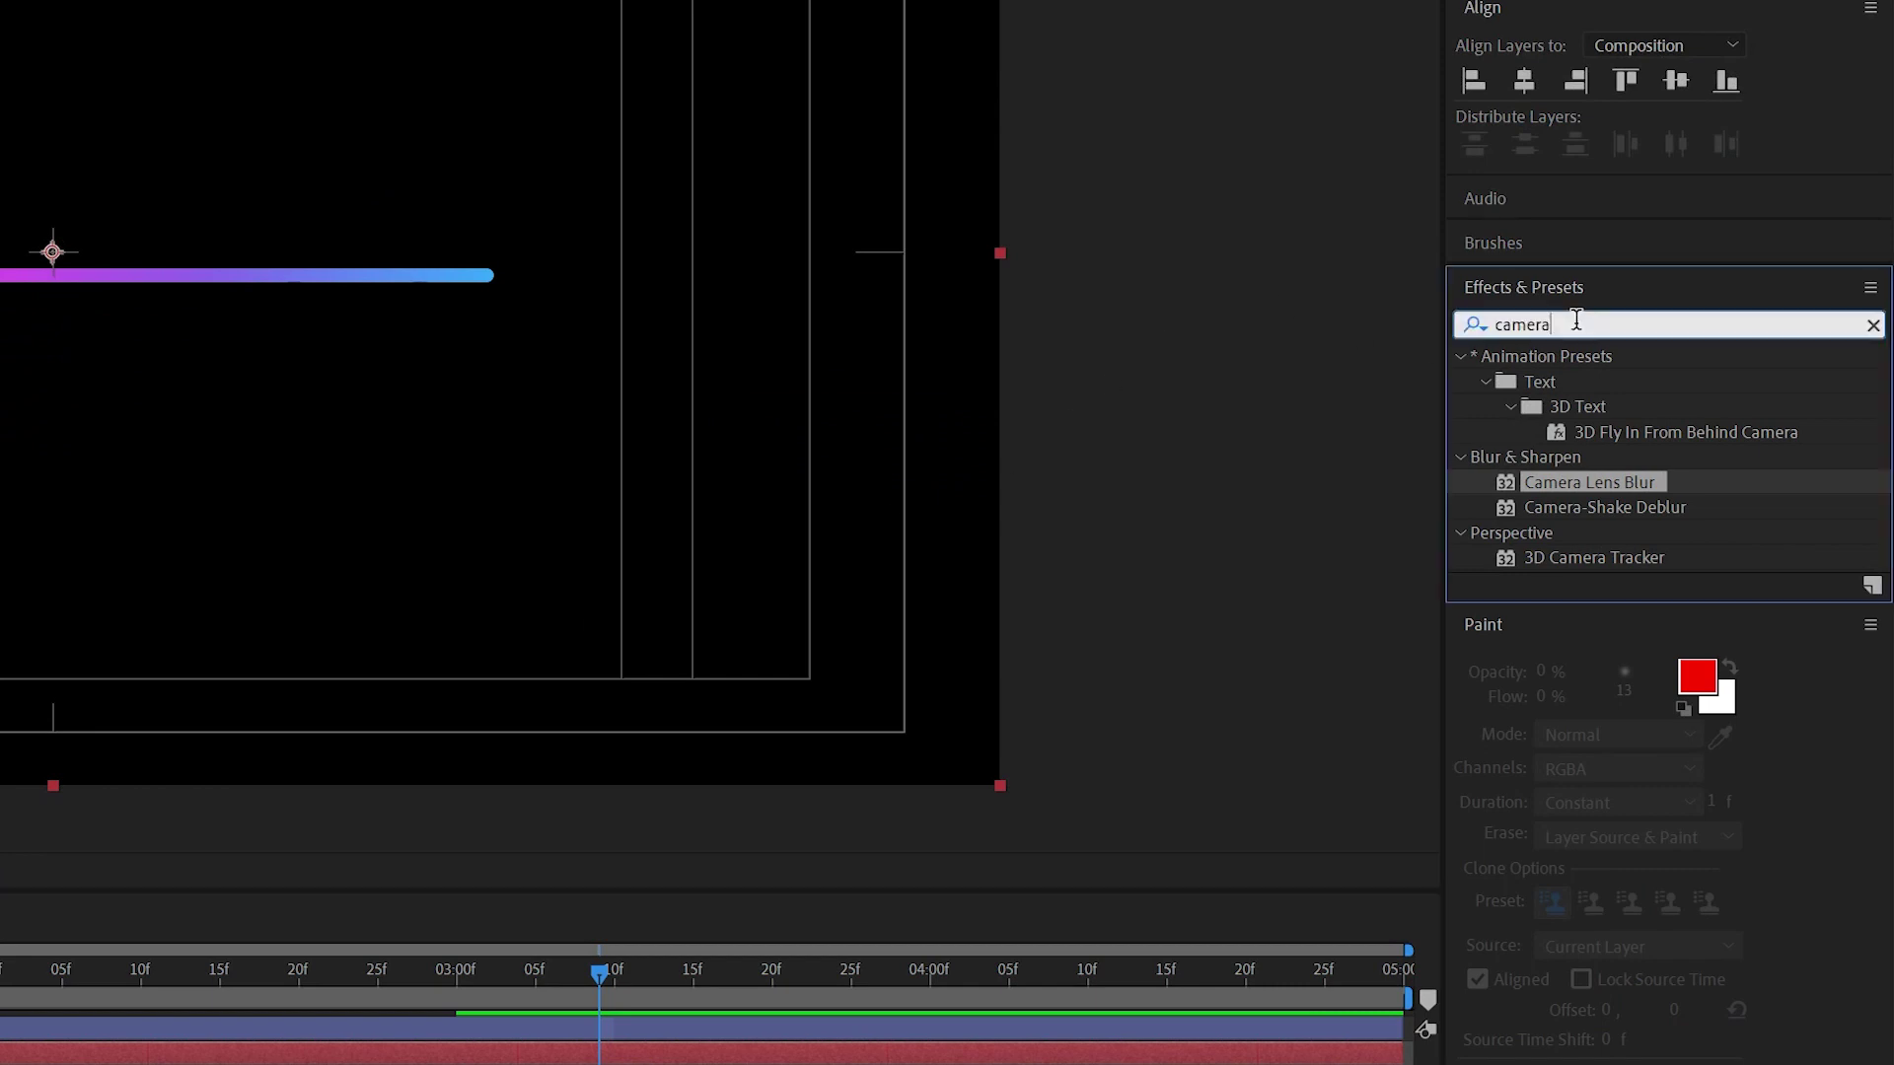
{"action": "double_click", "coordinate": [1574, 324]}
{"action": "type", "text": "gradient ramp"}
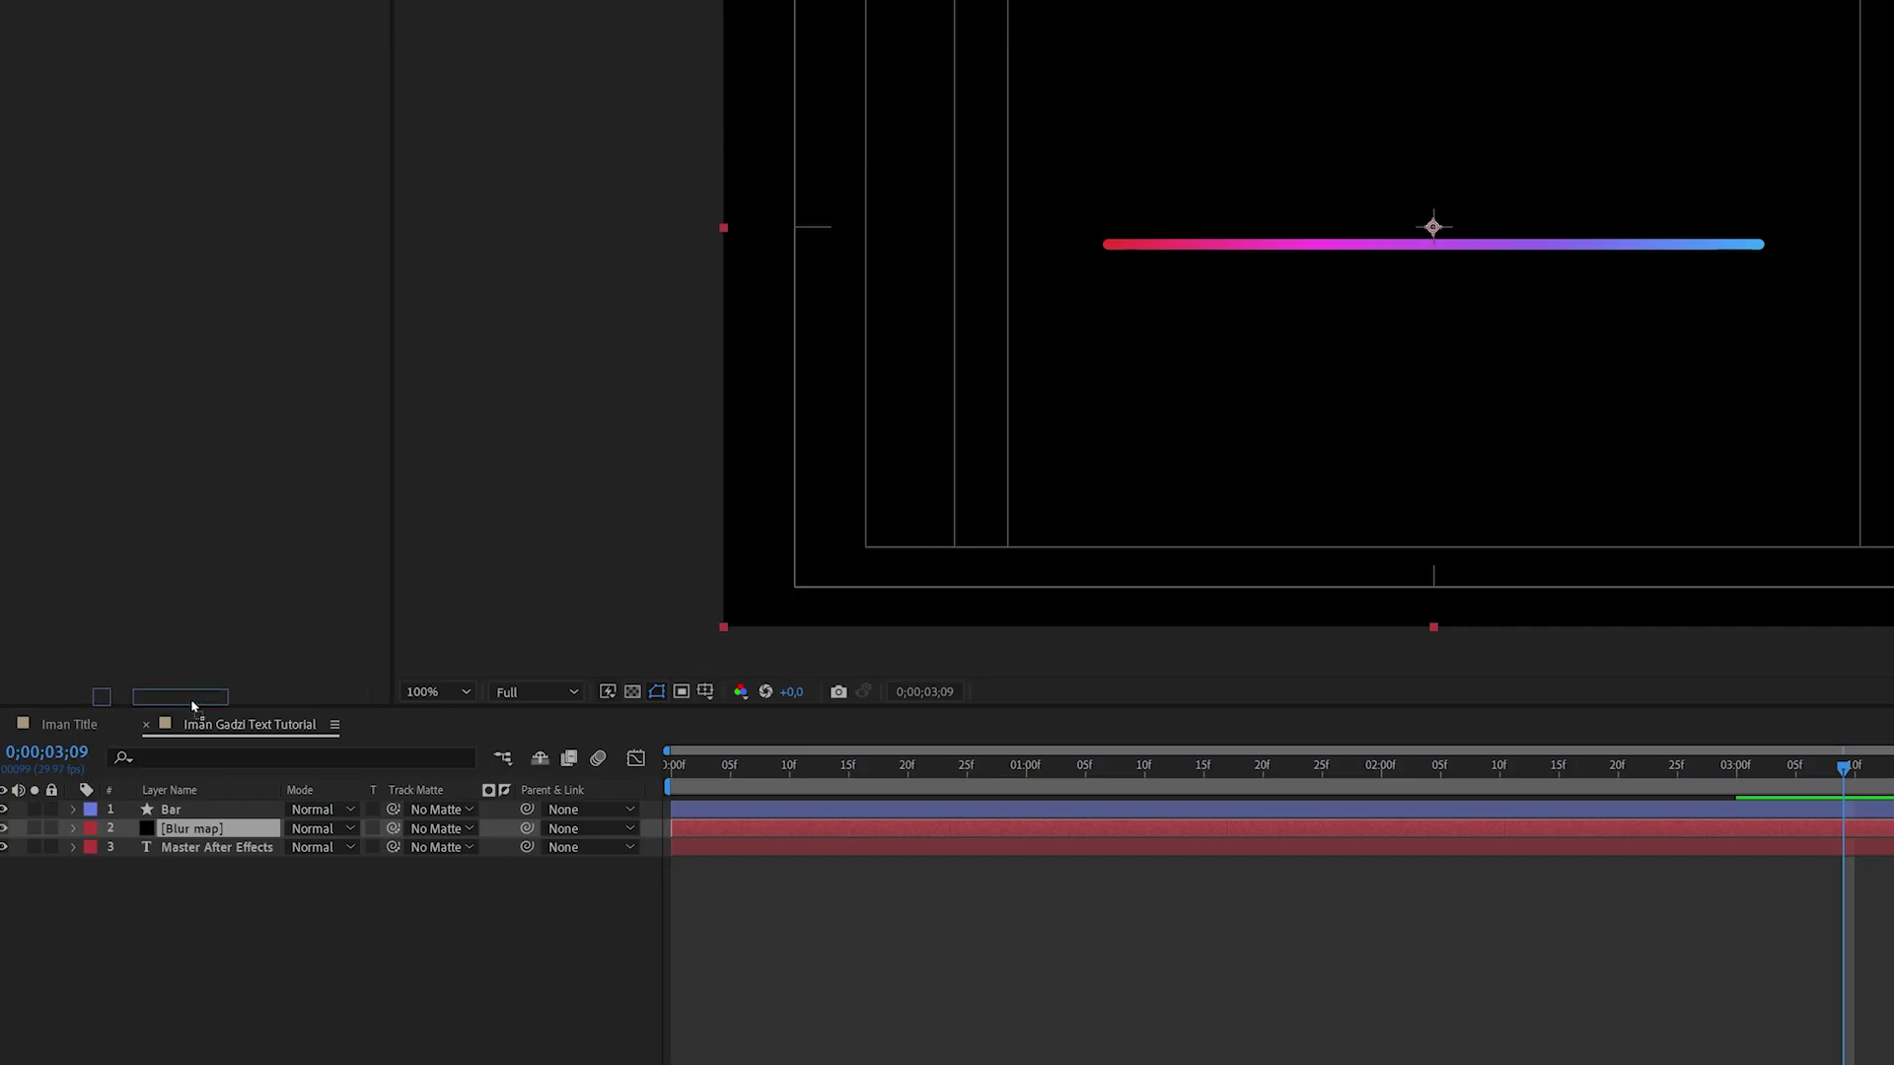
{"action": "left_click_drag", "start_coordinate": [192, 706], "coordinate": [190, 828]}
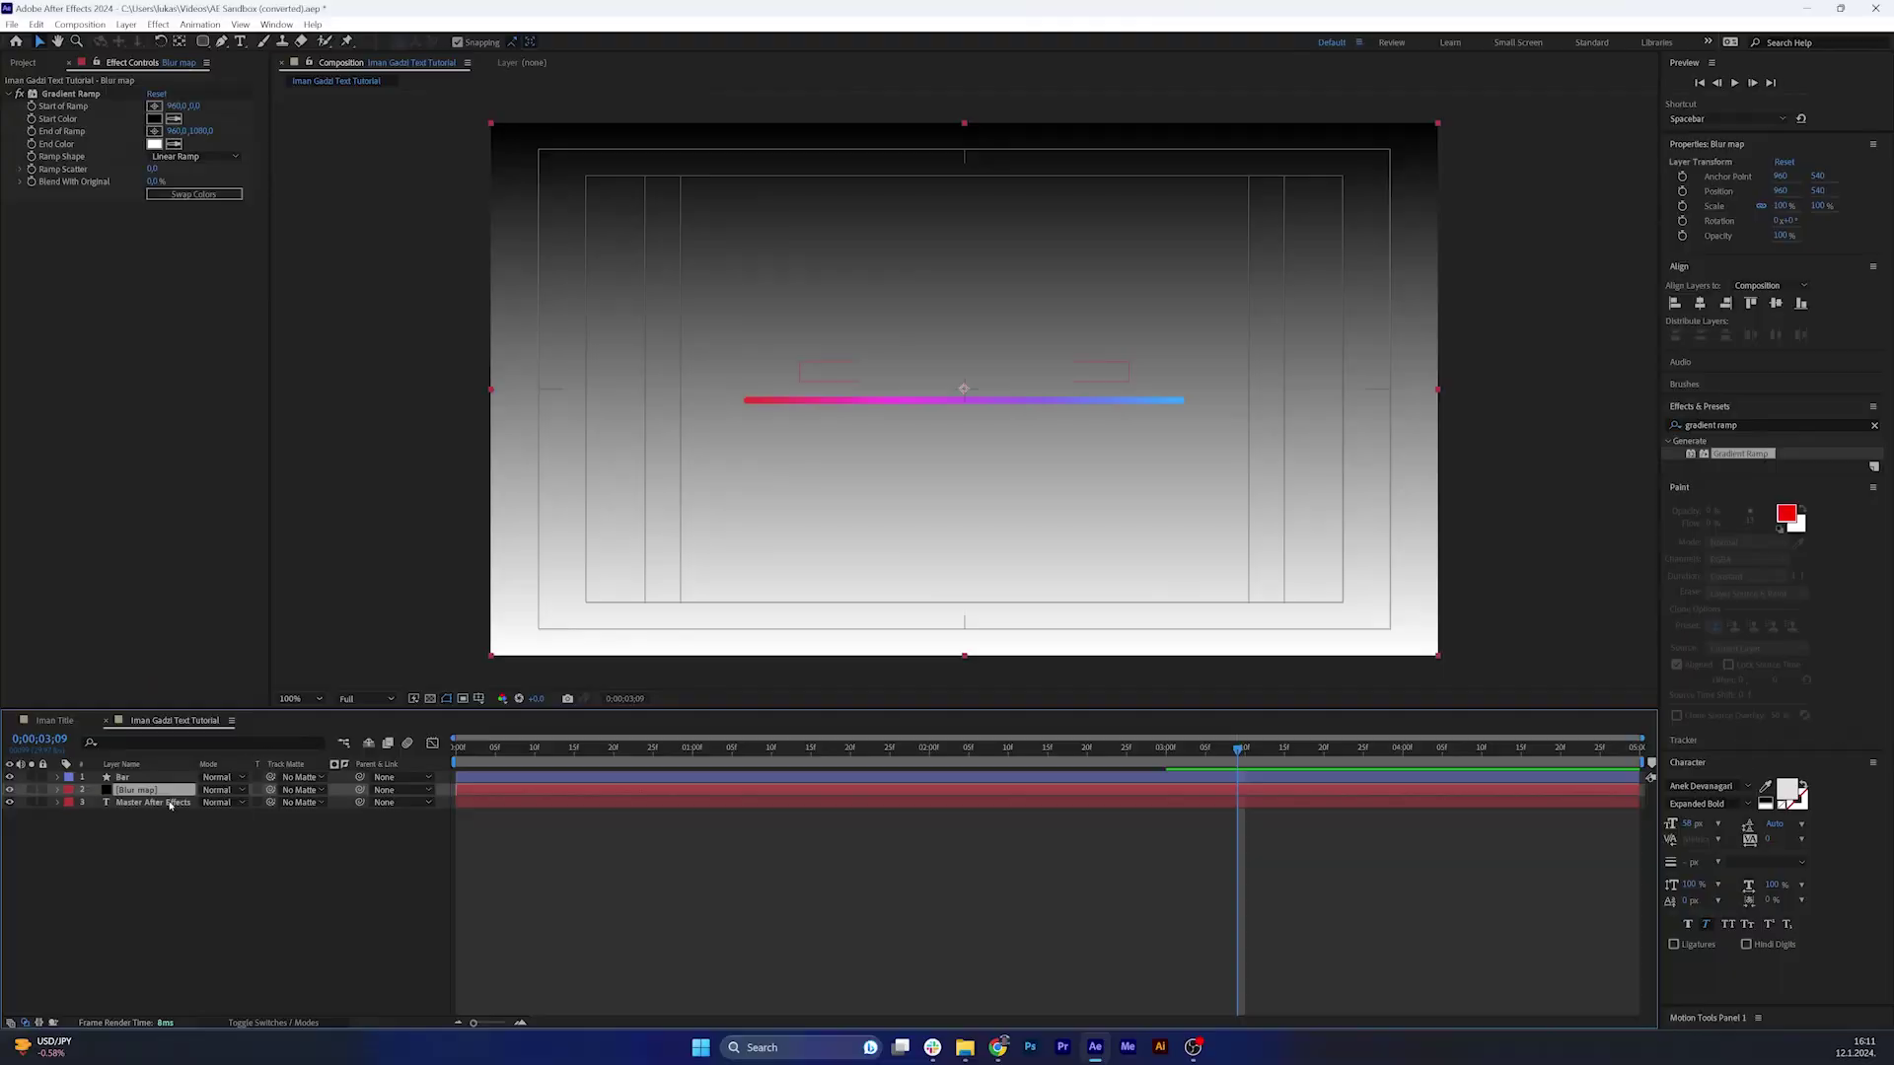
Set the text's Camera Lens Blur to use the Blur map layer as its blur map, with Effects & Masks as the source.
{"action": "left_click", "coordinate": [215, 847]}
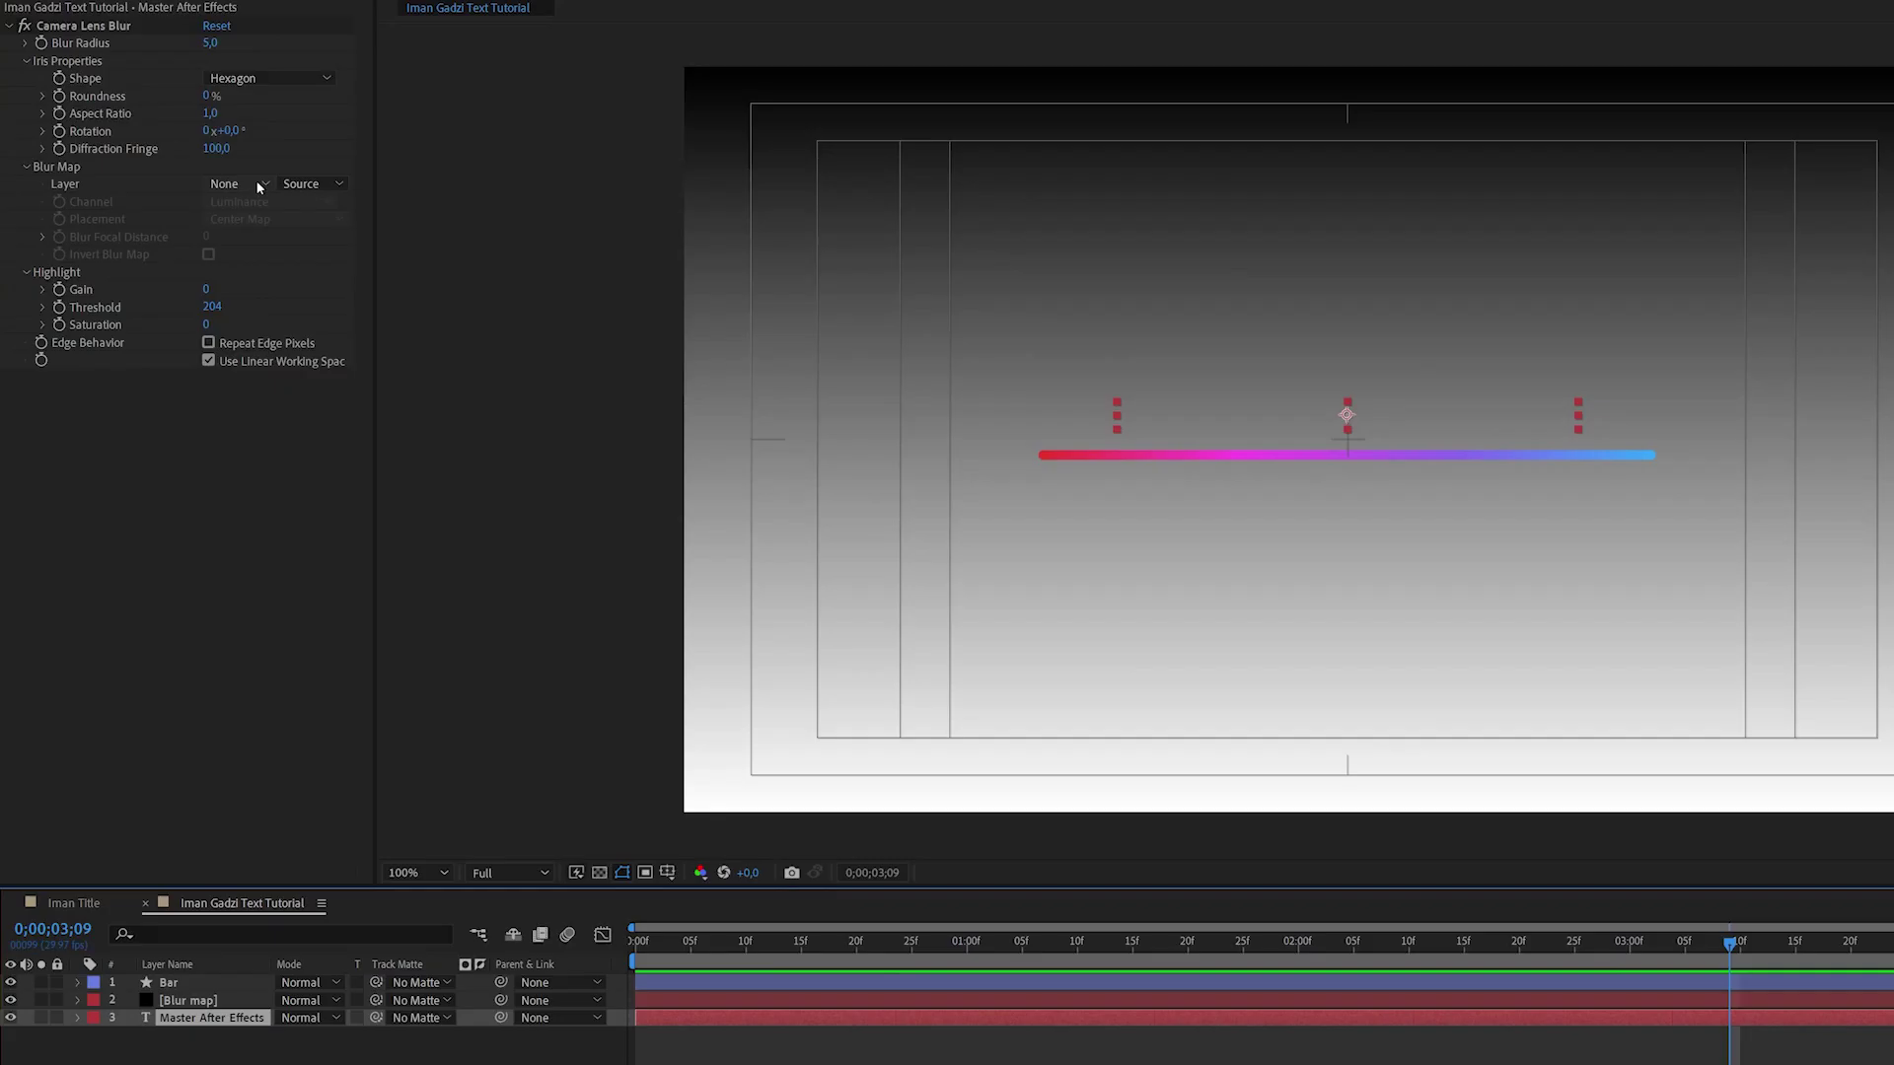
{"action": "left_click", "coordinate": [168, 206]}
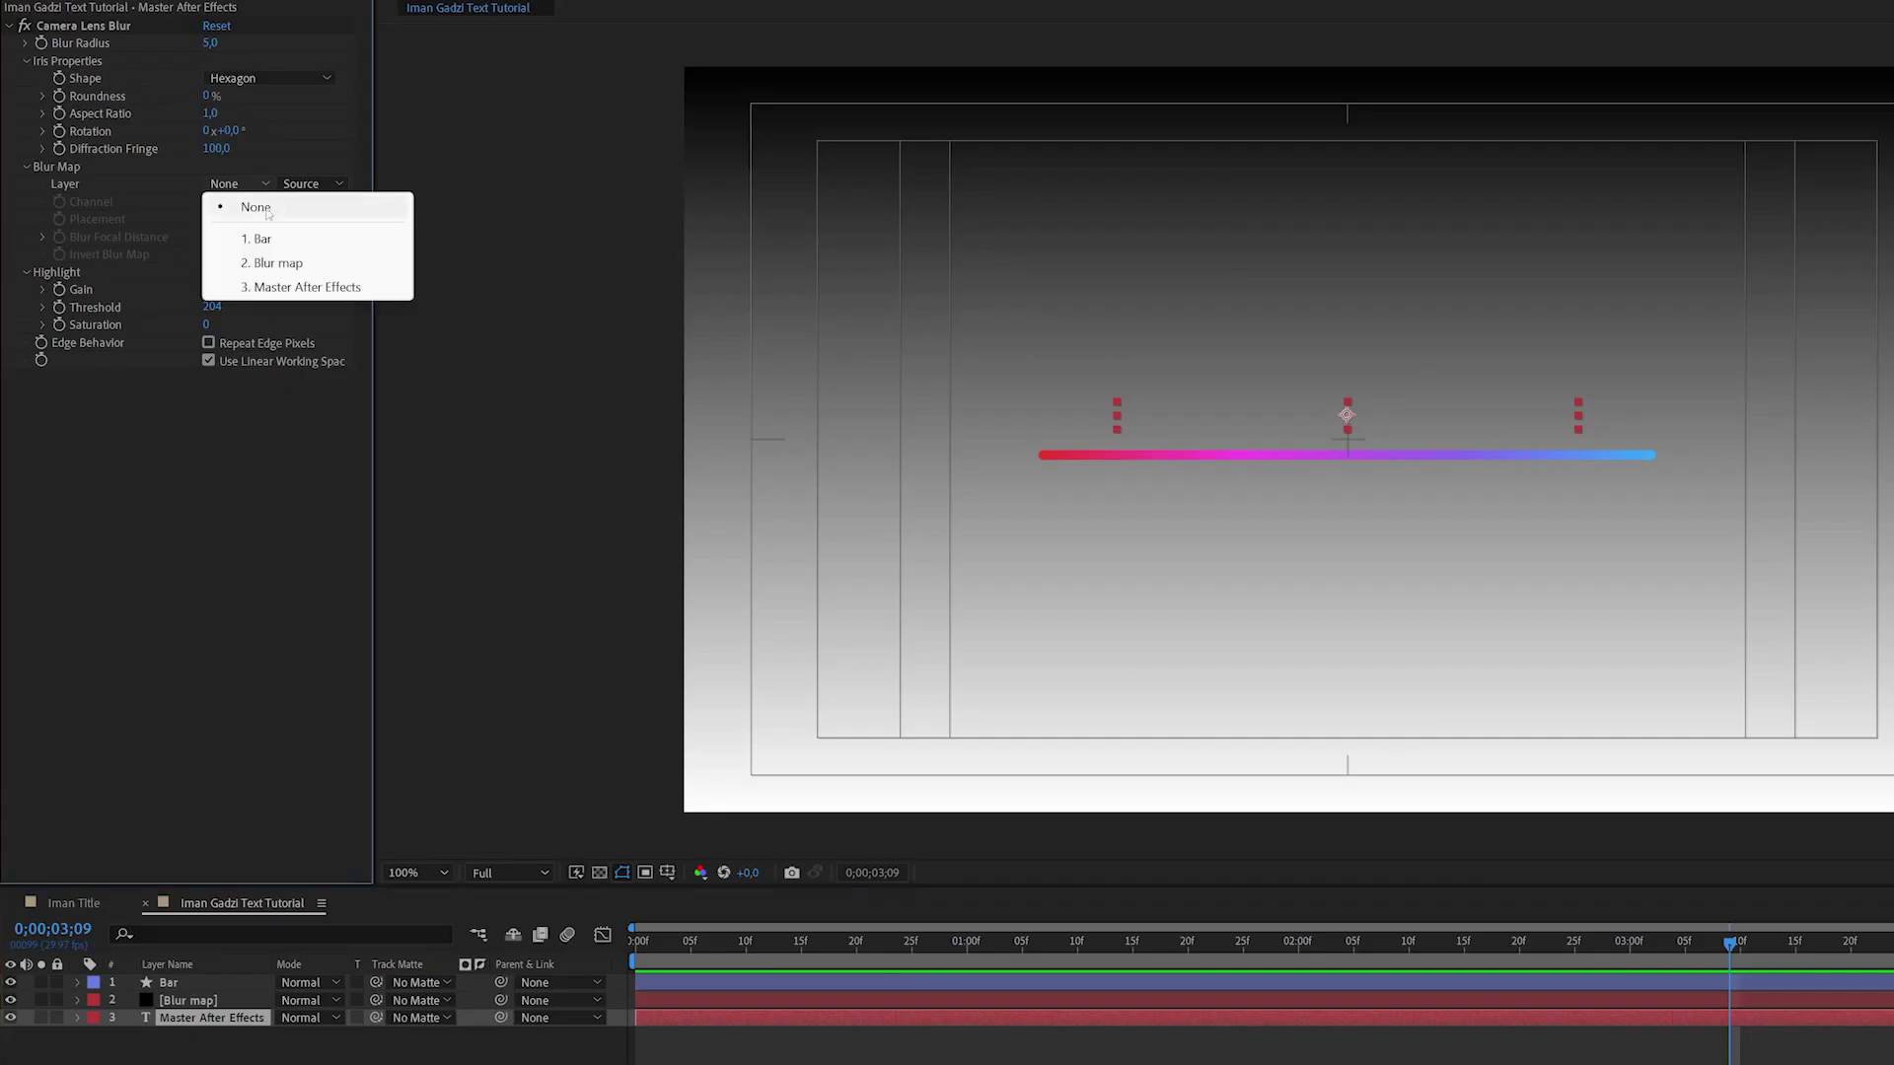
{"action": "left_click", "coordinate": [277, 263]}
{"action": "left_click", "coordinate": [304, 184]}
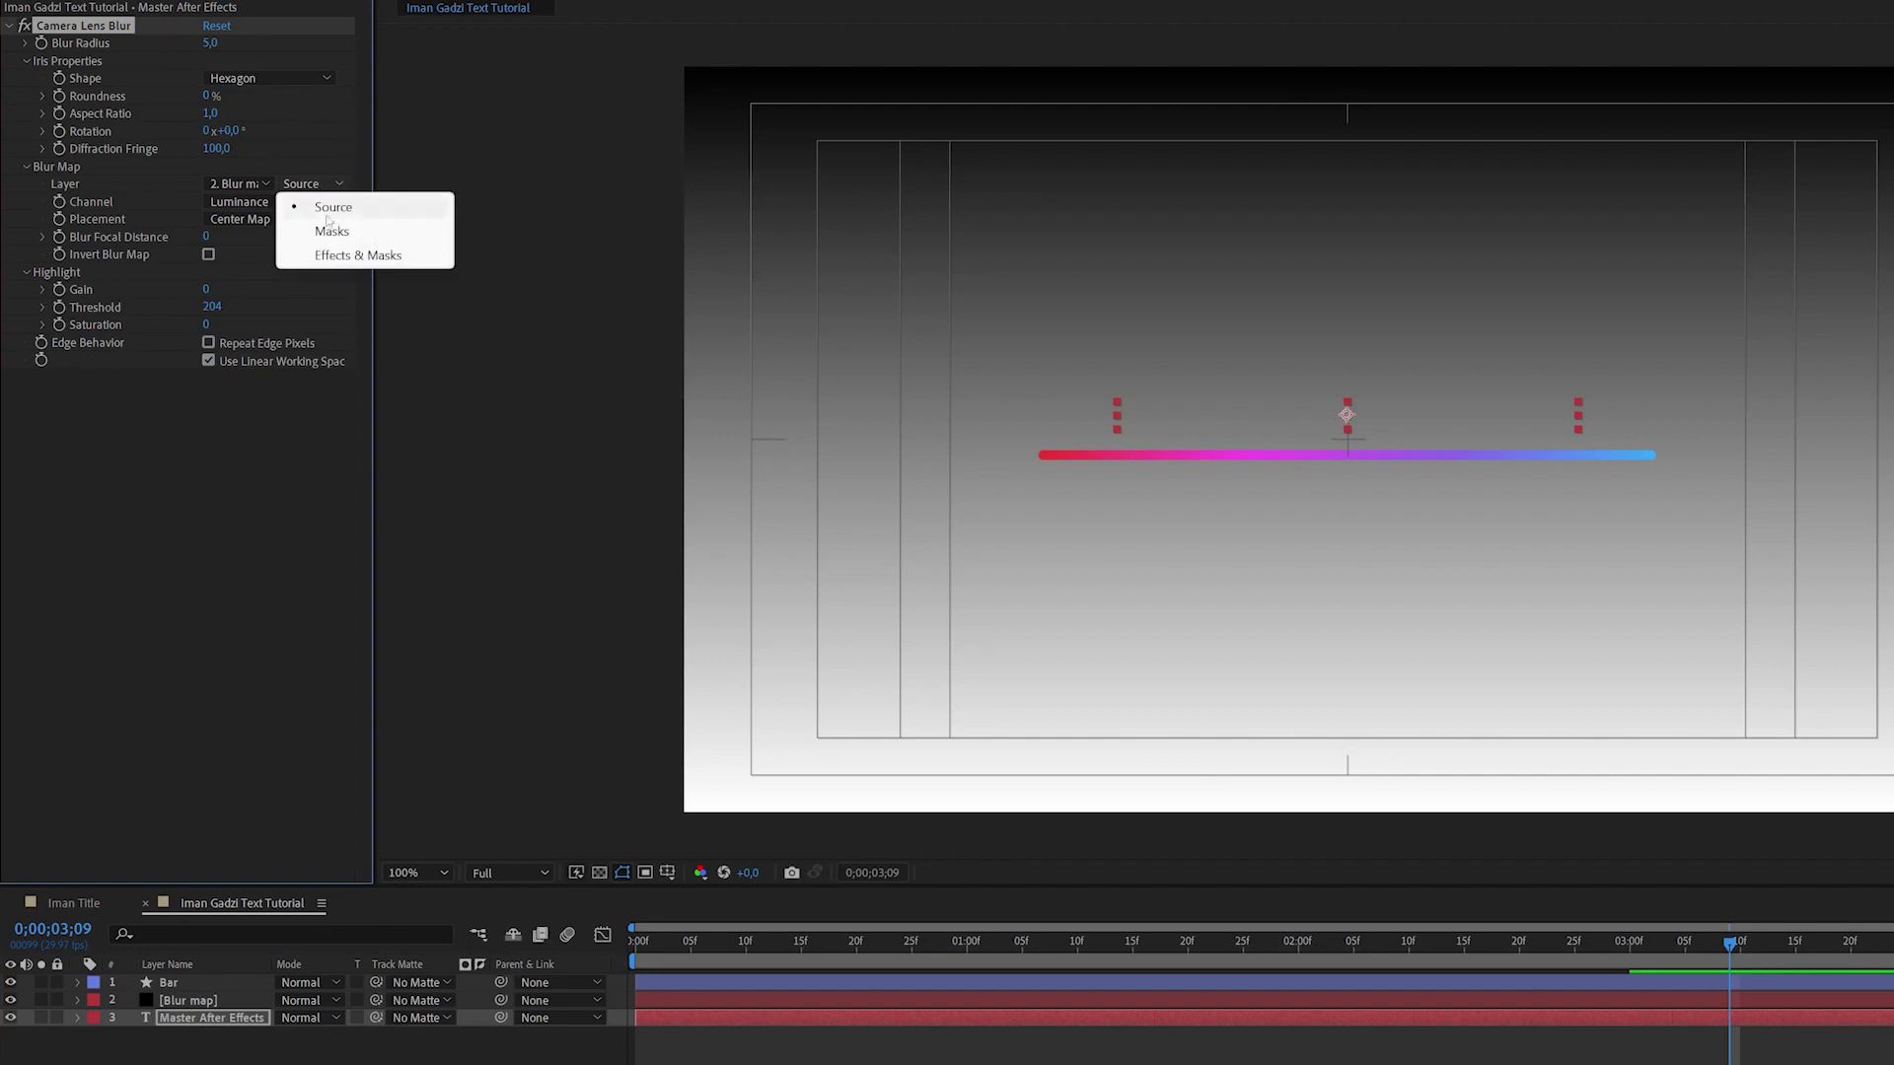
{"action": "left_click", "coordinate": [364, 255]}
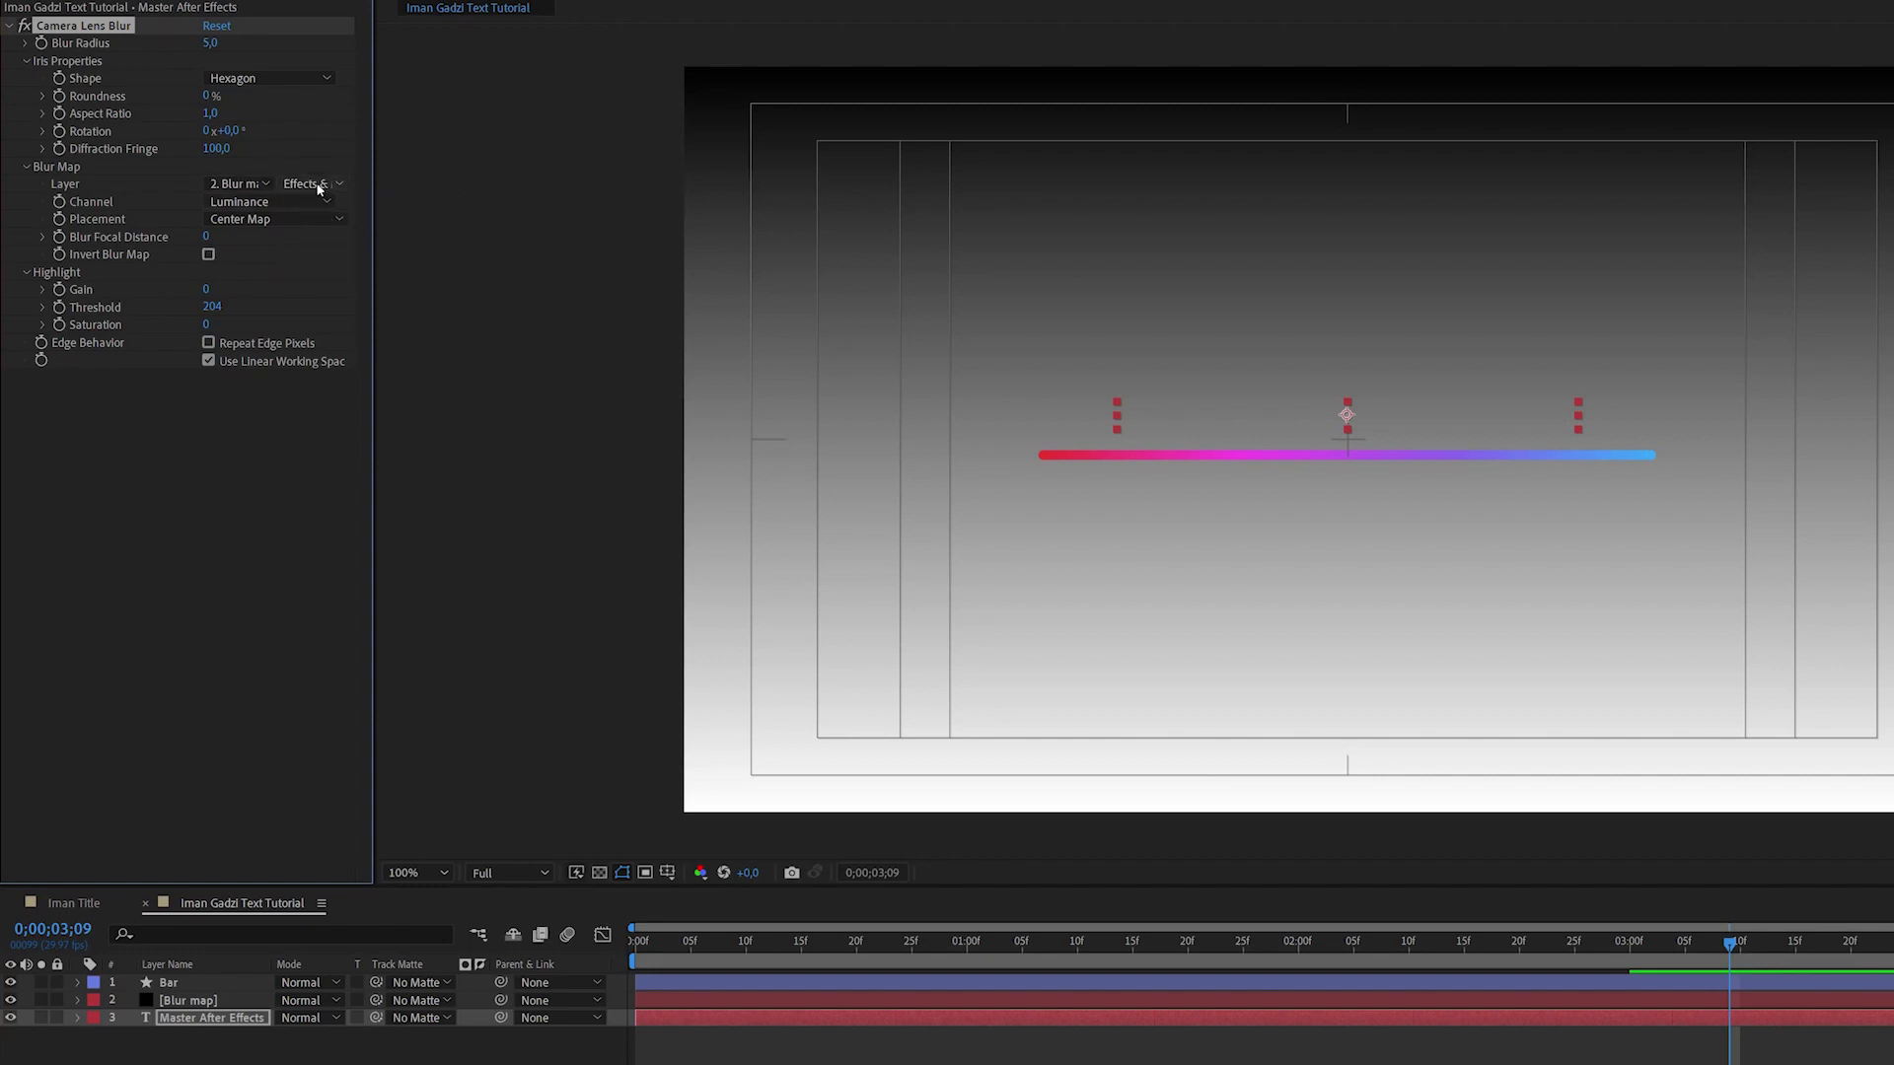
{"action": "left_click", "coordinate": [319, 189]}
{"action": "left_click", "coordinate": [198, 702]}
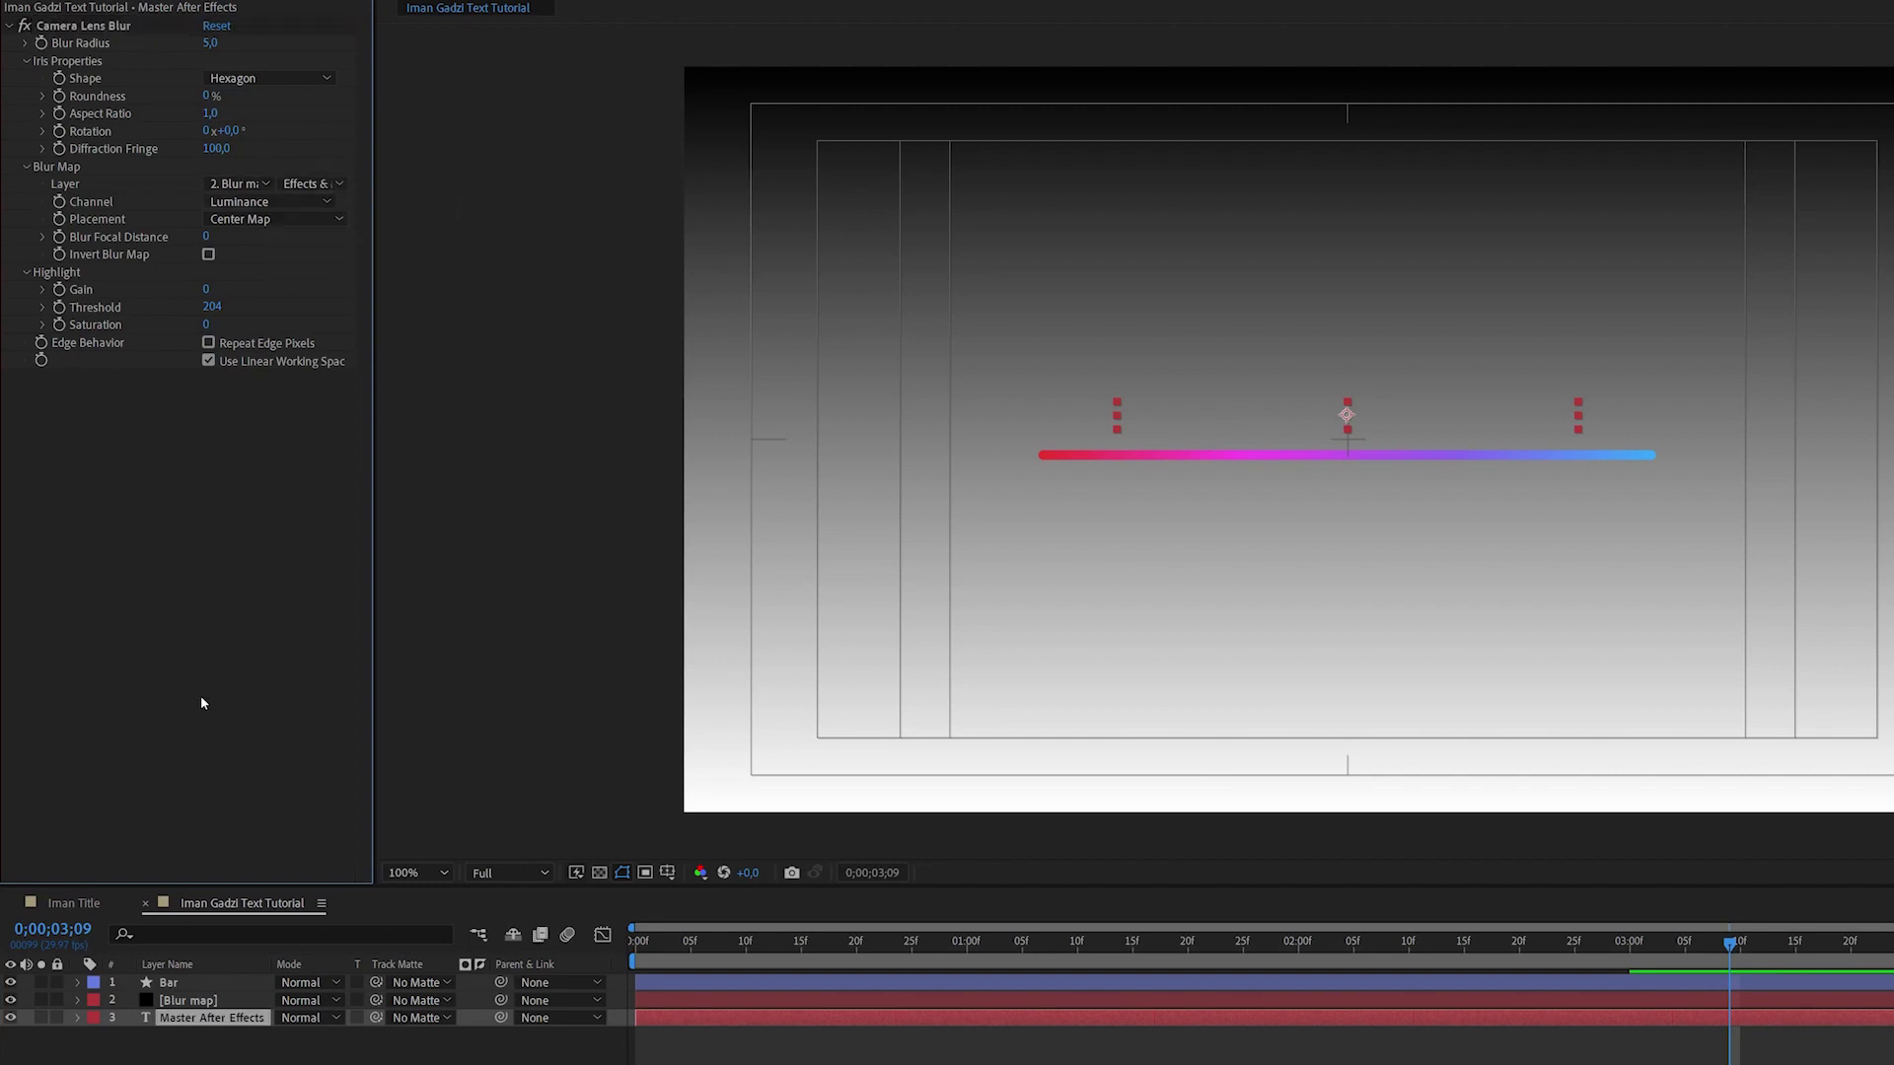
Hide the Blur map layer to examine the blurred text, and show and select the layer again.
{"action": "left_click", "coordinate": [11, 1000]}
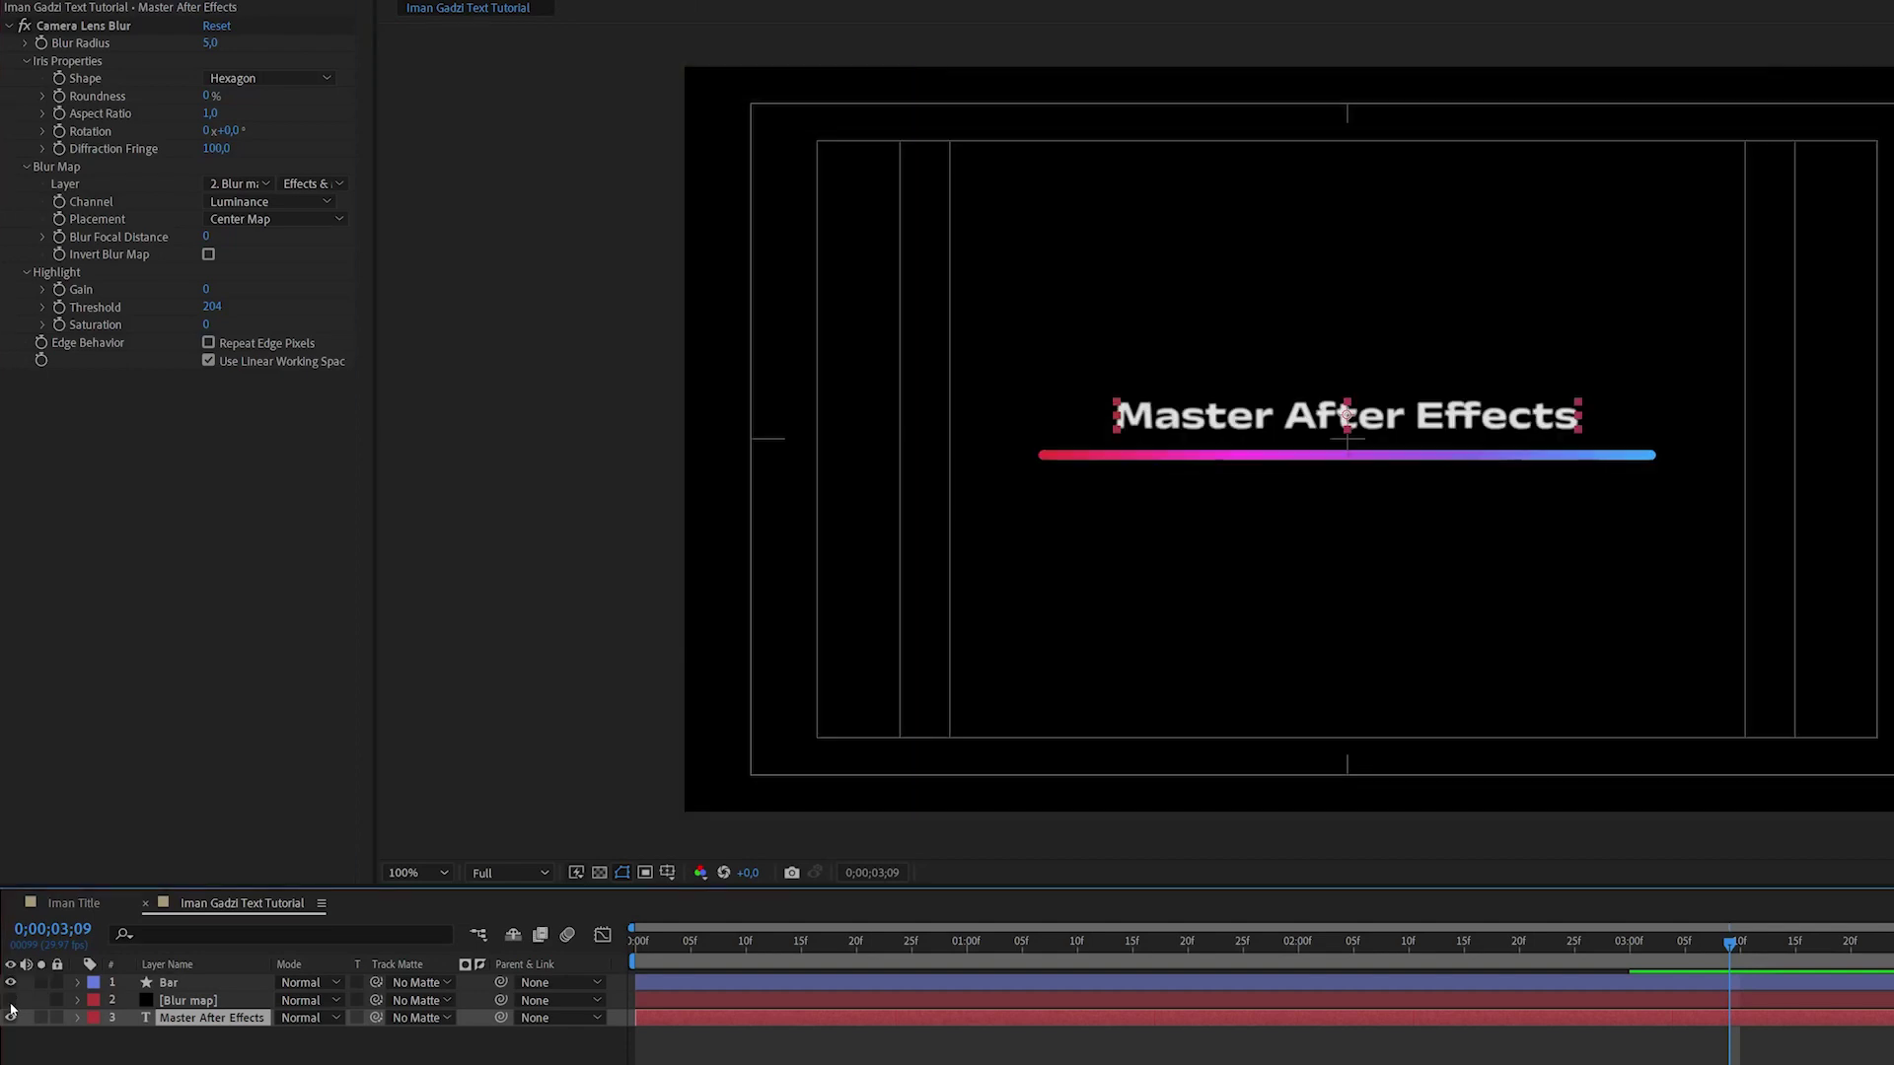
{"action": "left_click", "coordinate": [96, 30]}
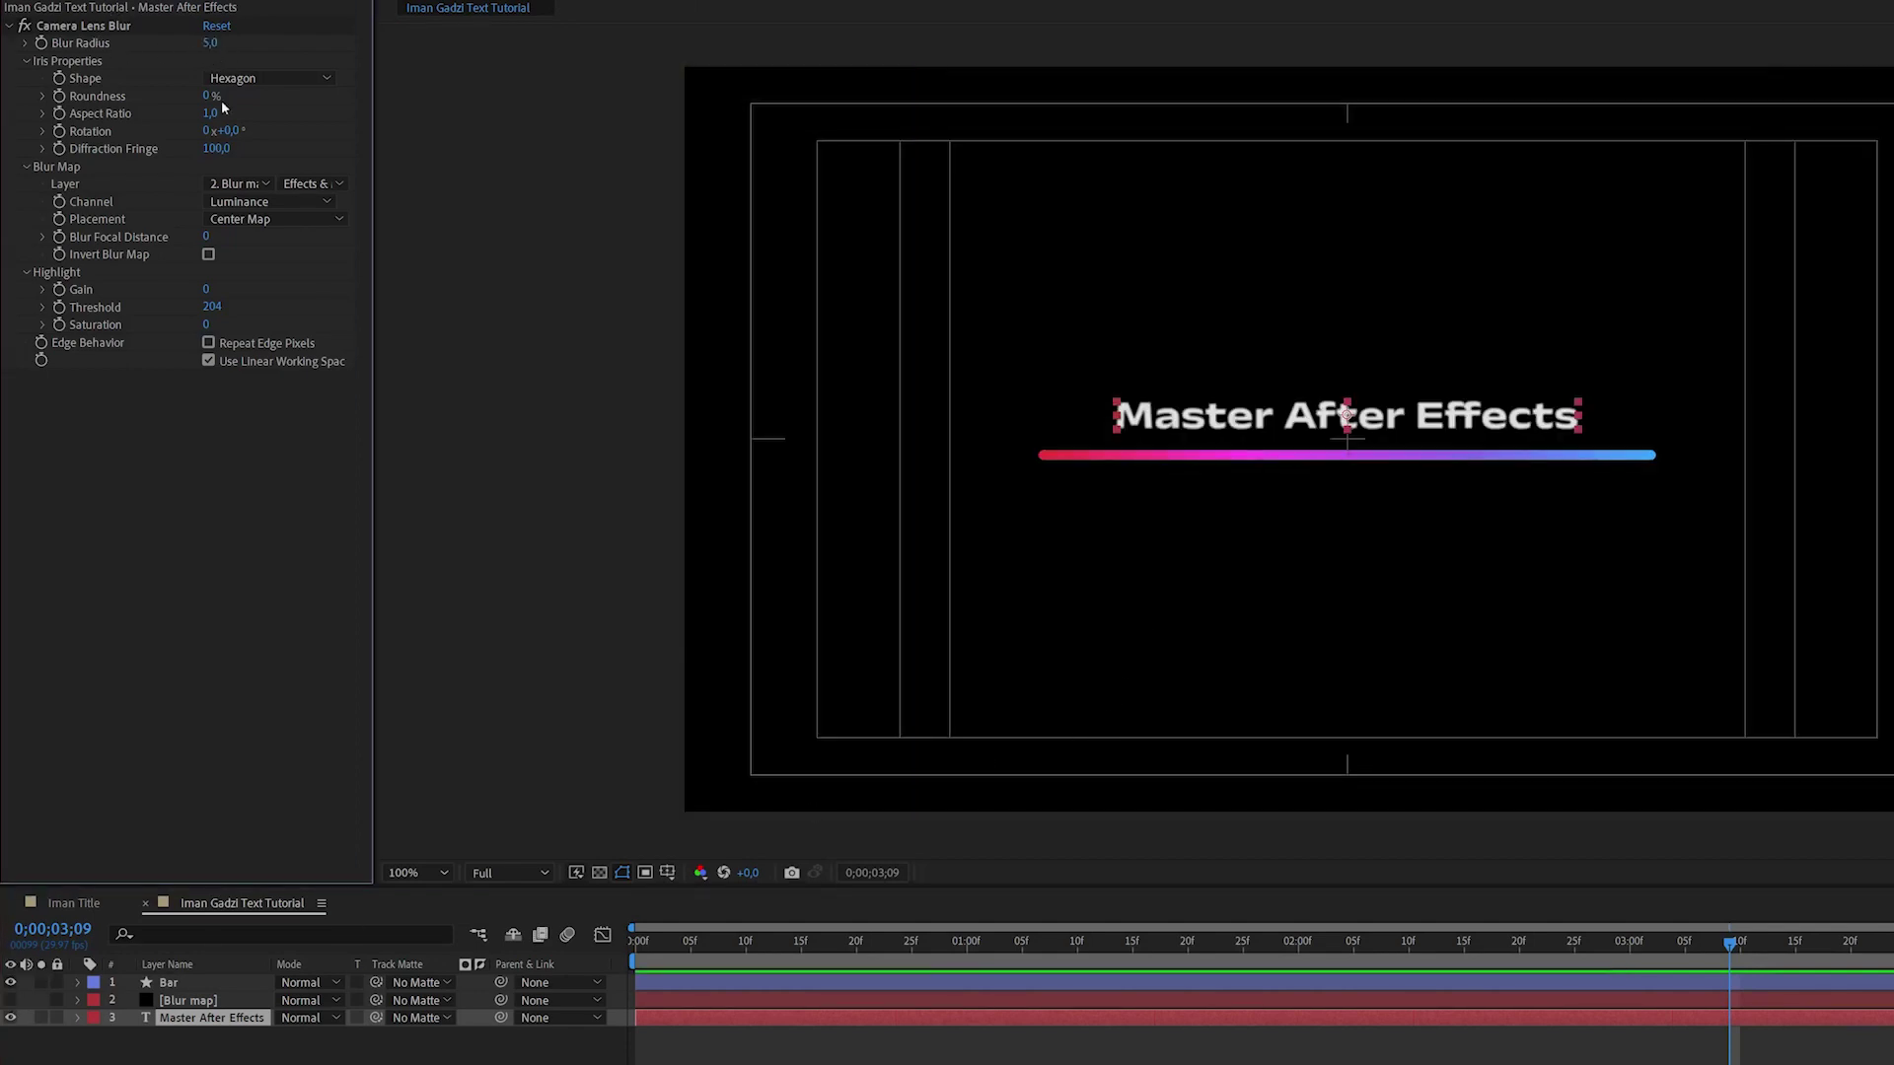
{"action": "left_click", "coordinate": [11, 1000]}
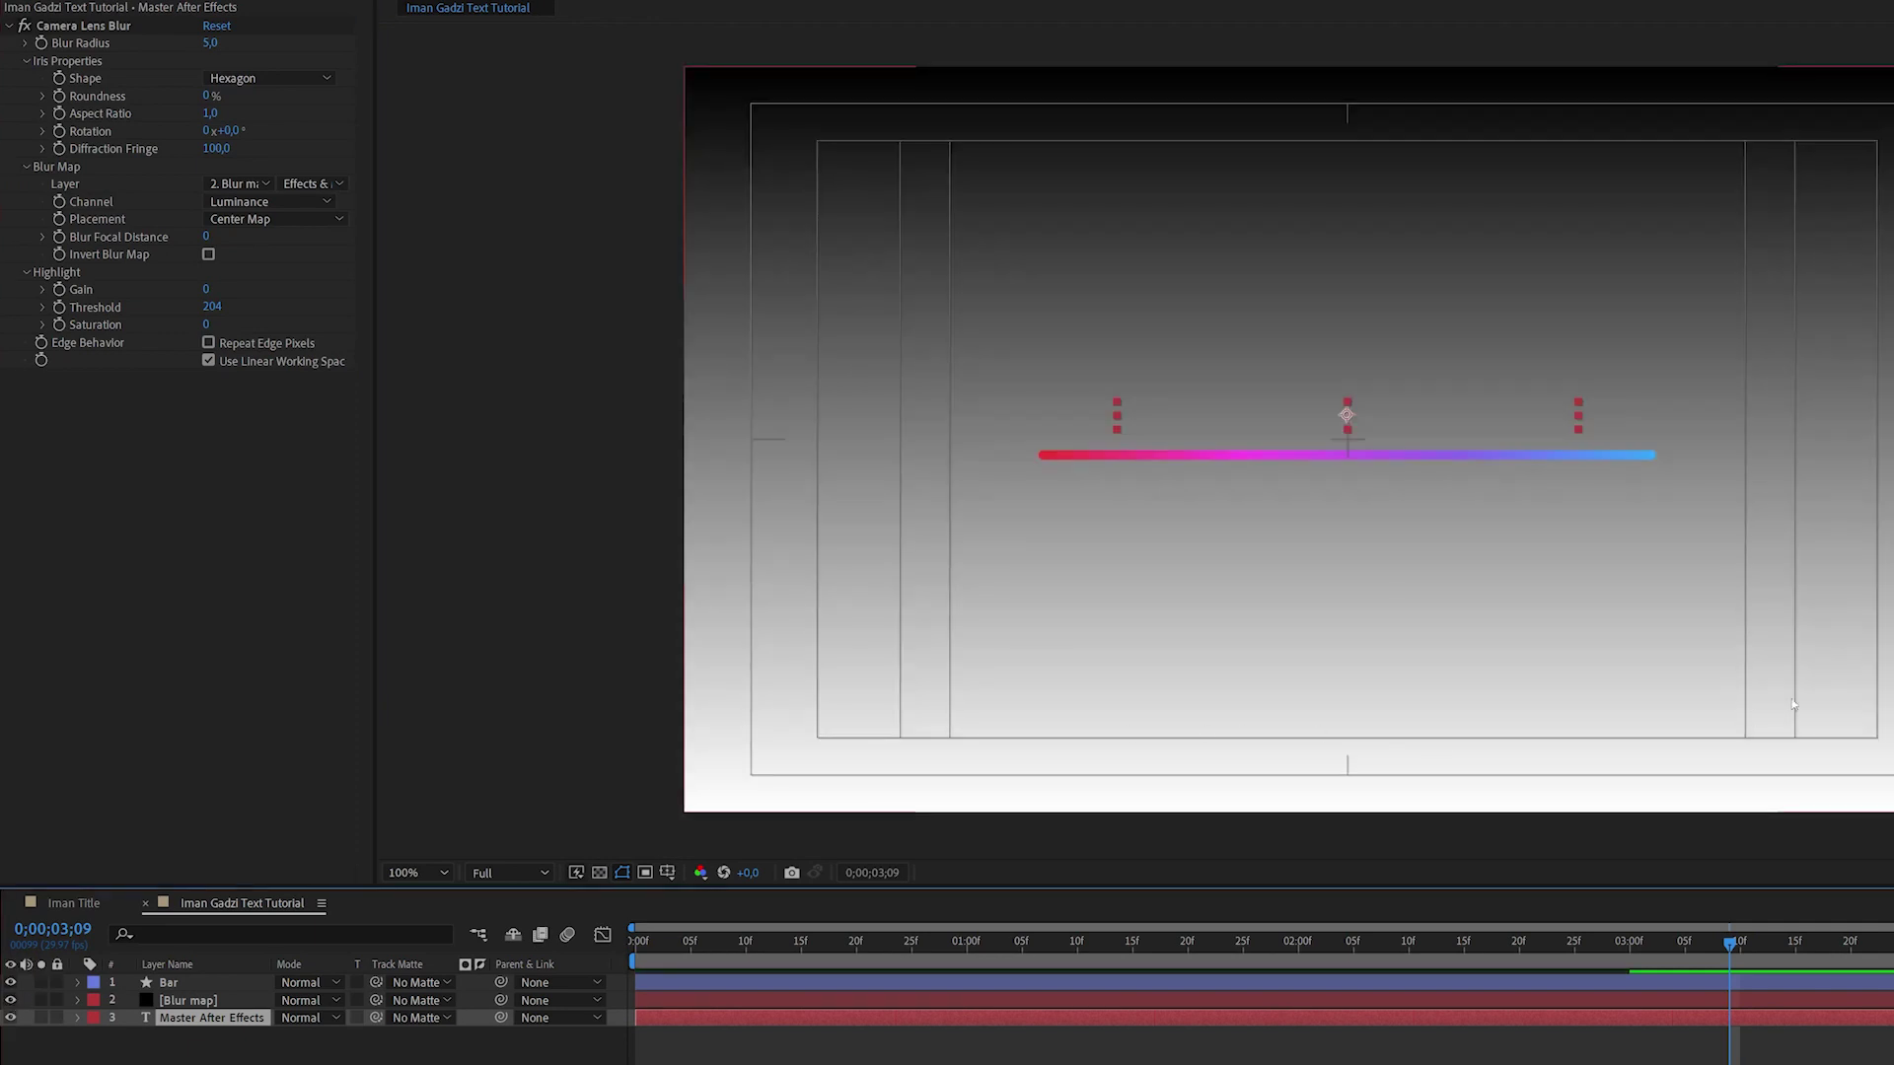
{"action": "left_click", "coordinate": [1811, 757]}
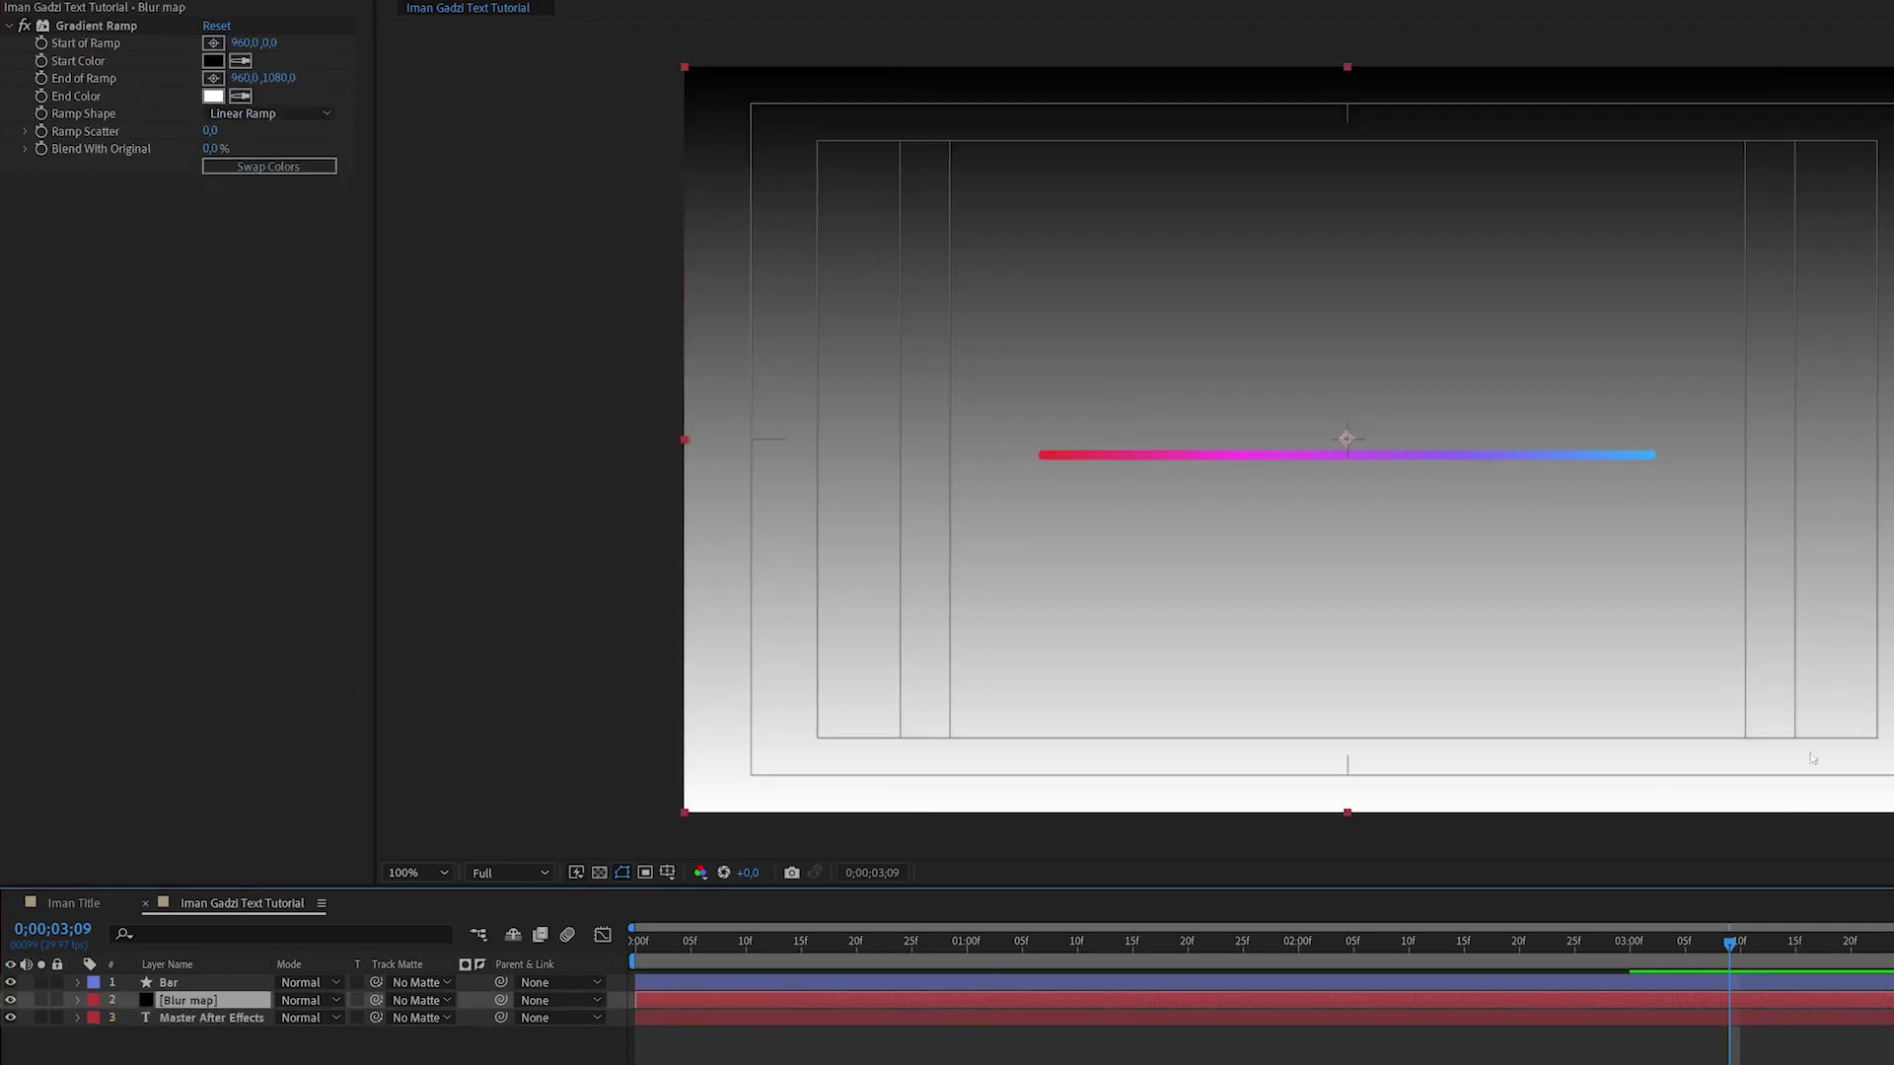
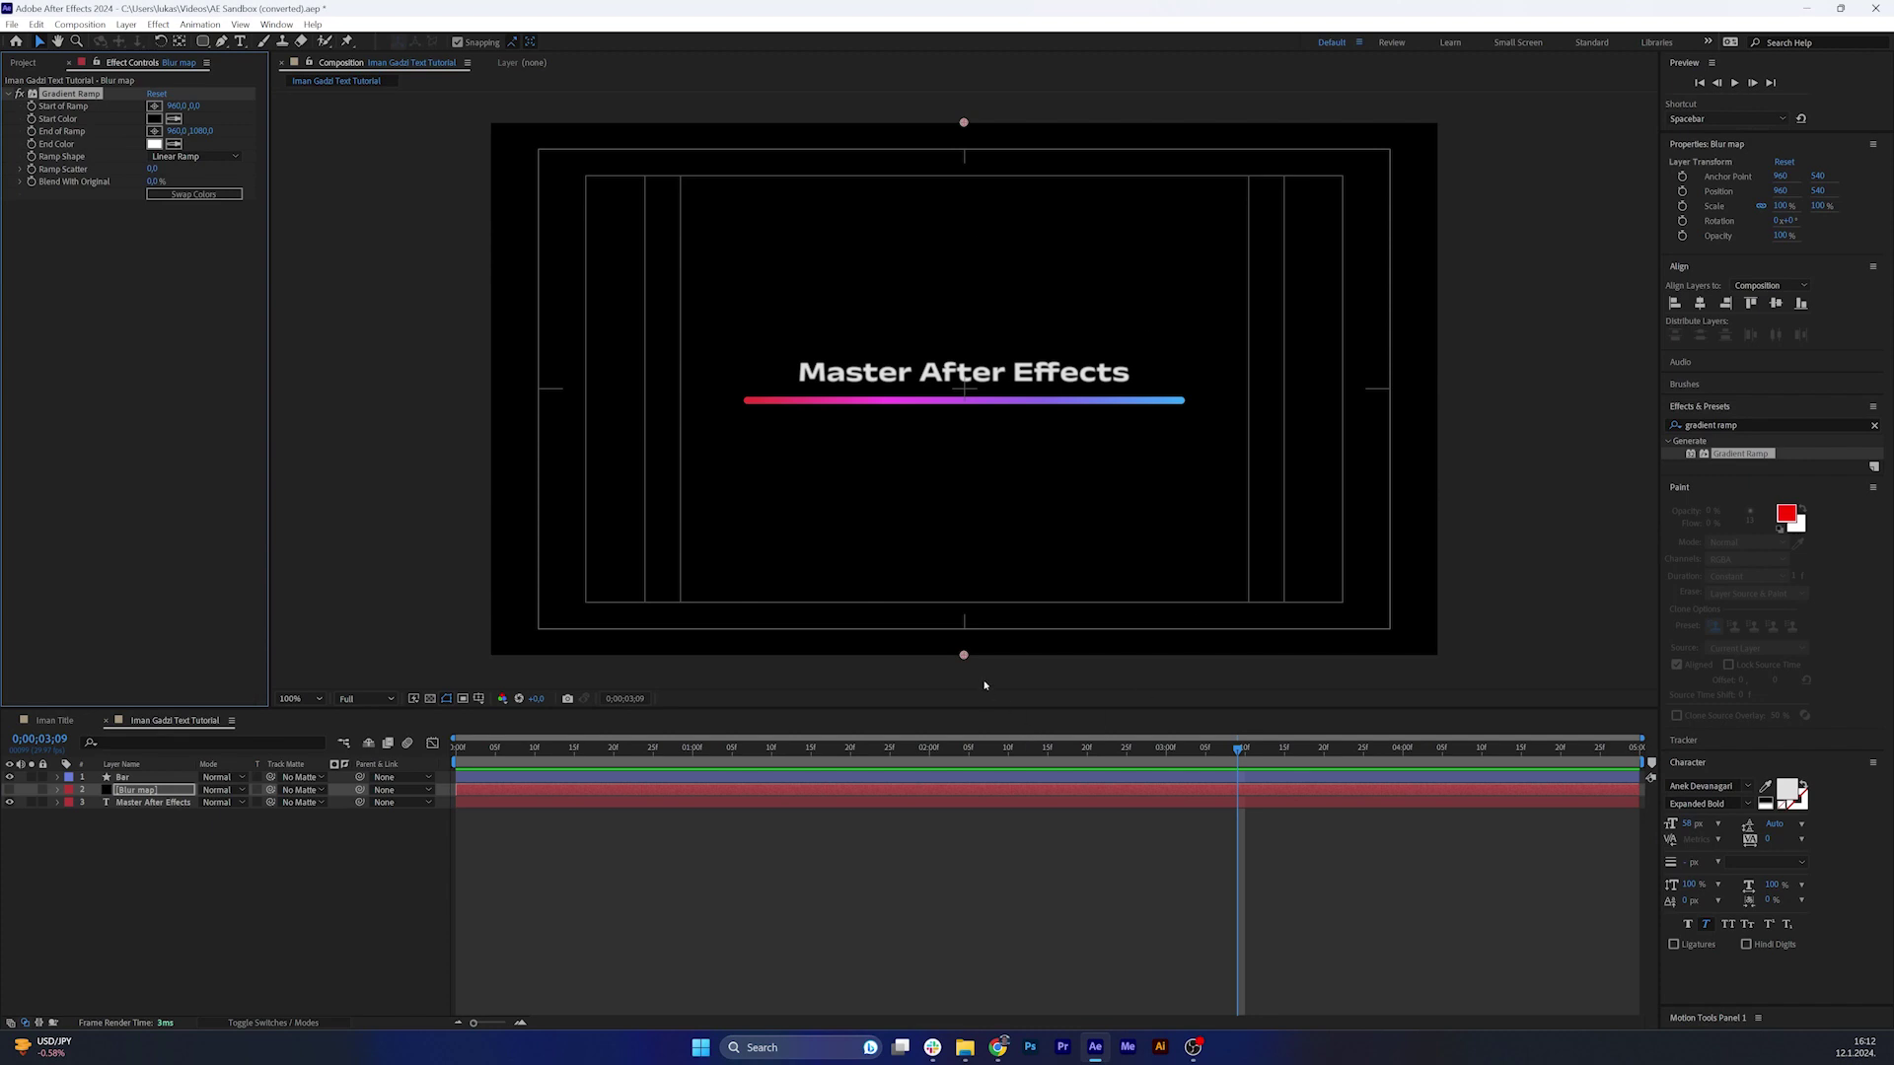
Turn the Blur map's gradient horizontal, with the ramp start at the frame's left edge and its end near the bar's left end.
{"action": "left_click", "coordinate": [10, 790]}
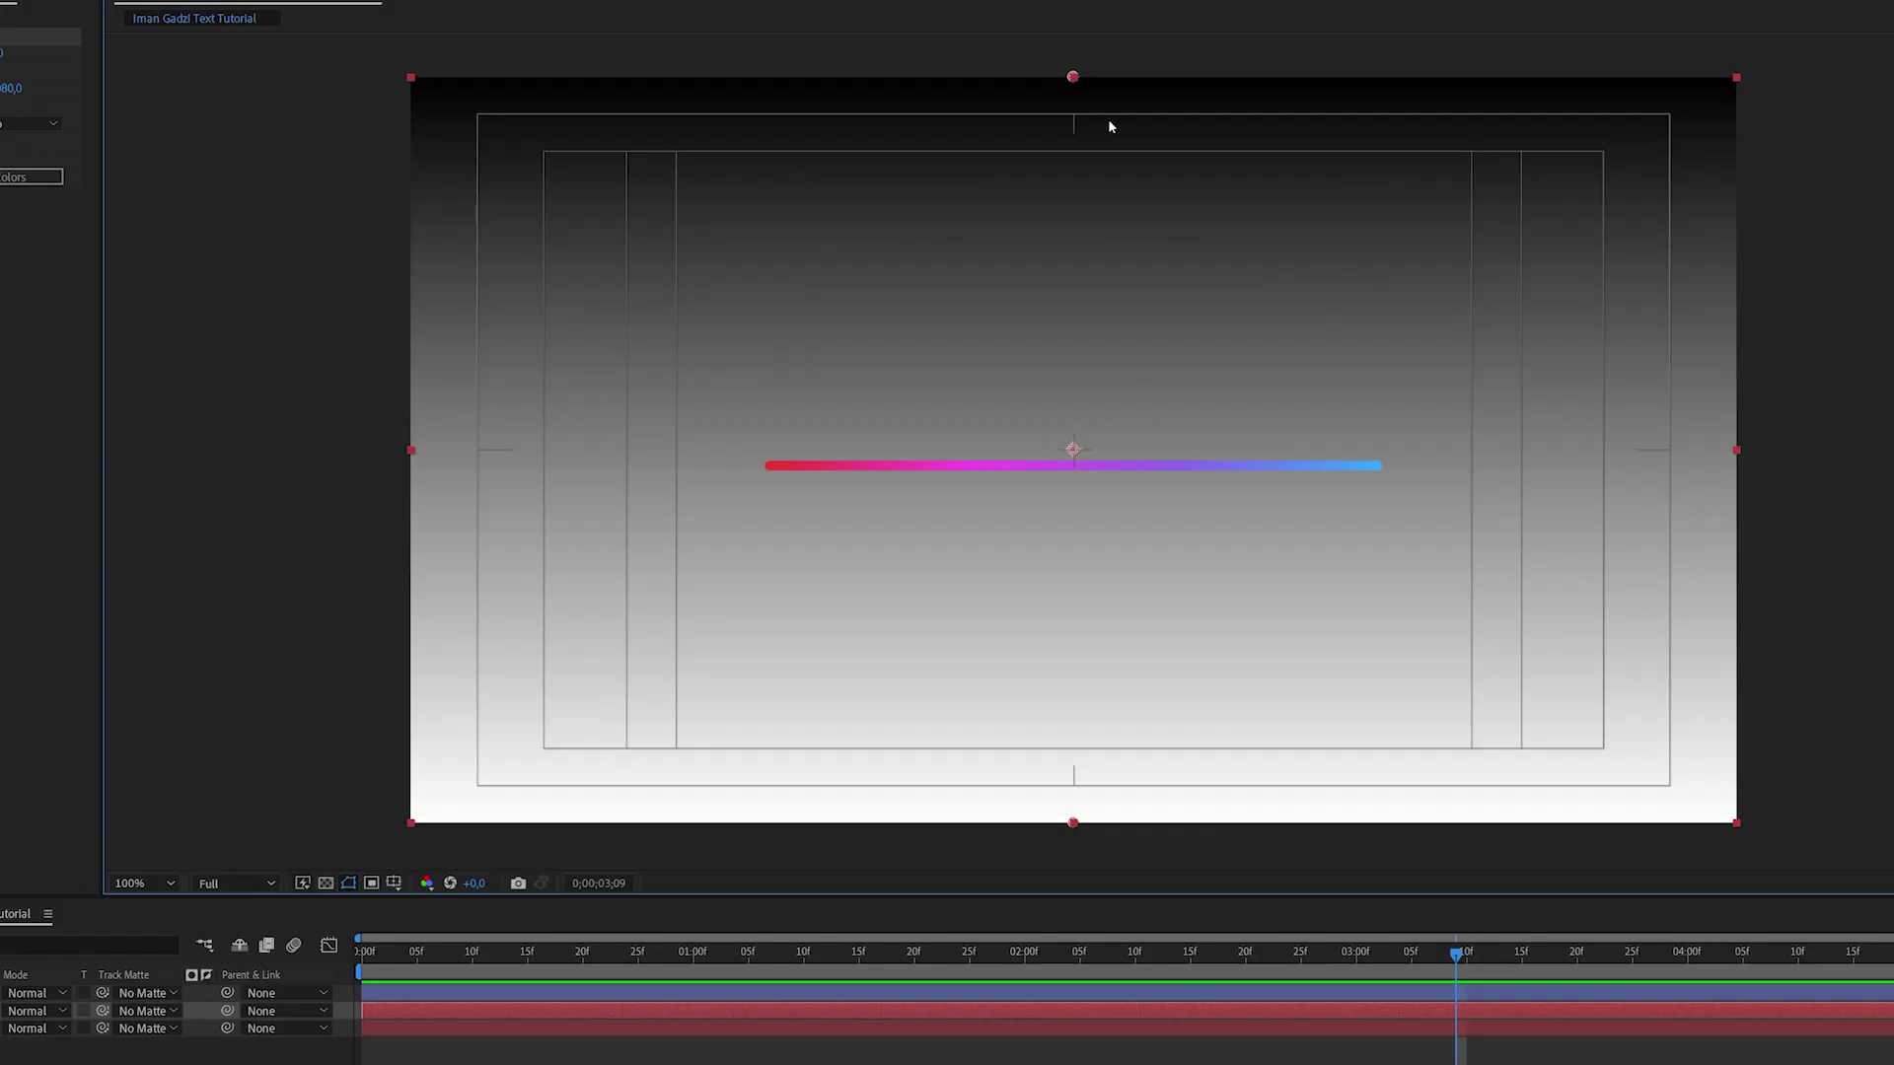
{"action": "left_click_drag", "start_coordinate": [1073, 77], "coordinate": [417, 454]}
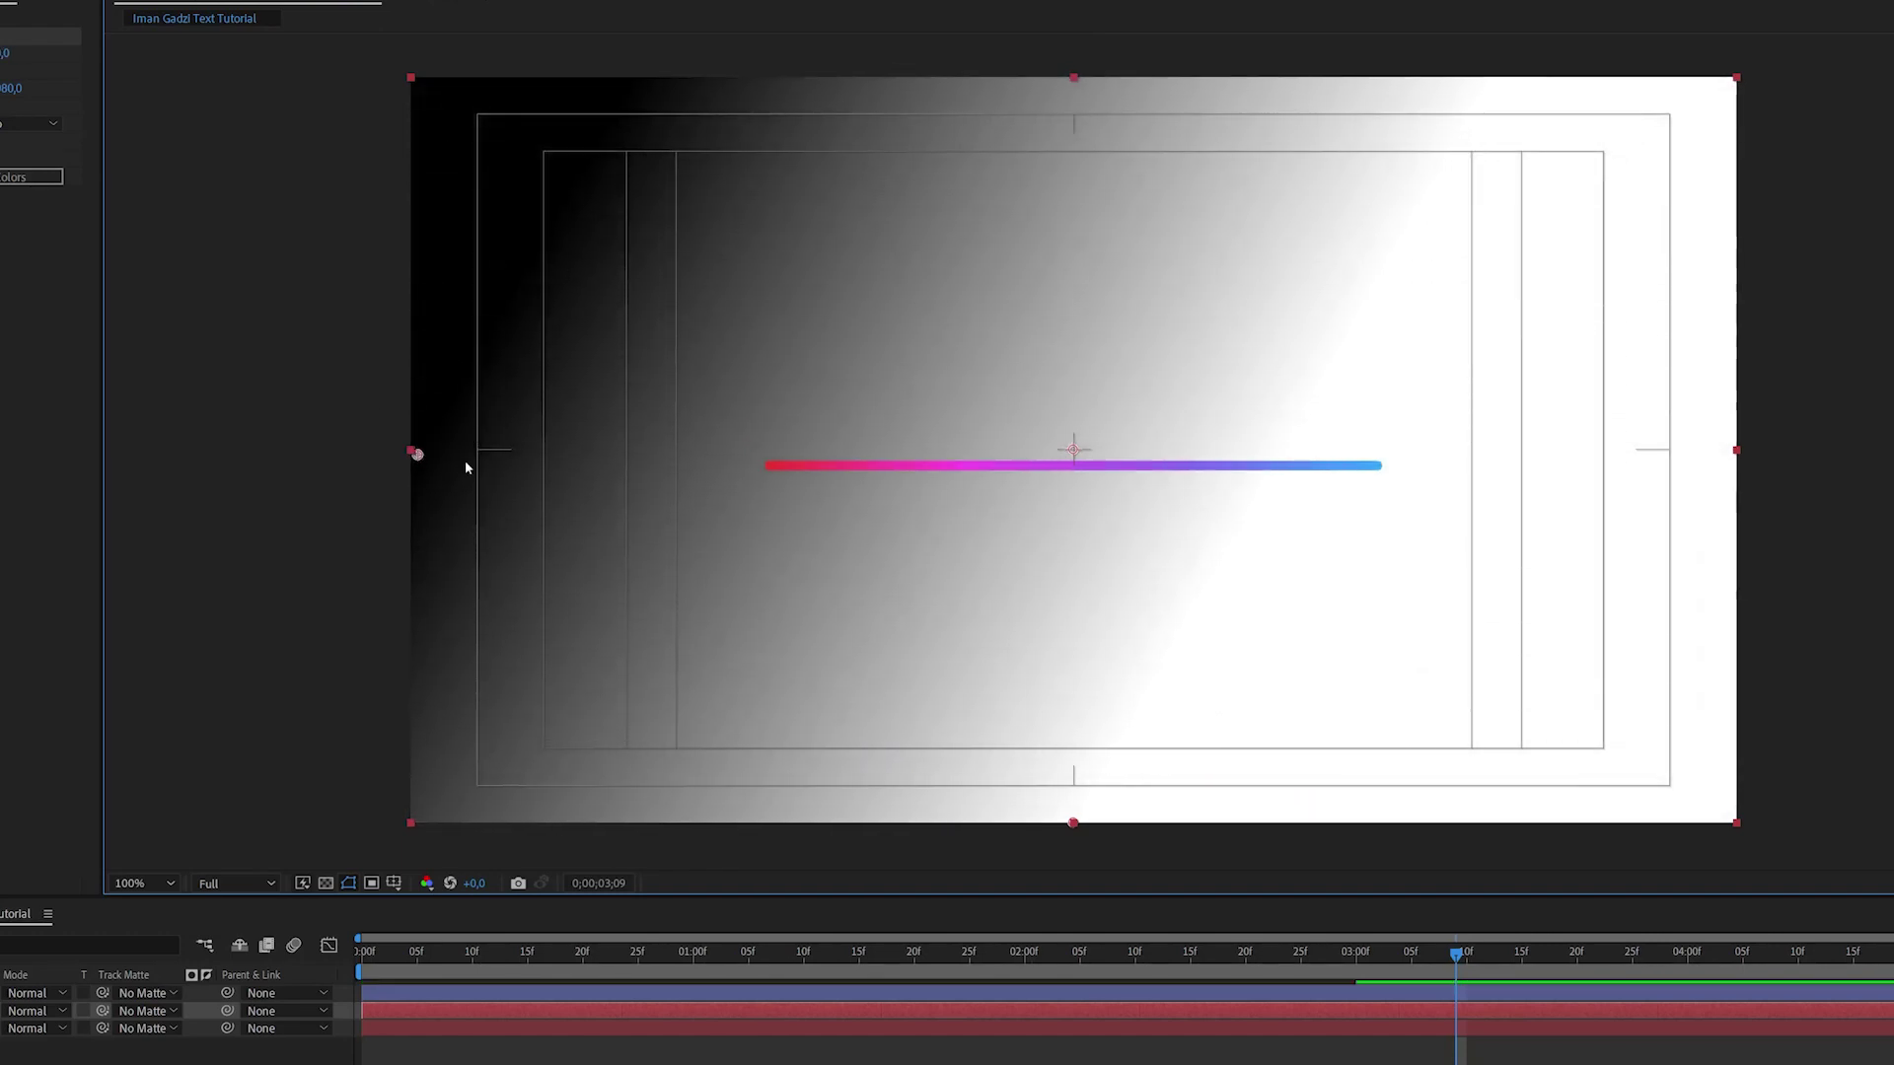
{"action": "left_click_drag", "start_coordinate": [1073, 823], "coordinate": [777, 460]}
{"action": "left_click", "coordinate": [1, 1011]}
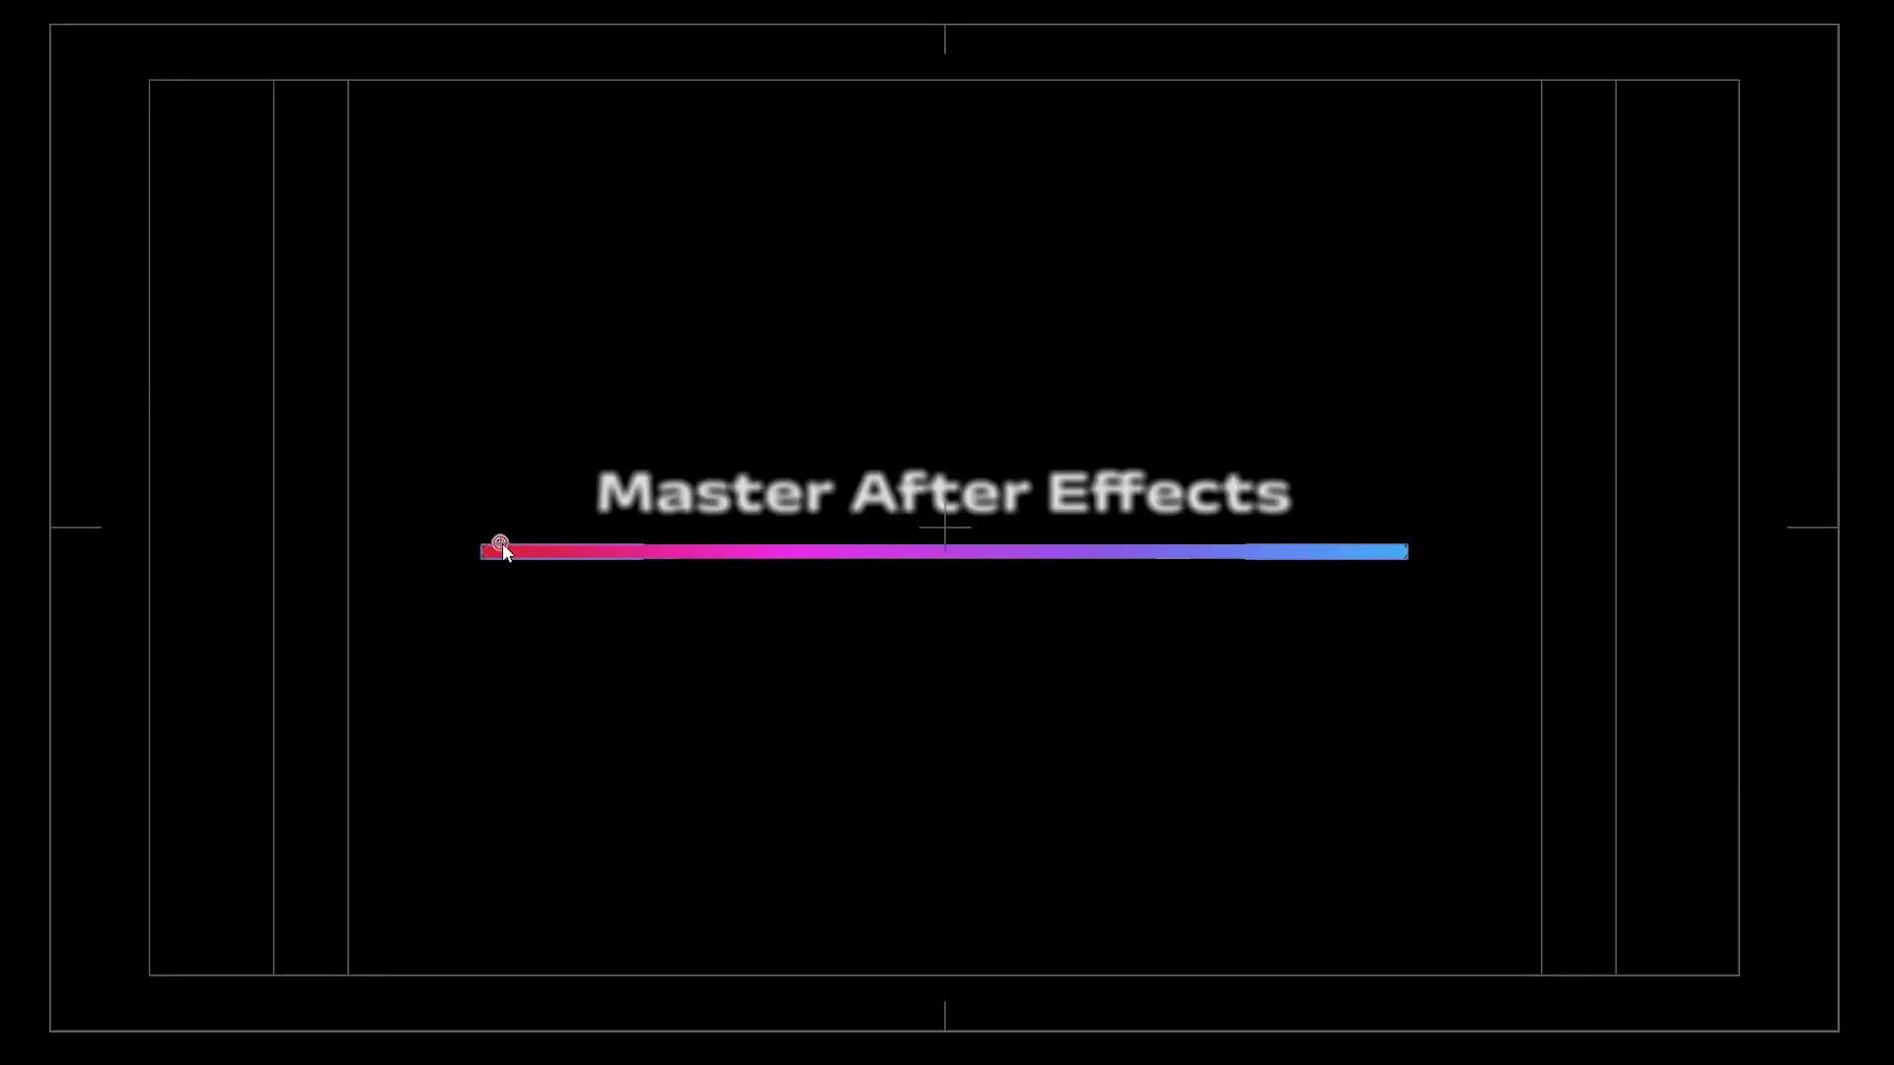
Try moving the gradient's end point along the bar to compare how the text blur changes.
{"action": "left_click_drag", "start_coordinate": [777, 463], "coordinate": [1133, 490]}
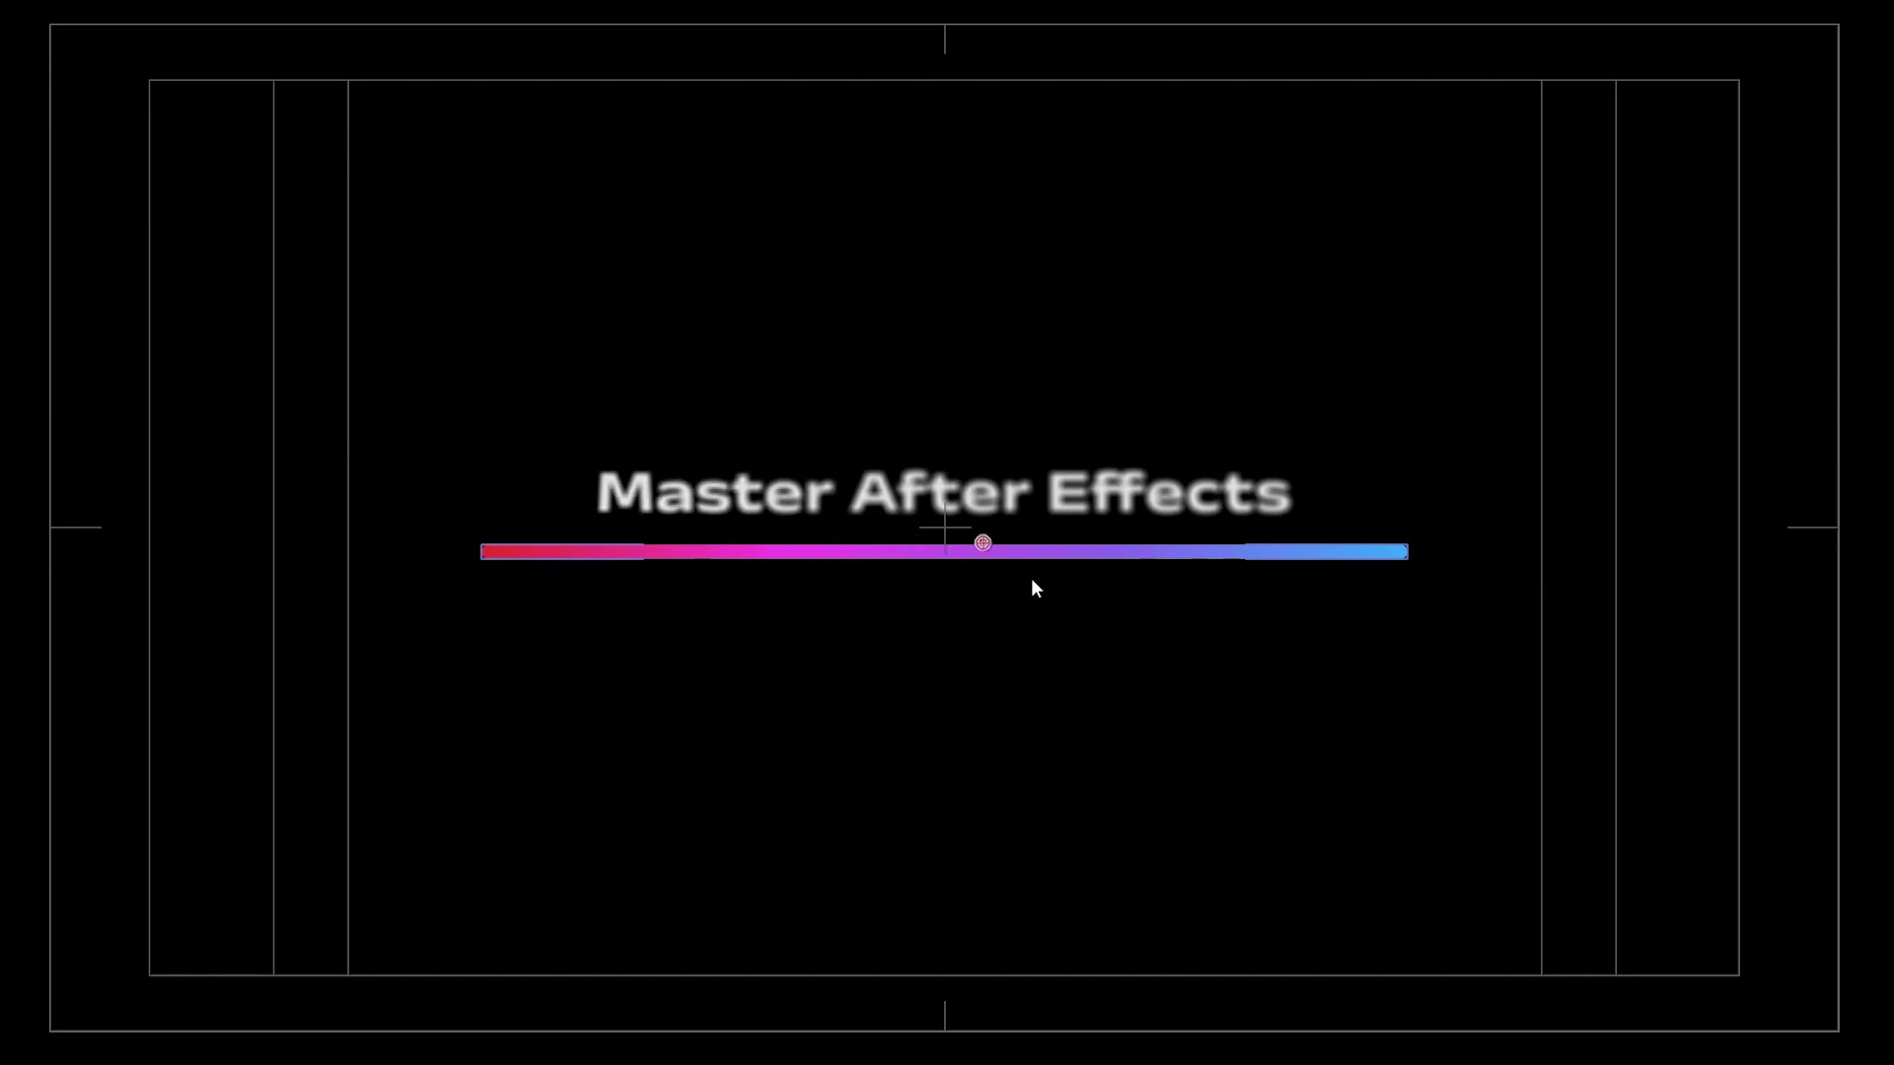
{"action": "left_click_drag", "start_coordinate": [1032, 580], "coordinate": [513, 592]}
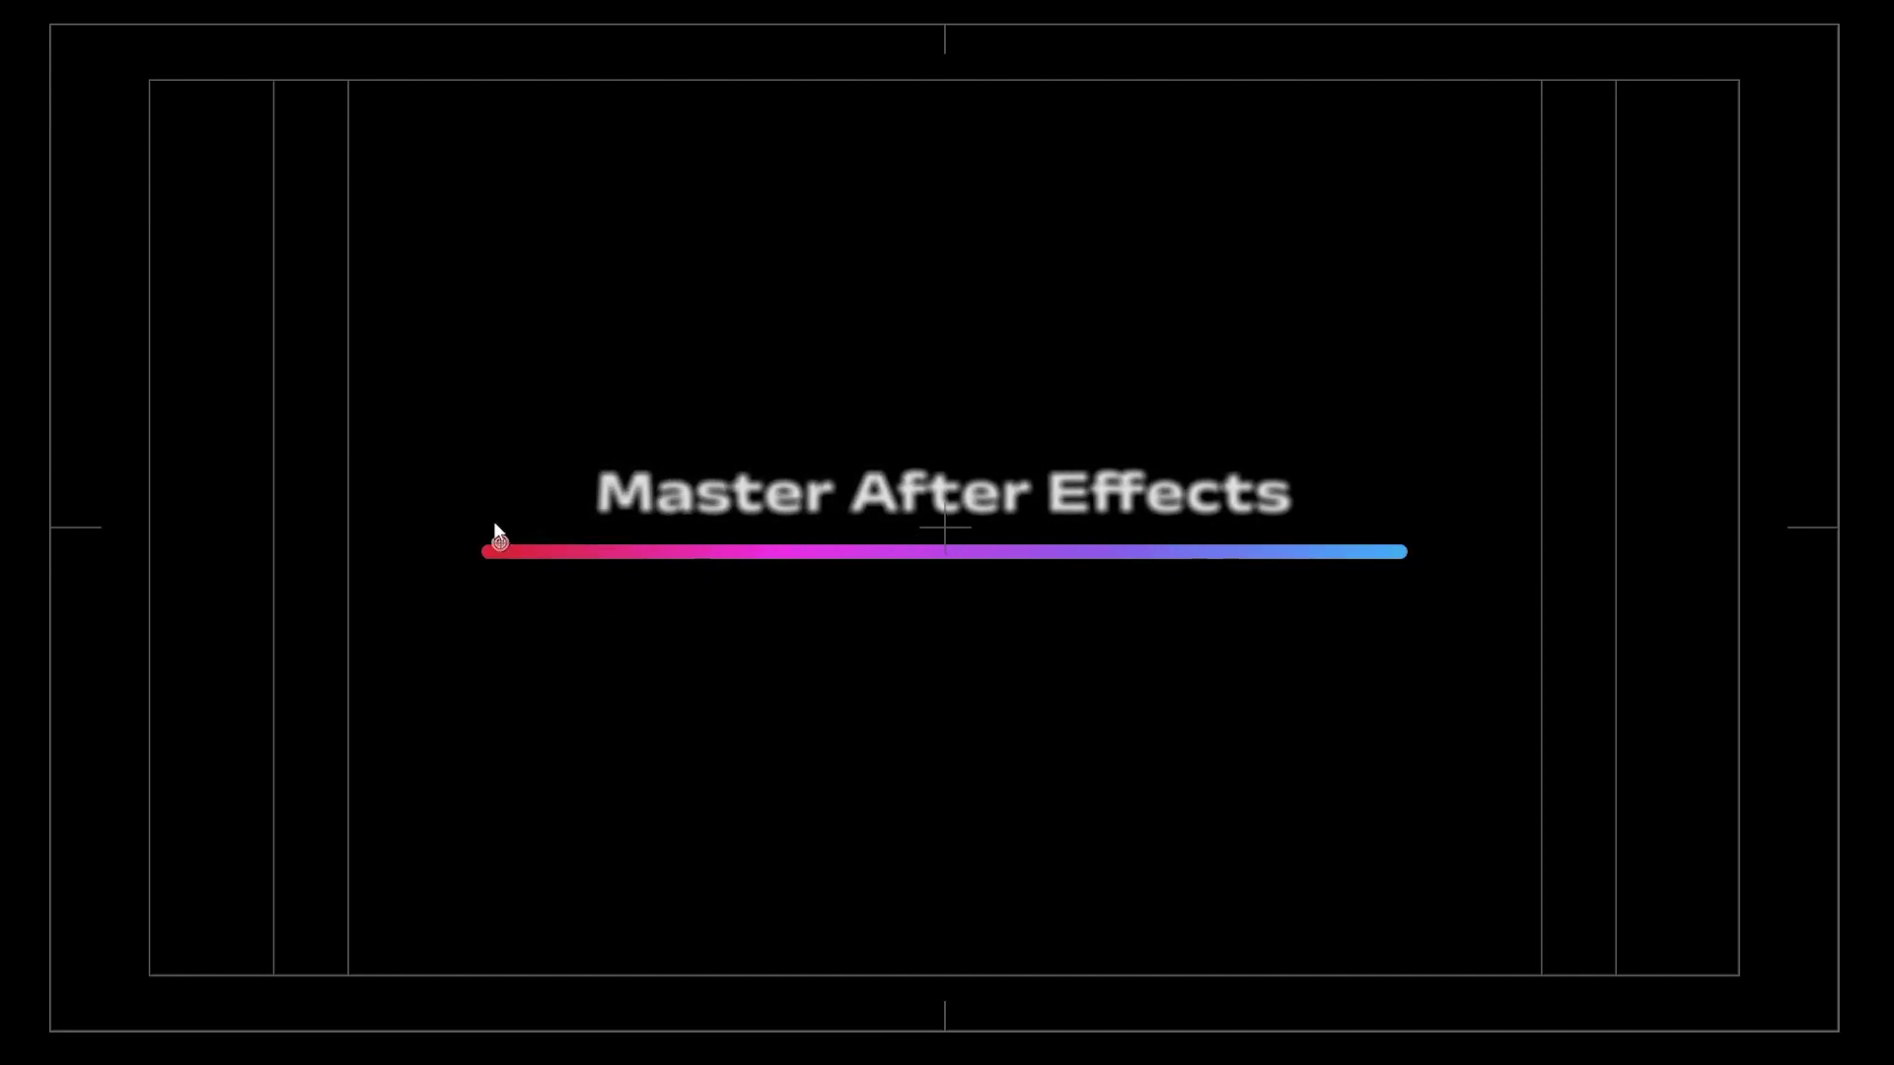
{"action": "left_click", "coordinate": [521, 562]}
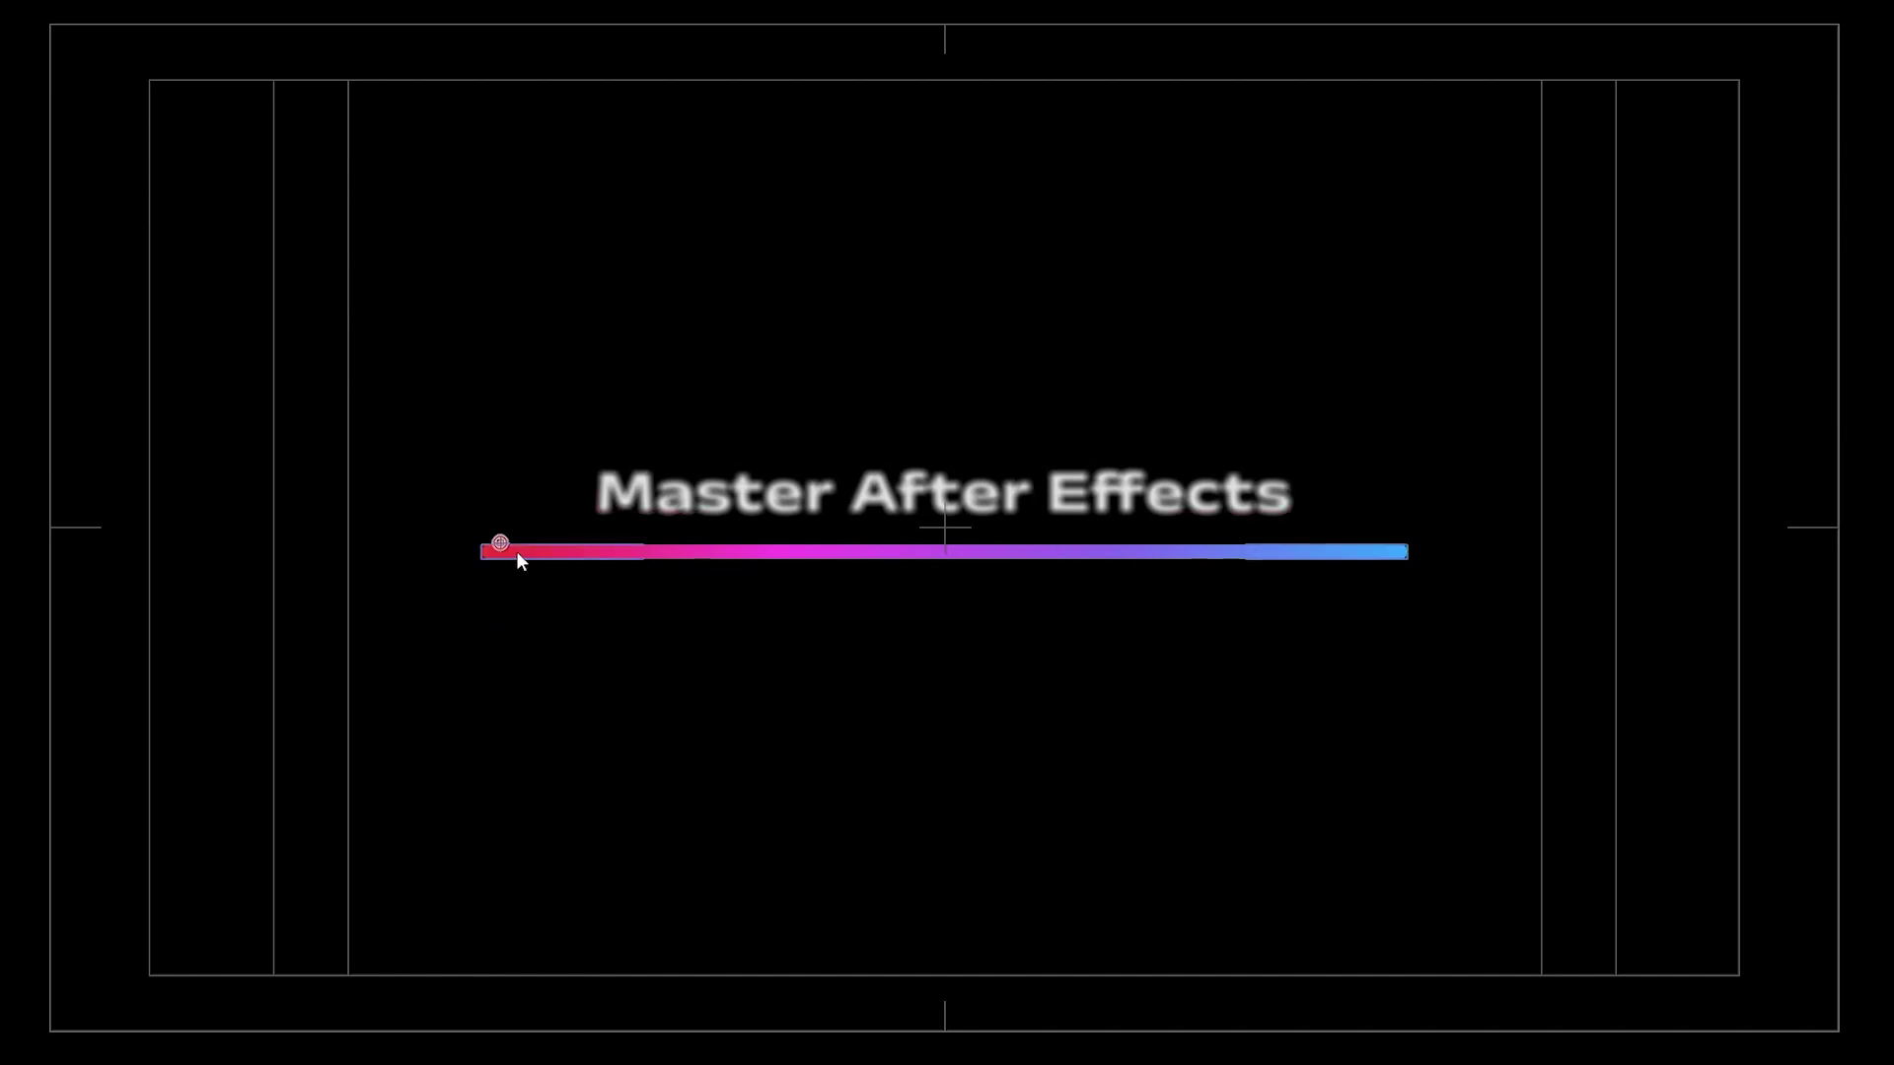
{"action": "scroll", "coordinate": [998, 489], "scroll_direction": "up", "scroll_amount": 1}
{"action": "scroll", "coordinate": [1026, 514], "scroll_direction": "down", "scroll_amount": 1}
{"action": "left_click_drag", "start_coordinate": [500, 543], "coordinate": [1708, 603]}
{"action": "scroll", "coordinate": [433, 498], "scroll_direction": "up", "scroll_amount": 1}
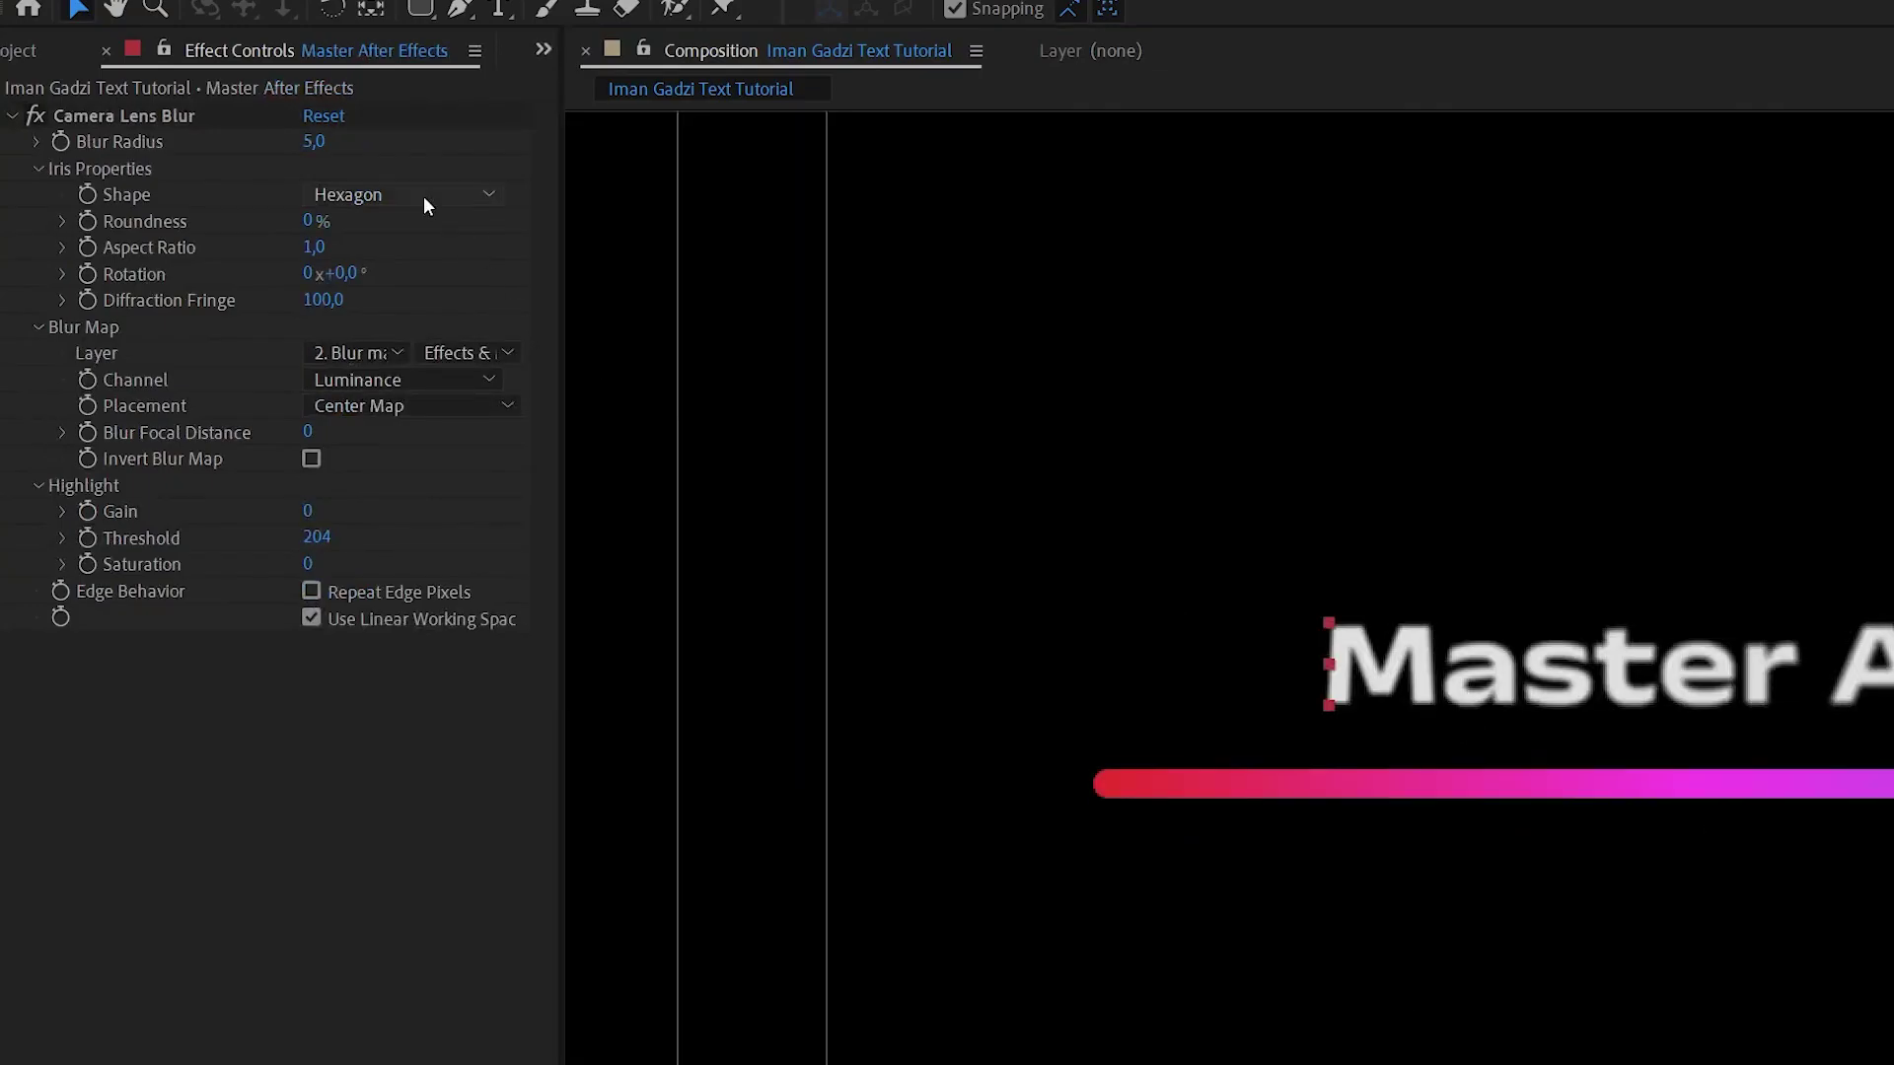
Set the text's Camera Lens Blur radius to 30 after trying 50 and 25.
{"action": "left_click", "coordinate": [312, 143]}
{"action": "type", "text": "50"}
{"action": "key", "text": "Return"}
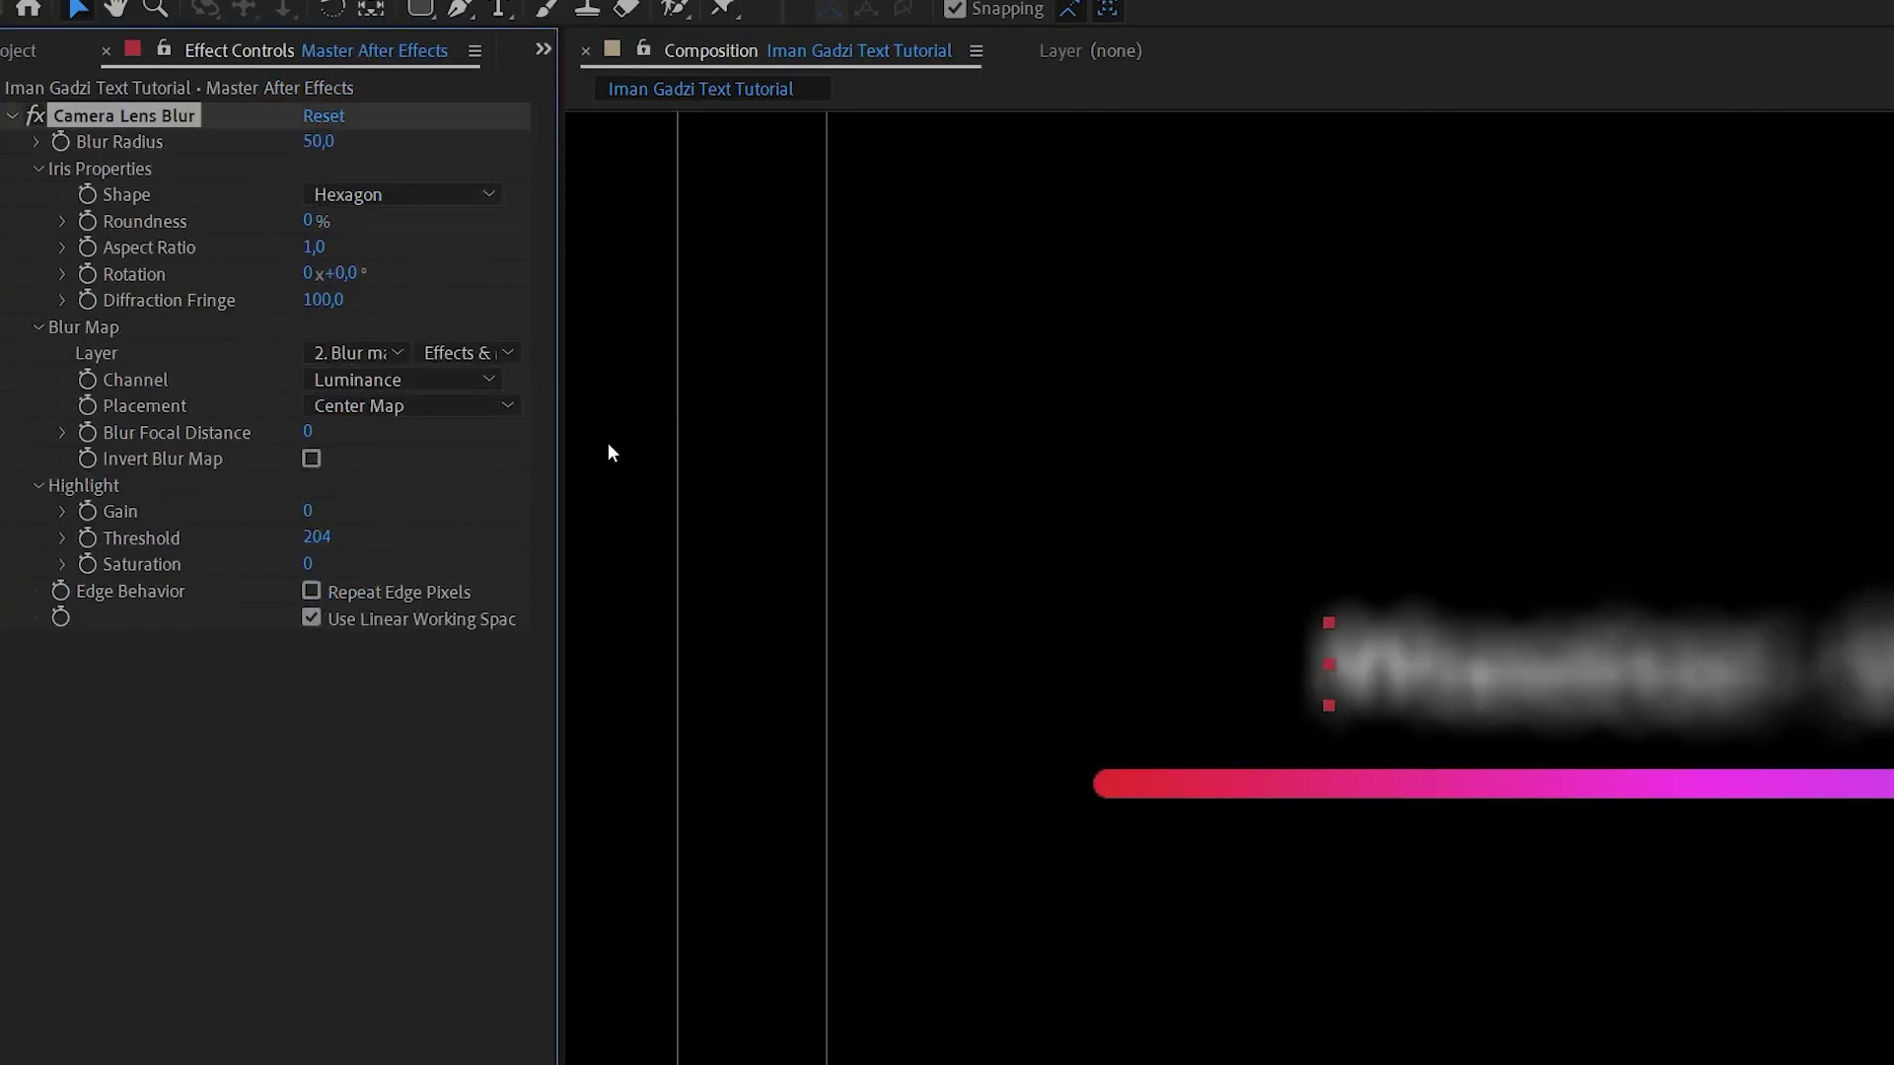
{"action": "left_click", "coordinate": [317, 143]}
{"action": "type", "text": "25"}
{"action": "key", "text": "Return"}
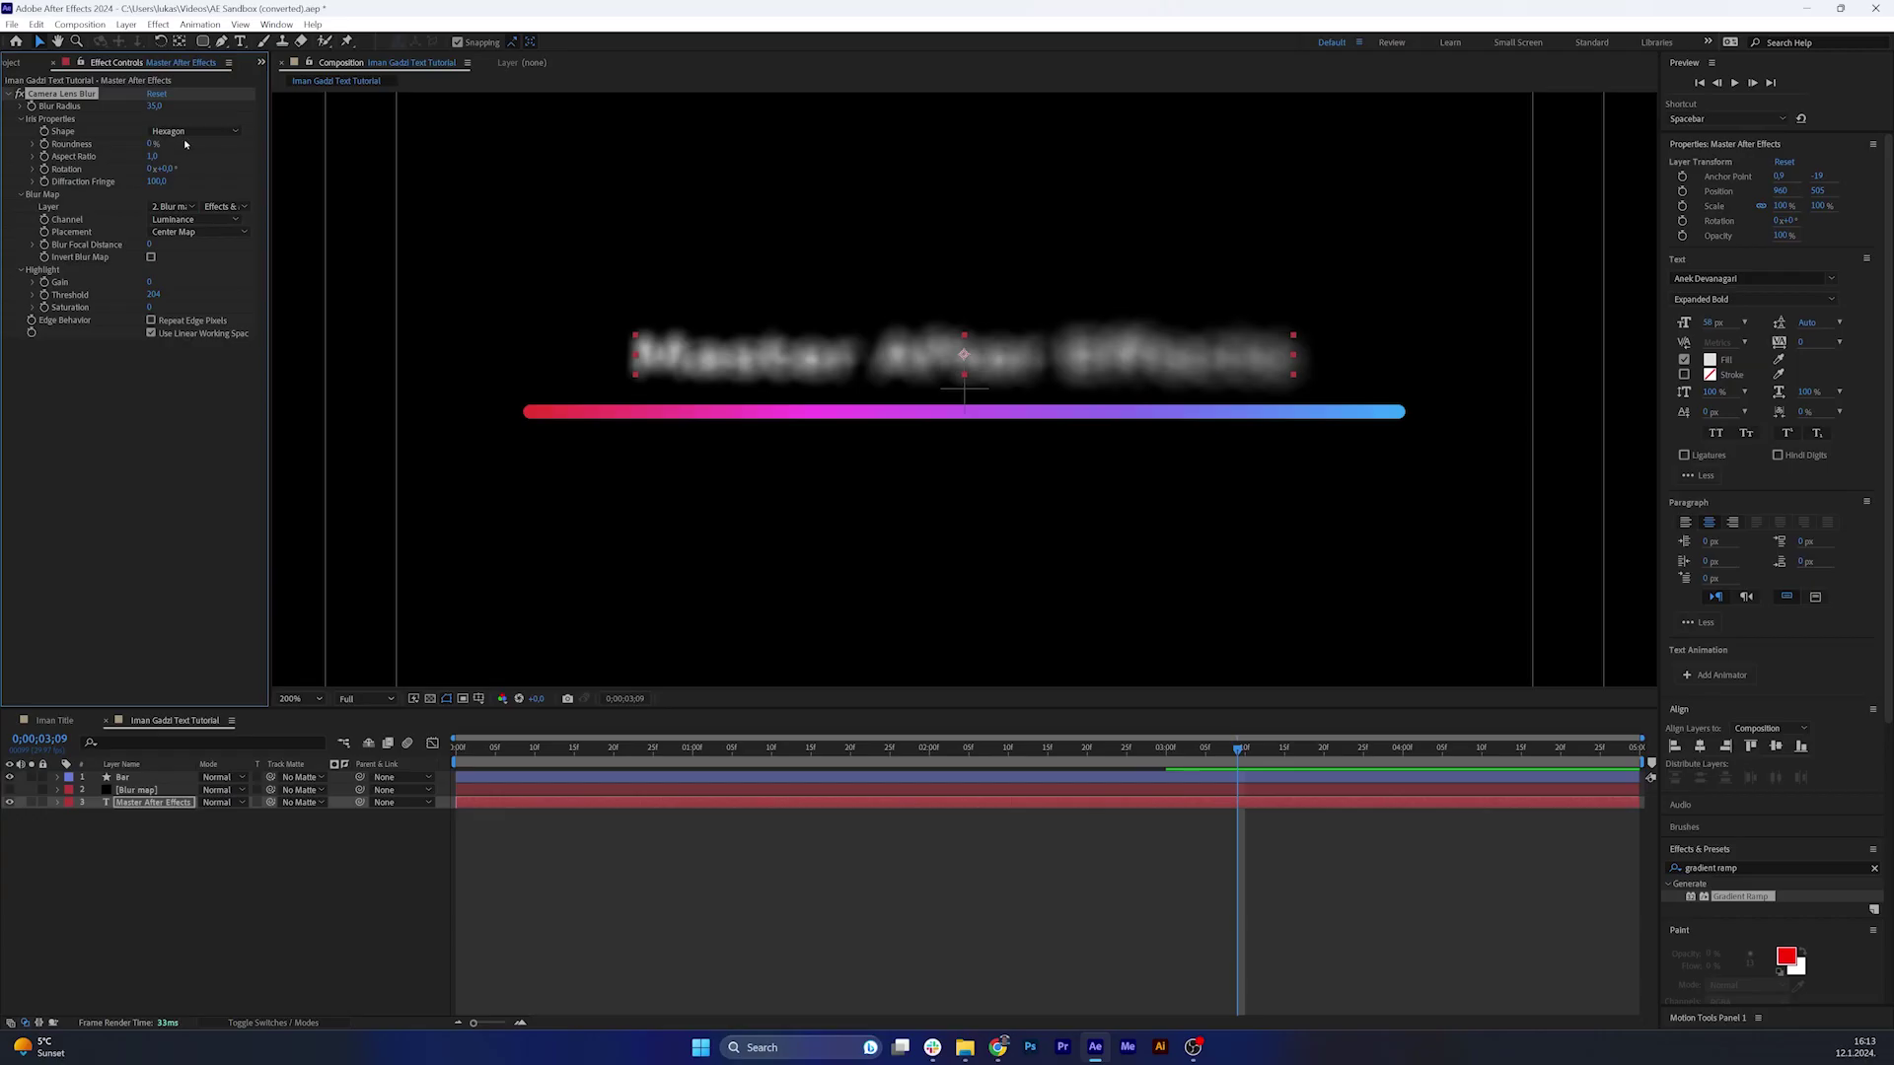
{"action": "left_click", "coordinate": [397, 201]}
{"action": "left_click", "coordinate": [86, 153]}
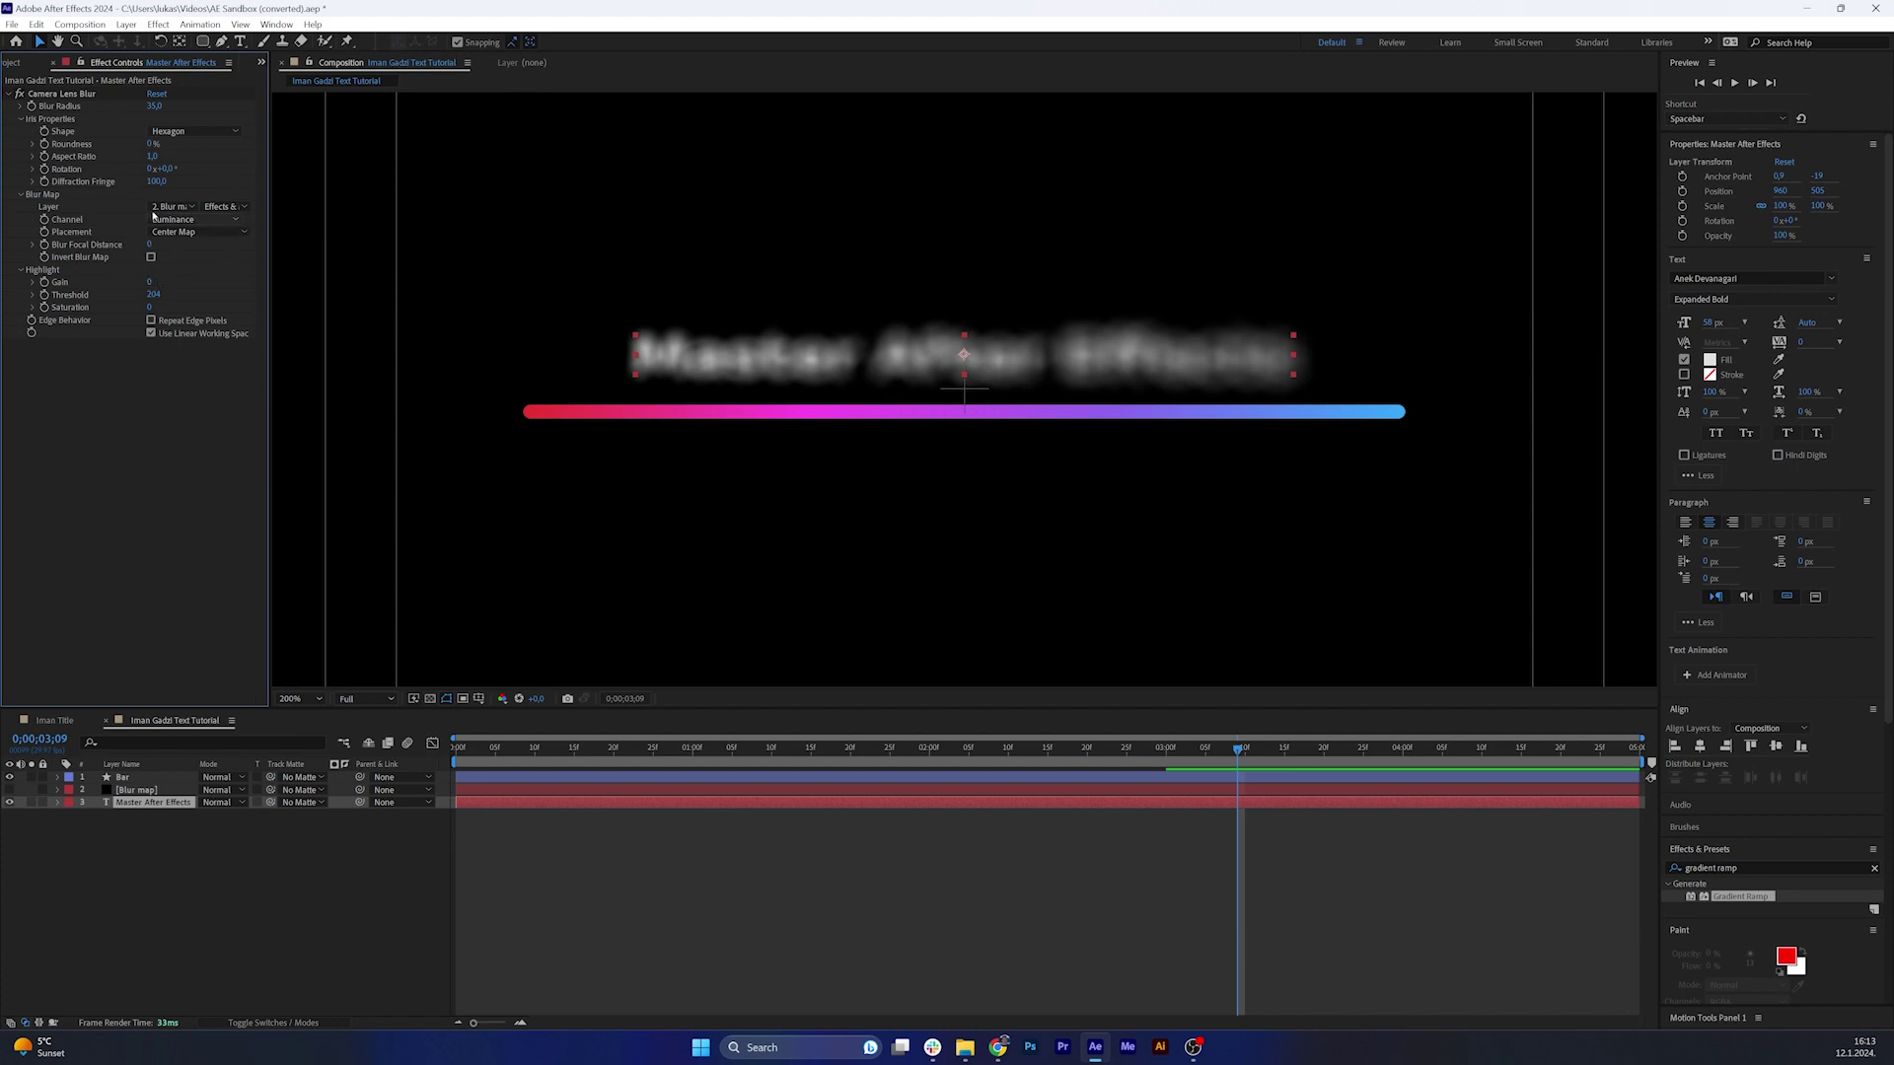
{"action": "key", "text": "comma"}
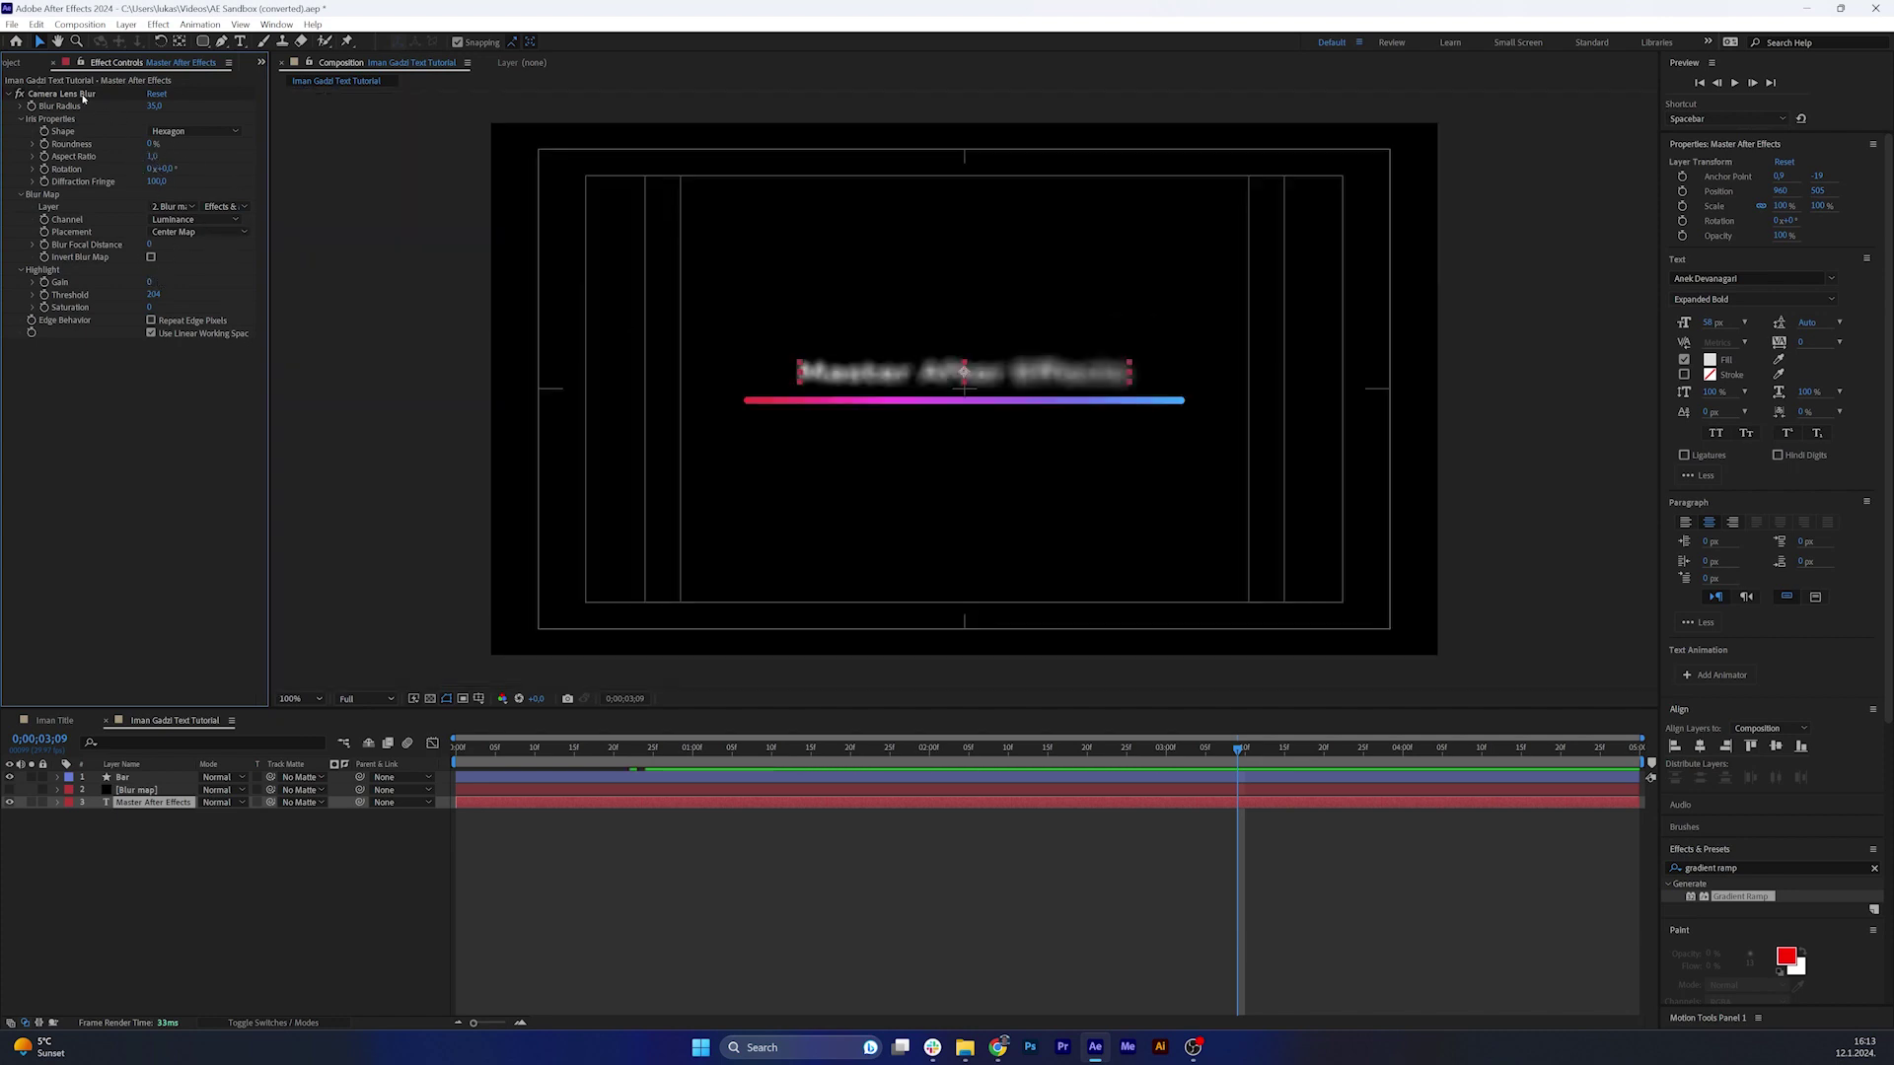
{"action": "left_click", "coordinate": [83, 94]}
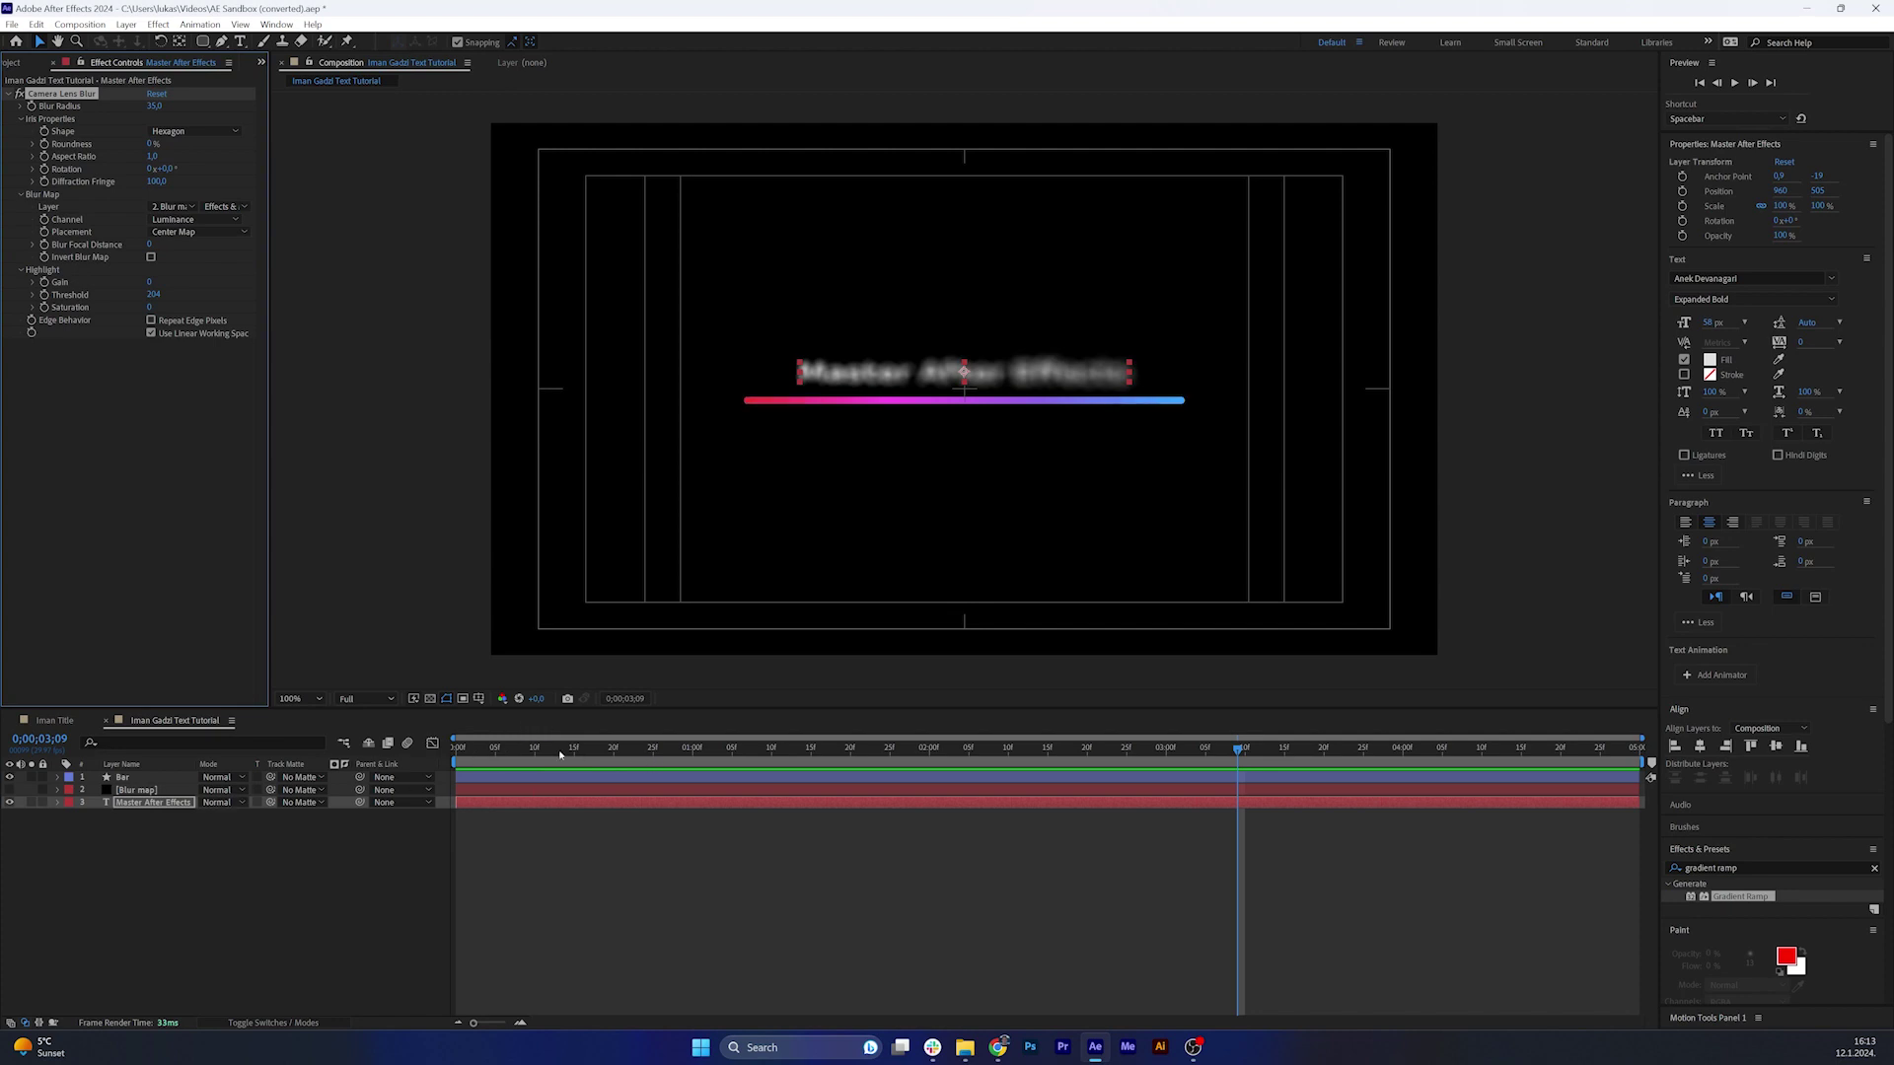
Reveal the keyframed properties of all three layers and go back to the composition's start.
{"action": "left_click", "coordinate": [153, 794]}
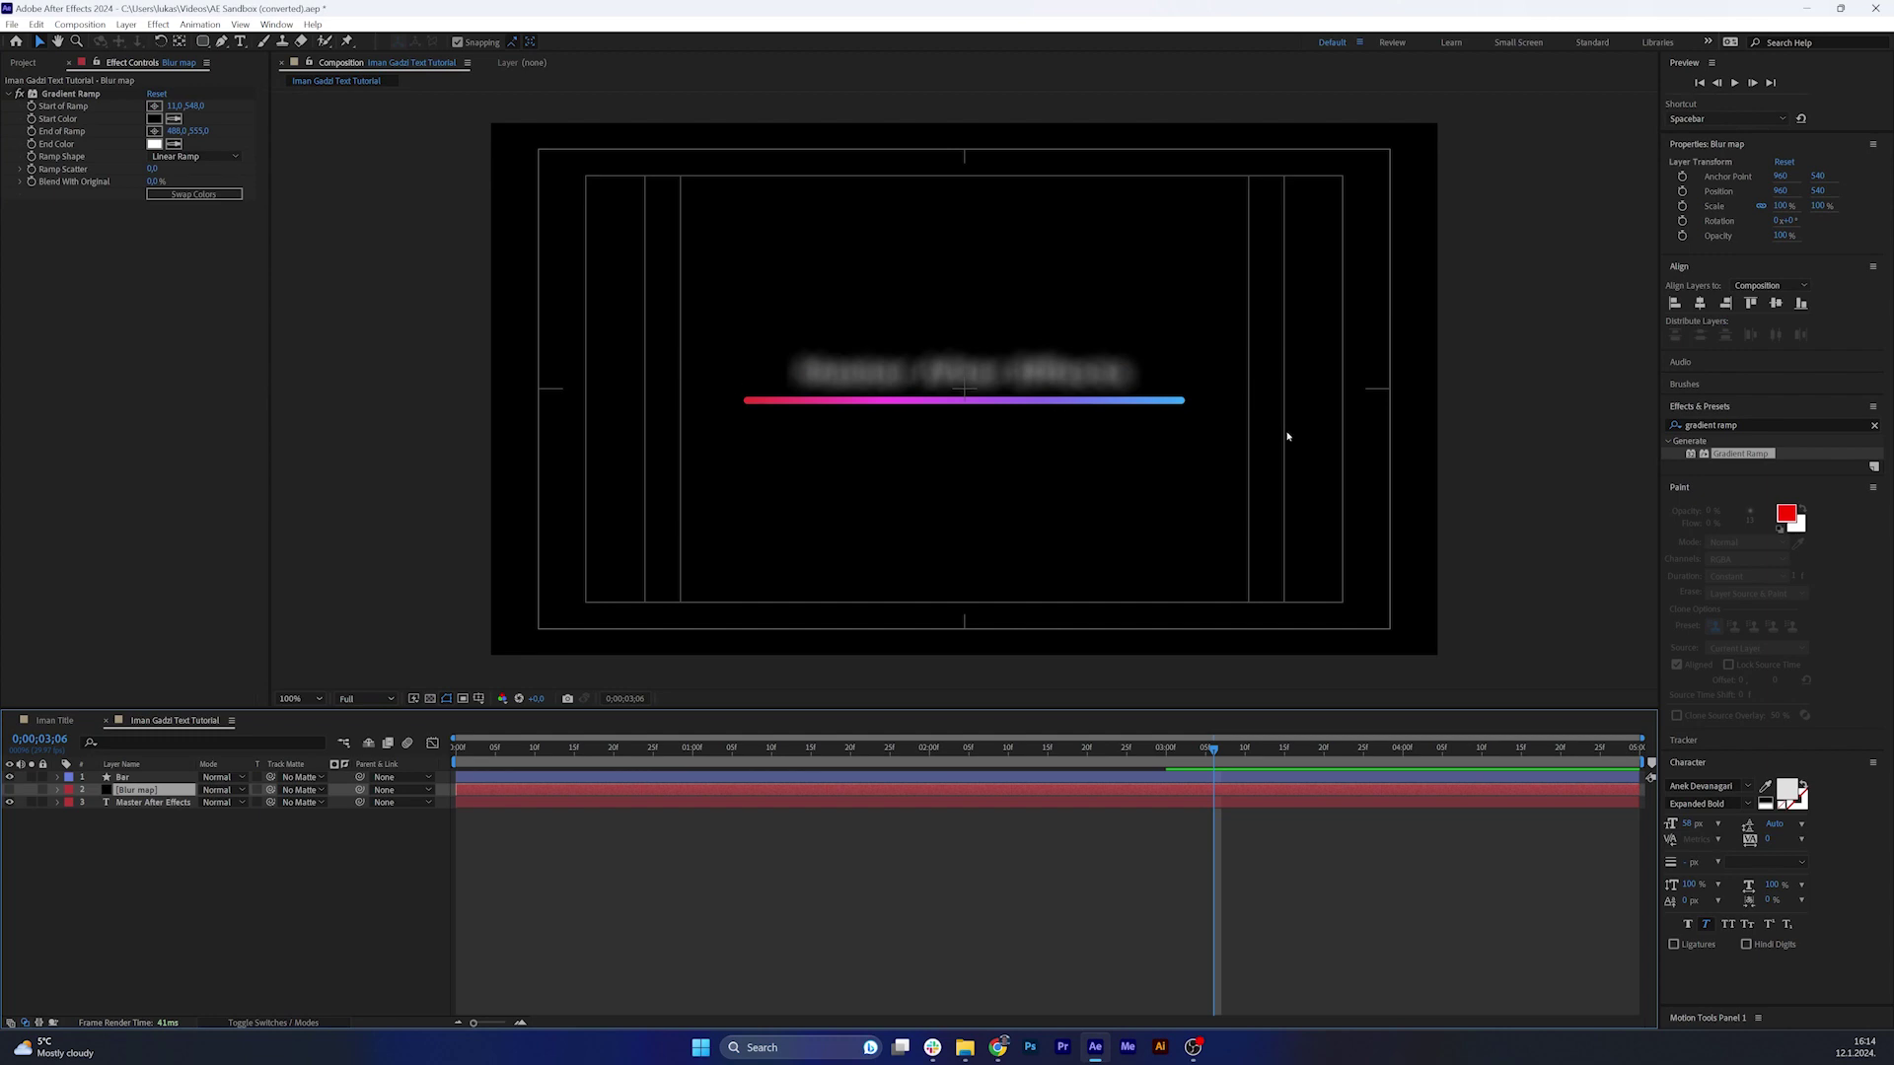
{"action": "key", "text": "ctrl+a"}
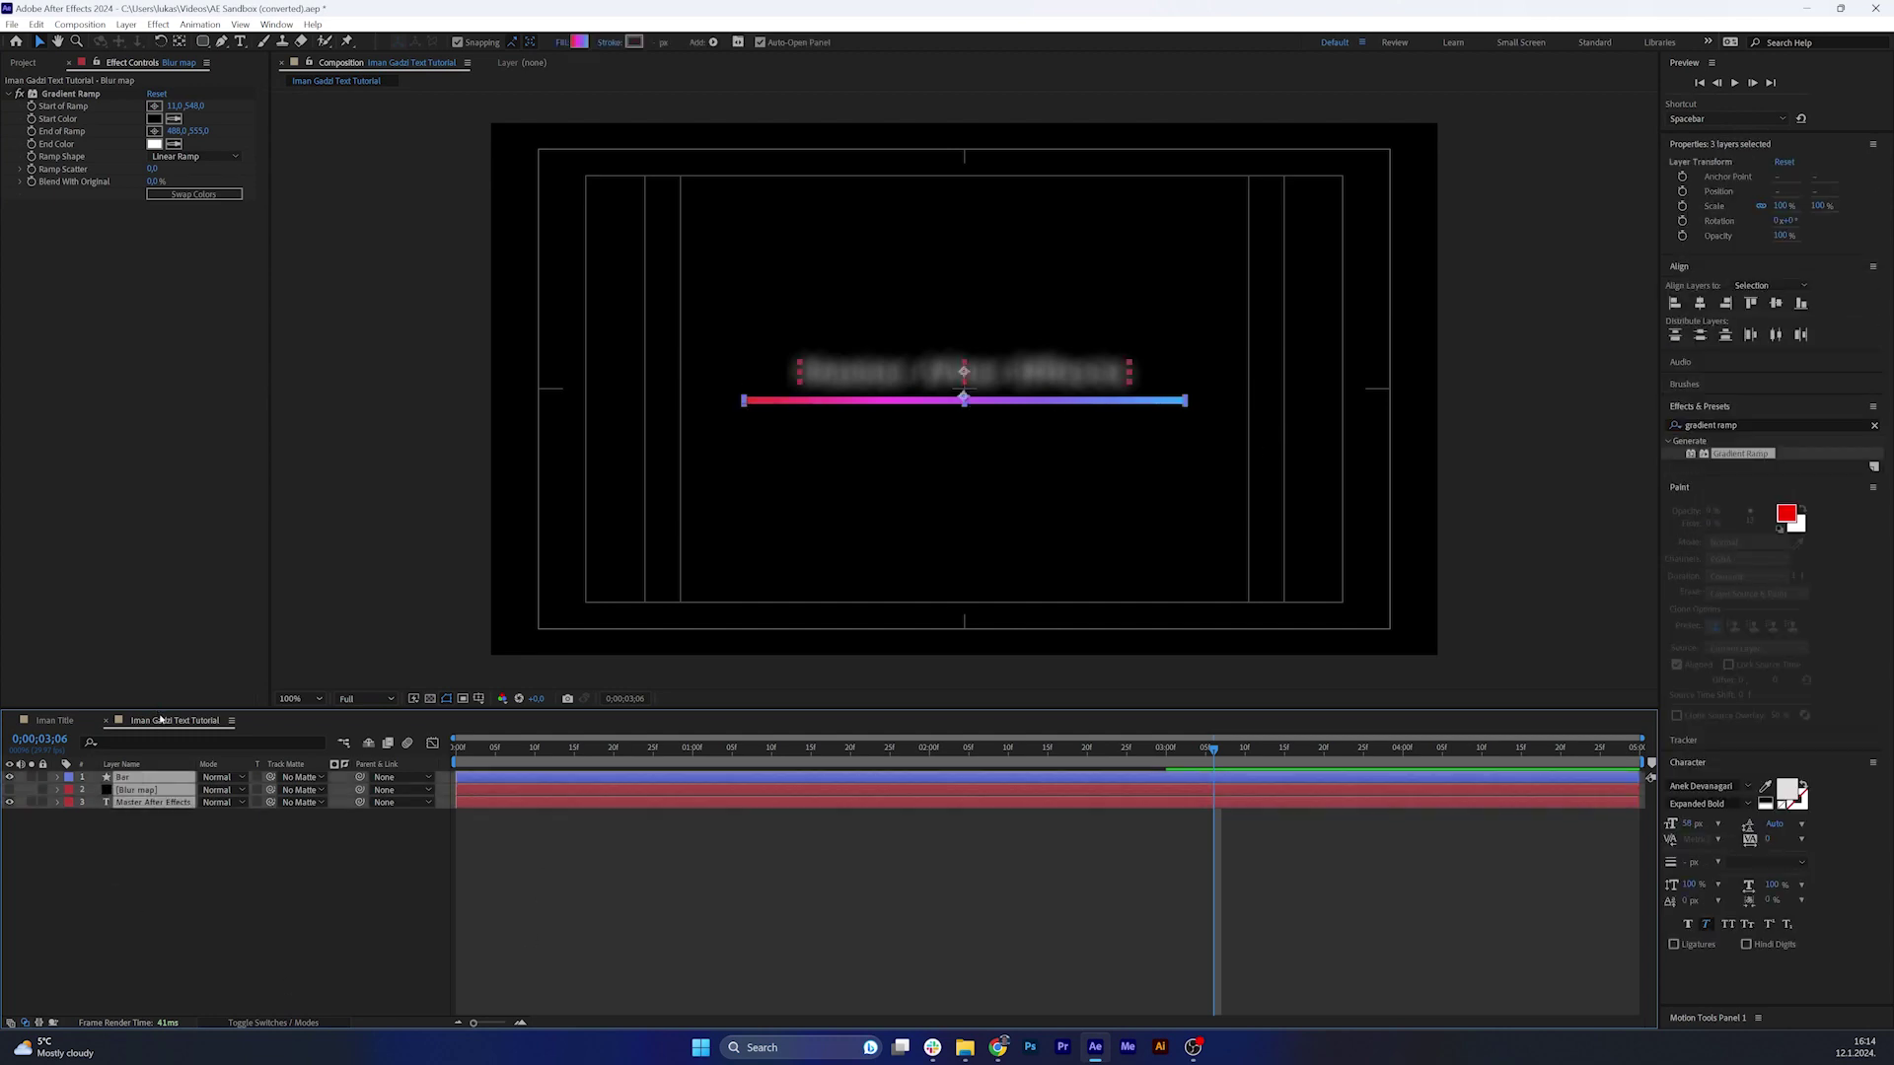
{"action": "key", "text": "u"}
{"action": "key", "text": "space"}
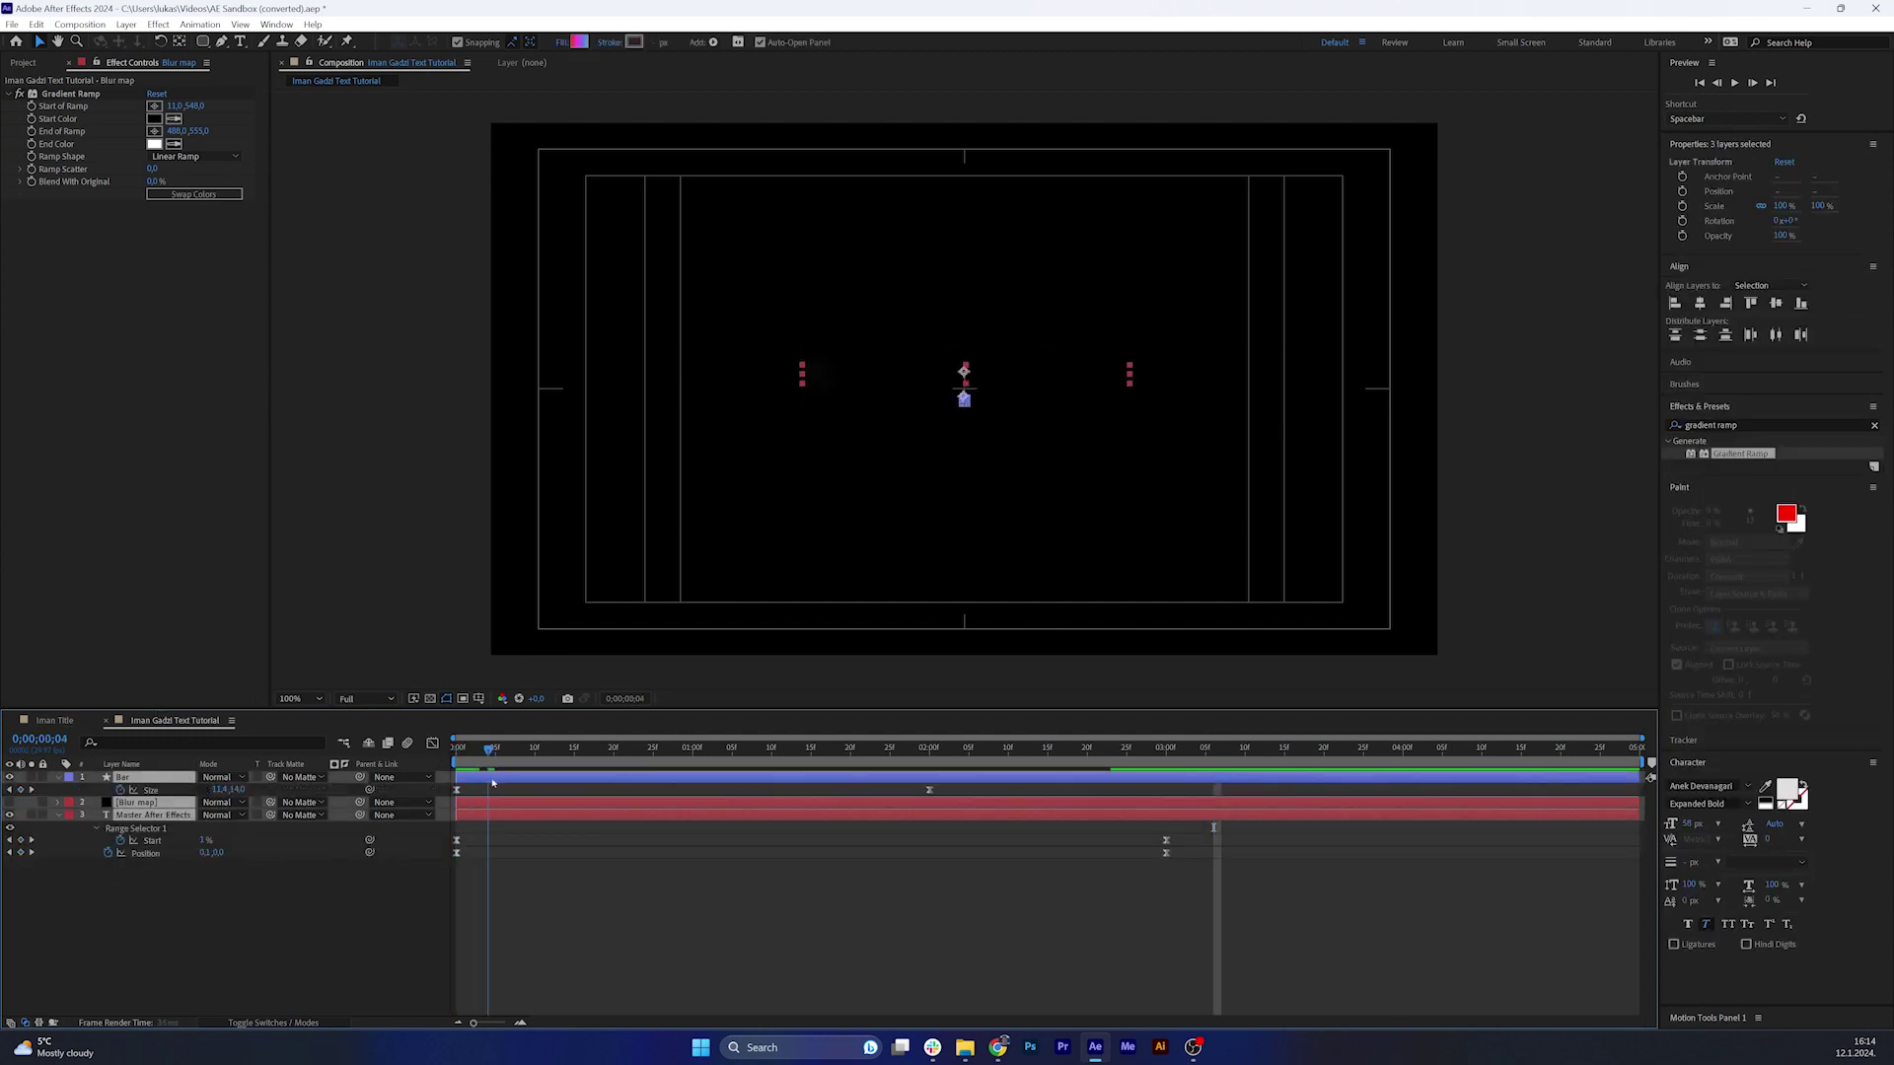
{"action": "left_click", "coordinate": [167, 815]}
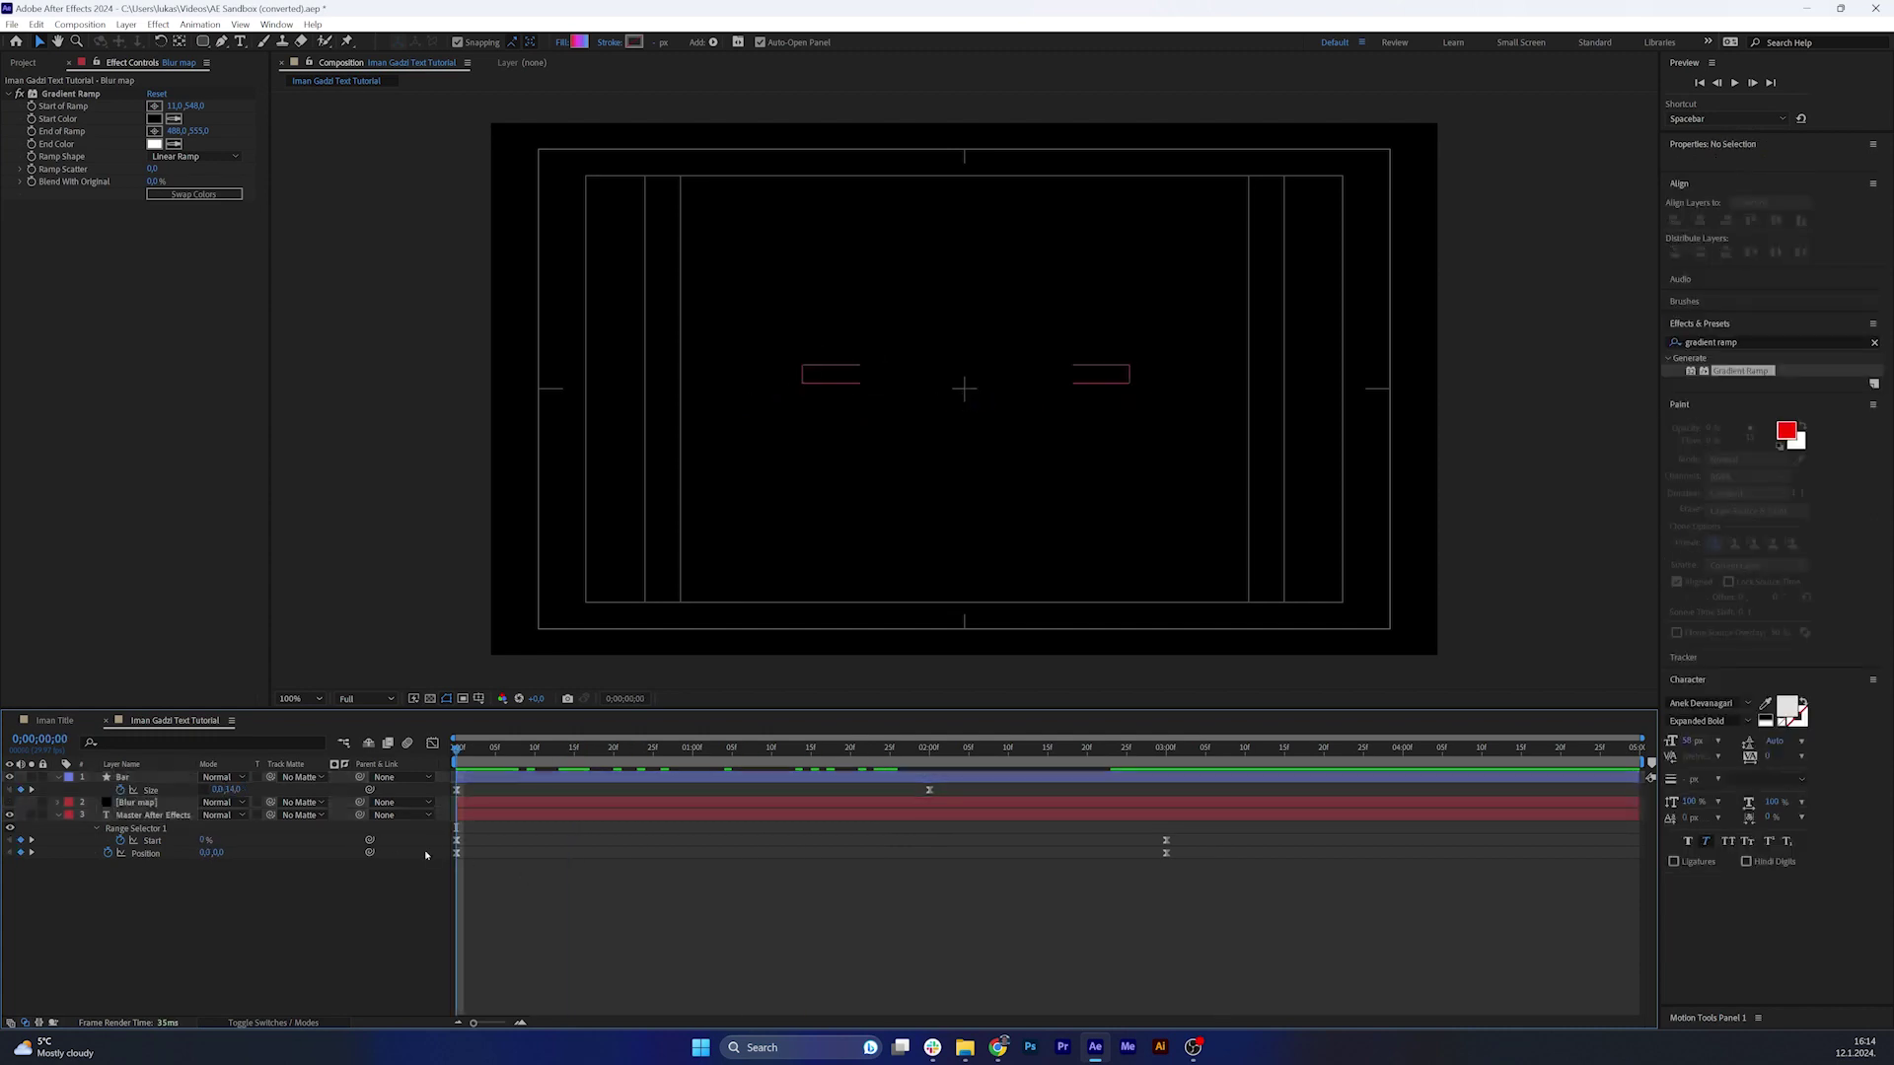
Add keyframes for the Blur map's Start of Ramp (11, 548) and End of Ramp (488, 555) at 0;00.
{"action": "left_click", "coordinate": [169, 804]}
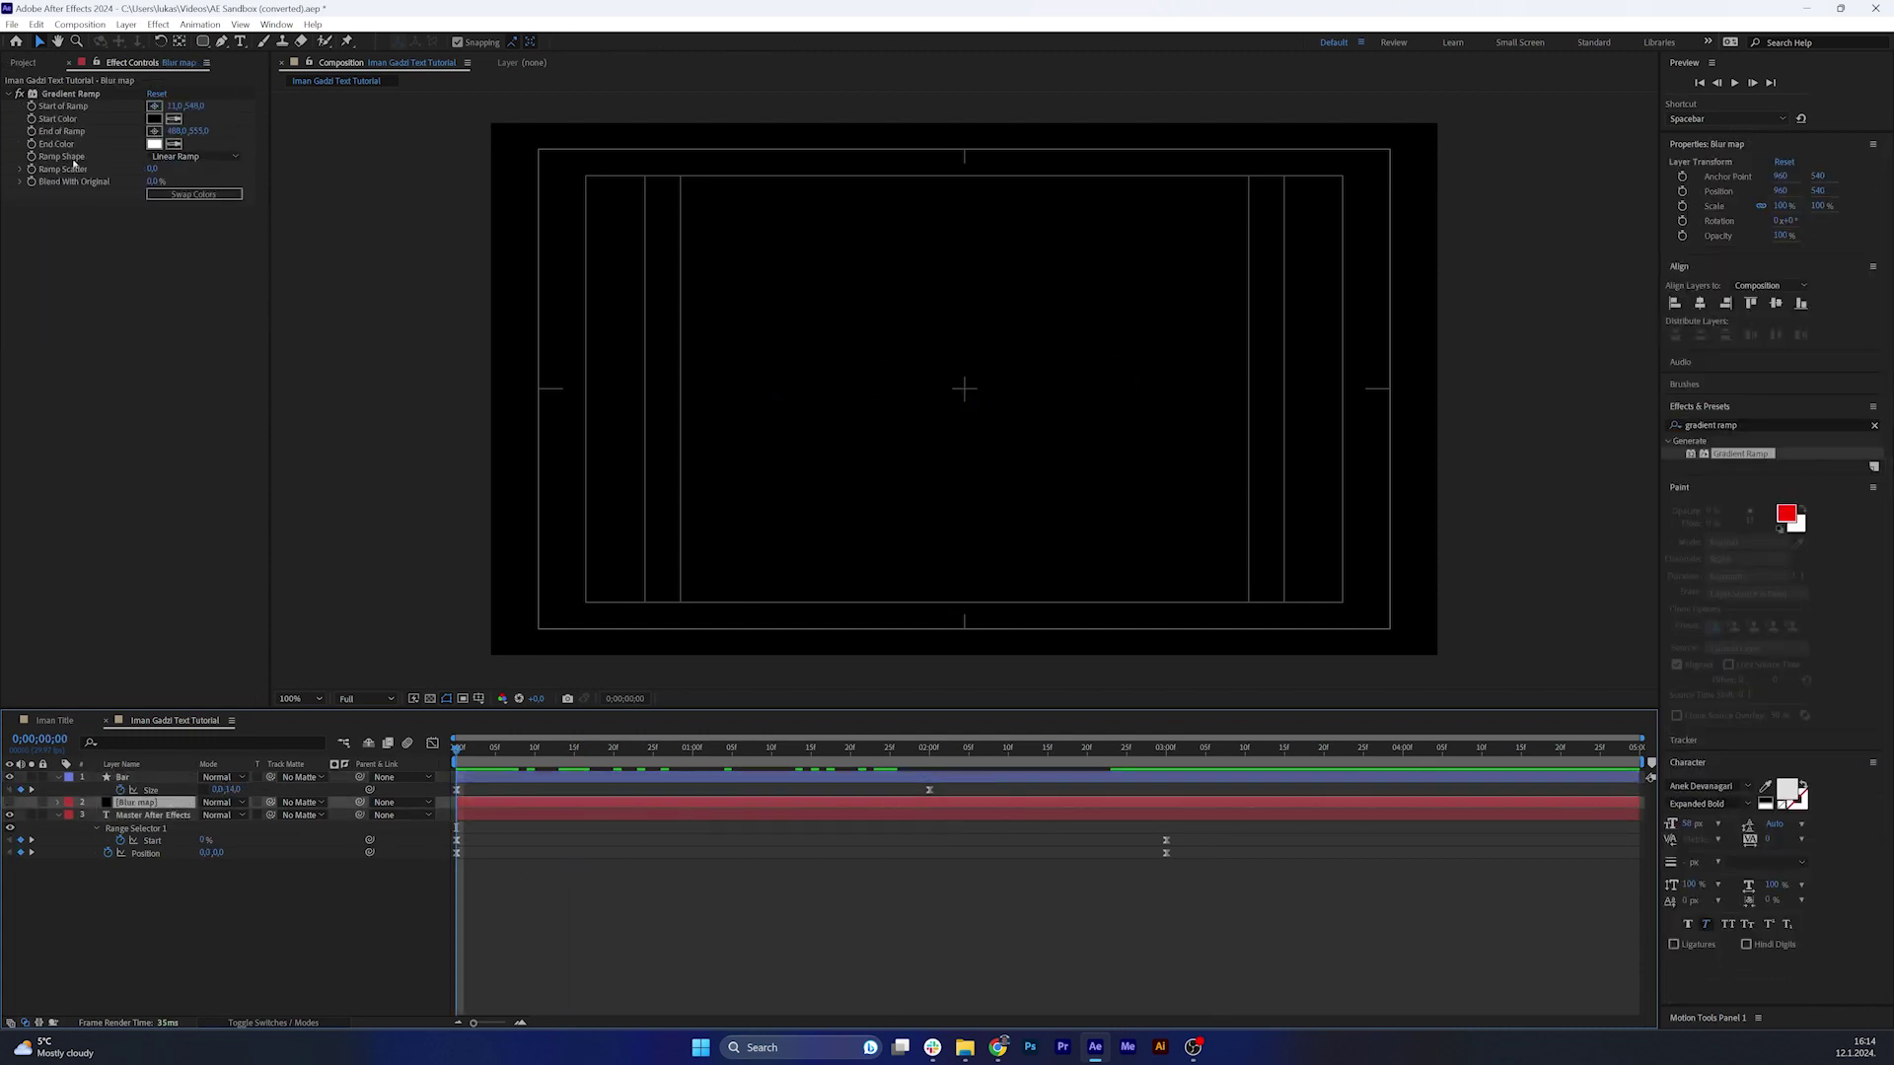
{"action": "left_click", "coordinate": [69, 94]}
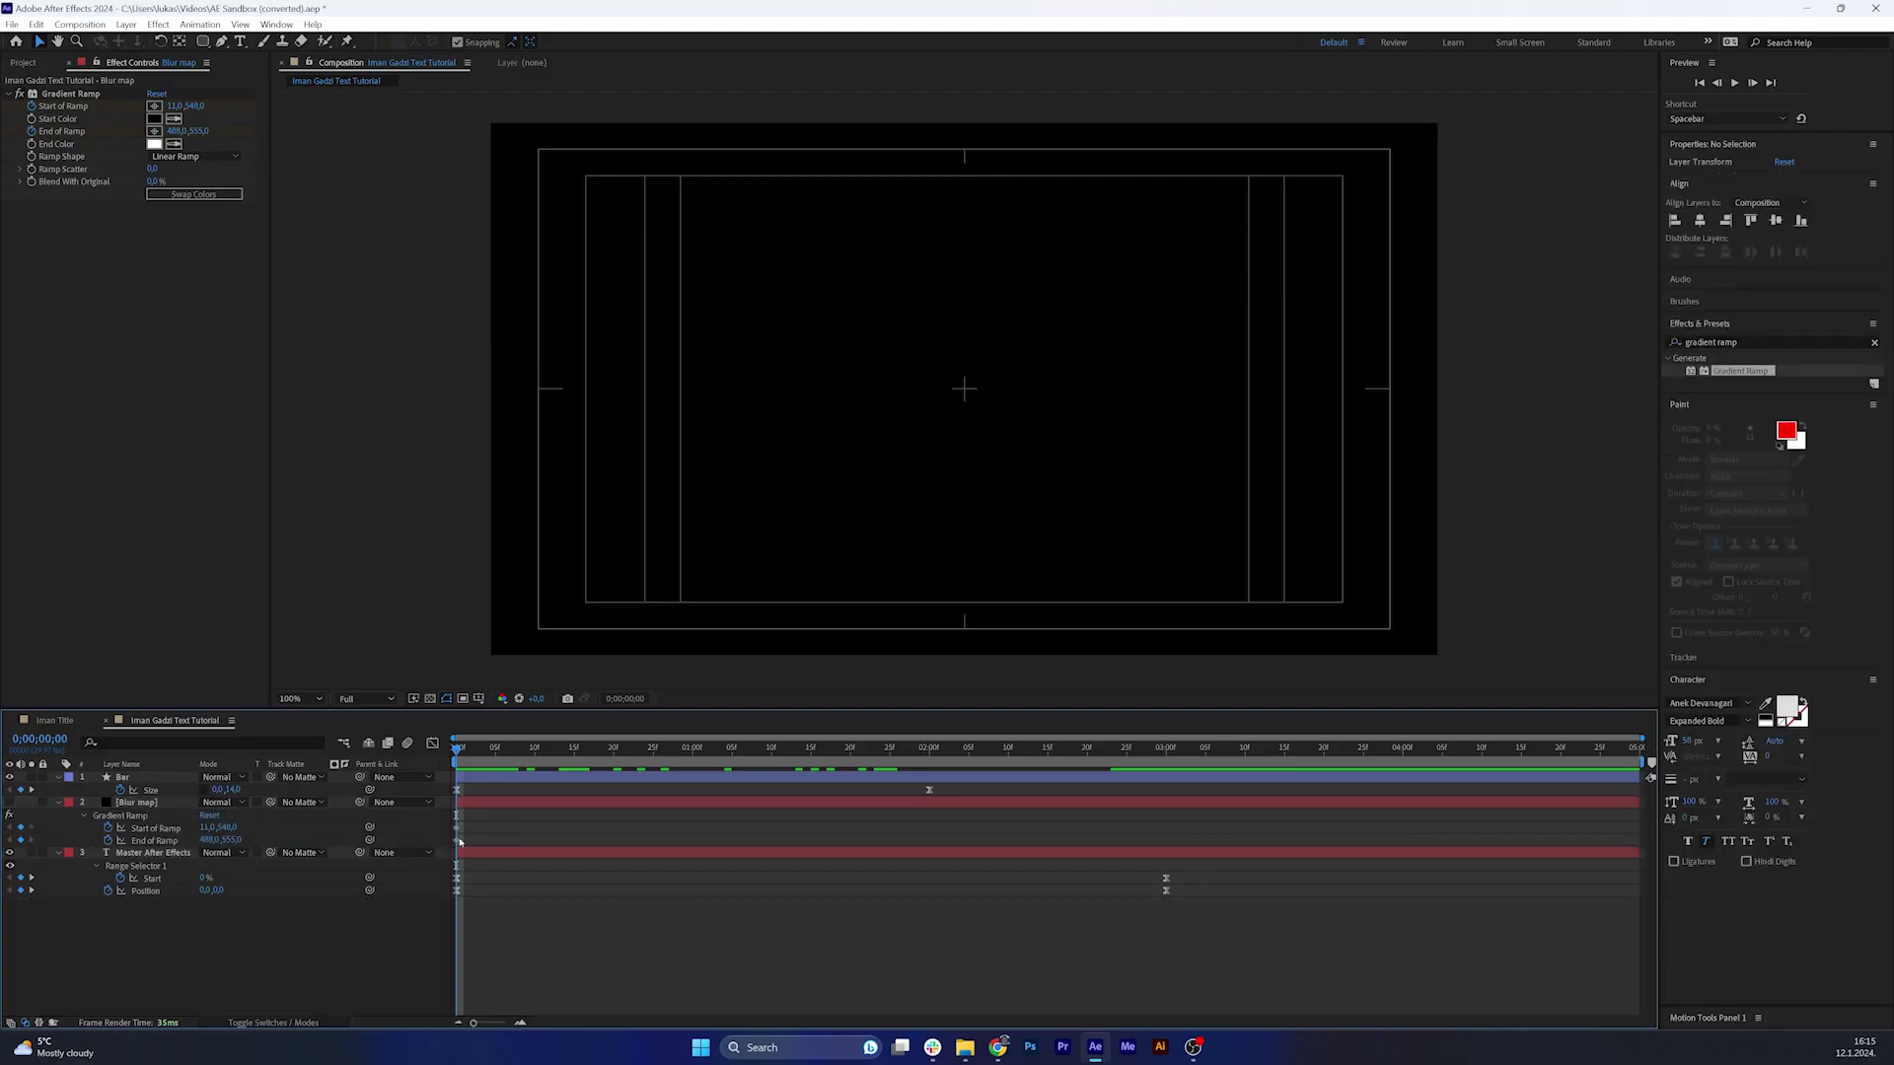
{"action": "left_click", "coordinate": [648, 812]}
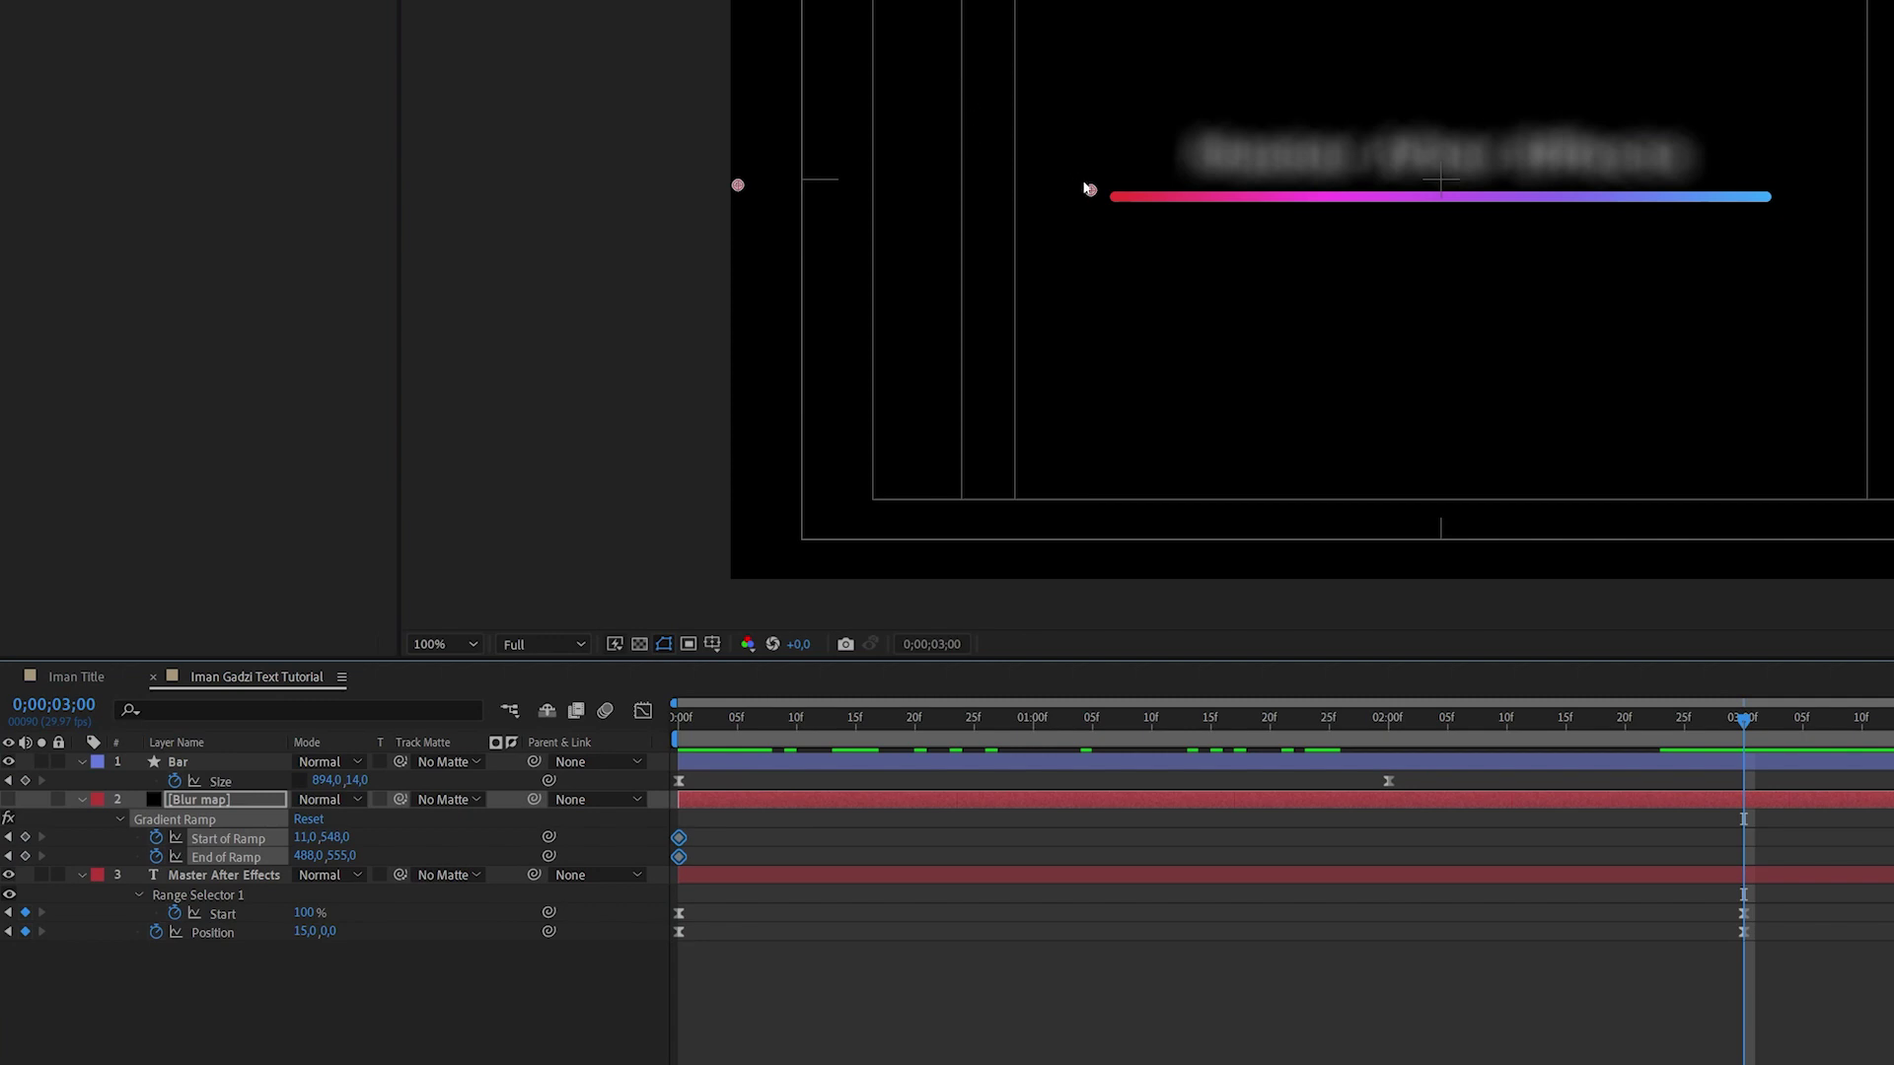
At 3;00, keyframe End of Ramp near the frame's right edge, about x 1835, and Start of Ramp near the bar's right end, about x 1332.
{"action": "left_click", "coordinate": [1164, 1035]}
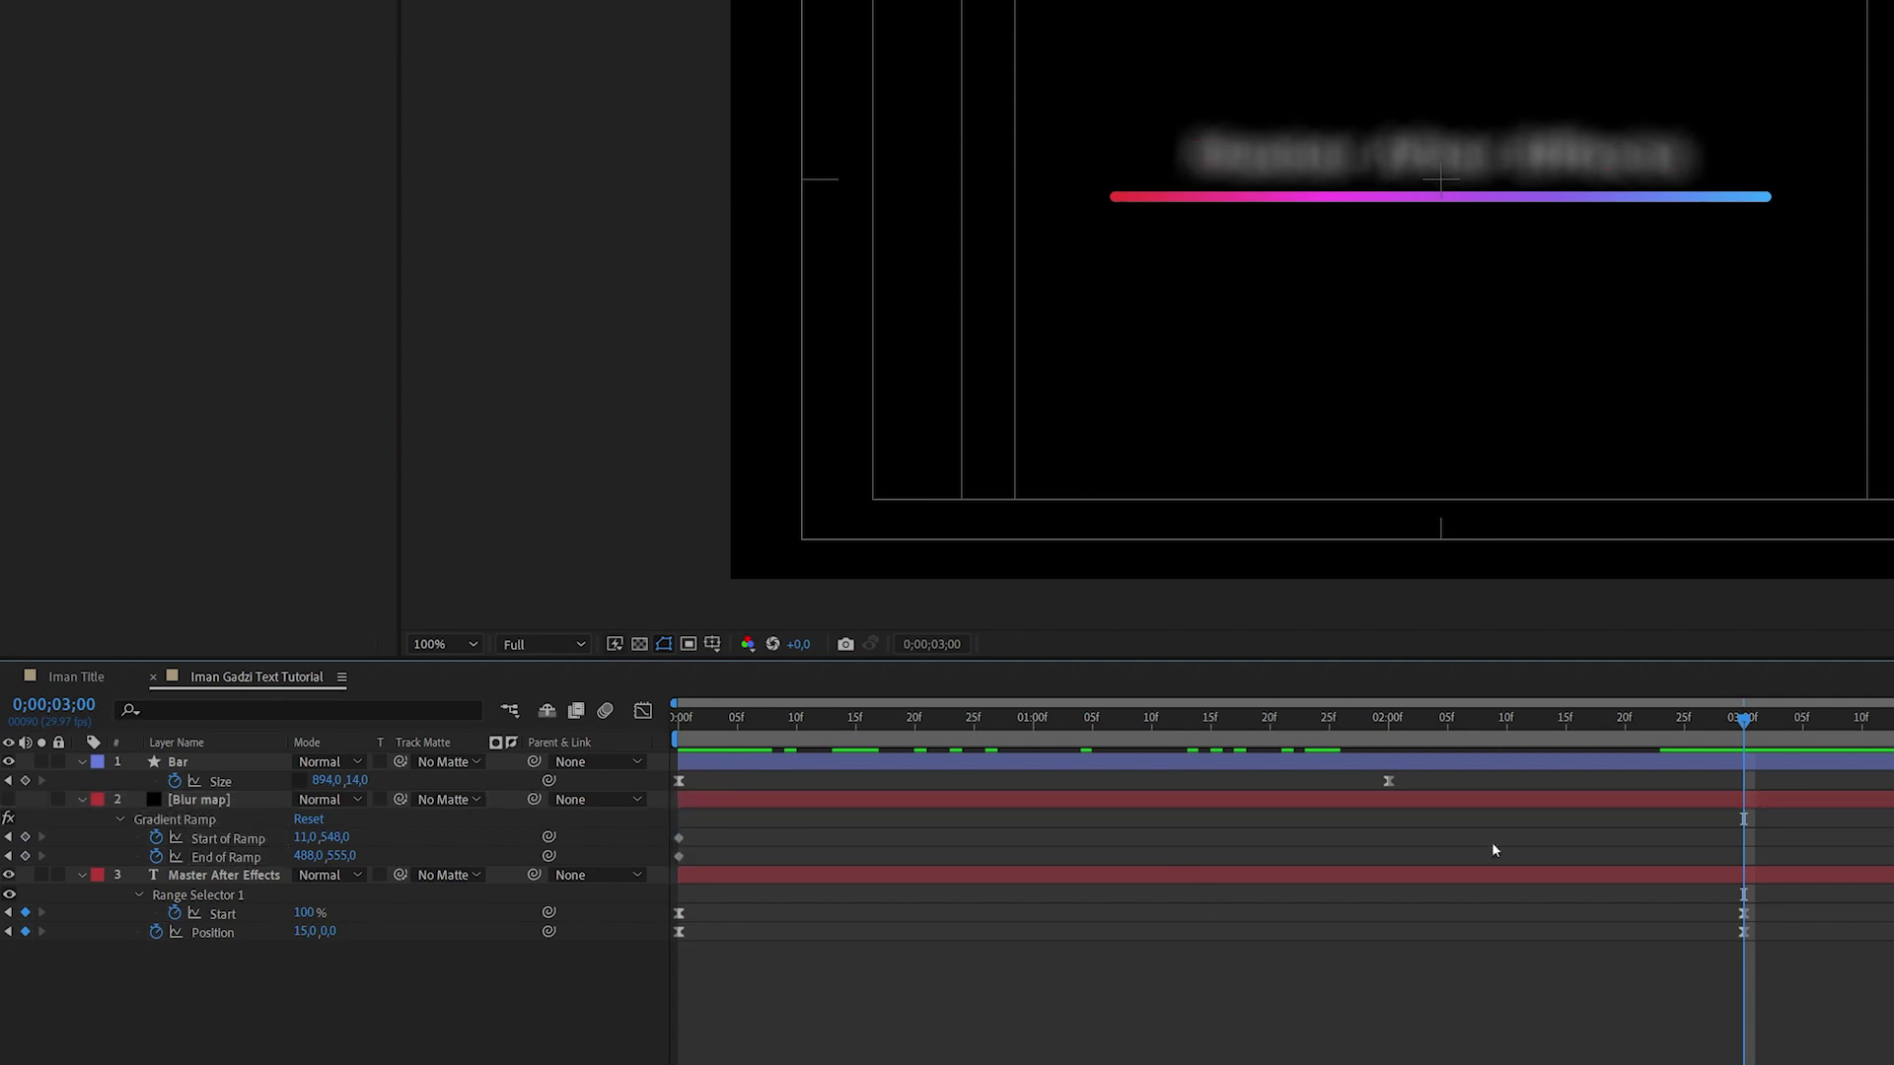
{"action": "left_click", "coordinate": [231, 802]}
{"action": "left_click", "coordinate": [229, 877]}
{"action": "left_click", "coordinate": [227, 782]}
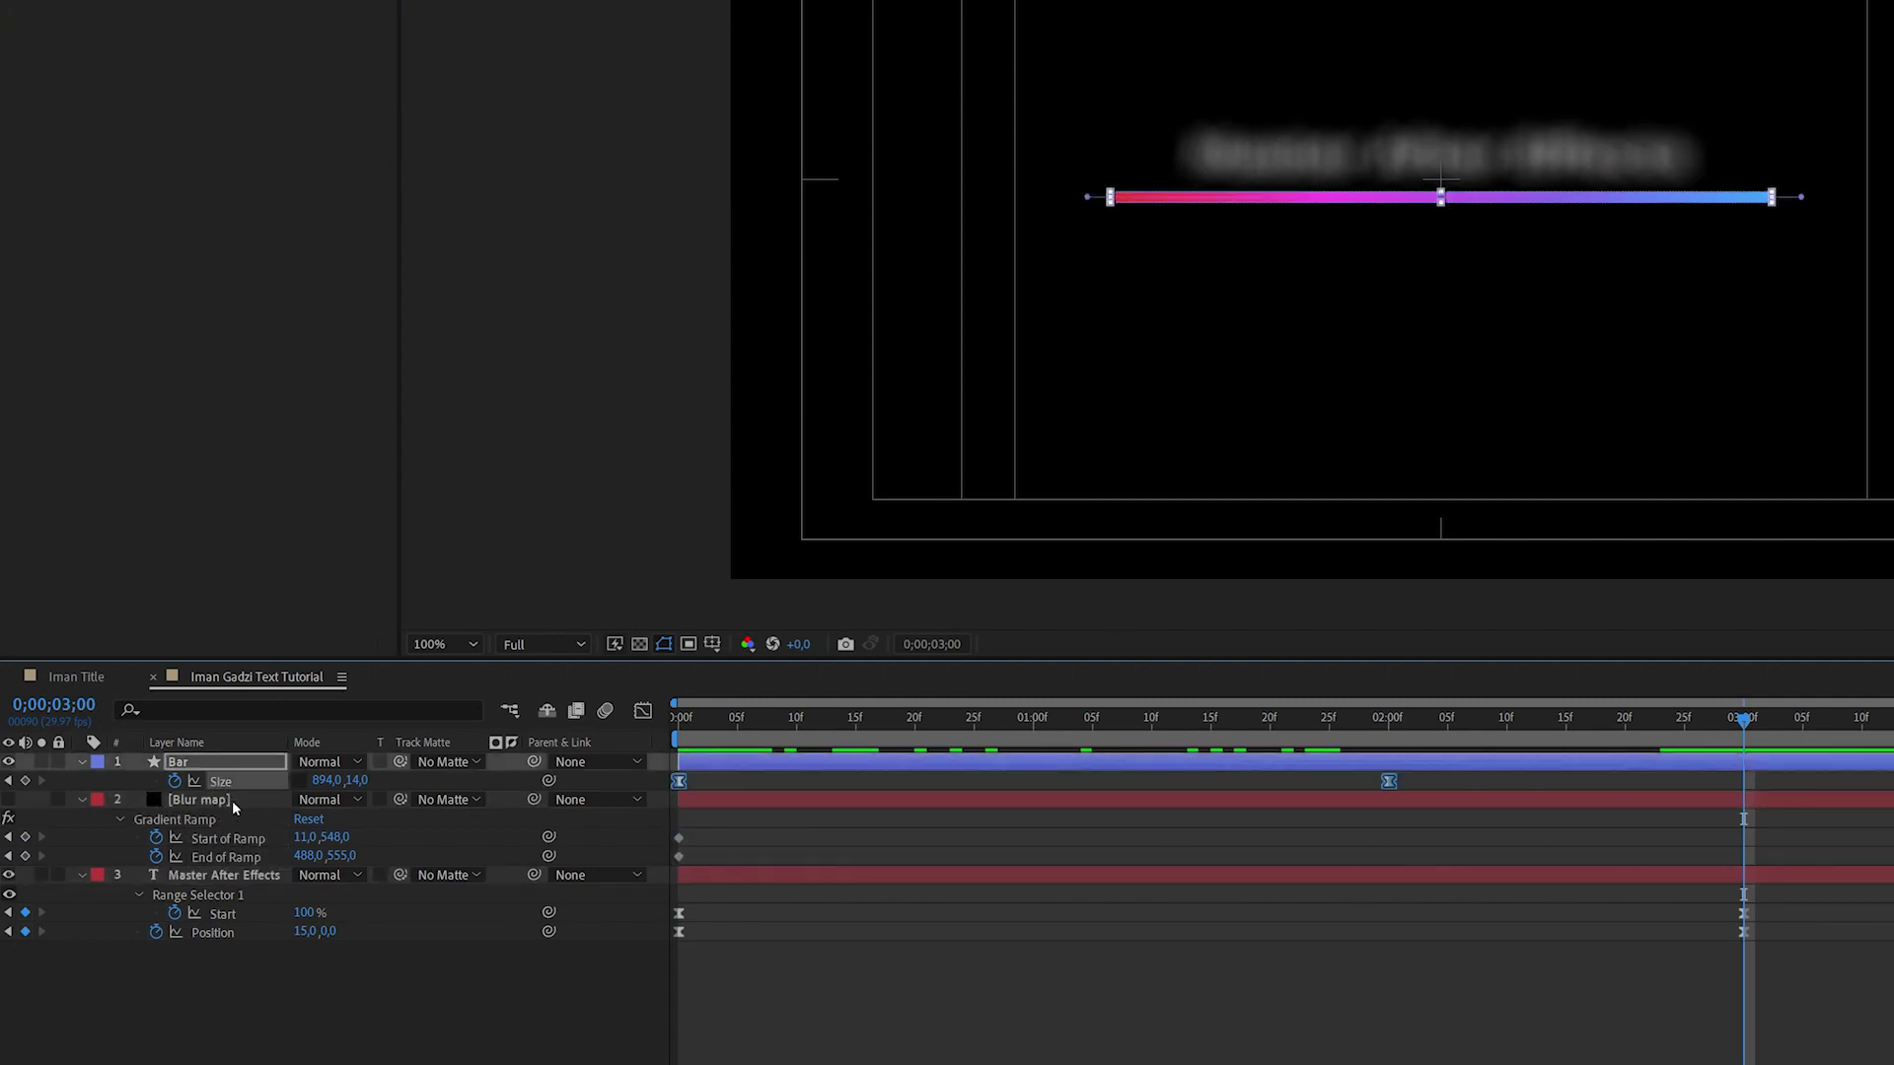
{"action": "left_click", "coordinate": [232, 803]}
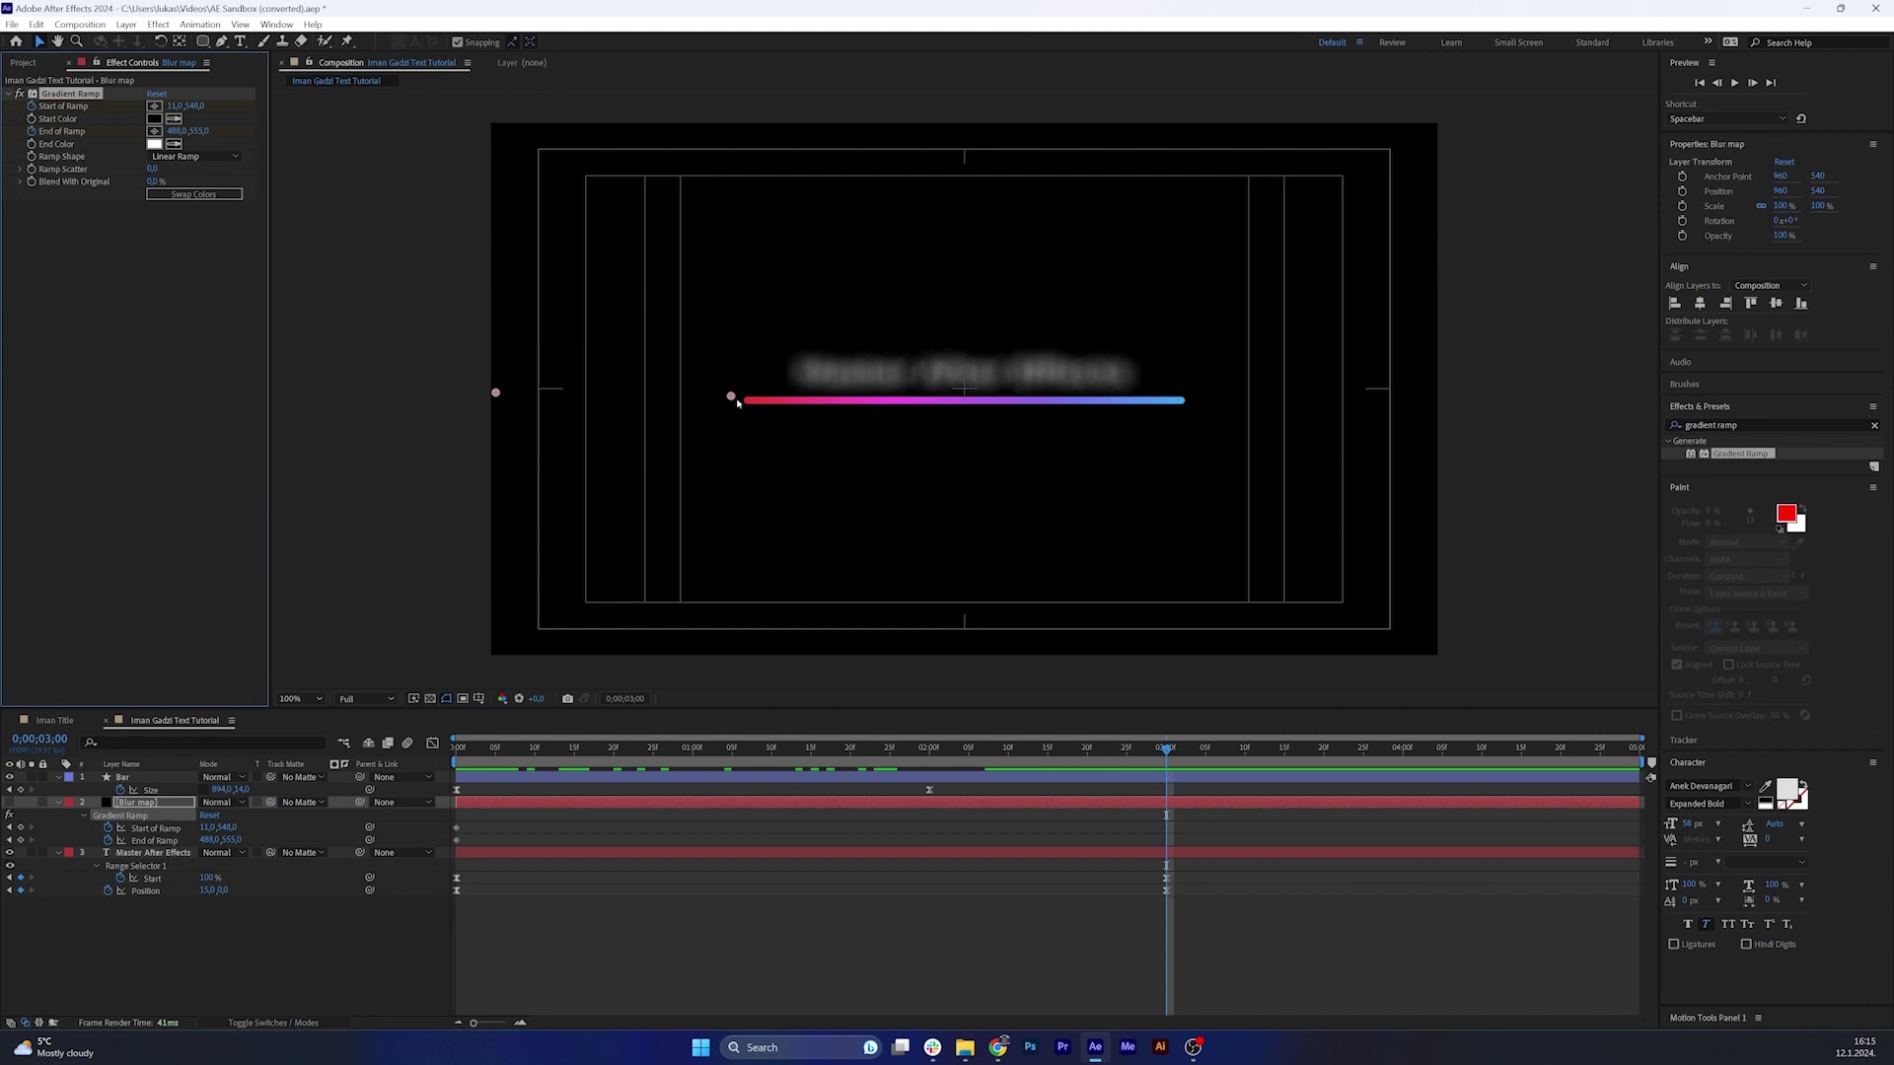
{"action": "left_click_drag", "start_coordinate": [737, 402], "coordinate": [1261, 403]}
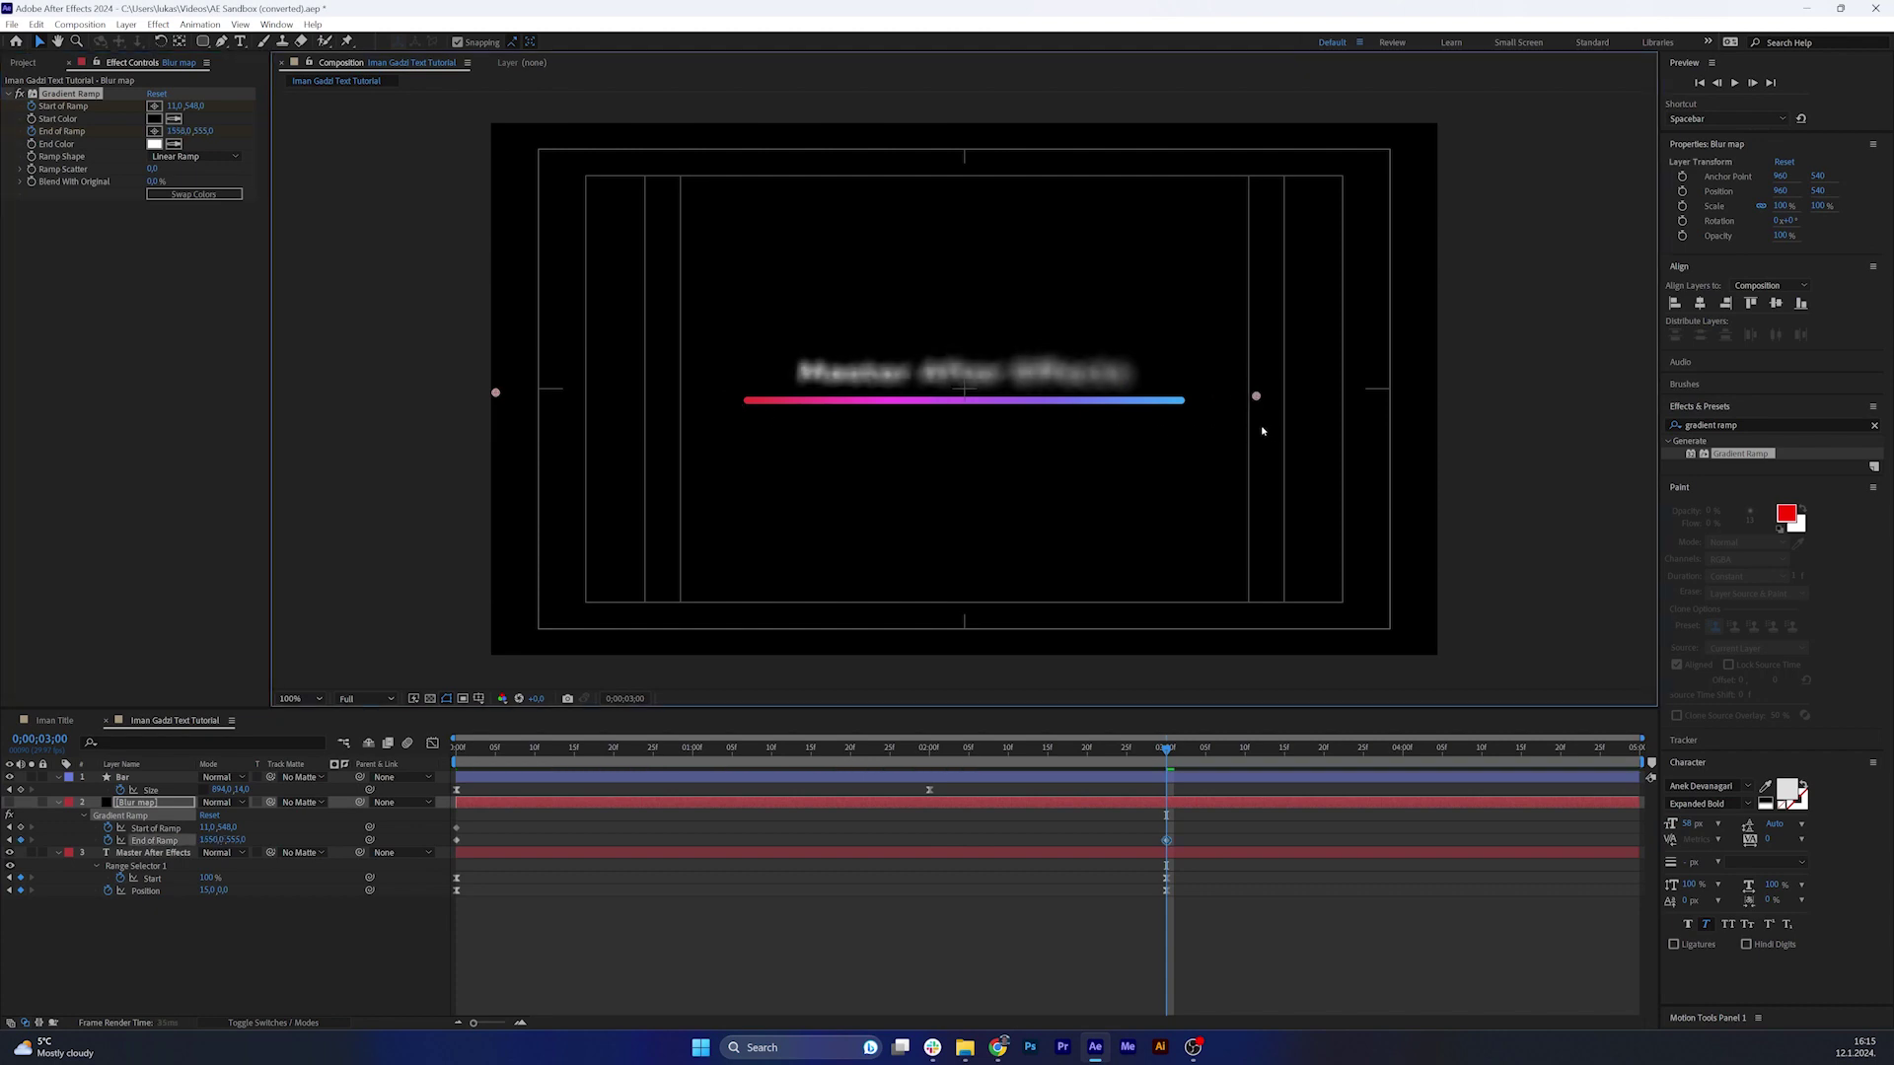
{"action": "left_click_drag", "start_coordinate": [1396, 442], "coordinate": [1396, 442]}
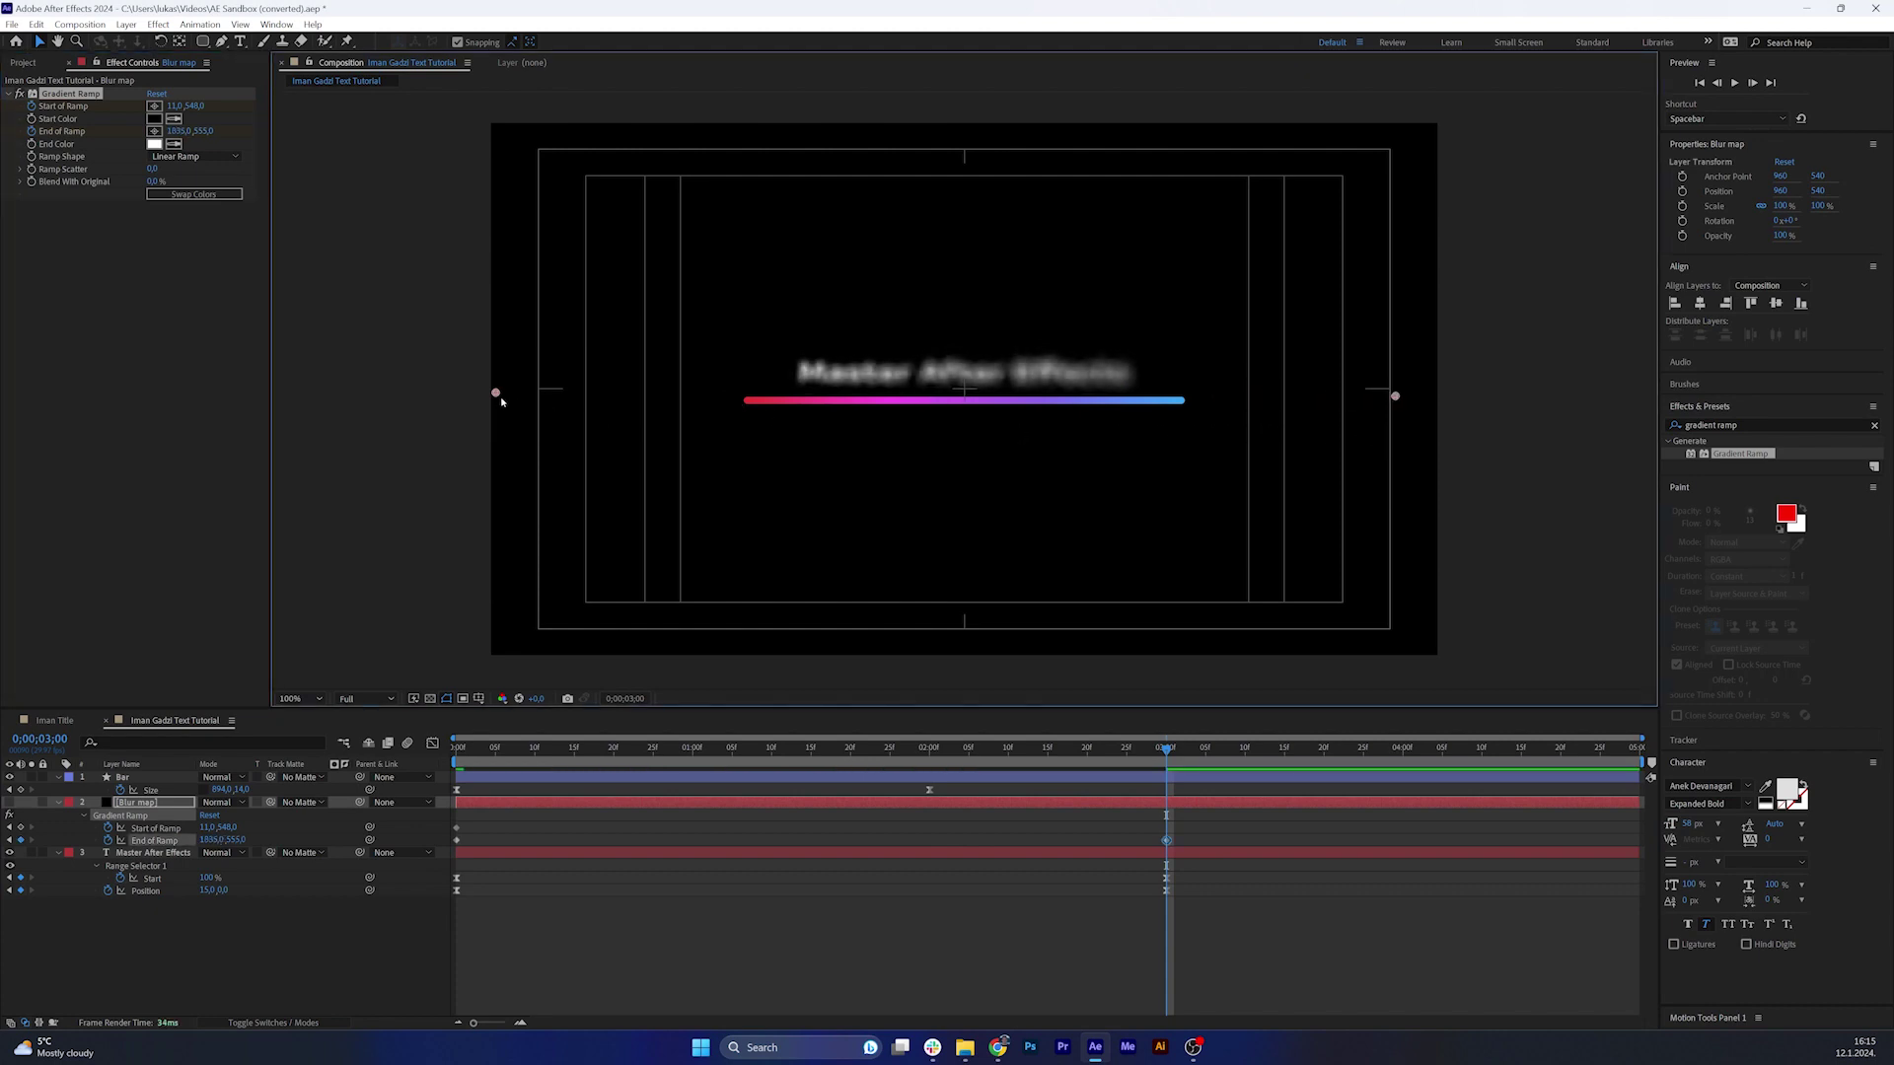
{"action": "left_click_drag", "start_coordinate": [501, 400], "coordinate": [1132, 391]}
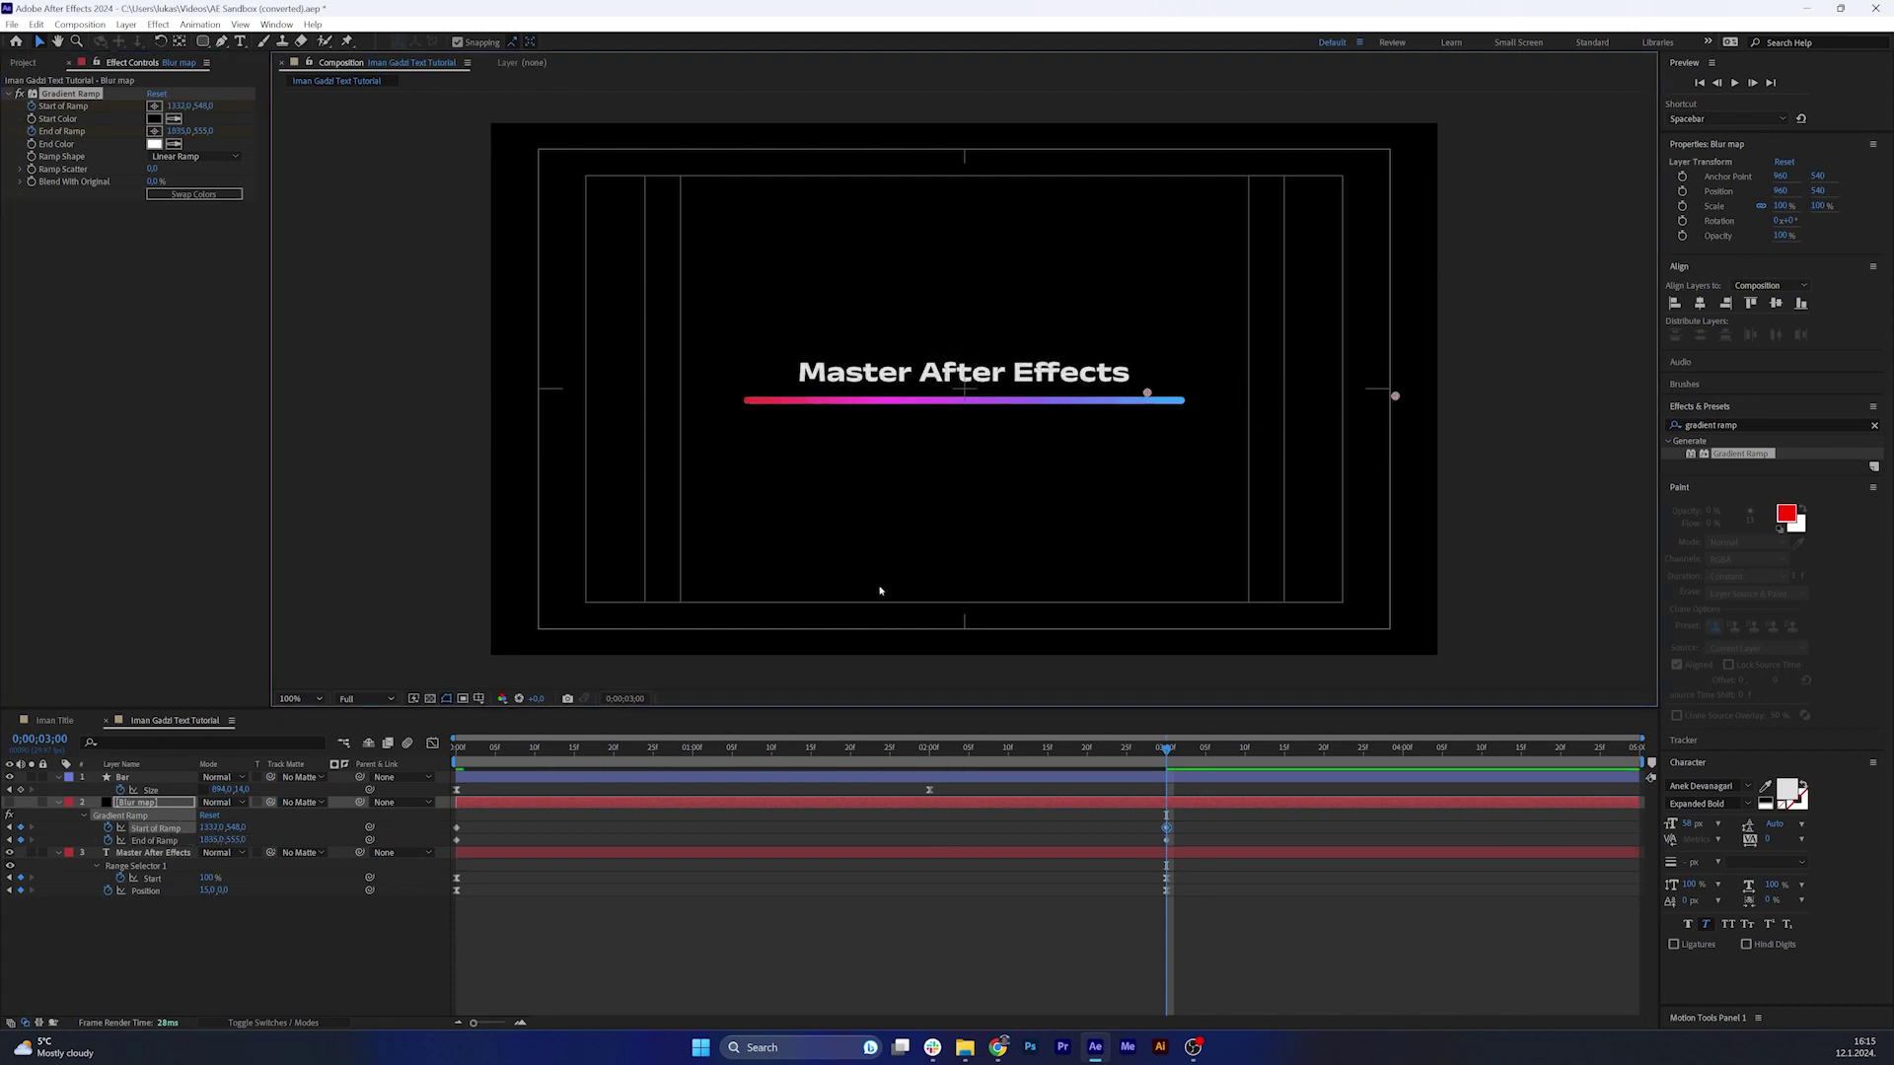
Show the Blur map layer, scrub the timeline to examine the moving gradient, and hide the layer again.
{"action": "left_click", "coordinate": [10, 802]}
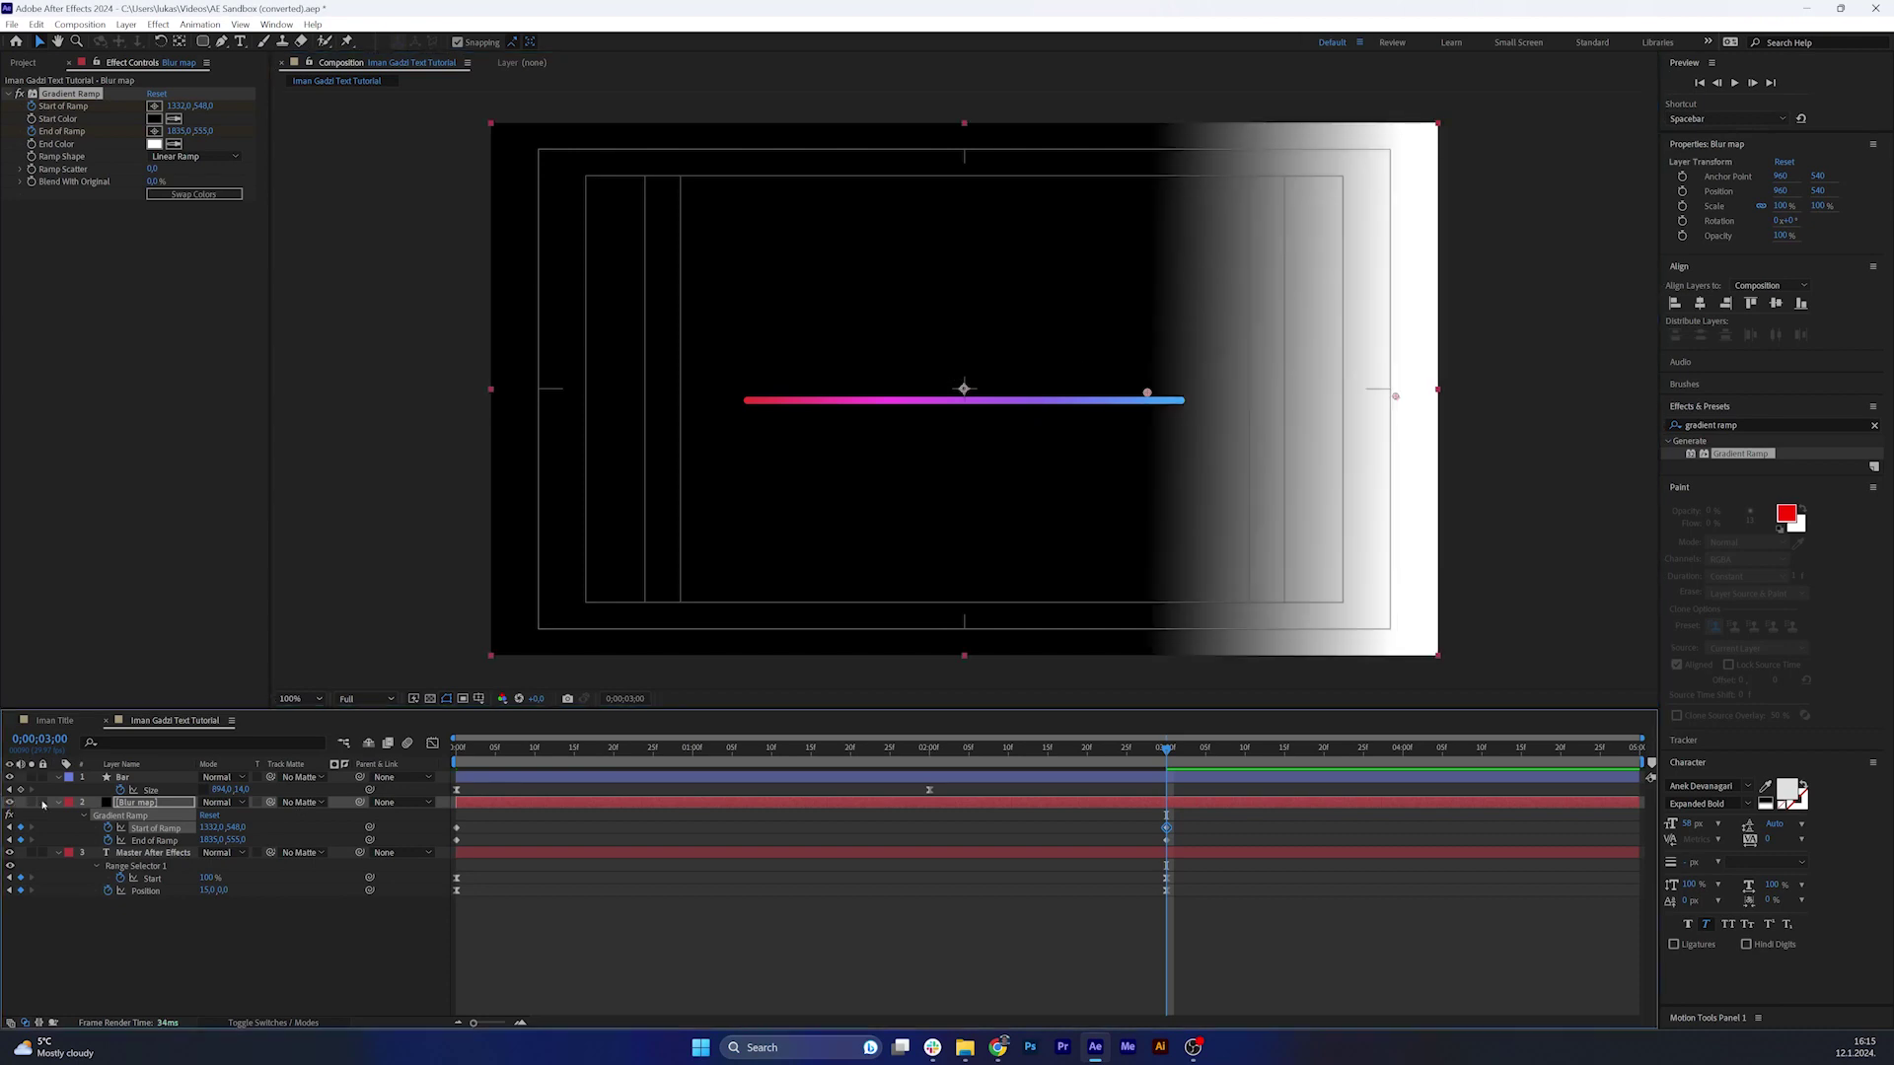
{"action": "left_click_drag", "start_coordinate": [480, 759], "coordinate": [874, 860]}
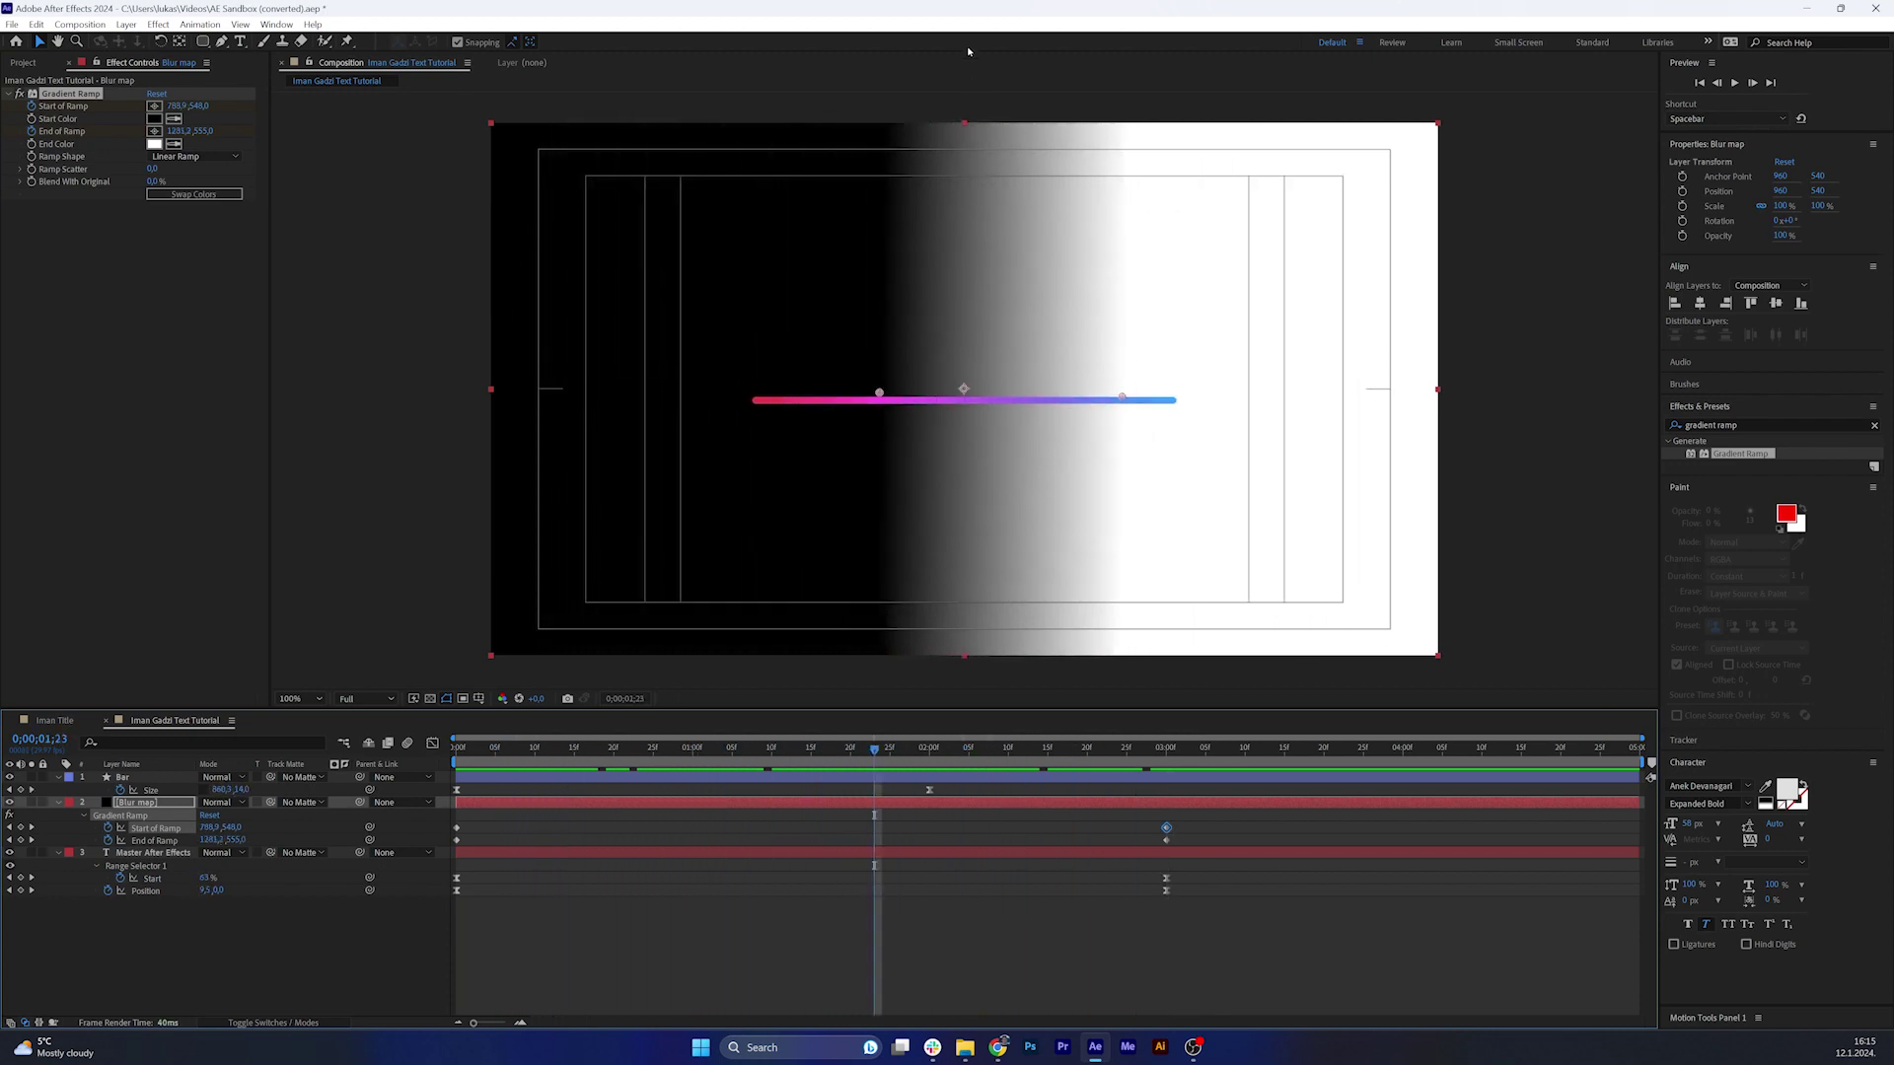
{"action": "left_click_drag", "start_coordinate": [873, 760], "coordinate": [803, 780]}
{"action": "left_click", "coordinate": [8, 802]}
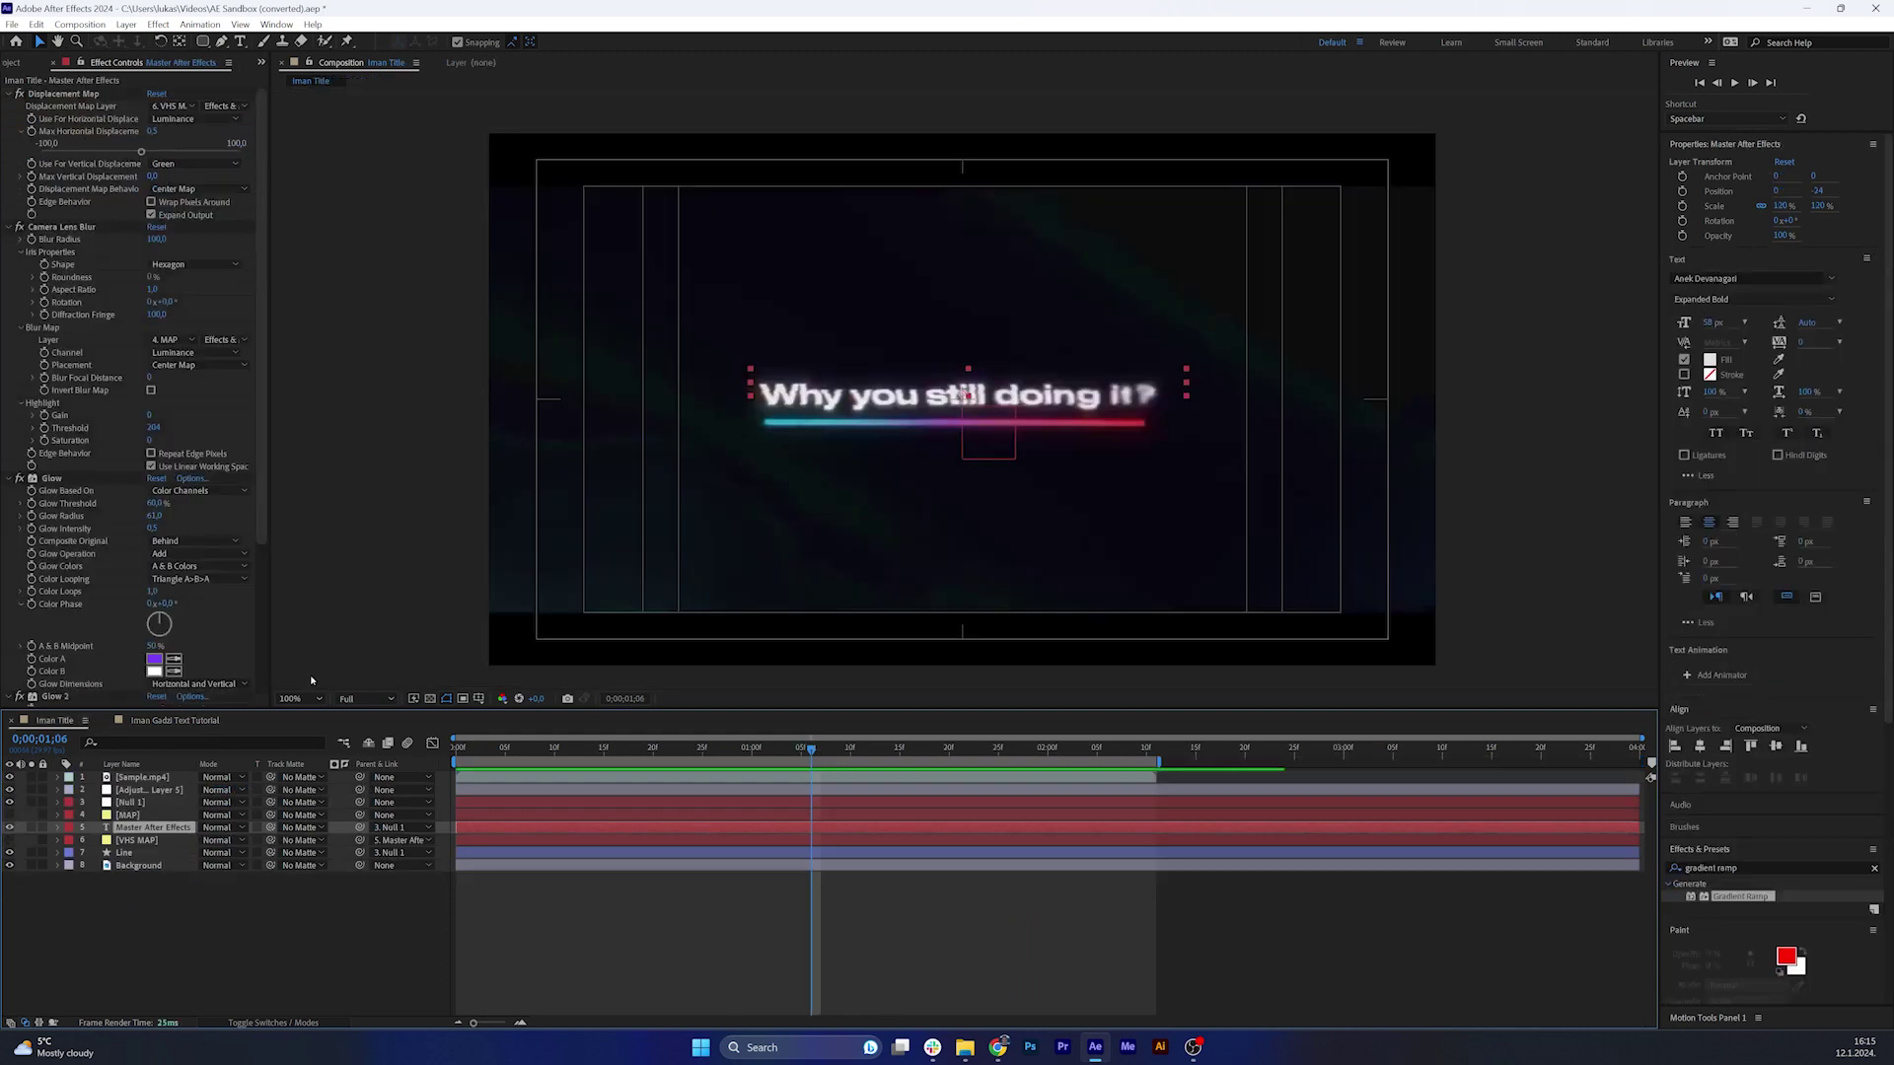
Scrub and play the composition from the start to review the blurred text reveal.
{"action": "left_click_drag", "start_coordinate": [812, 752], "coordinate": [624, 752]}
{"action": "left_click", "coordinate": [198, 720]}
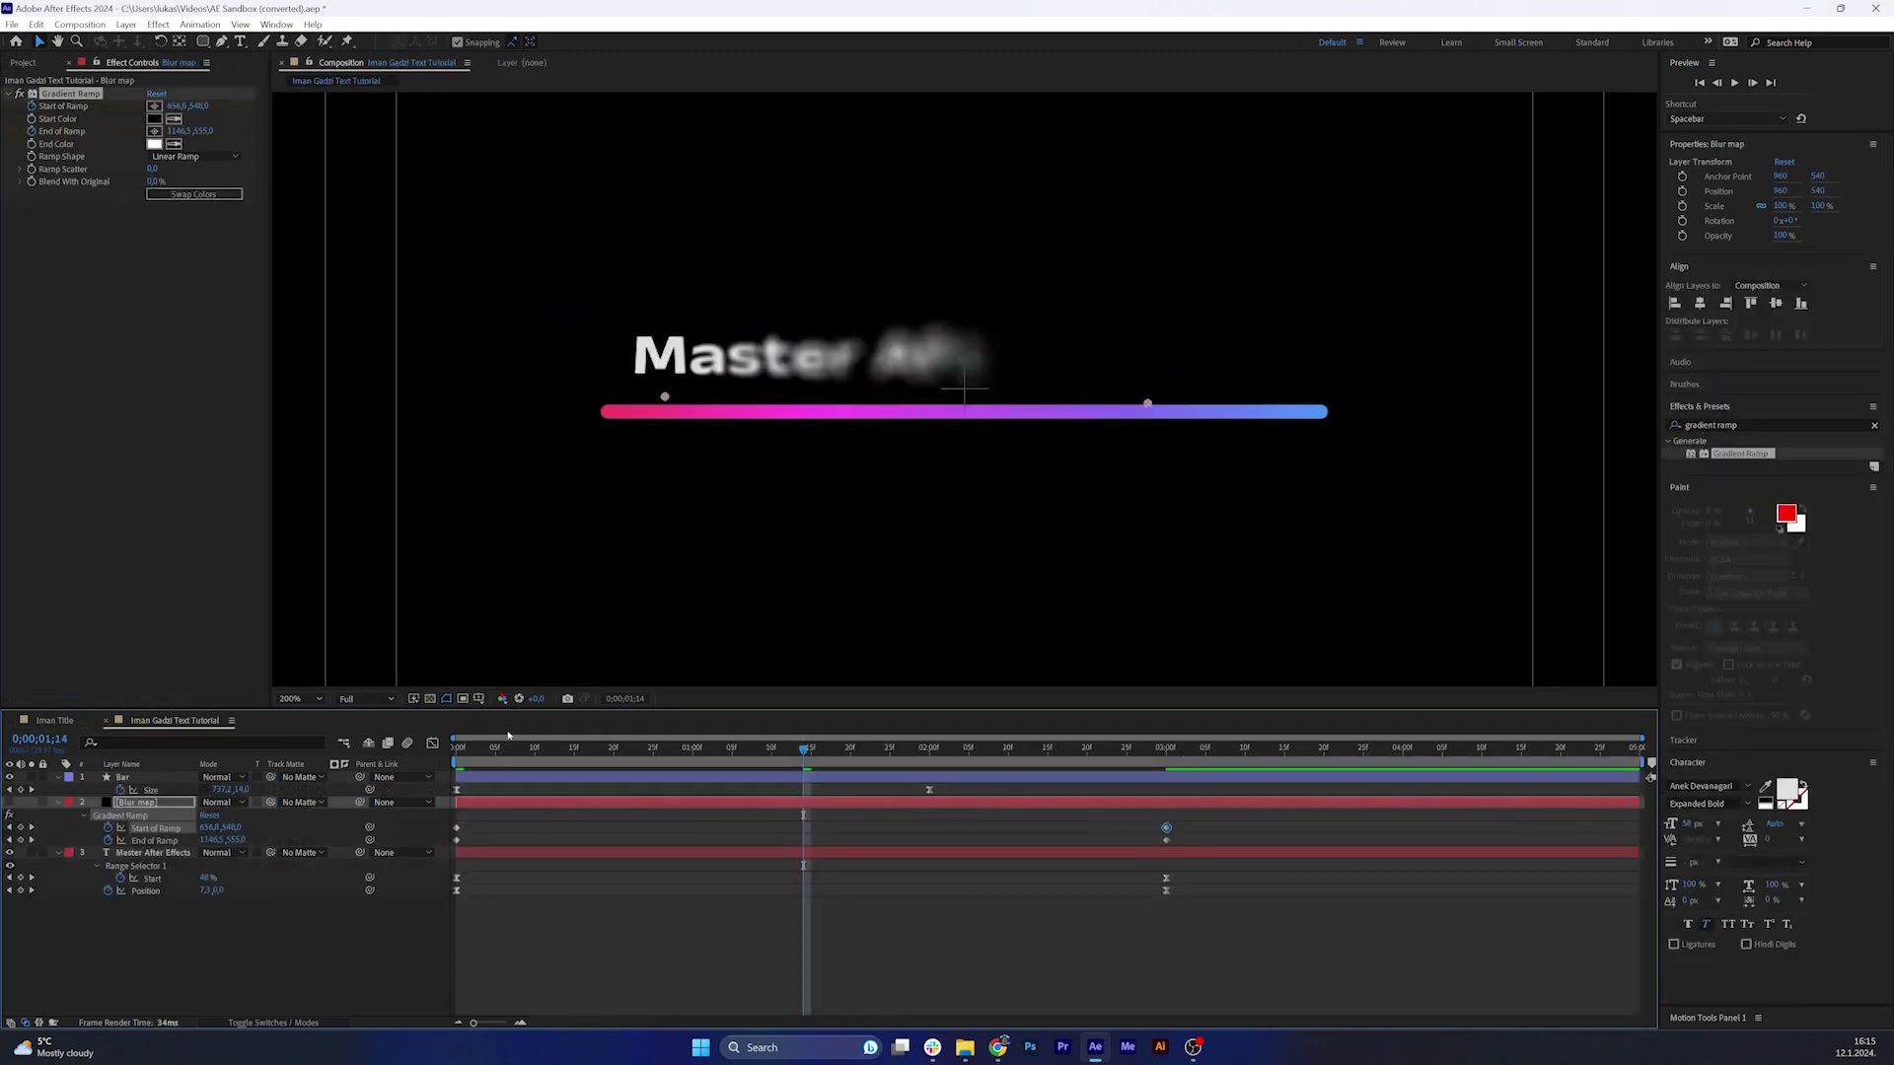
{"action": "left_click", "coordinate": [457, 750]}
{"action": "scroll", "coordinate": [837, 423], "scroll_direction": "down", "scroll_amount": 1}
{"action": "key", "text": "space"}
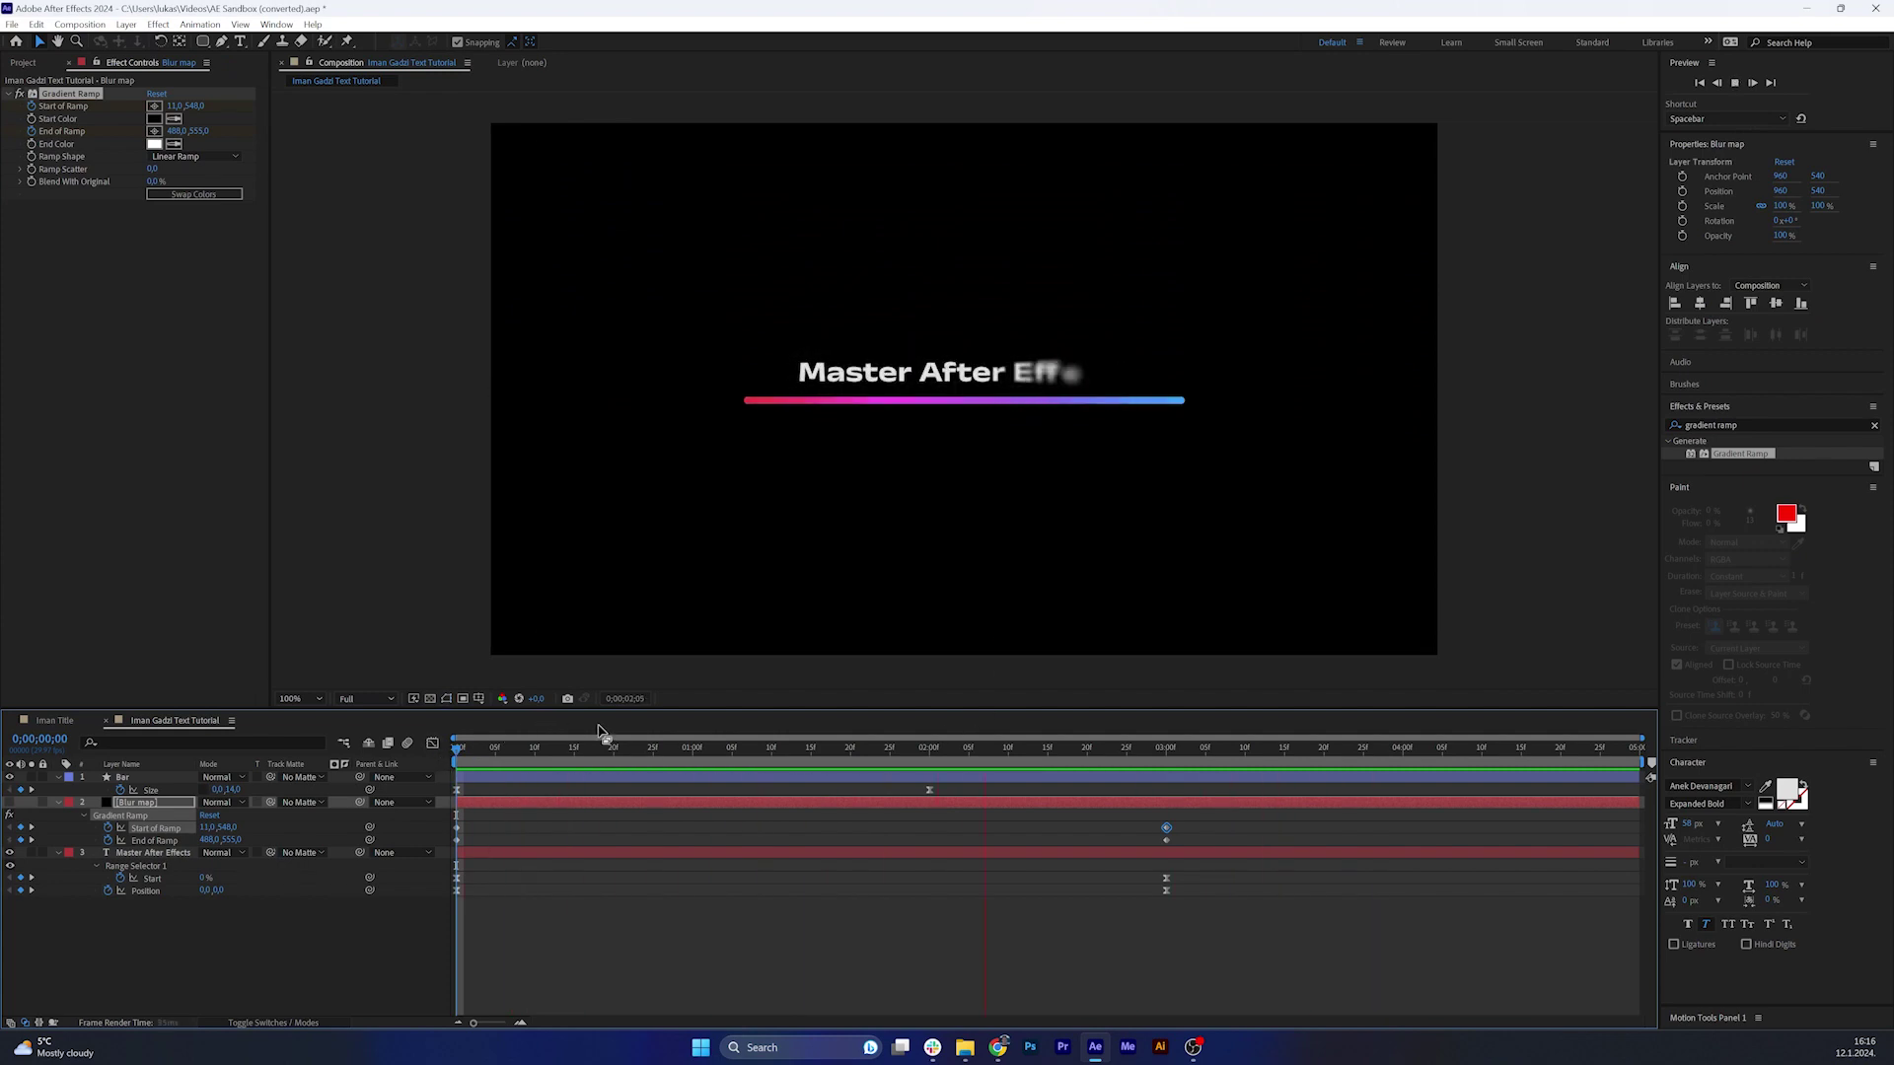
{"action": "left_click", "coordinate": [1095, 747]}
{"action": "key", "text": "space"}
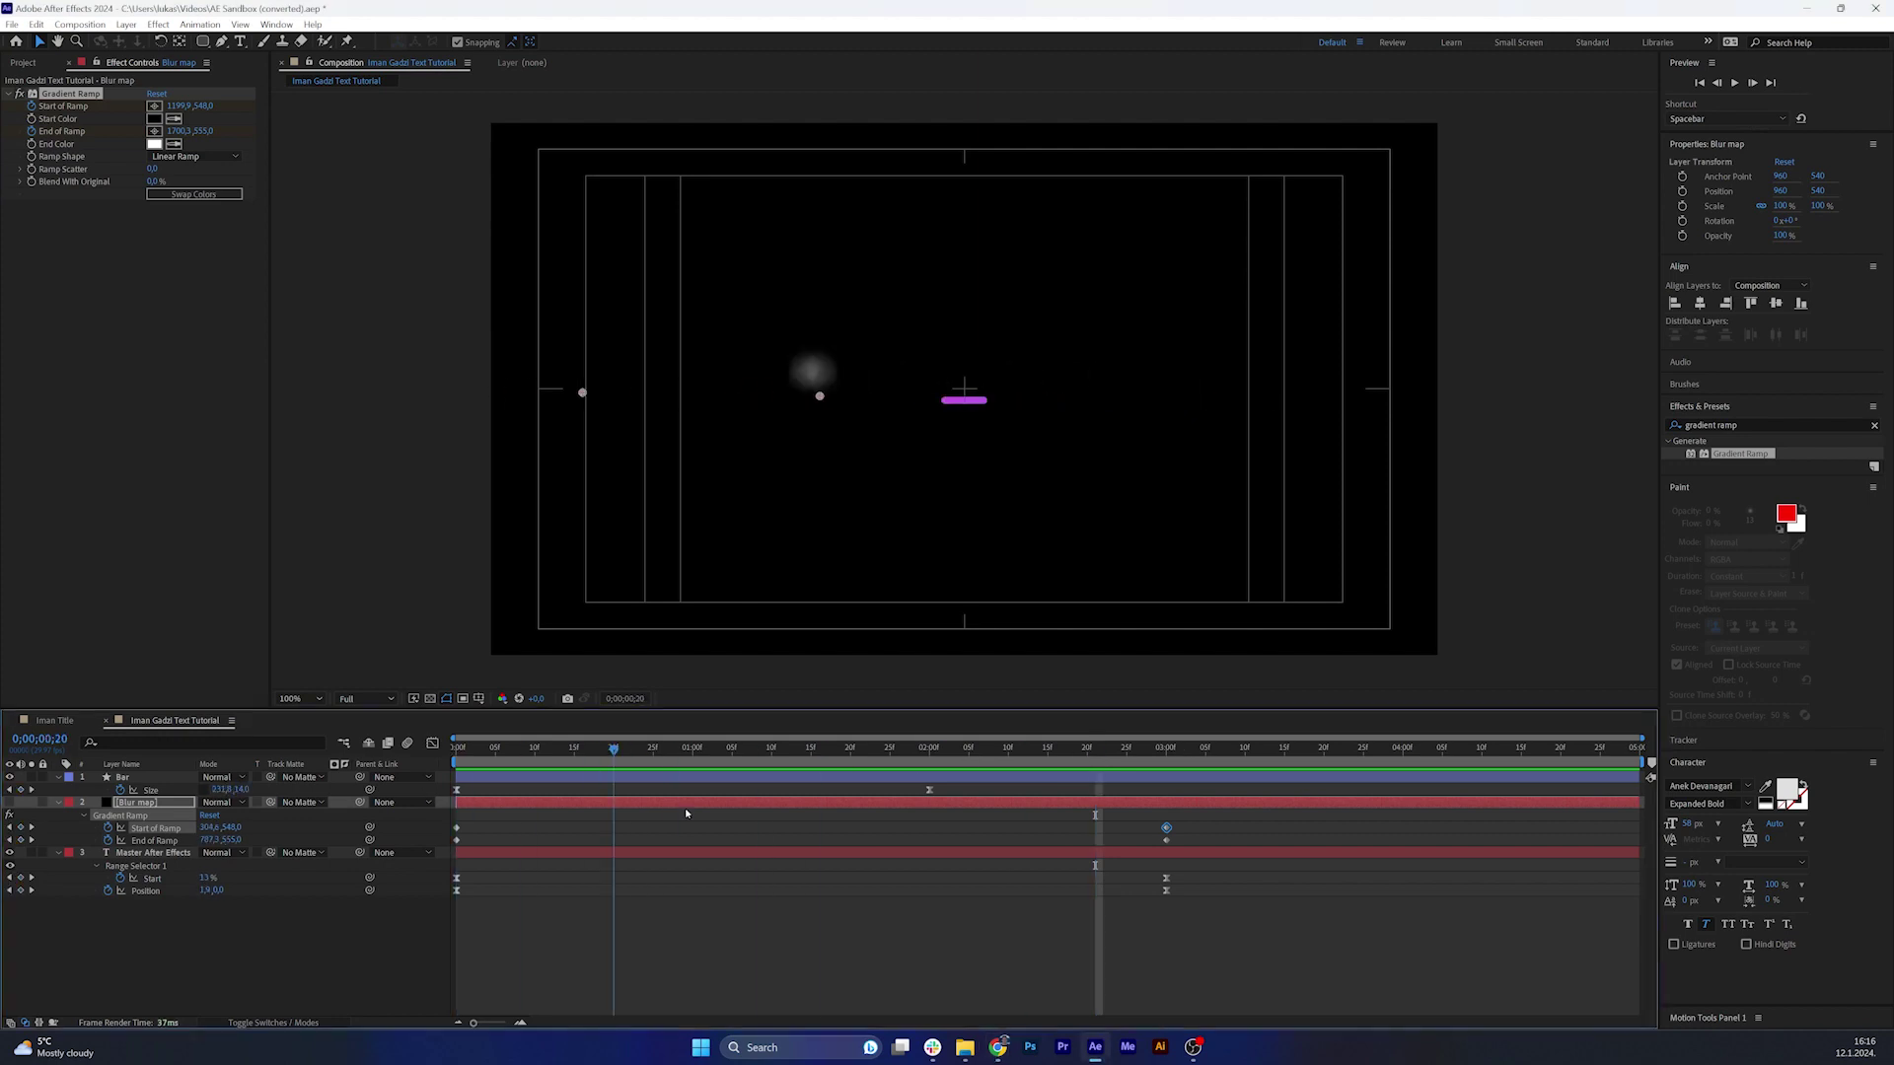
{"action": "left_click_drag", "start_coordinate": [1203, 819], "coordinate": [1166, 821]}
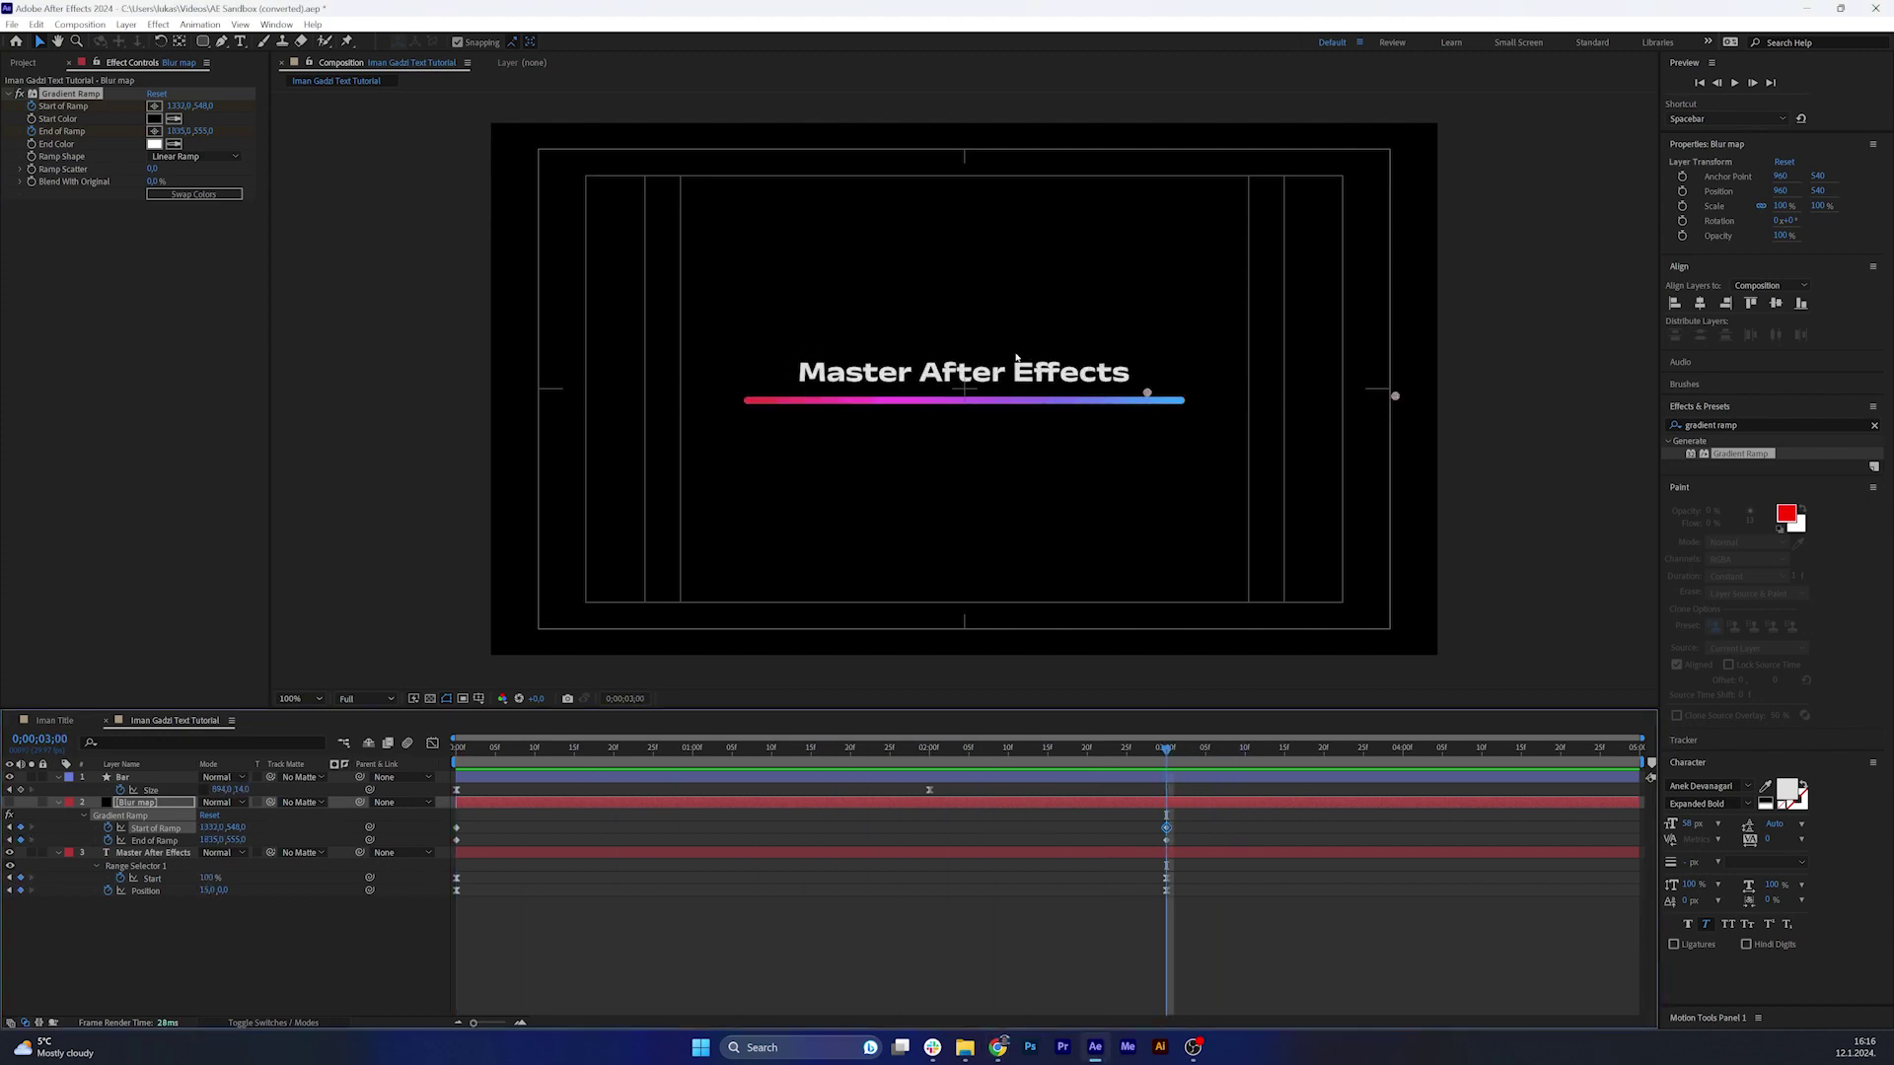
Create a null object and name it "Movement control".
{"action": "right_click", "coordinate": [910, 942]}
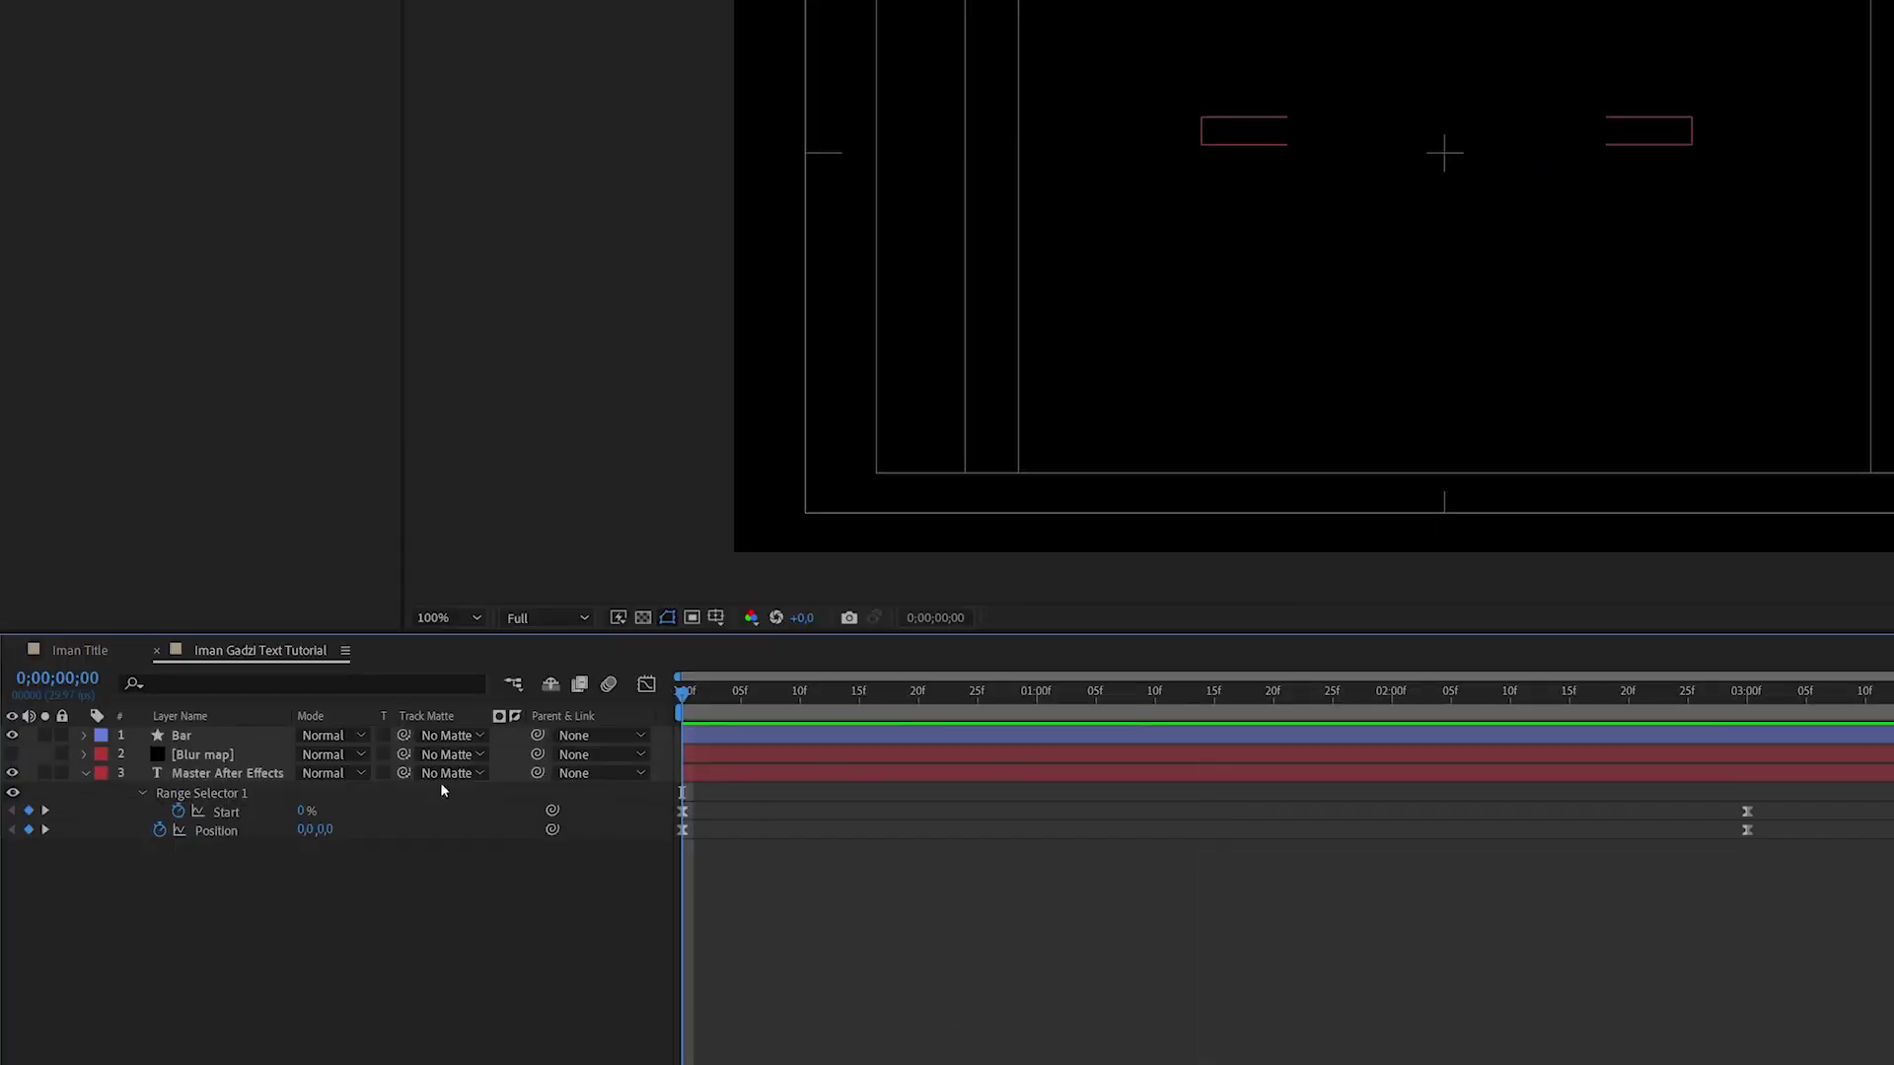
{"action": "right_click", "coordinate": [176, 906]}
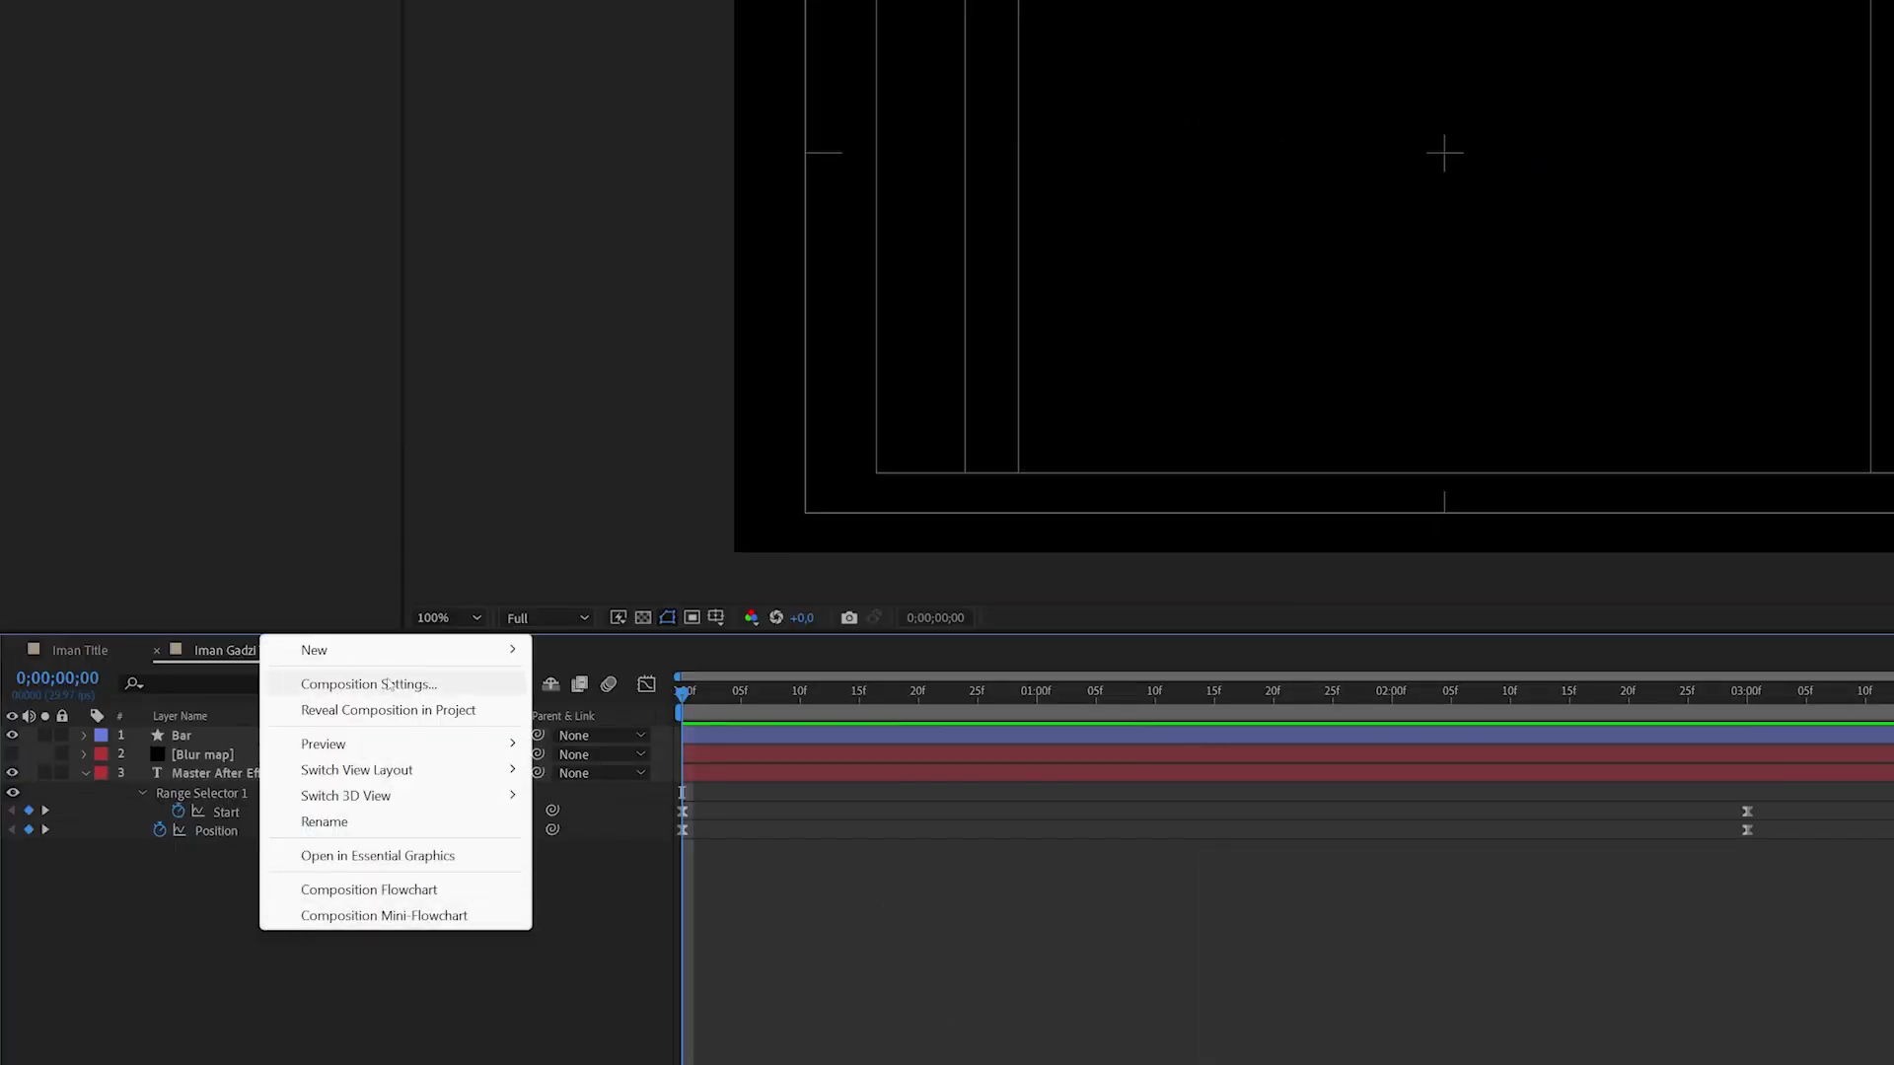
{"action": "mouse_move", "coordinate": [395, 650]}
{"action": "left_click", "coordinate": [641, 787]}
{"action": "key", "text": "Return"}
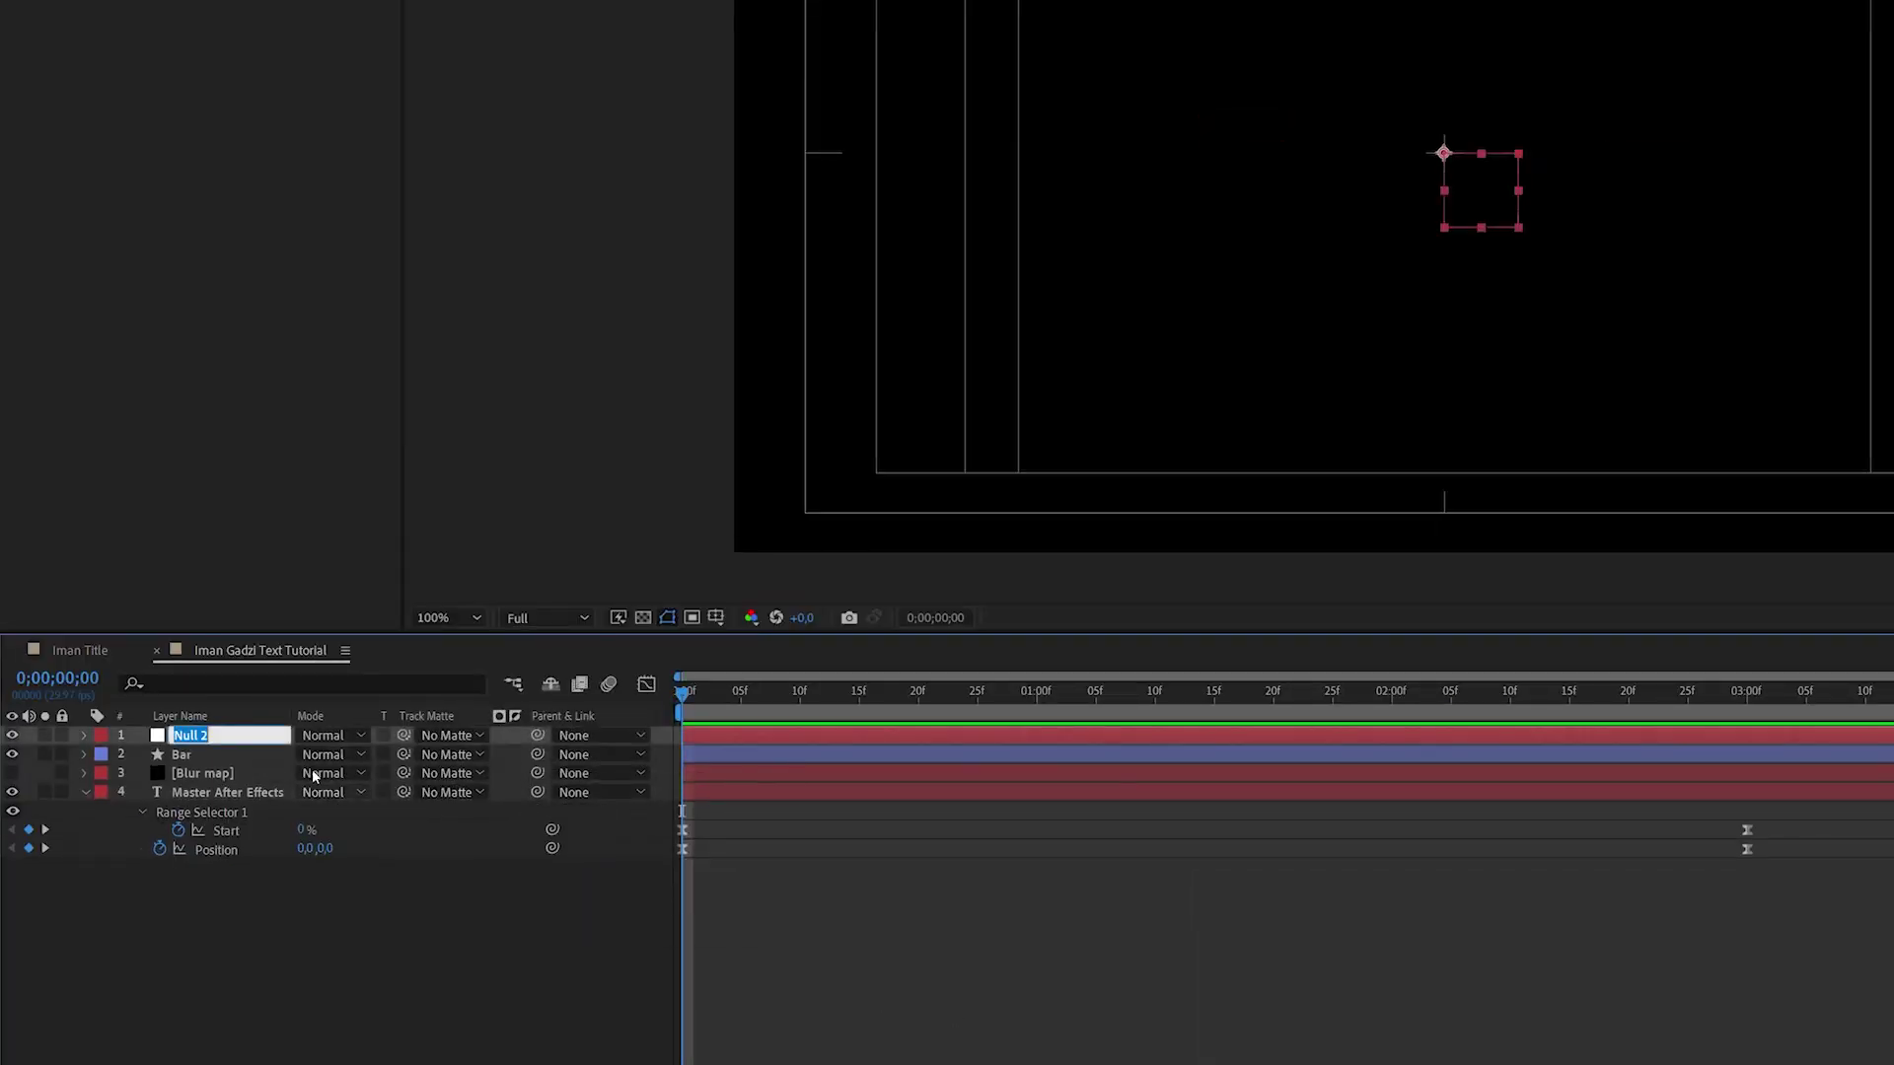
{"action": "type", "text": "Movement cont"}
{"action": "key", "text": "BackSpace"}
{"action": "type", "text": "ntrol"}
{"action": "key", "text": "Return"}
Parent the Bar, Blur map and Master After Effects layers to the Movement control null.
{"action": "left_click", "coordinate": [238, 753]}
{"action": "left_click", "coordinate": [211, 792], "text": "shift"}
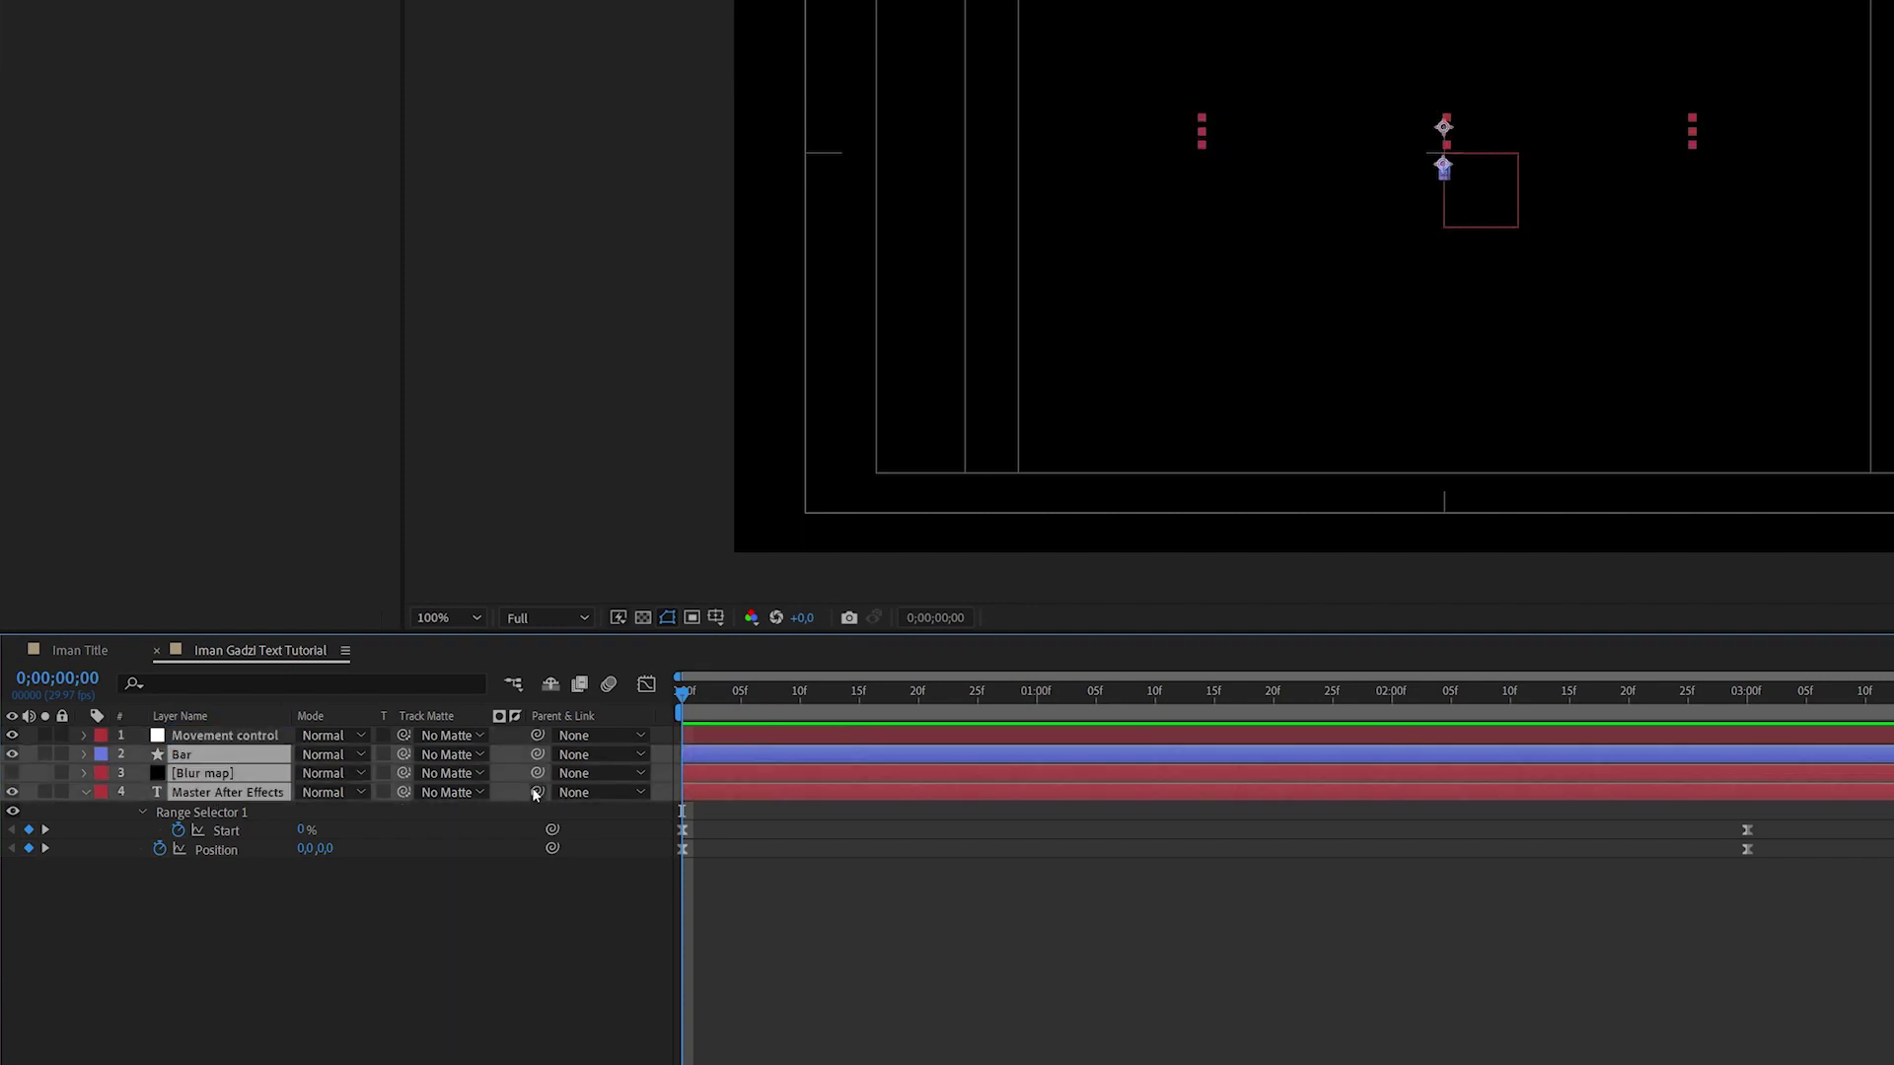
{"action": "left_click_drag", "start_coordinate": [536, 794], "coordinate": [275, 740]}
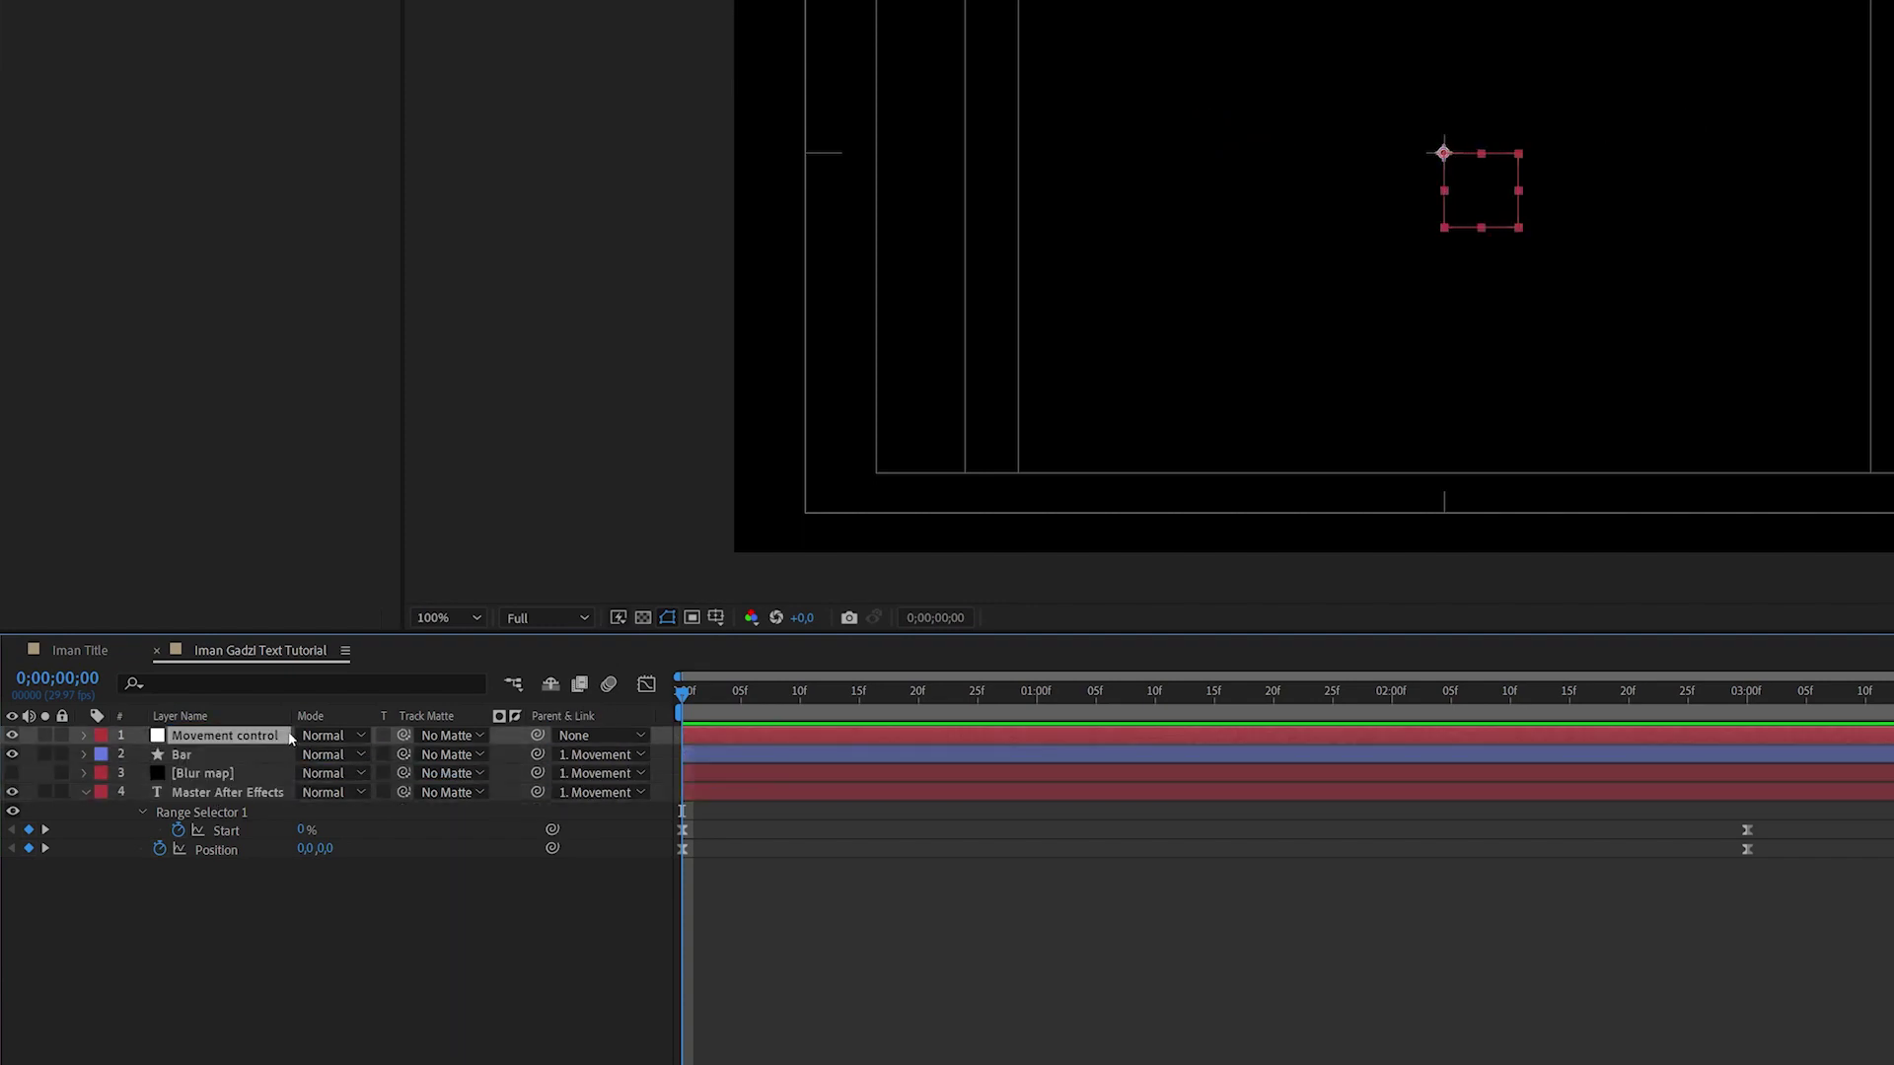
Keyframe the Movement control null's scale at 100% at 3 seconds.
{"action": "key", "text": "s"}
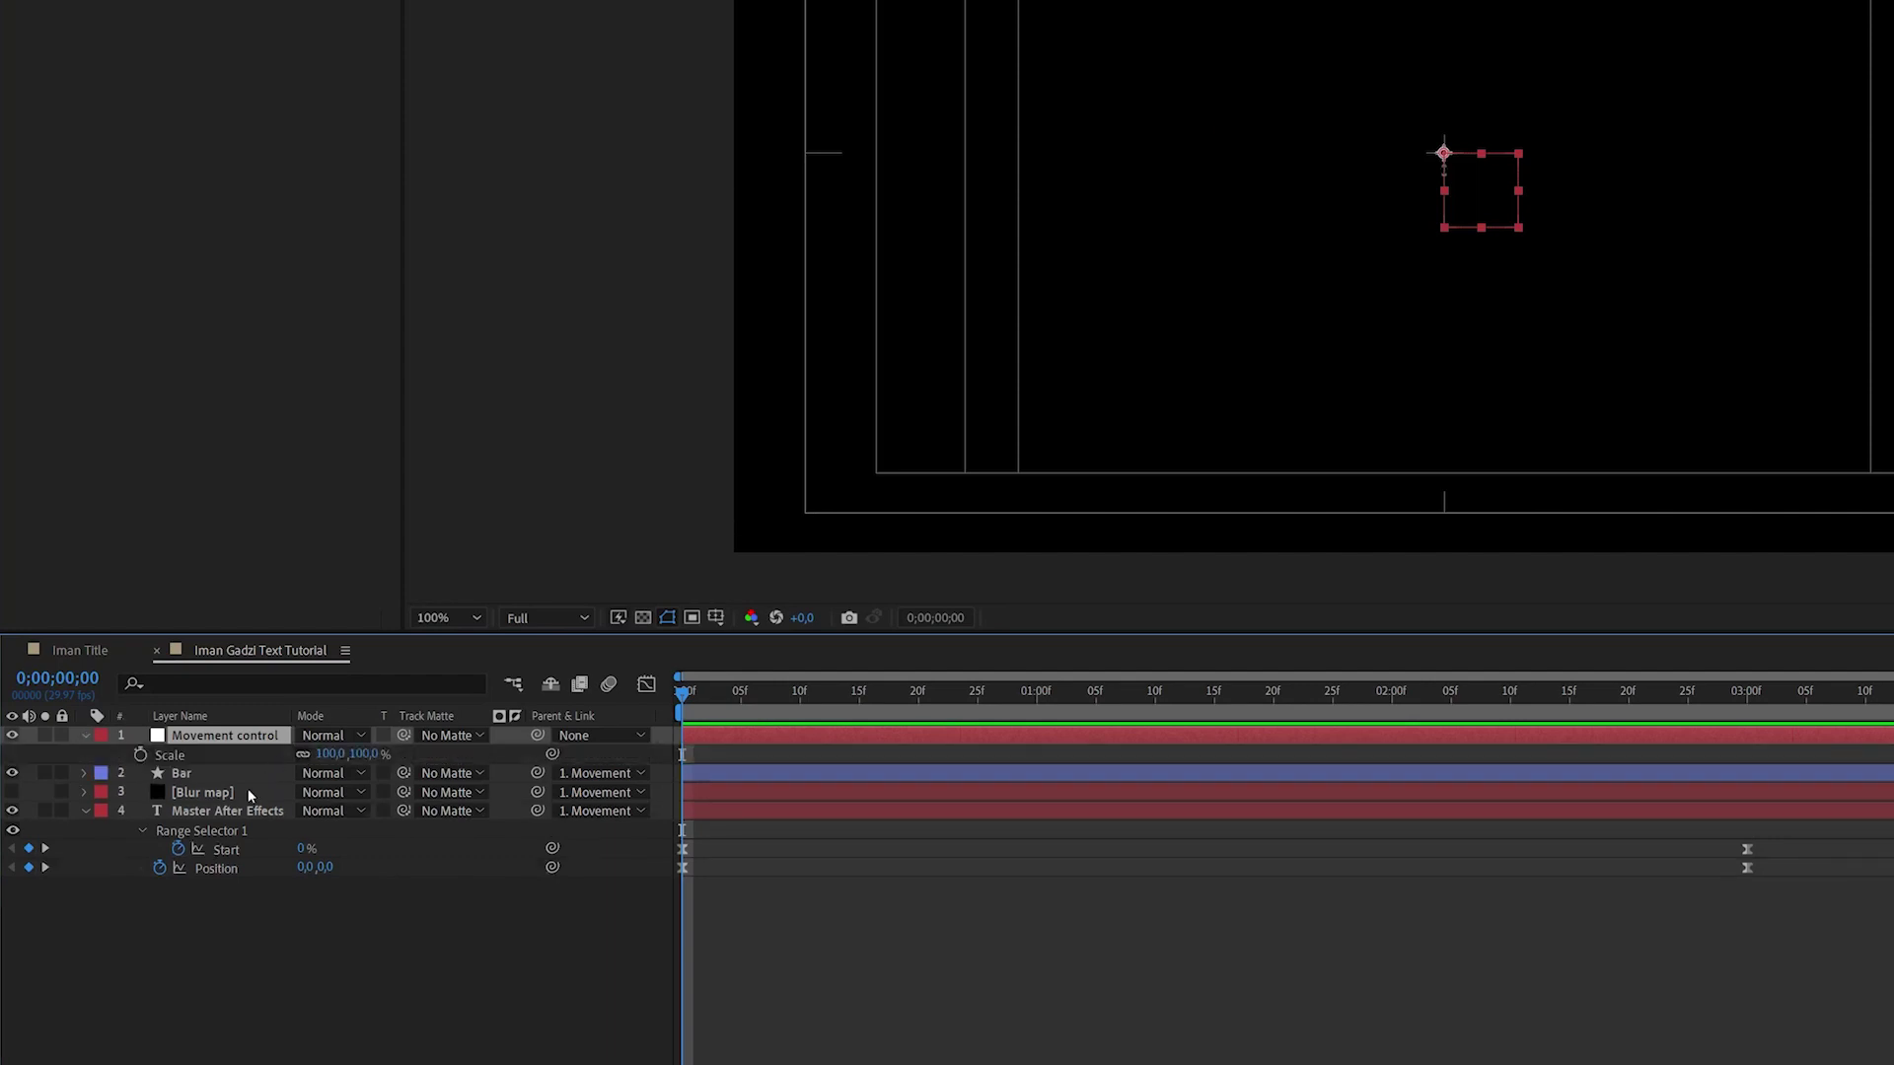
{"action": "left_click", "coordinate": [140, 755]}
{"action": "left_click_drag", "start_coordinate": [682, 756], "coordinate": [1747, 756]}
{"action": "key", "text": "k"}
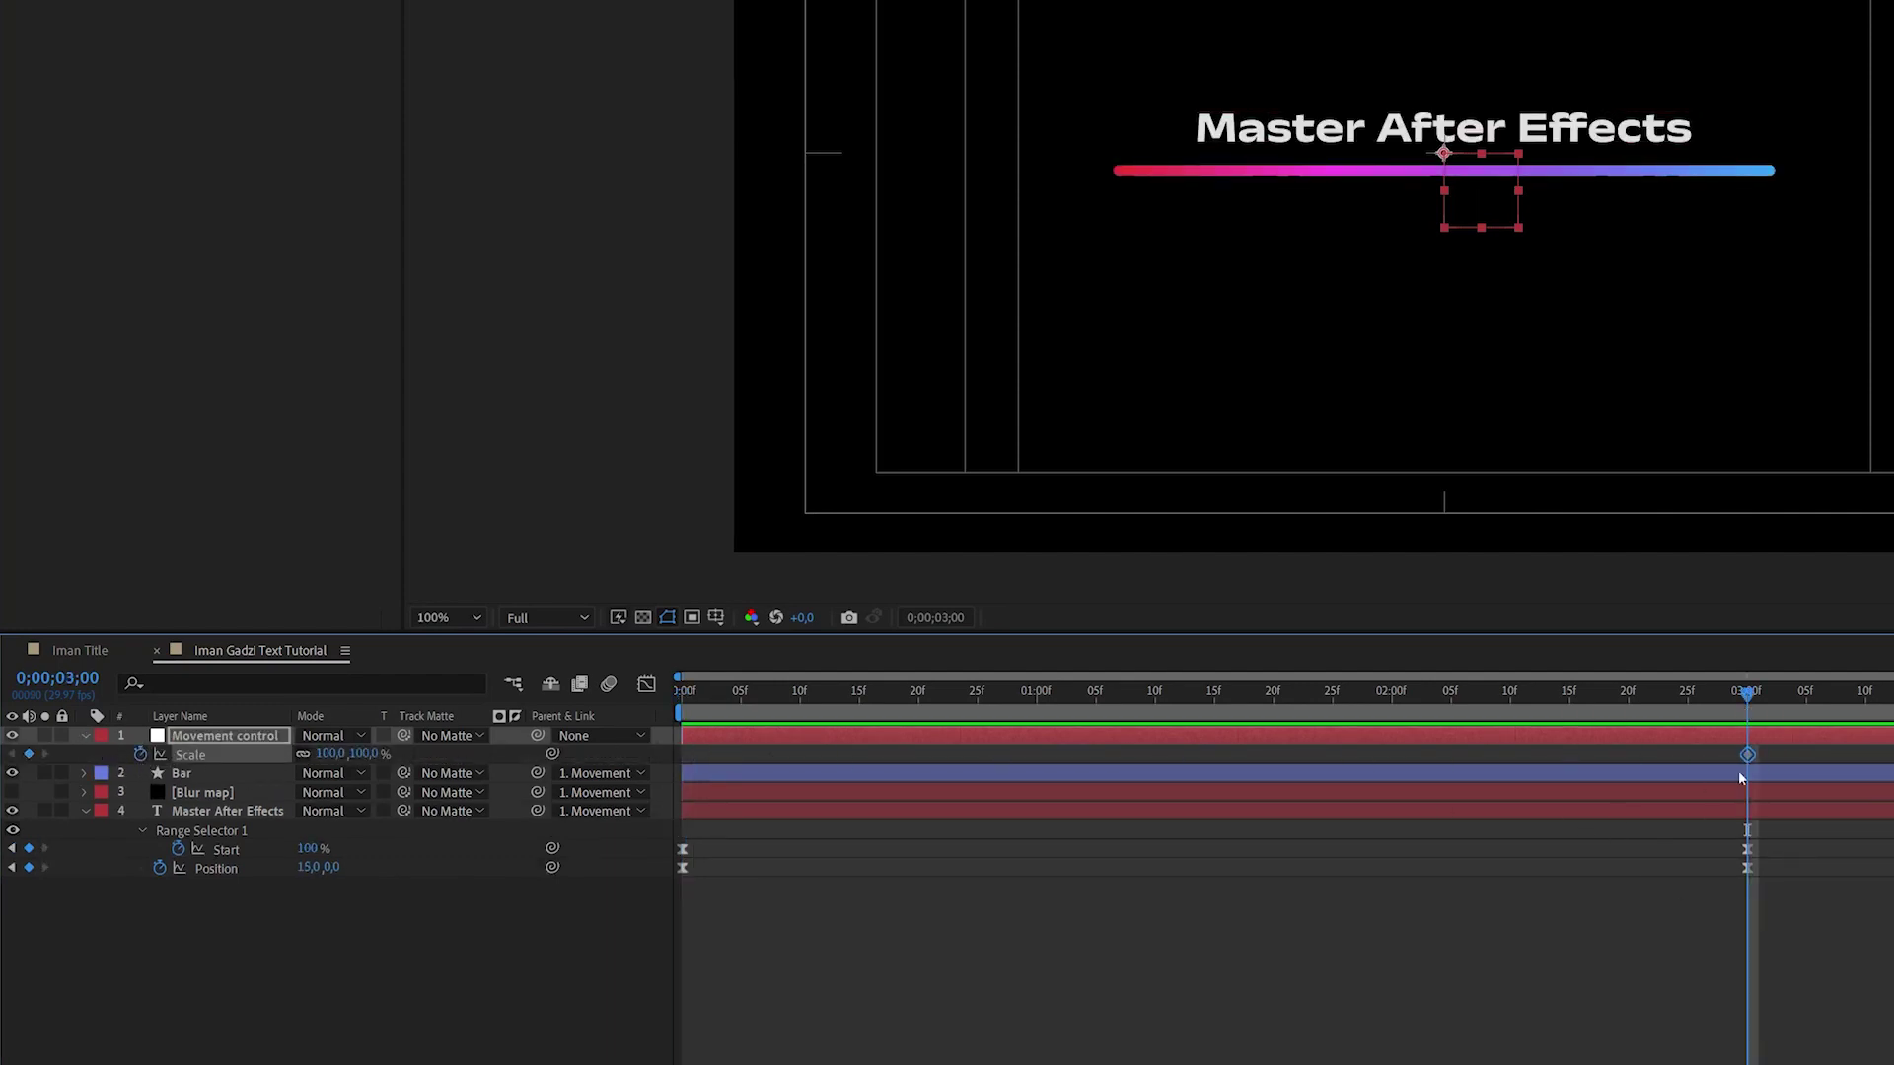
Set the Movement control null's scale to 125% at the first frame of the composition.
{"action": "key", "text": "Page_Up"}
{"action": "key", "text": "Page_Up"}
{"action": "key", "text": "Page_Up"}
{"action": "key", "text": "Page_Up"}
{"action": "key", "text": "Page_Up"}
{"action": "key", "text": "Page_Up"}
{"action": "key", "text": "Page_Up"}
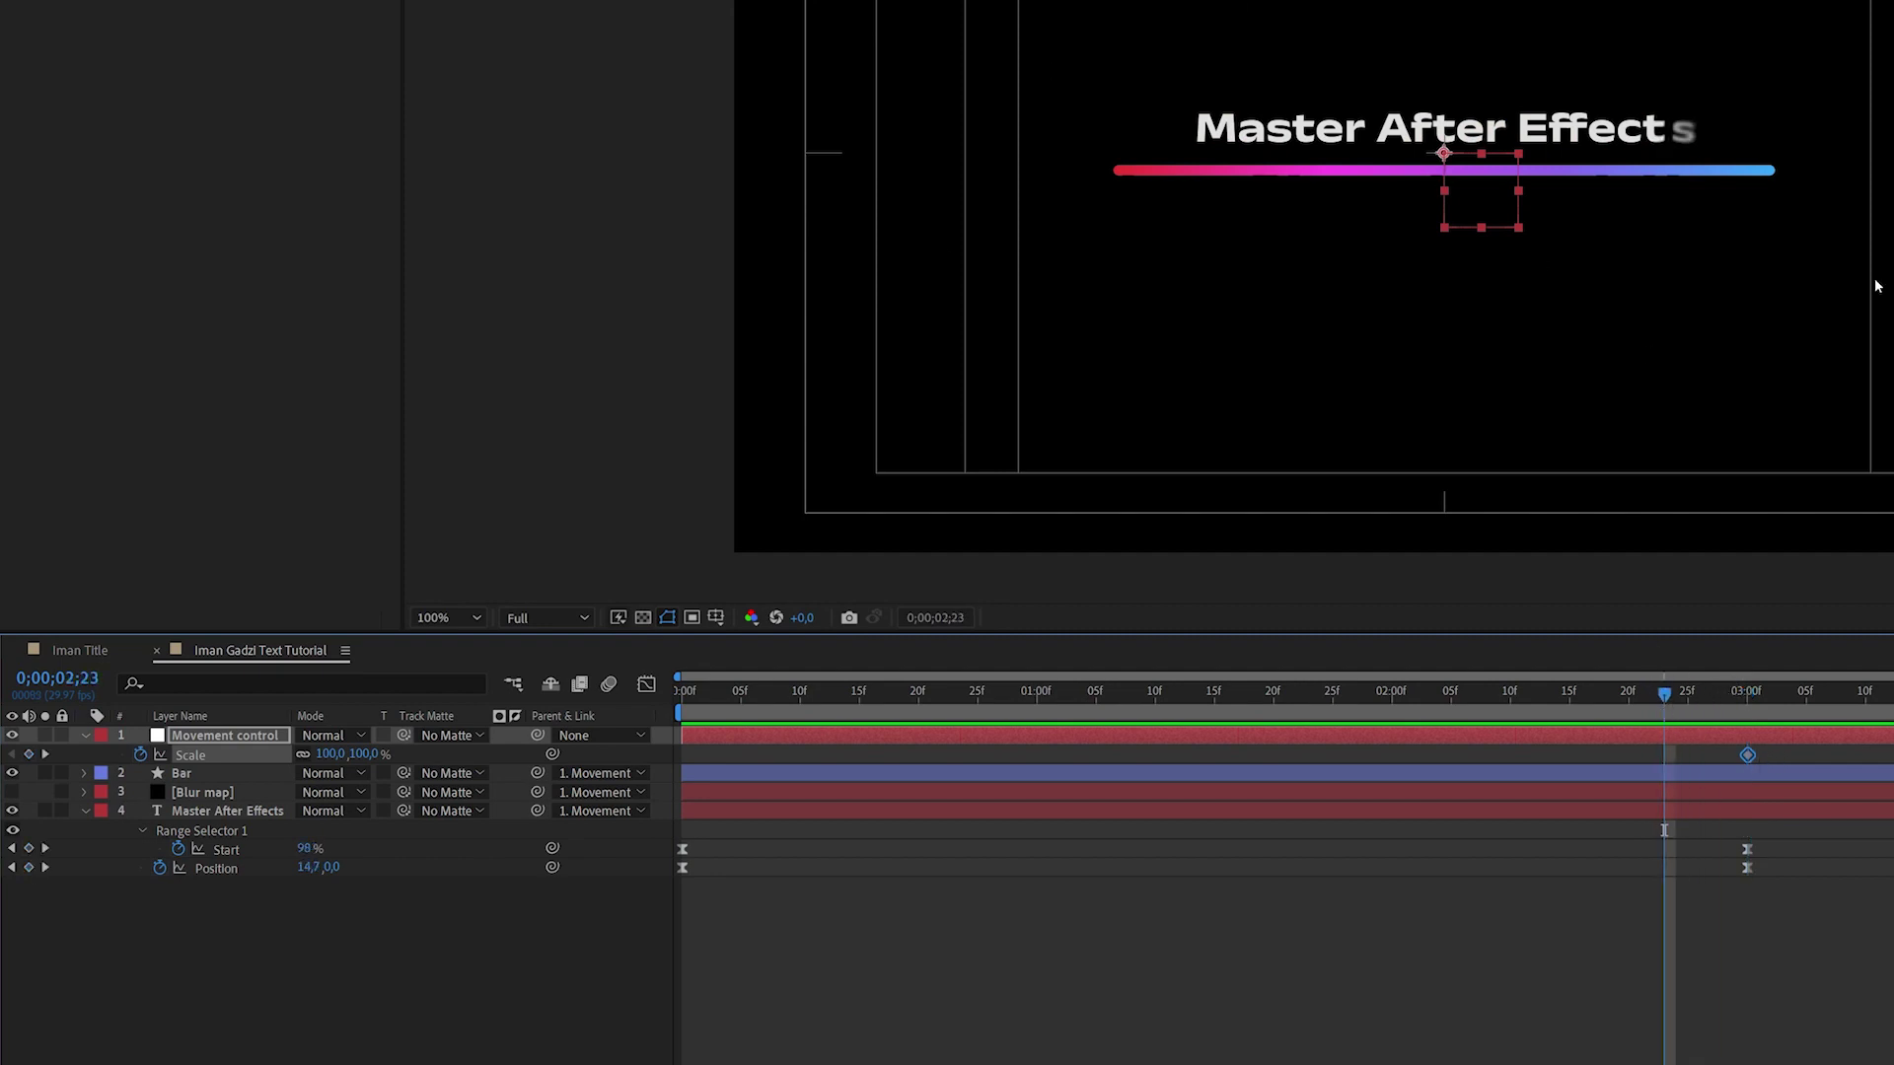
{"action": "left_click_drag", "start_coordinate": [1654, 714], "coordinate": [680, 730]}
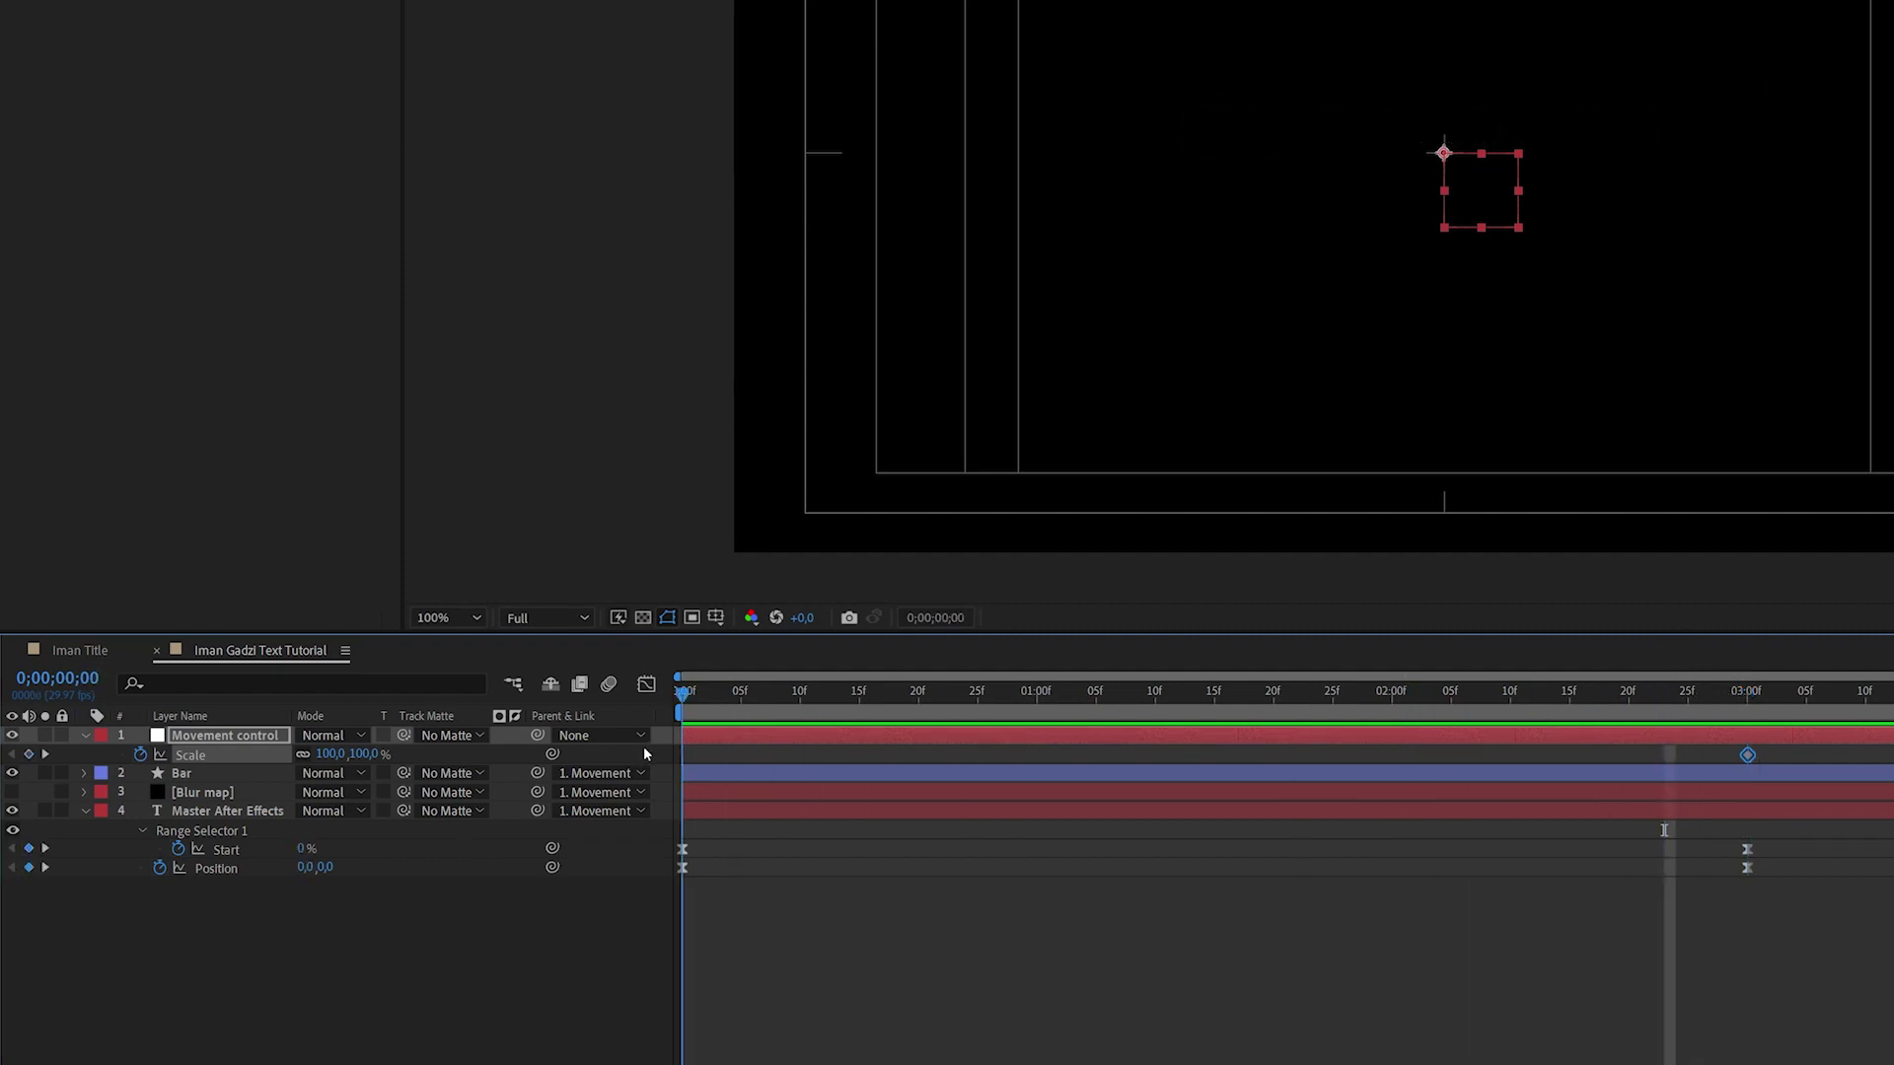
{"action": "left_click", "coordinate": [338, 751]}
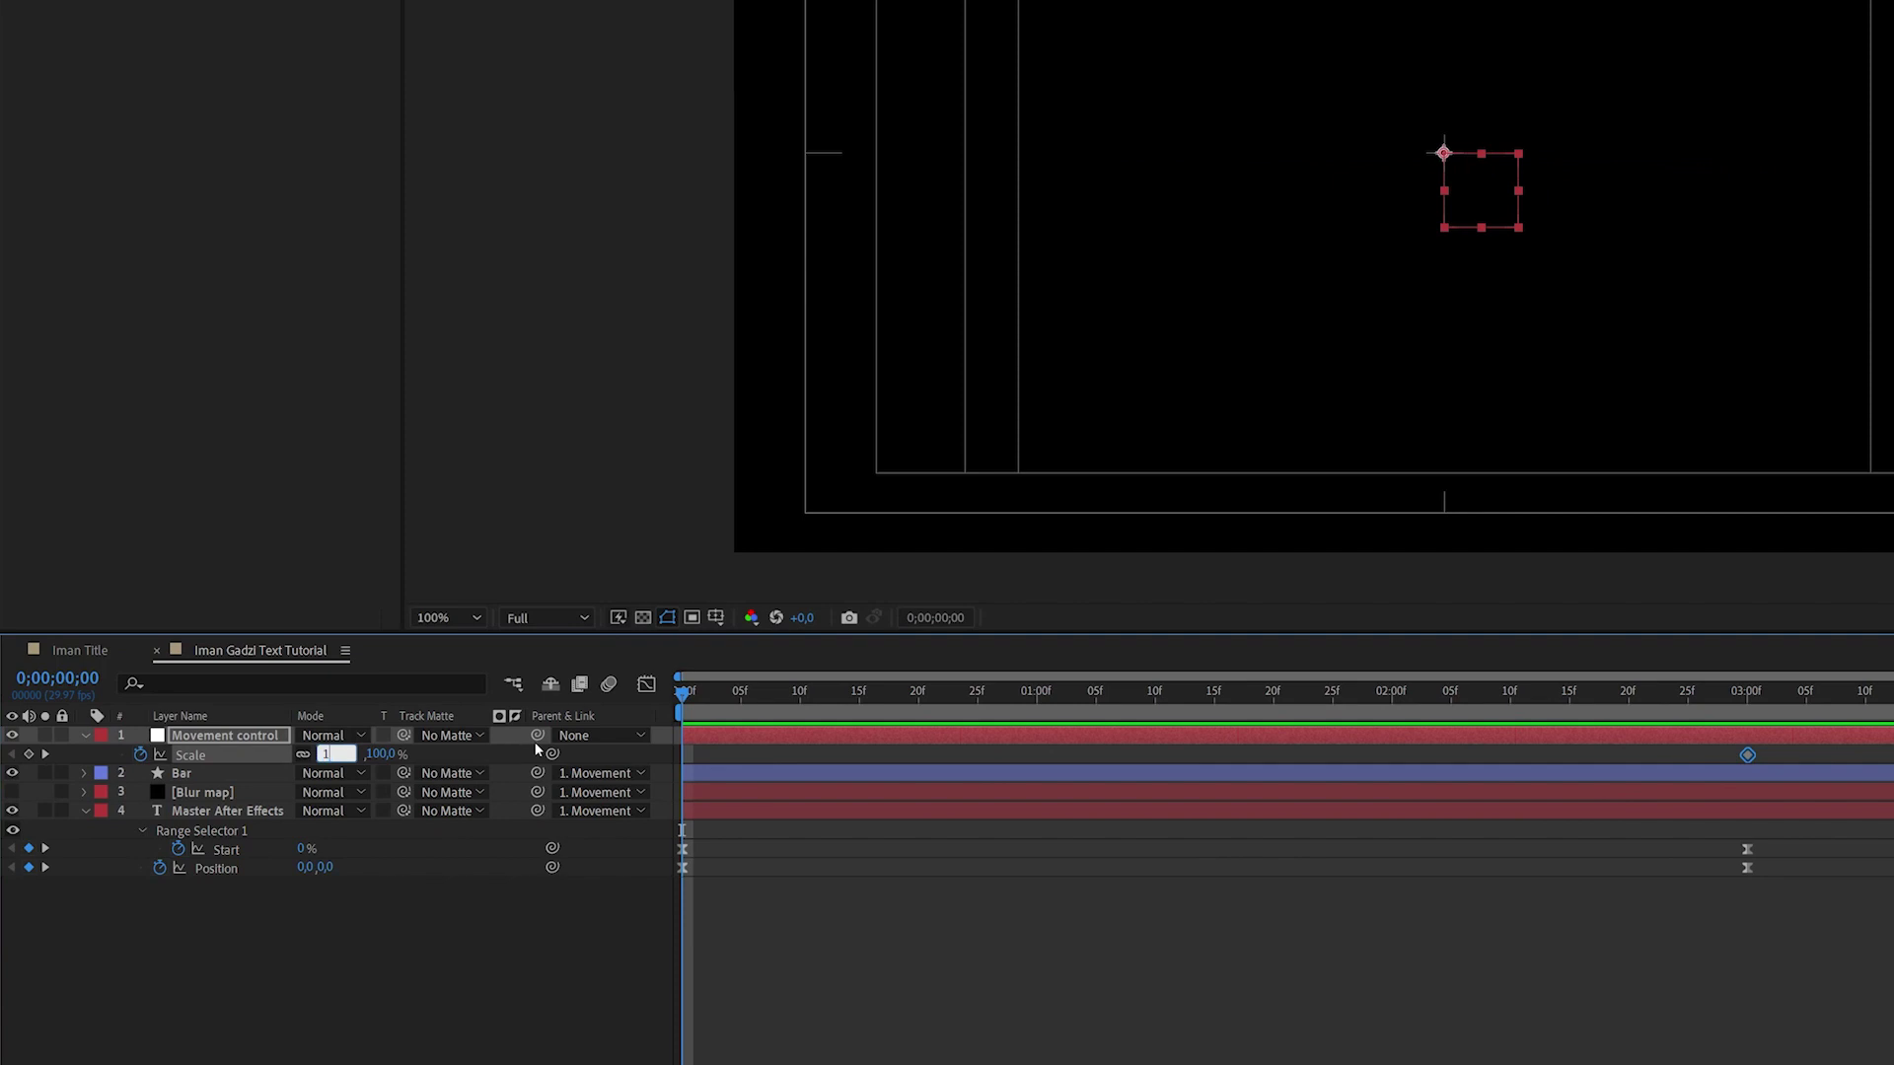
{"action": "type", "text": "125"}
{"action": "key", "text": "Return"}
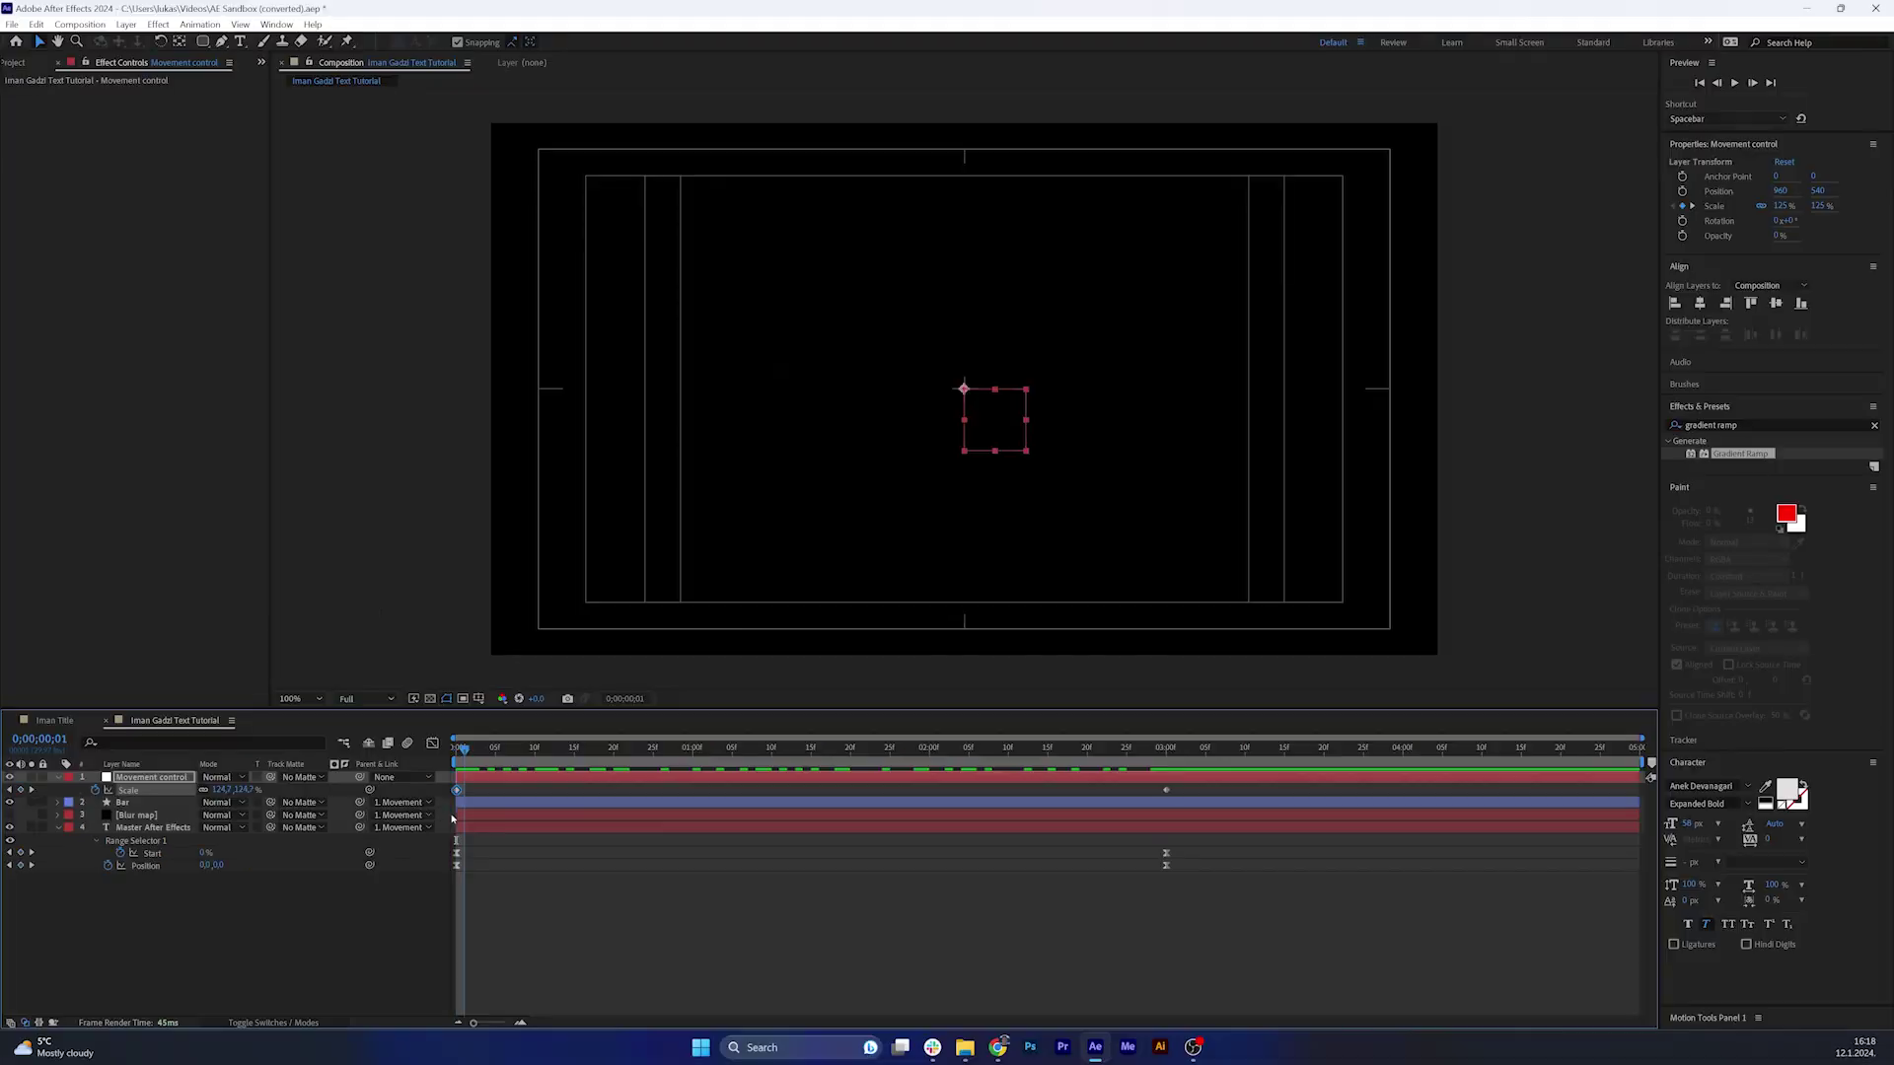
Raise the Movement control null's starting scale to 135% and preview the zoom-out animation.
{"action": "key", "text": "space"}
{"action": "key", "text": "space"}
{"action": "key", "text": "space"}
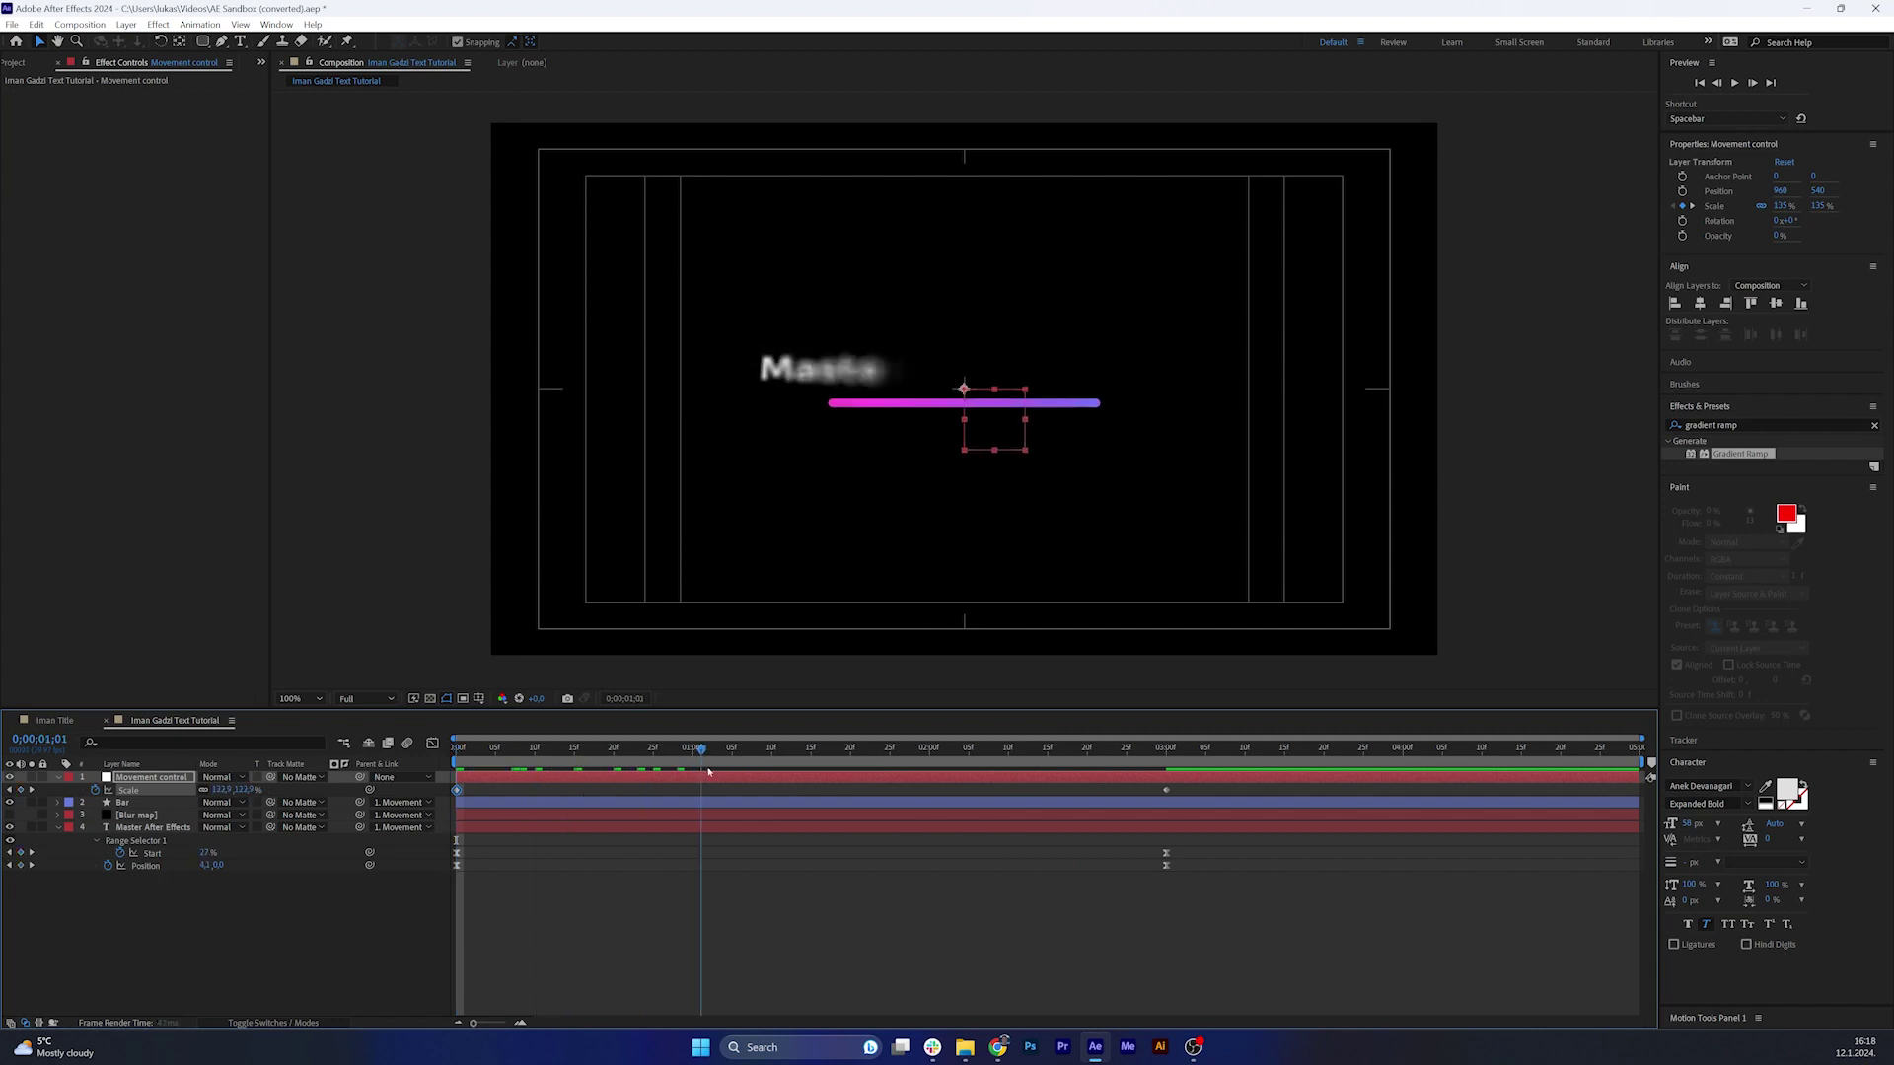
Apply Easy Ease to both scale keyframes of the Movement control null and play the animation.
{"action": "key", "text": "space"}
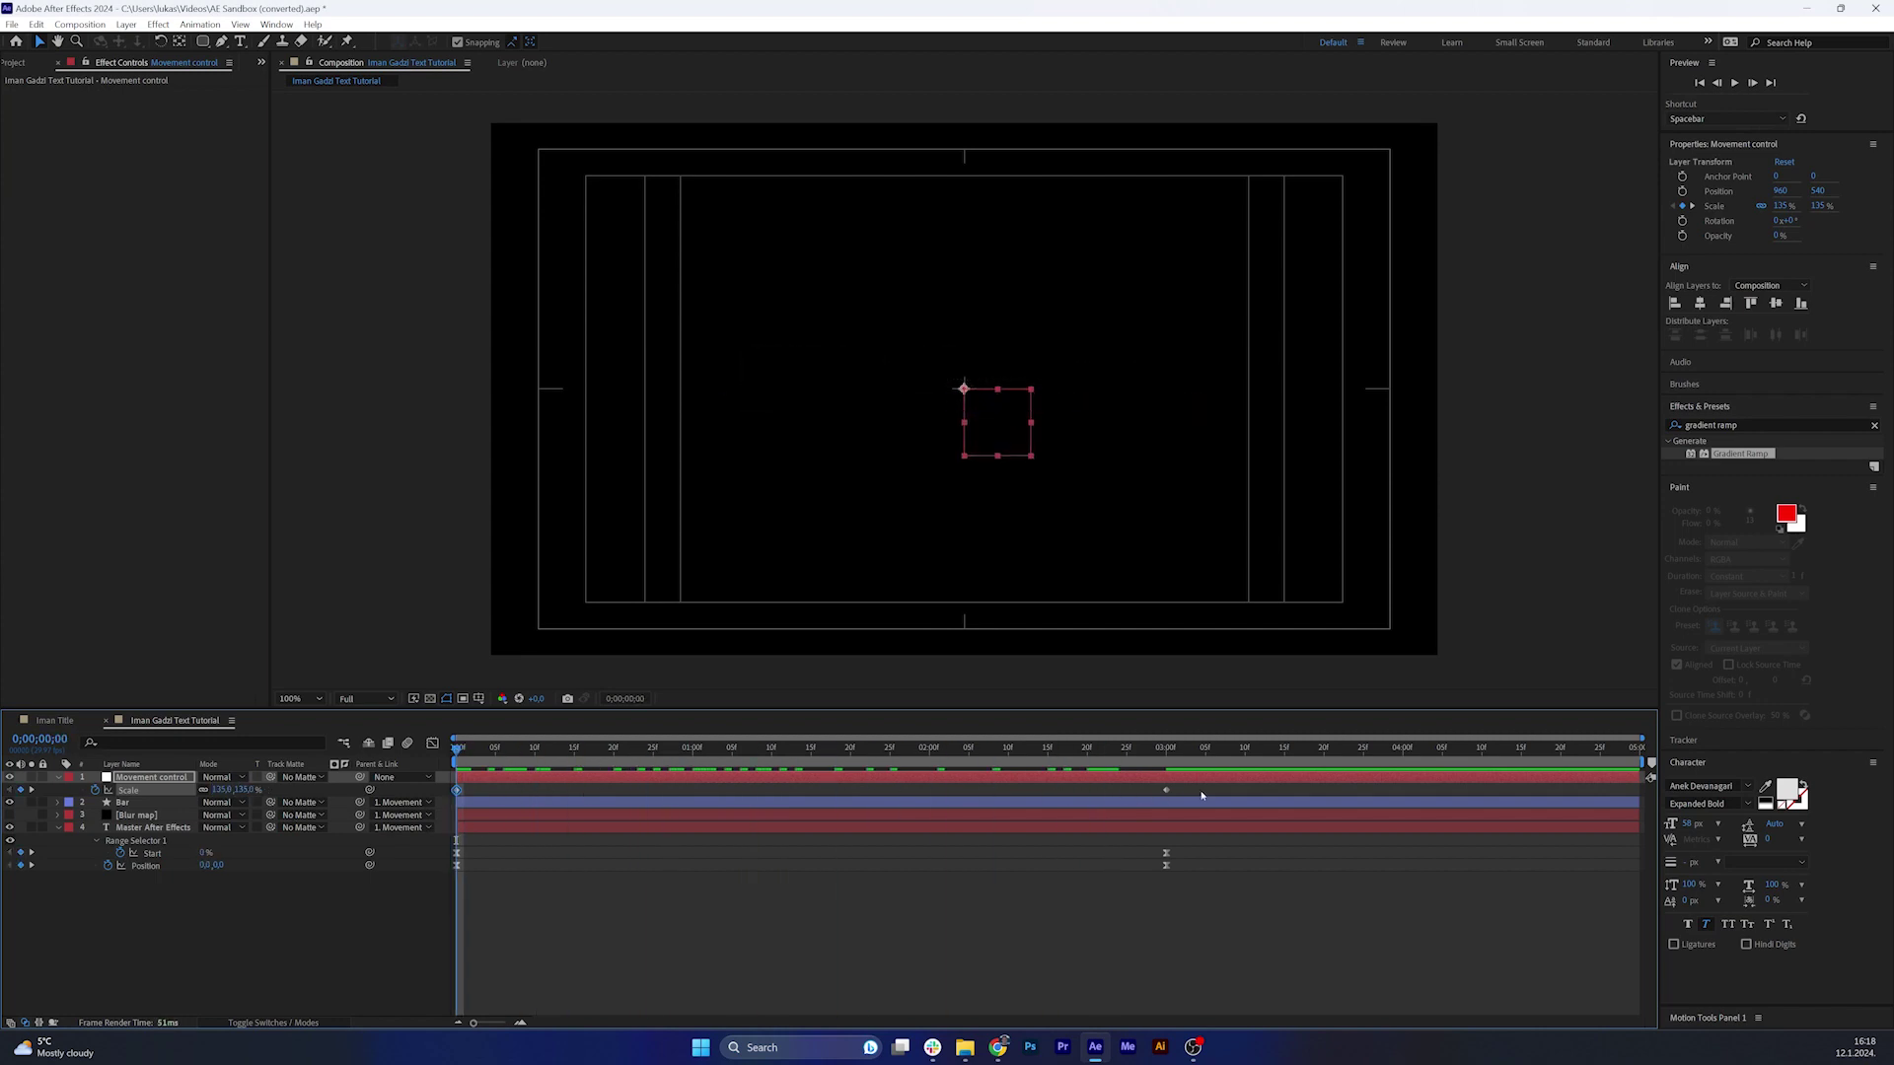
{"action": "left_click_drag", "start_coordinate": [1207, 786], "coordinate": [445, 810]}
{"action": "key", "text": "F9"}
{"action": "key", "text": "space"}
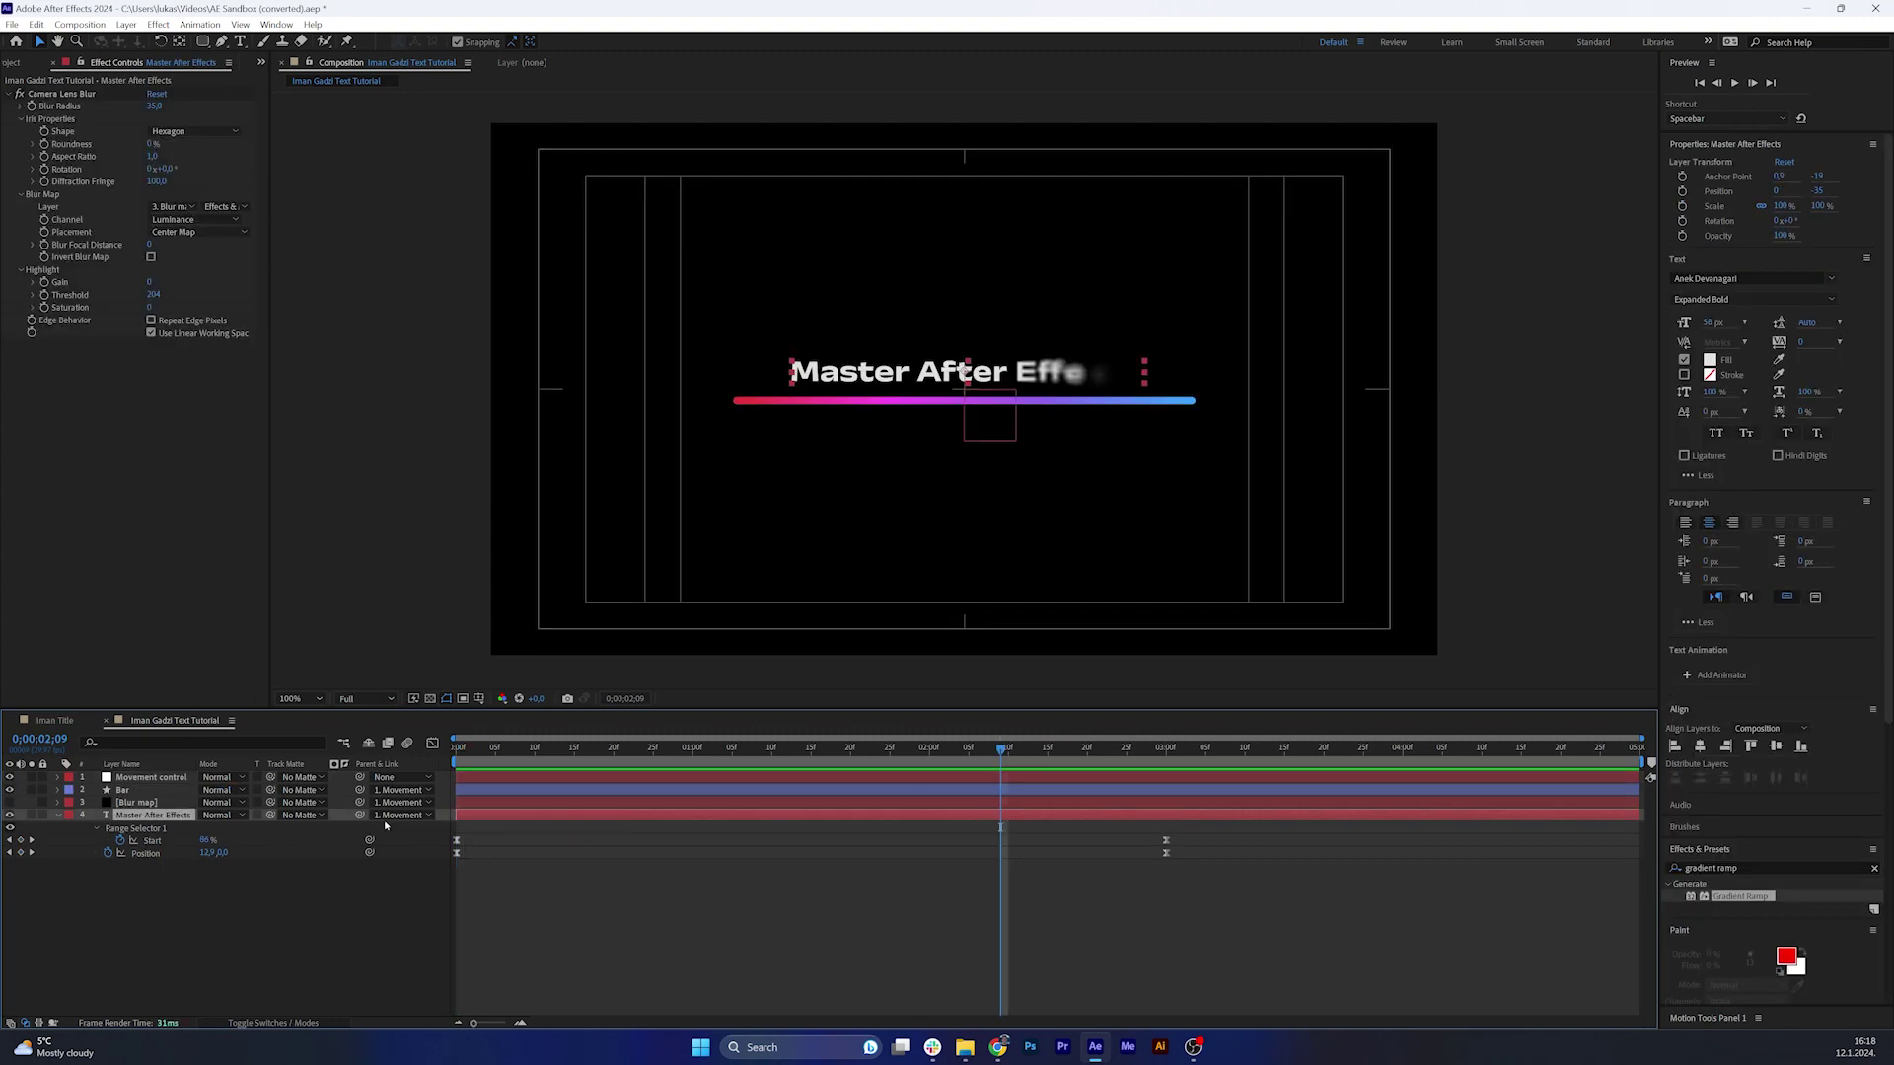
Reveal the keyframed properties of all four layers and play the composition to check their timing.
{"action": "key", "text": "ctrl+a"}
{"action": "key", "text": "u"}
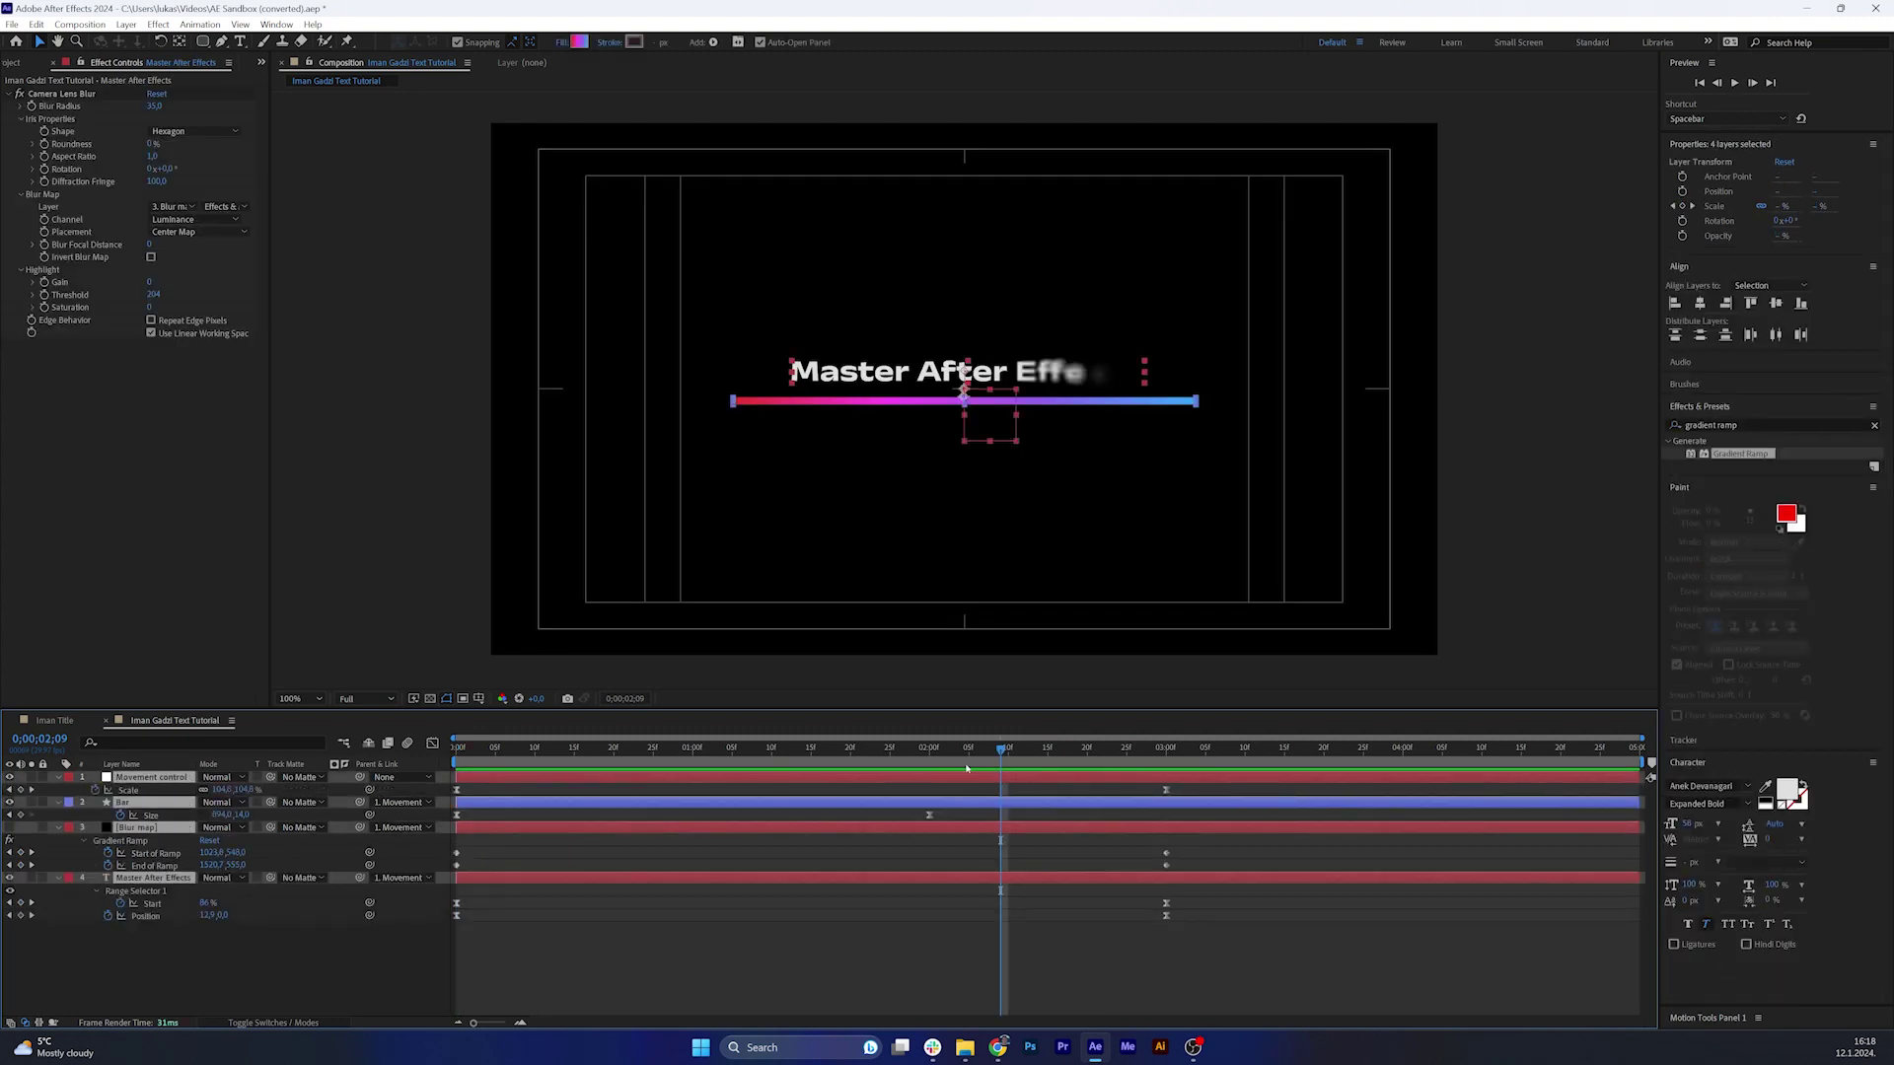
{"action": "key", "text": "space"}
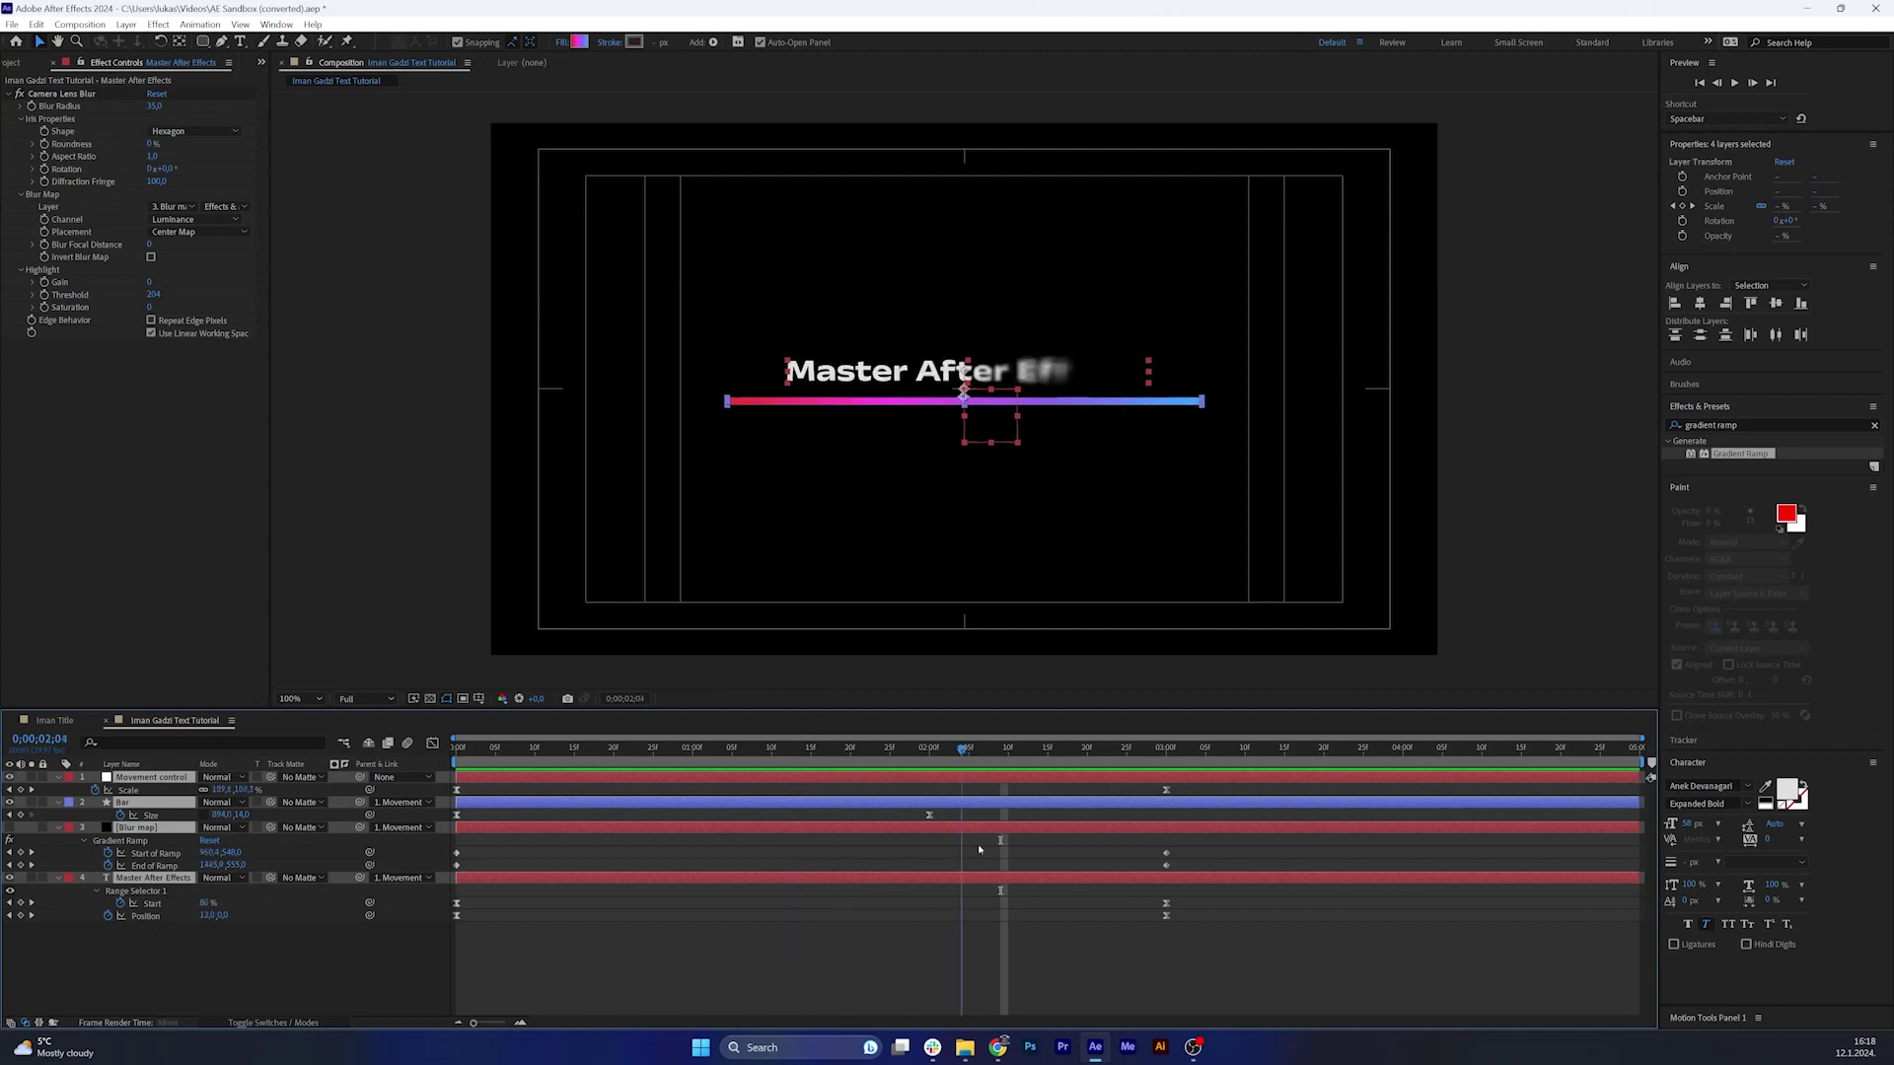
{"action": "left_click", "coordinate": [668, 898]}
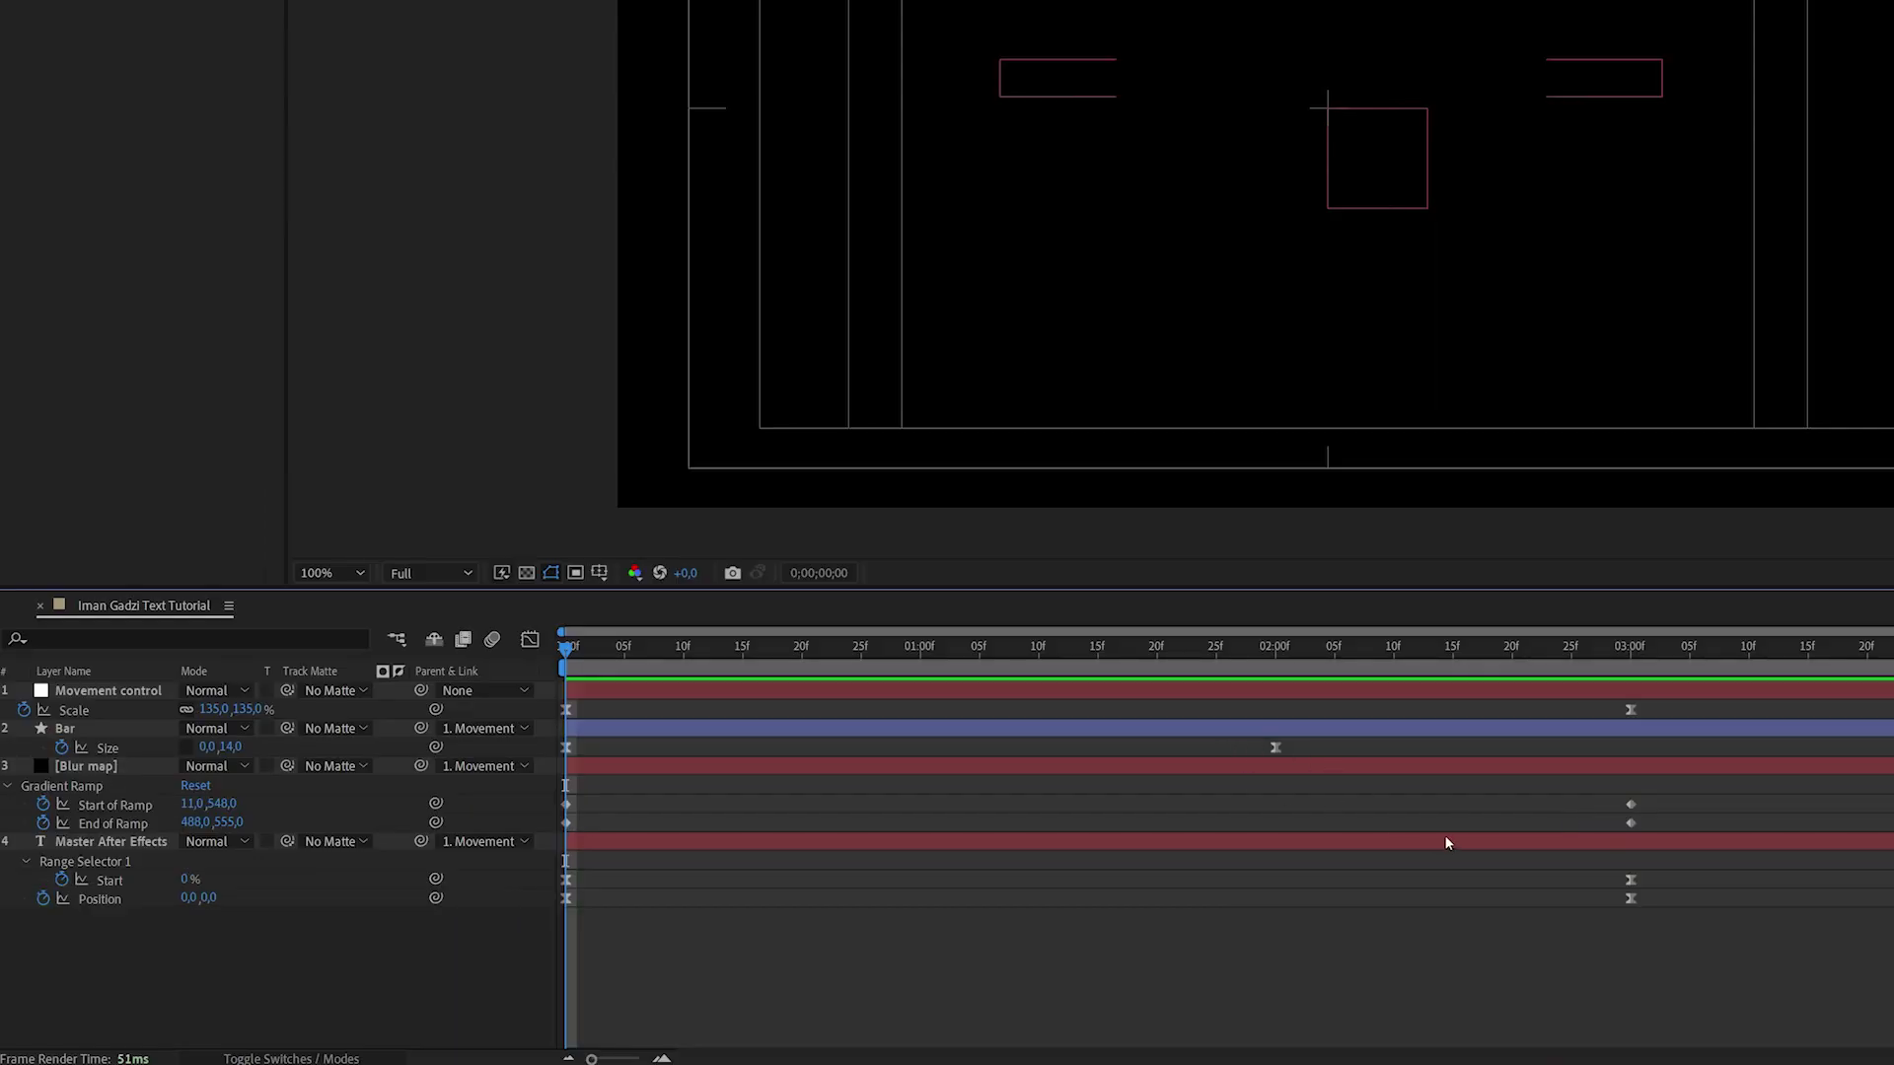
Move the Master After Effects layer's final Start and Position keyframes to 2 seconds and scrub to 3 seconds to check the timing.
{"action": "left_click", "coordinate": [1335, 730]}
{"action": "left_click", "coordinate": [116, 844]}
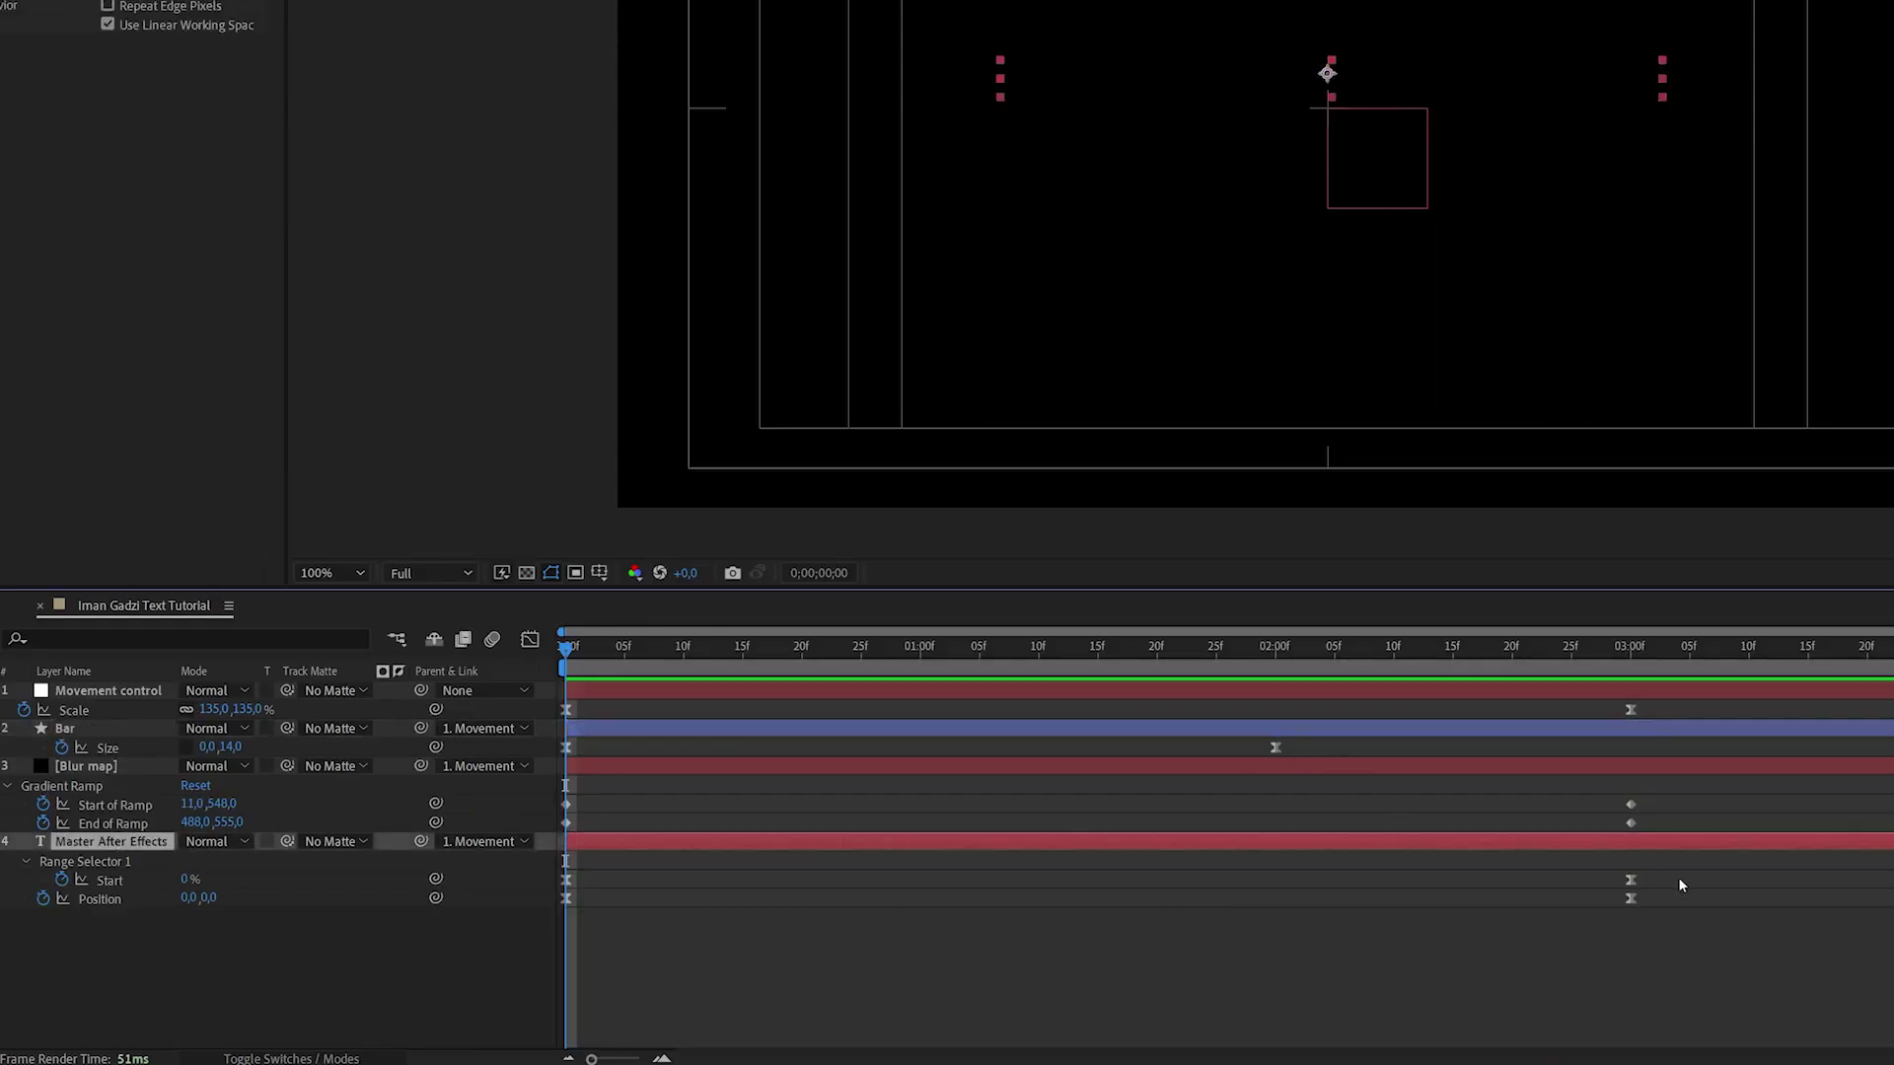
{"action": "left_click_drag", "start_coordinate": [1617, 875], "coordinate": [1279, 906]}
{"action": "left_click", "coordinate": [1275, 653]}
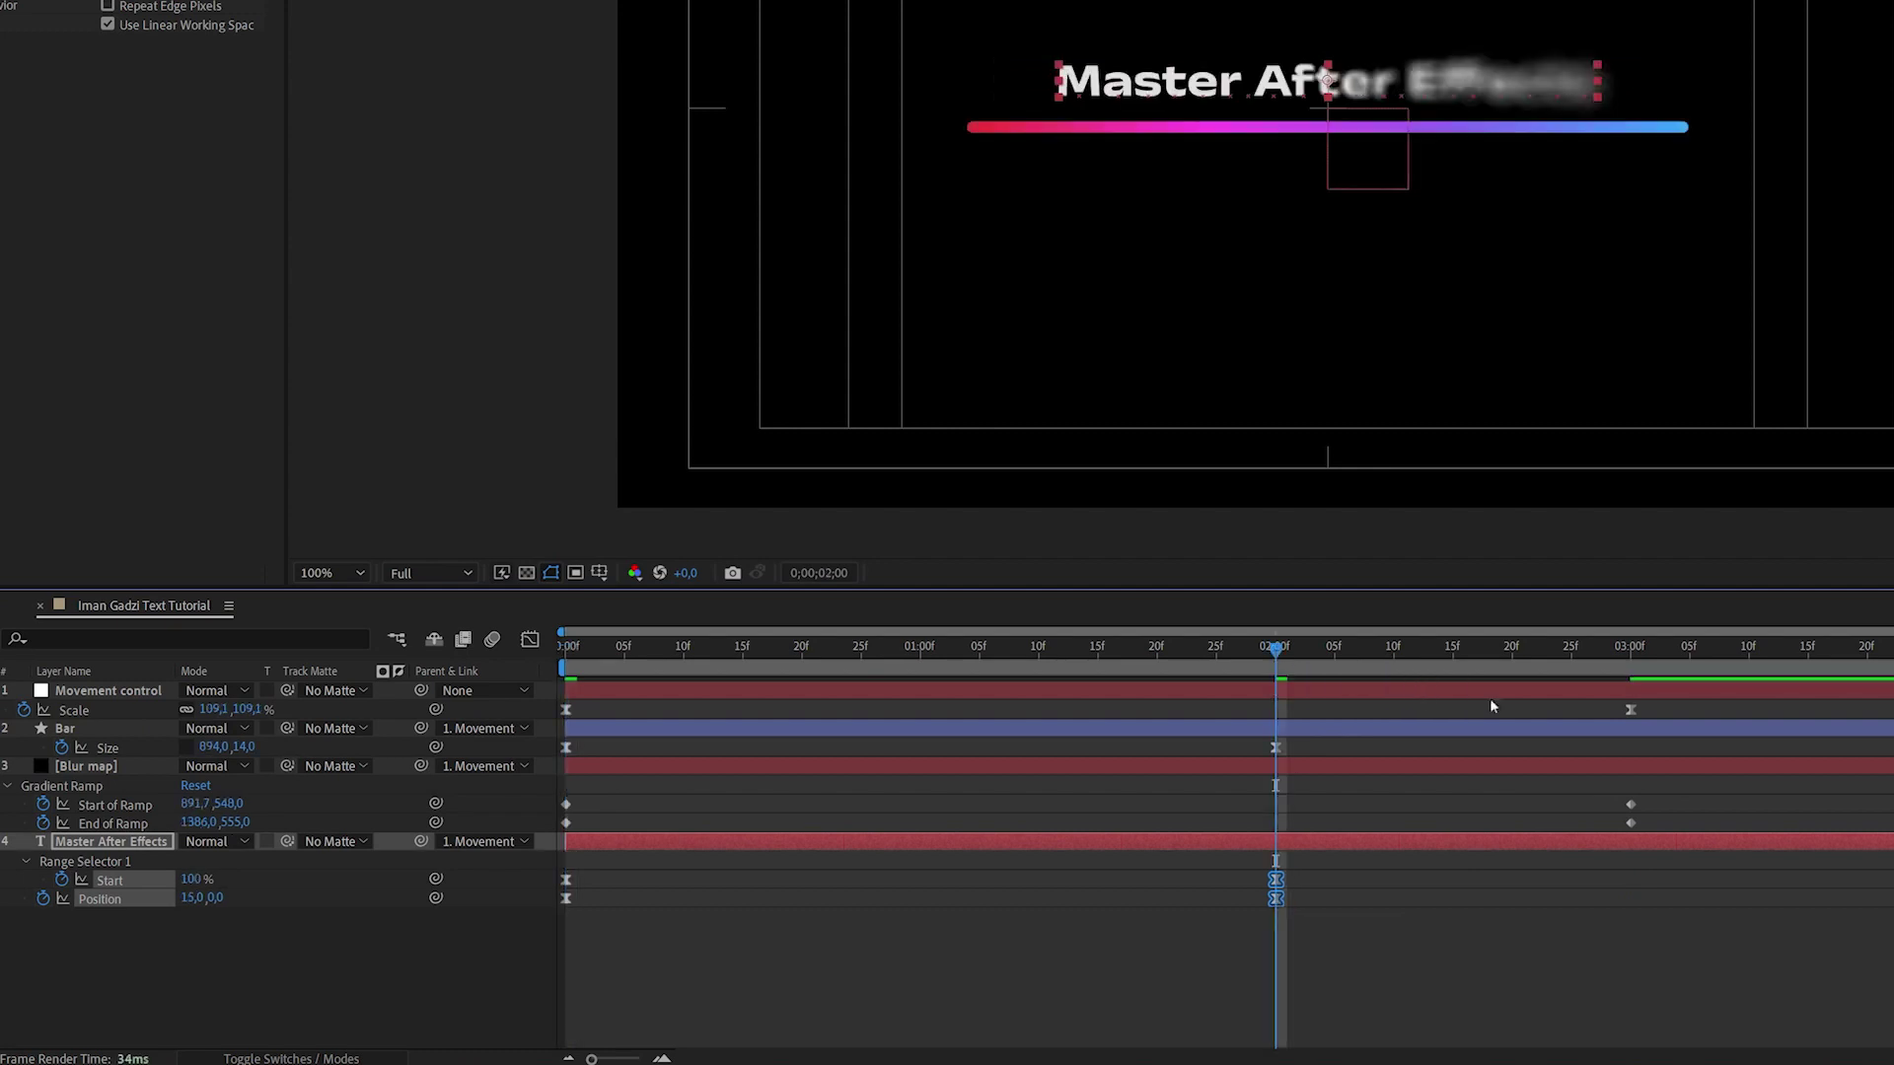
{"action": "left_click_drag", "start_coordinate": [1476, 648], "coordinate": [1635, 719]}
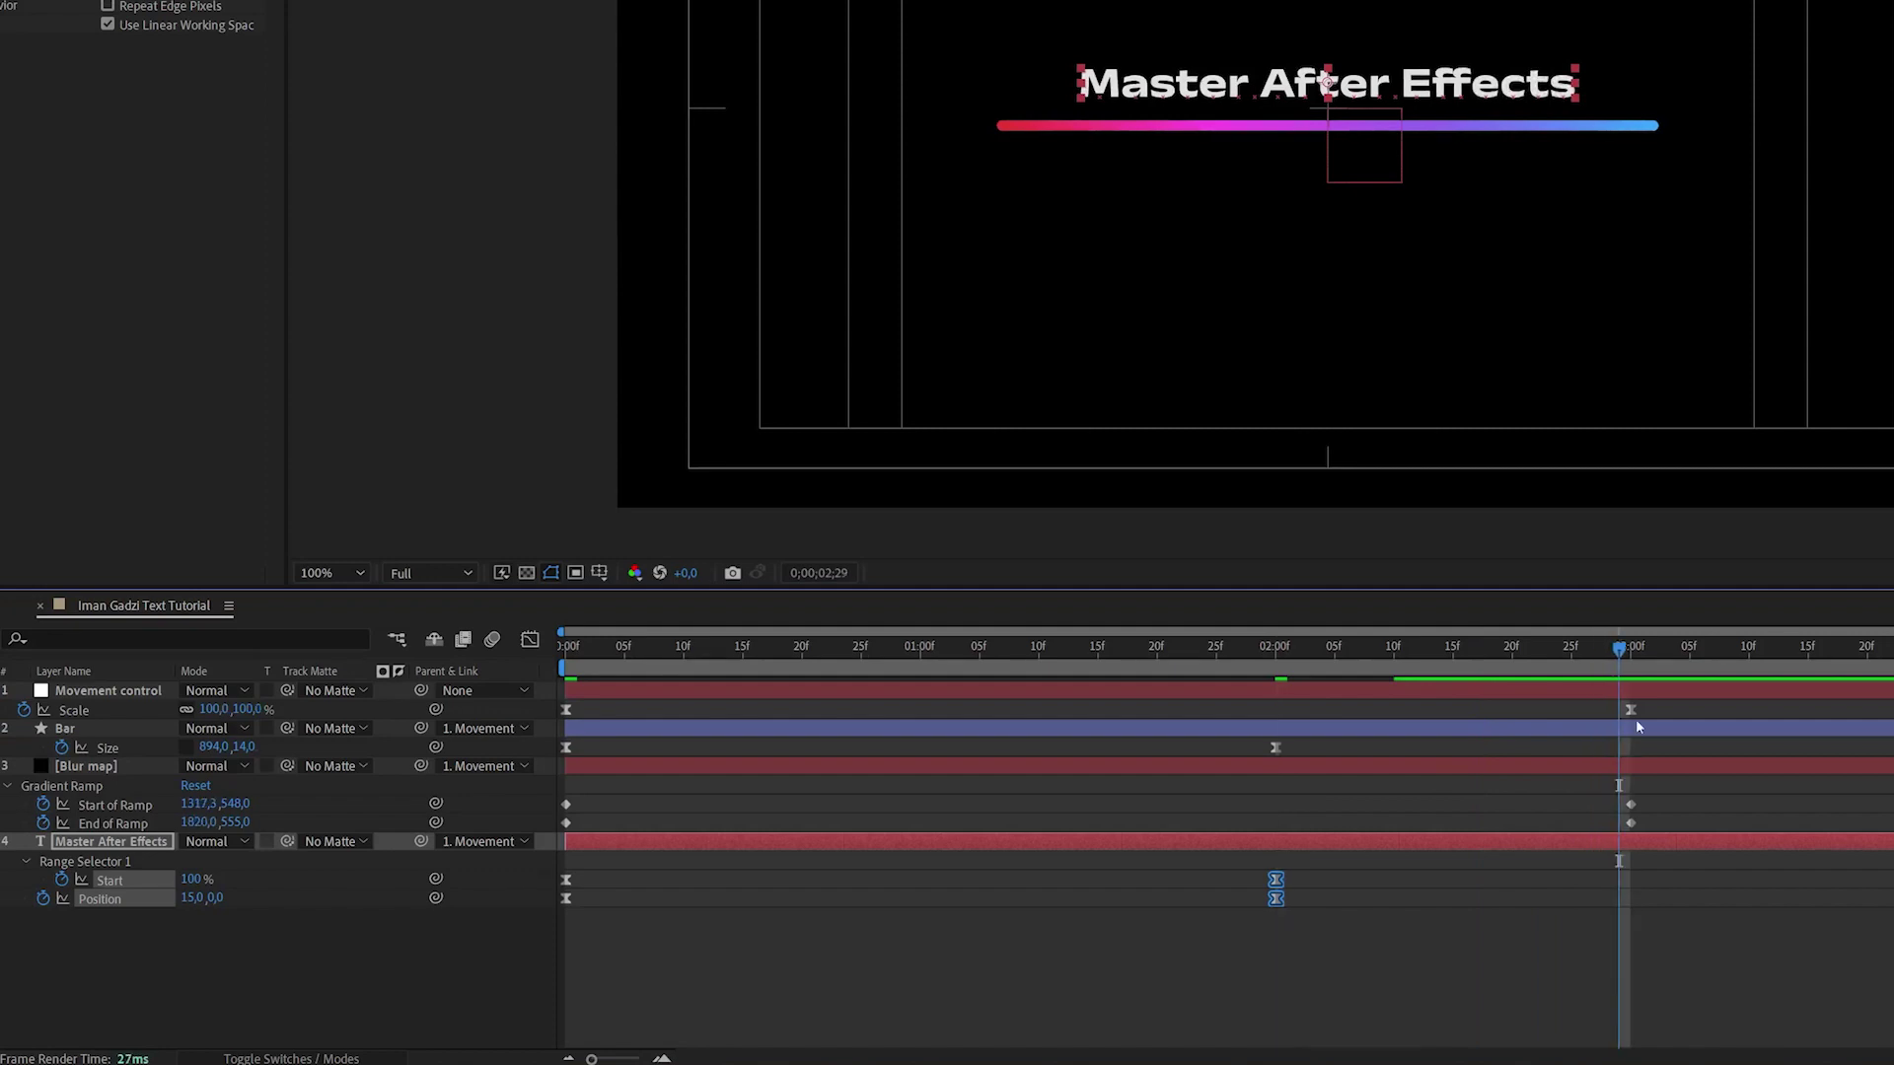
{"action": "left_click_drag", "start_coordinate": [1630, 651], "coordinate": [1631, 691]}
{"action": "left_click", "coordinate": [1669, 753]}
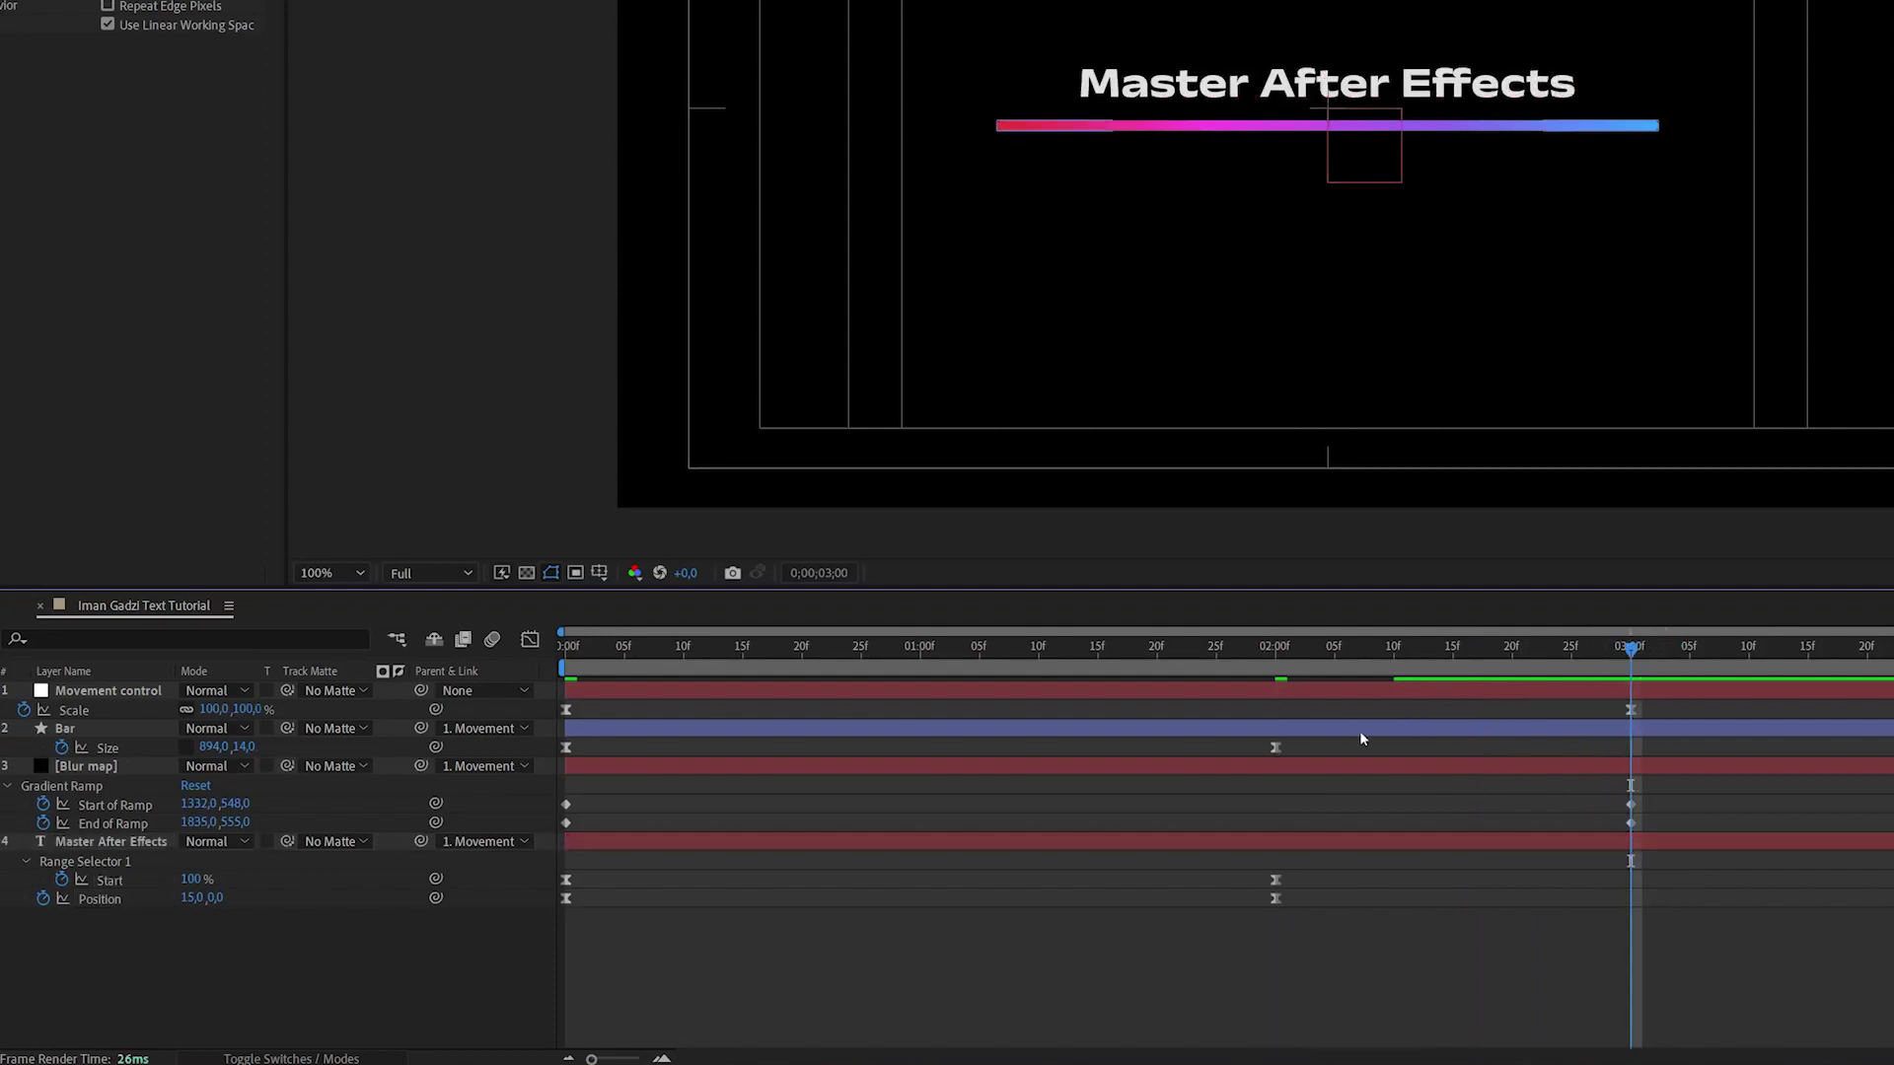
Sharpen the speed curves of the Bar's Size and the text's Start and Position keyframes to peak just before 1 second, then scrub through.
{"action": "left_click_drag", "start_coordinate": [1341, 740], "coordinate": [819, 755]}
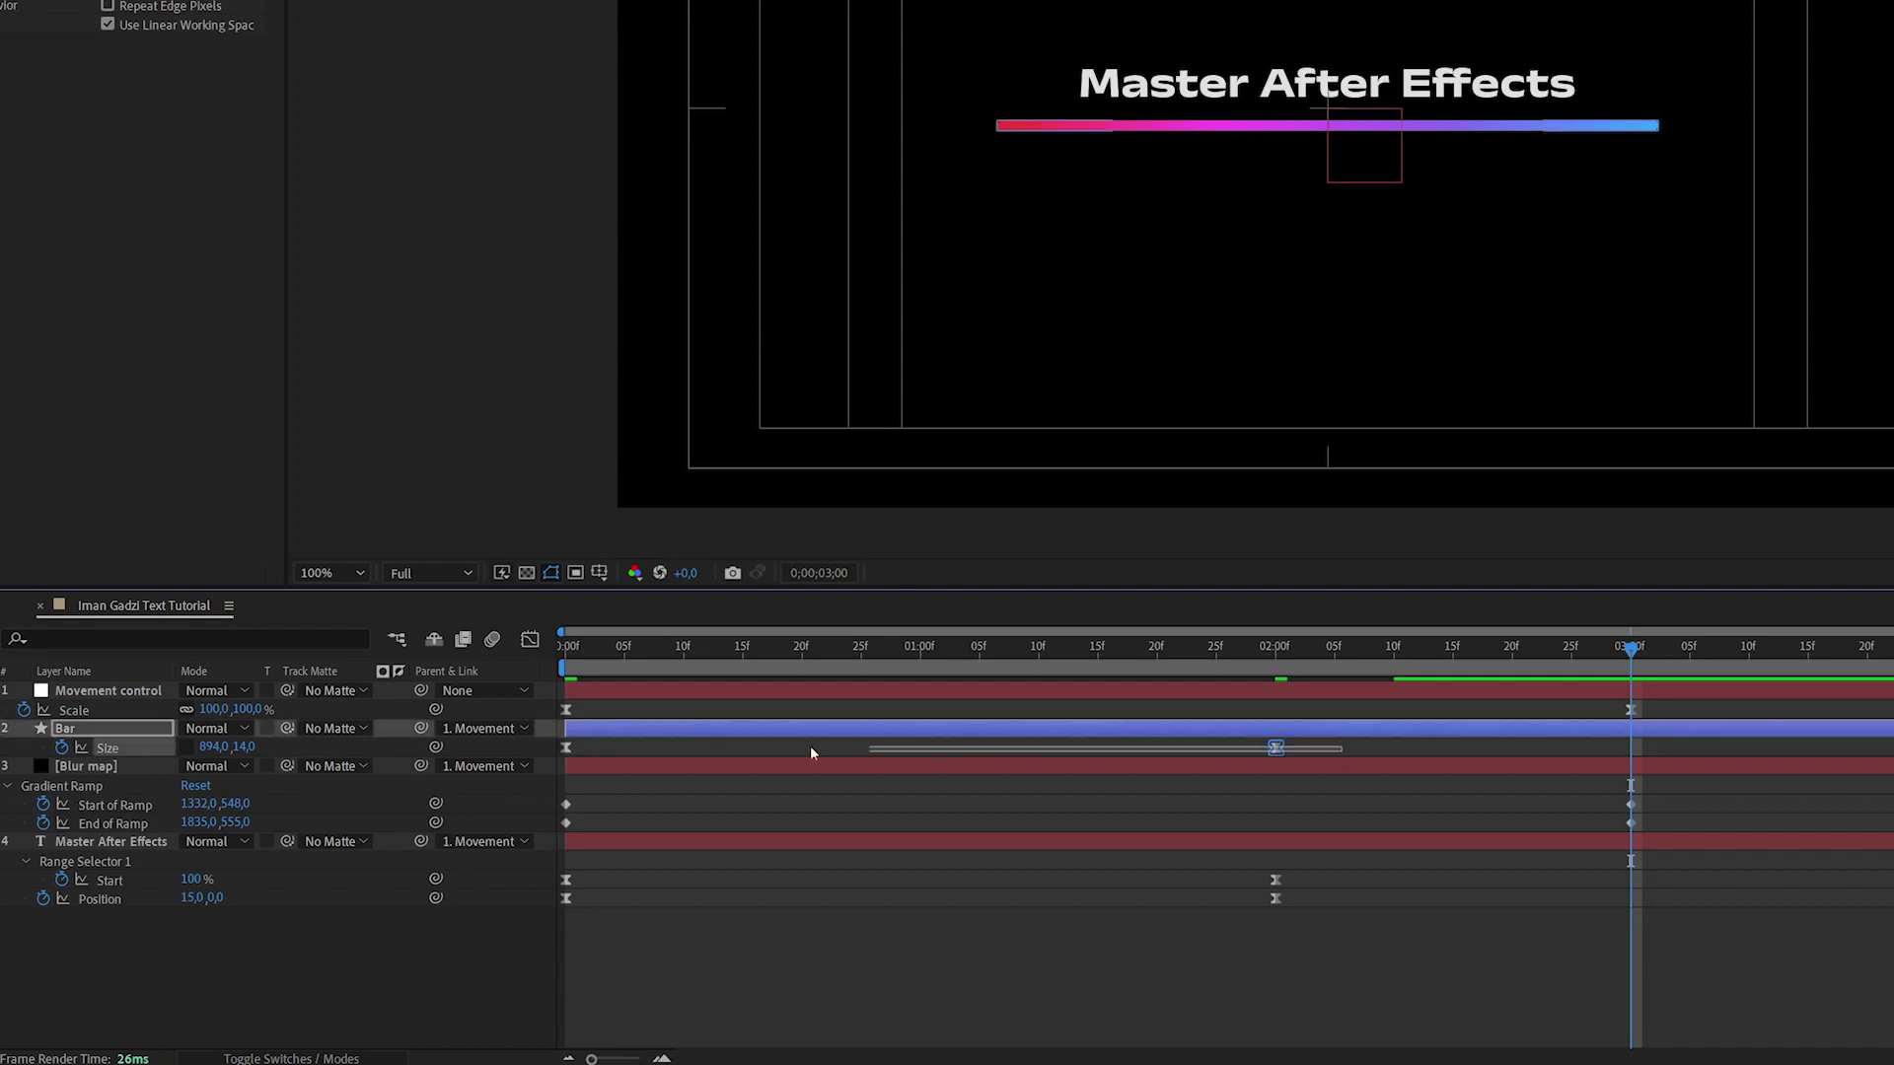
{"action": "left_click_drag", "start_coordinate": [1327, 872], "coordinate": [549, 941]}
{"action": "left_click", "coordinate": [110, 846]}
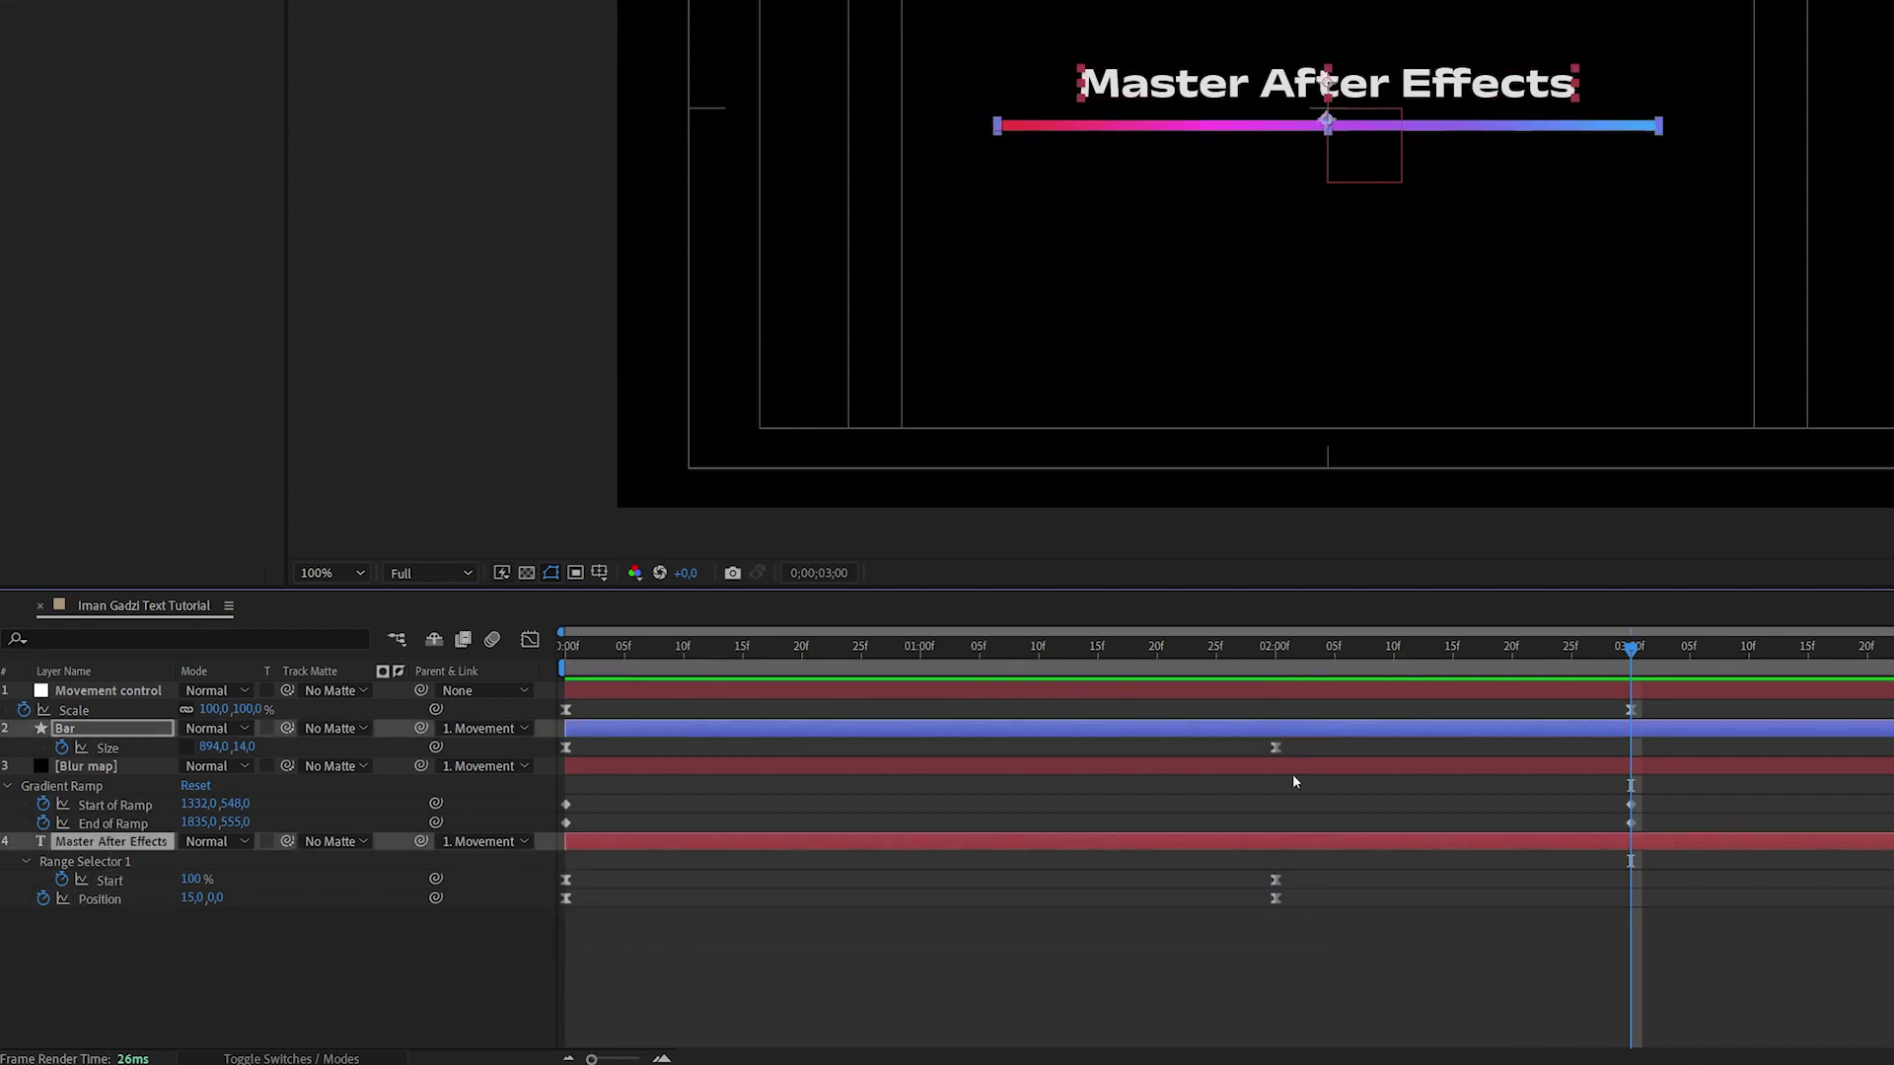
{"action": "left_click_drag", "start_coordinate": [1306, 741], "coordinate": [432, 751]}
{"action": "left_click_drag", "start_coordinate": [1322, 871], "coordinate": [521, 951]}
{"action": "left_click", "coordinate": [530, 639]}
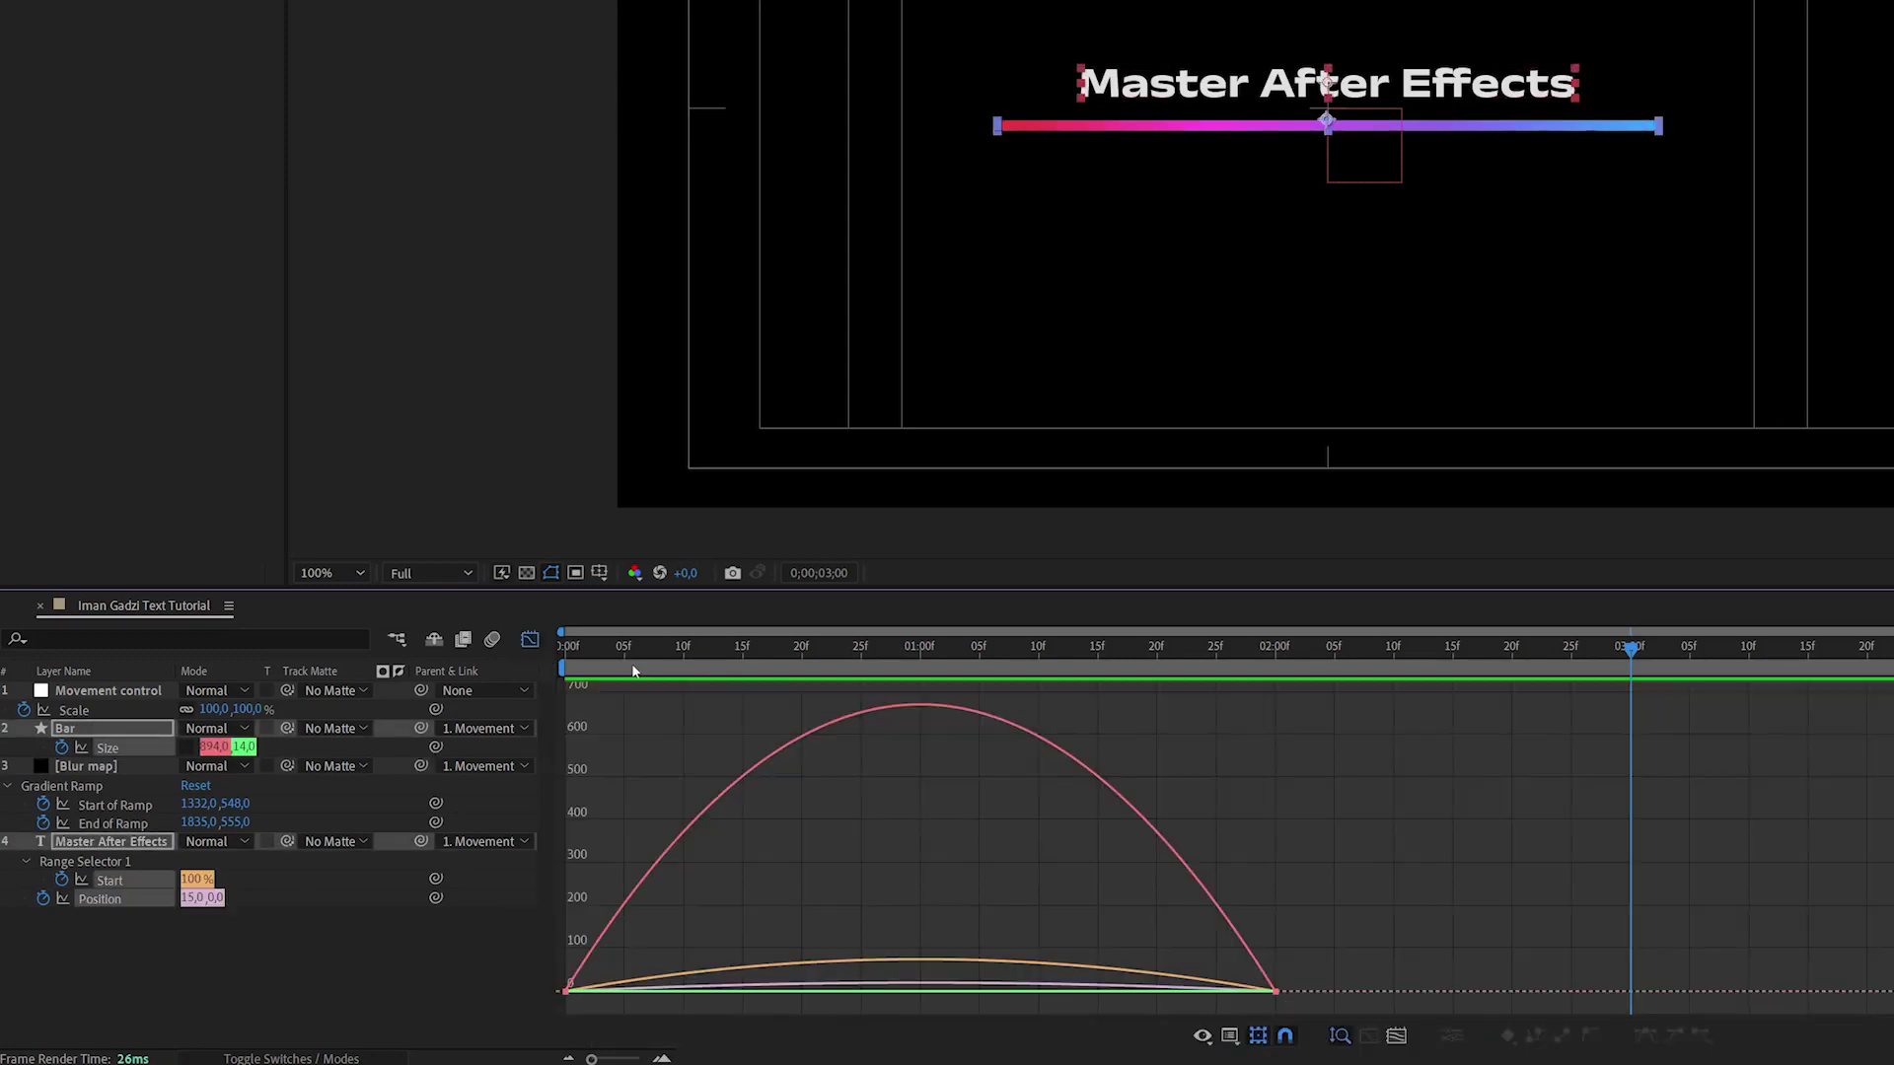
{"action": "left_click_drag", "start_coordinate": [1438, 914], "coordinate": [554, 1012]}
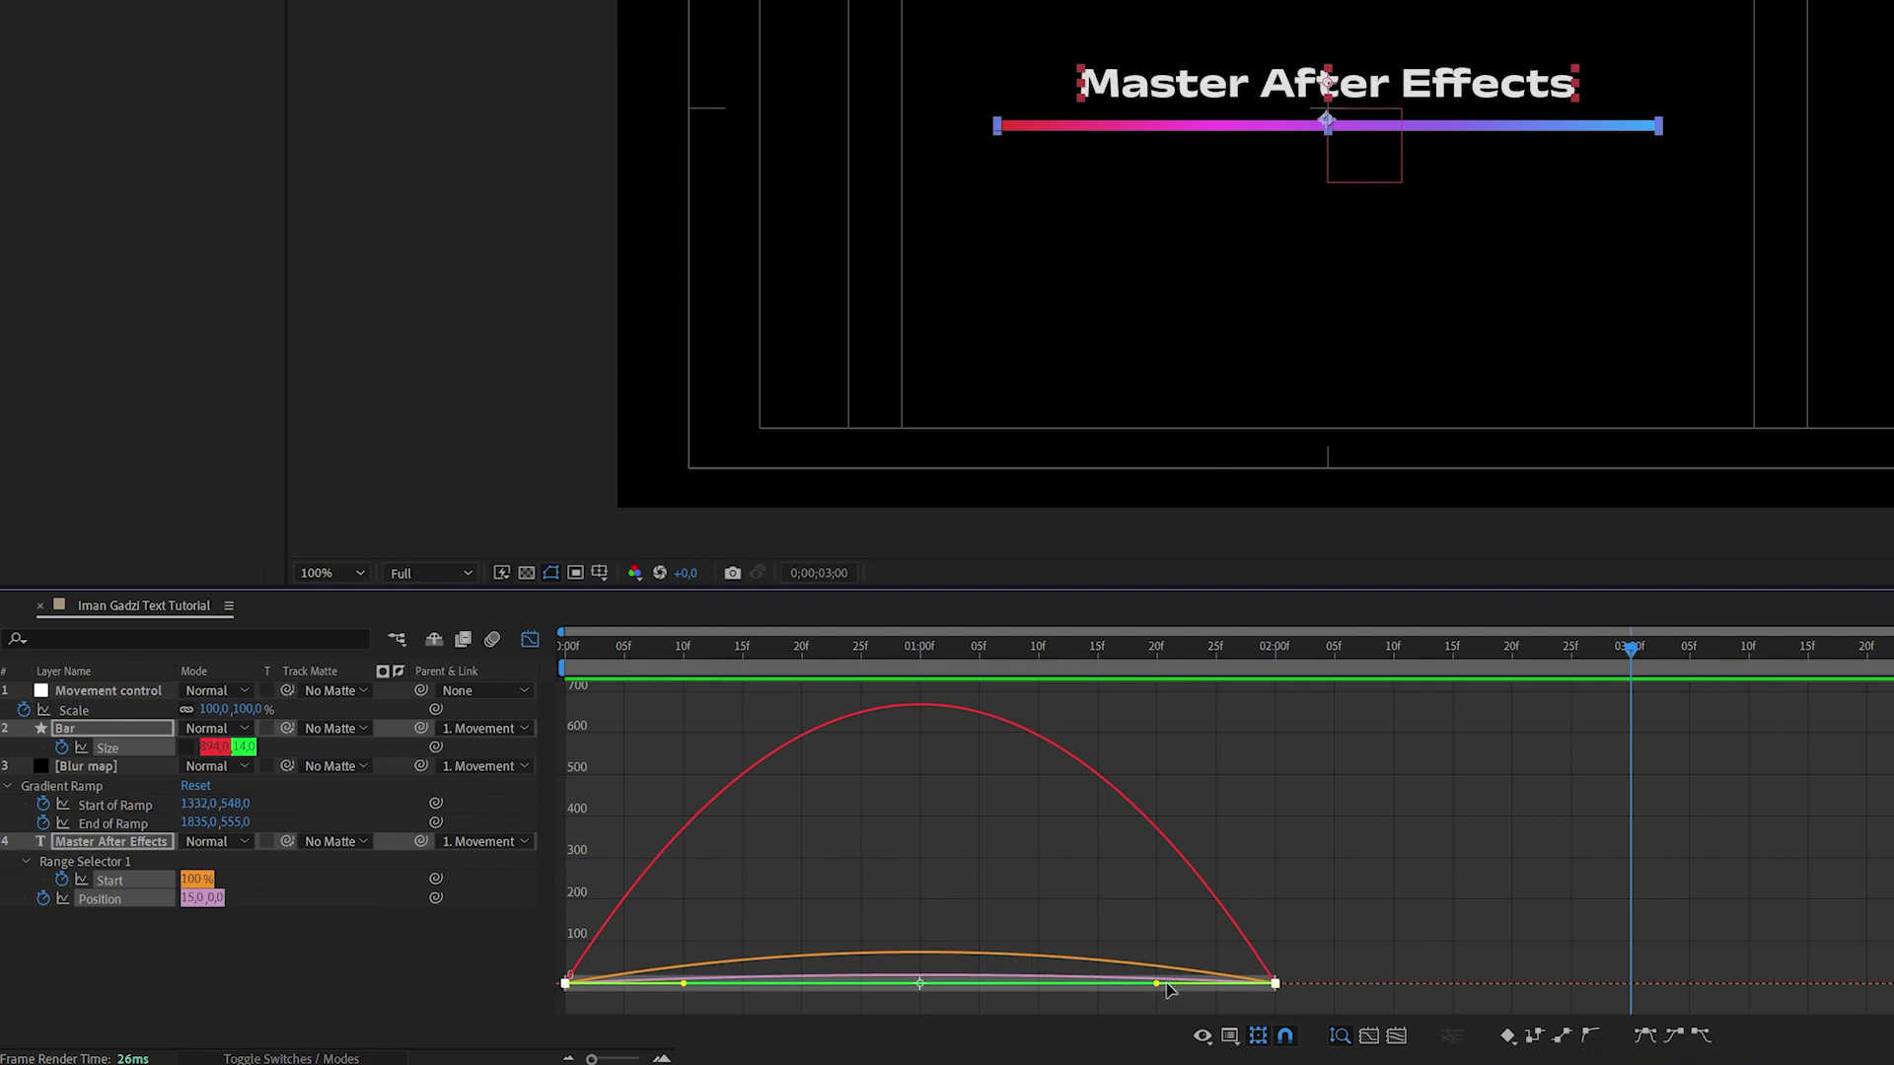
{"action": "left_click_drag", "start_coordinate": [1156, 984], "coordinate": [995, 987]}
{"action": "left_click_drag", "start_coordinate": [684, 987], "coordinate": [807, 983]}
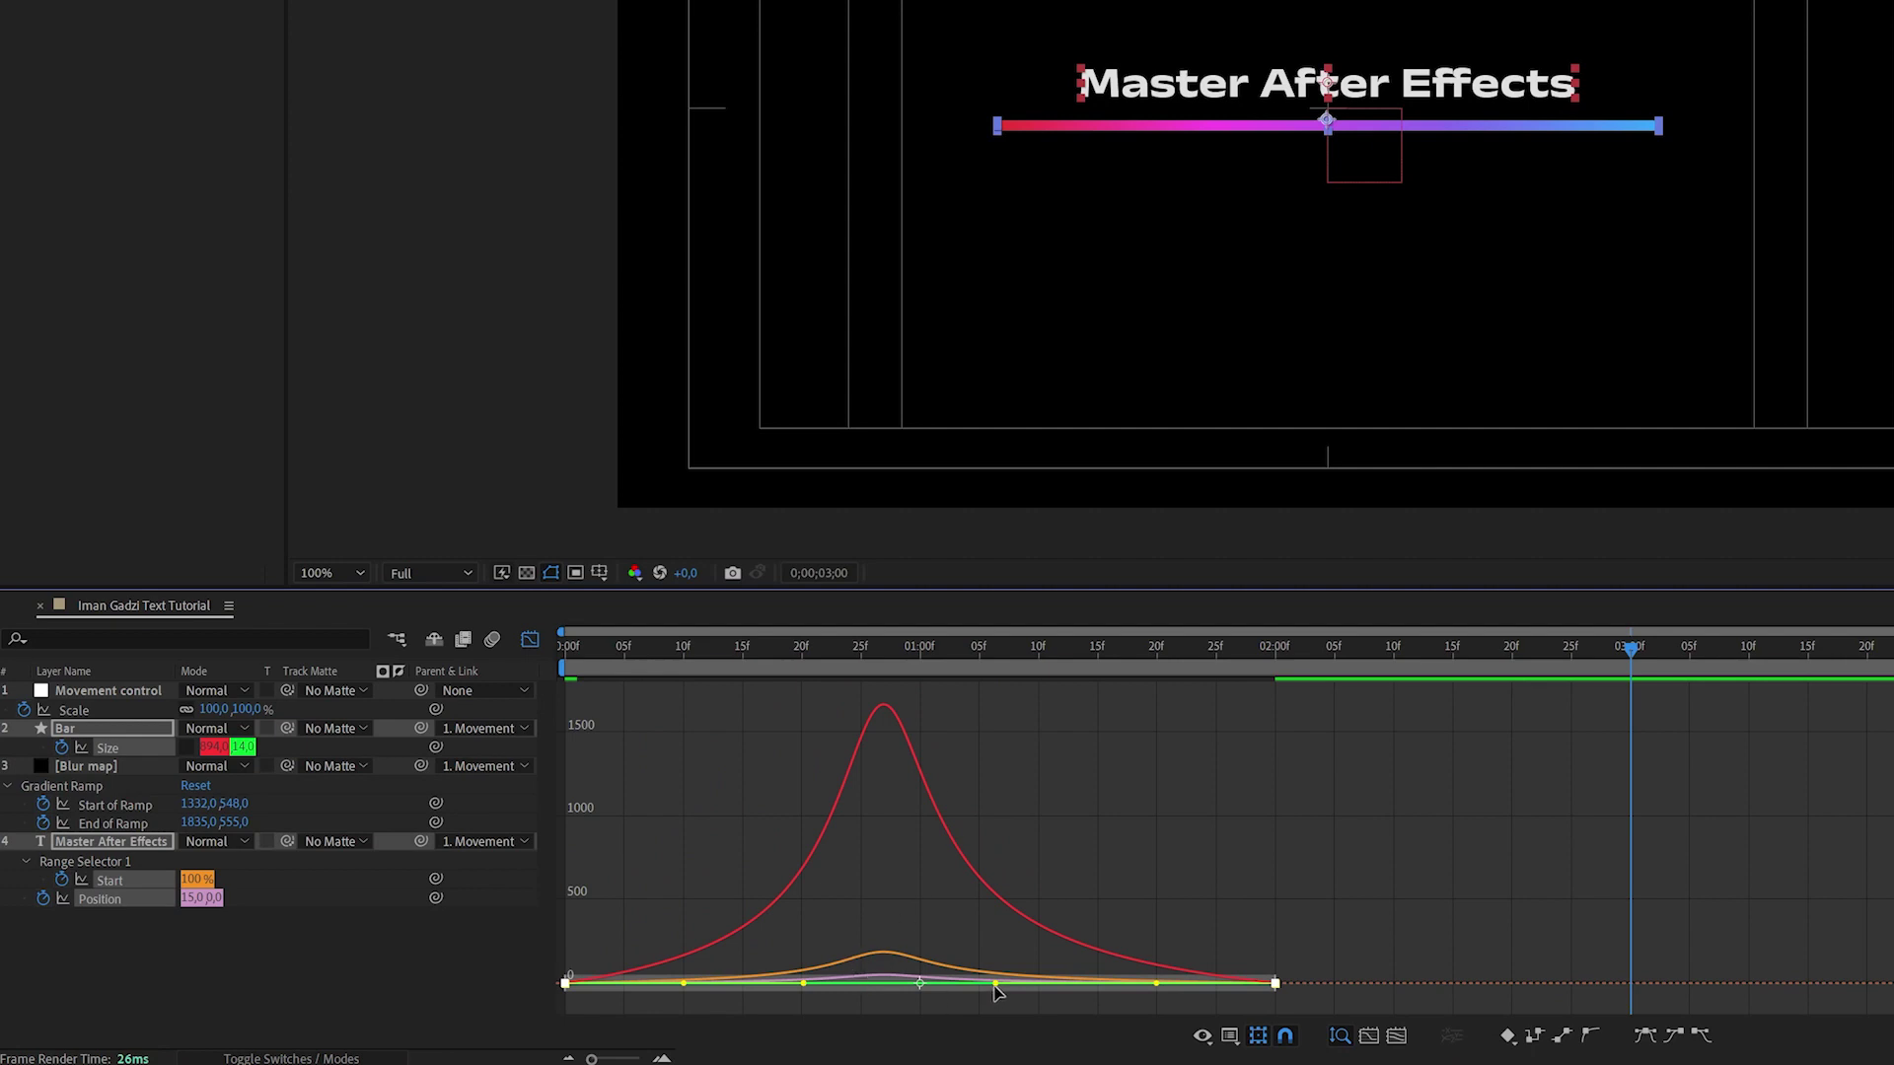
{"action": "left_click_drag", "start_coordinate": [996, 987], "coordinate": [979, 985]}
{"action": "left_click_drag", "start_coordinate": [578, 660], "coordinate": [931, 840]}
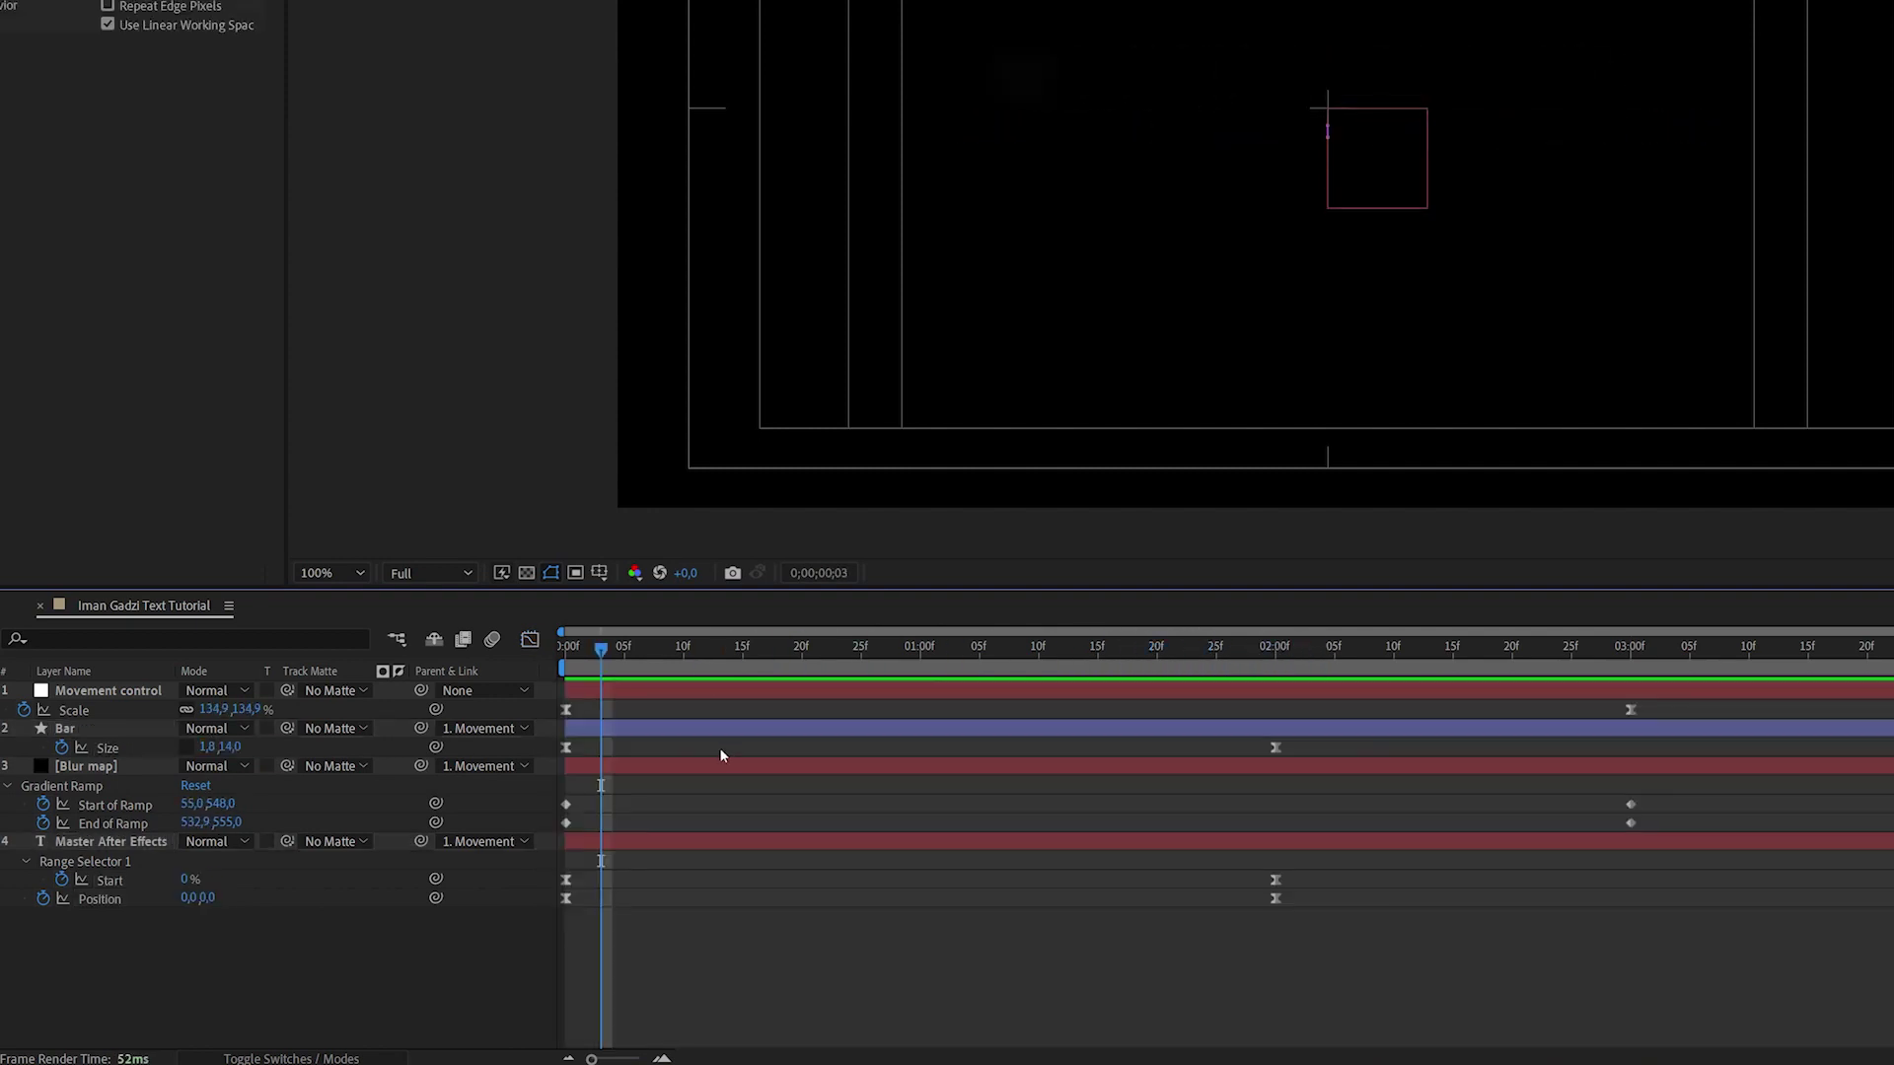
{"action": "left_click_drag", "start_coordinate": [583, 658], "coordinate": [578, 662]}
Apply Easy Ease to the Blur map's Start of Ramp and End of Ramp keyframes and scrub the timeline to check the reveal.
{"action": "left_click", "coordinate": [1399, 696]}
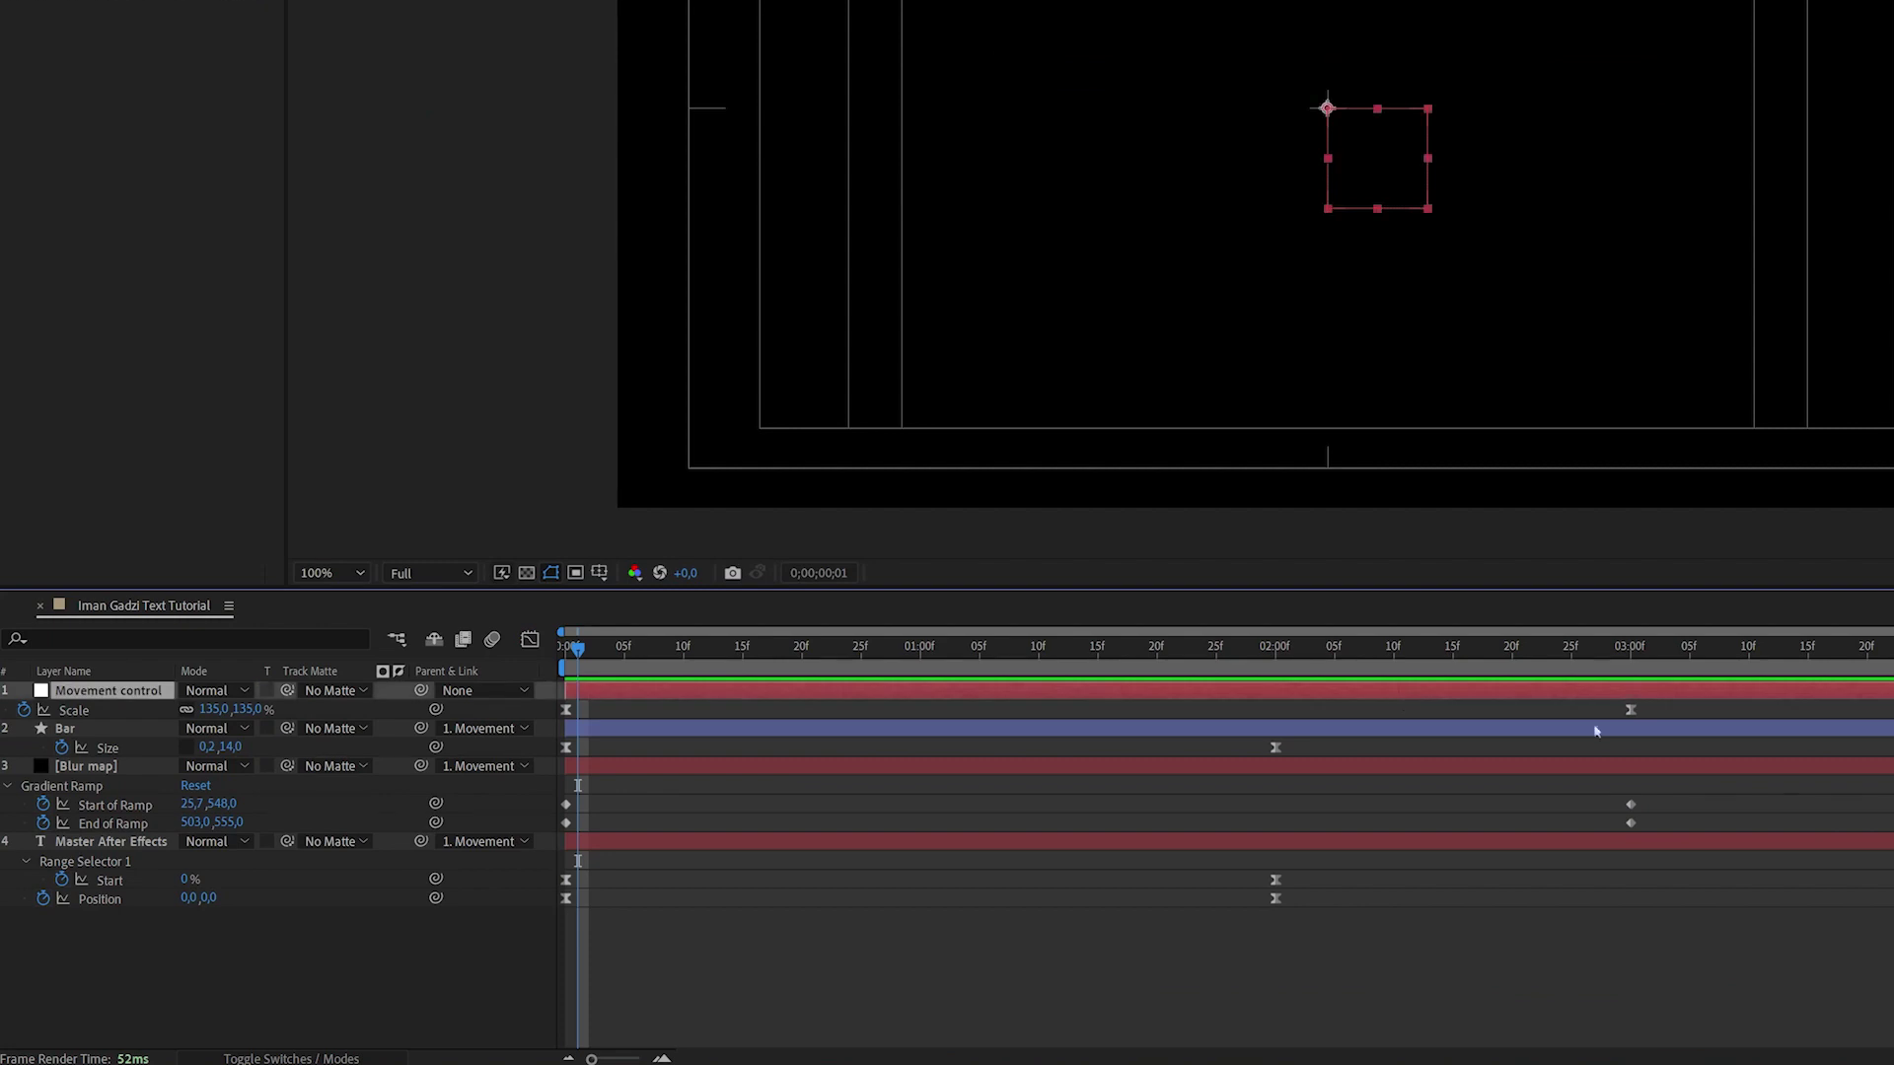
{"action": "left_click_drag", "start_coordinate": [1703, 819], "coordinate": [557, 826]}
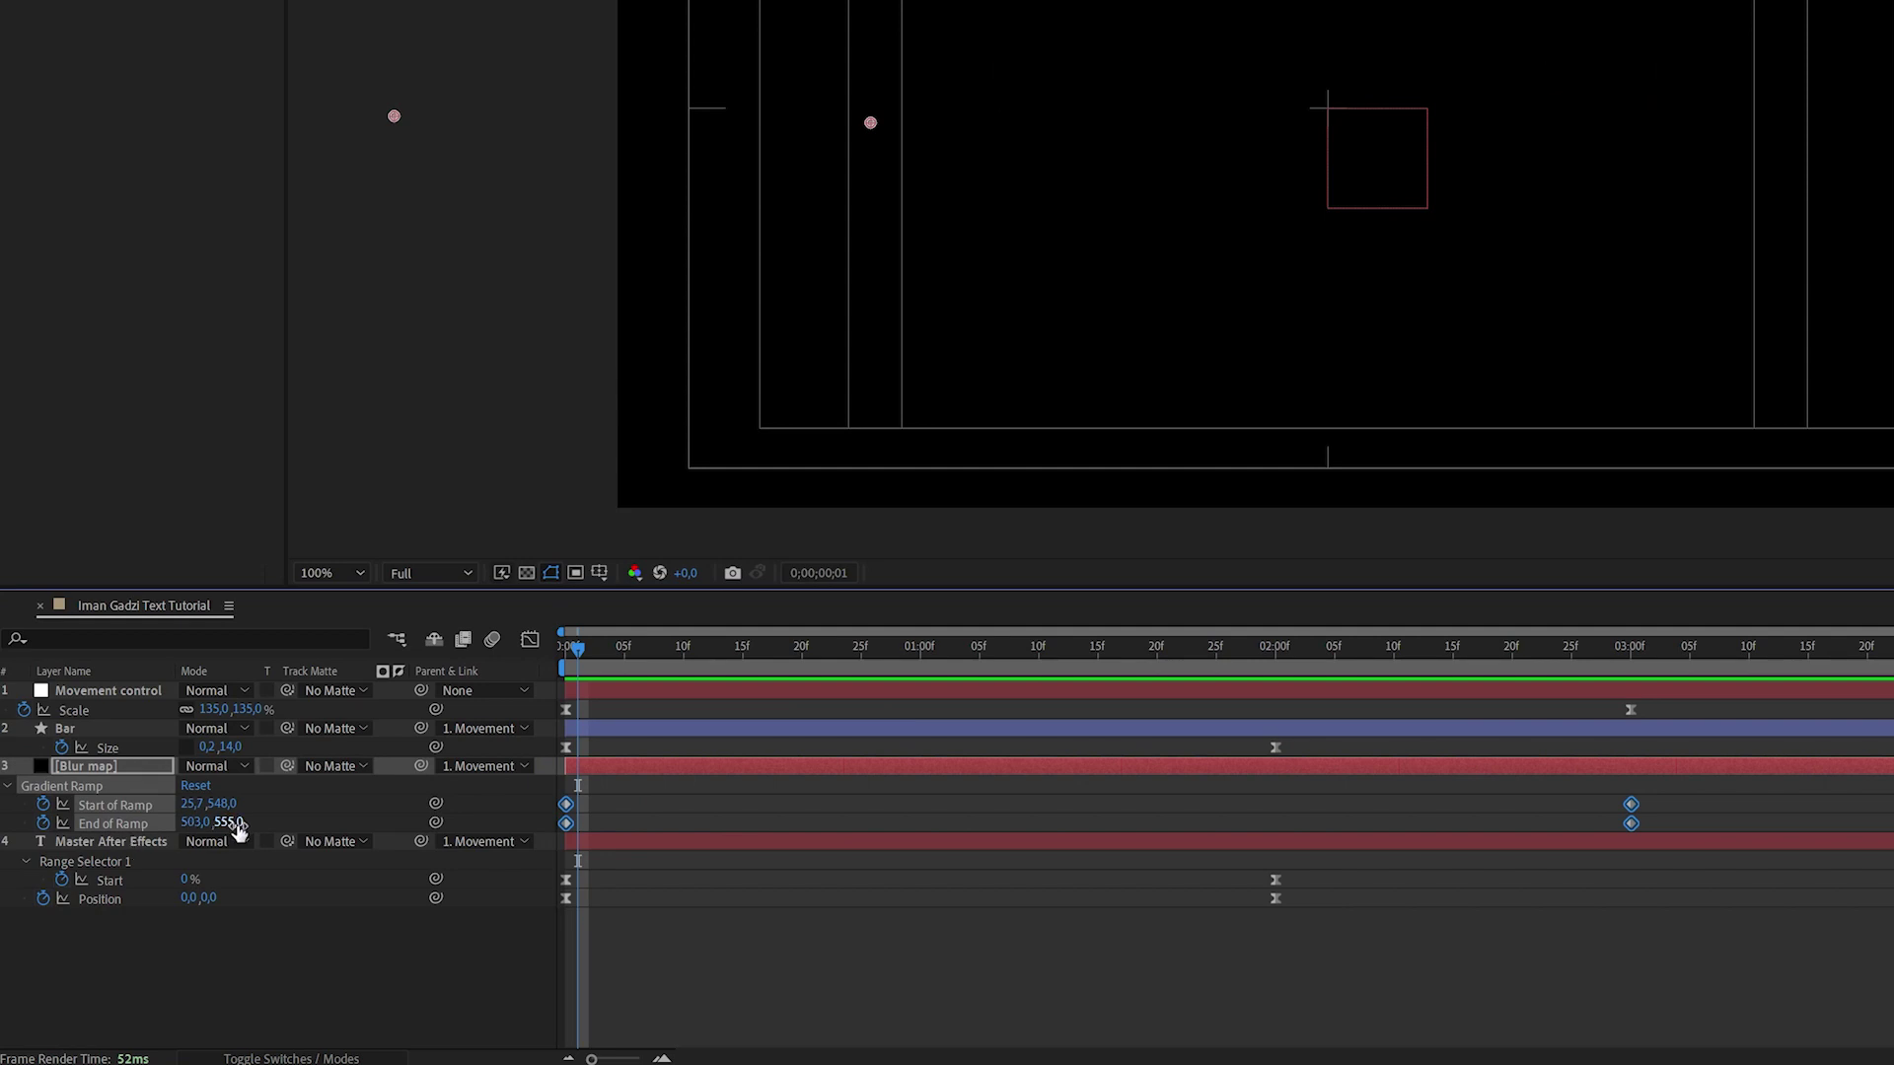
{"action": "key", "text": "F9"}
{"action": "left_click_drag", "start_coordinate": [569, 663], "coordinate": [1564, 816]}
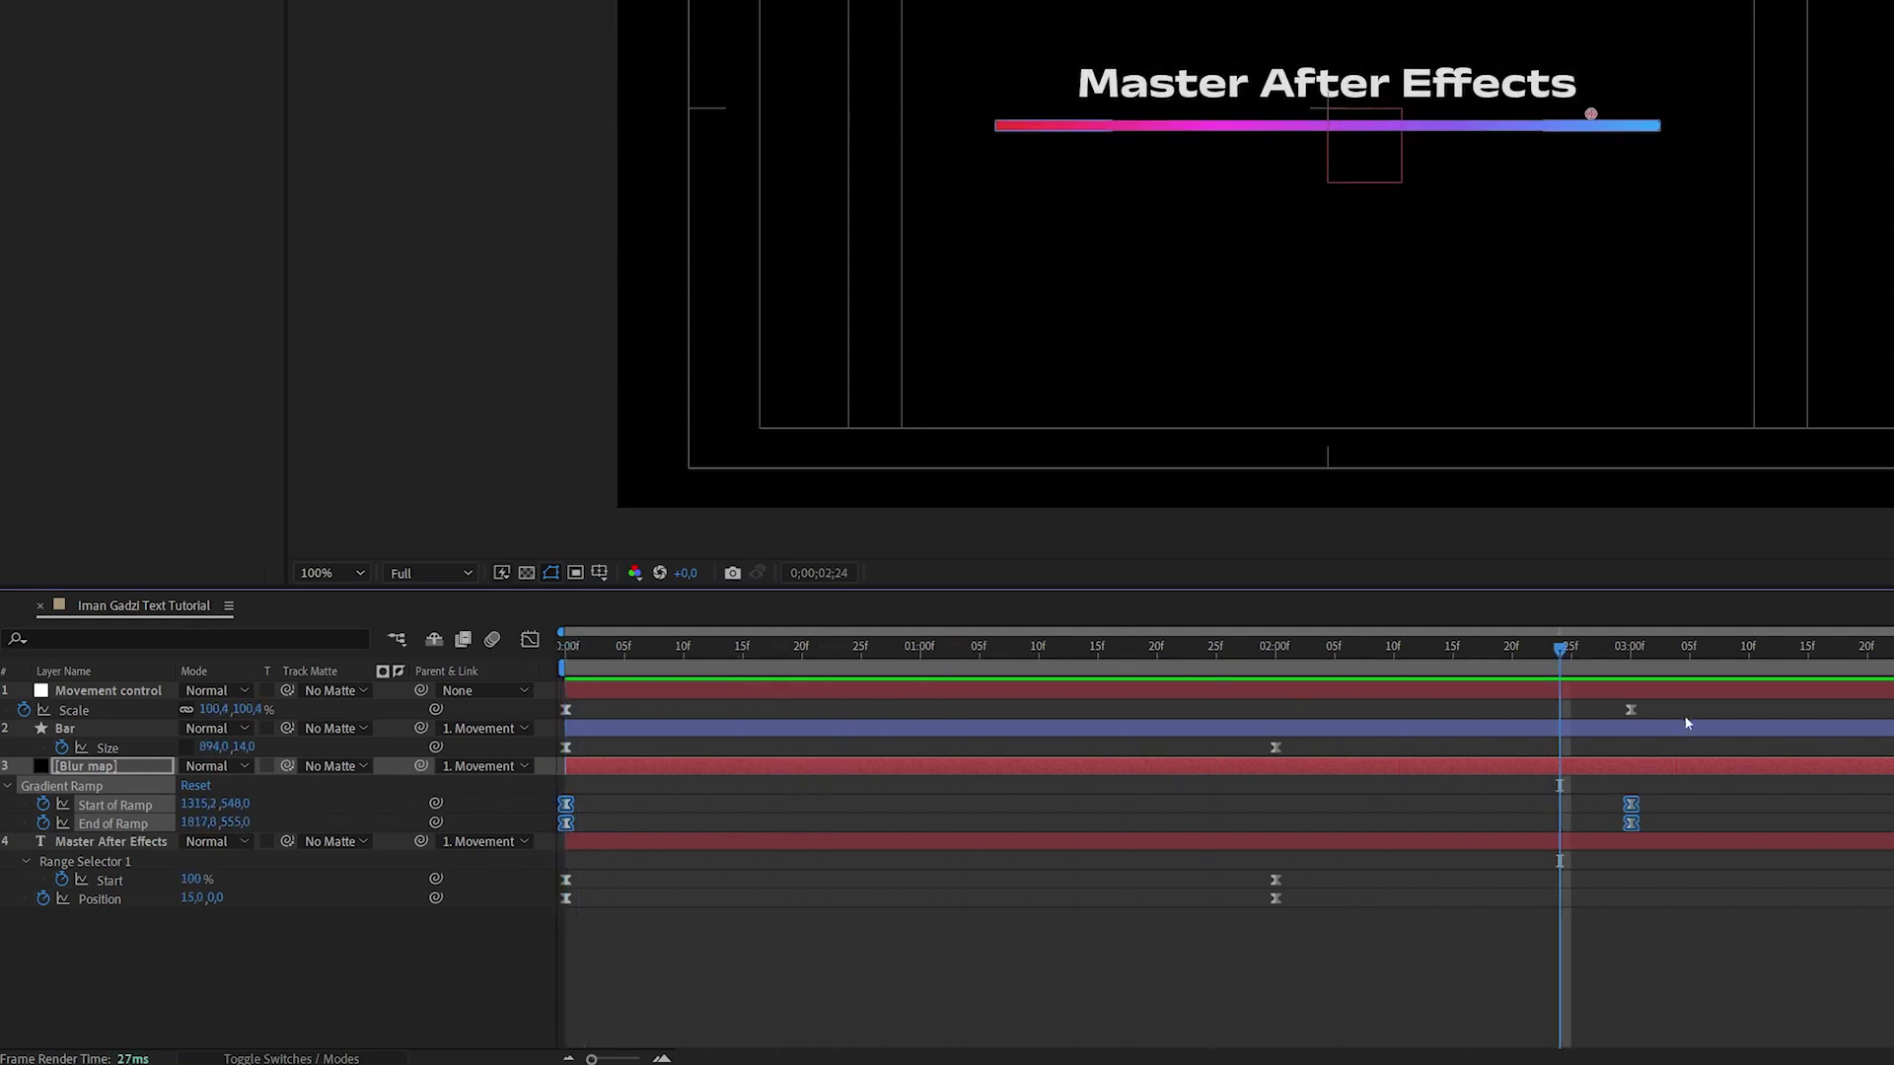
Reshape the Movement control null's scale speed curve to peak around 1 second and play the animation from the start.
{"action": "left_click_drag", "start_coordinate": [1689, 703], "coordinate": [457, 734]}
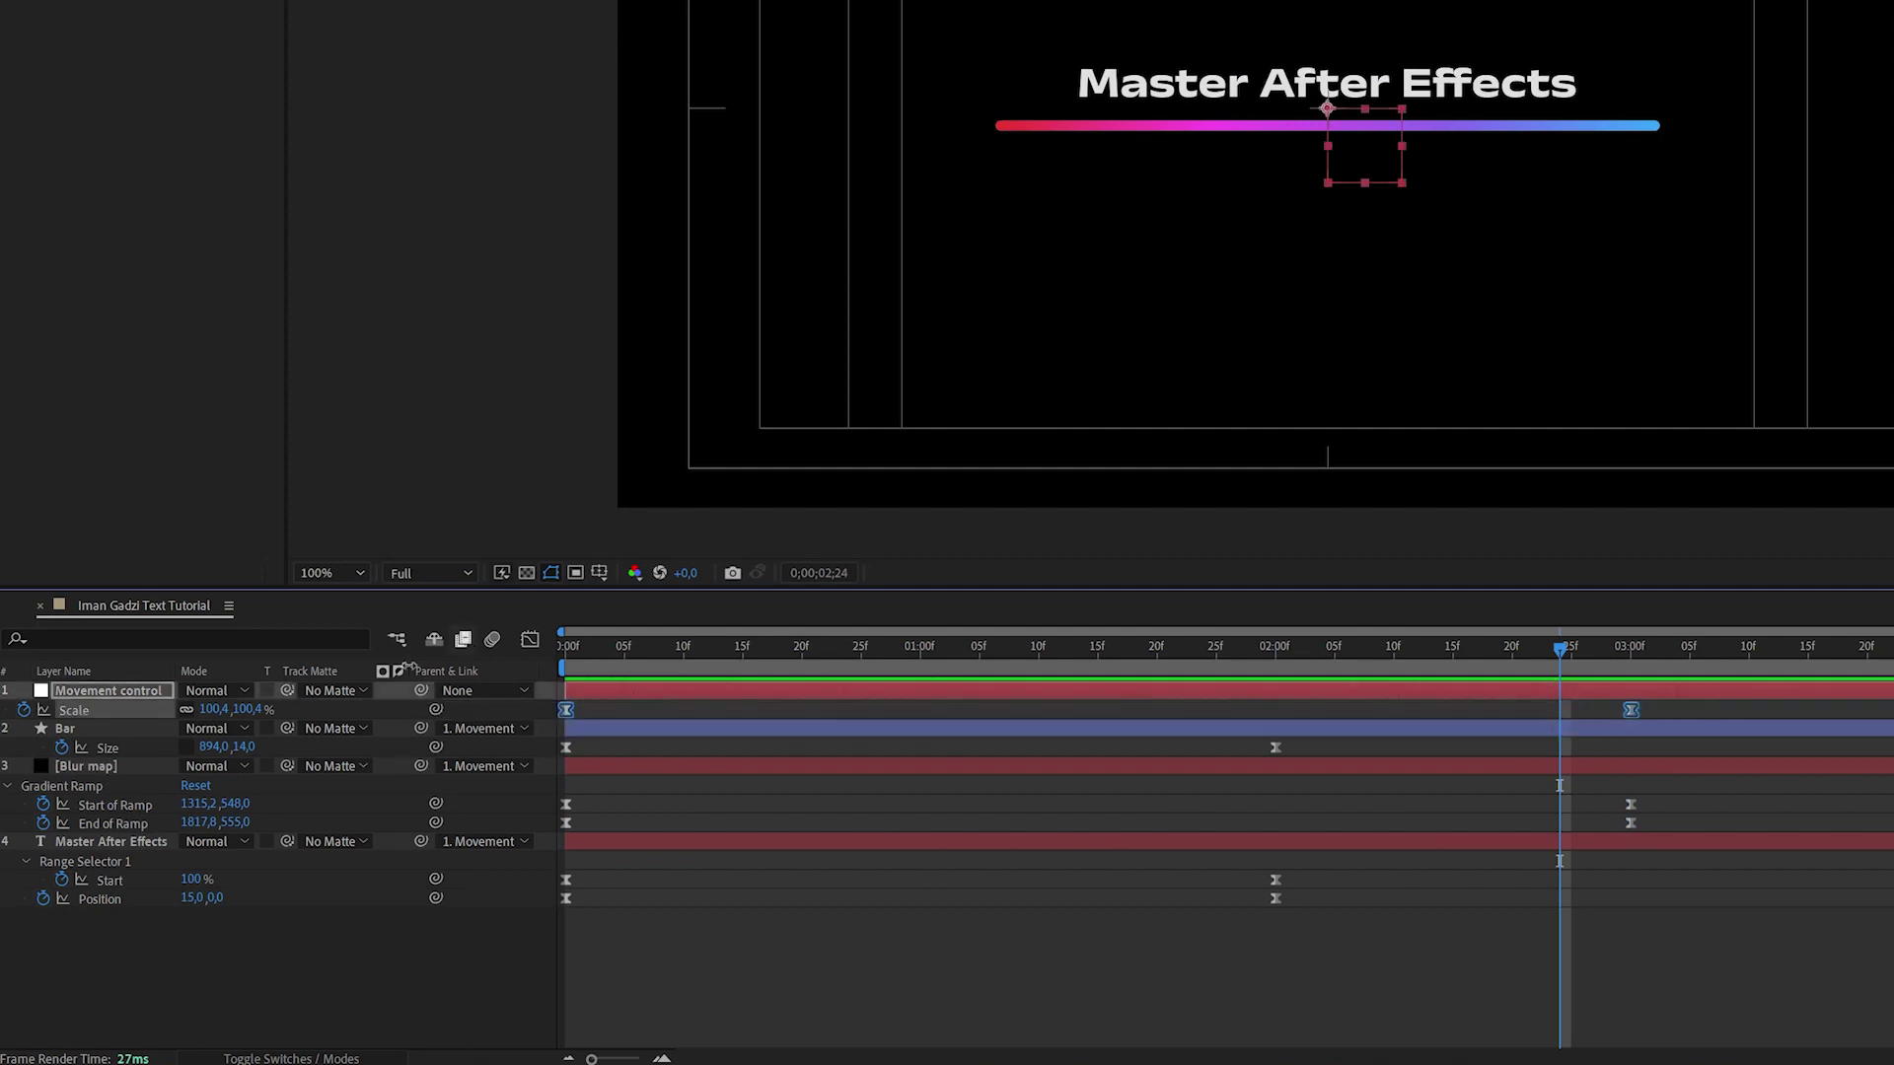
{"action": "left_click", "coordinate": [530, 639]}
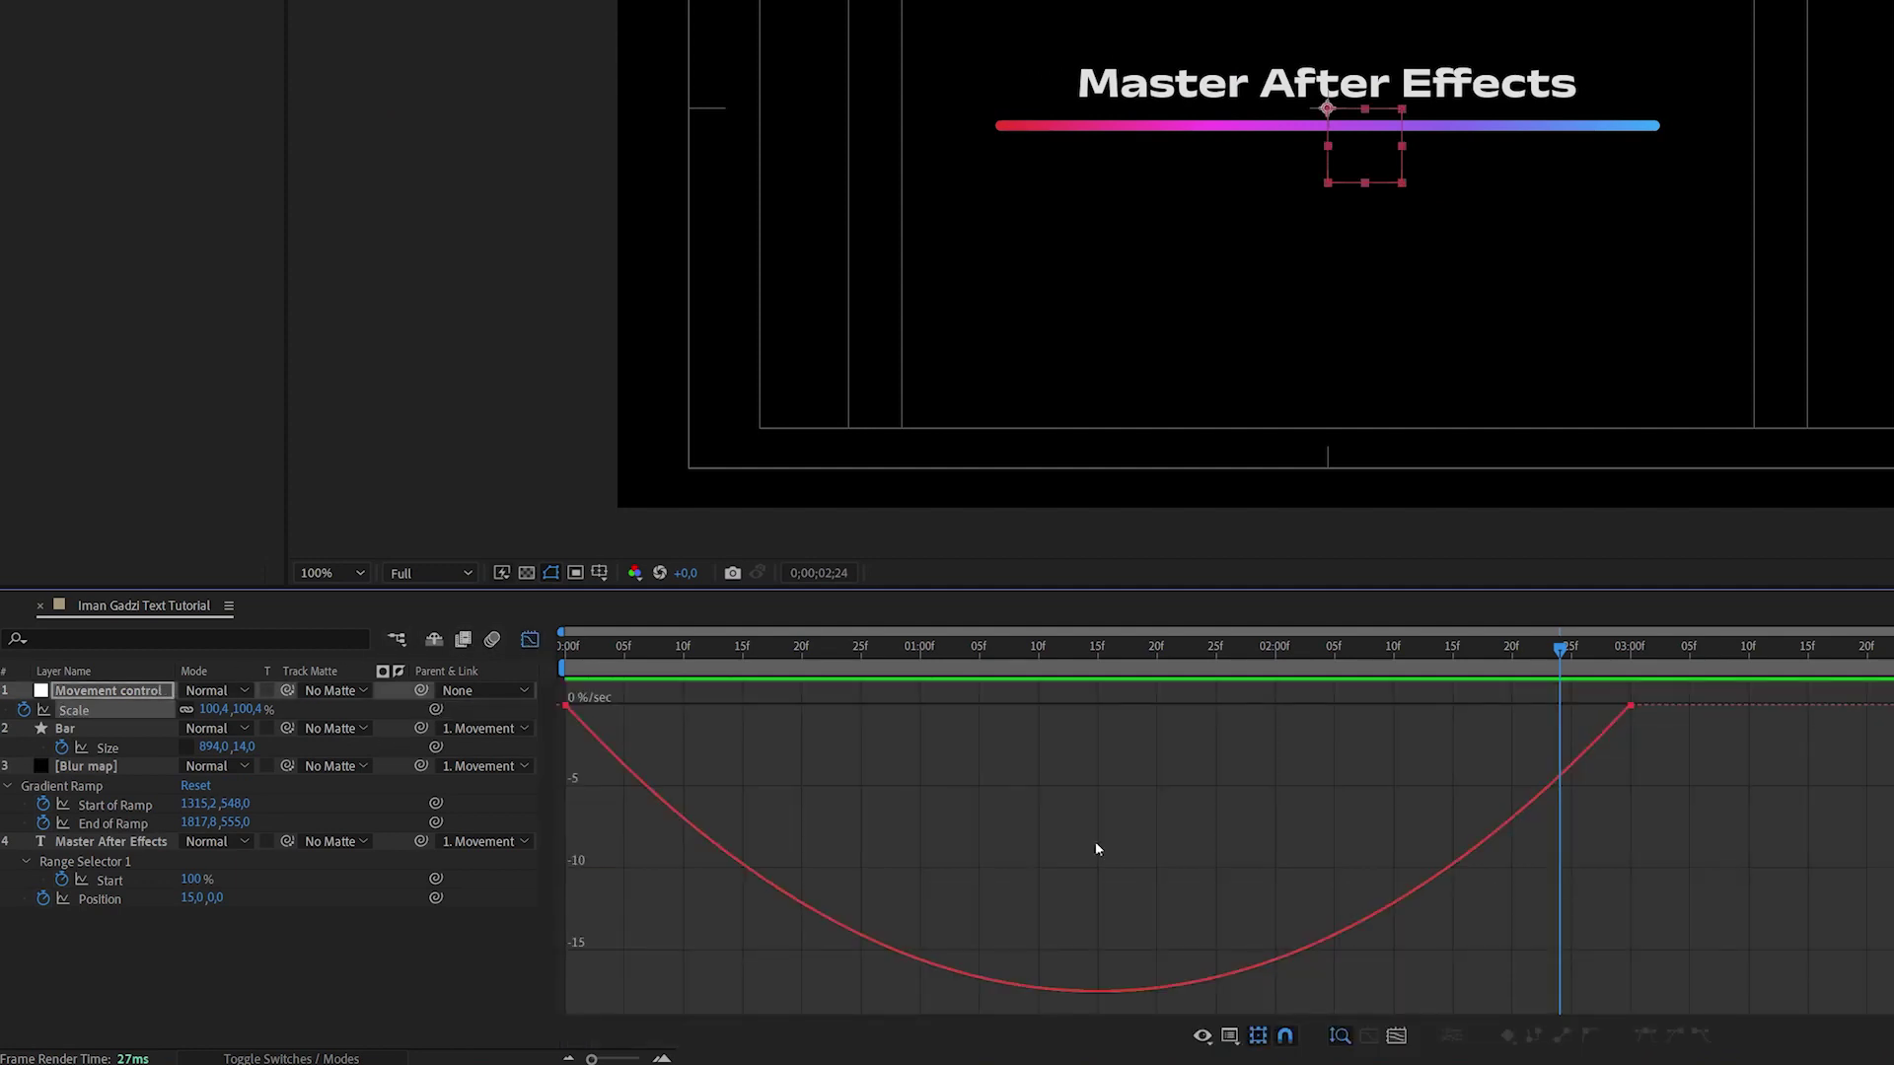
{"action": "left_click_drag", "start_coordinate": [1690, 744], "coordinate": [465, 720]}
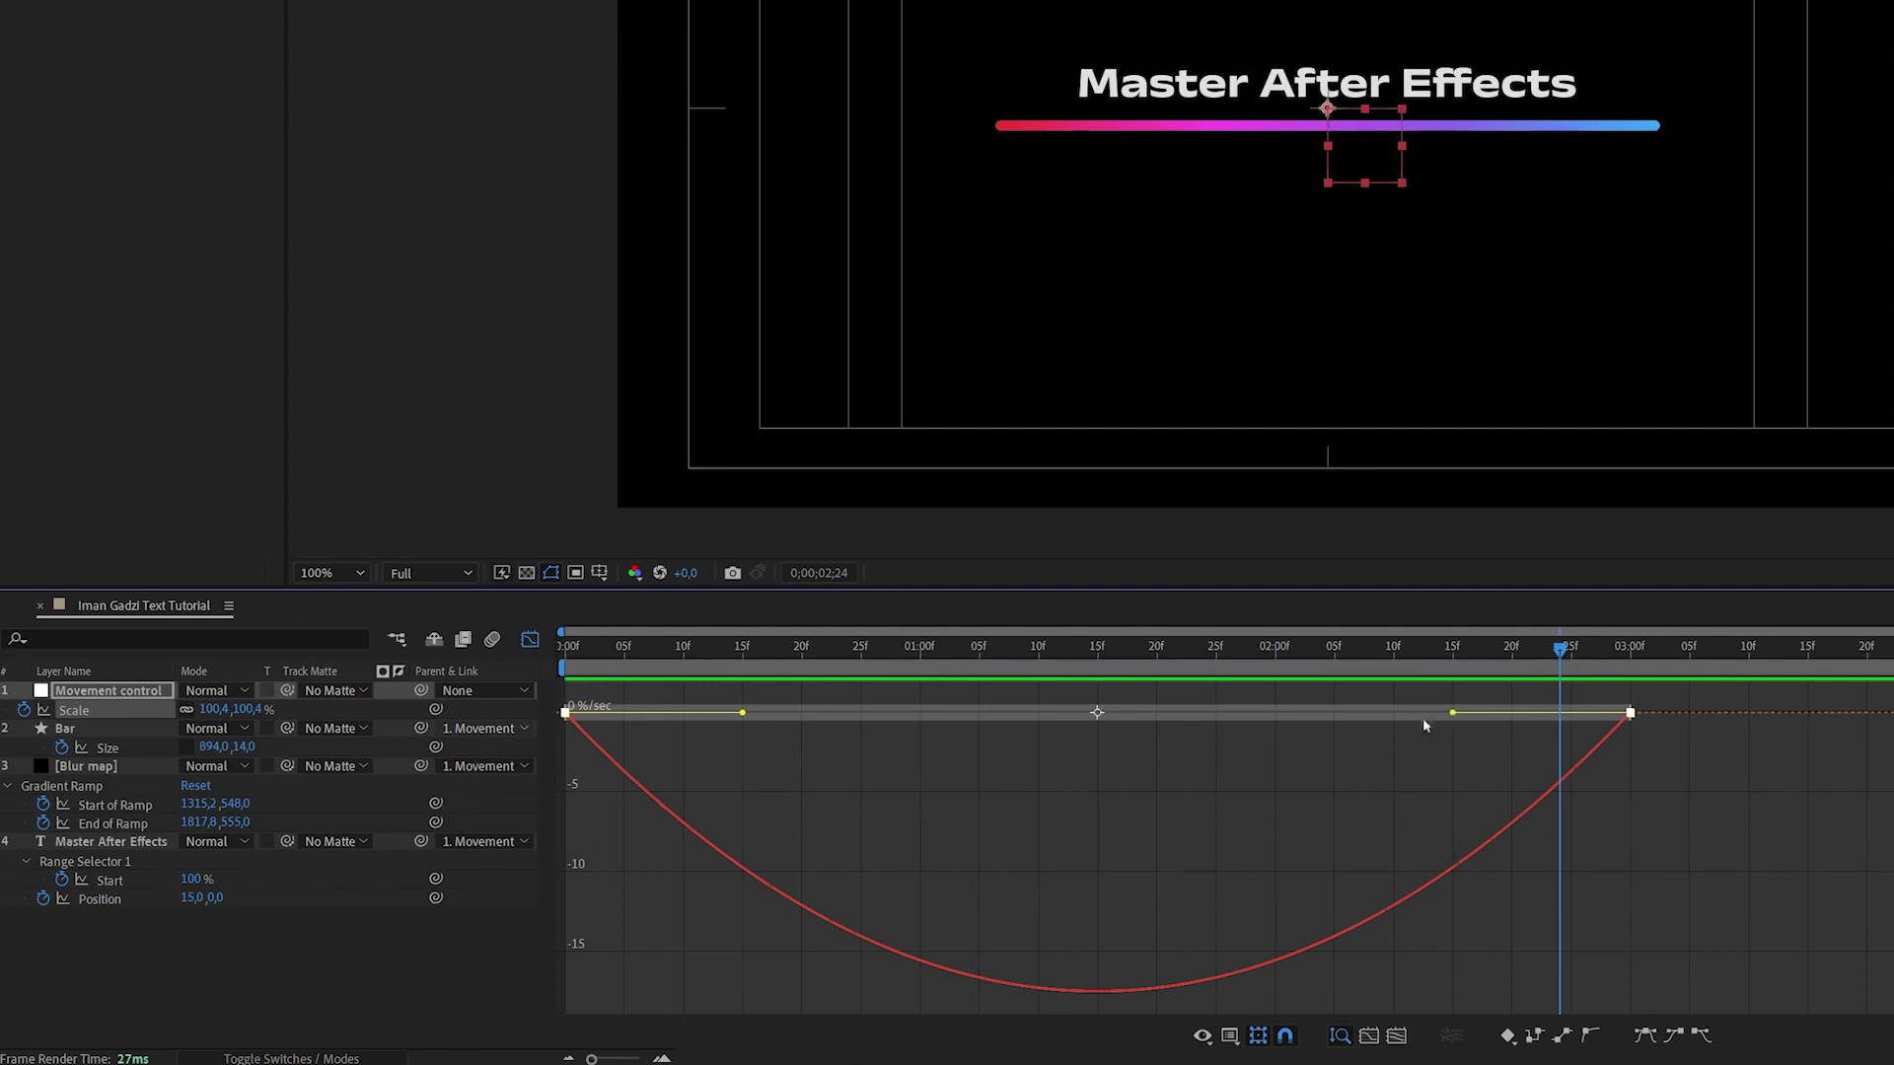
{"action": "key", "text": "F9"}
{"action": "left_click_drag", "start_coordinate": [1456, 722], "coordinate": [1097, 713]}
{"action": "left_click_drag", "start_coordinate": [742, 718], "coordinate": [895, 716]}
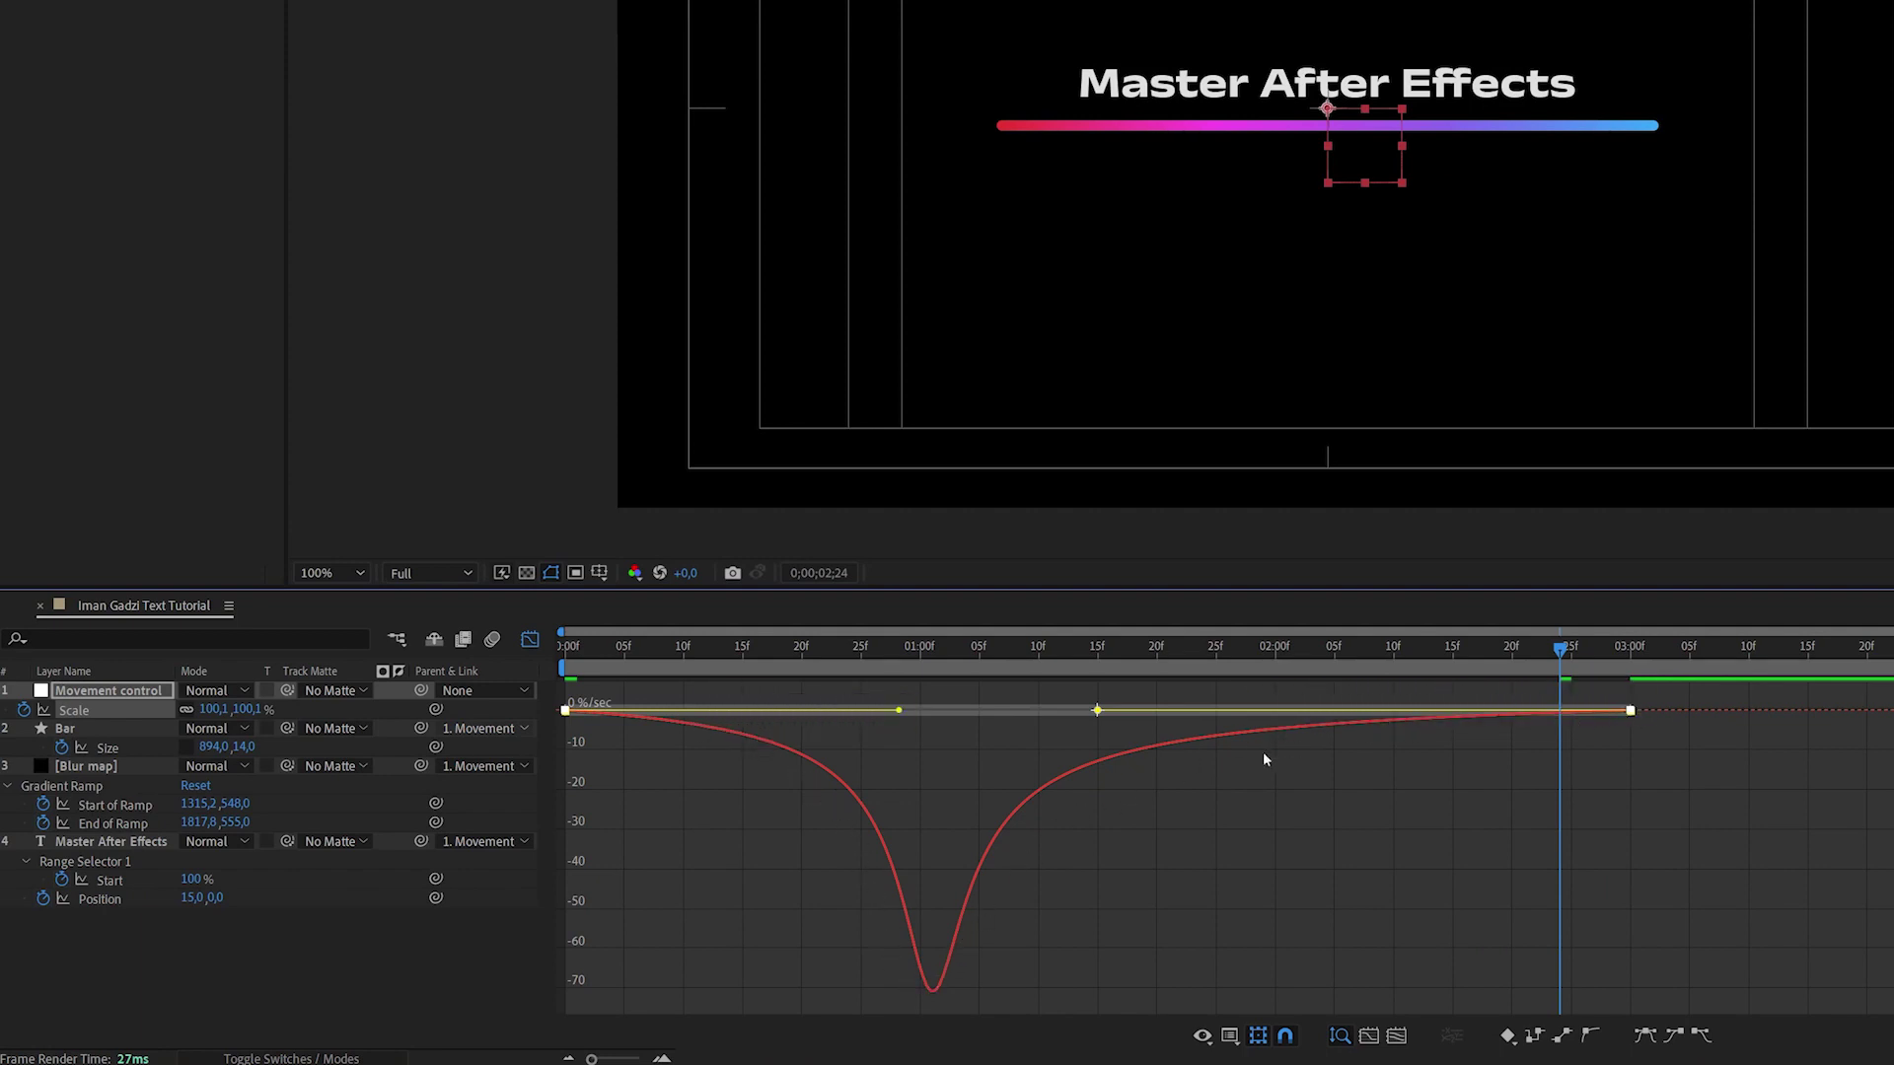
{"action": "left_click", "coordinate": [530, 639]}
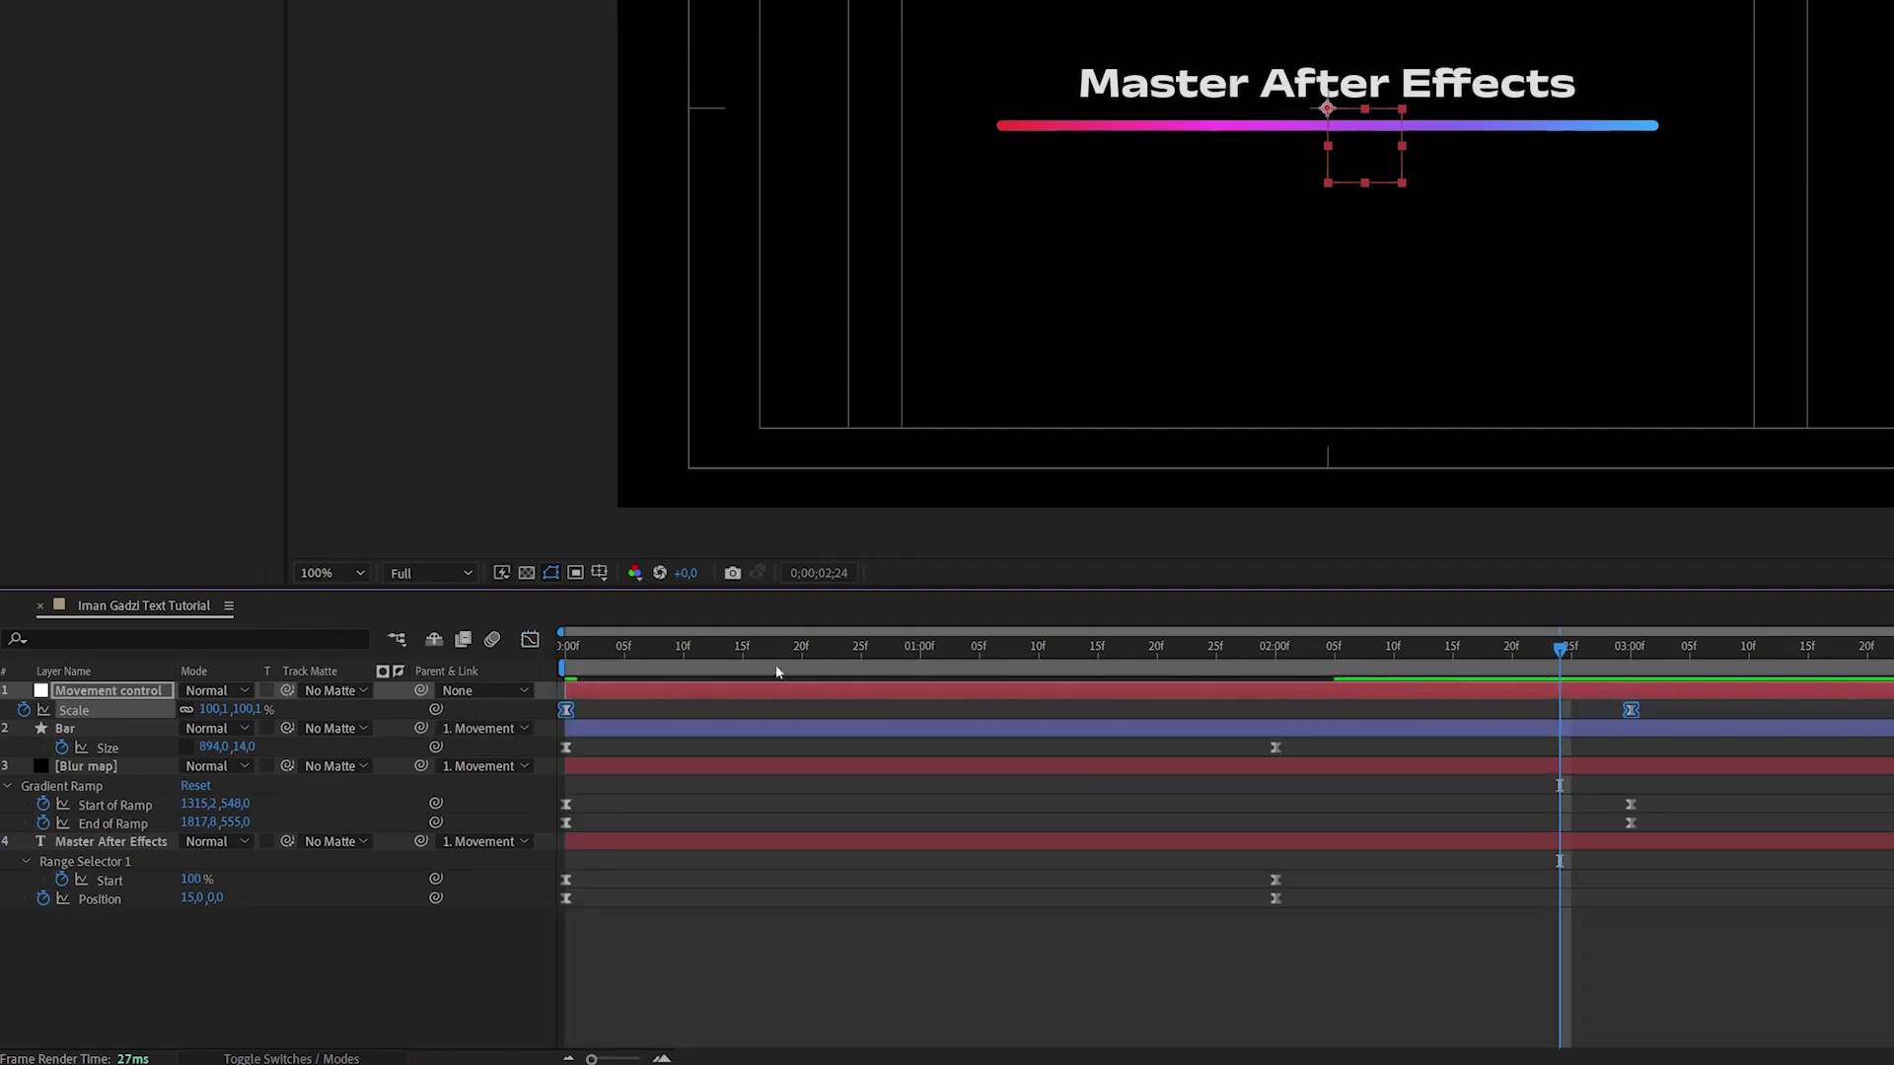
{"action": "left_click_drag", "start_coordinate": [730, 653], "coordinate": [525, 684]}
{"action": "key", "text": "space"}
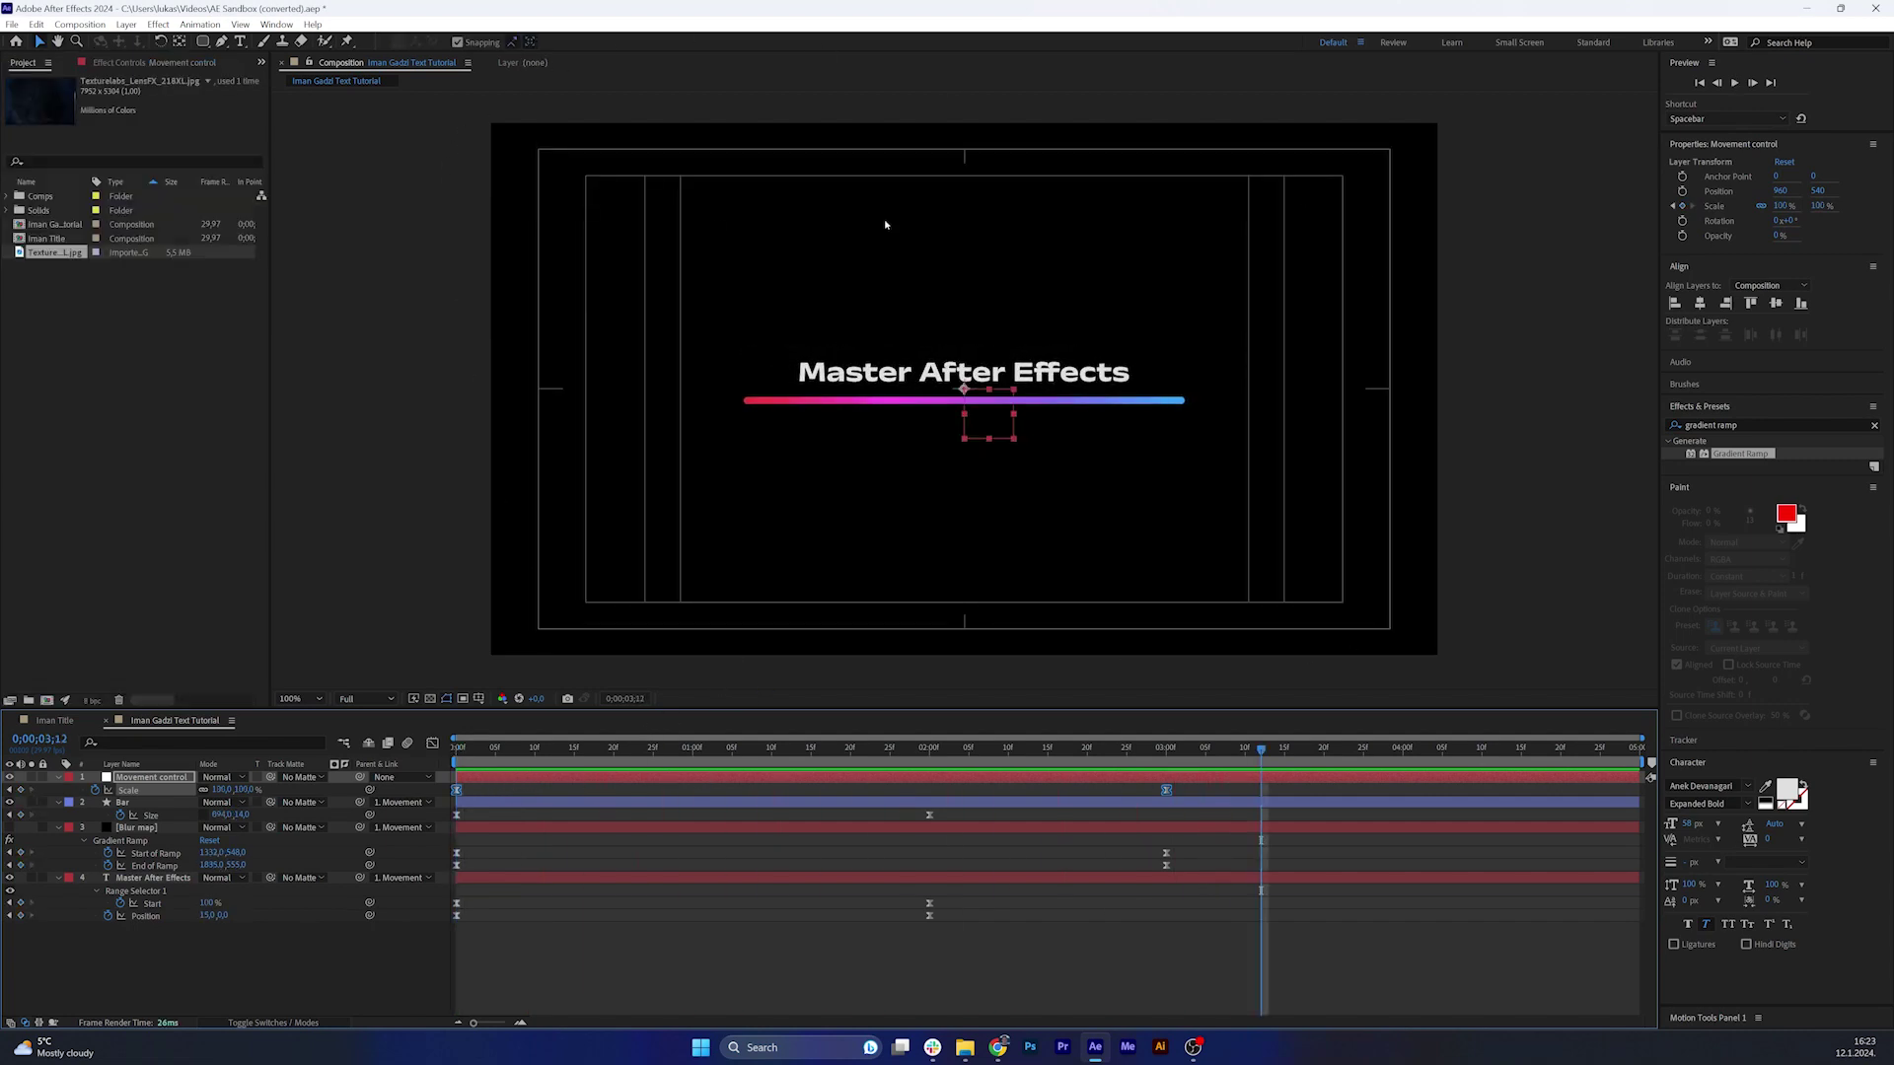
Open the Iman Title composition and scrub its timeline to examine the finished title and textured background.
{"action": "left_click", "coordinate": [54, 720]}
{"action": "left_click", "coordinate": [1050, 746]}
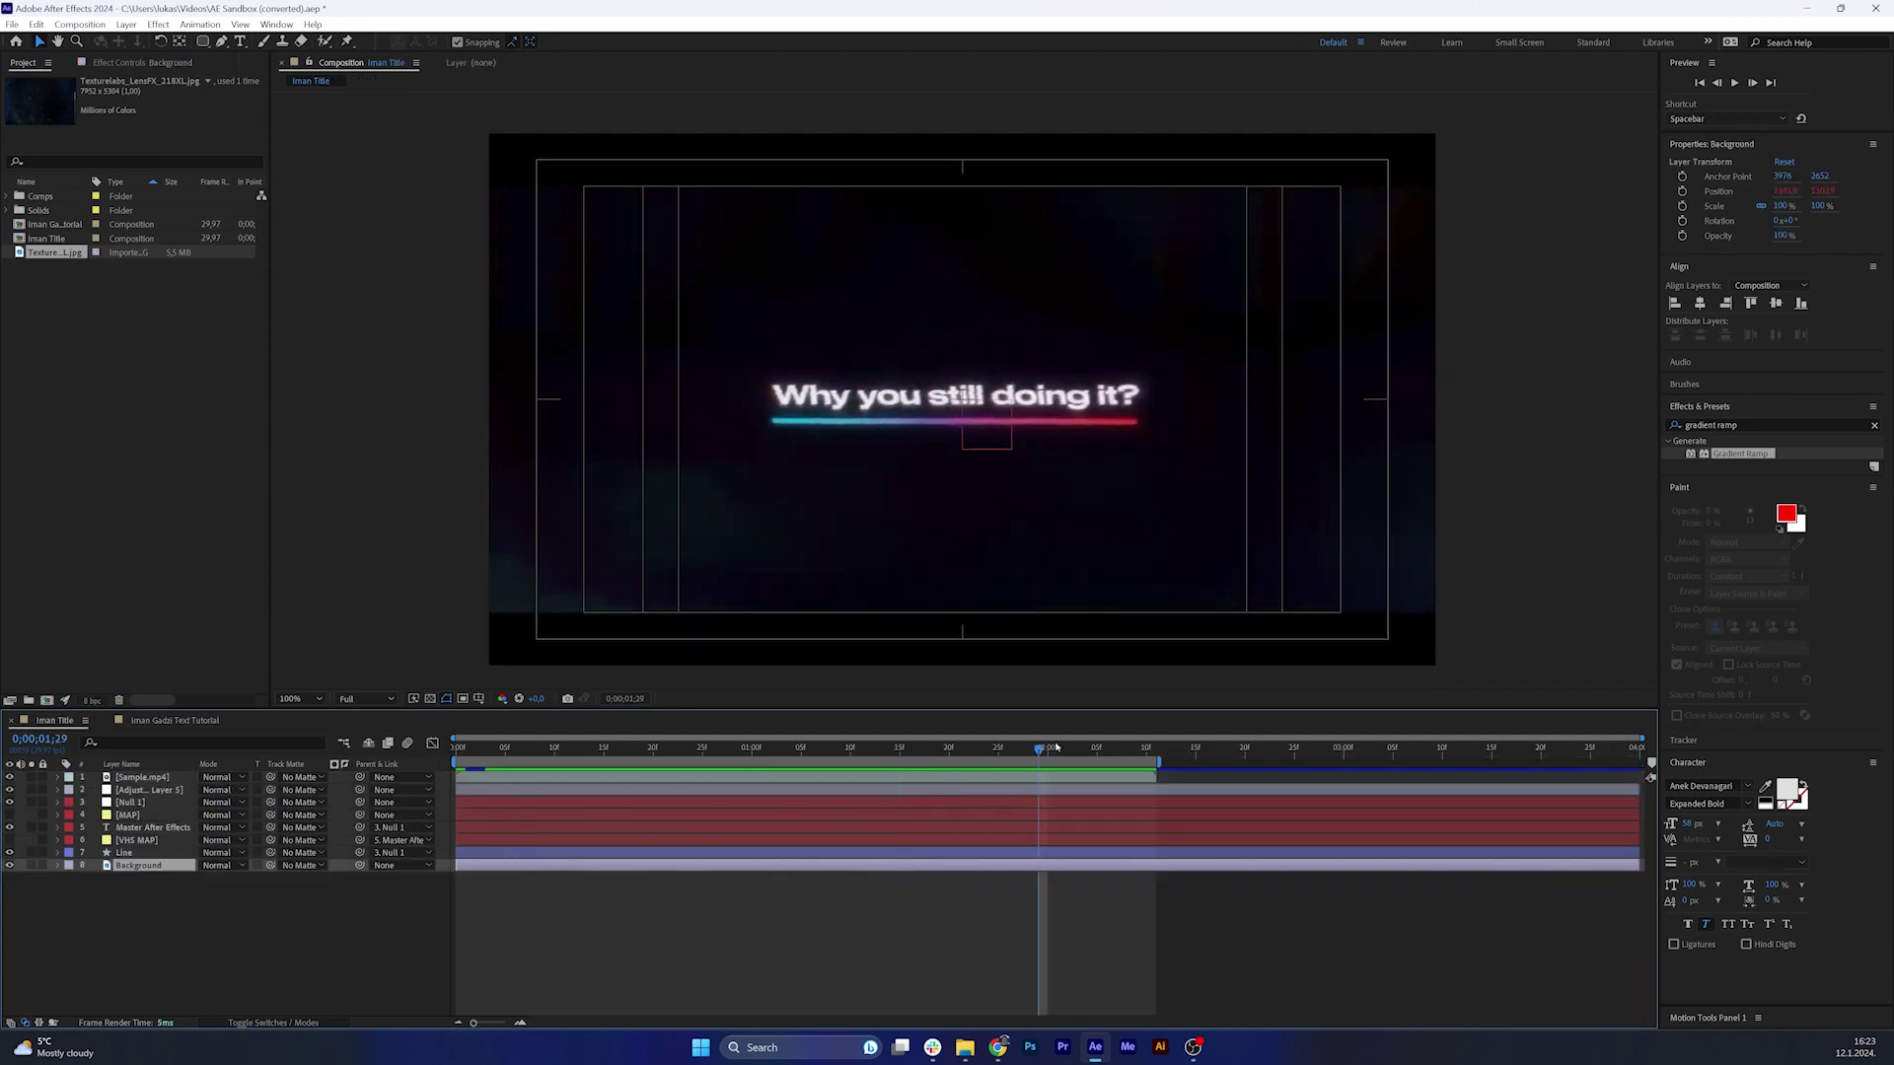
{"action": "left_click", "coordinate": [933, 929]}
{"action": "left_click_drag", "start_coordinate": [856, 750], "coordinate": [712, 799]}
Preview the Texturelabs_LensFX_218XL.jpg footage, add it as the bottom layer of the Iman Gadzi Text Tutorial composition, and scrub the result.
{"action": "left_click", "coordinate": [187, 721]}
{"action": "double_click", "coordinate": [57, 253]}
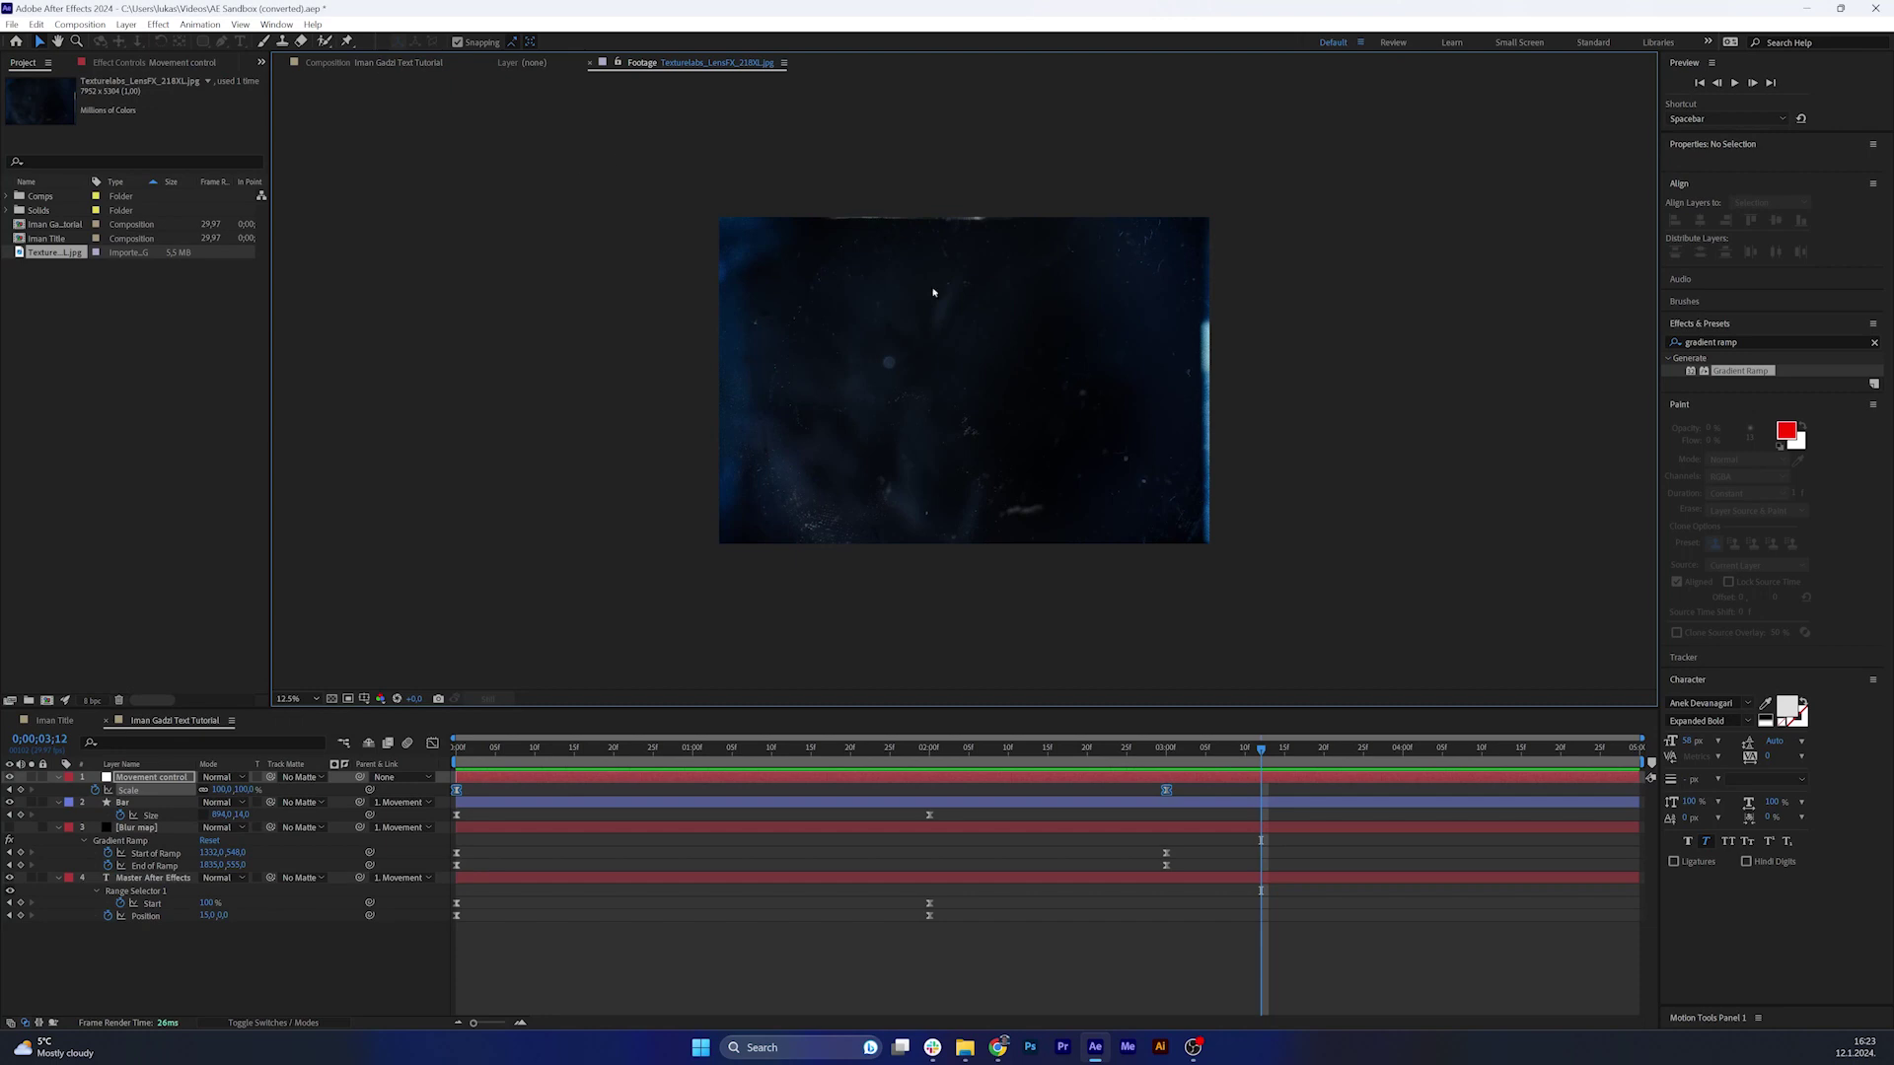
{"action": "left_click", "coordinate": [405, 64]}
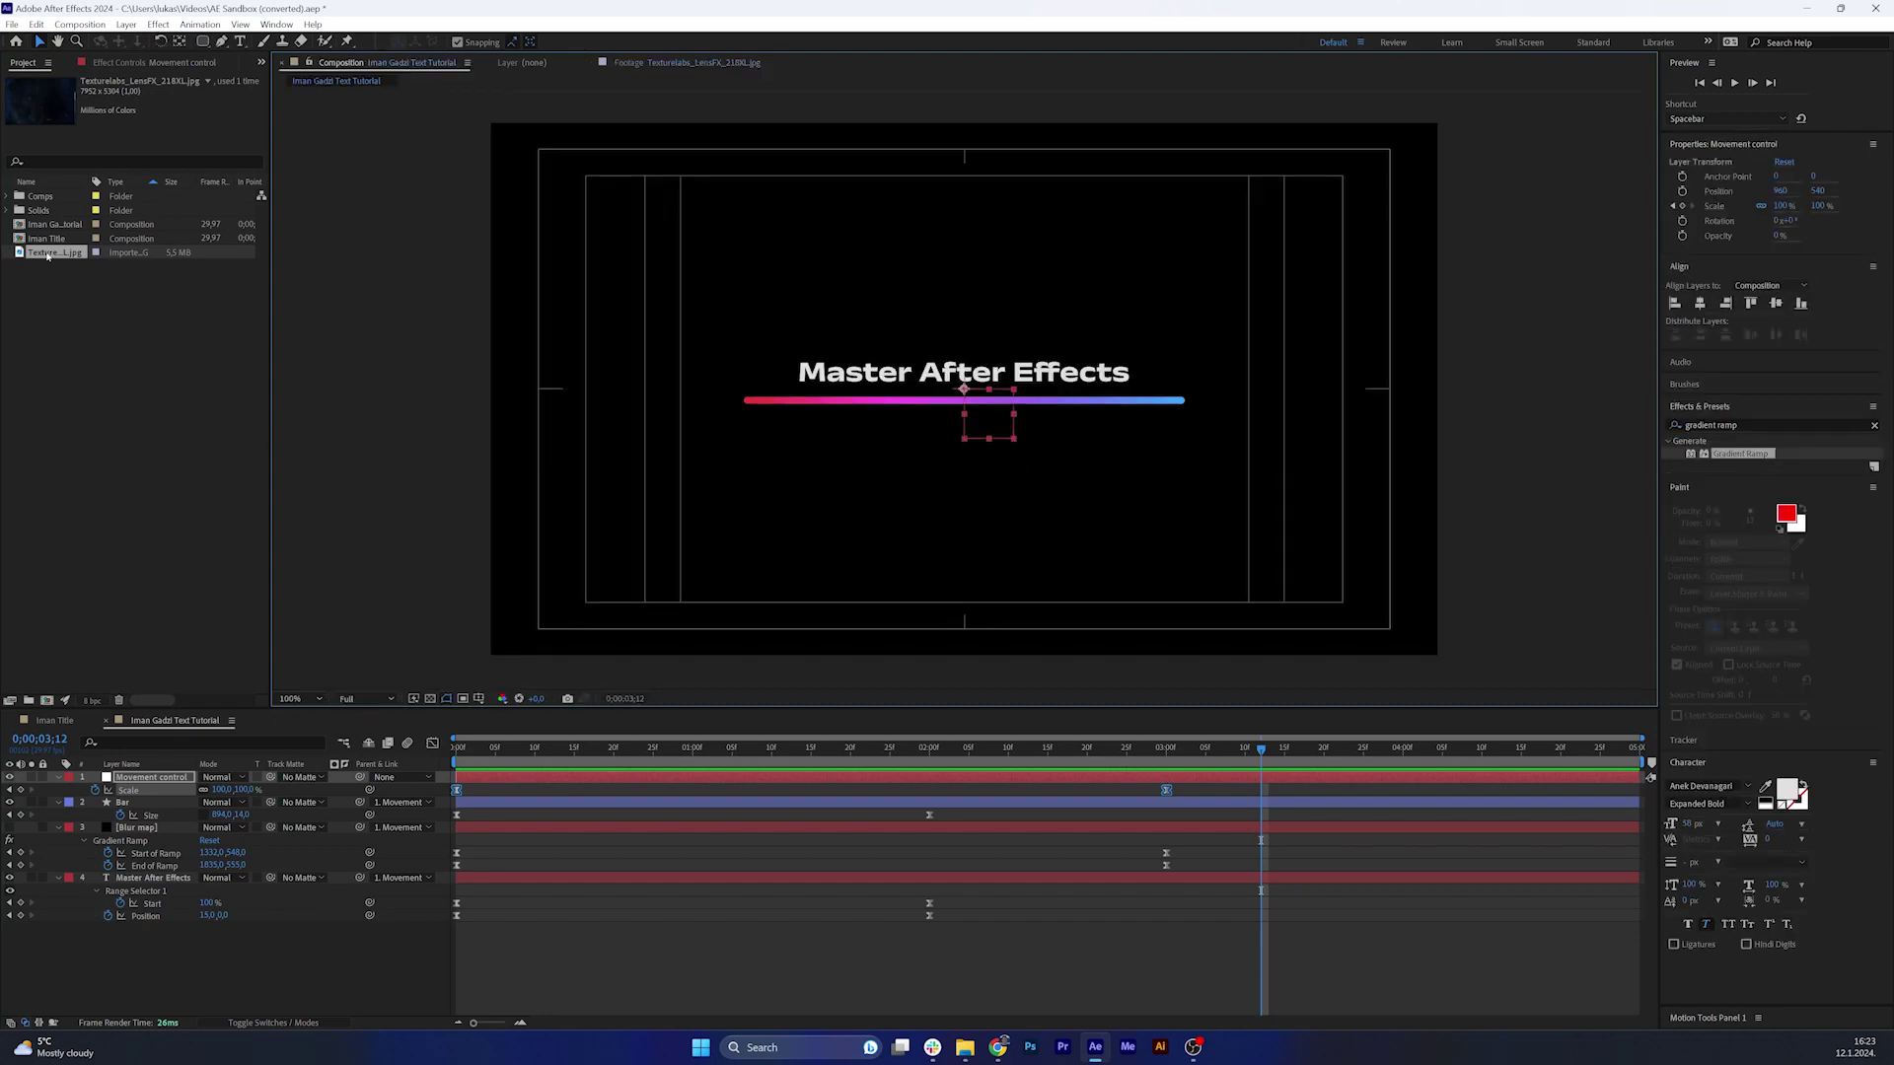
{"action": "left_click_drag", "start_coordinate": [48, 256], "coordinate": [437, 934]}
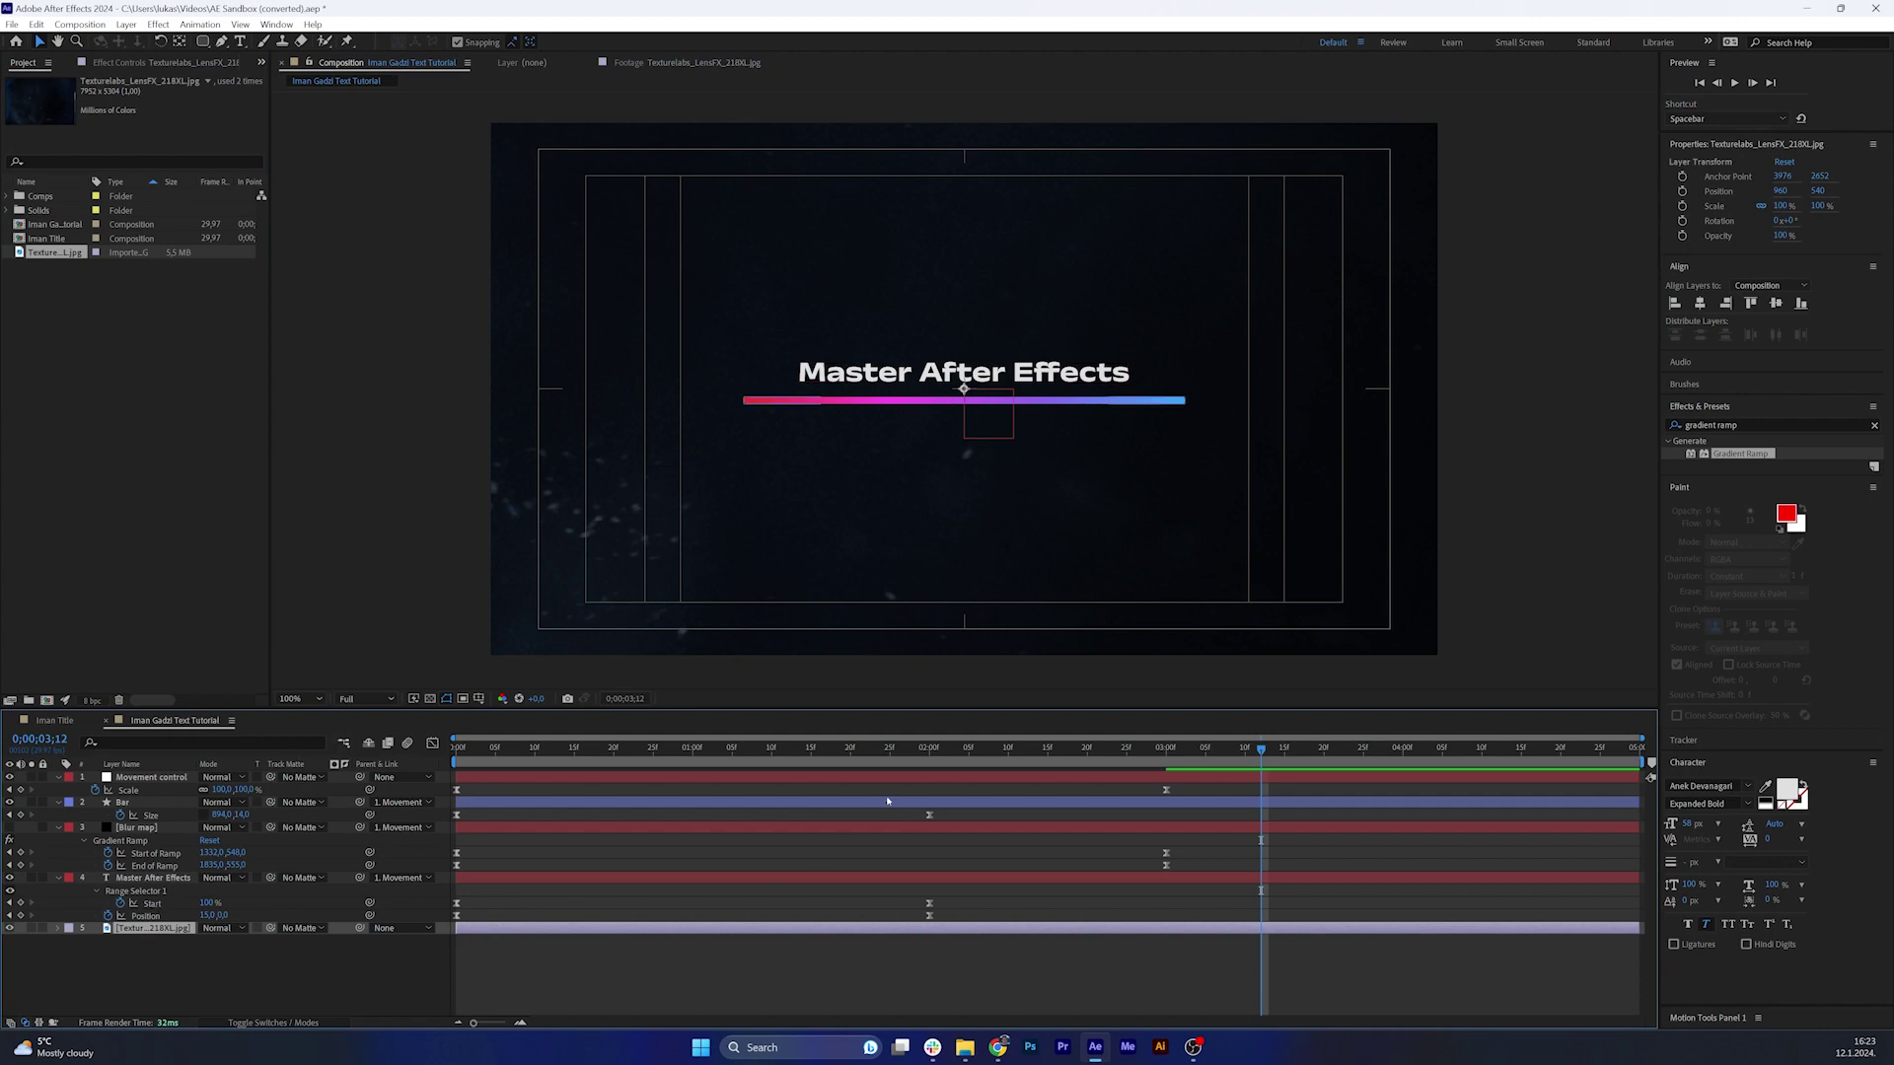
{"action": "left_click_drag", "start_coordinate": [603, 752], "coordinate": [959, 829]}
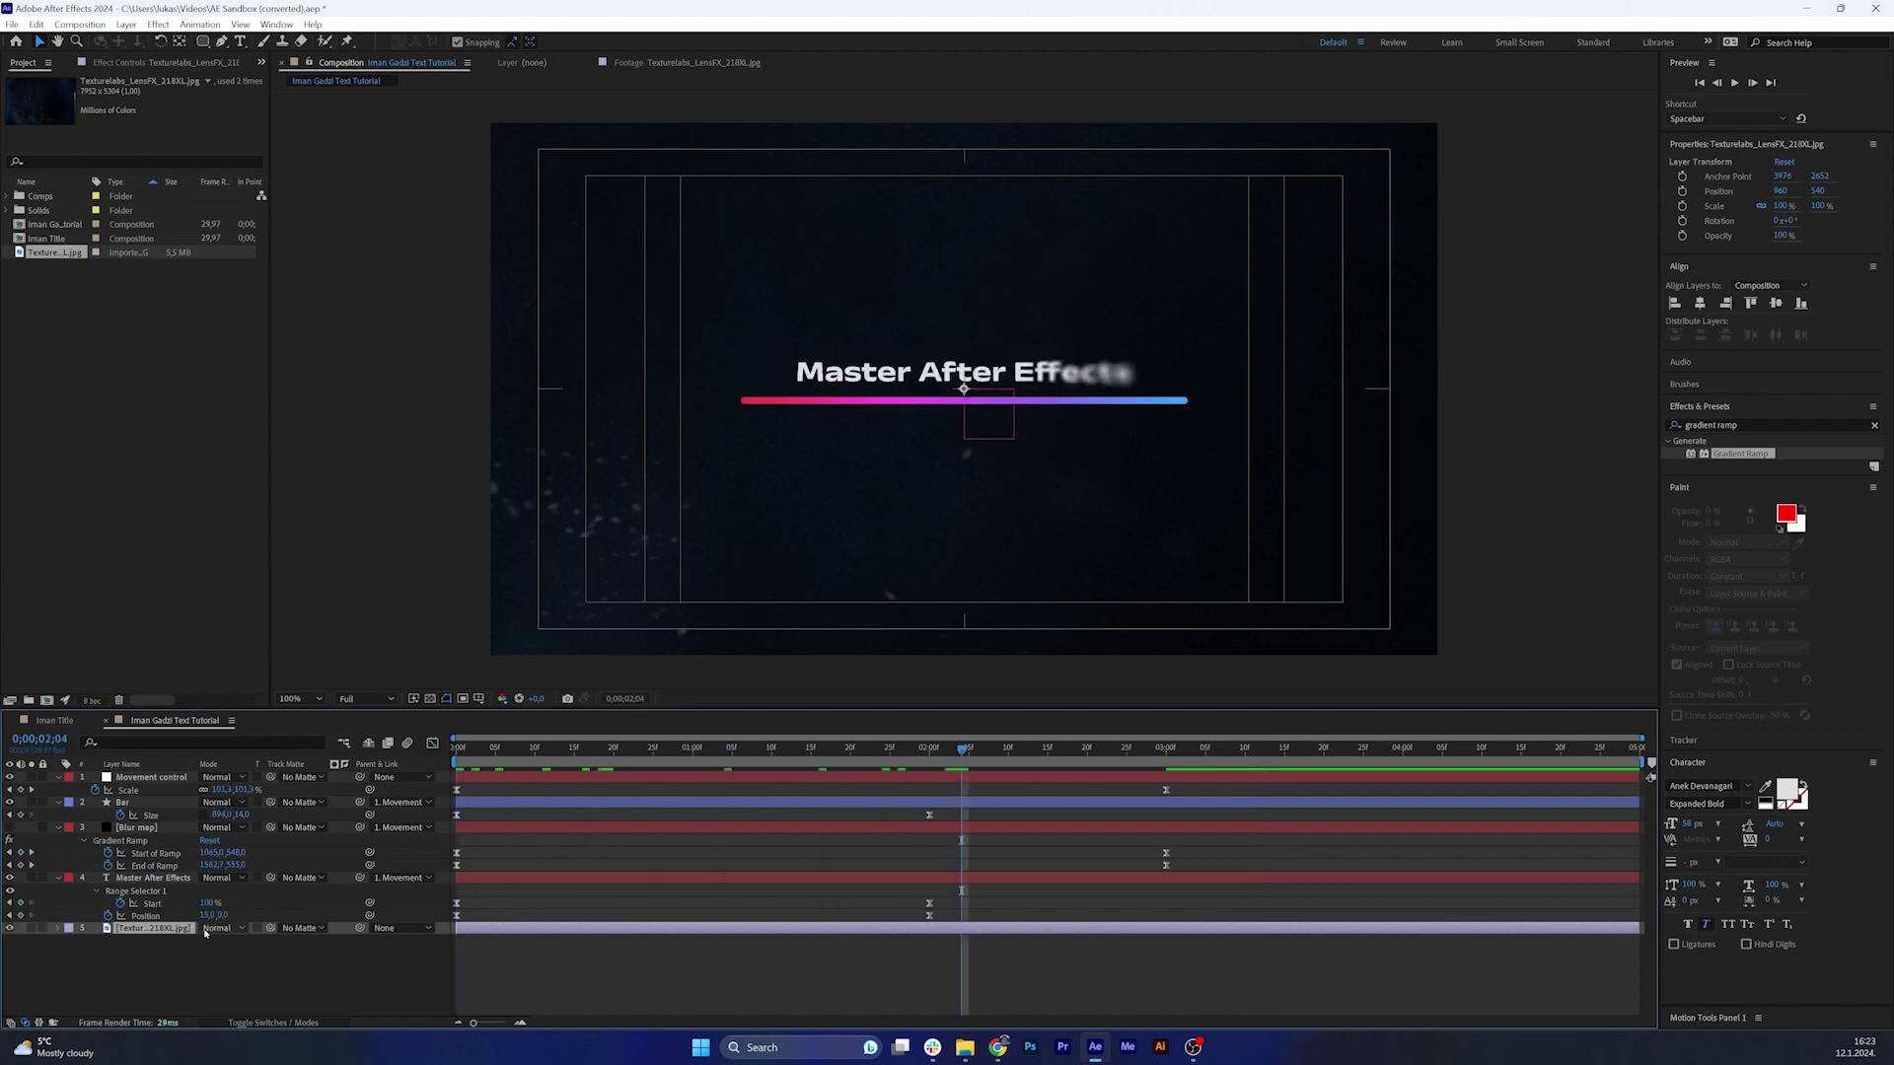
Add an expression to the texture layer's Position, replacing the default text with posterizeTime(12).
{"action": "left_click", "coordinate": [85, 767]}
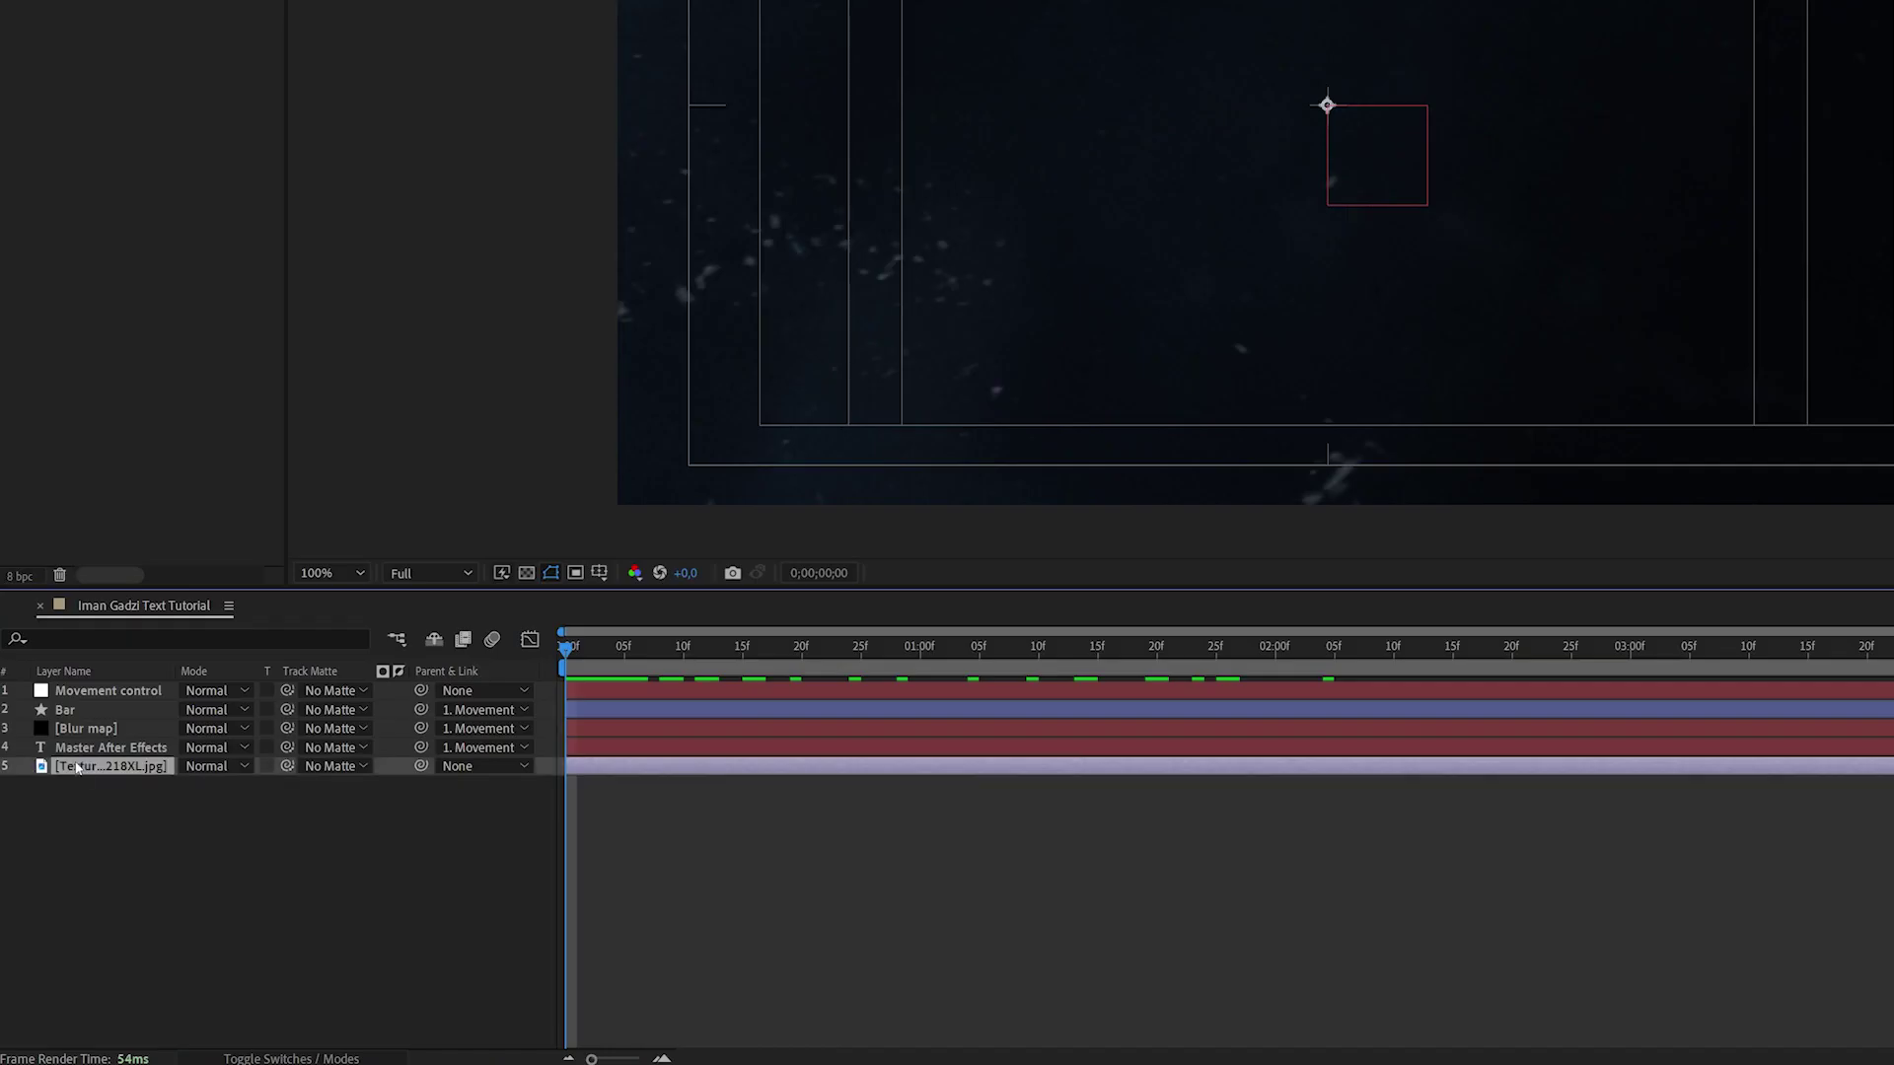
{"action": "key", "text": "p"}
{"action": "left_click", "coordinate": [23, 787], "text": "alt"}
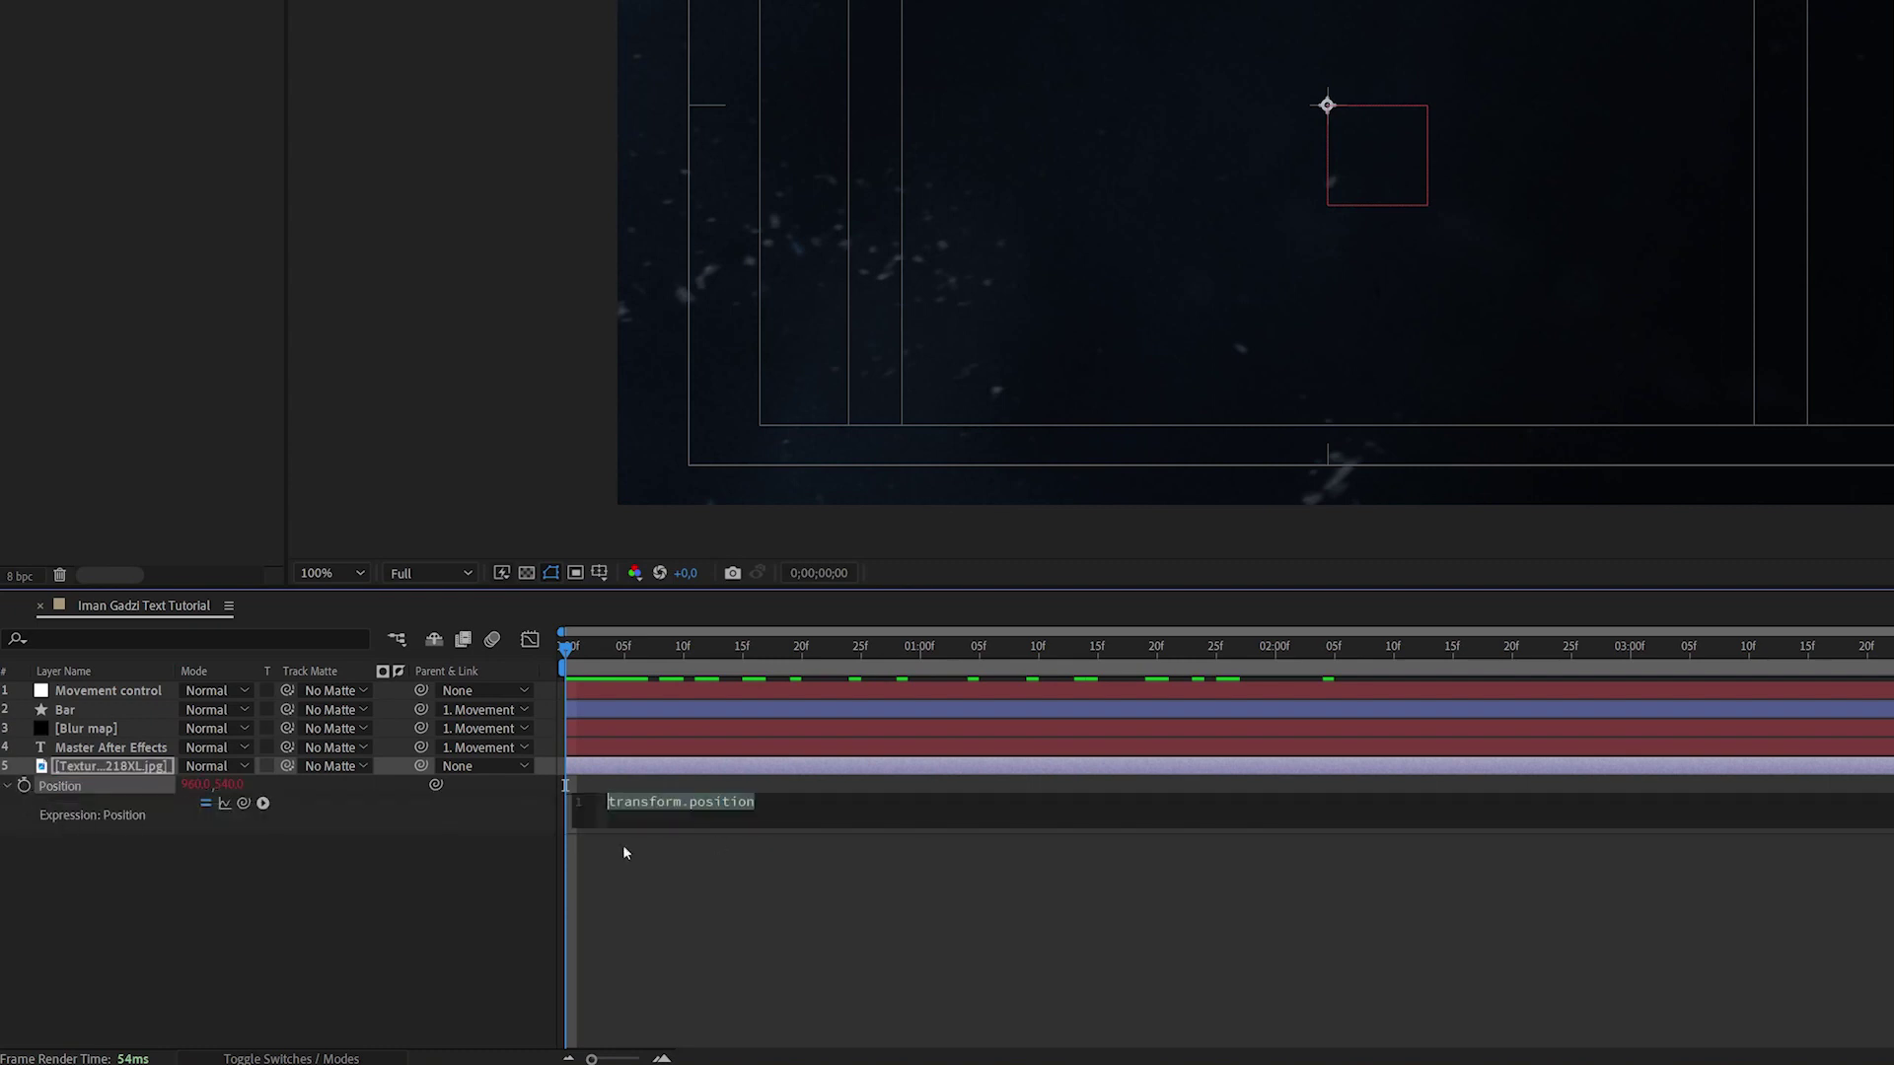
{"action": "left_click", "coordinate": [758, 814]}
{"action": "key", "text": "ctrl+a"}
{"action": "type", "text": "po"}
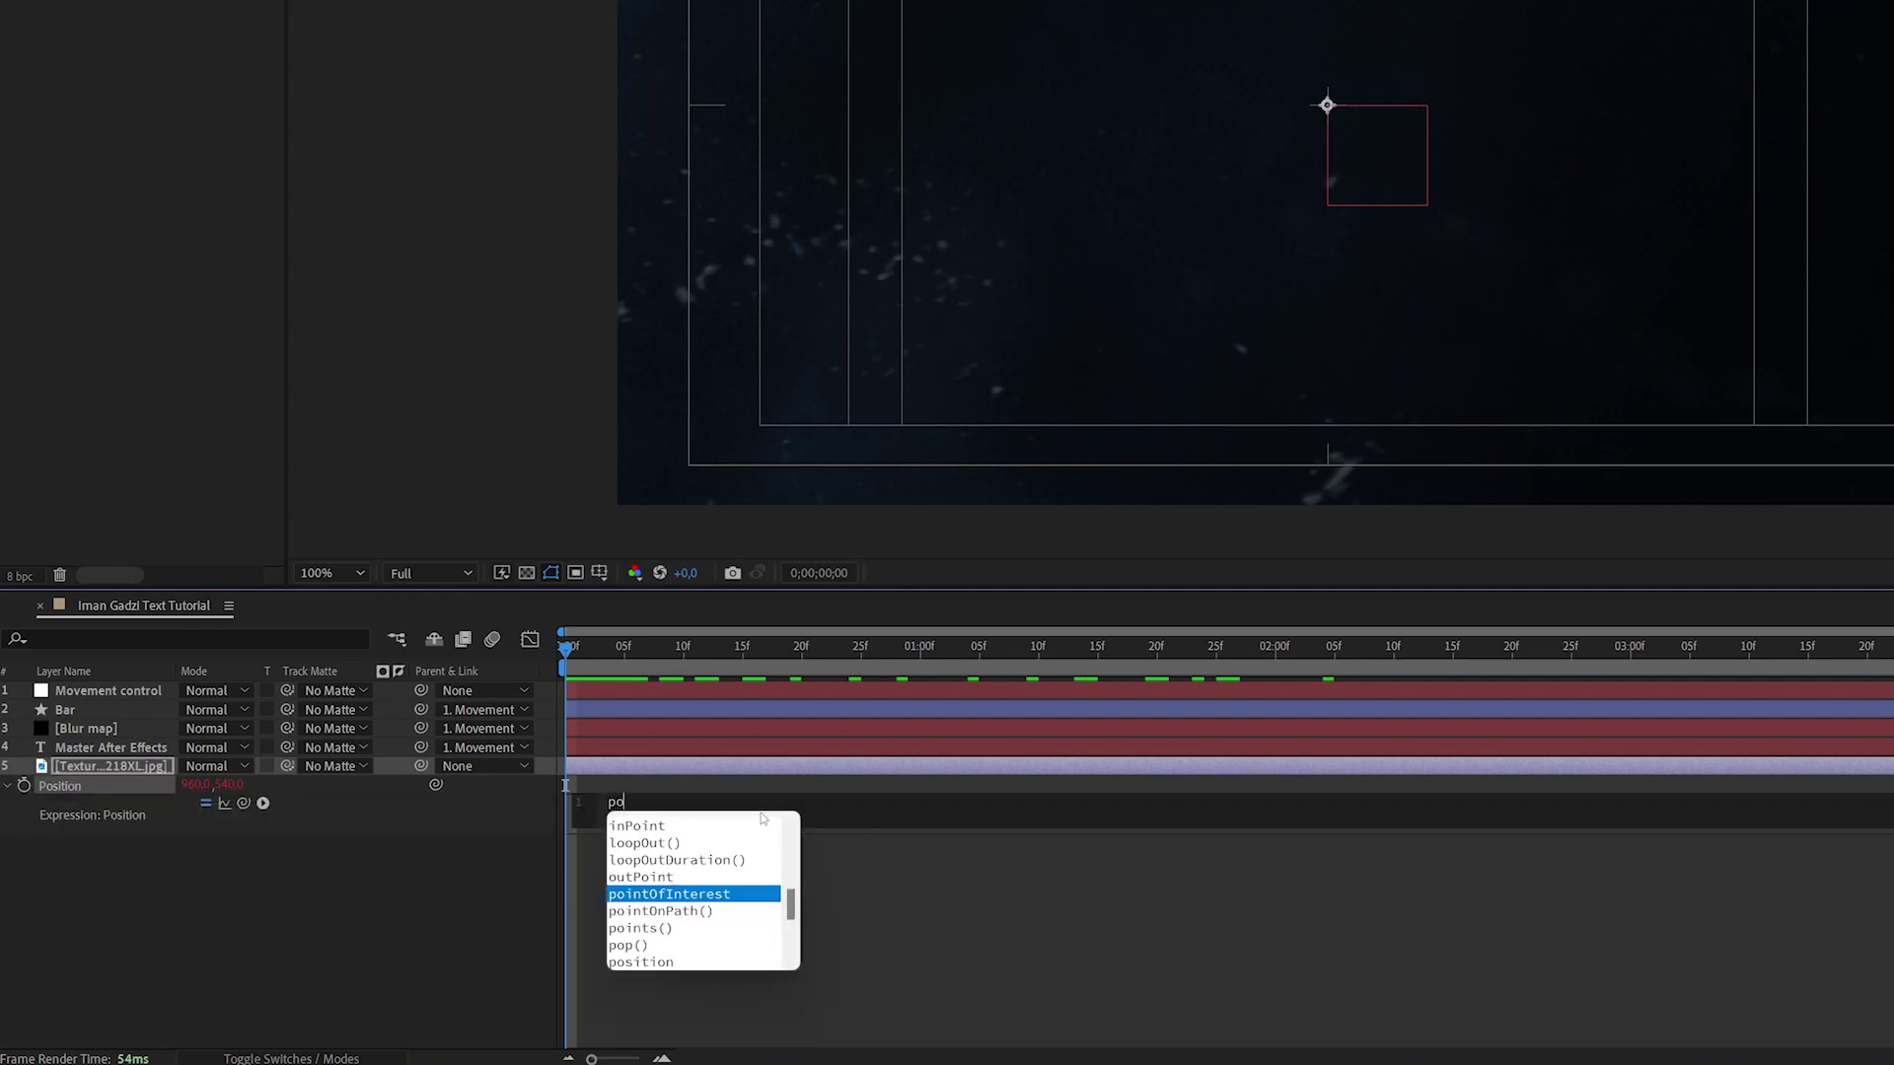
{"action": "type", "text": "sterizeTime()"}
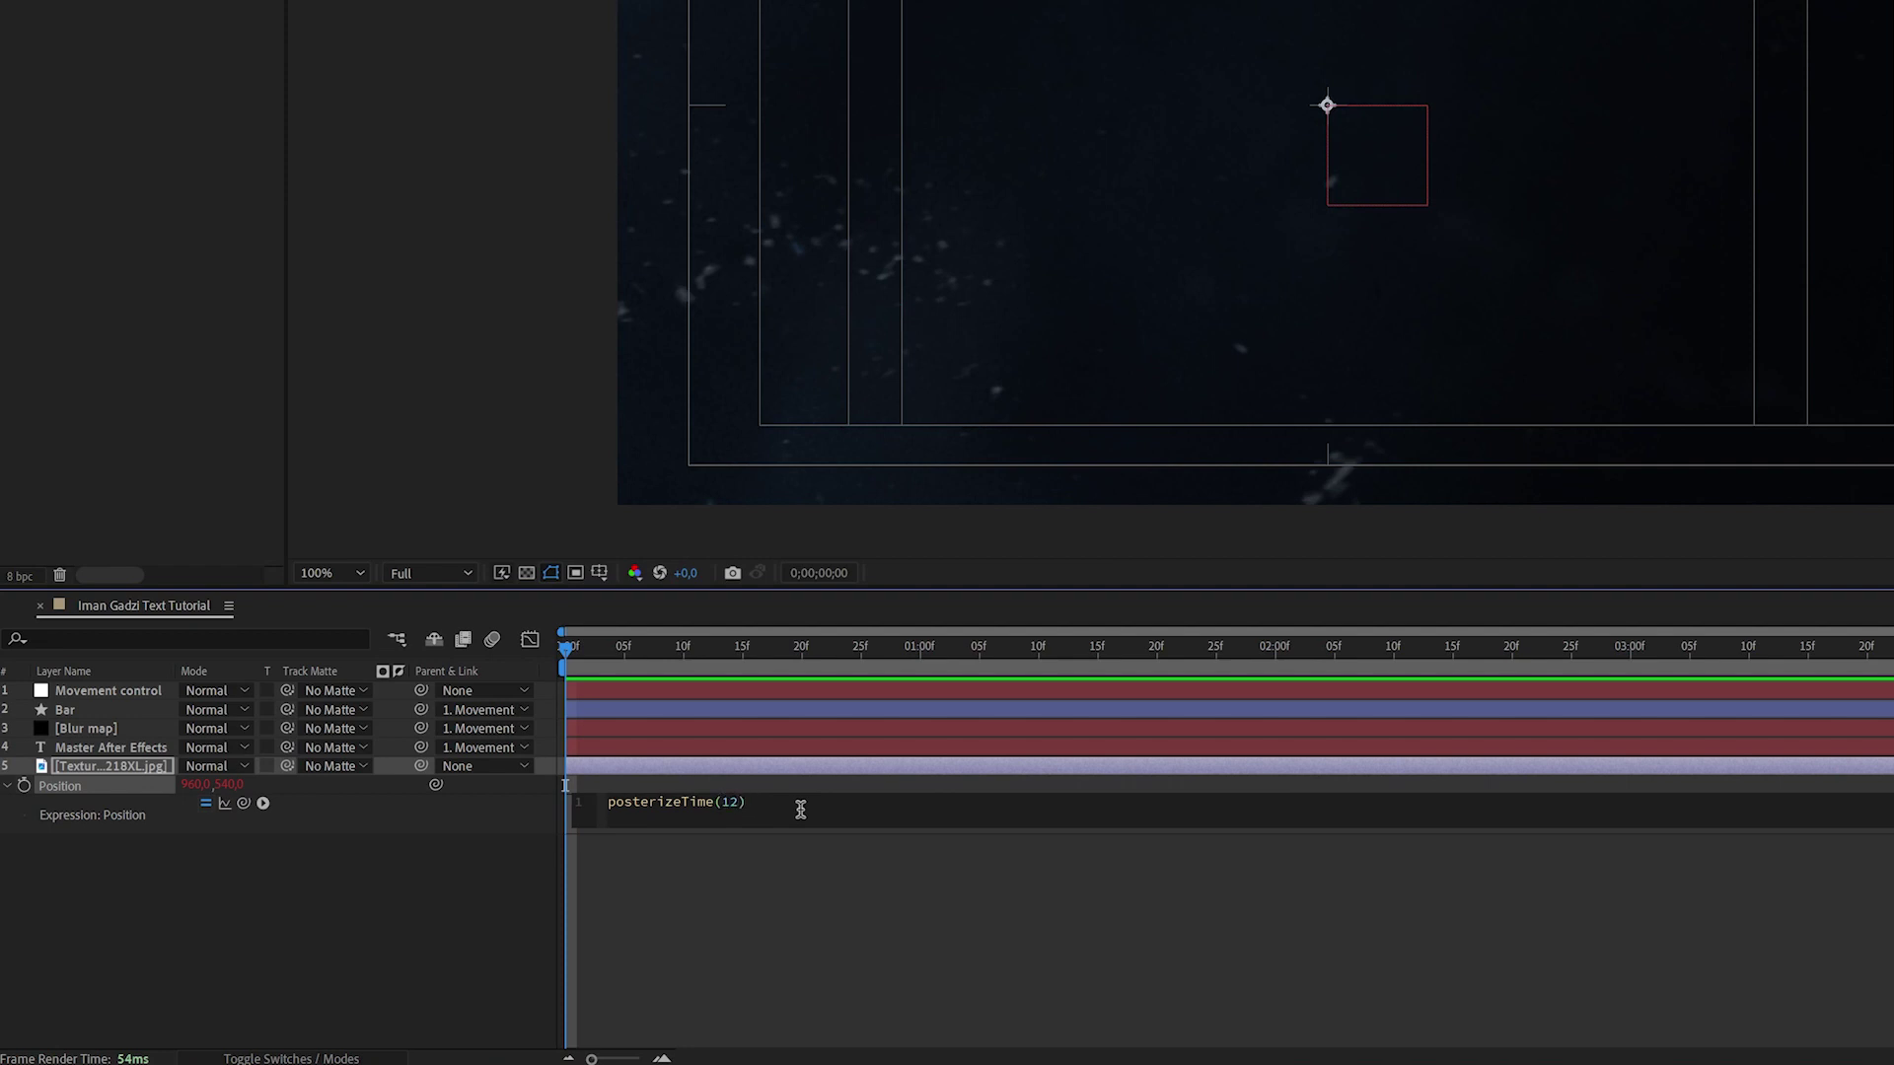
{"action": "type", "text": "12"}
Add wiggle(10,1000) as the second line of the texture layer's Position expression and play the animation.
{"action": "key", "text": "Right"}
{"action": "key", "text": "Return"}
{"action": "type", "text": "wiggle()"}
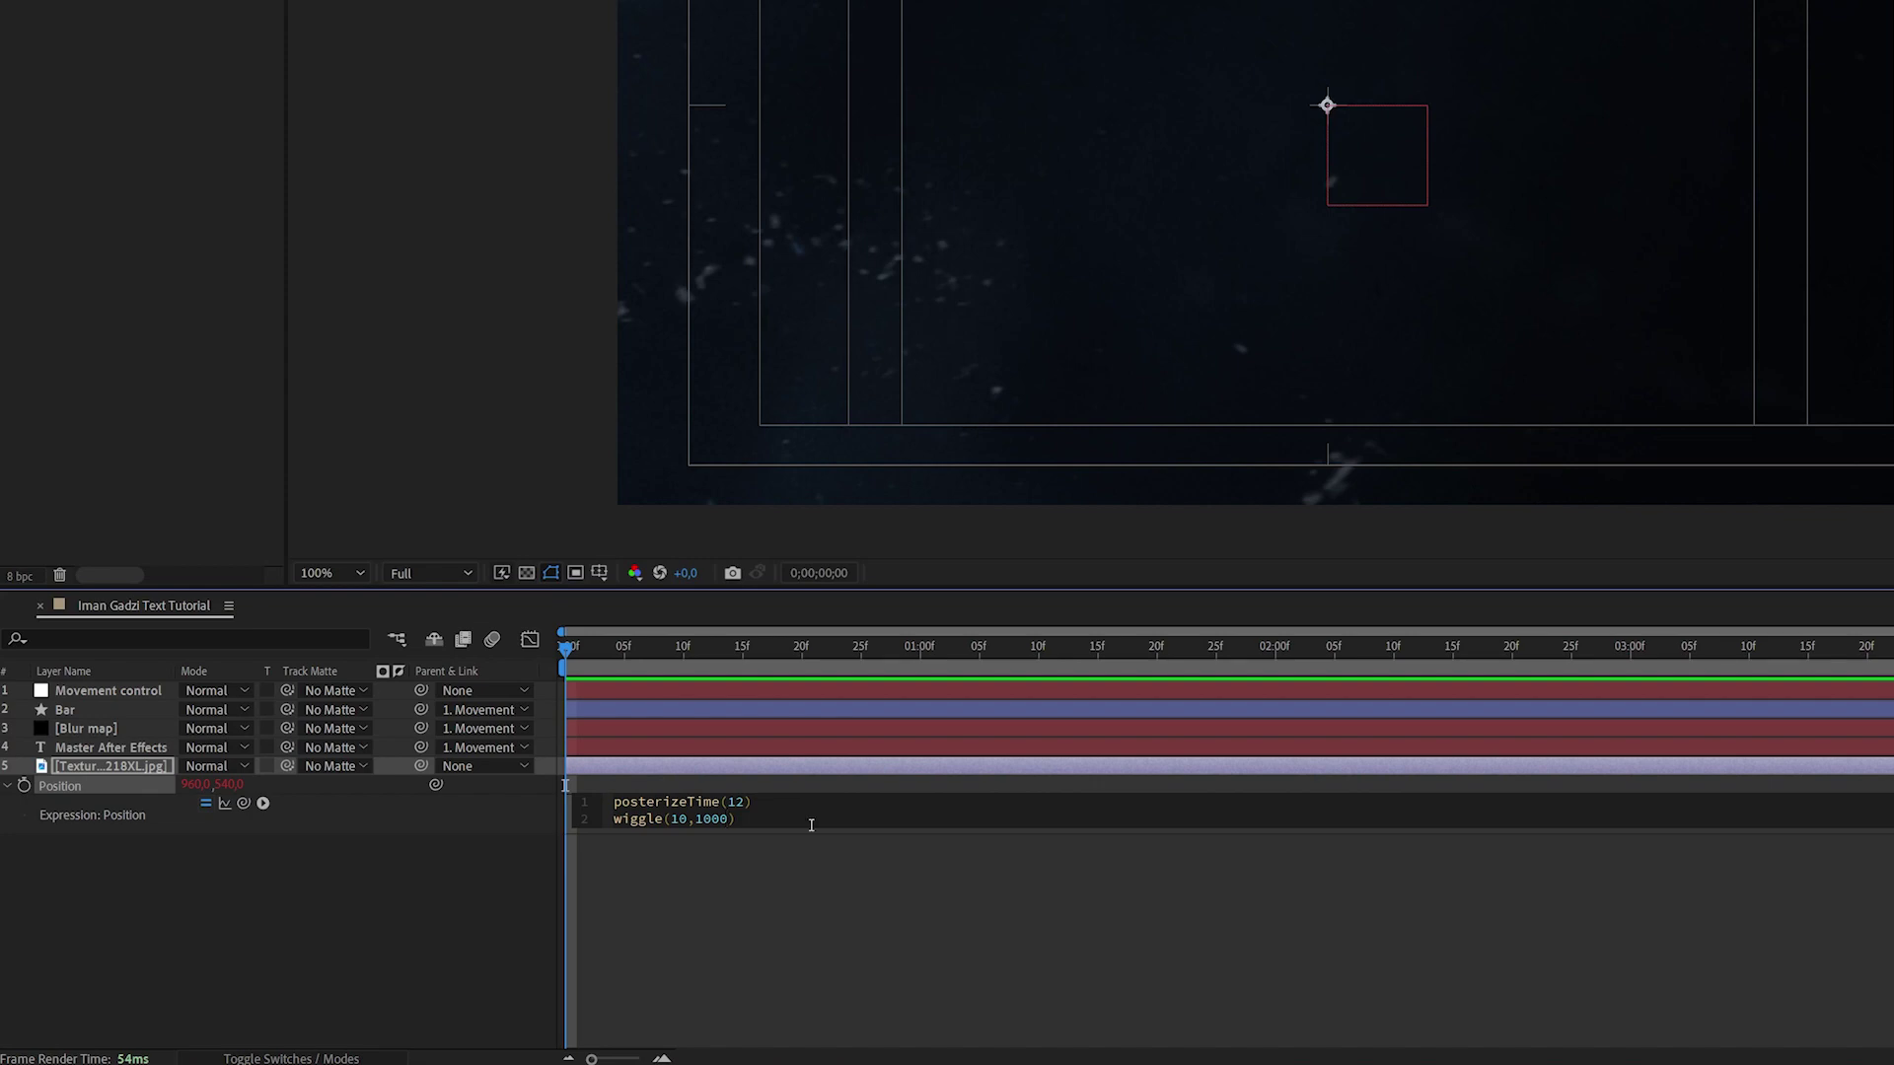
{"action": "key", "text": "space"}
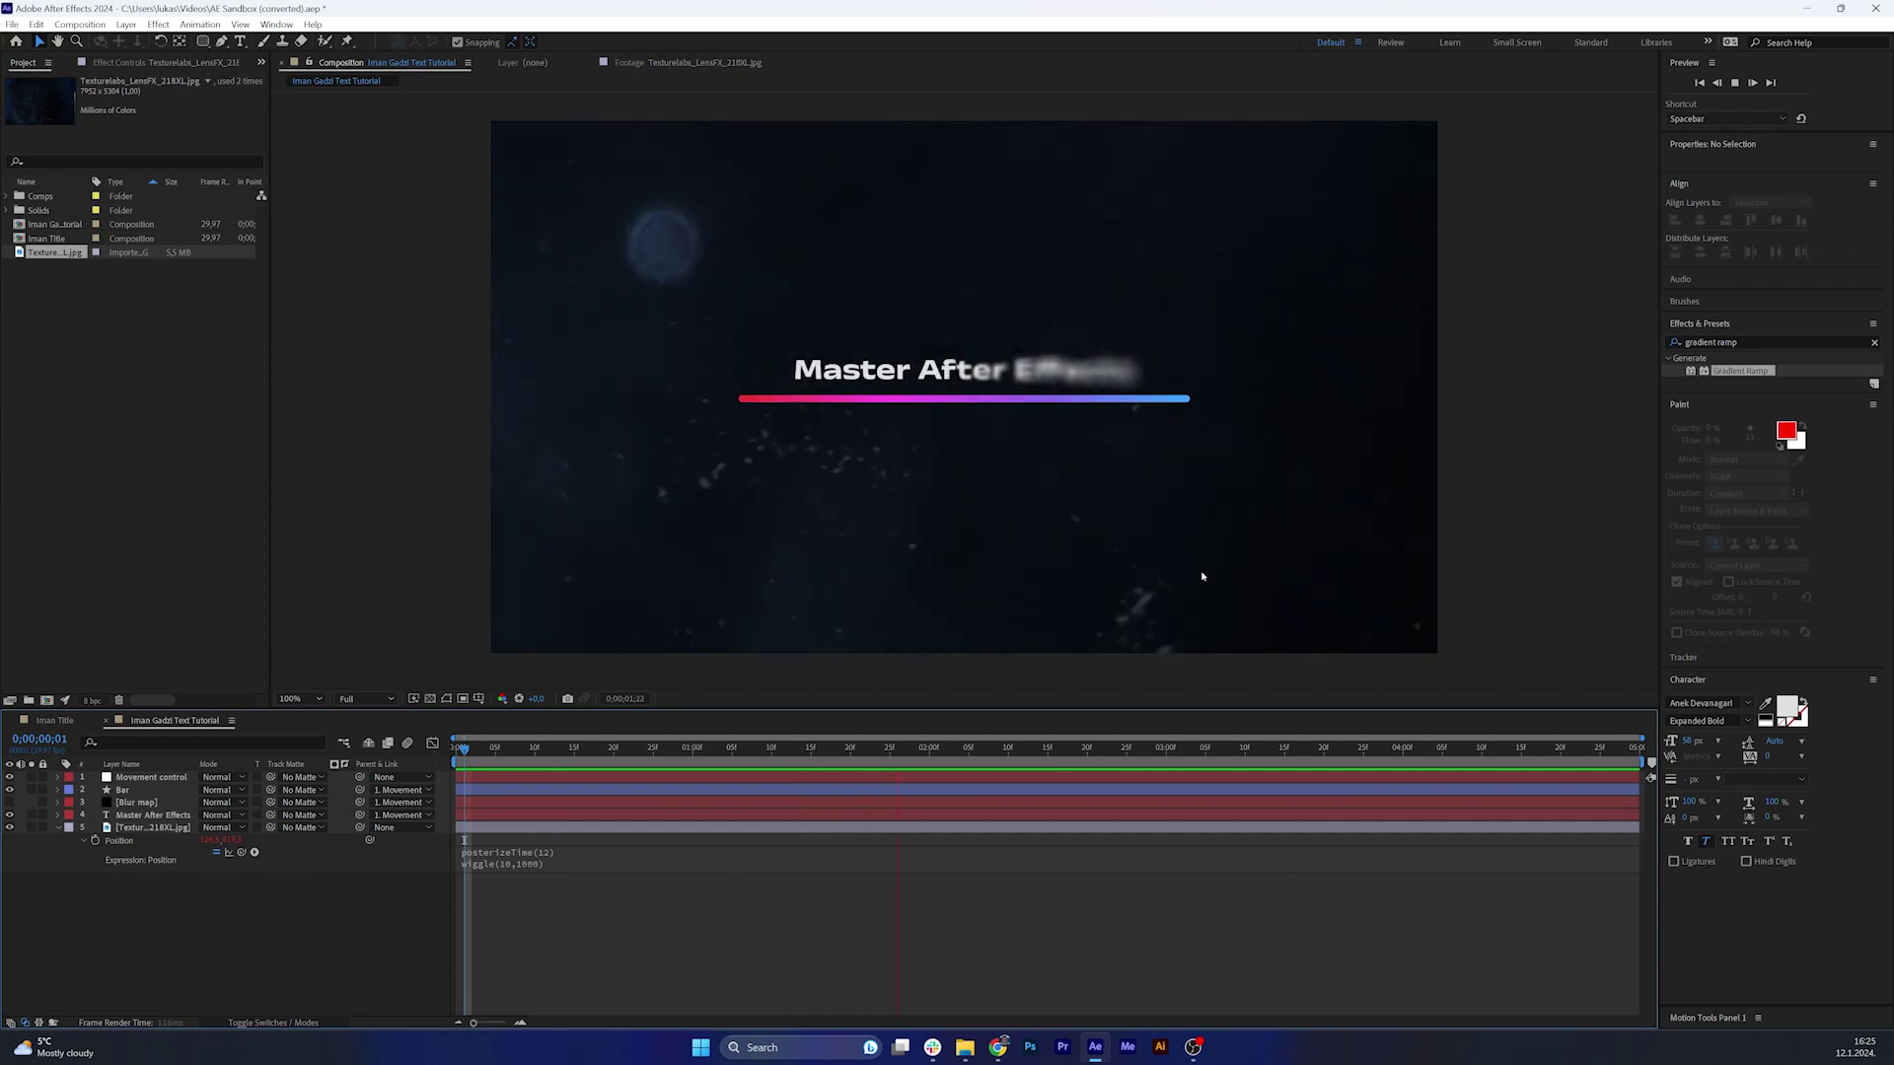
{"action": "left_click", "coordinate": [908, 619]}
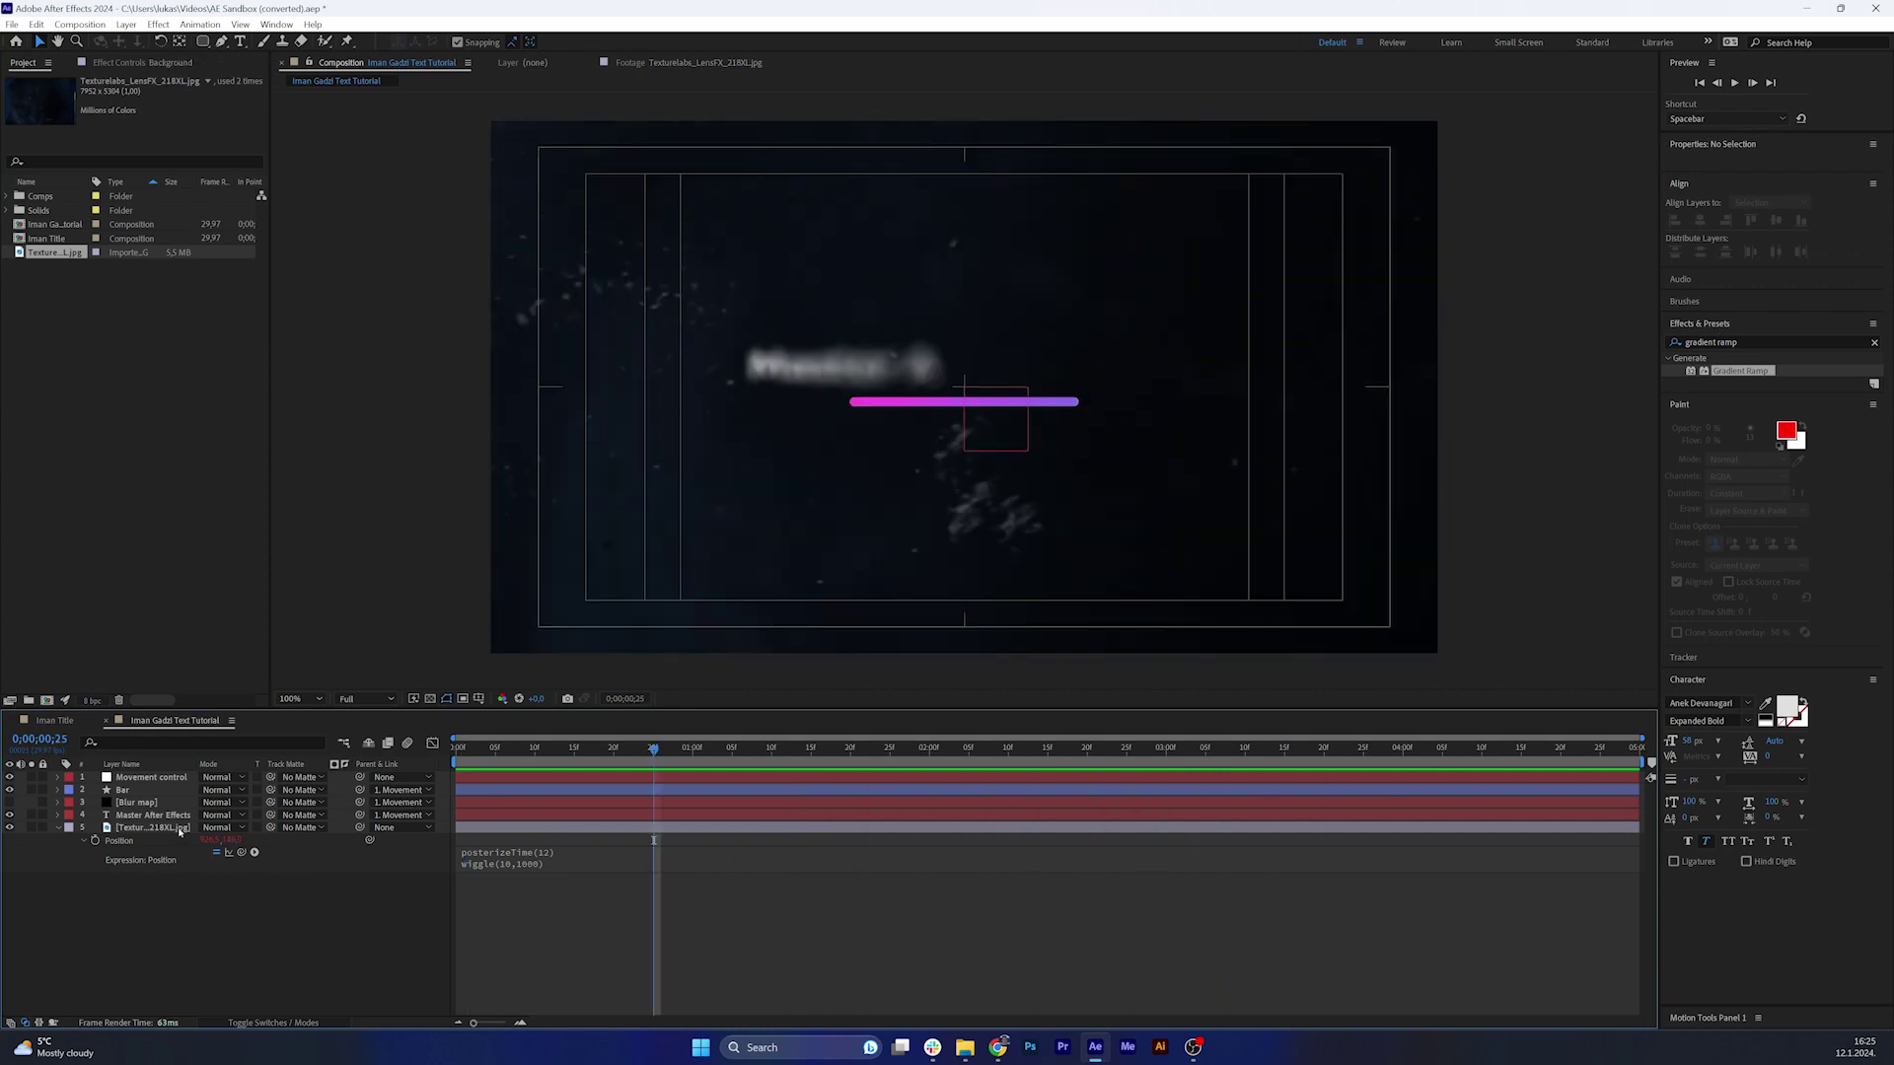
Scale the texture layer up to about 115% and preview the animation.
{"action": "key", "text": "s"}
{"action": "left_click_drag", "start_coordinate": [224, 846], "coordinate": [833, 912]}
{"action": "left_click", "coordinate": [833, 915]}
{"action": "key", "text": "apostrophe"}
{"action": "key", "text": "space"}
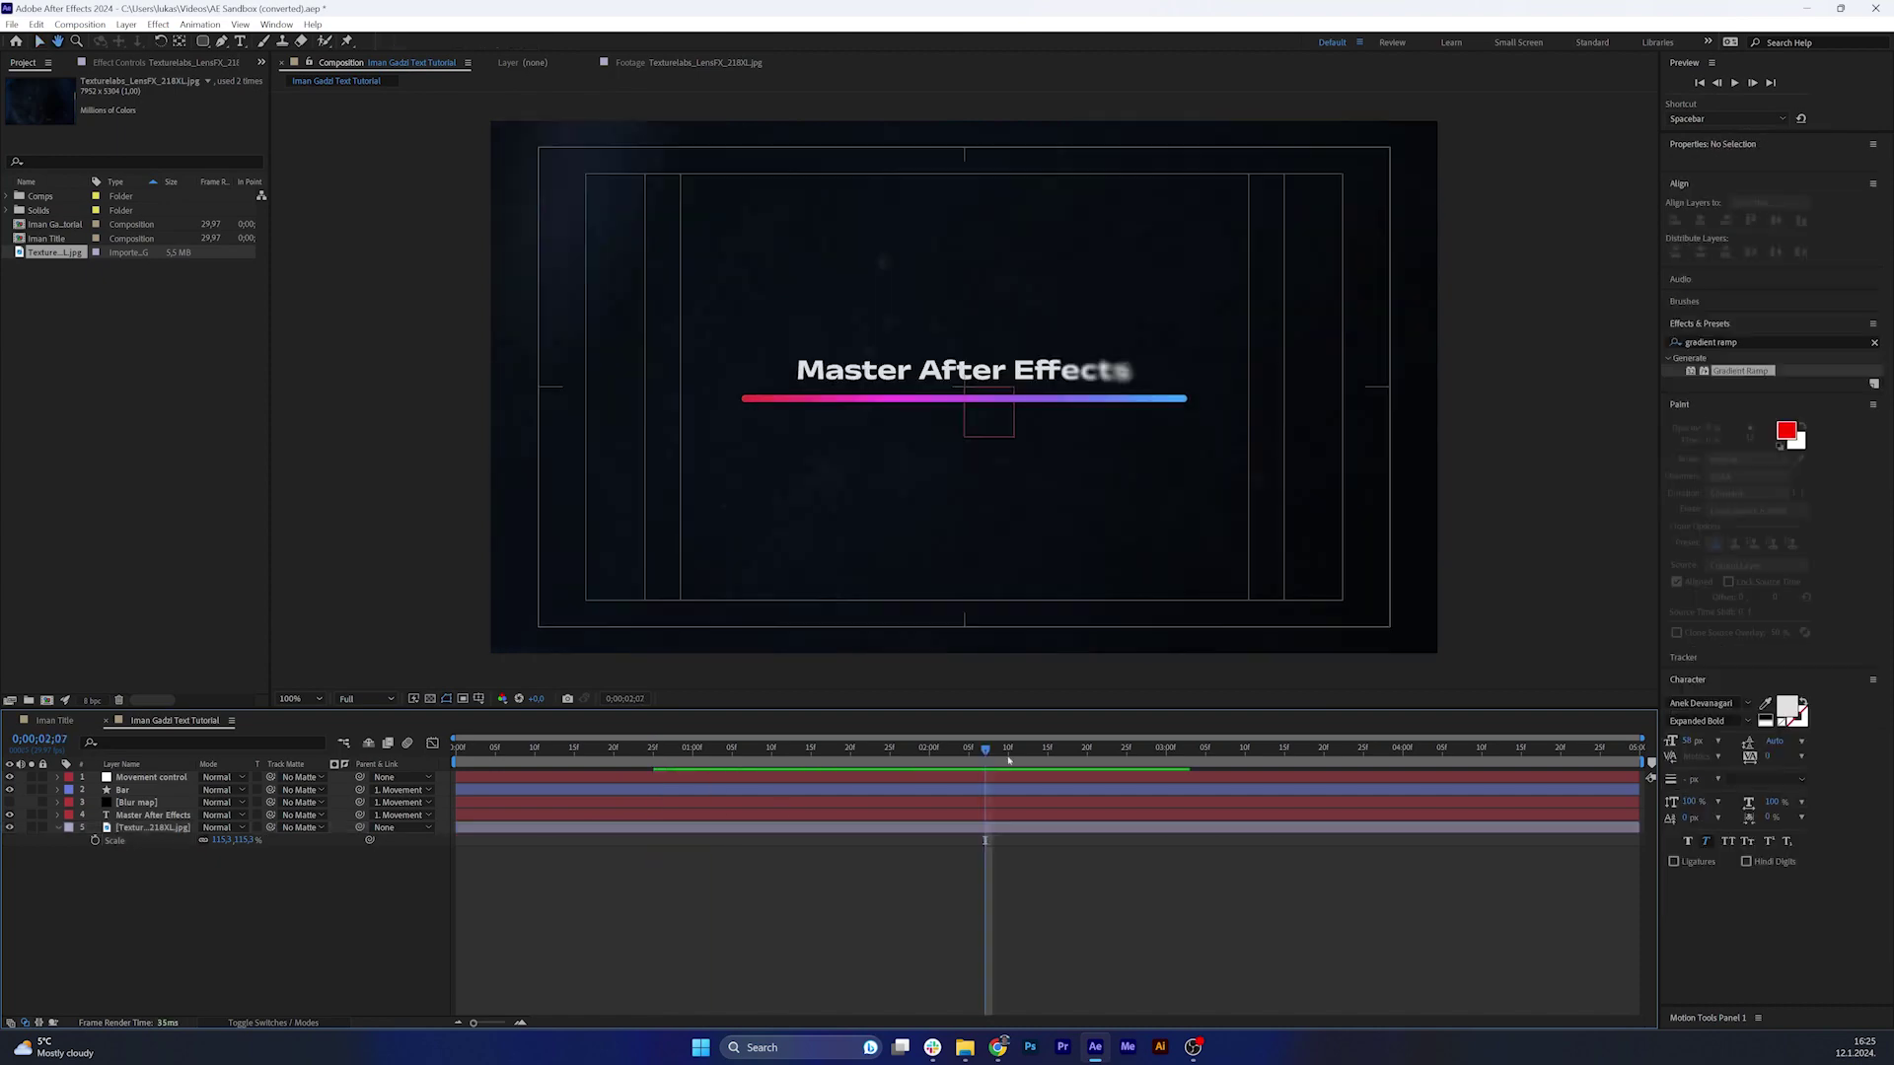
Apply Curves to the texture layer with an S-shaped RGB curve that darkens the shadows, and play the animation from the start.
{"action": "triple_click", "coordinate": [1762, 341]}
{"action": "type", "text": "curves"}
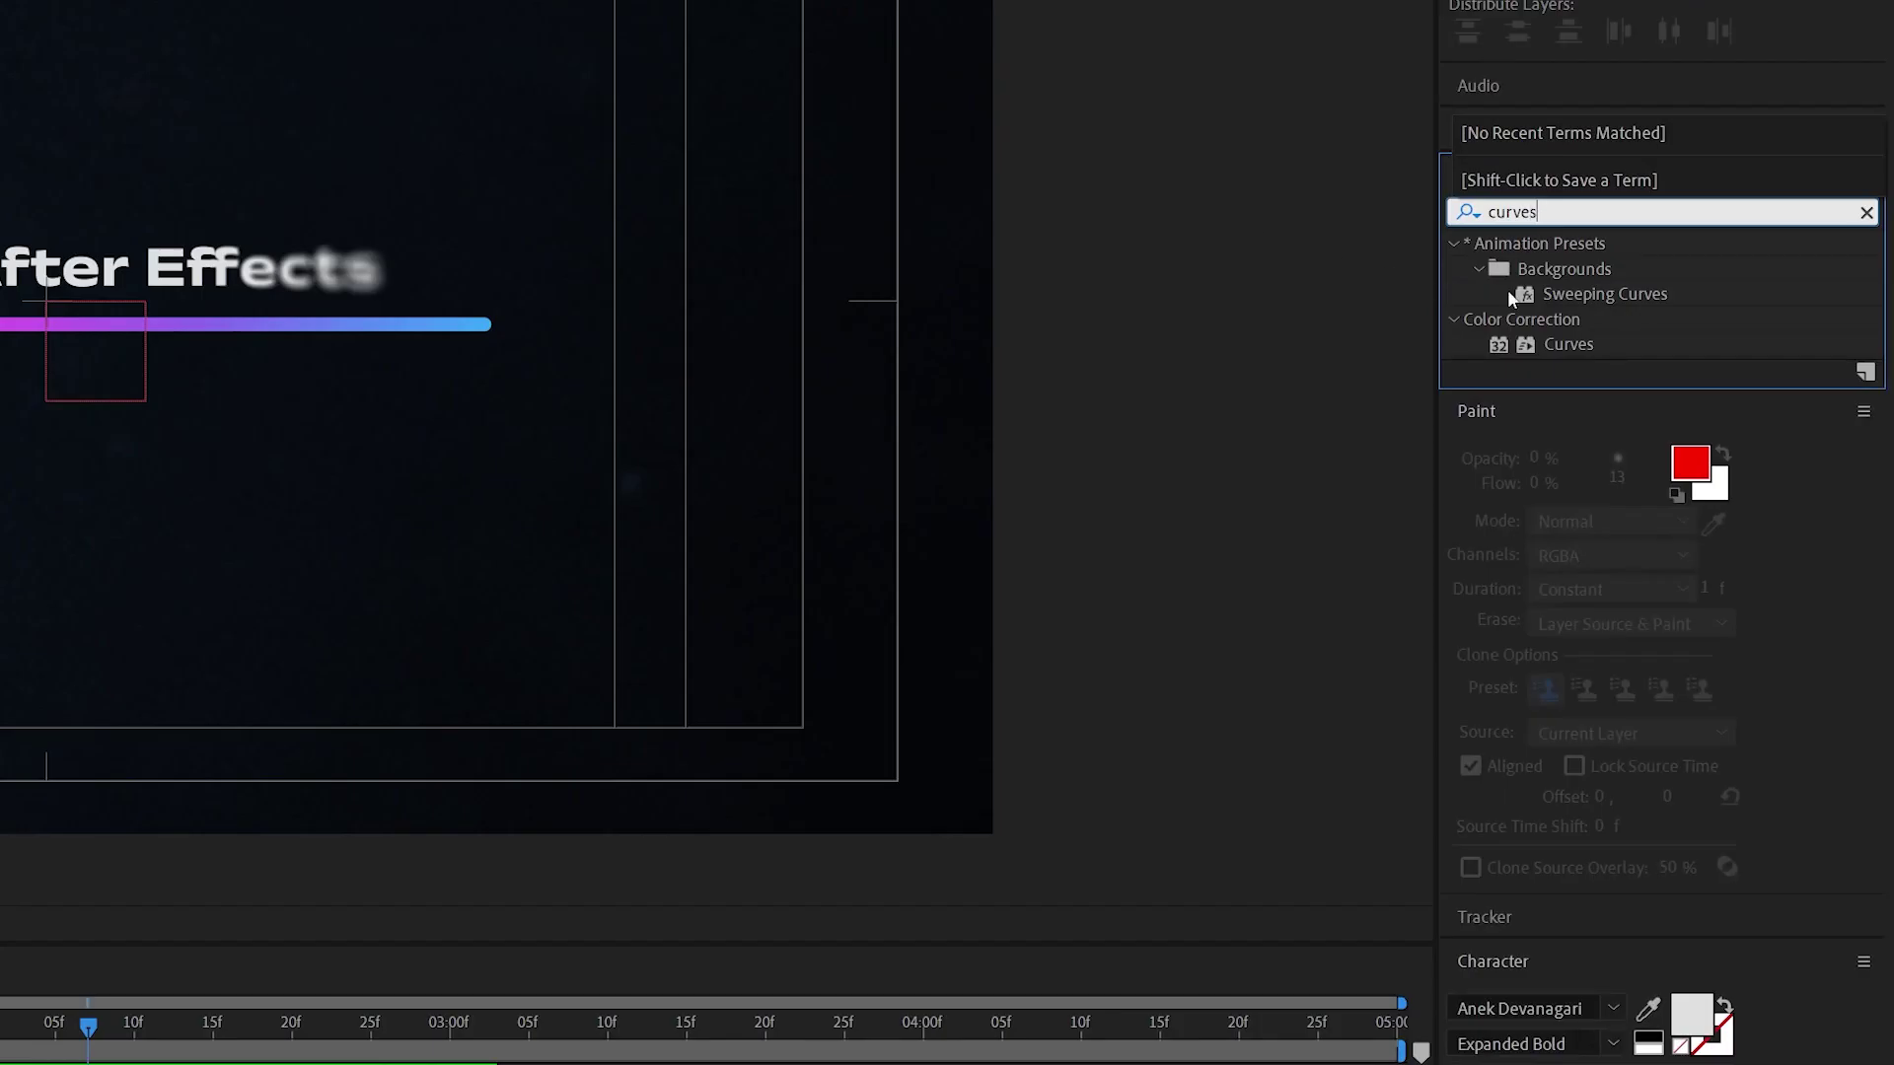
{"action": "left_click_drag", "start_coordinate": [1566, 345], "coordinate": [247, 735]}
{"action": "left_click_drag", "start_coordinate": [137, 499], "coordinate": [175, 530]}
{"action": "left_click_drag", "start_coordinate": [331, 346], "coordinate": [316, 333]}
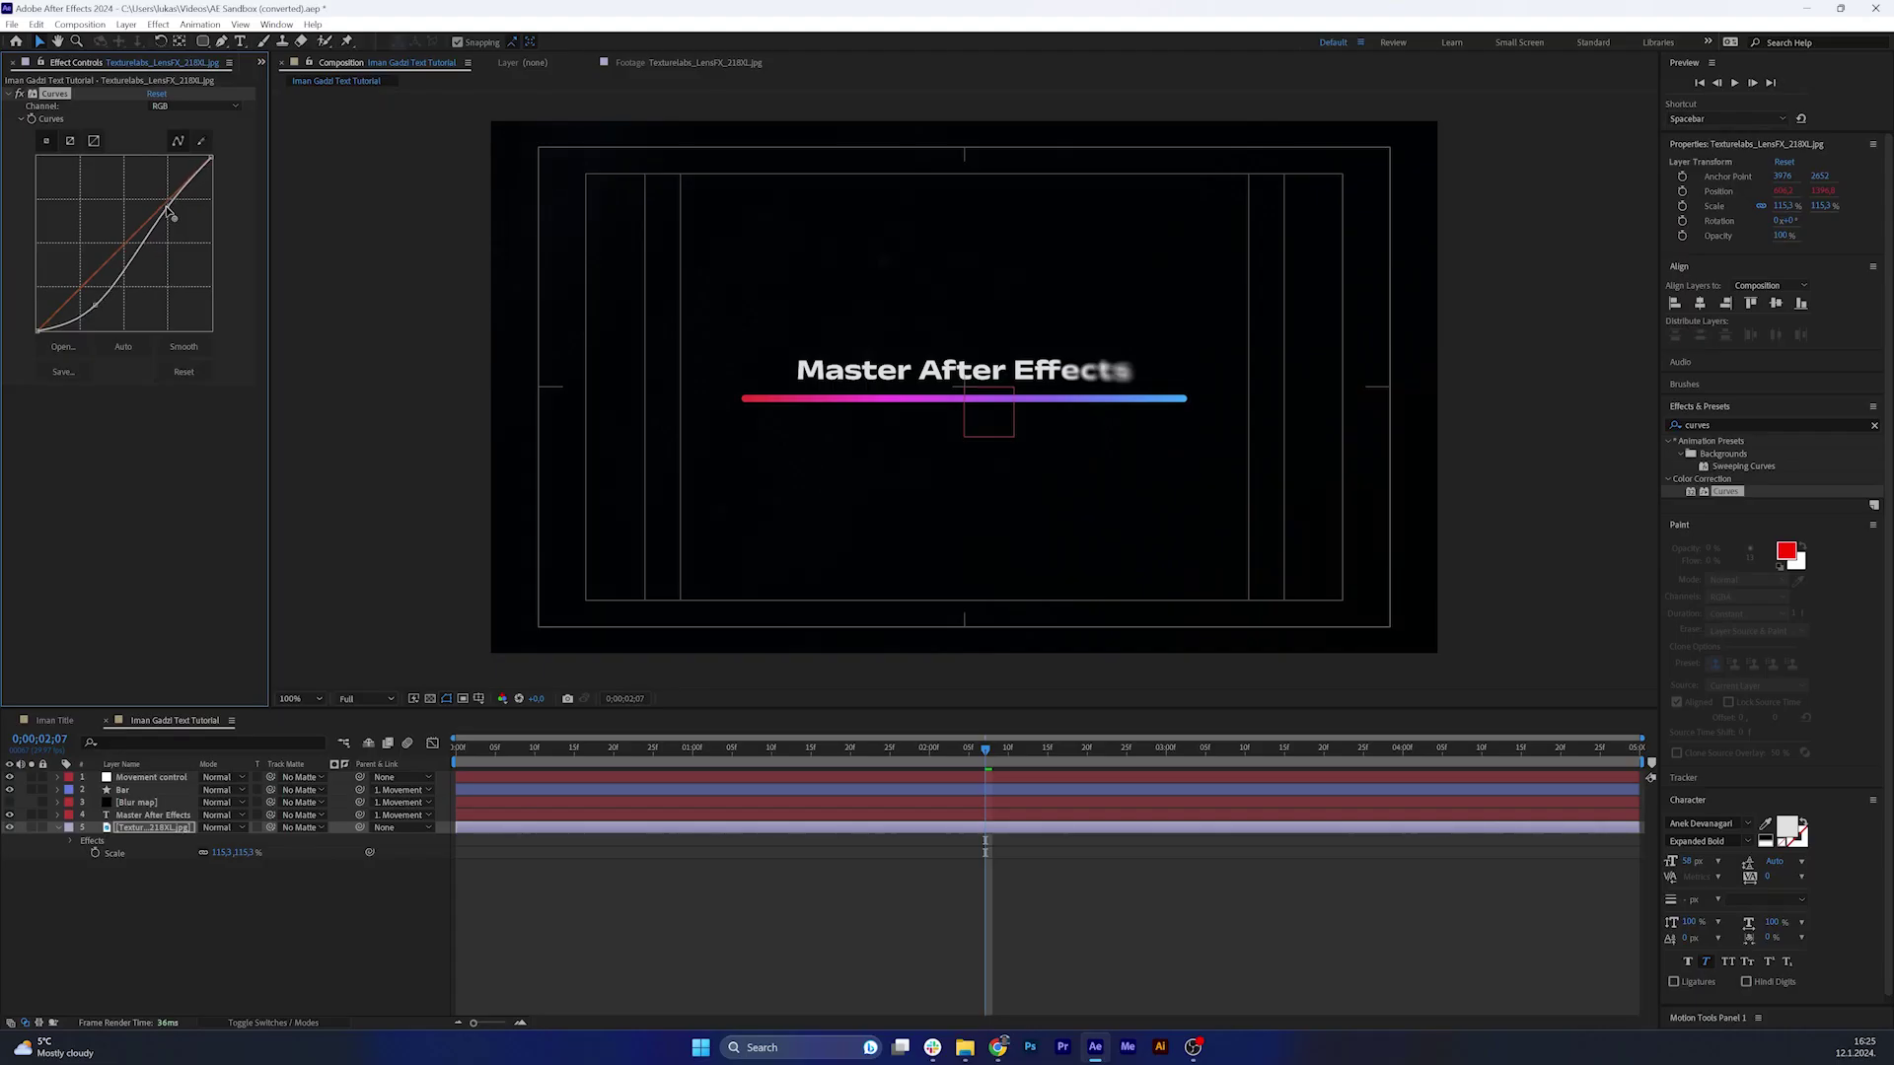
{"action": "left_click_drag", "start_coordinate": [586, 752], "coordinate": [464, 755]}
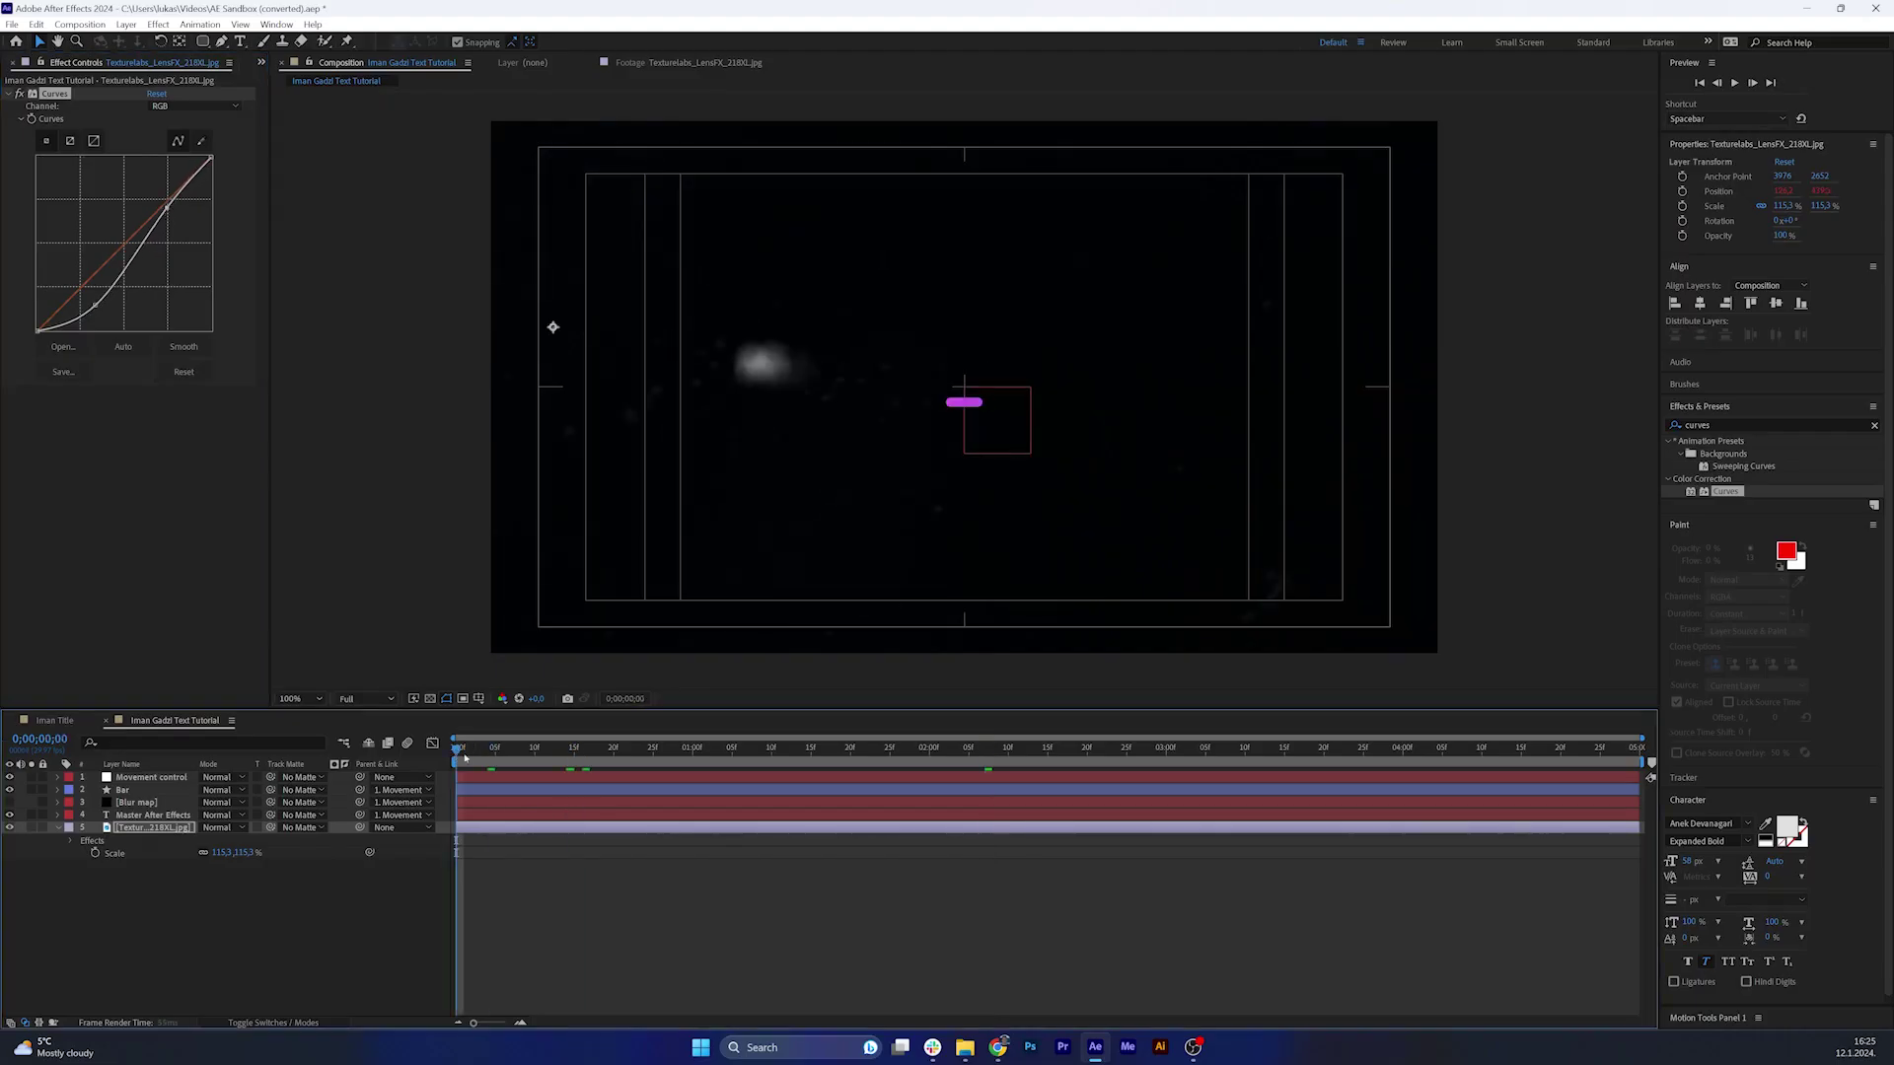
{"action": "key", "text": "space"}
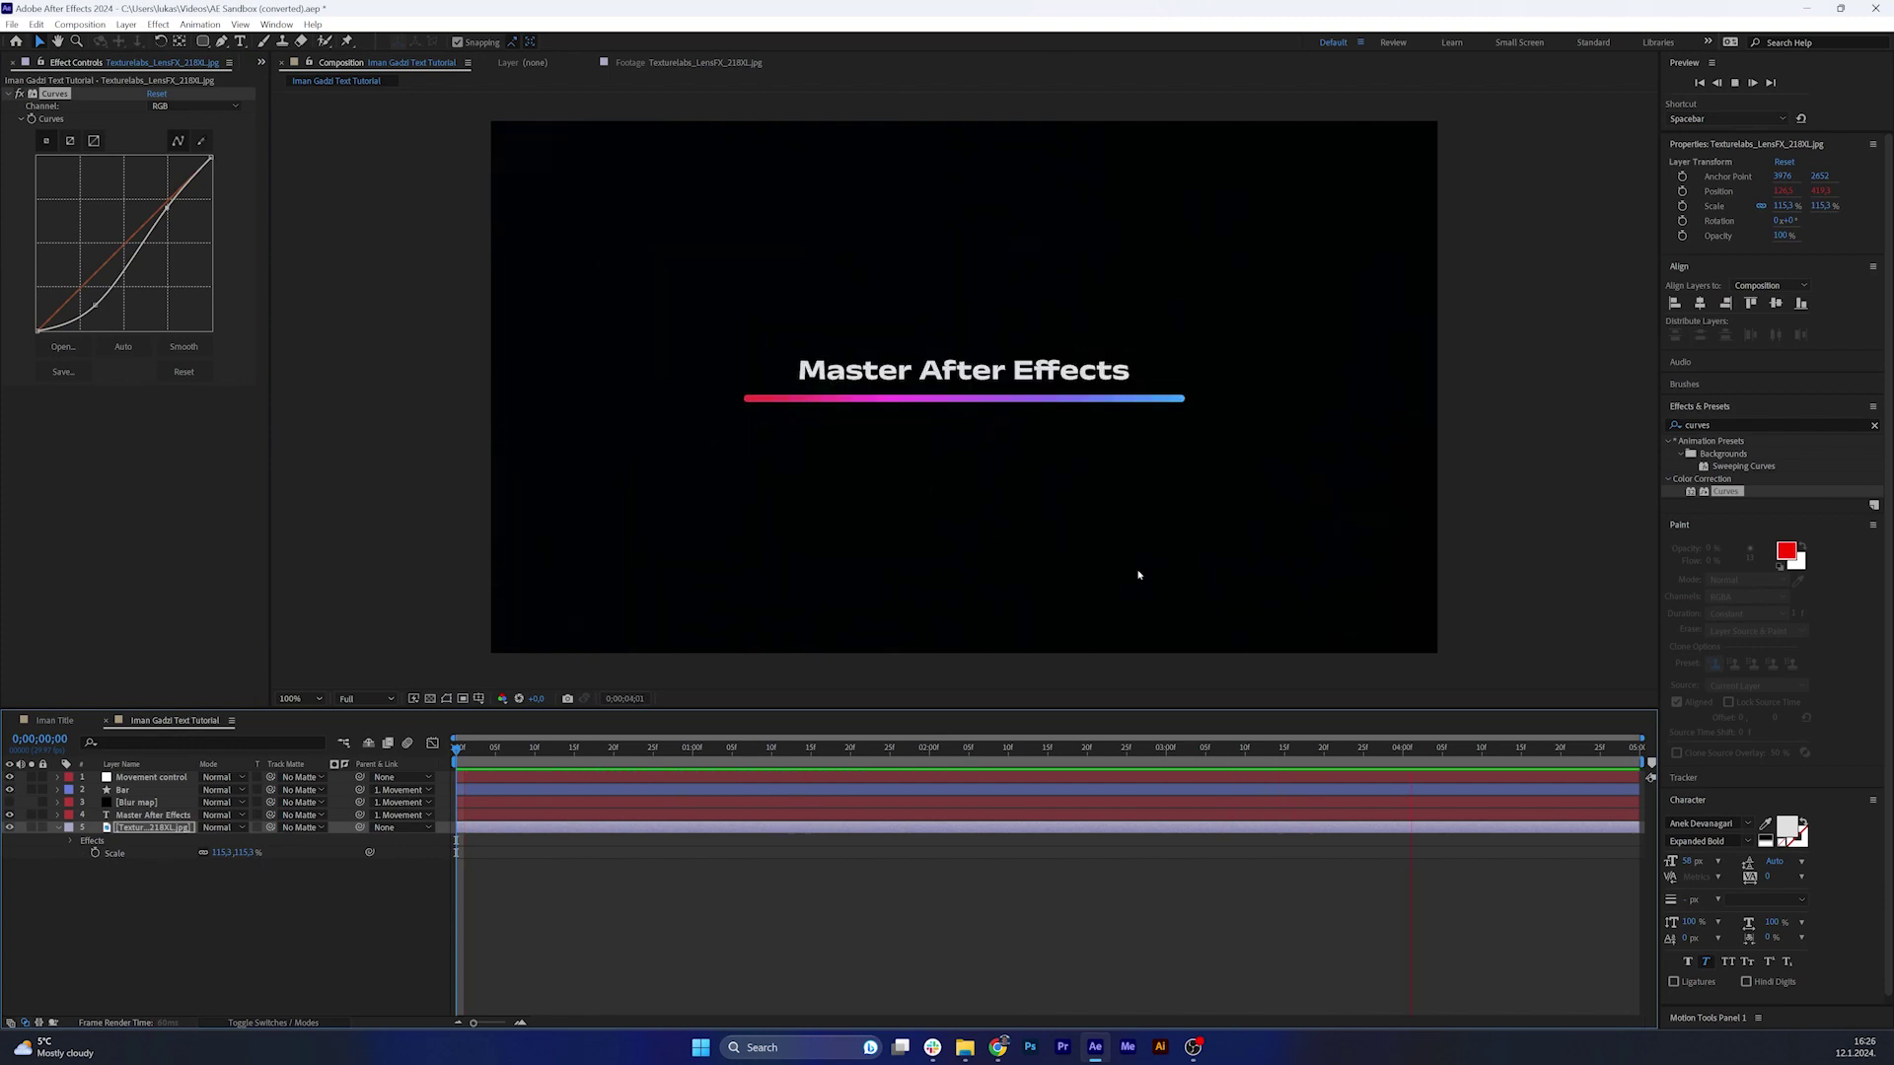
{"action": "key", "text": "space"}
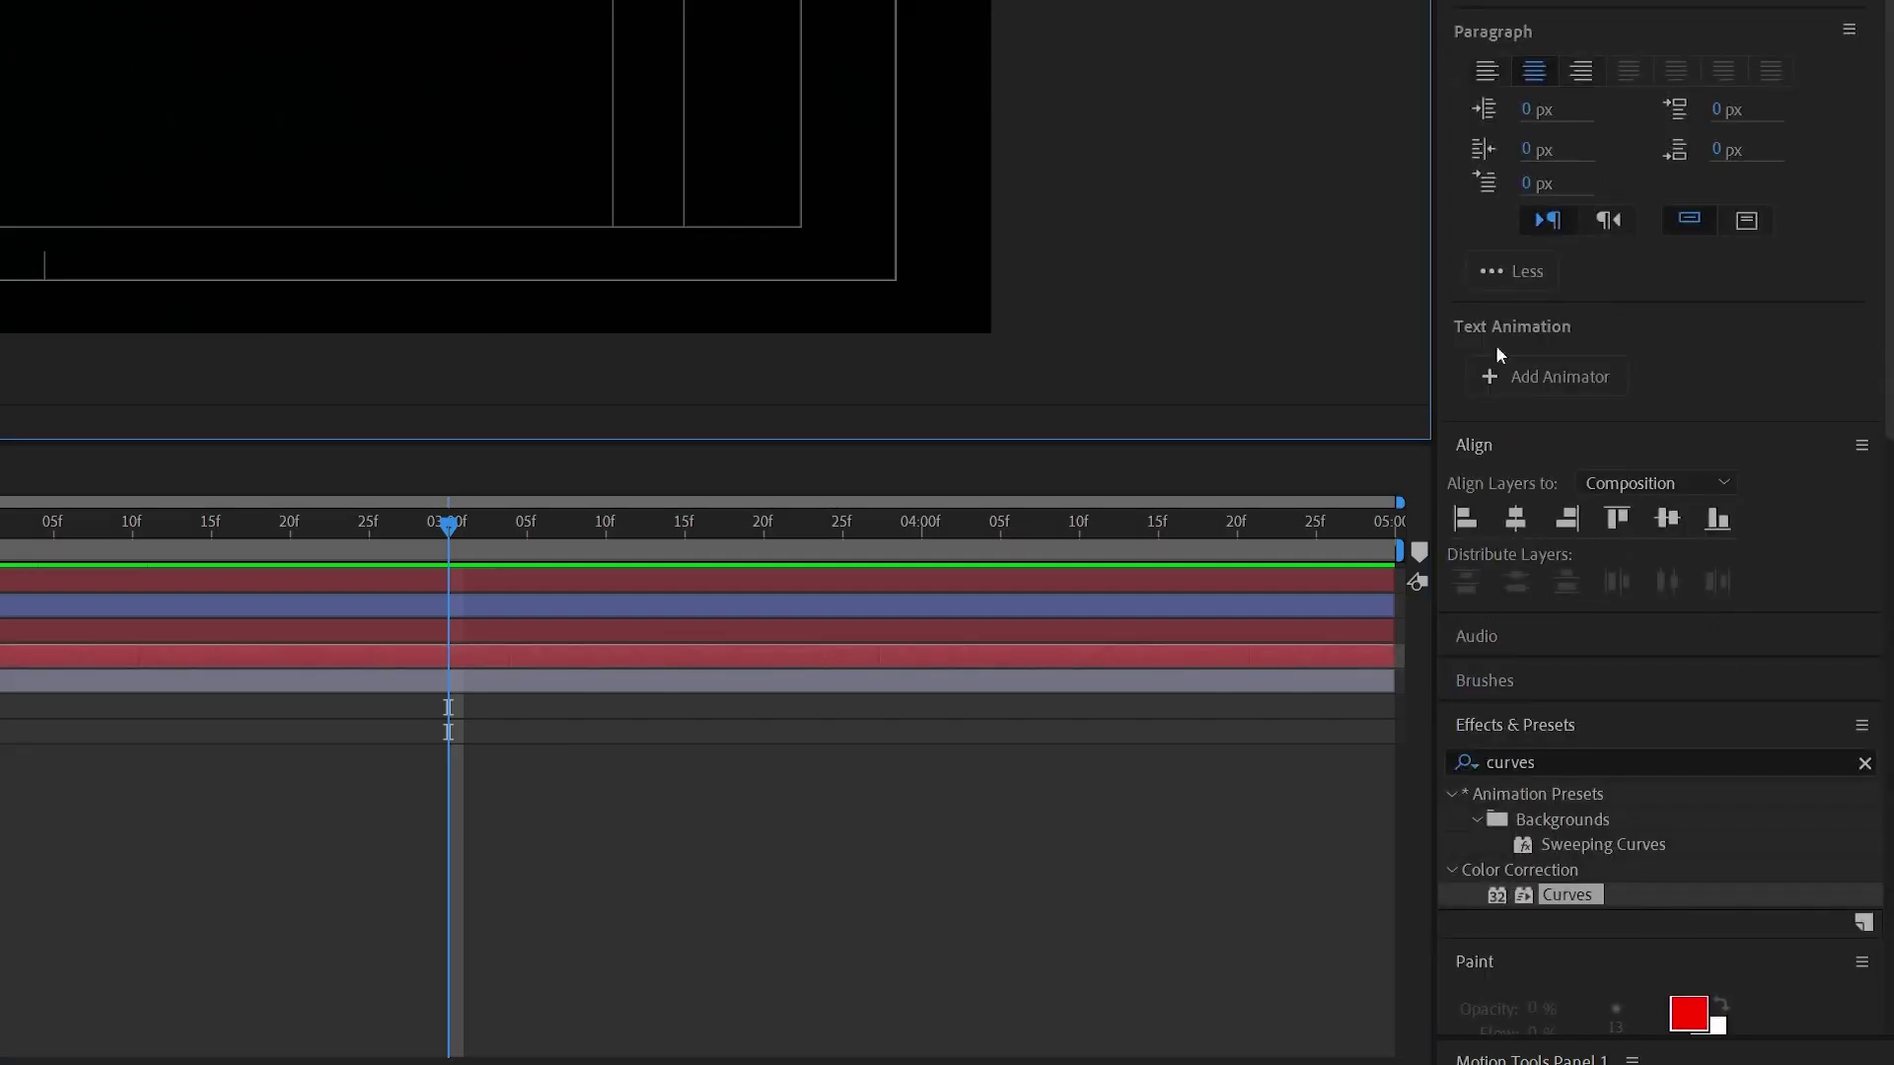
Find the Stylize Glow effect and apply it to the Master After Effects text layer.
{"action": "left_click", "coordinate": [1509, 762]}
{"action": "type", "text": "glow"}
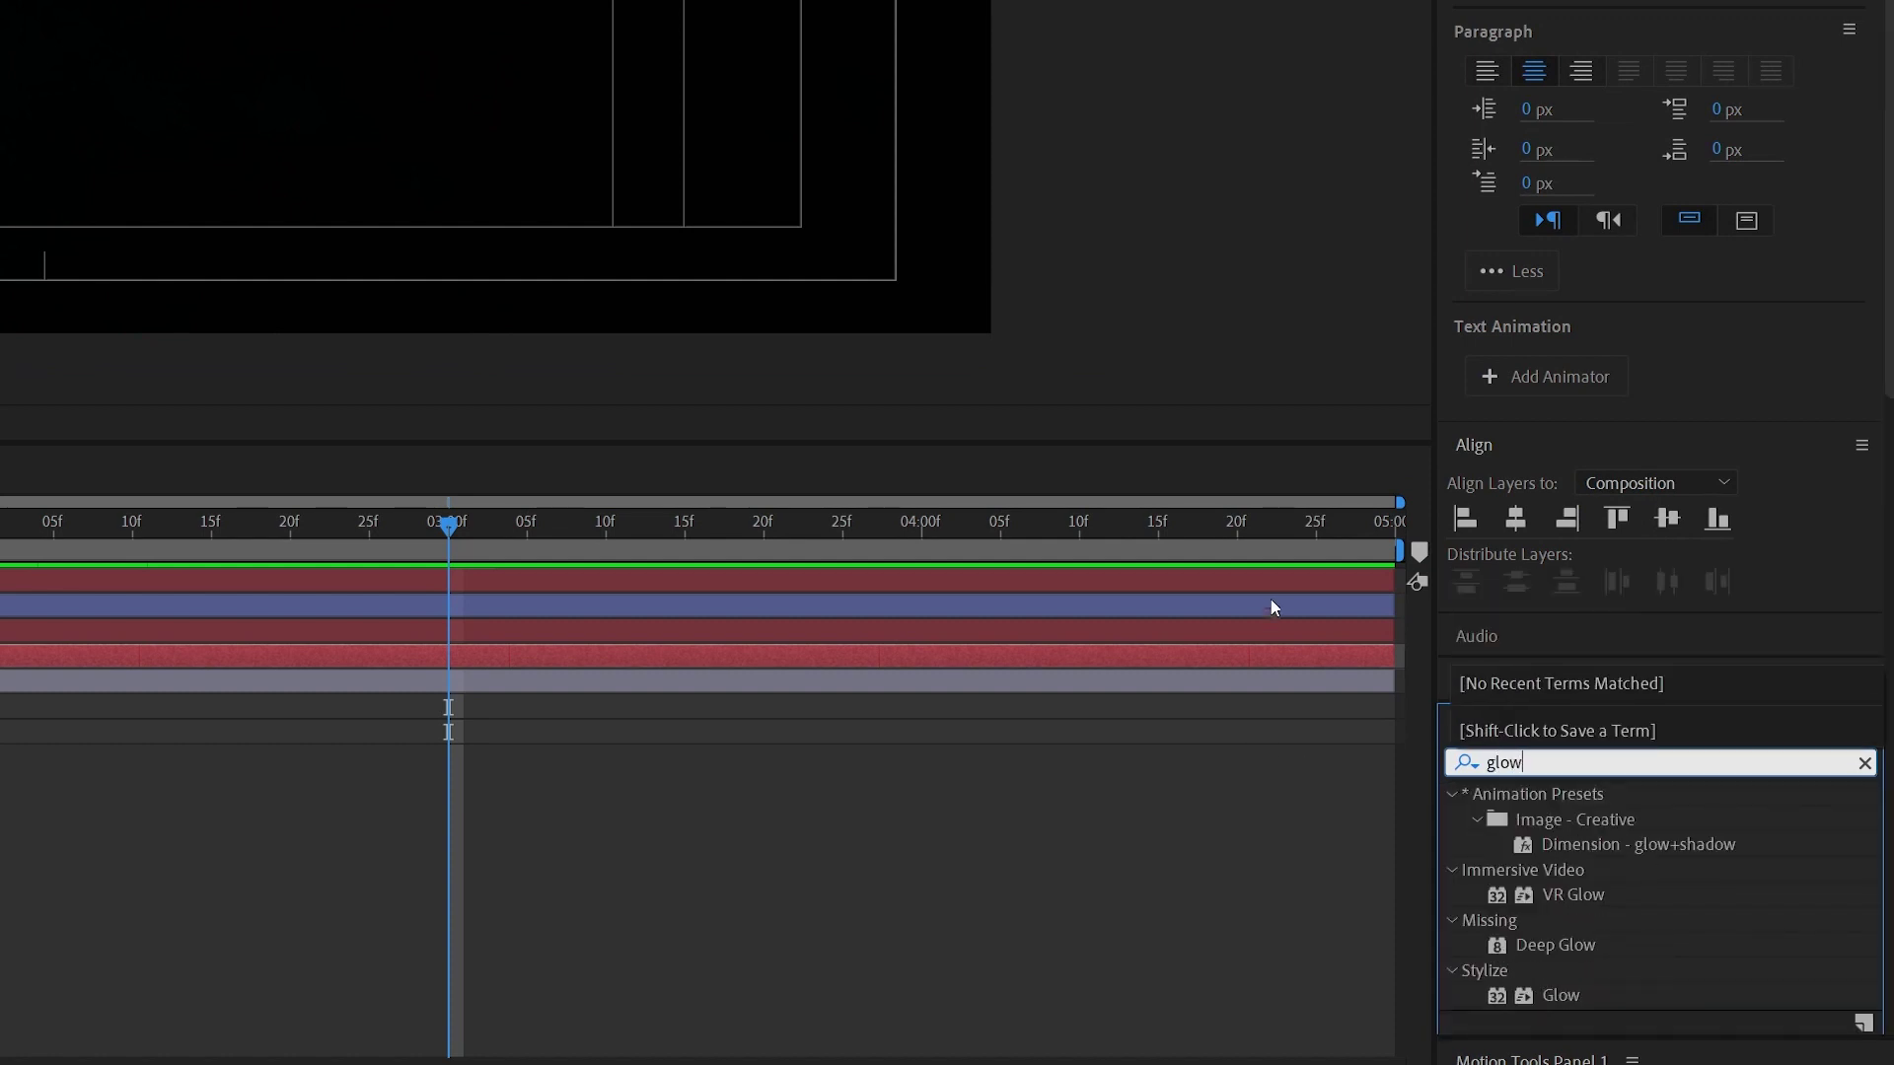
{"action": "scroll", "coordinate": [1629, 872], "scroll_direction": "down", "scroll_amount": 2}
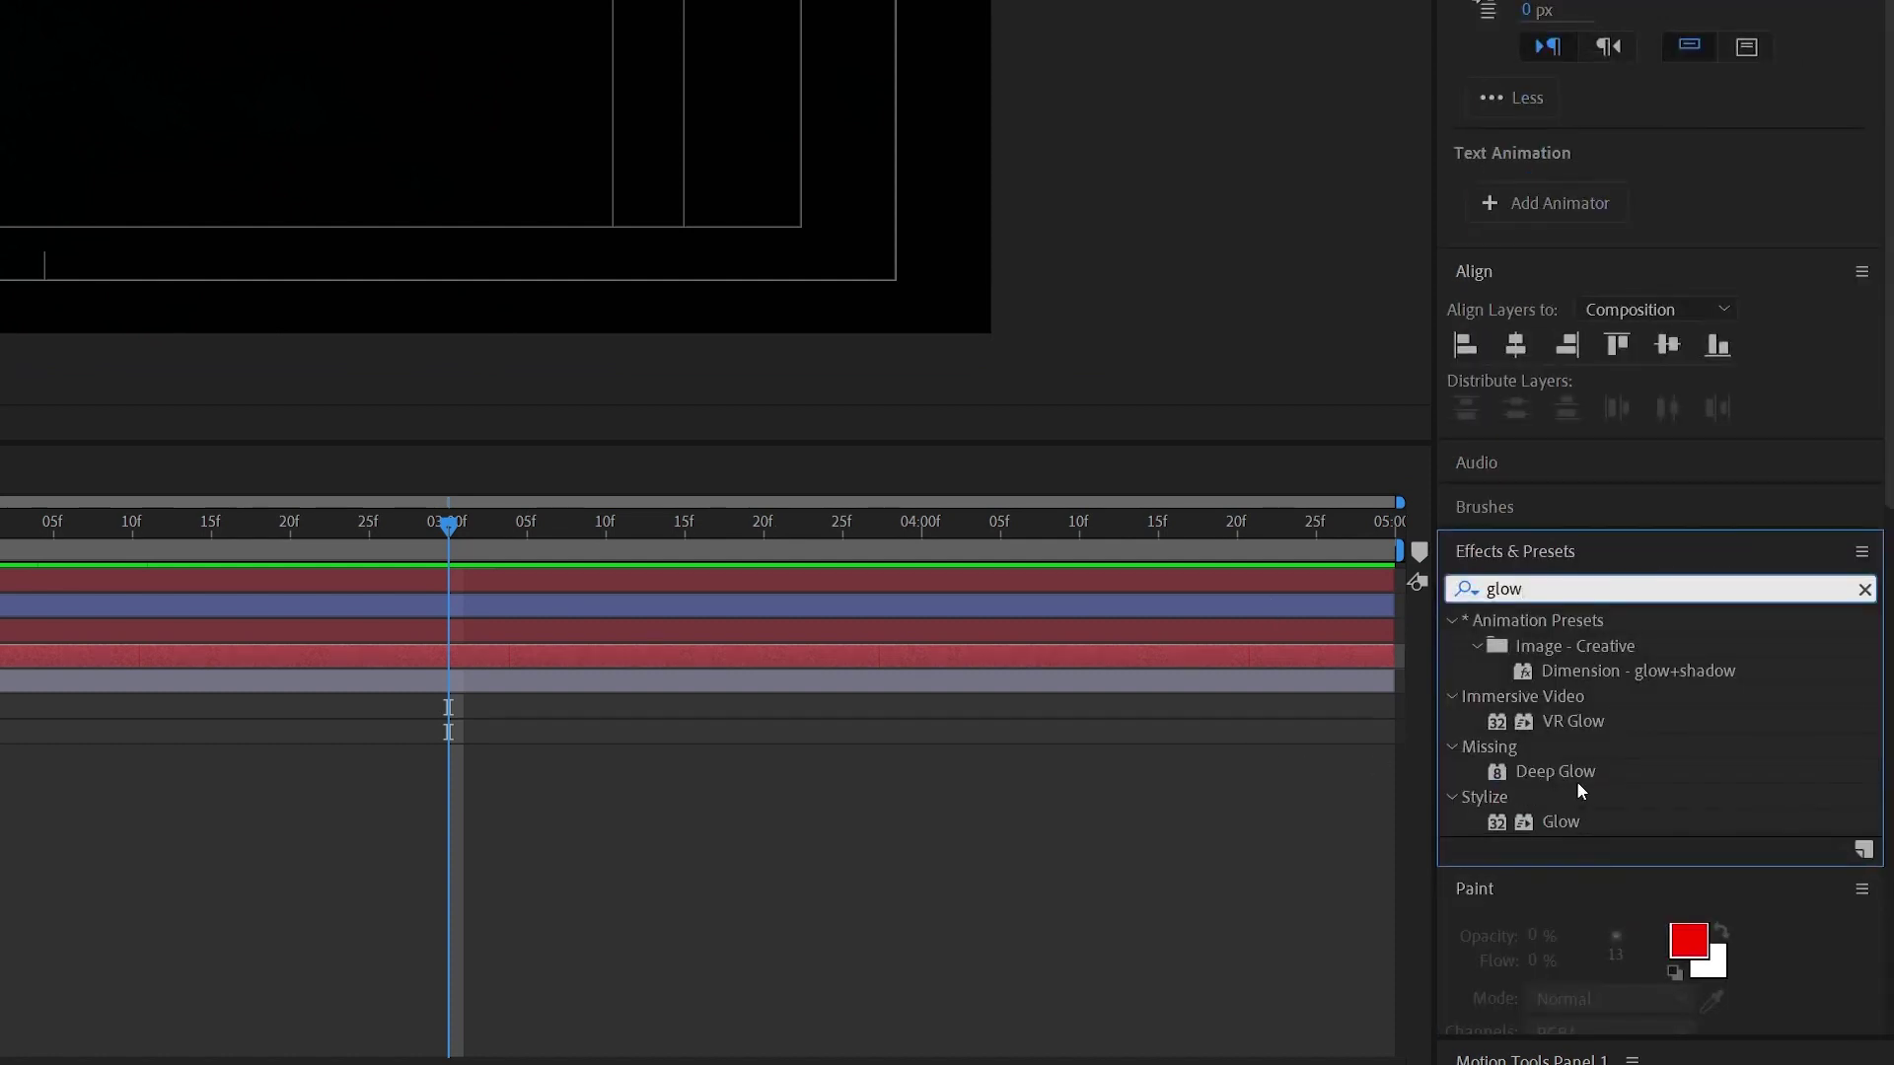
{"action": "left_click_drag", "start_coordinate": [1560, 822], "coordinate": [169, 753]}
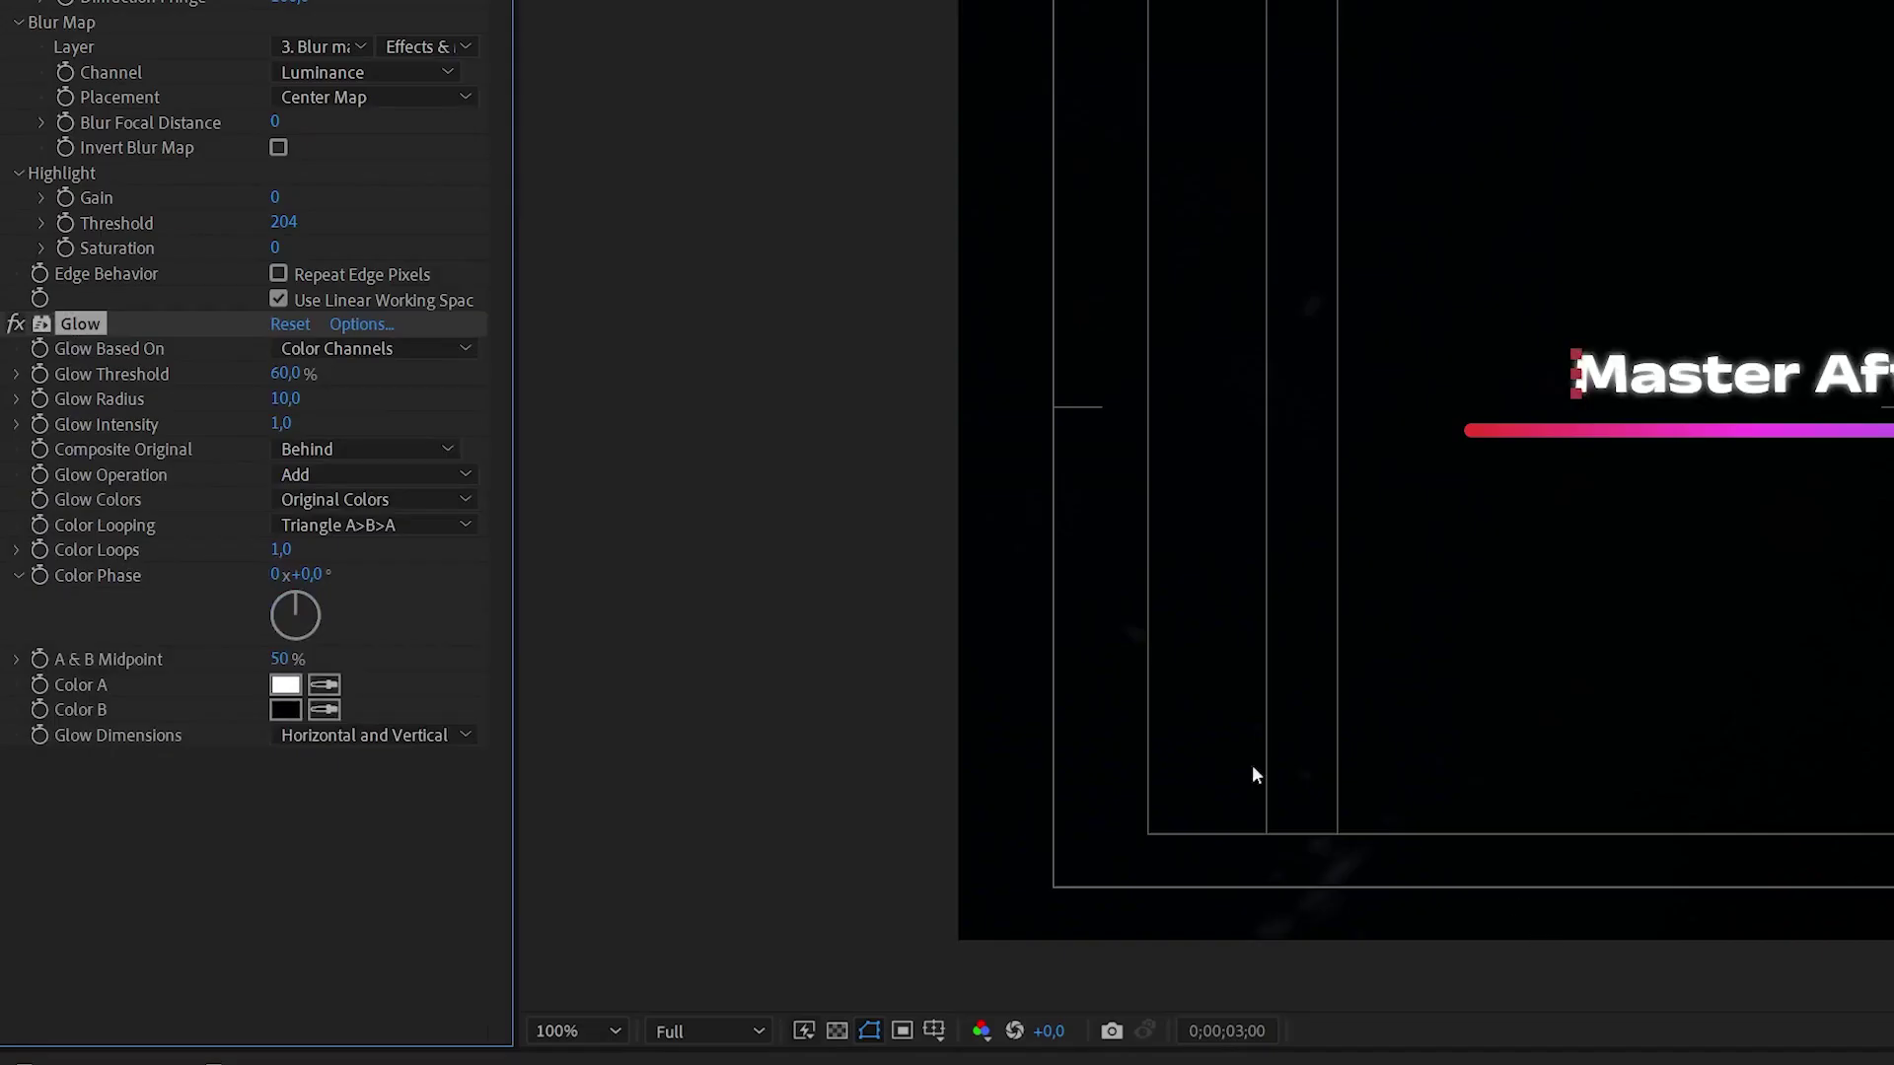
Set the text's Glow Radius to 40 and Glow Intensity to 0.4, with Composite Original set to On Top.
{"action": "scroll", "coordinate": [1327, 152], "scroll_direction": "up", "scroll_amount": 4}
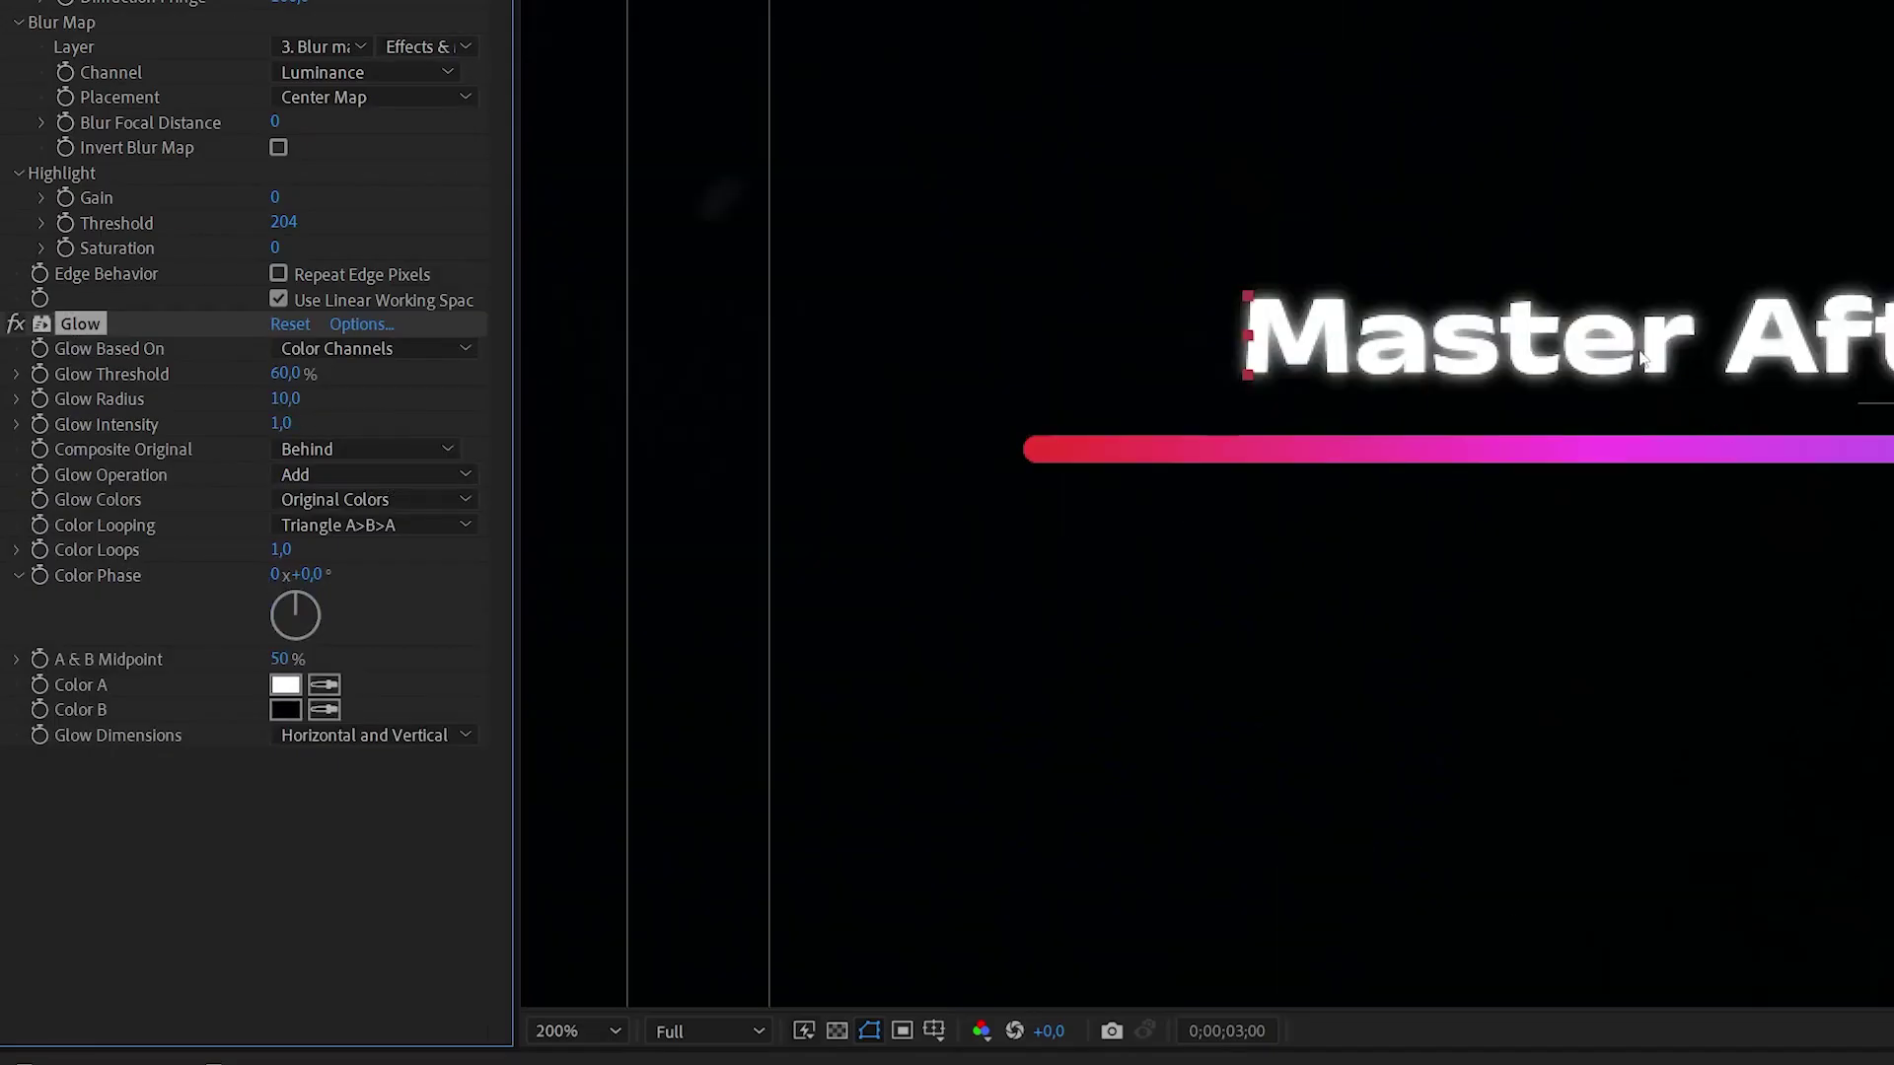
{"action": "left_click_drag", "start_coordinate": [1503, 345], "coordinate": [1748, 444]}
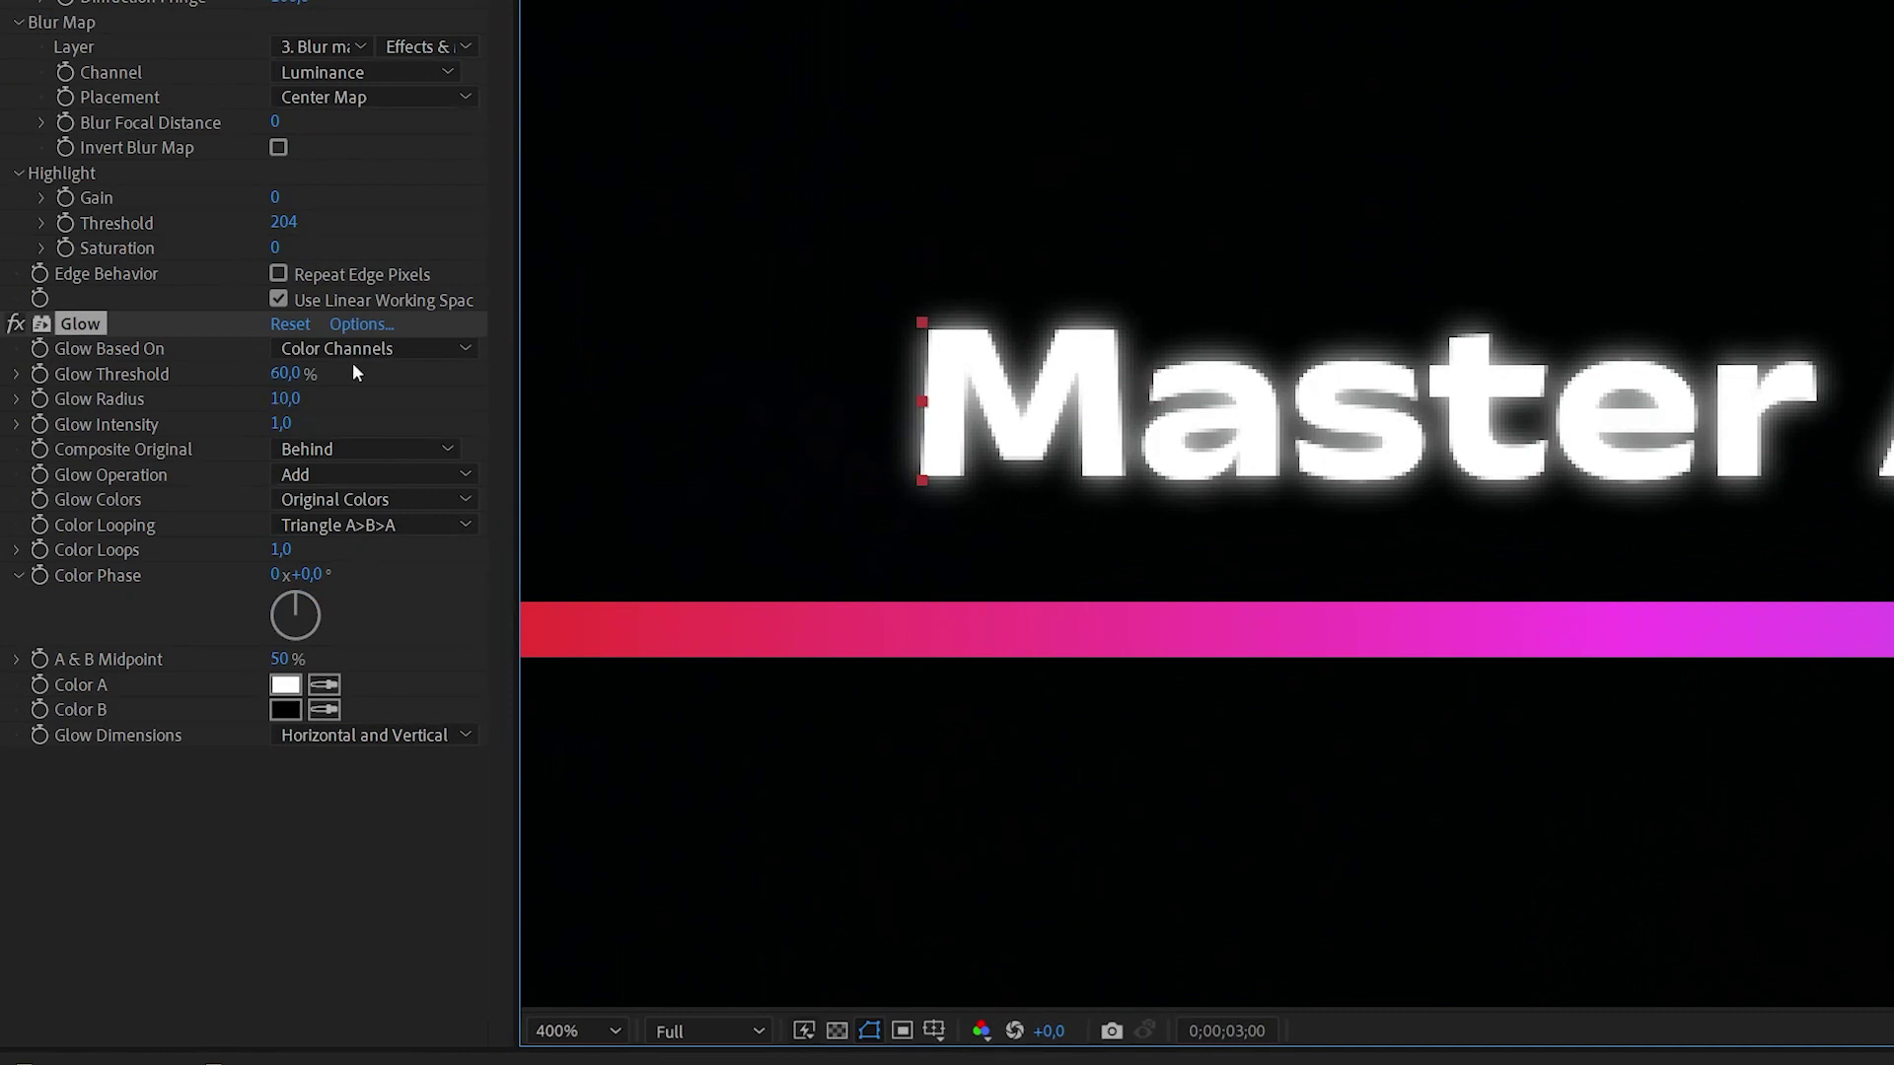
{"action": "left_click", "coordinate": [285, 400]}
{"action": "type", "text": "50"}
{"action": "key", "text": "Return"}
{"action": "left_click_drag", "start_coordinate": [286, 422], "coordinate": [194, 432]}
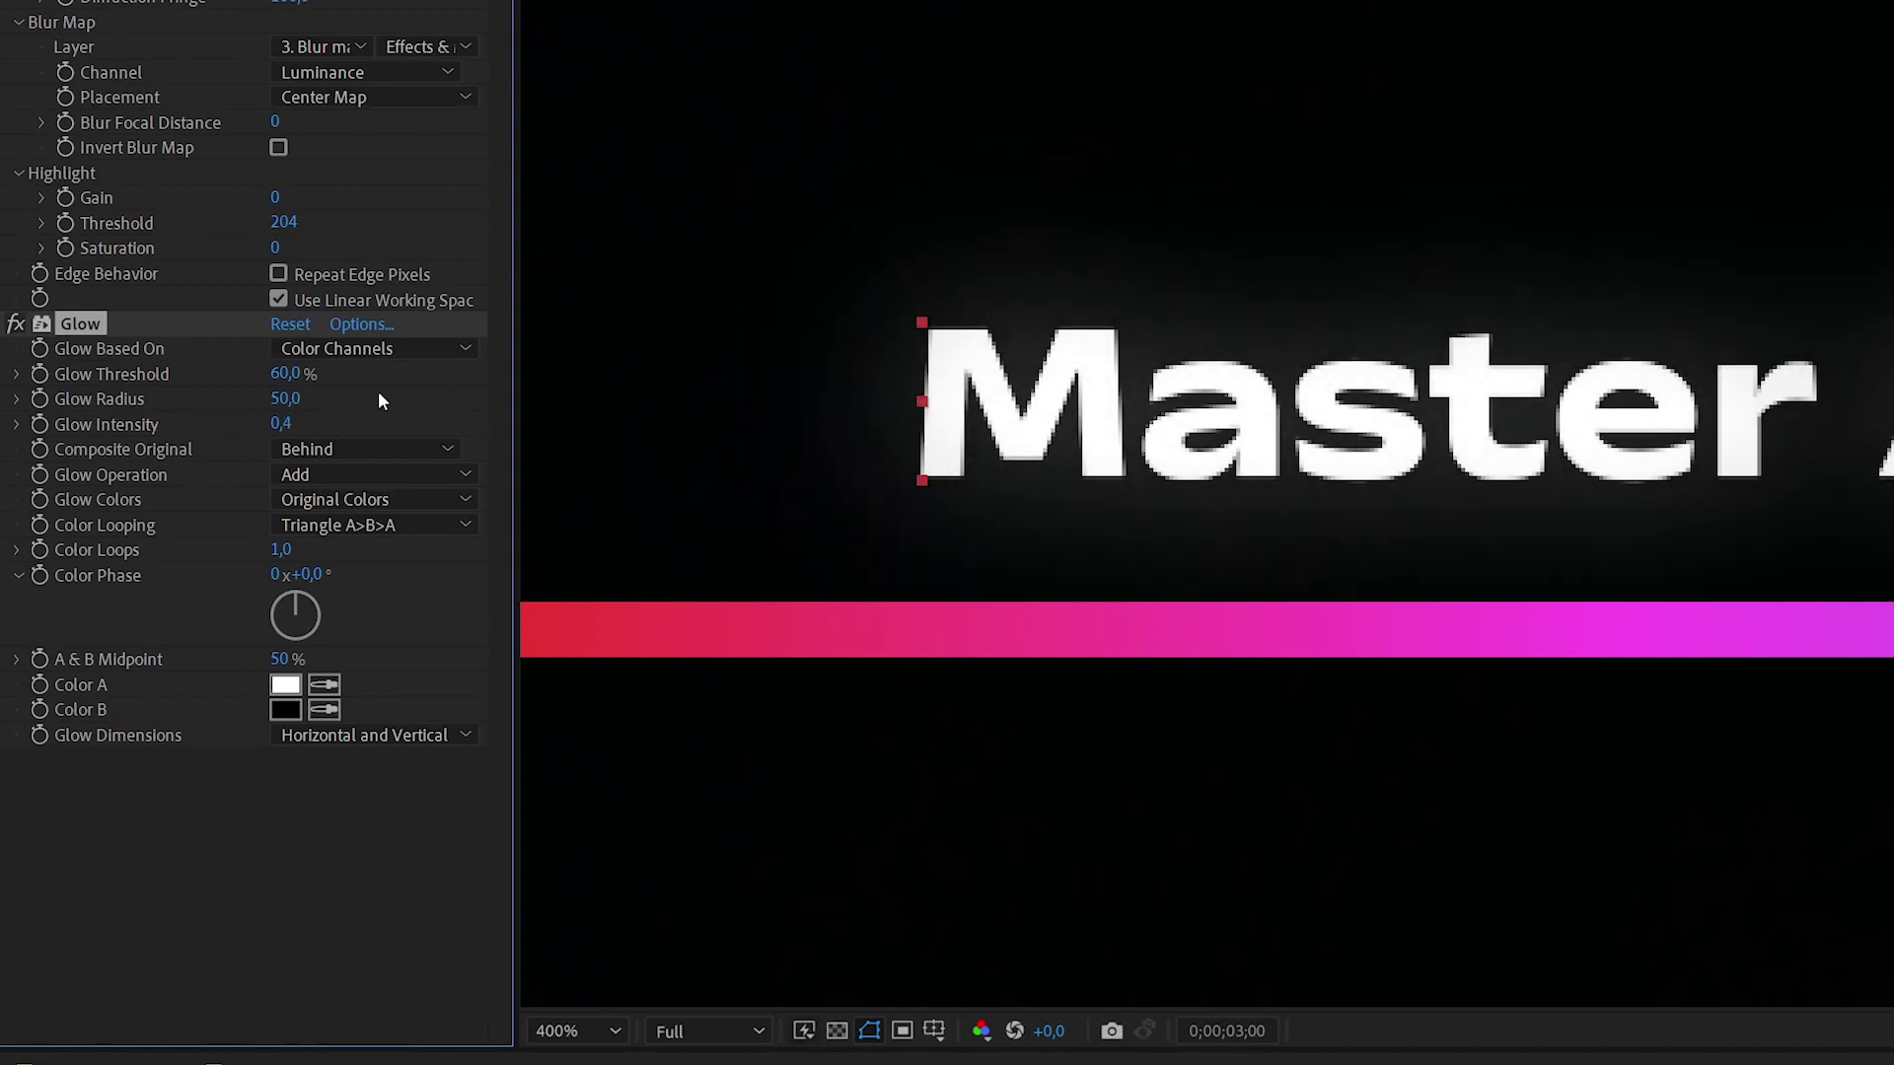
{"action": "left_click_drag", "start_coordinate": [300, 403], "coordinate": [280, 402]}
{"action": "left_click", "coordinate": [395, 454]}
{"action": "left_click", "coordinate": [404, 481]}
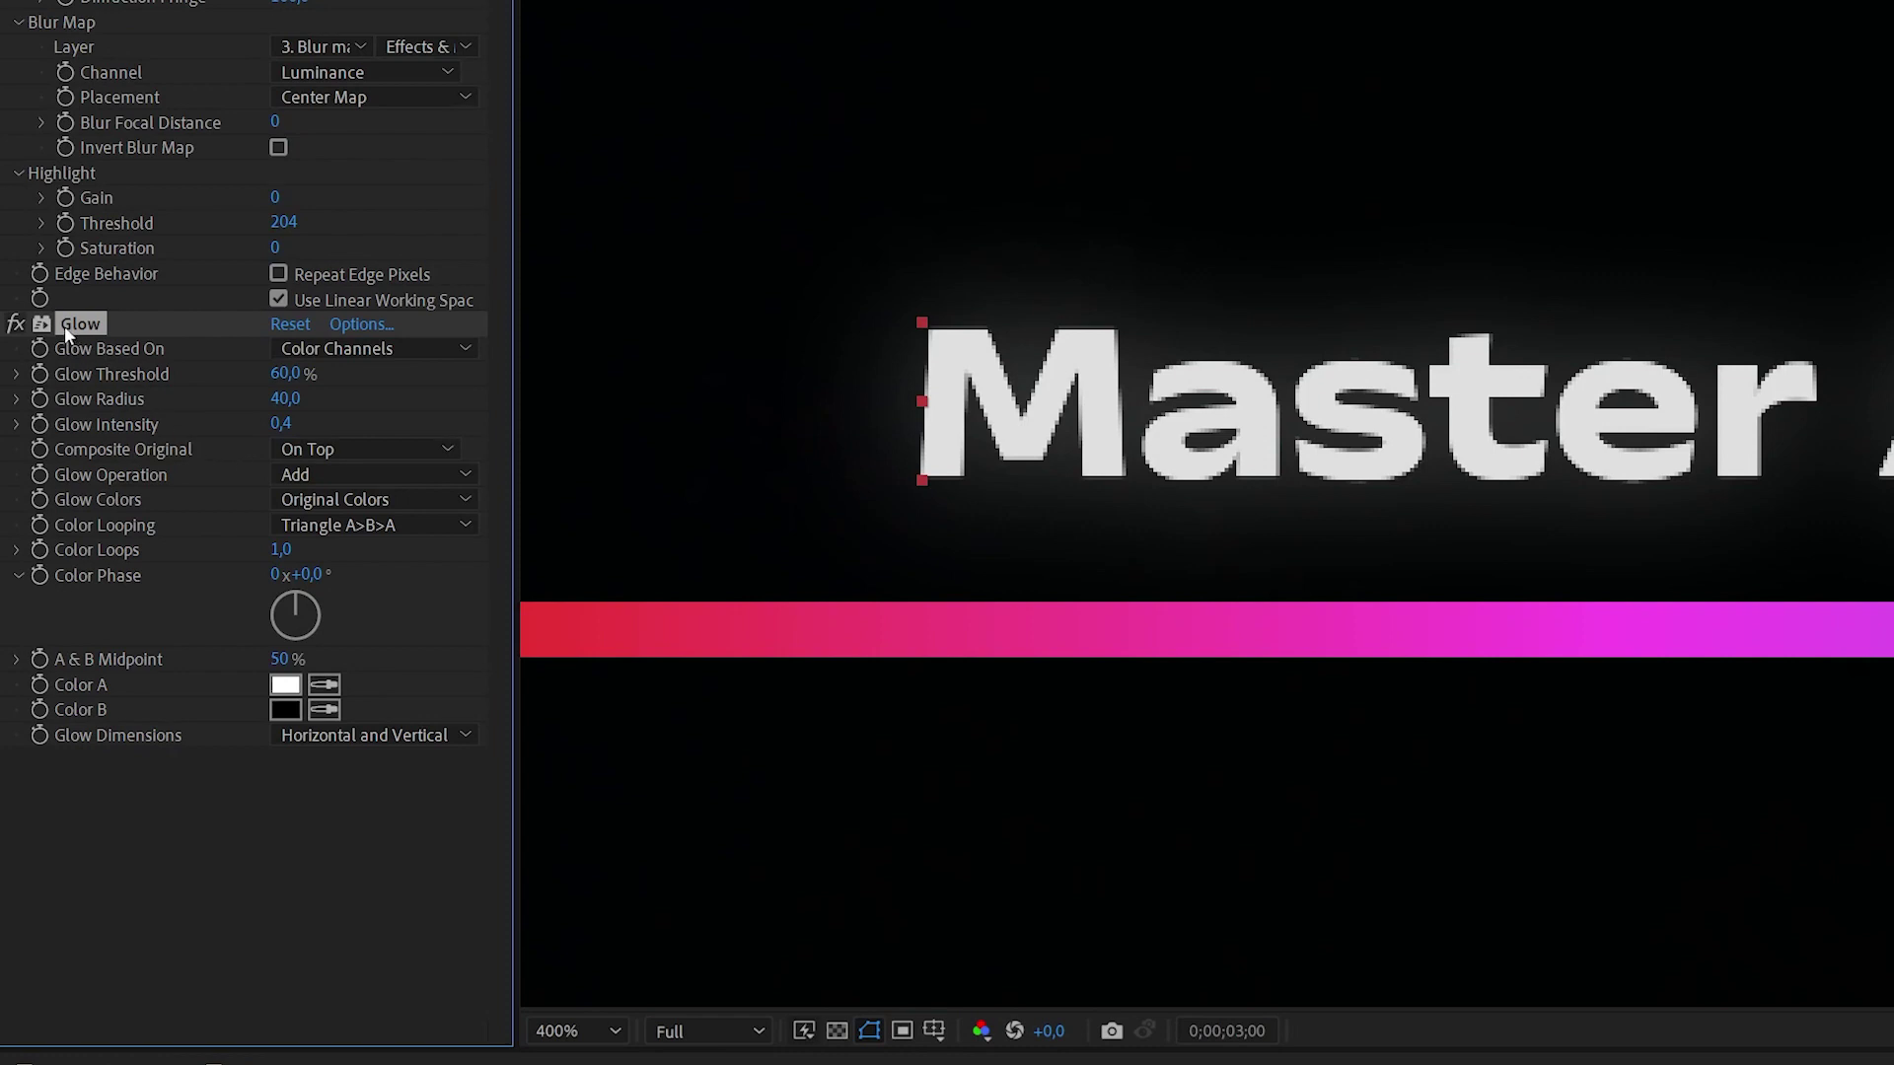
Duplicate the text layer's Glow effect and set the copy's Glow Radius to 10.
{"action": "key", "text": "ctrl+d"}
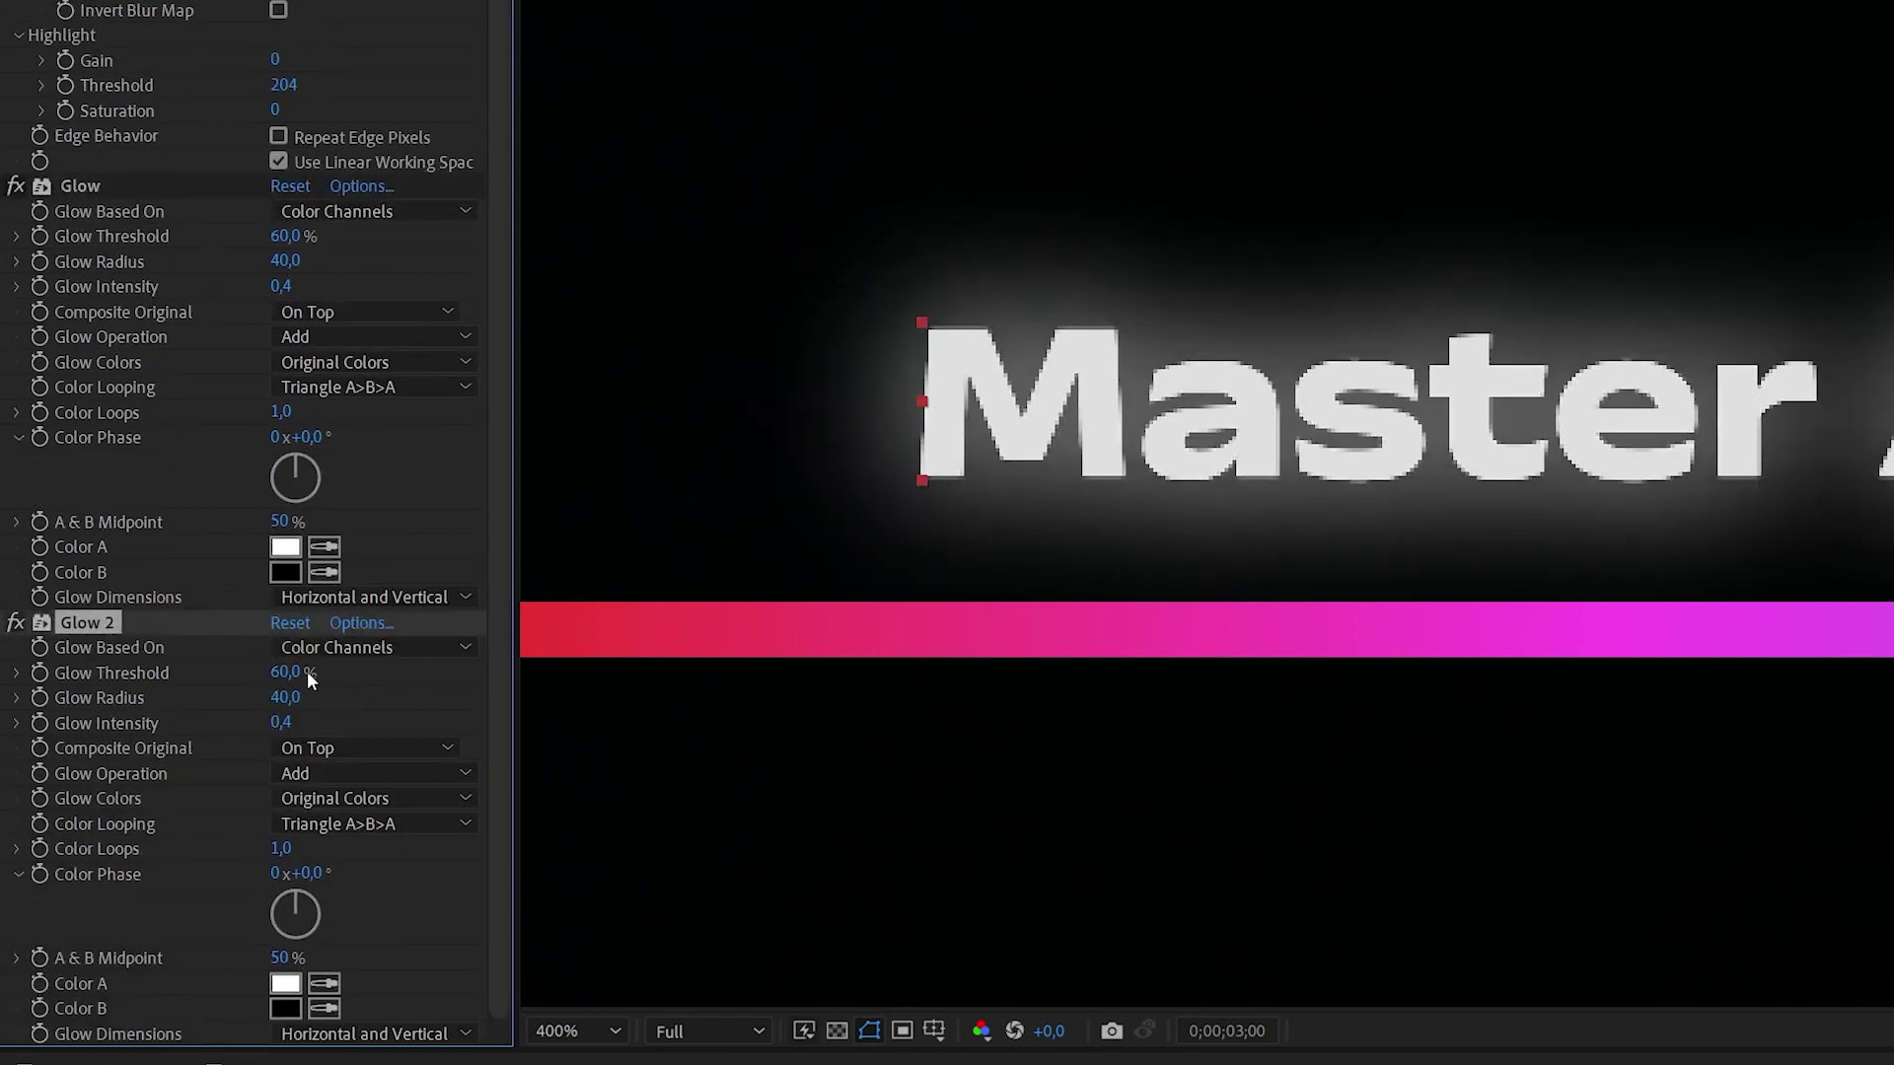
{"action": "left_click", "coordinate": [295, 696]}
{"action": "type", "text": "15"}
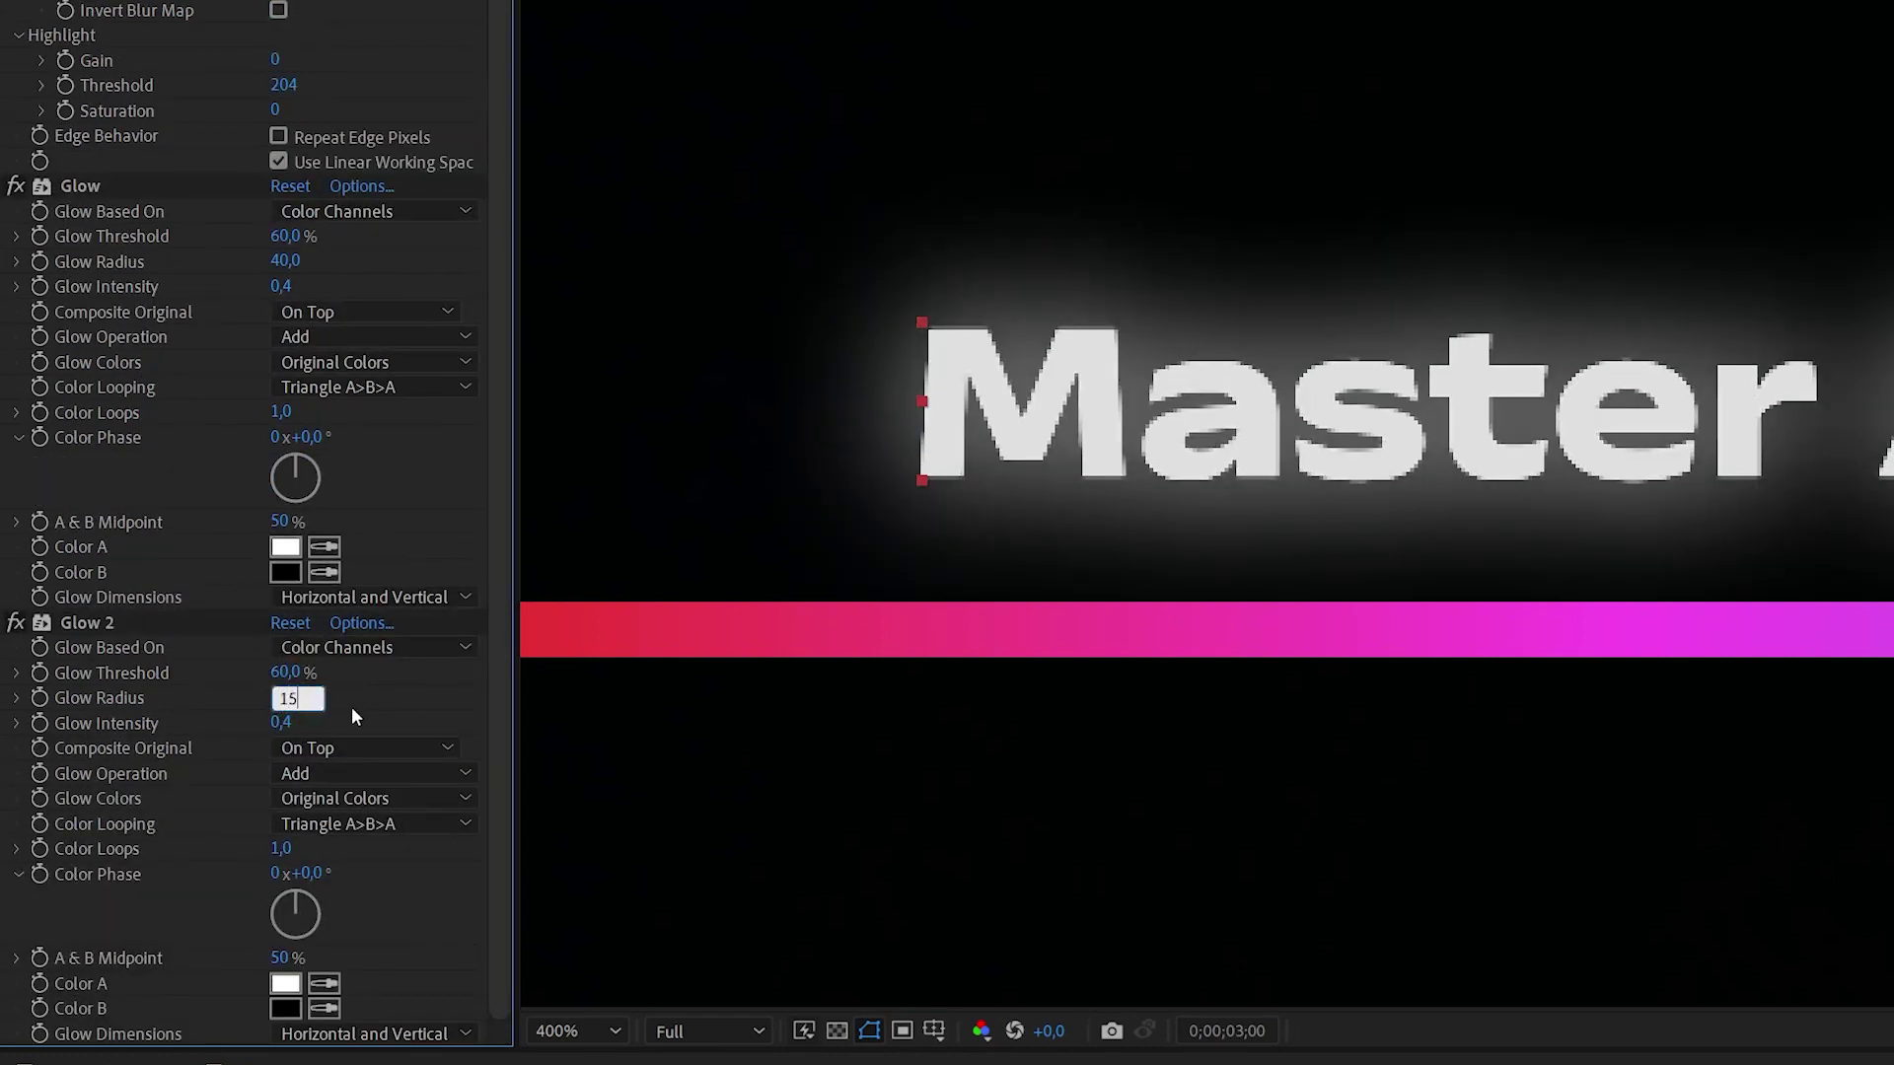
{"action": "key", "text": "Return"}
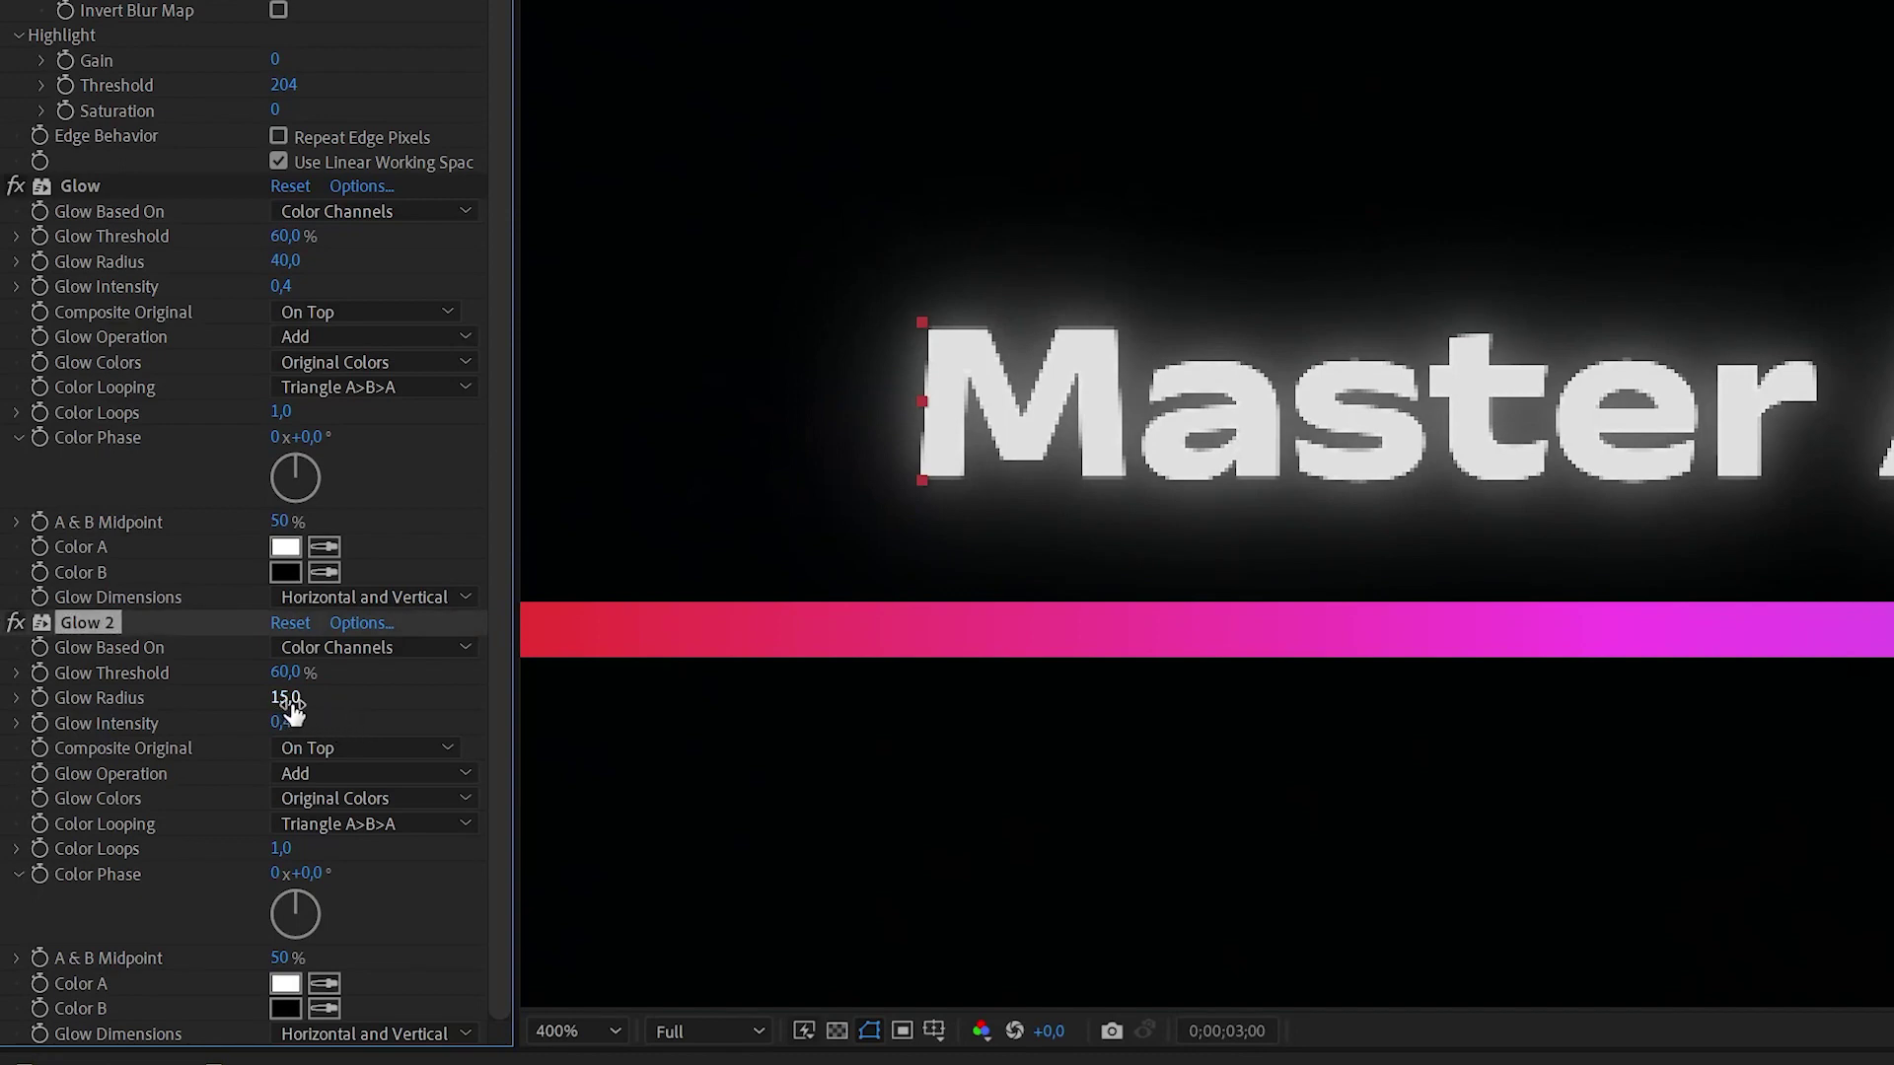
{"action": "left_click", "coordinate": [287, 697]}
{"action": "type", "text": "10"}
{"action": "key", "text": "Return"}
Set the Glow Intensity of Glow 2 to 0.5 and inspect the glowing text.
{"action": "left_click", "coordinate": [282, 723]}
{"action": "type", "text": "0,39"}
{"action": "left_click", "coordinate": [318, 723]}
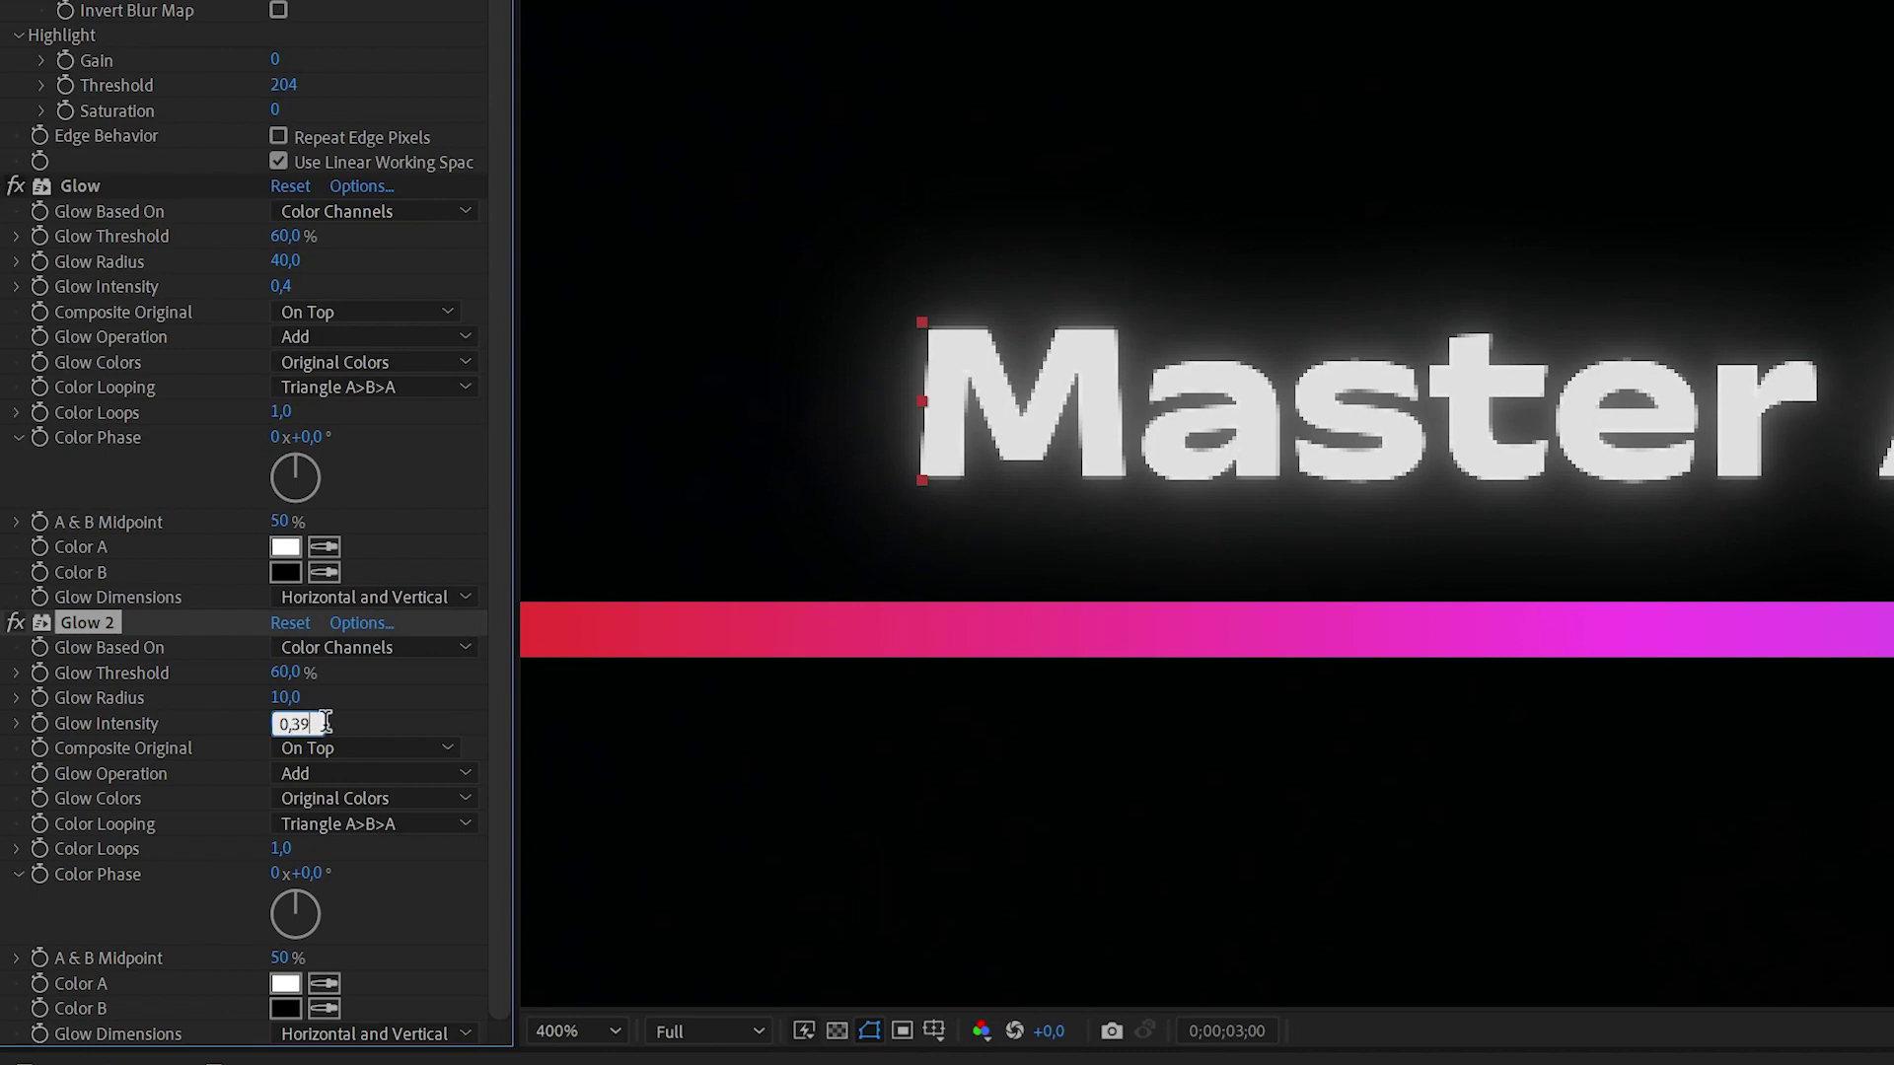
{"action": "key", "text": "BackSpace"}
{"action": "key", "text": "BackSpace"}
{"action": "type", "text": "5"}
{"action": "key", "text": "Return"}
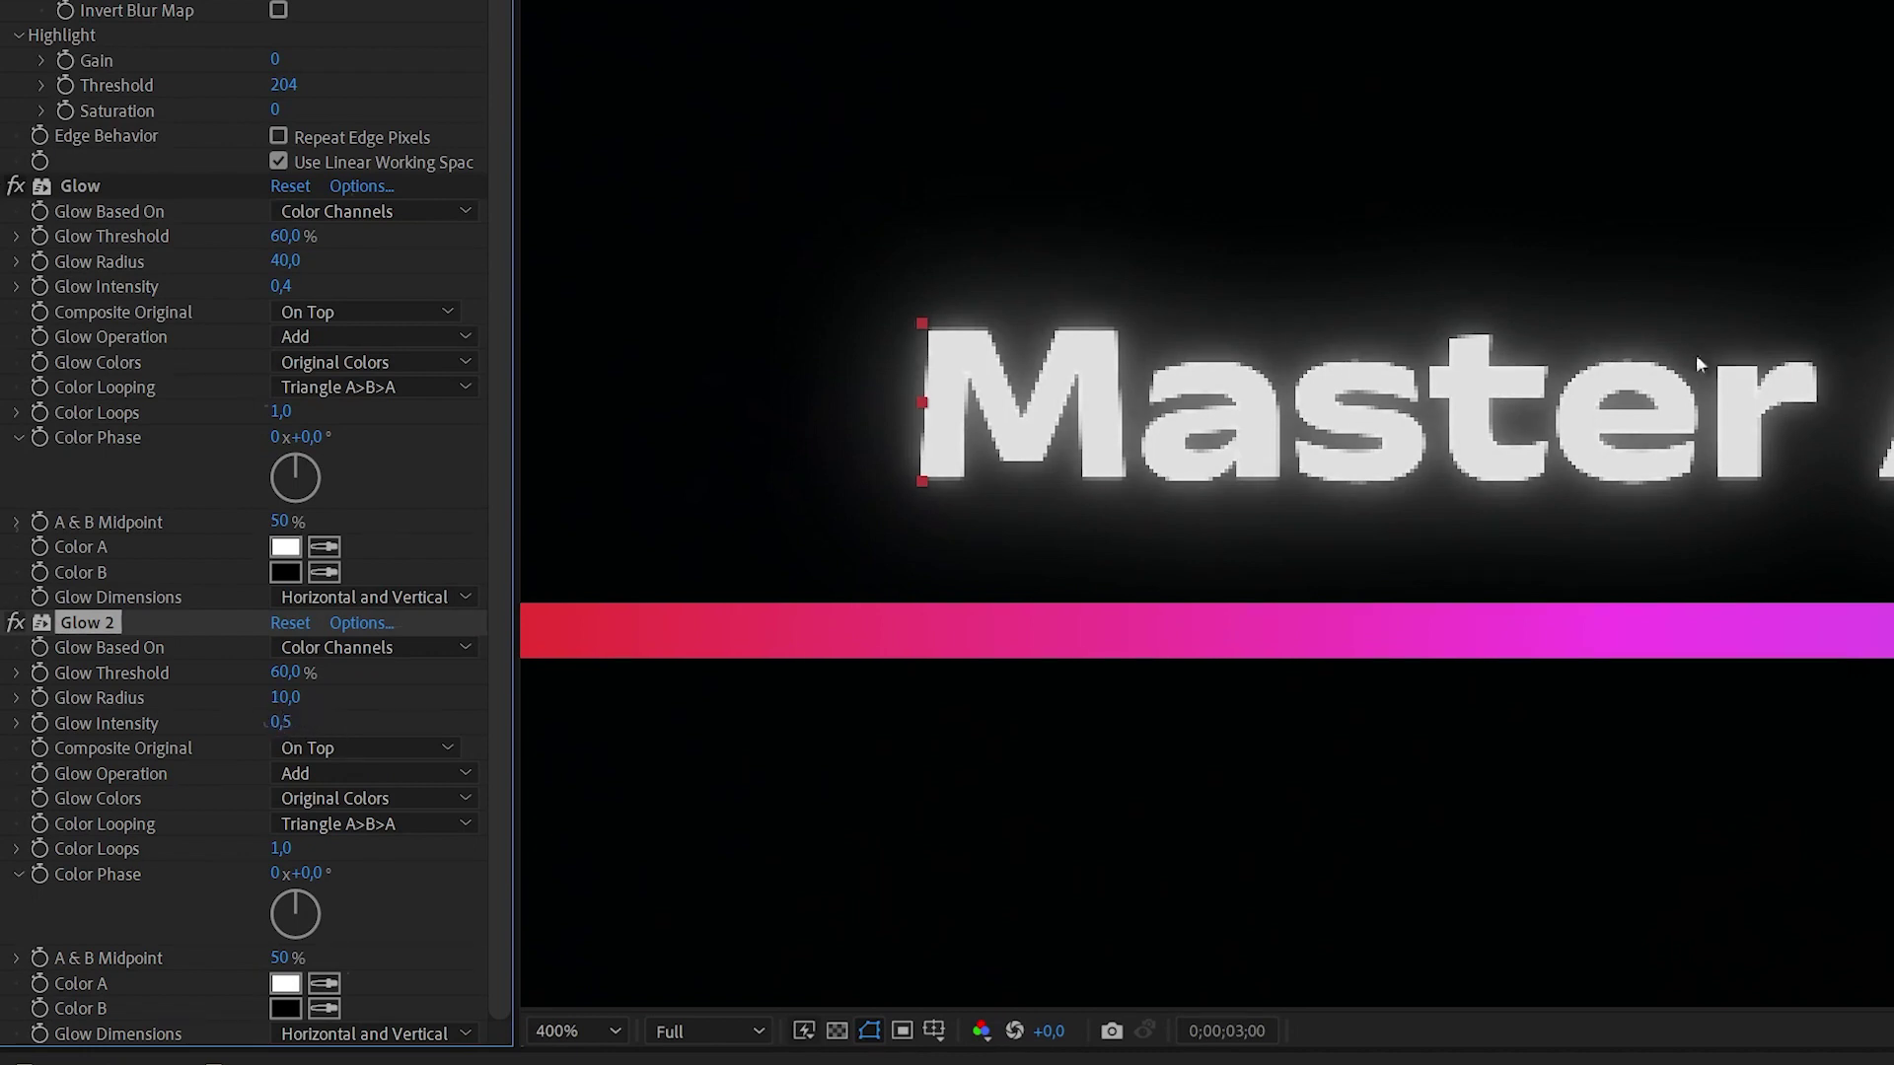
{"action": "scroll", "coordinate": [1034, 408], "scroll_direction": "up", "scroll_amount": 1}
{"action": "scroll", "coordinate": [1063, 456], "scroll_direction": "down", "scroll_amount": 1}
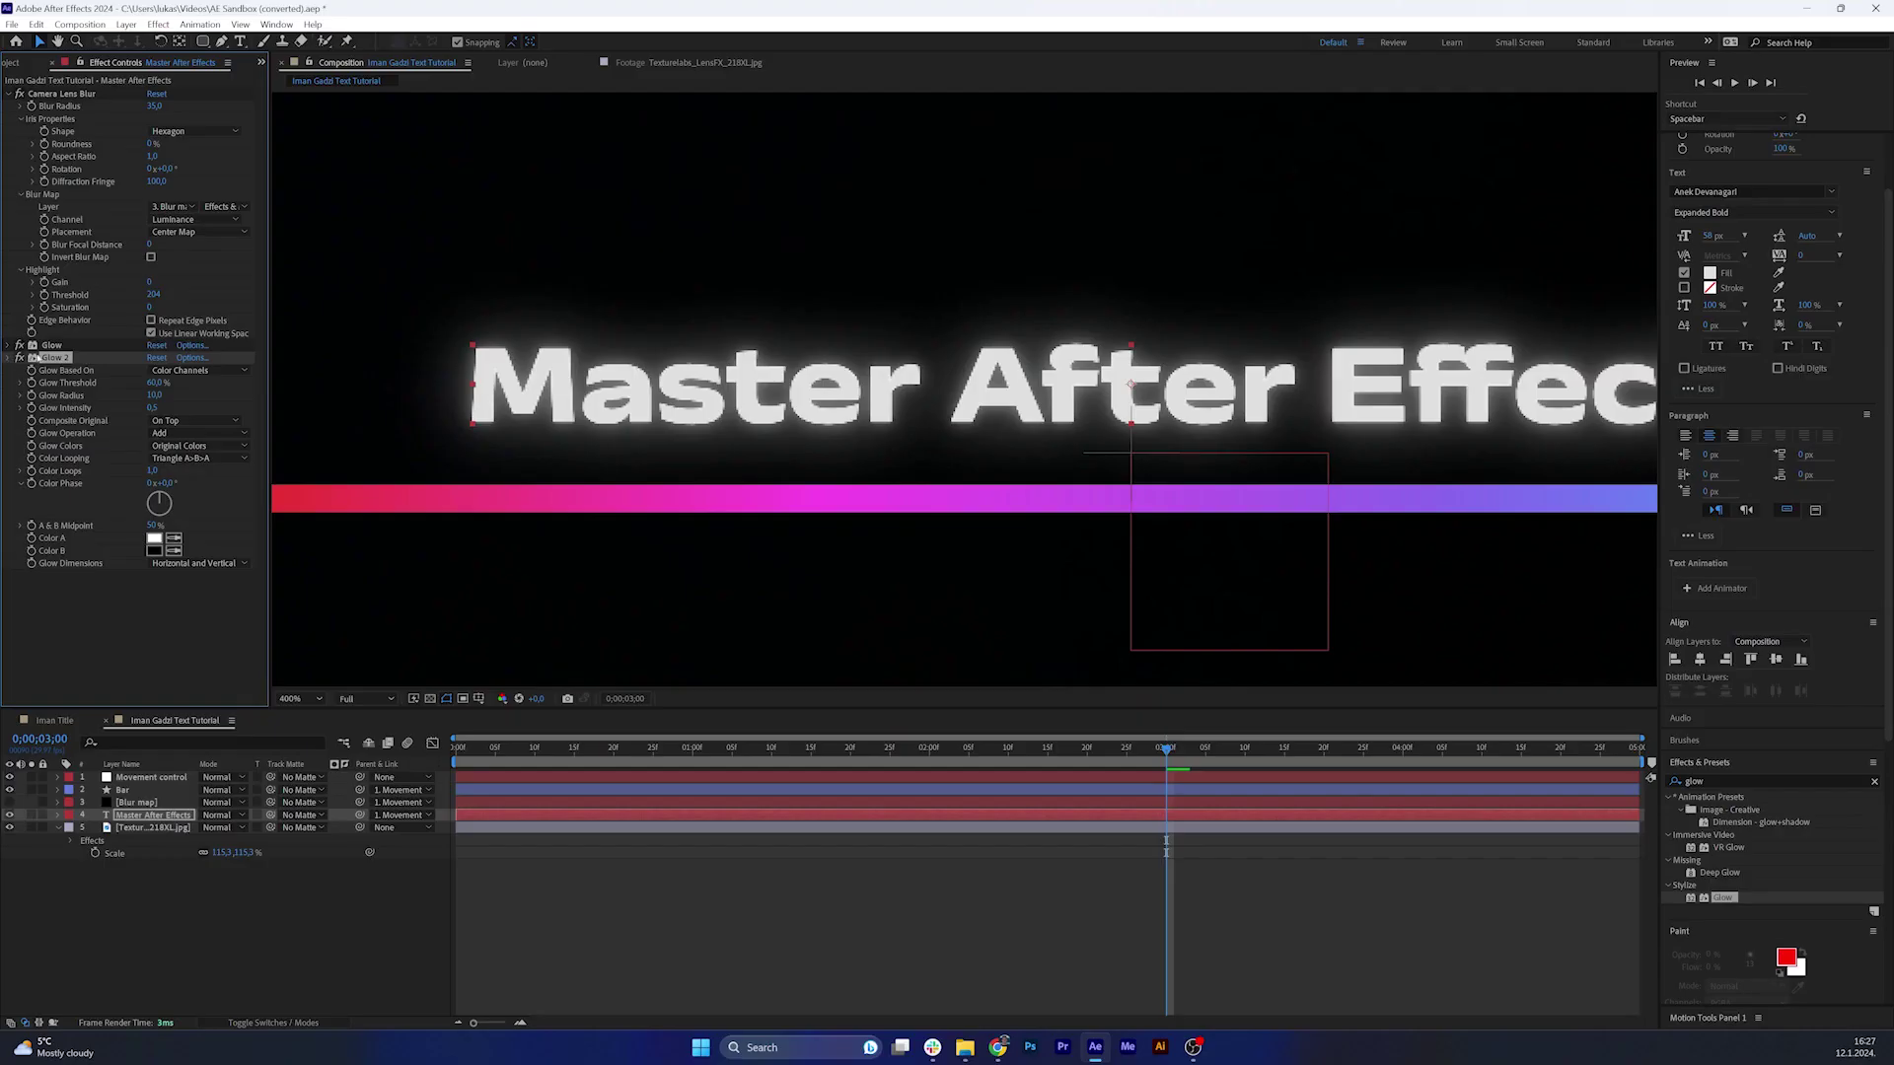
Copy both Glow effects from the text layer to the Bar layer and play the animation.
{"action": "left_click", "coordinate": [8, 358]}
{"action": "left_click", "coordinate": [55, 346], "text": "shift"}
{"action": "left_click", "coordinate": [124, 790]}
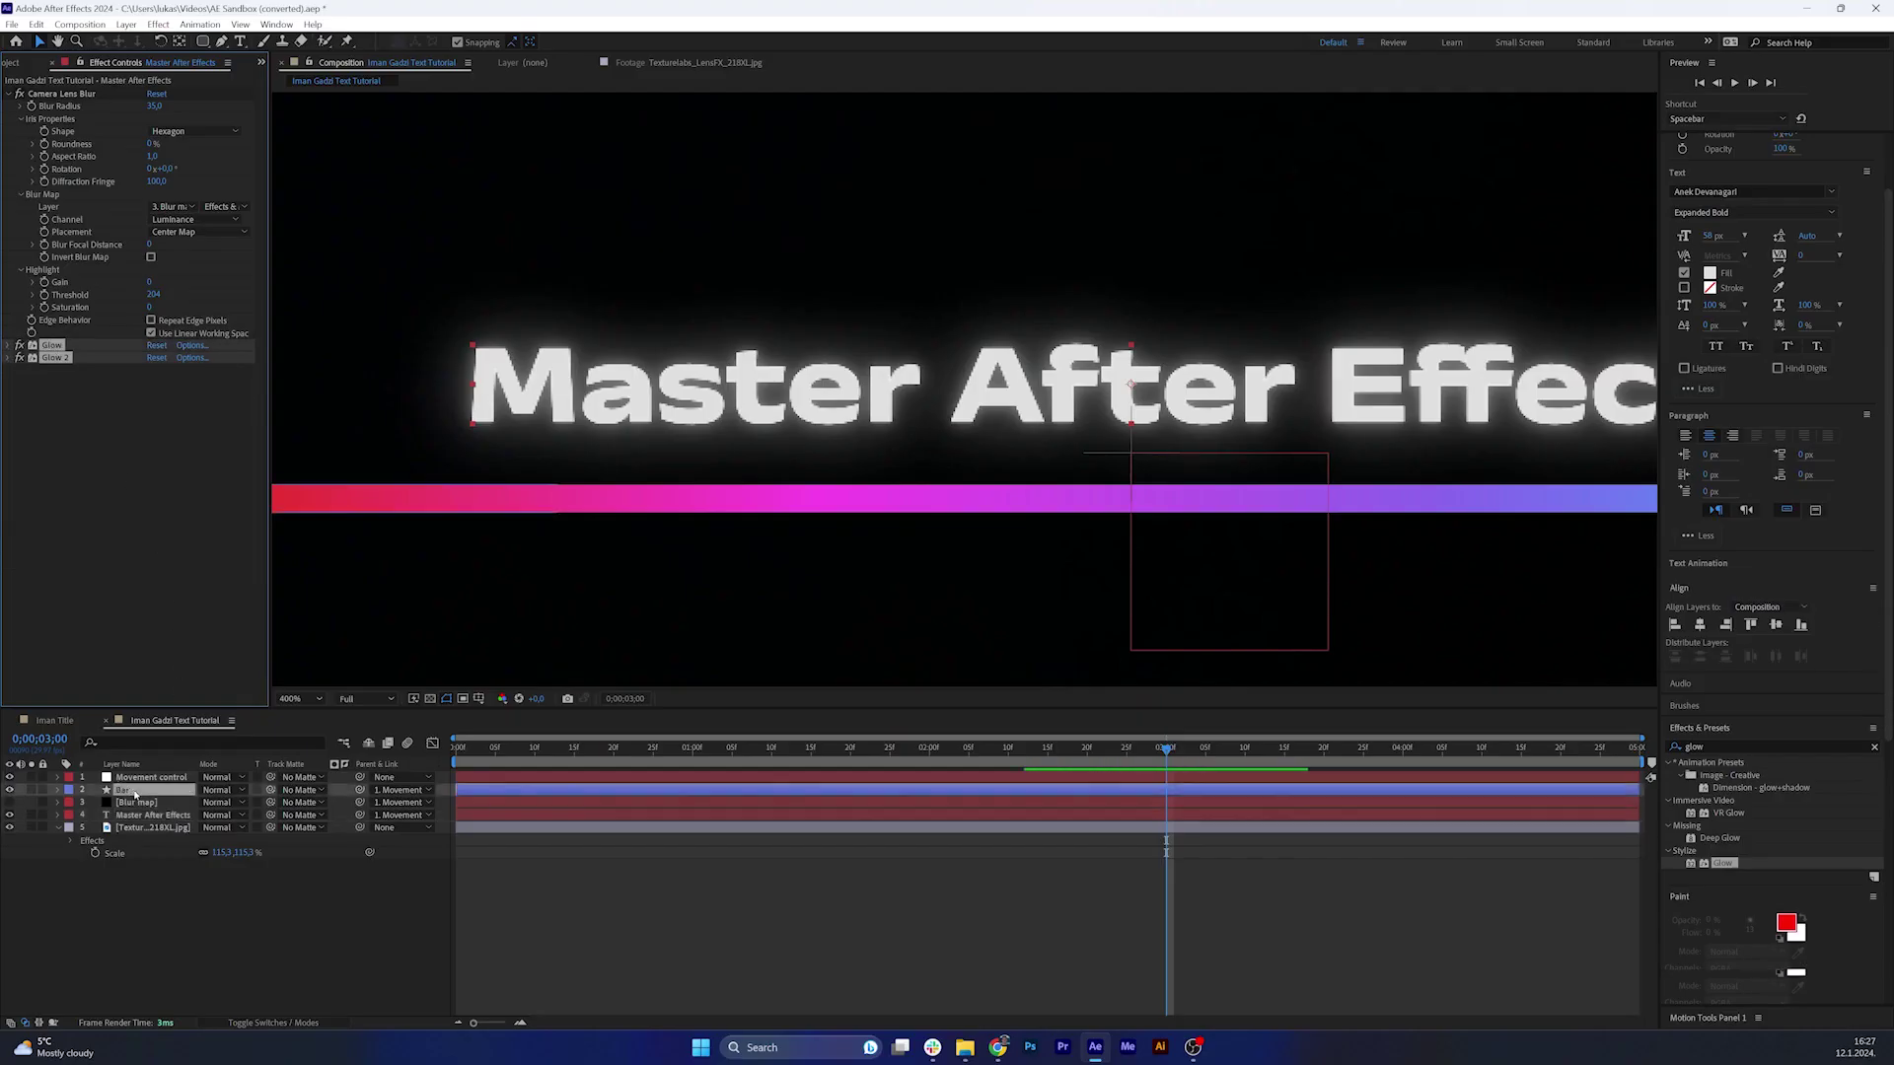
{"action": "key", "text": "comma"}
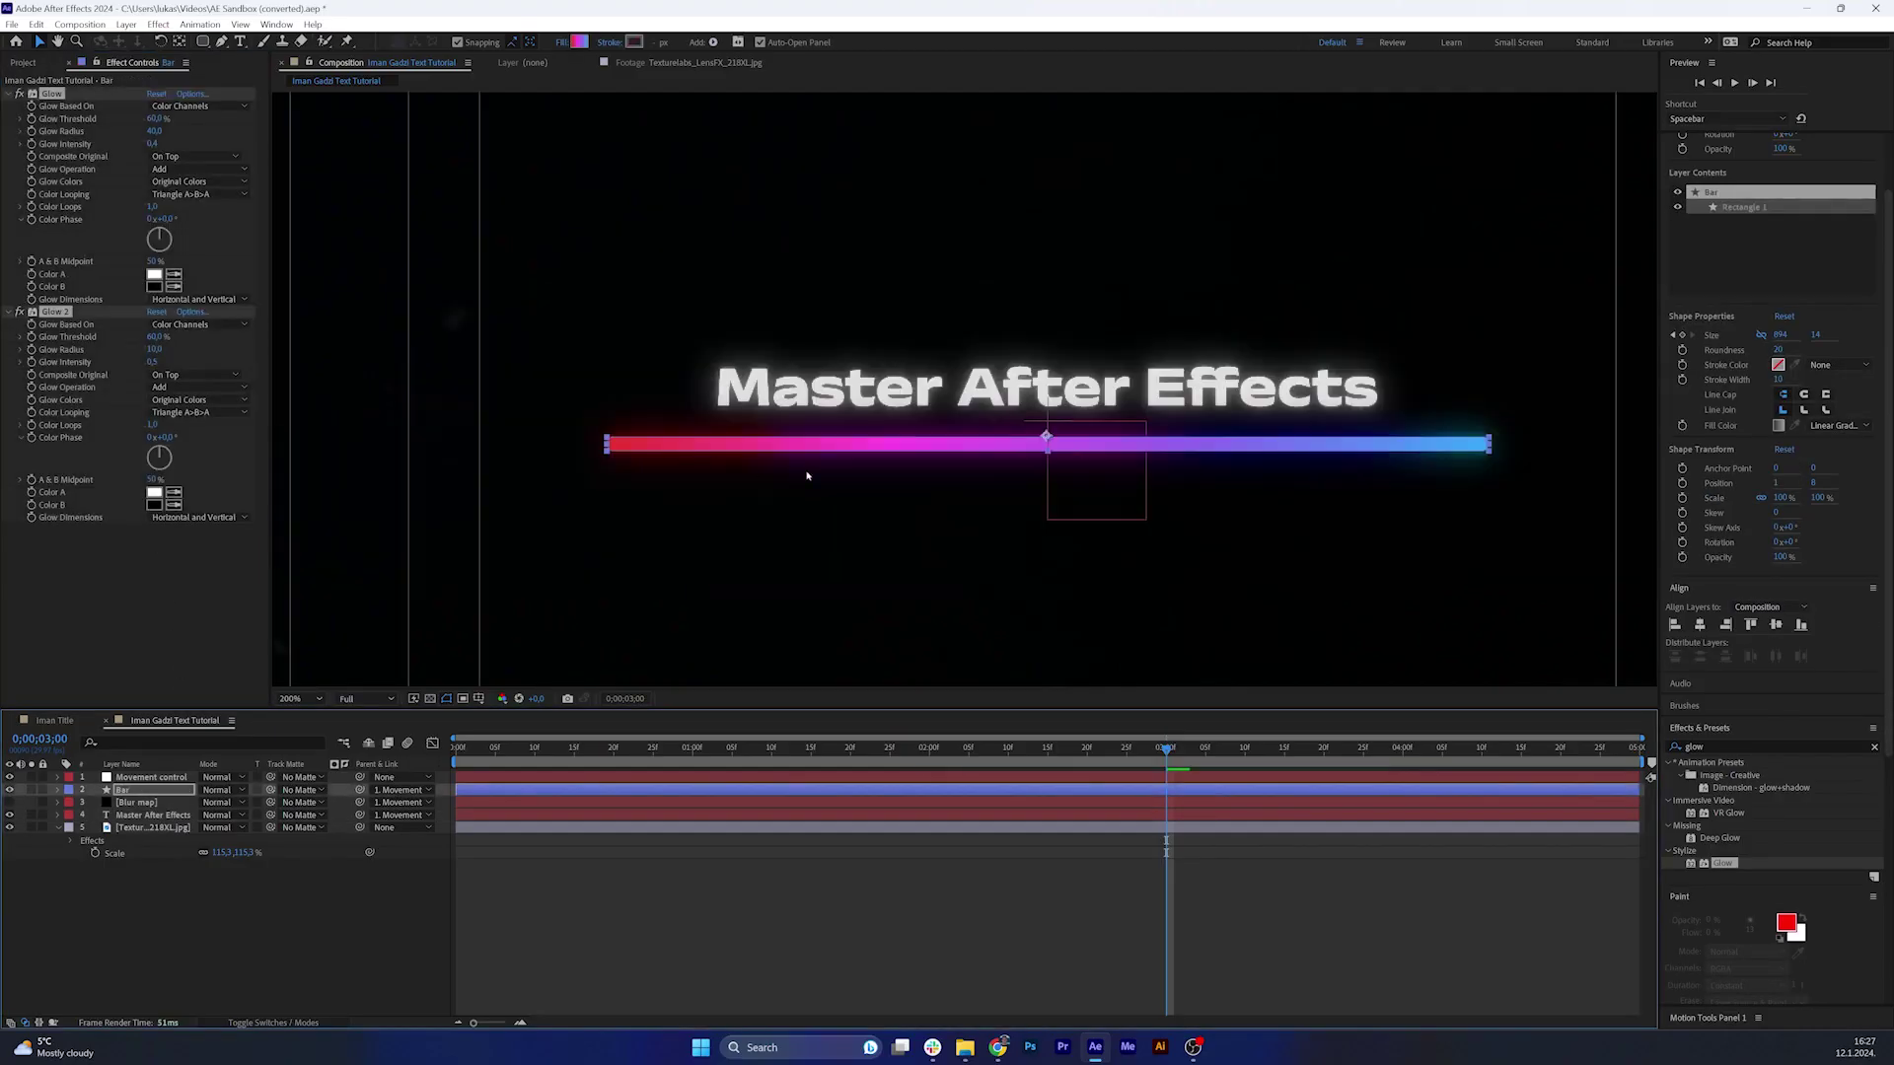
{"action": "key", "text": "period"}
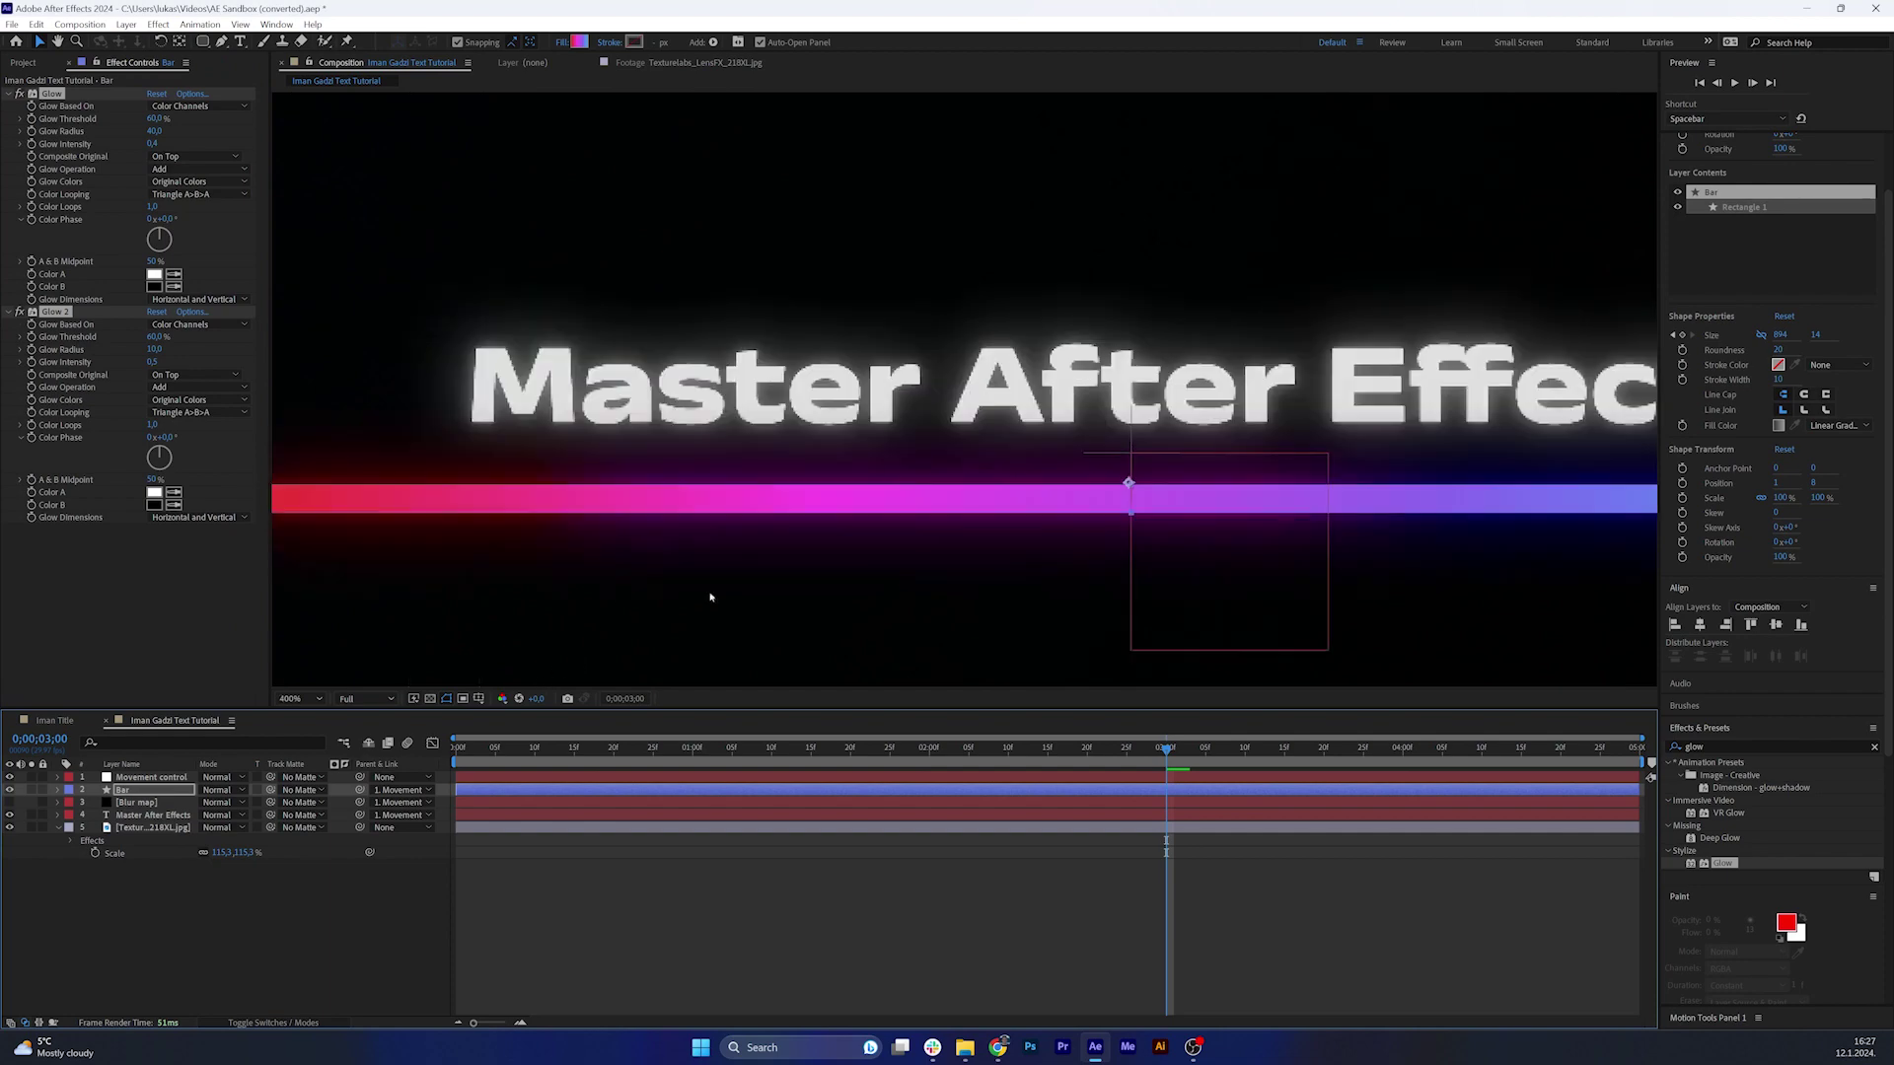
{"action": "key", "text": "comma"}
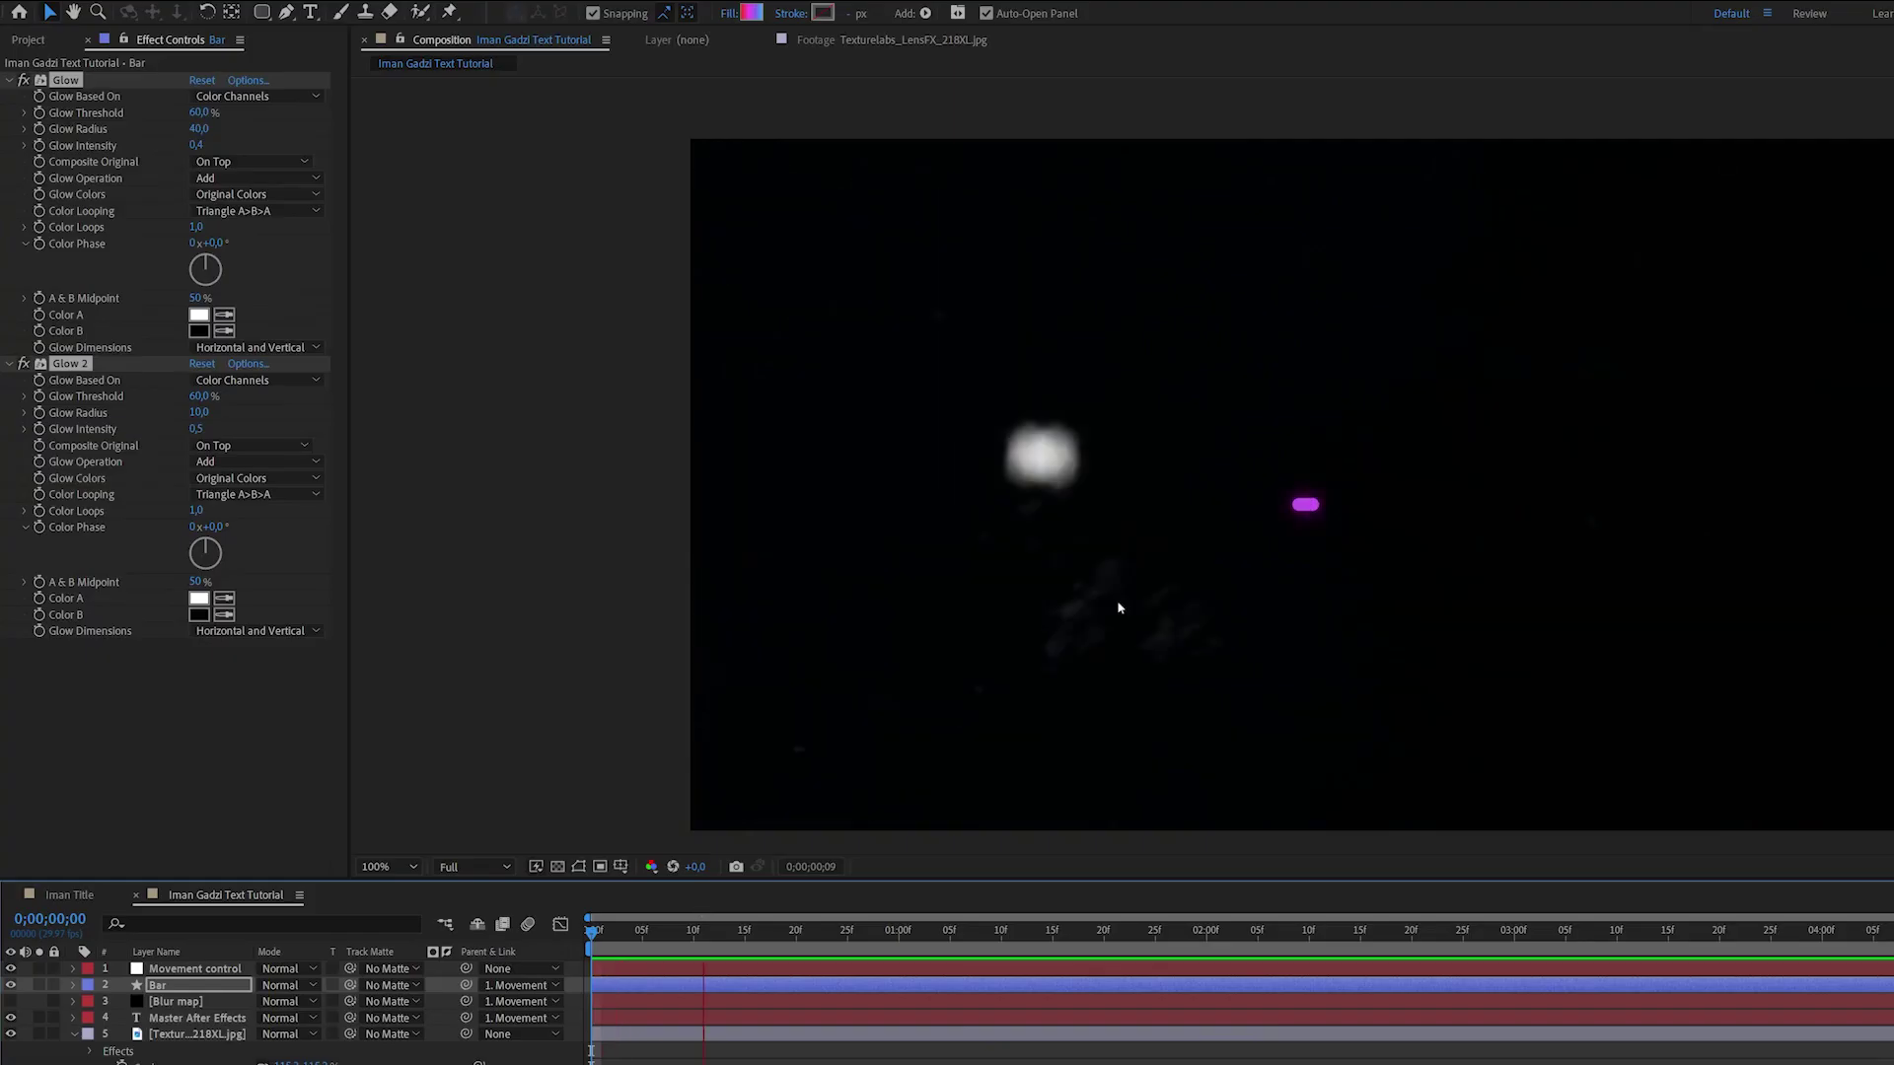
{"action": "key", "text": "space"}
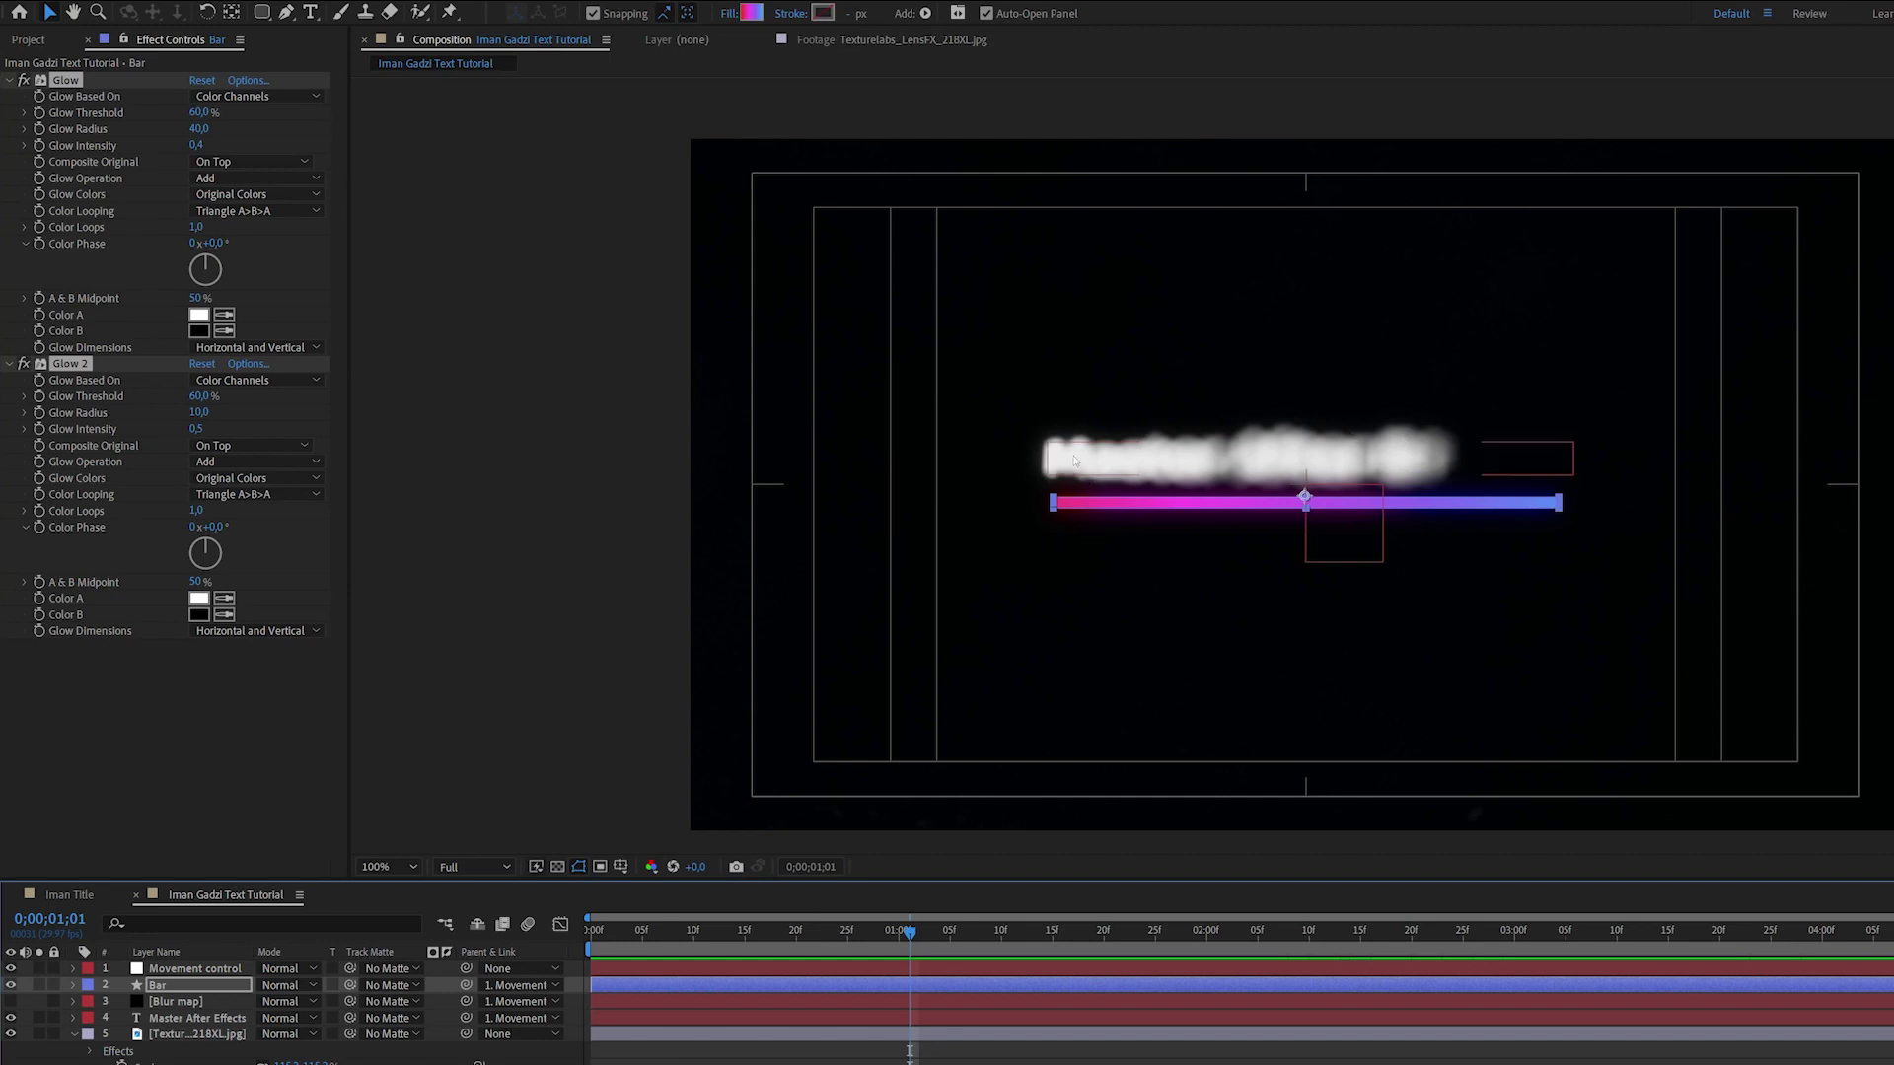
Set the text layer's Camera Lens Blur radius to 20 and scrub the timeline to check the reveal.
{"action": "left_click", "coordinate": [192, 1018]}
{"action": "left_click", "coordinate": [200, 95]}
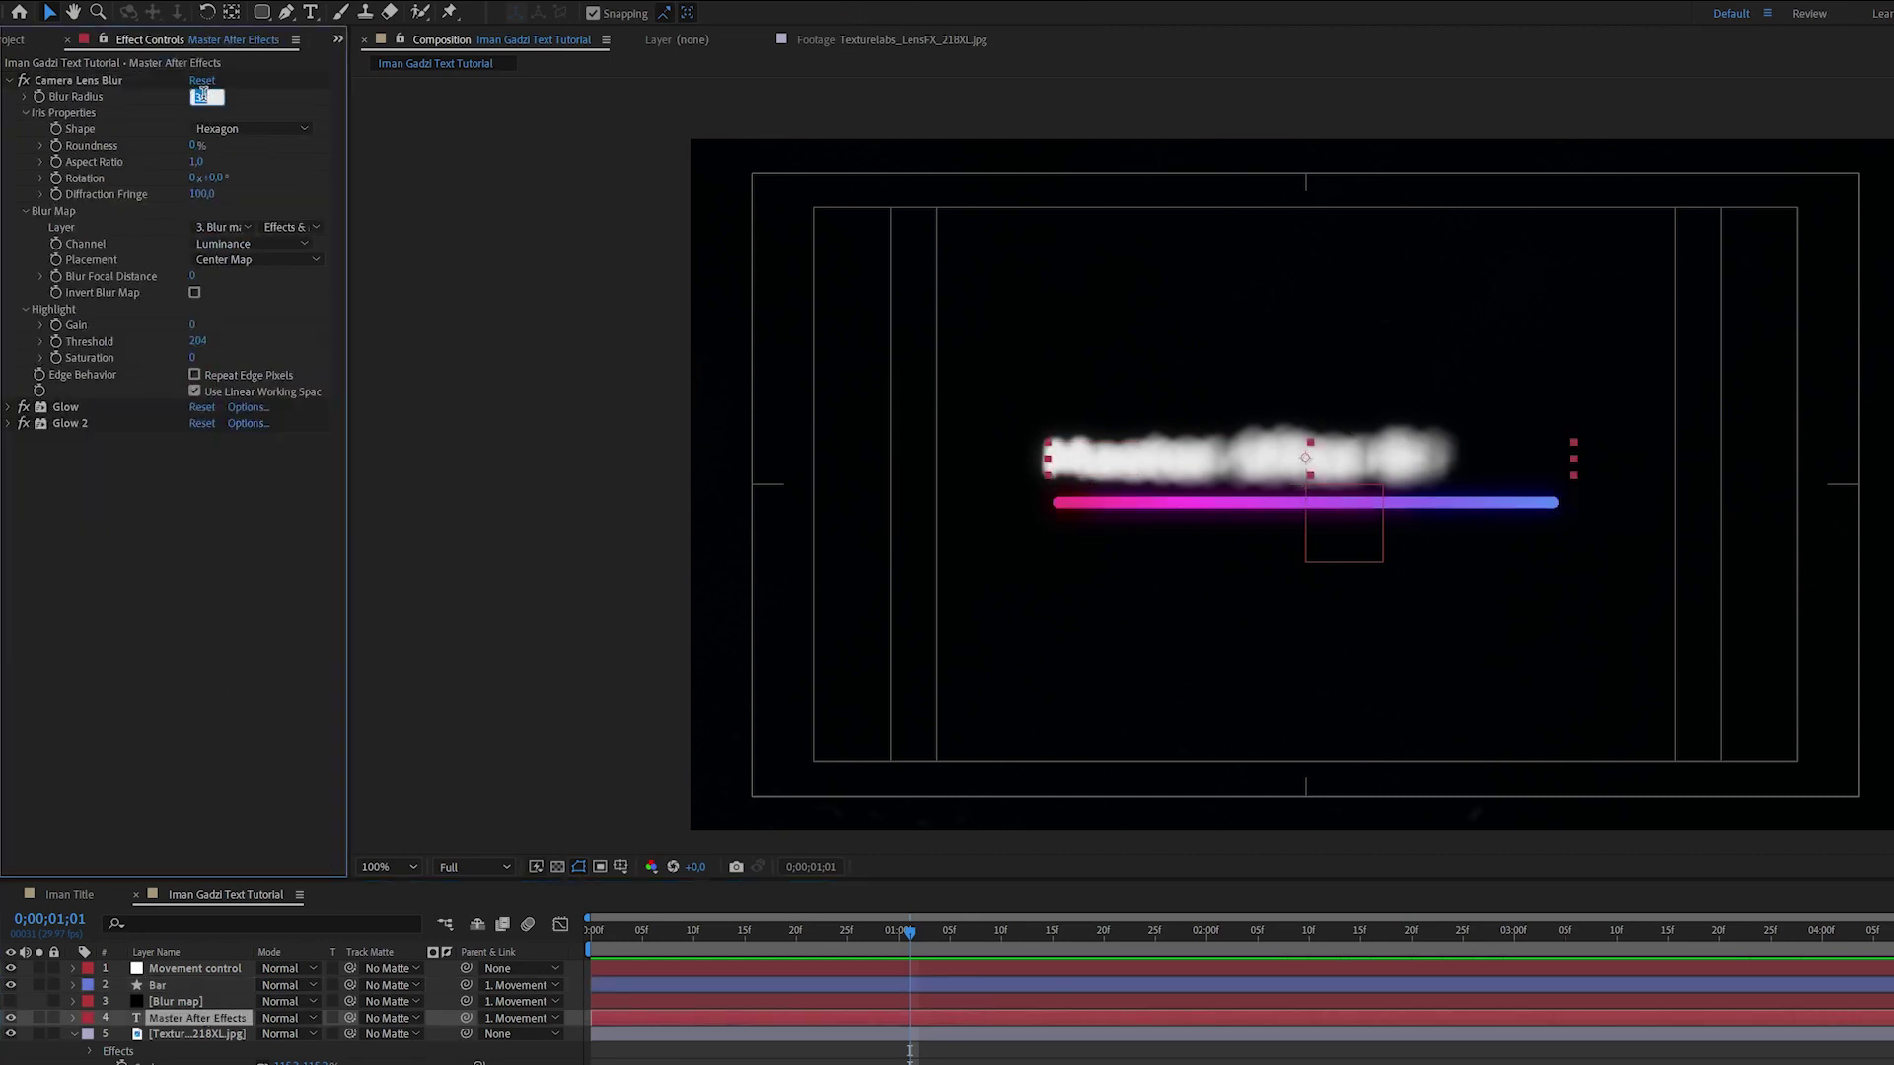
{"action": "type", "text": "20"}
{"action": "key", "text": "Return"}
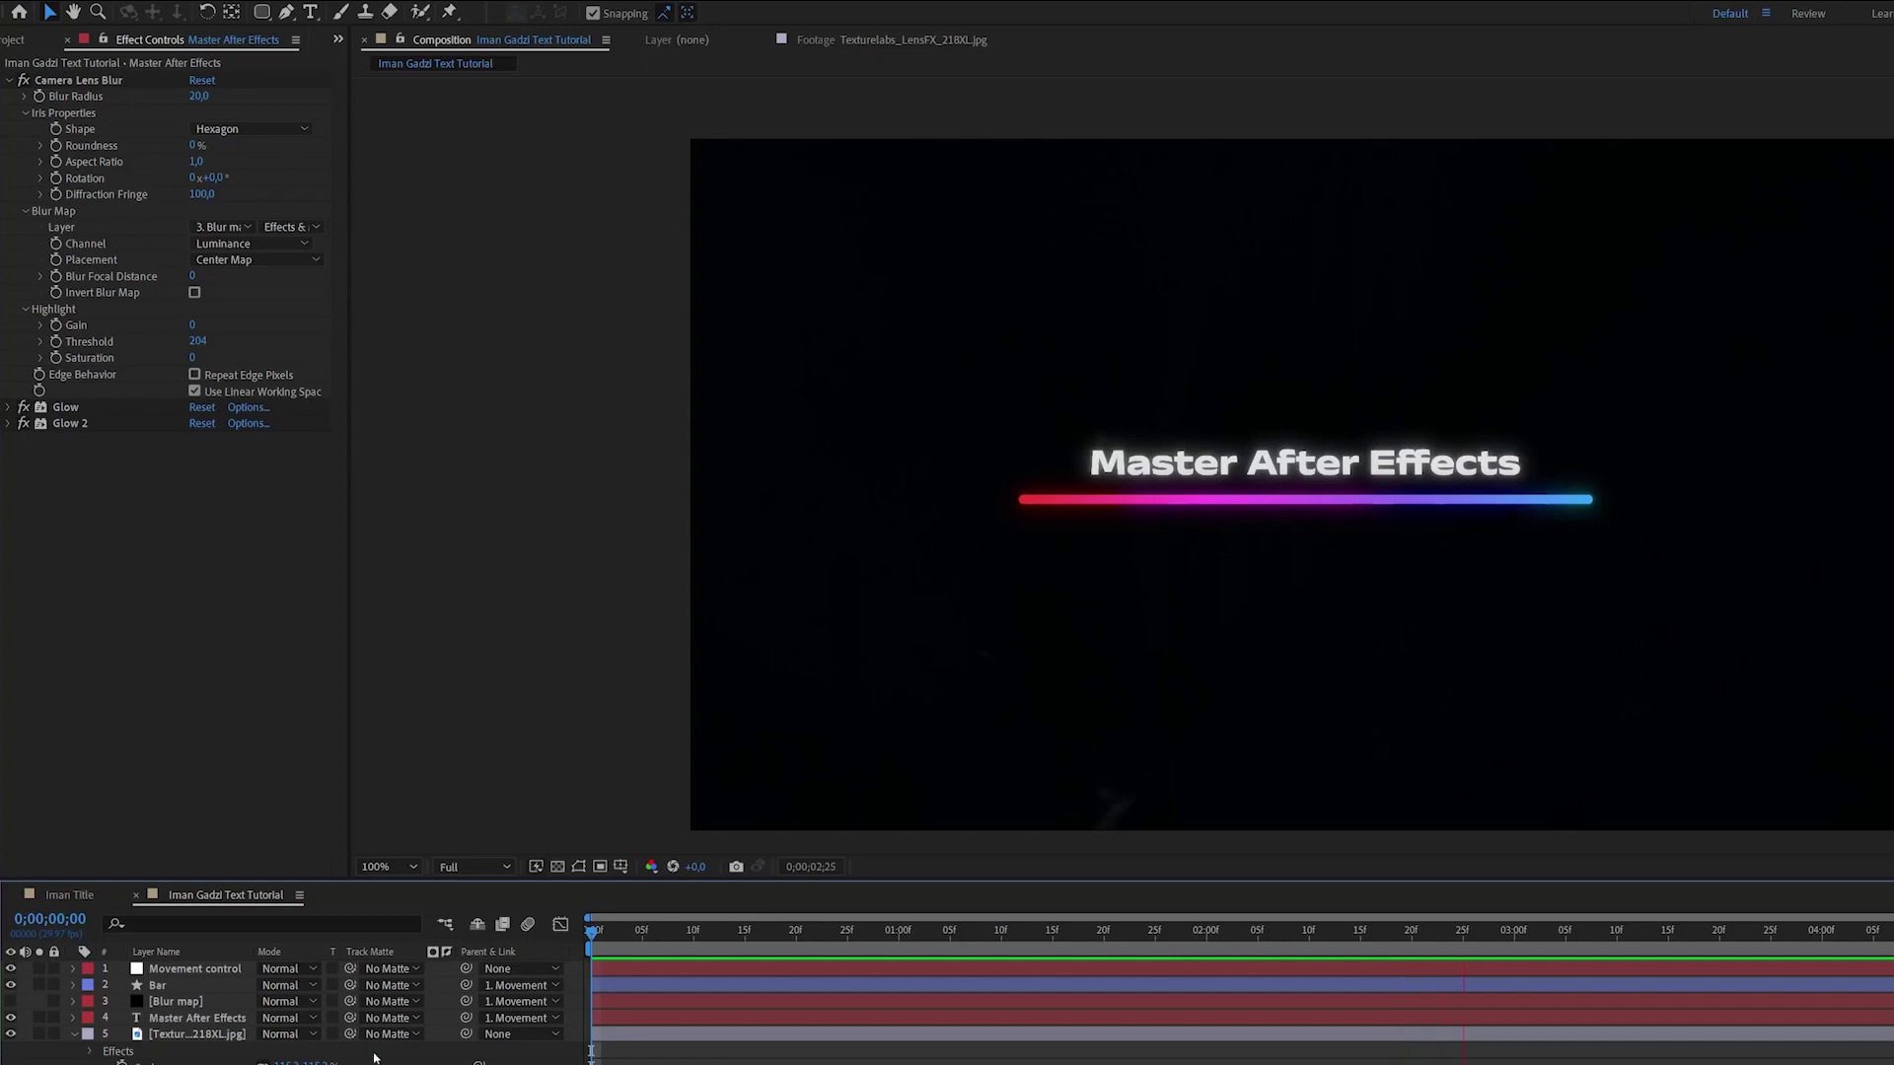
{"action": "left_click", "coordinate": [197, 1018]}
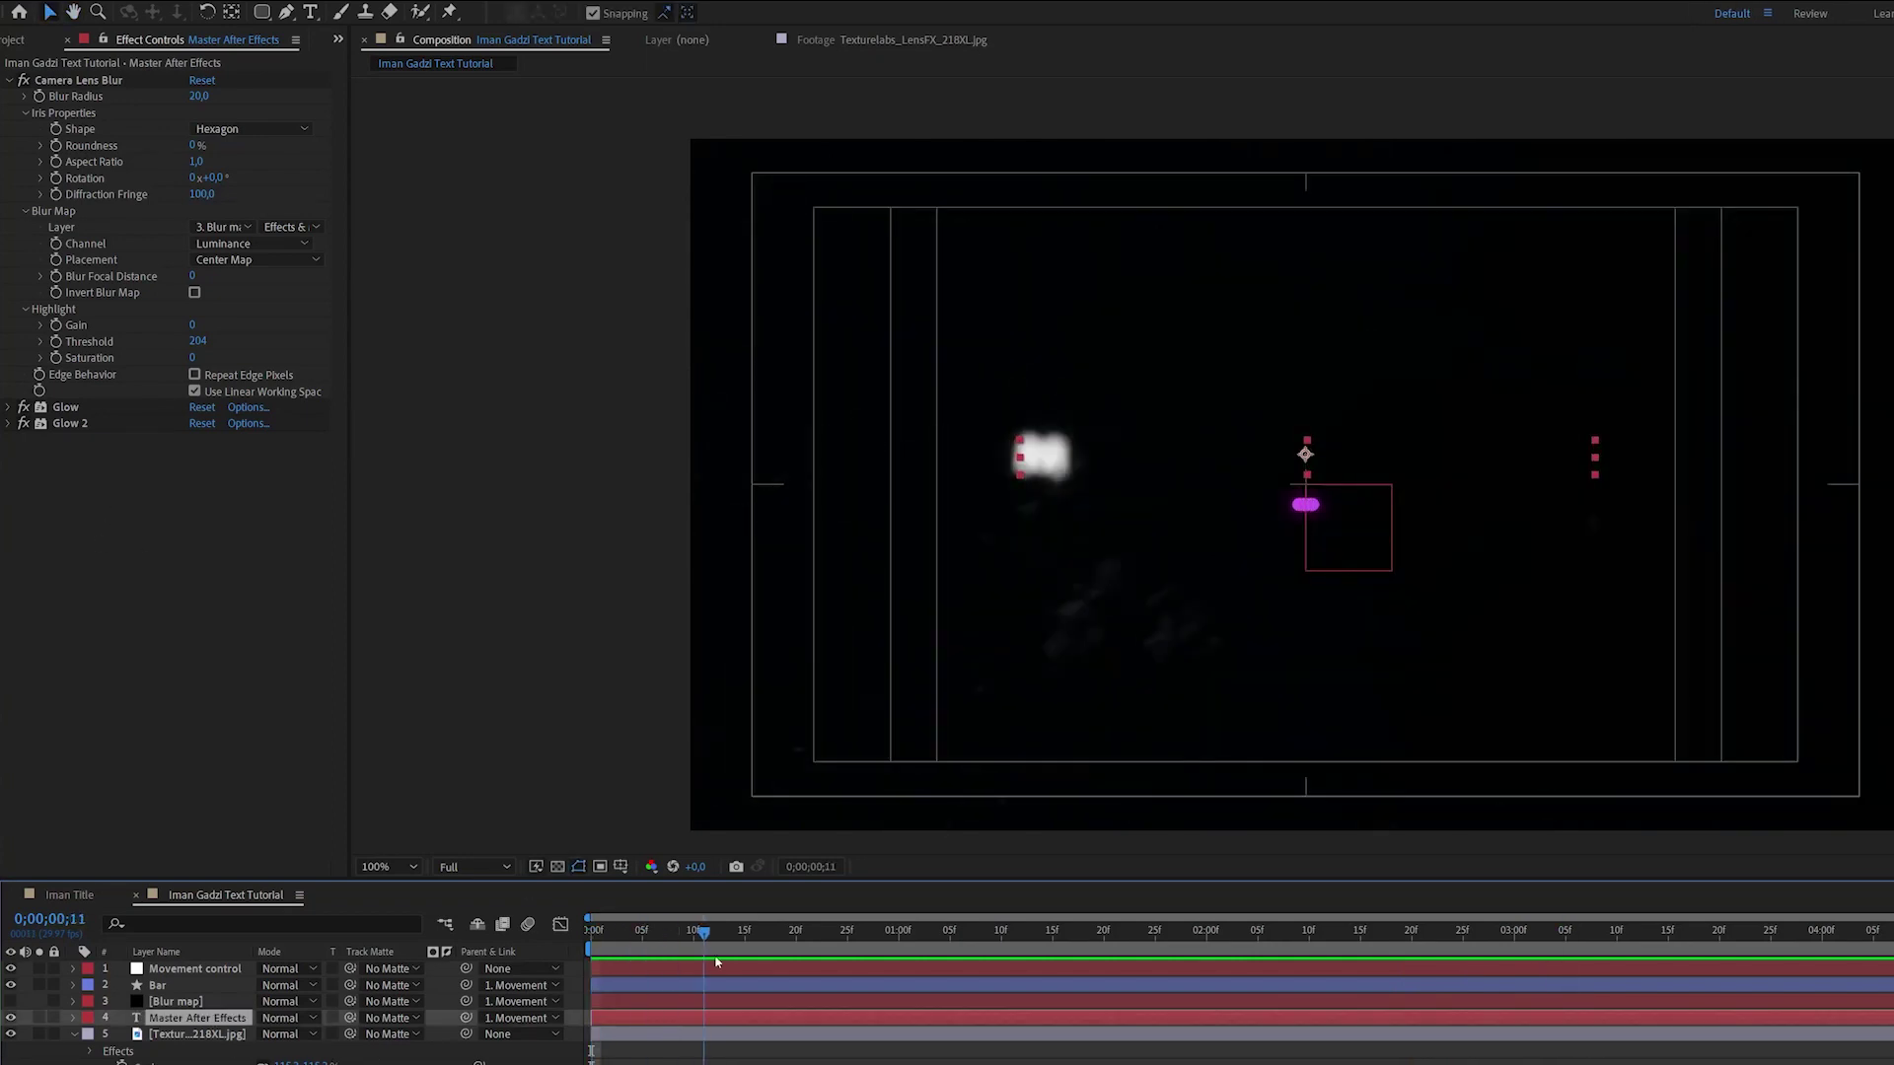
{"action": "left_click_drag", "start_coordinate": [1118, 1006], "coordinate": [834, 1033]}
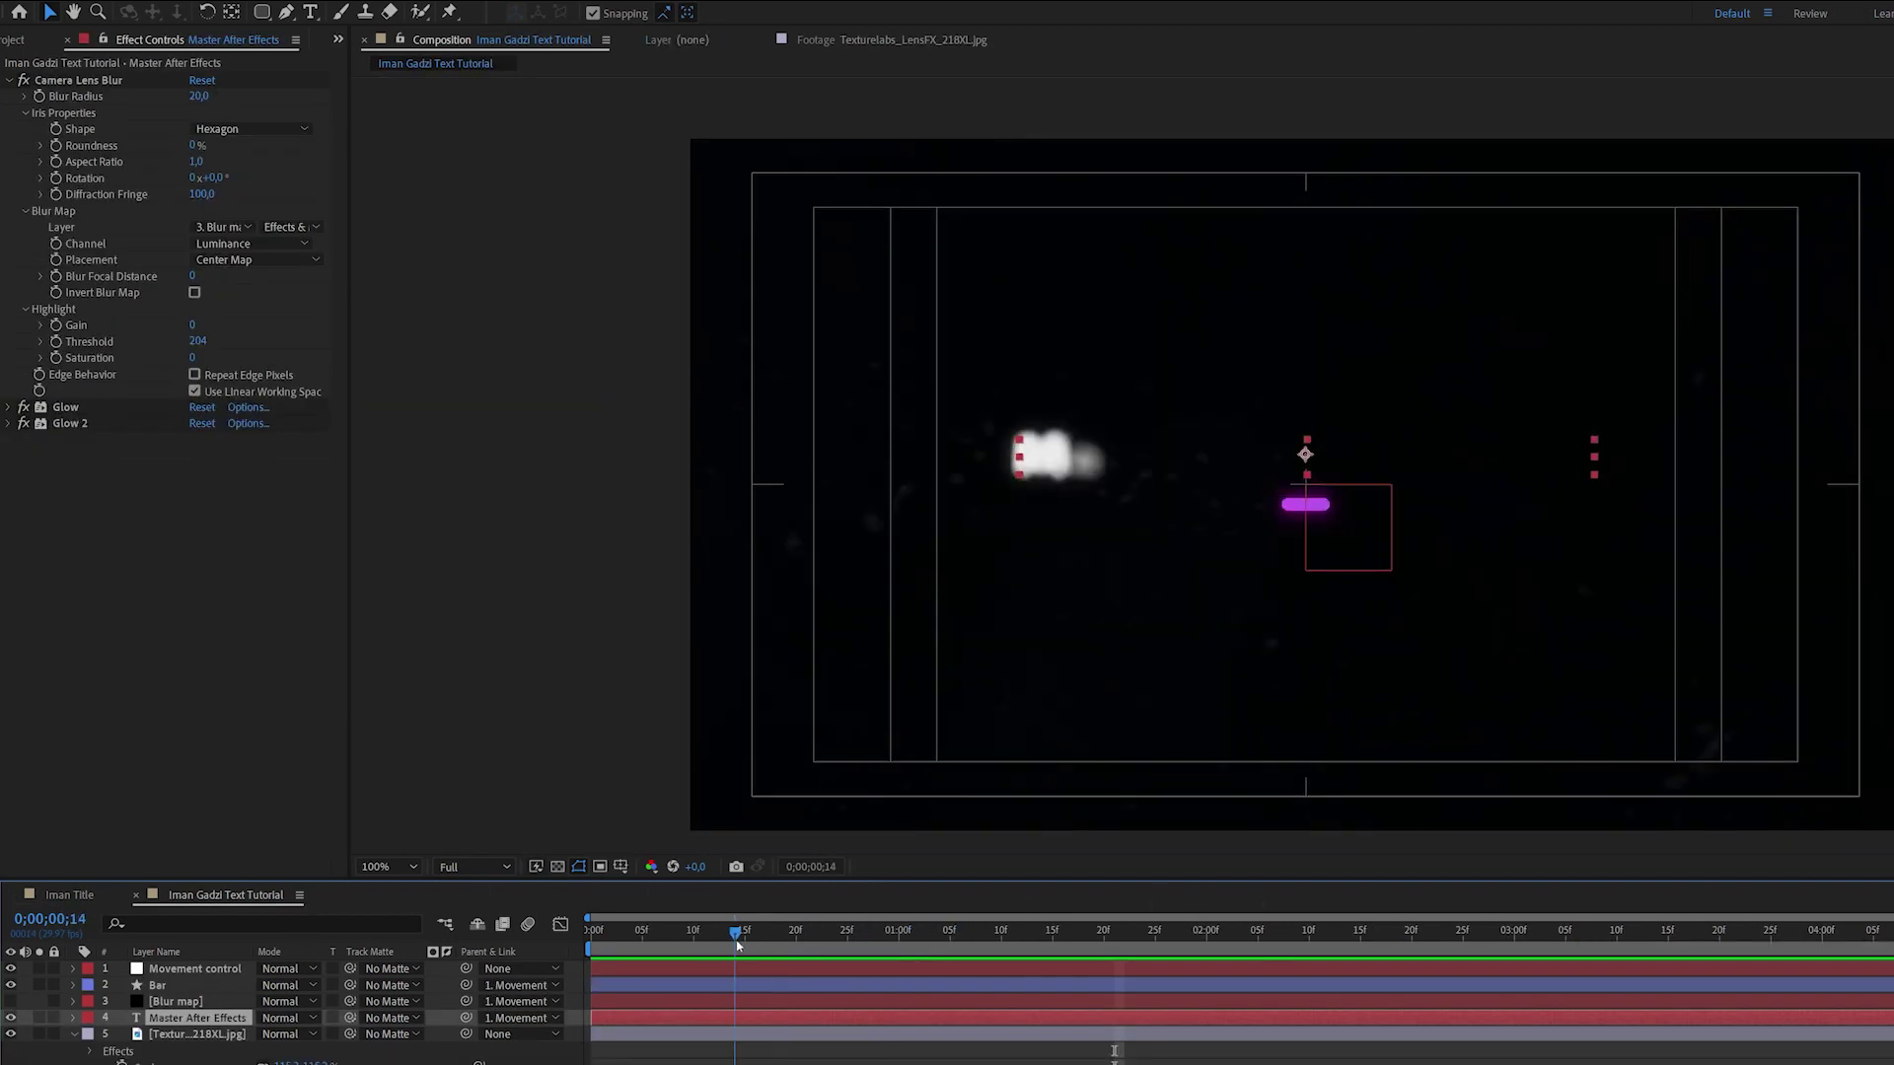
{"action": "left_click_drag", "start_coordinate": [737, 944], "coordinate": [1457, 932]}
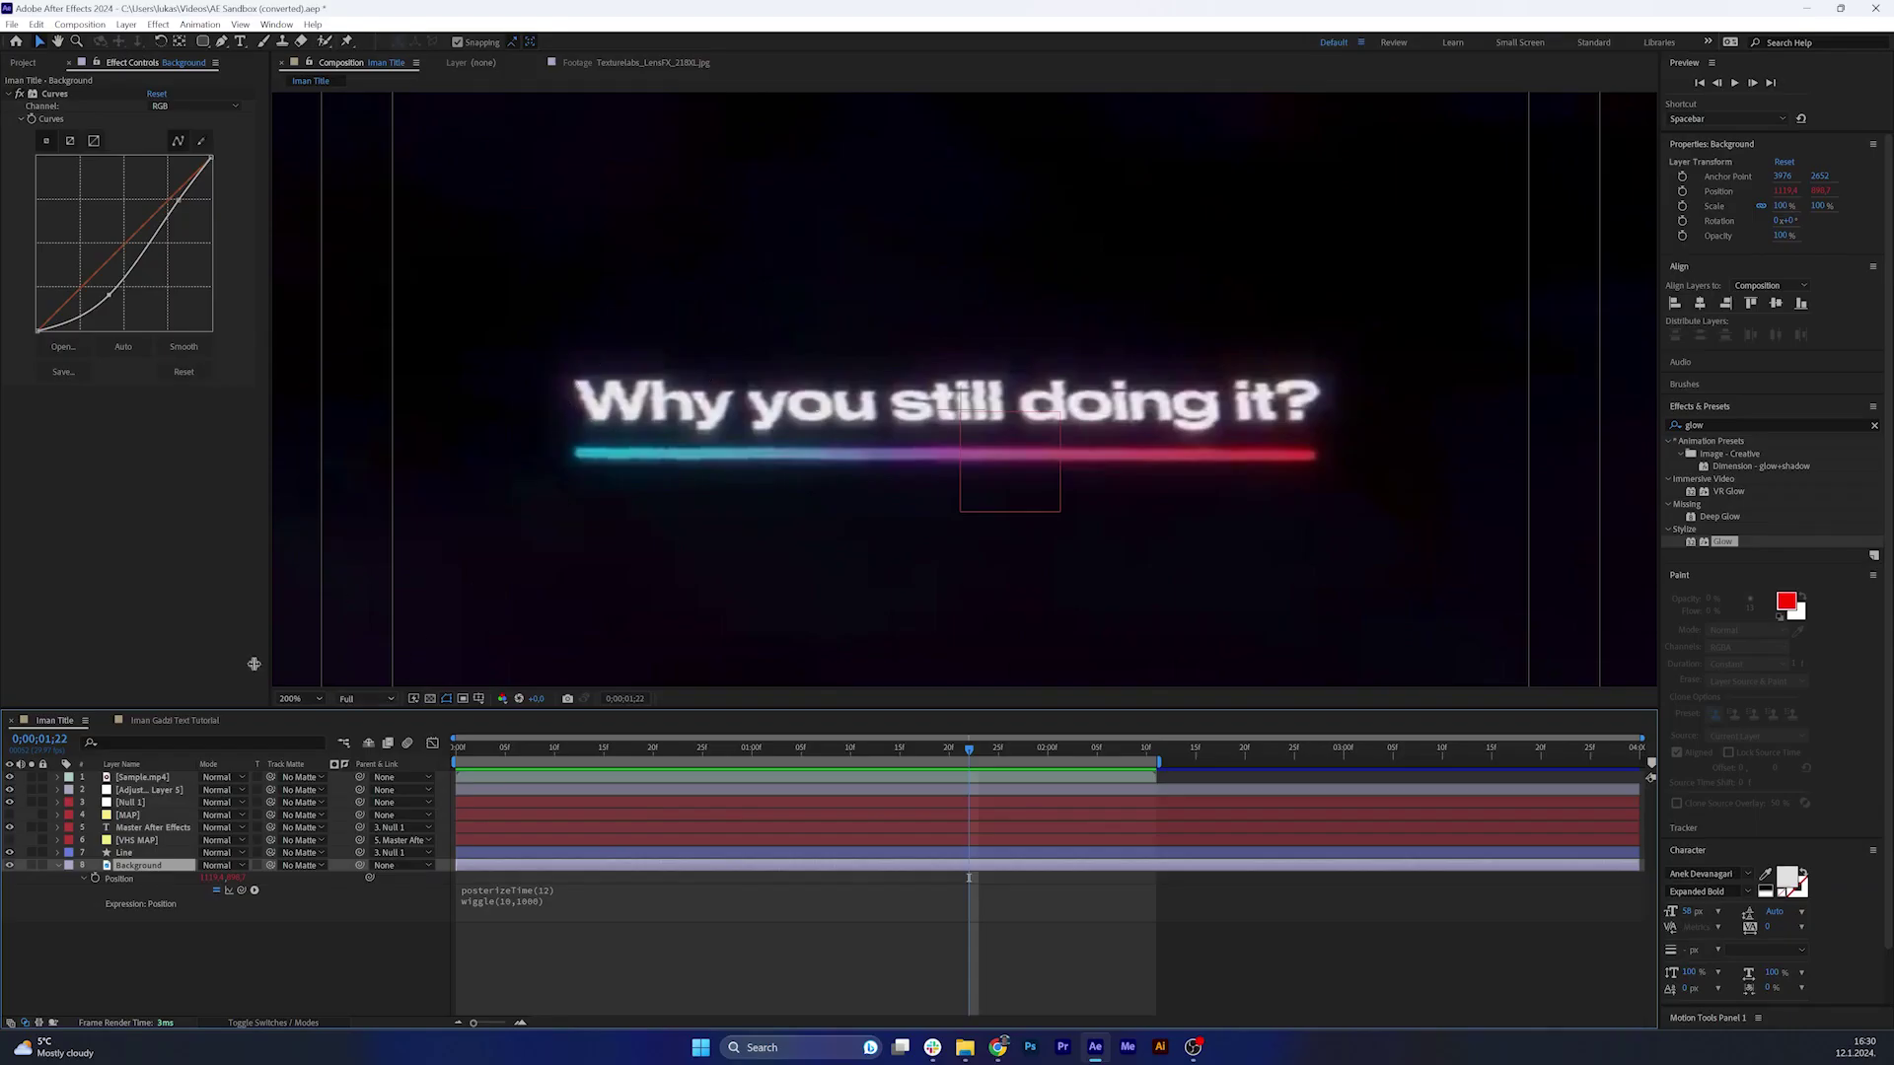
Create a new solid named Distortion map in the Iman Gadzi Text Tutorial composition.
{"action": "left_click", "coordinate": [202, 721]}
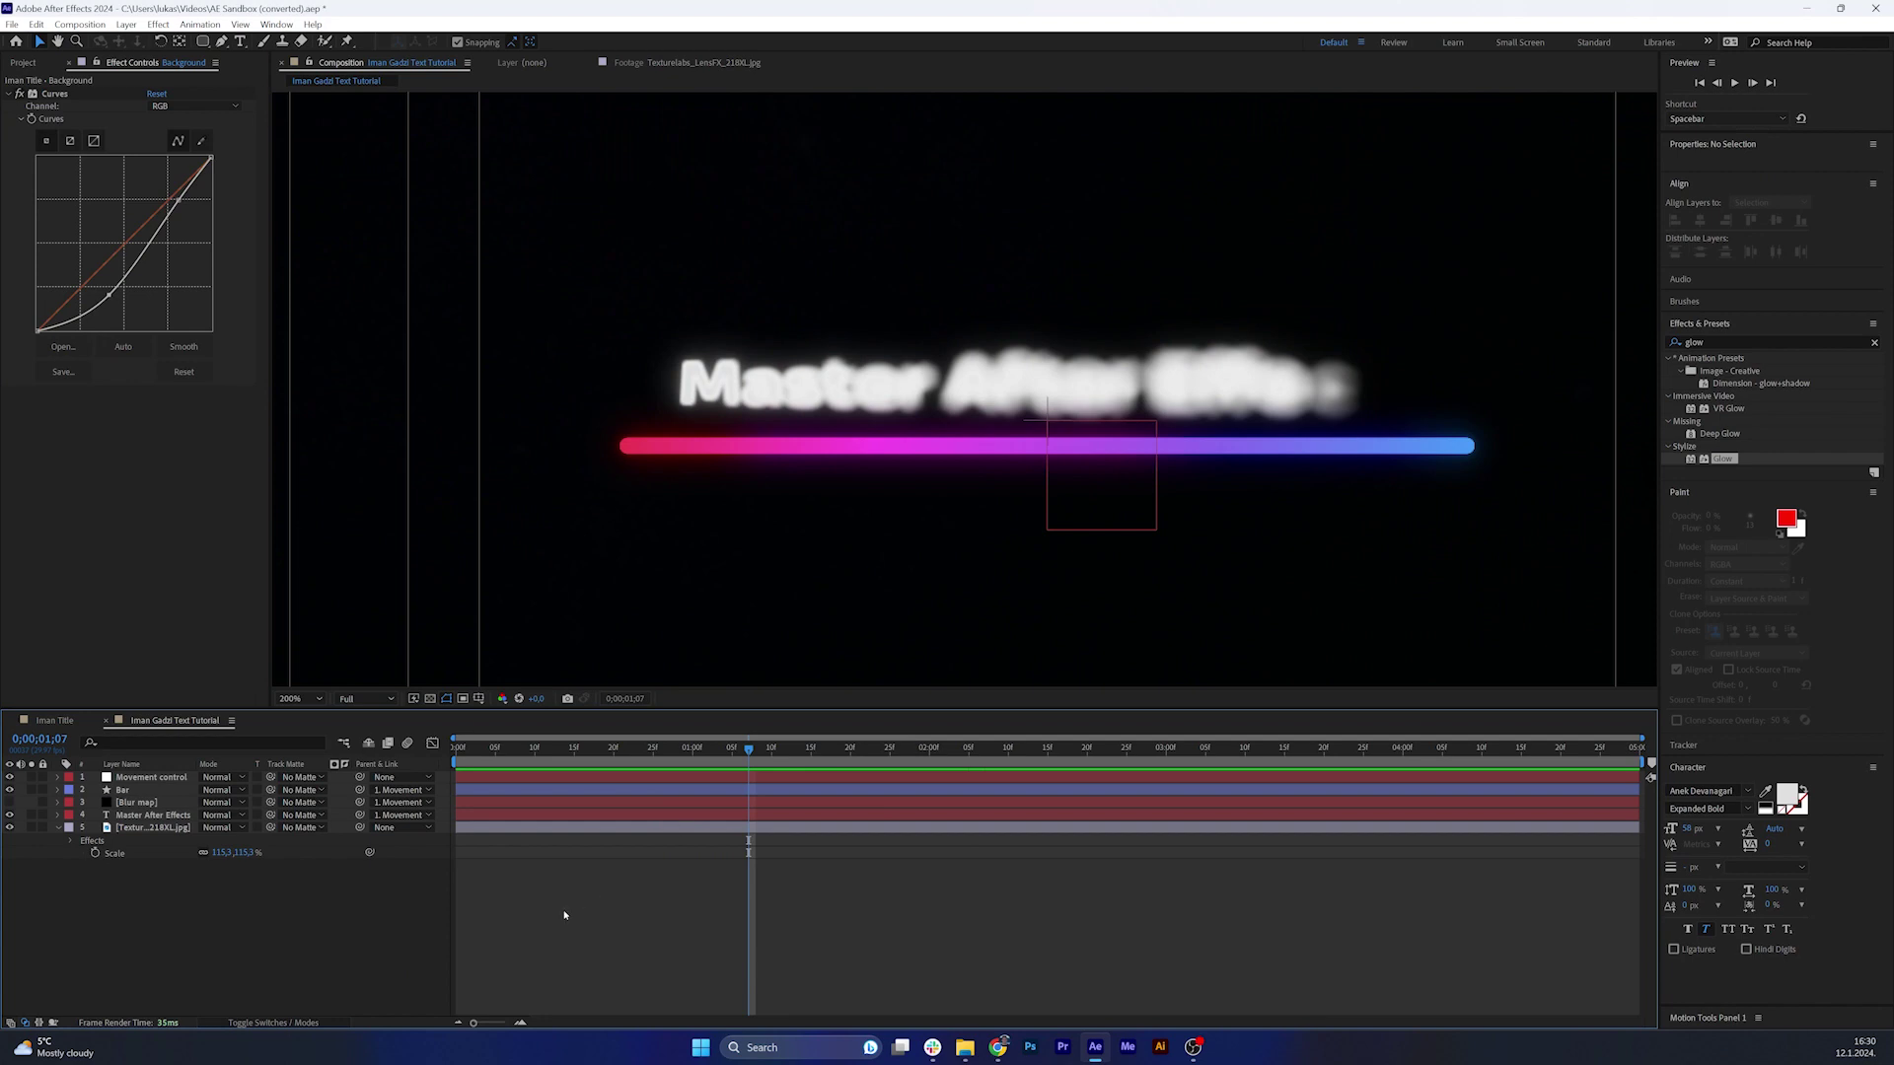
{"action": "right_click", "coordinate": [325, 916]}
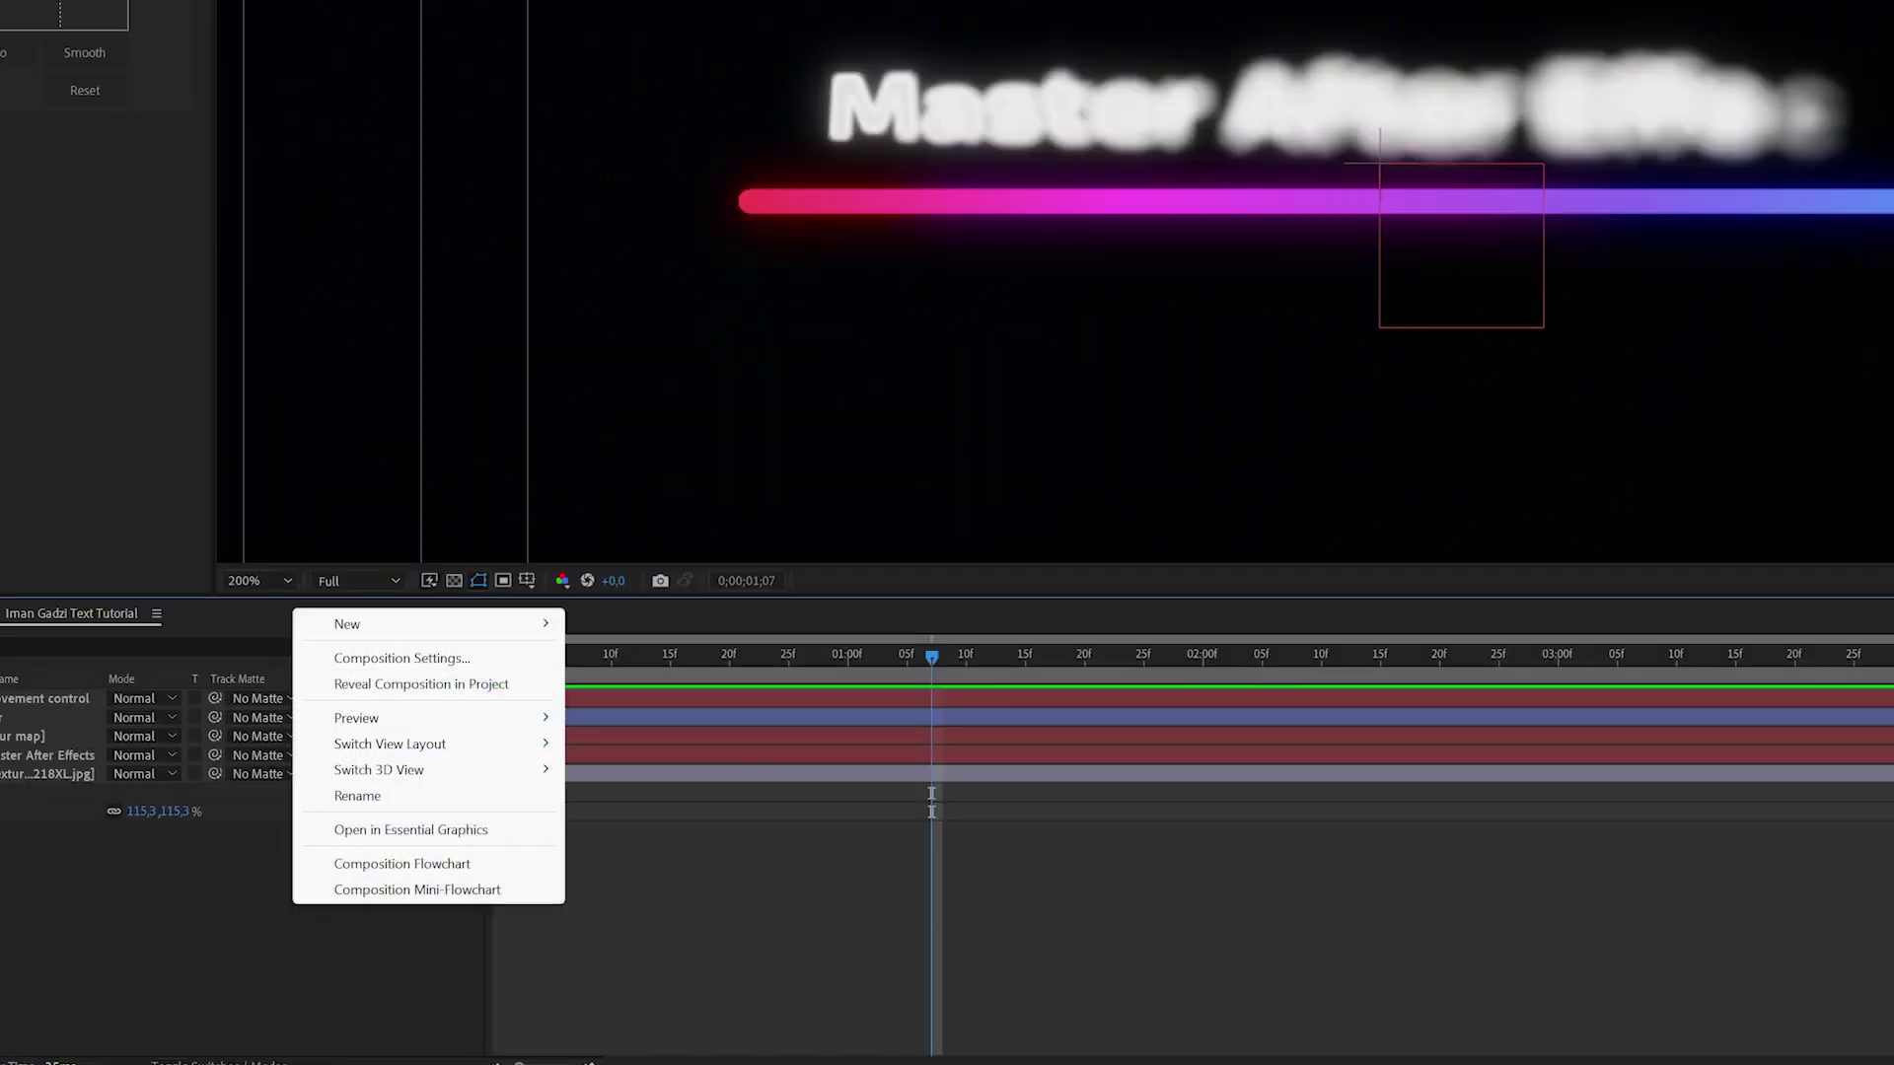
{"action": "mouse_move", "coordinate": [478, 625]}
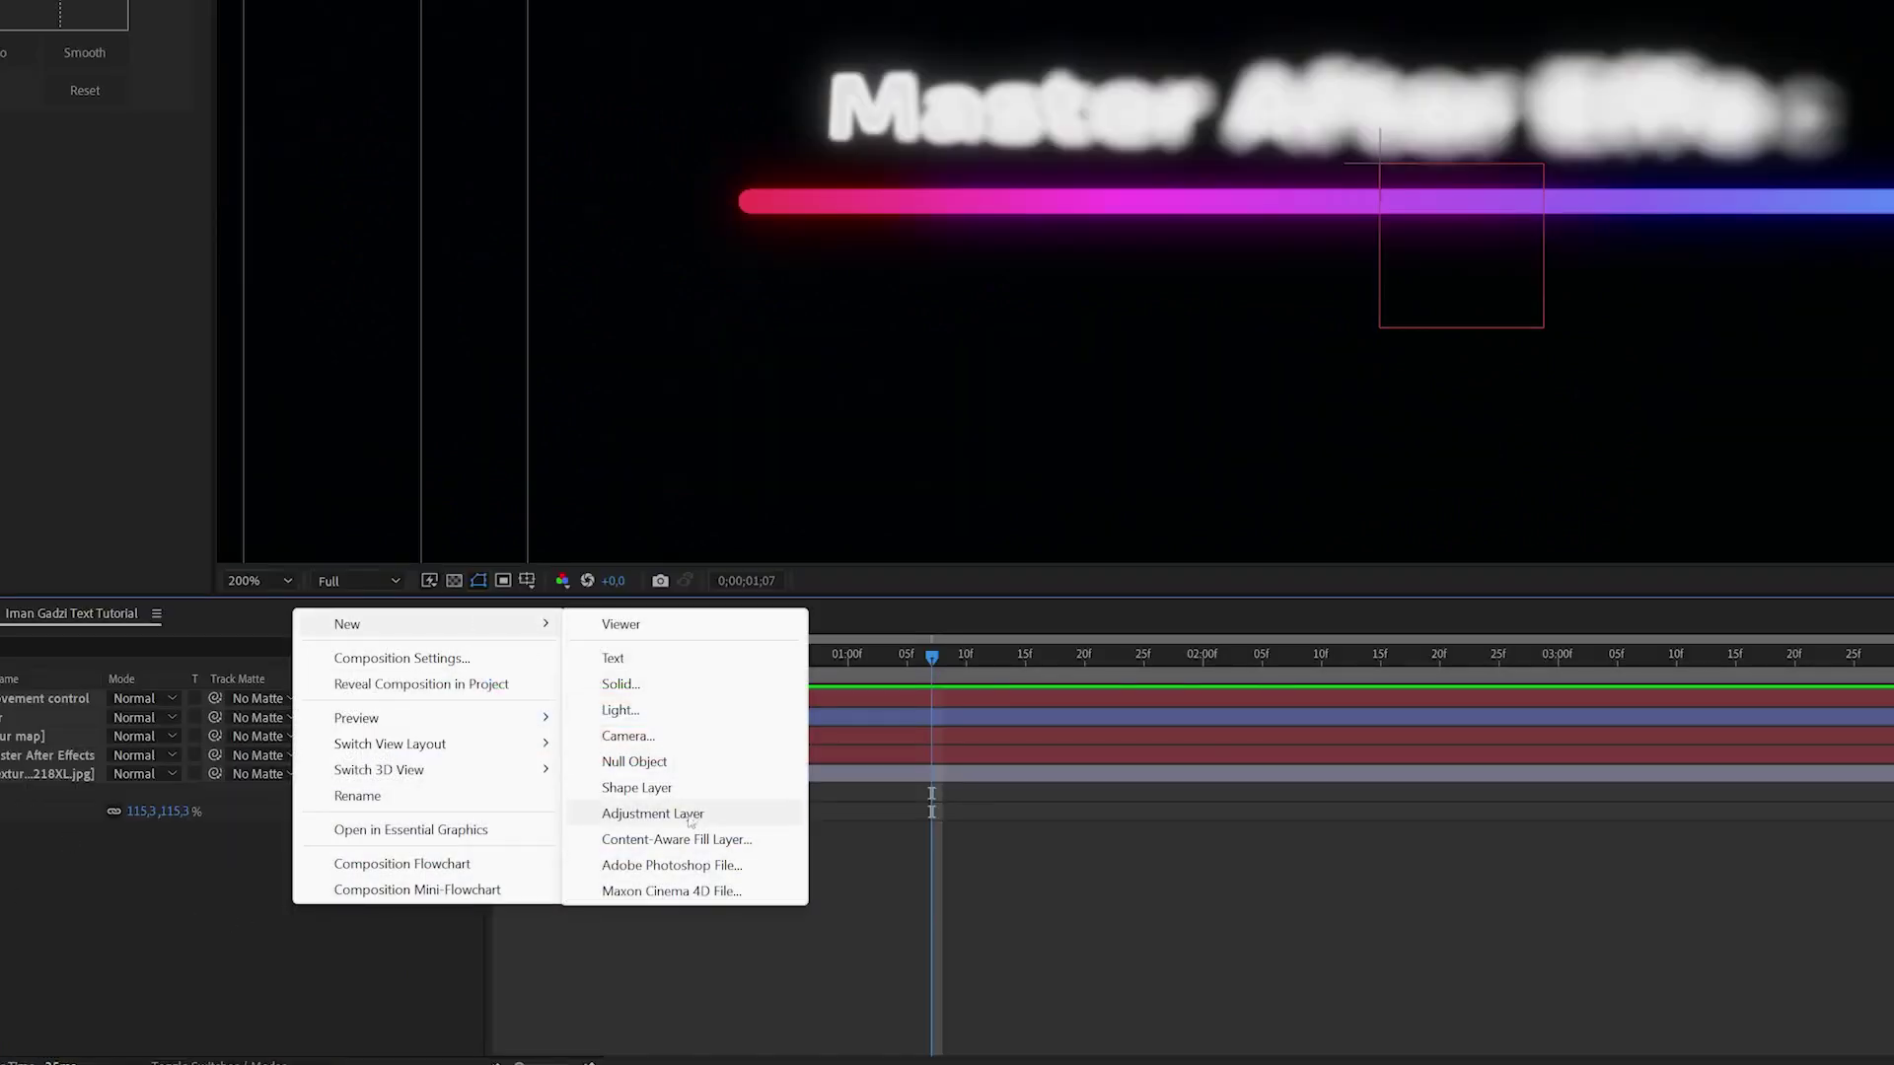
{"action": "left_click", "coordinate": [651, 684]}
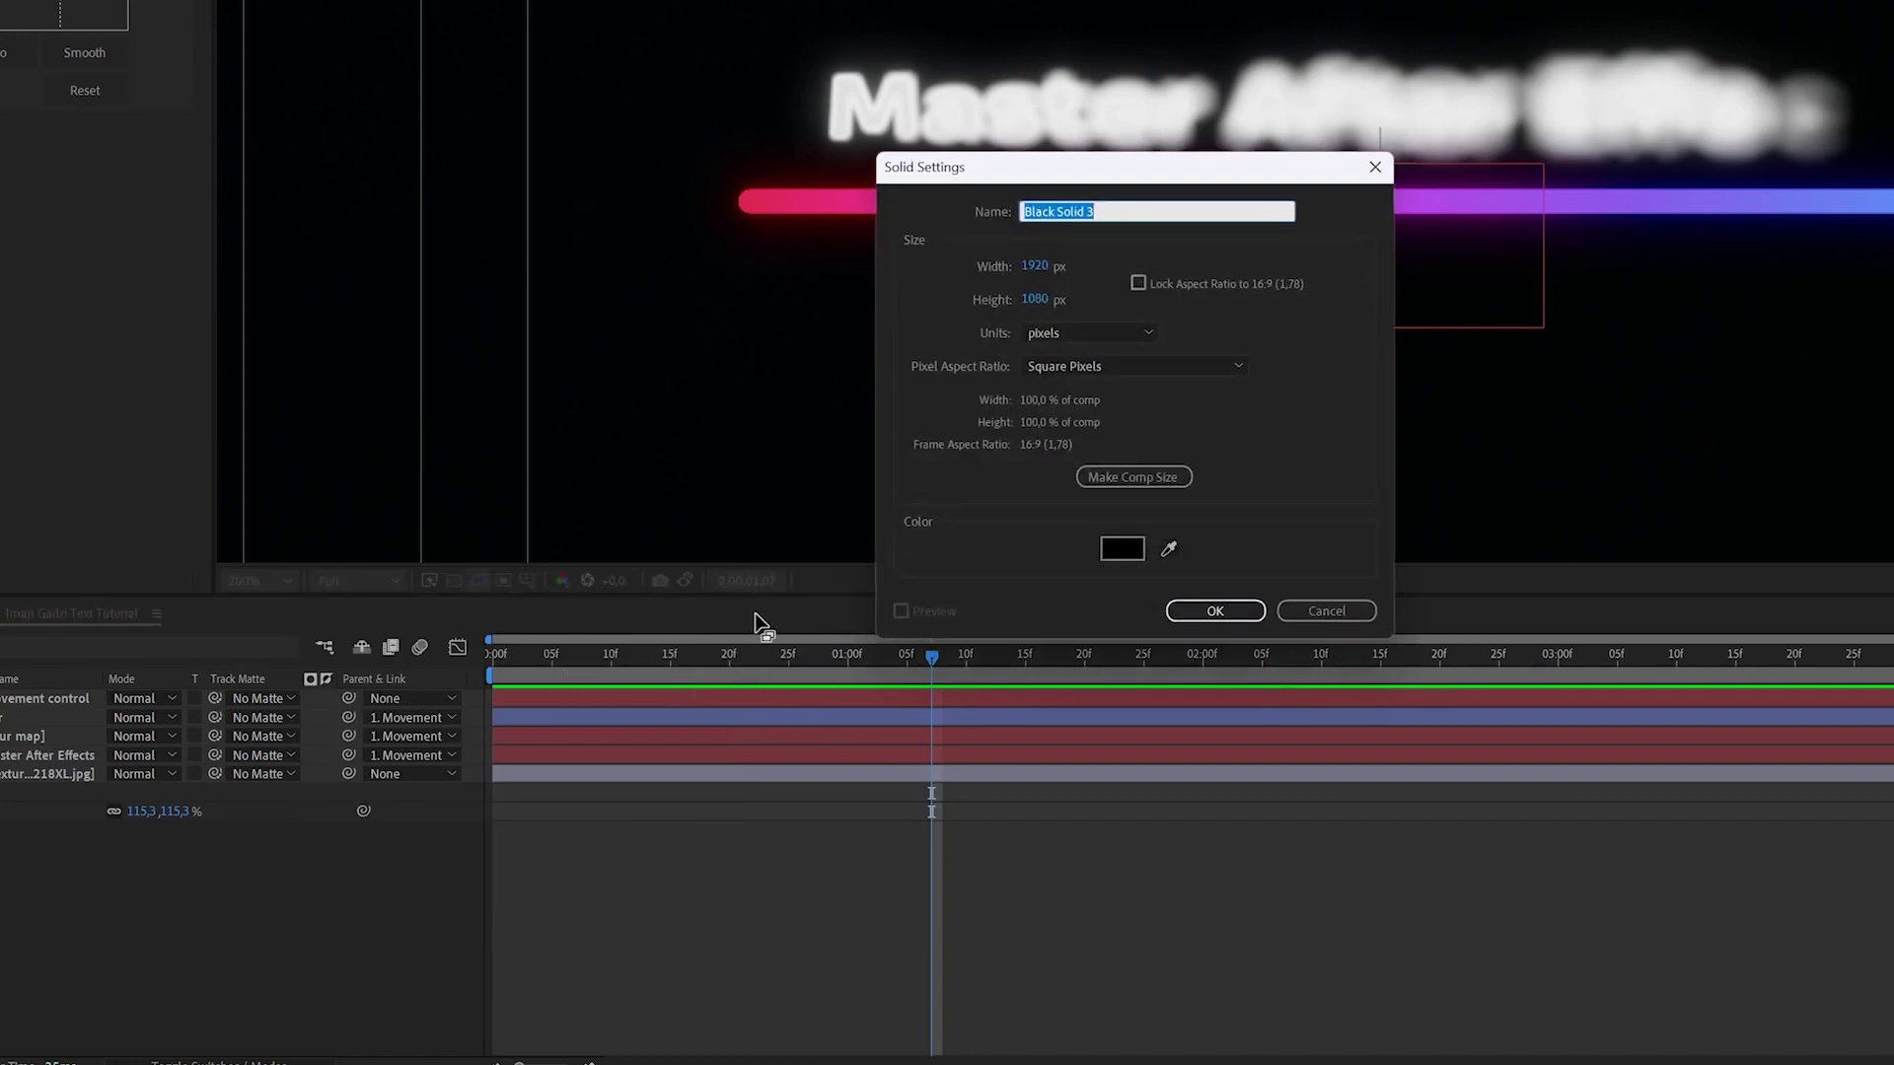
{"action": "type", "text": "Distortion map"}
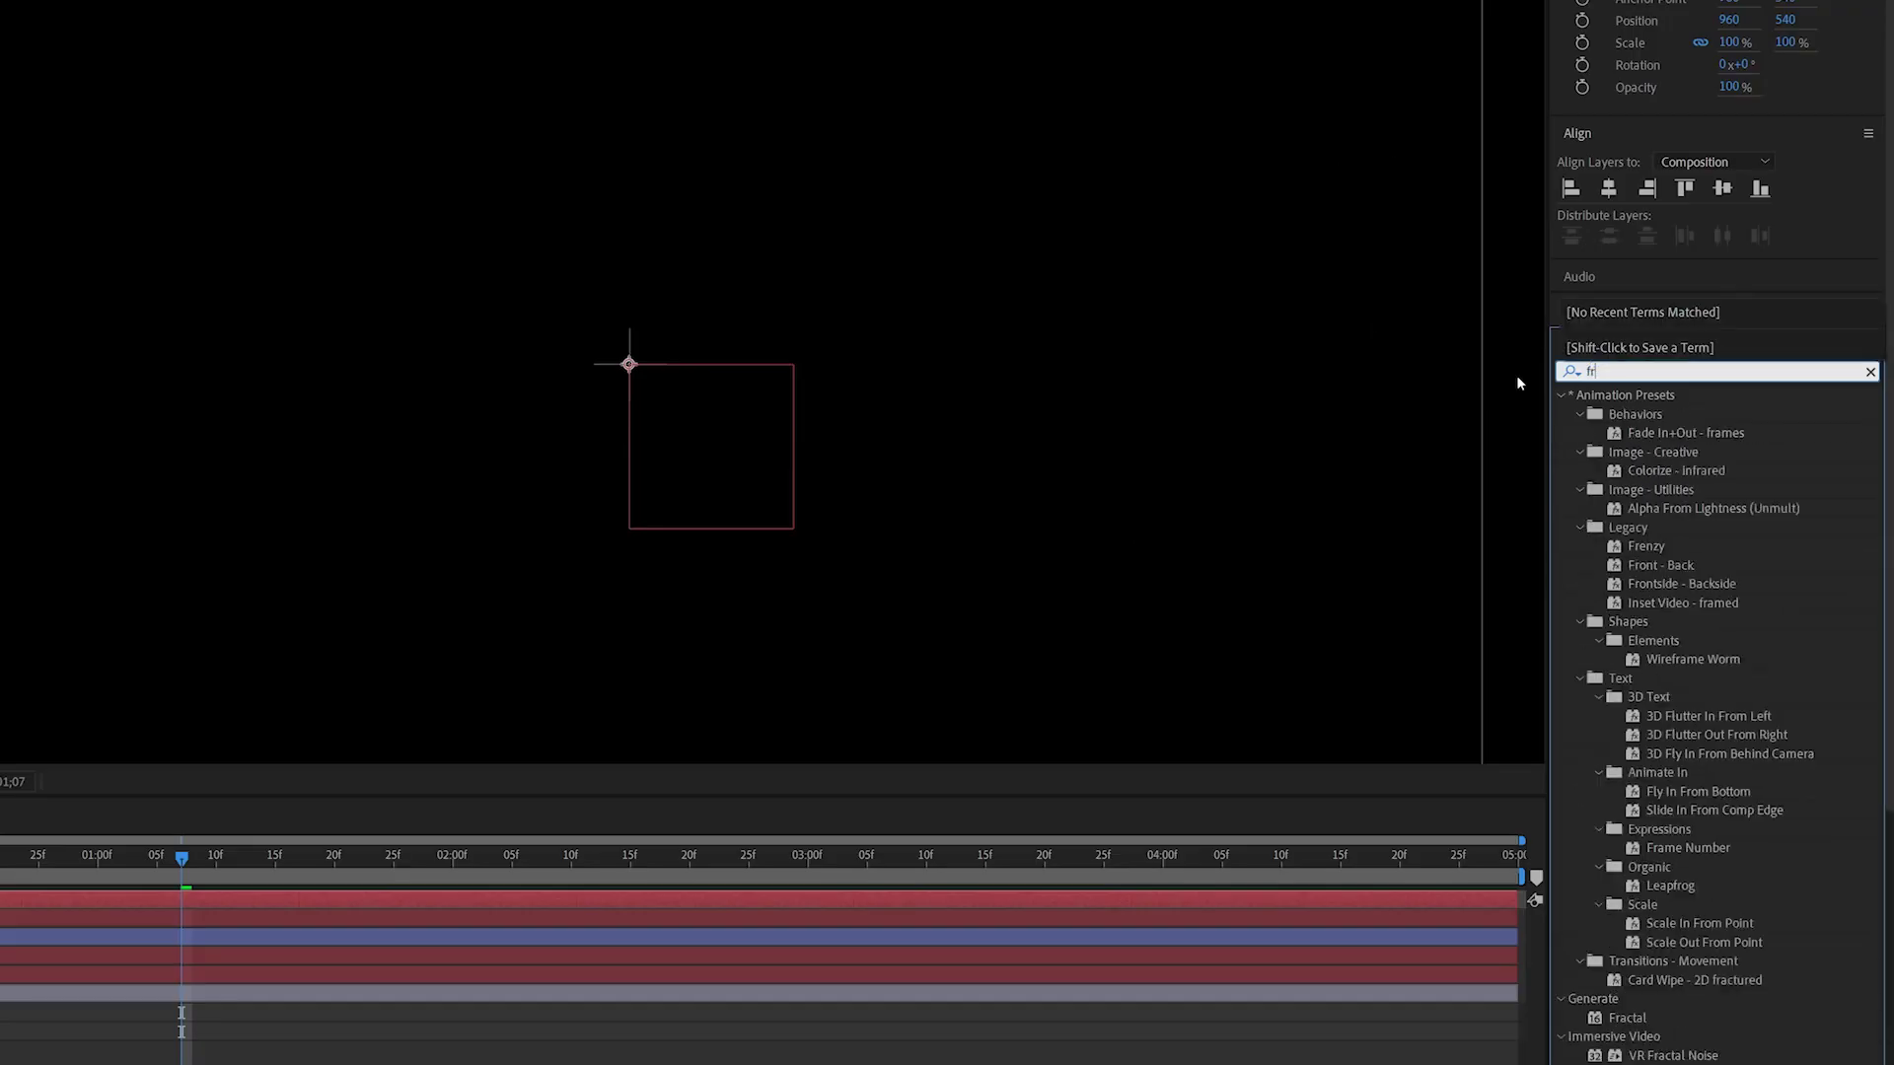
Apply Fractal Noise to the Distortion map layer and set its Noise Type to Block.
{"action": "type", "text": "ac"}
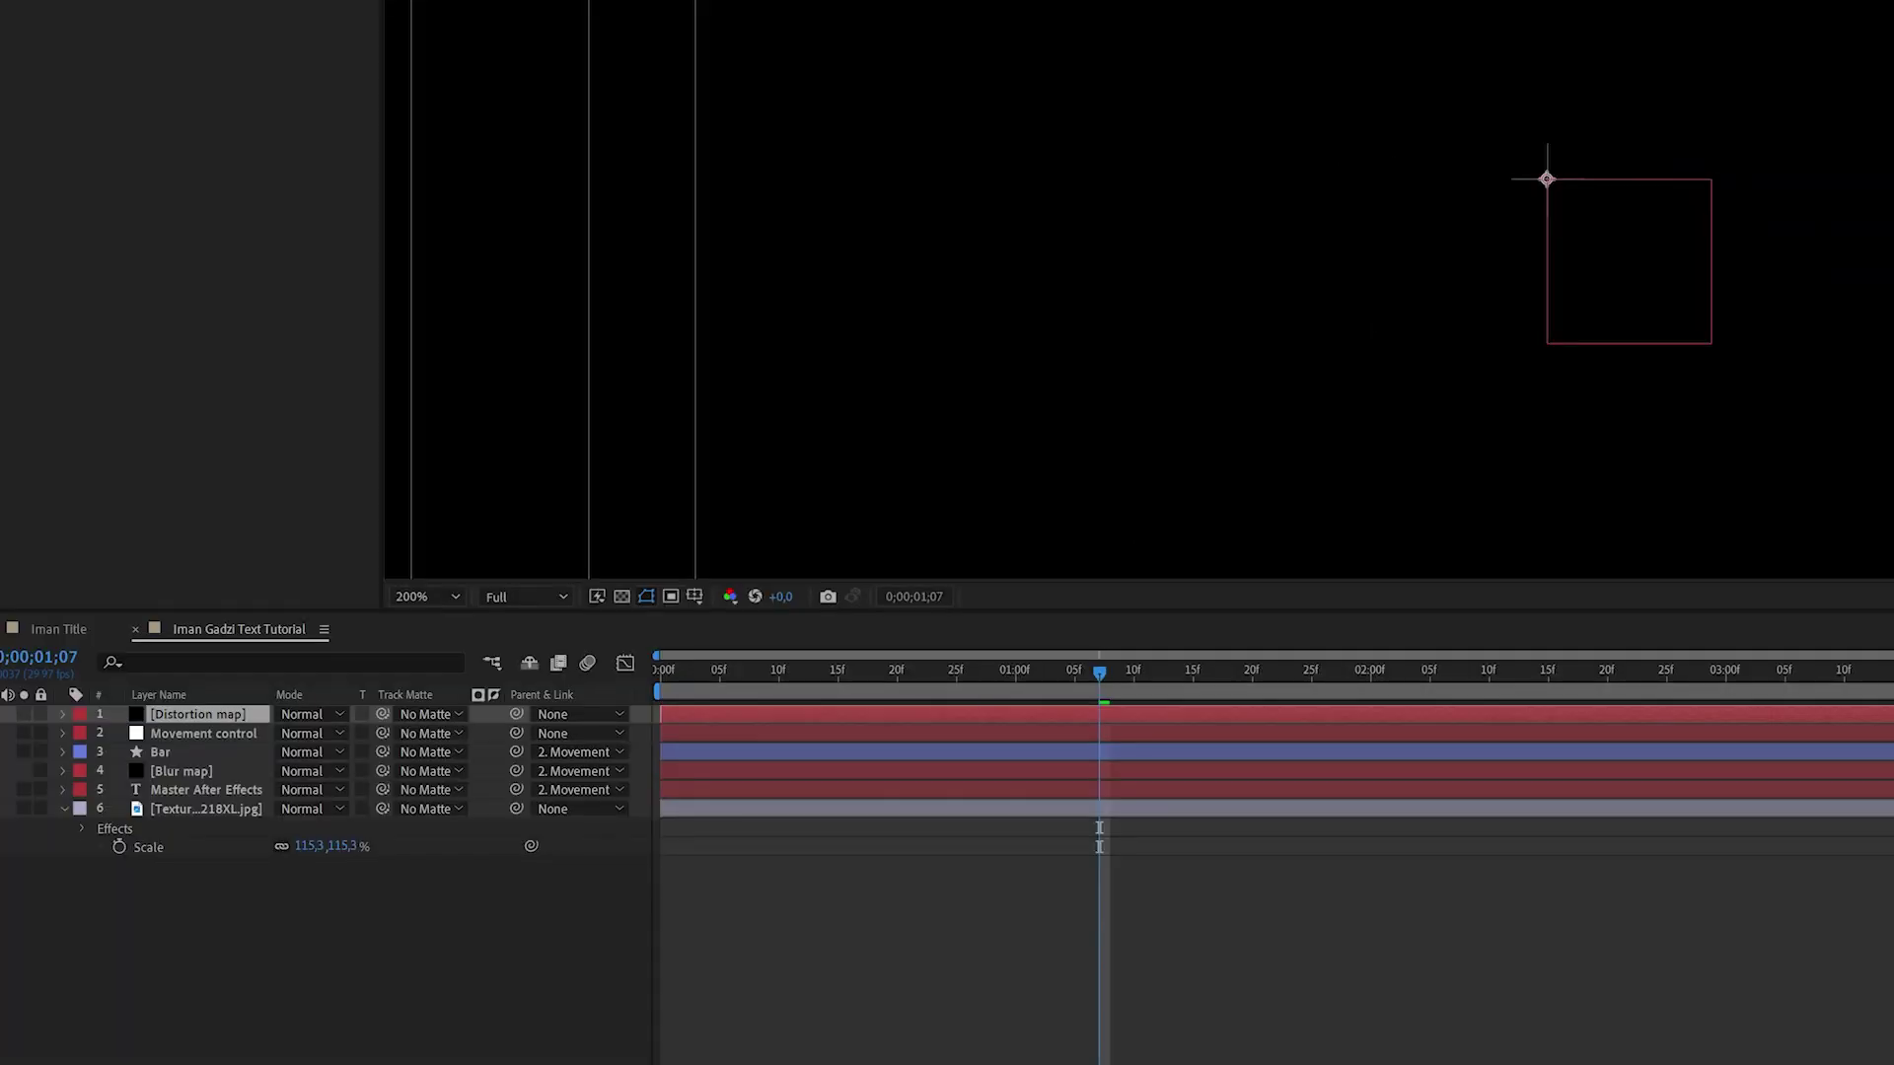
{"action": "left_click_drag", "start_coordinate": [1893, 450], "coordinate": [243, 715]}
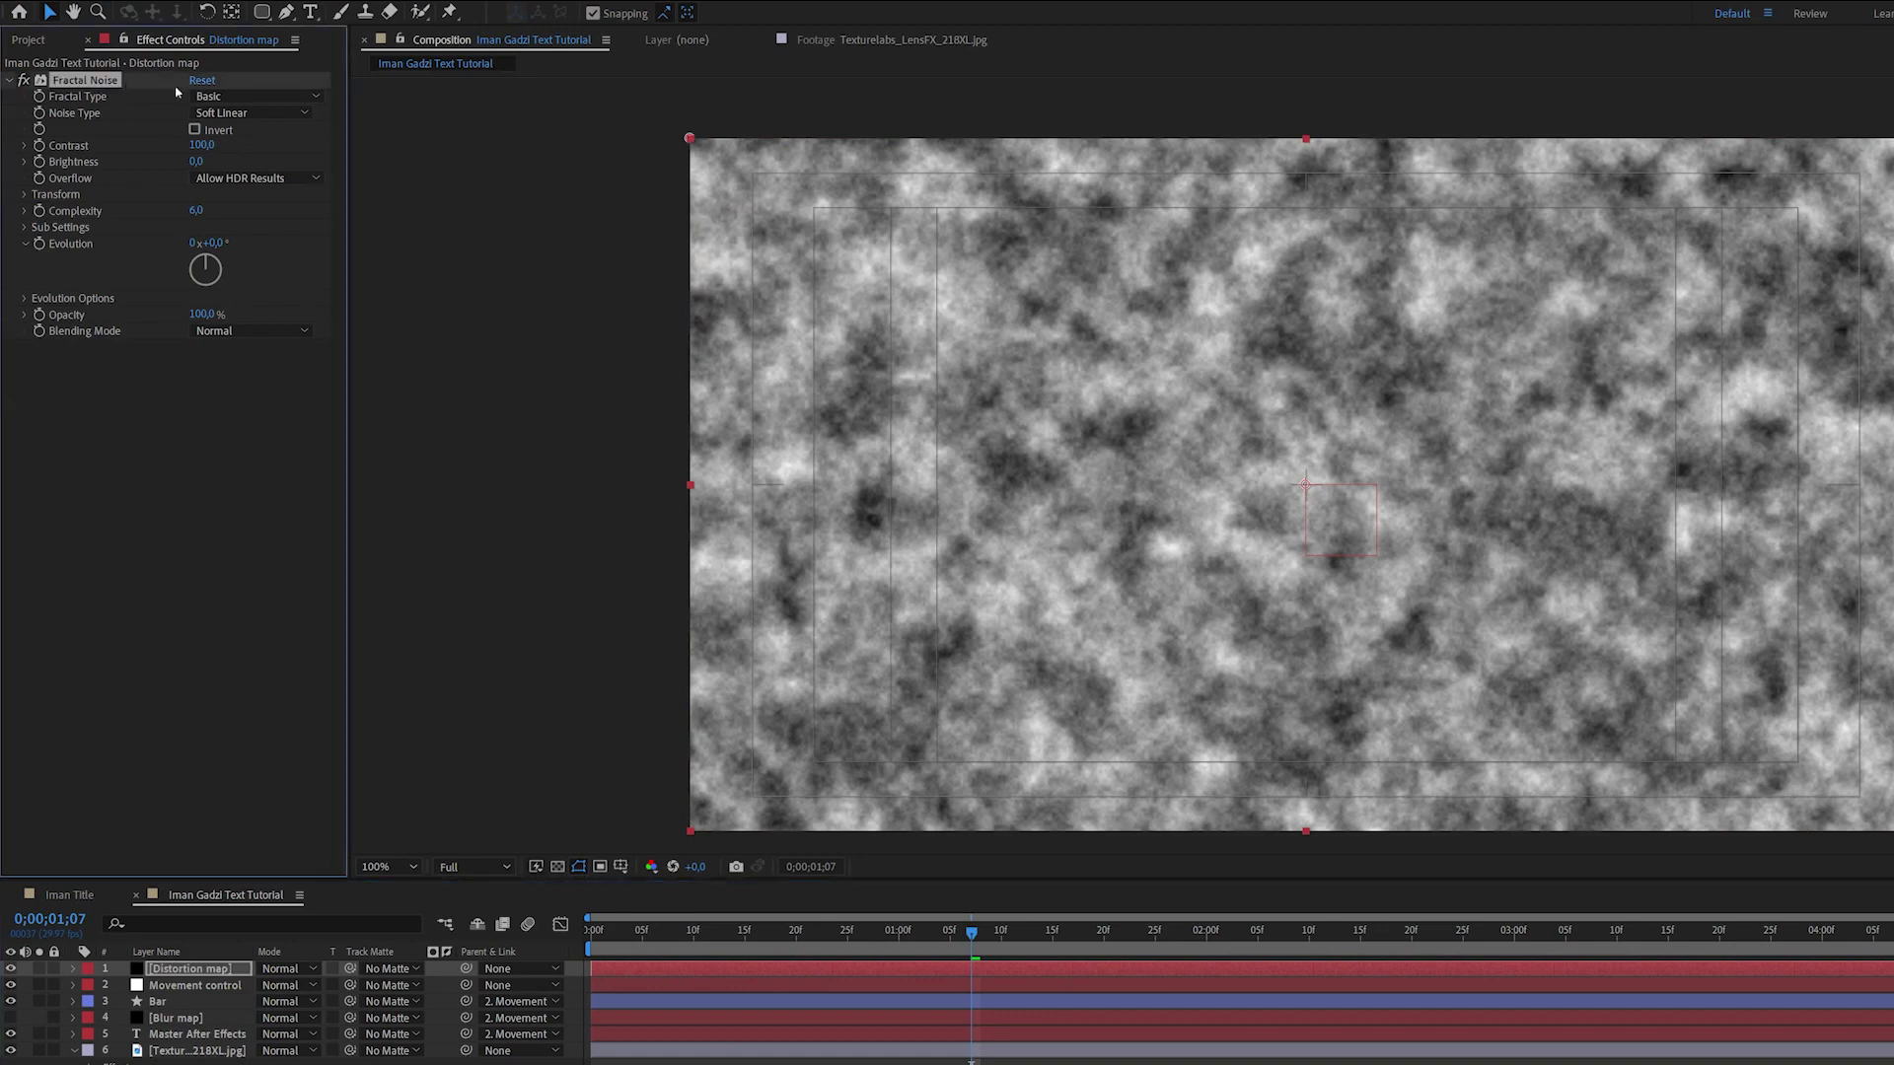
{"action": "left_click", "coordinate": [255, 117]}
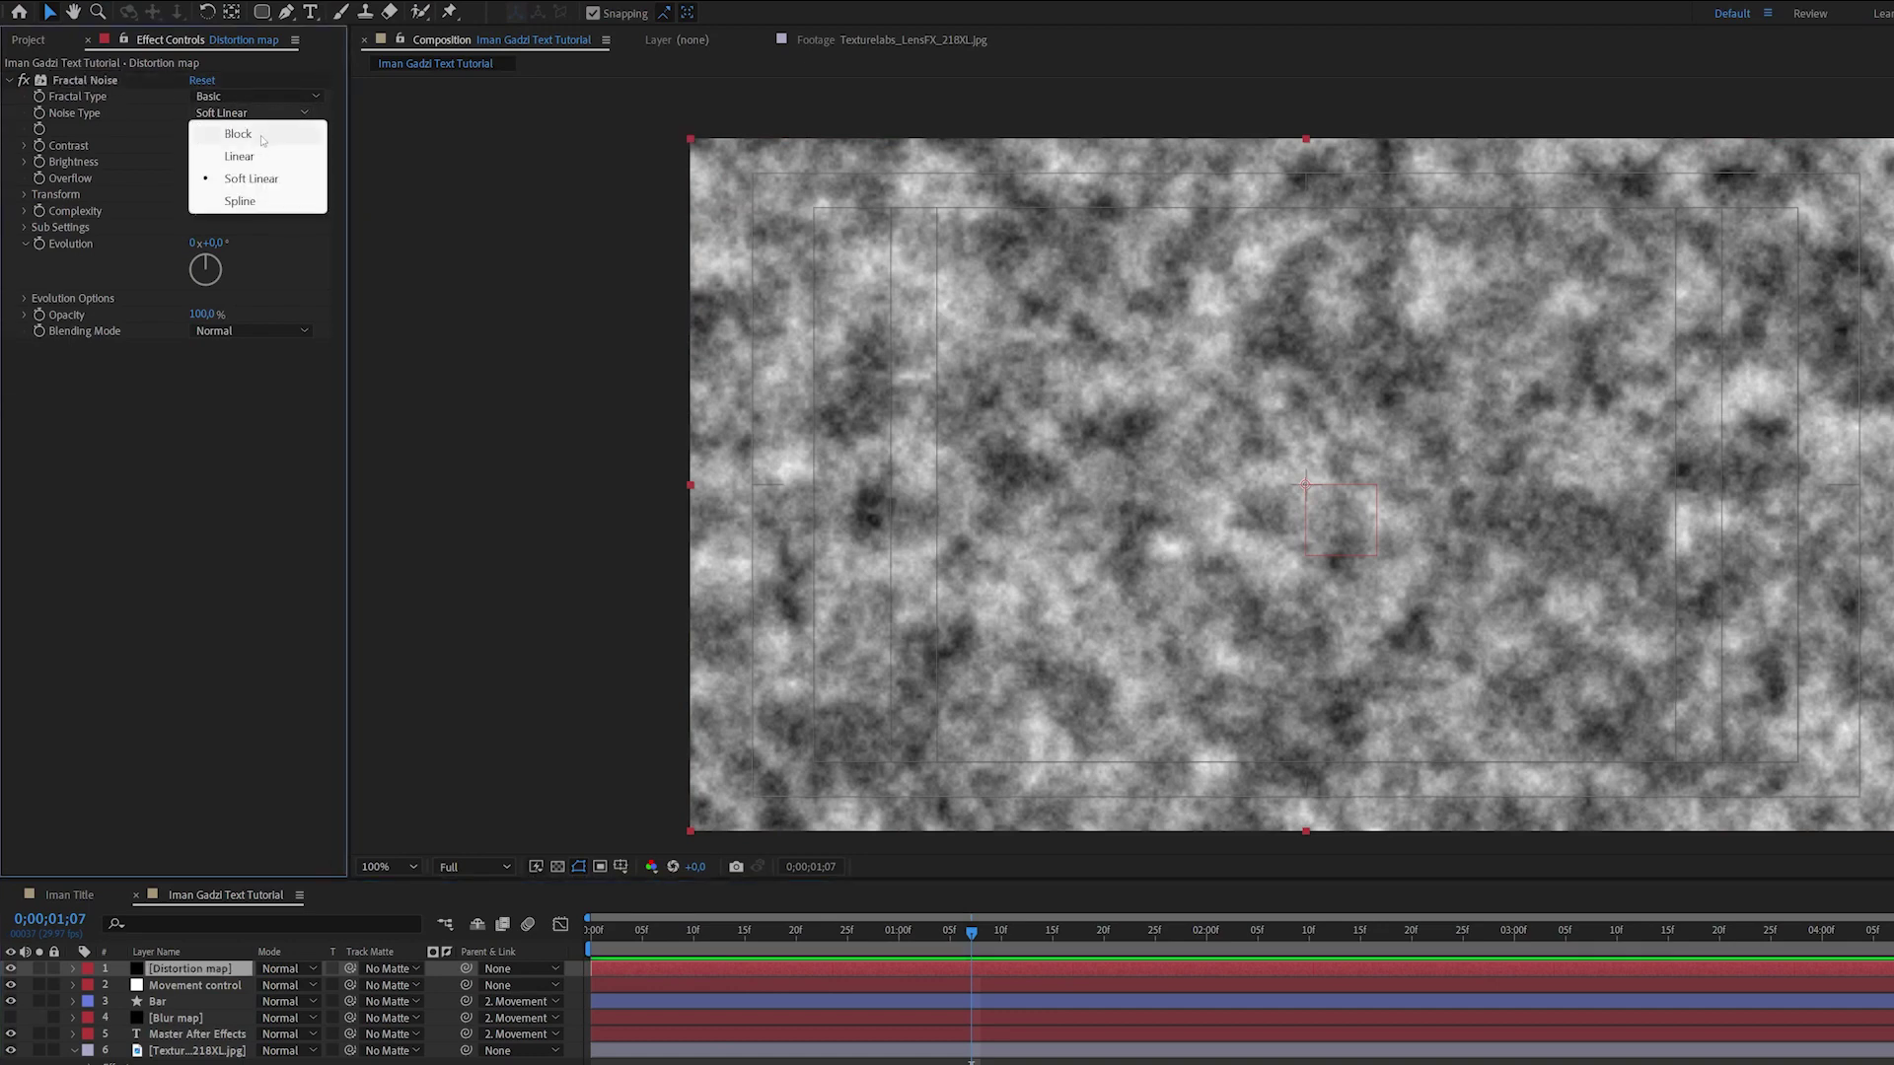
{"action": "left_click", "coordinate": [262, 139]}
Set the Fractal Noise Contrast to 1500 and Brightness to 312.
{"action": "left_click_drag", "start_coordinate": [200, 145], "coordinate": [375, 154]}
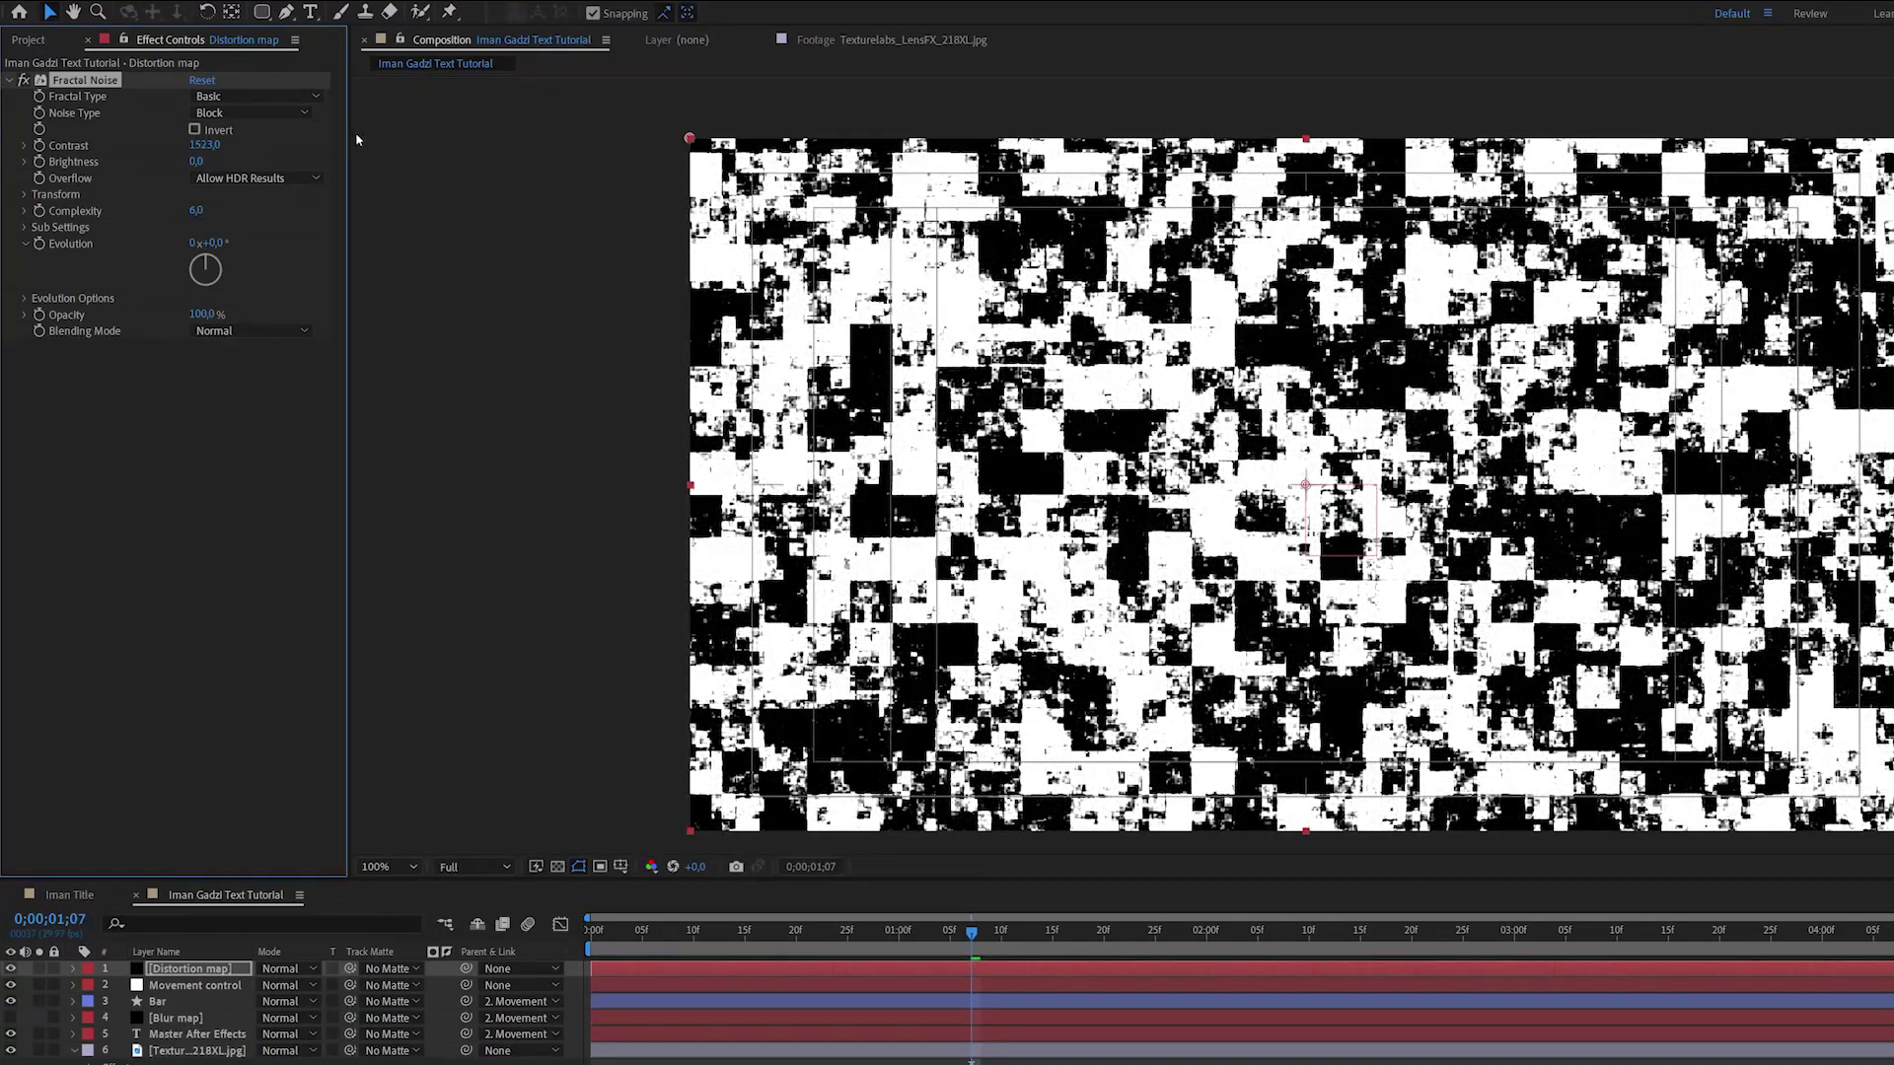
{"action": "left_click", "coordinate": [204, 146]}
{"action": "type", "text": "150"}
{"action": "left_click", "coordinate": [197, 163]}
{"action": "key", "text": "Return"}
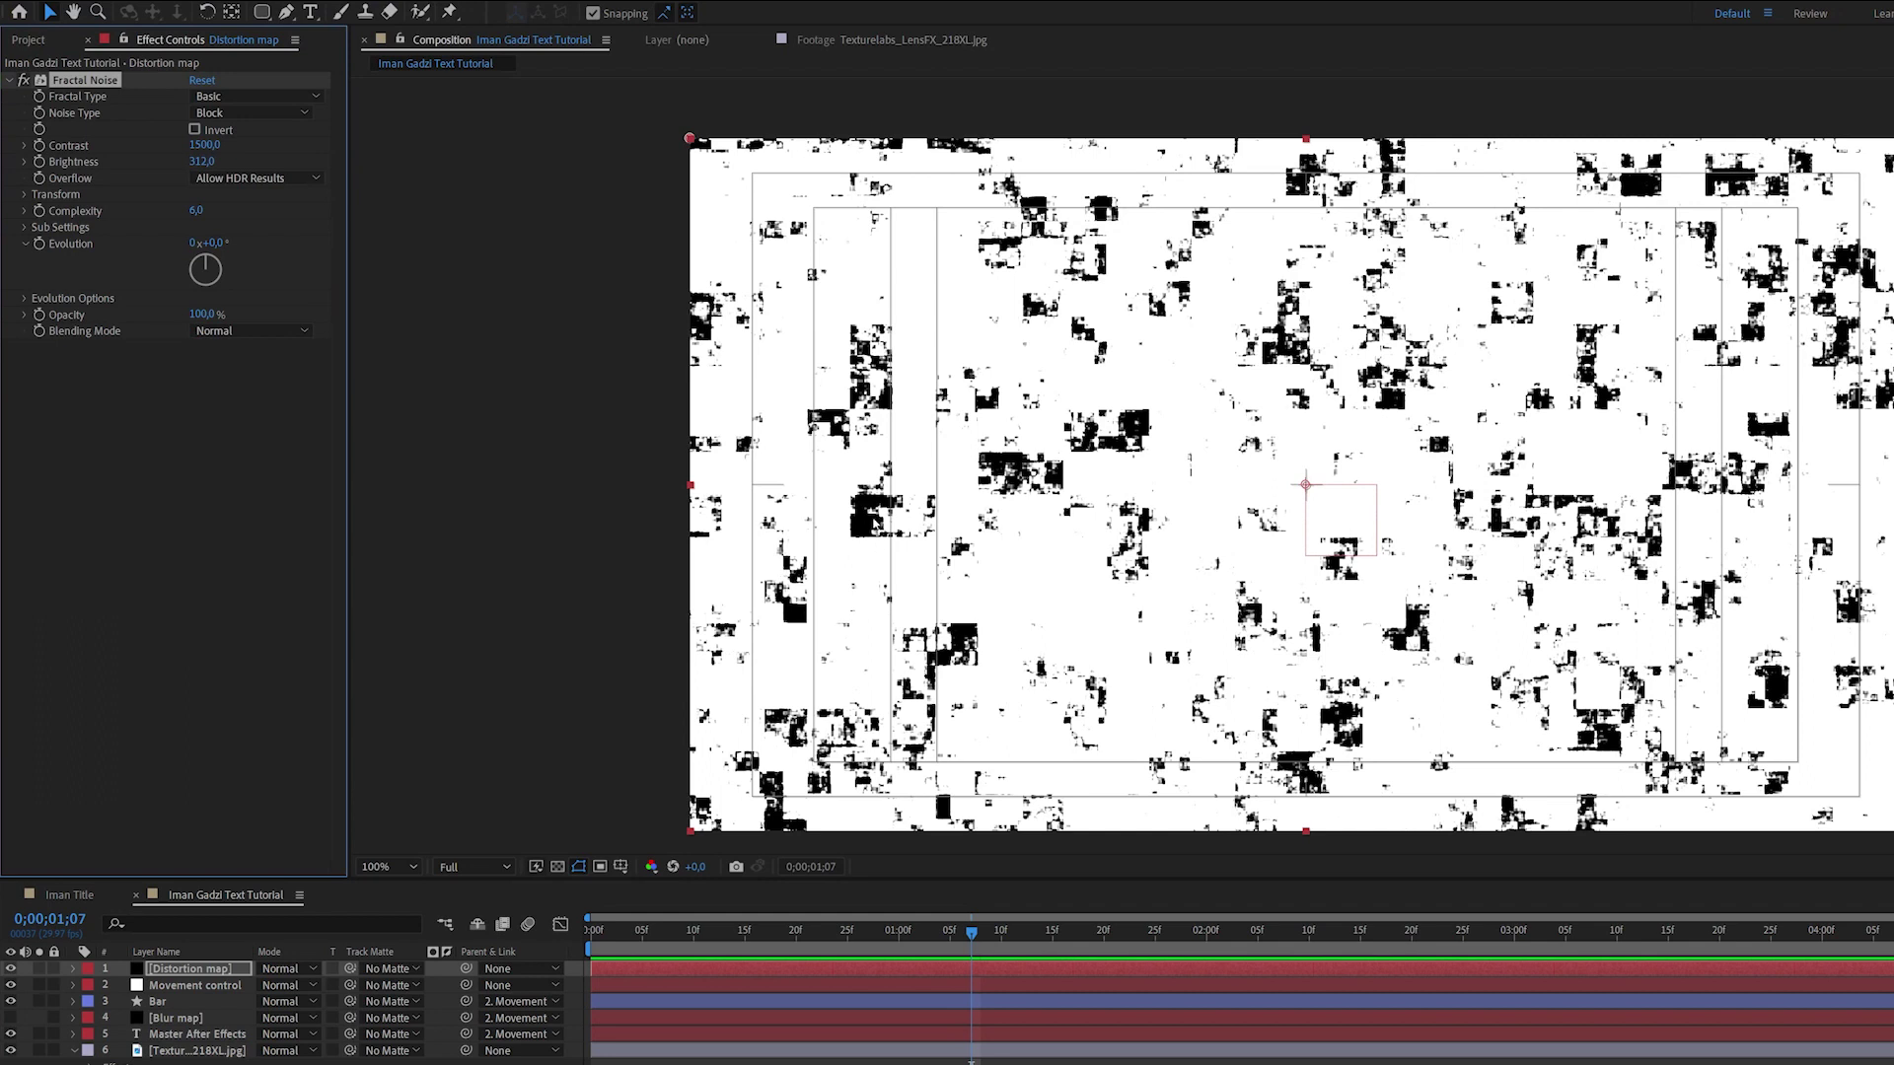
Disable Uniform Scaling in the Fractal Noise transform settings and set Scale Height to 5.
{"action": "left_click", "coordinate": [25, 195]}
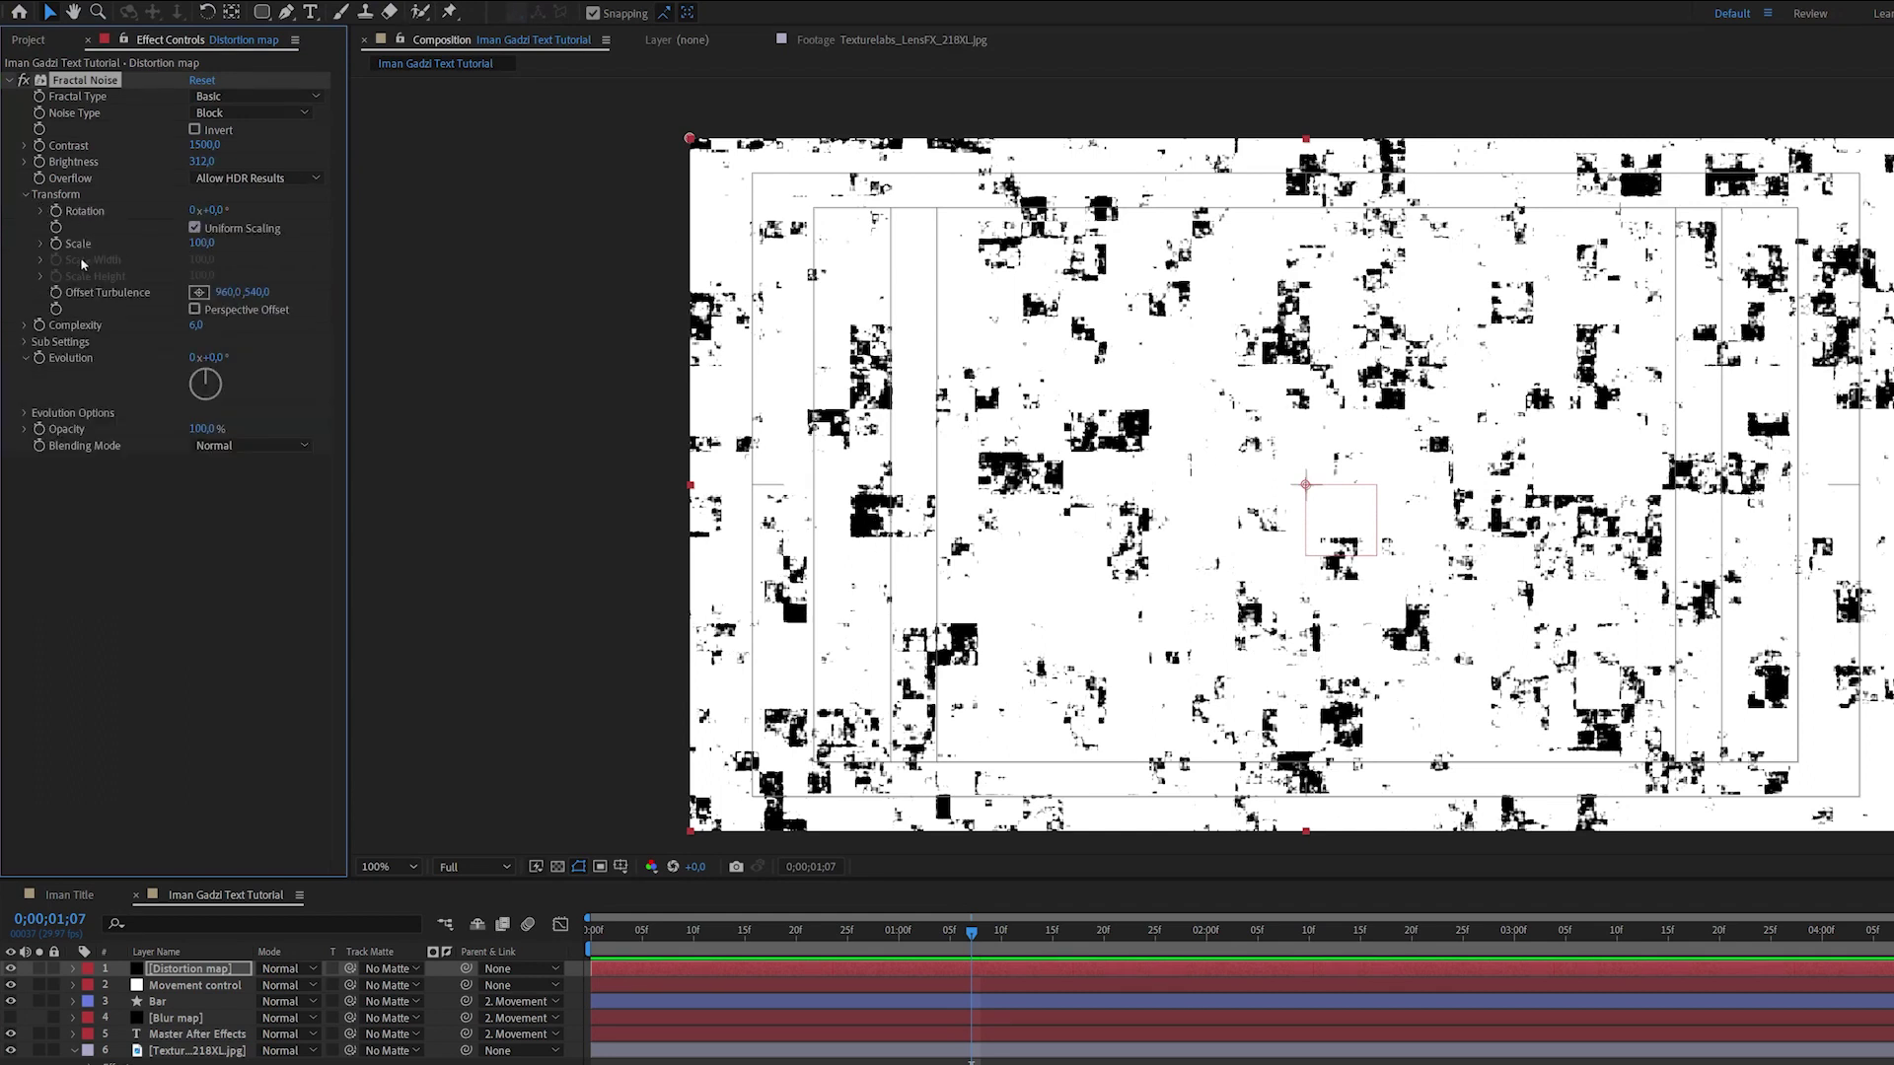
{"action": "left_click", "coordinate": [195, 229]}
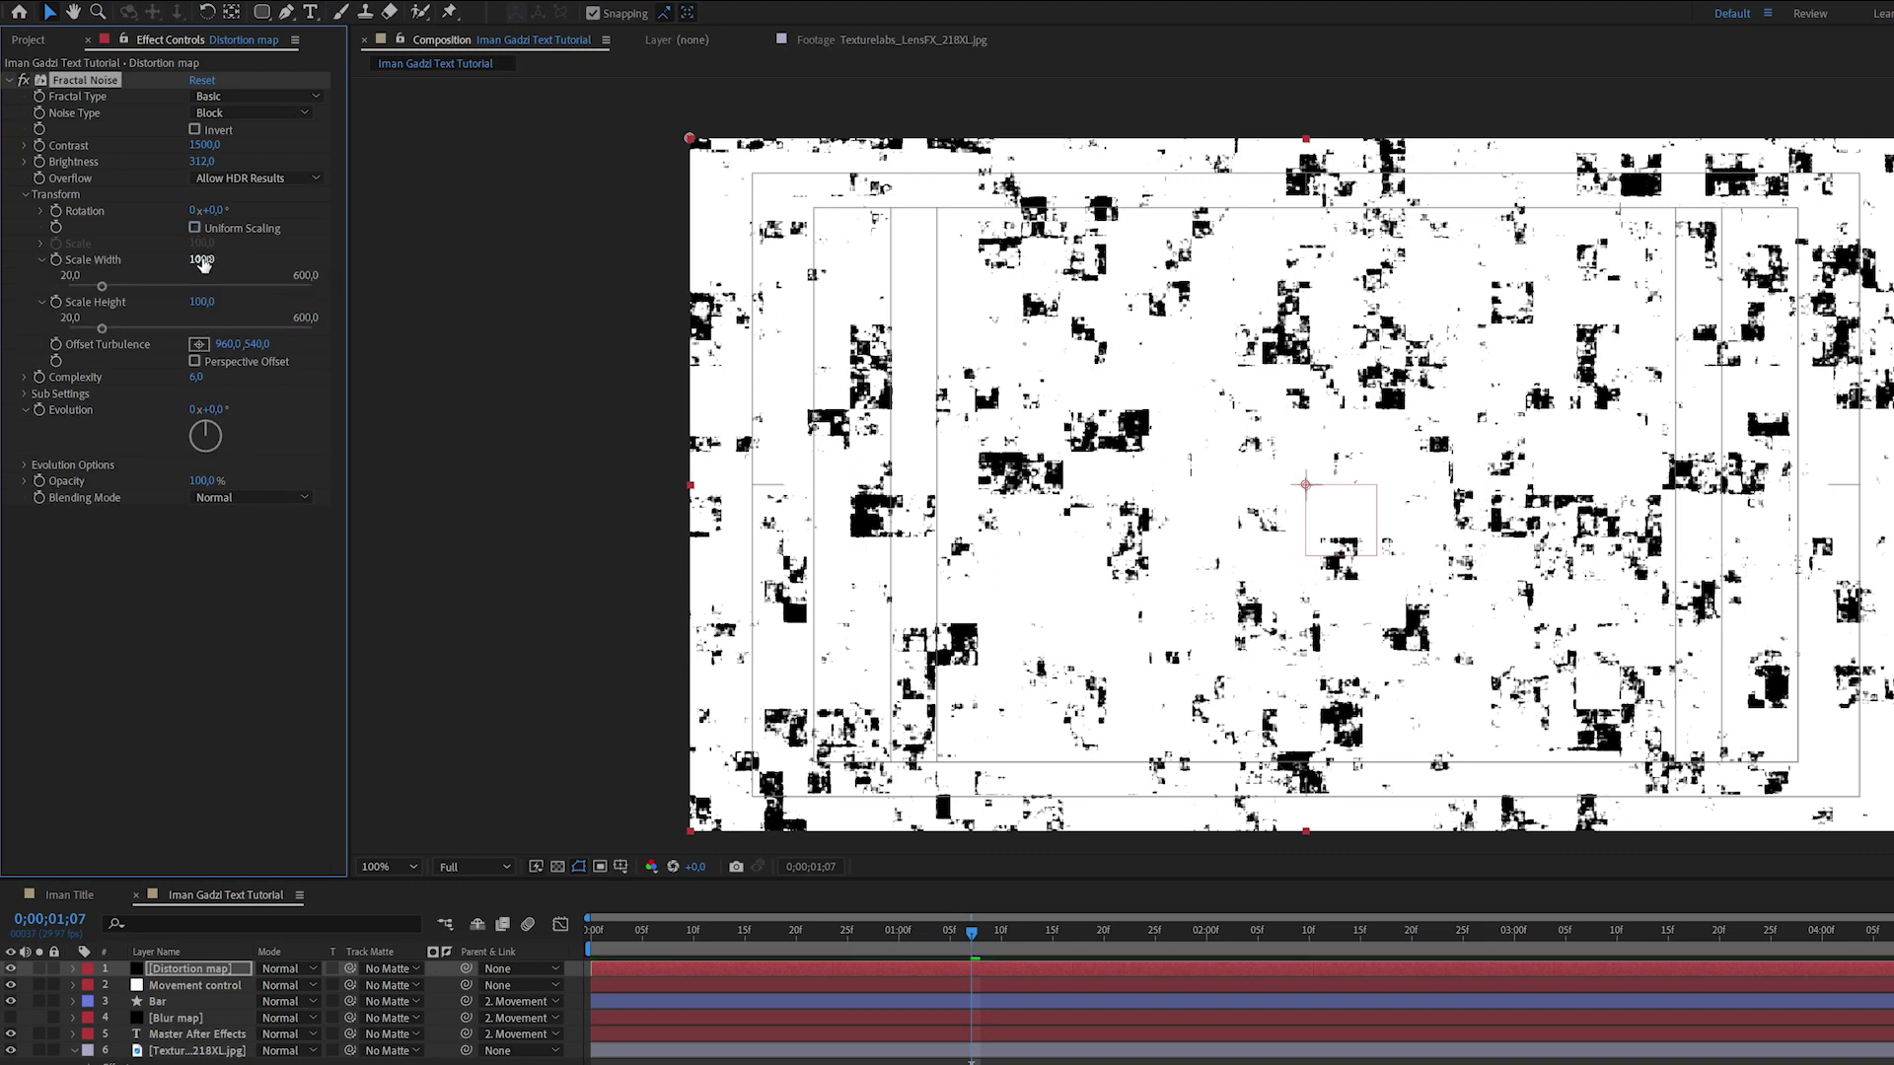
{"action": "left_click", "coordinate": [201, 302]}
{"action": "type", "text": "5"}
{"action": "key", "text": "Return"}
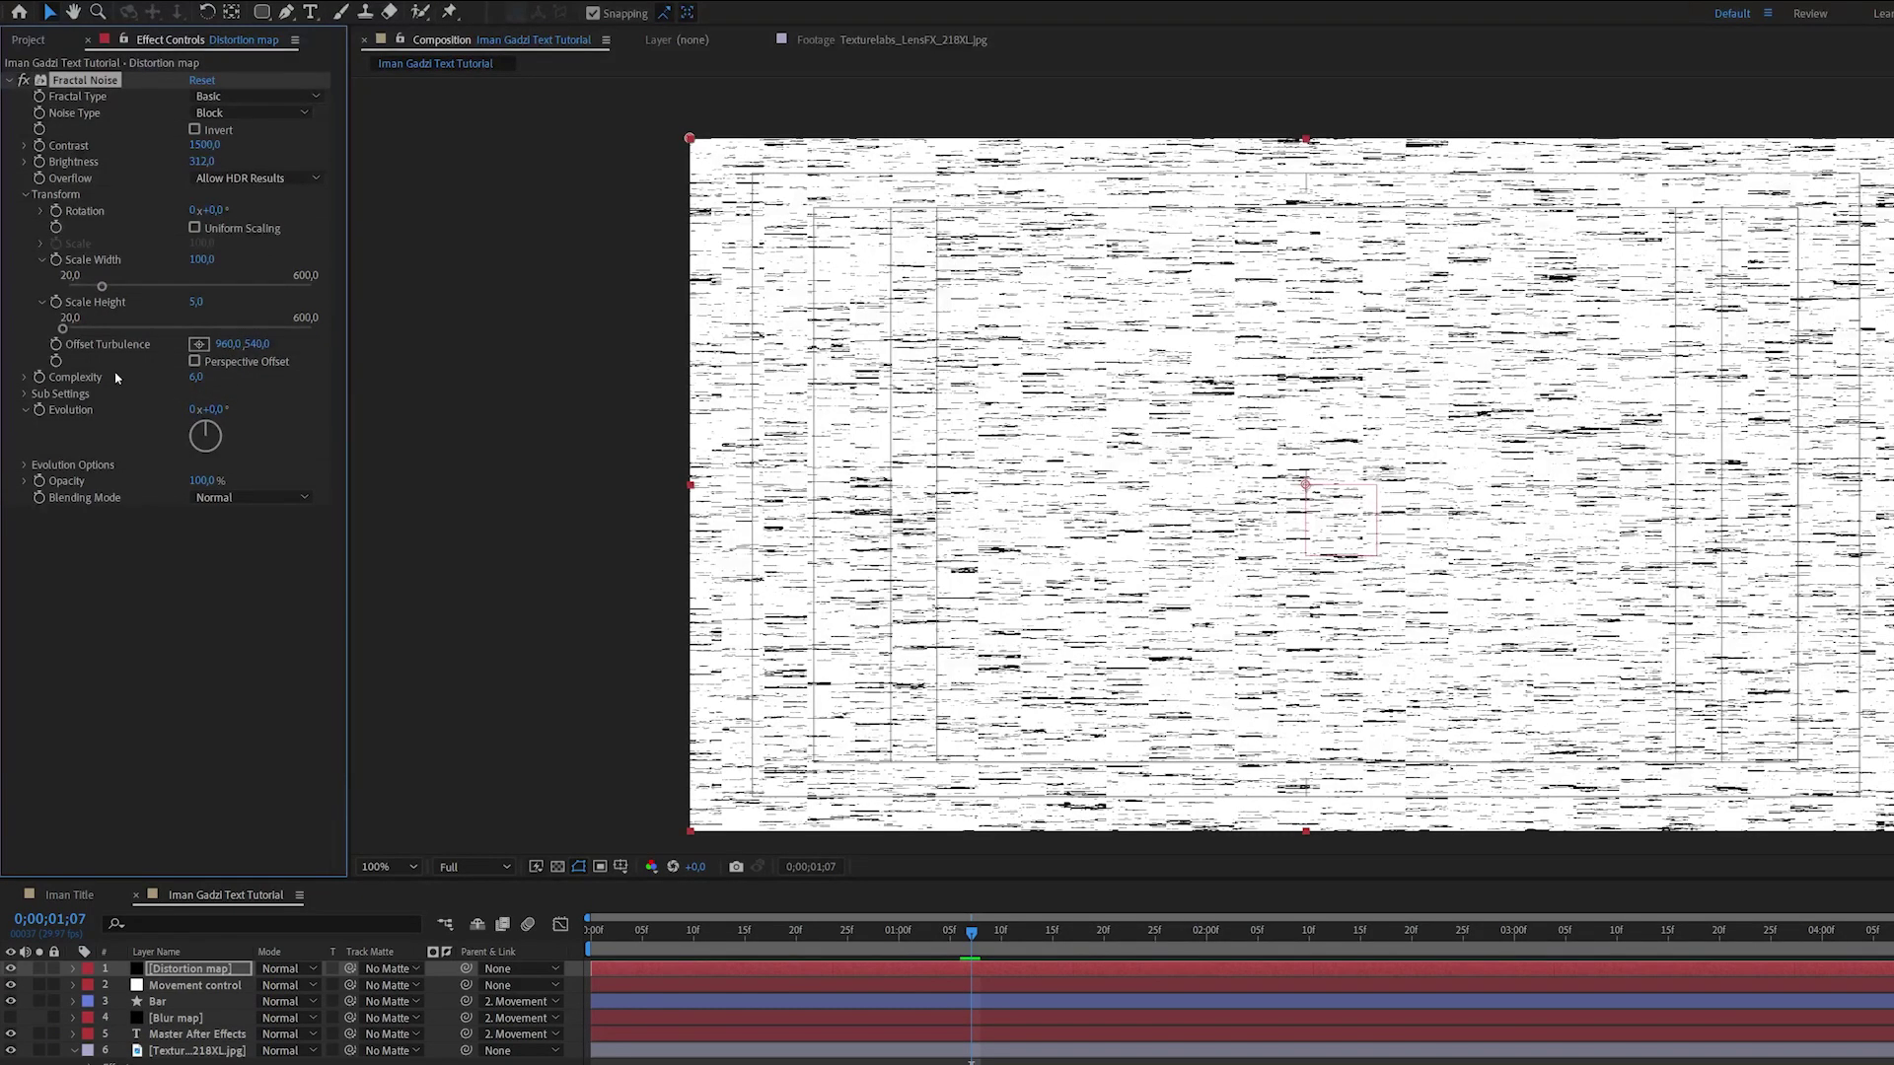
Lower the Fractal Noise Complexity to 1 and compare the settings with the VHS MAP layer in the Iman Title composition.
{"action": "left_click_drag", "start_coordinate": [195, 380], "coordinate": [57, 392]}
{"action": "left_click_drag", "start_coordinate": [186, 376], "coordinate": [187, 381]}
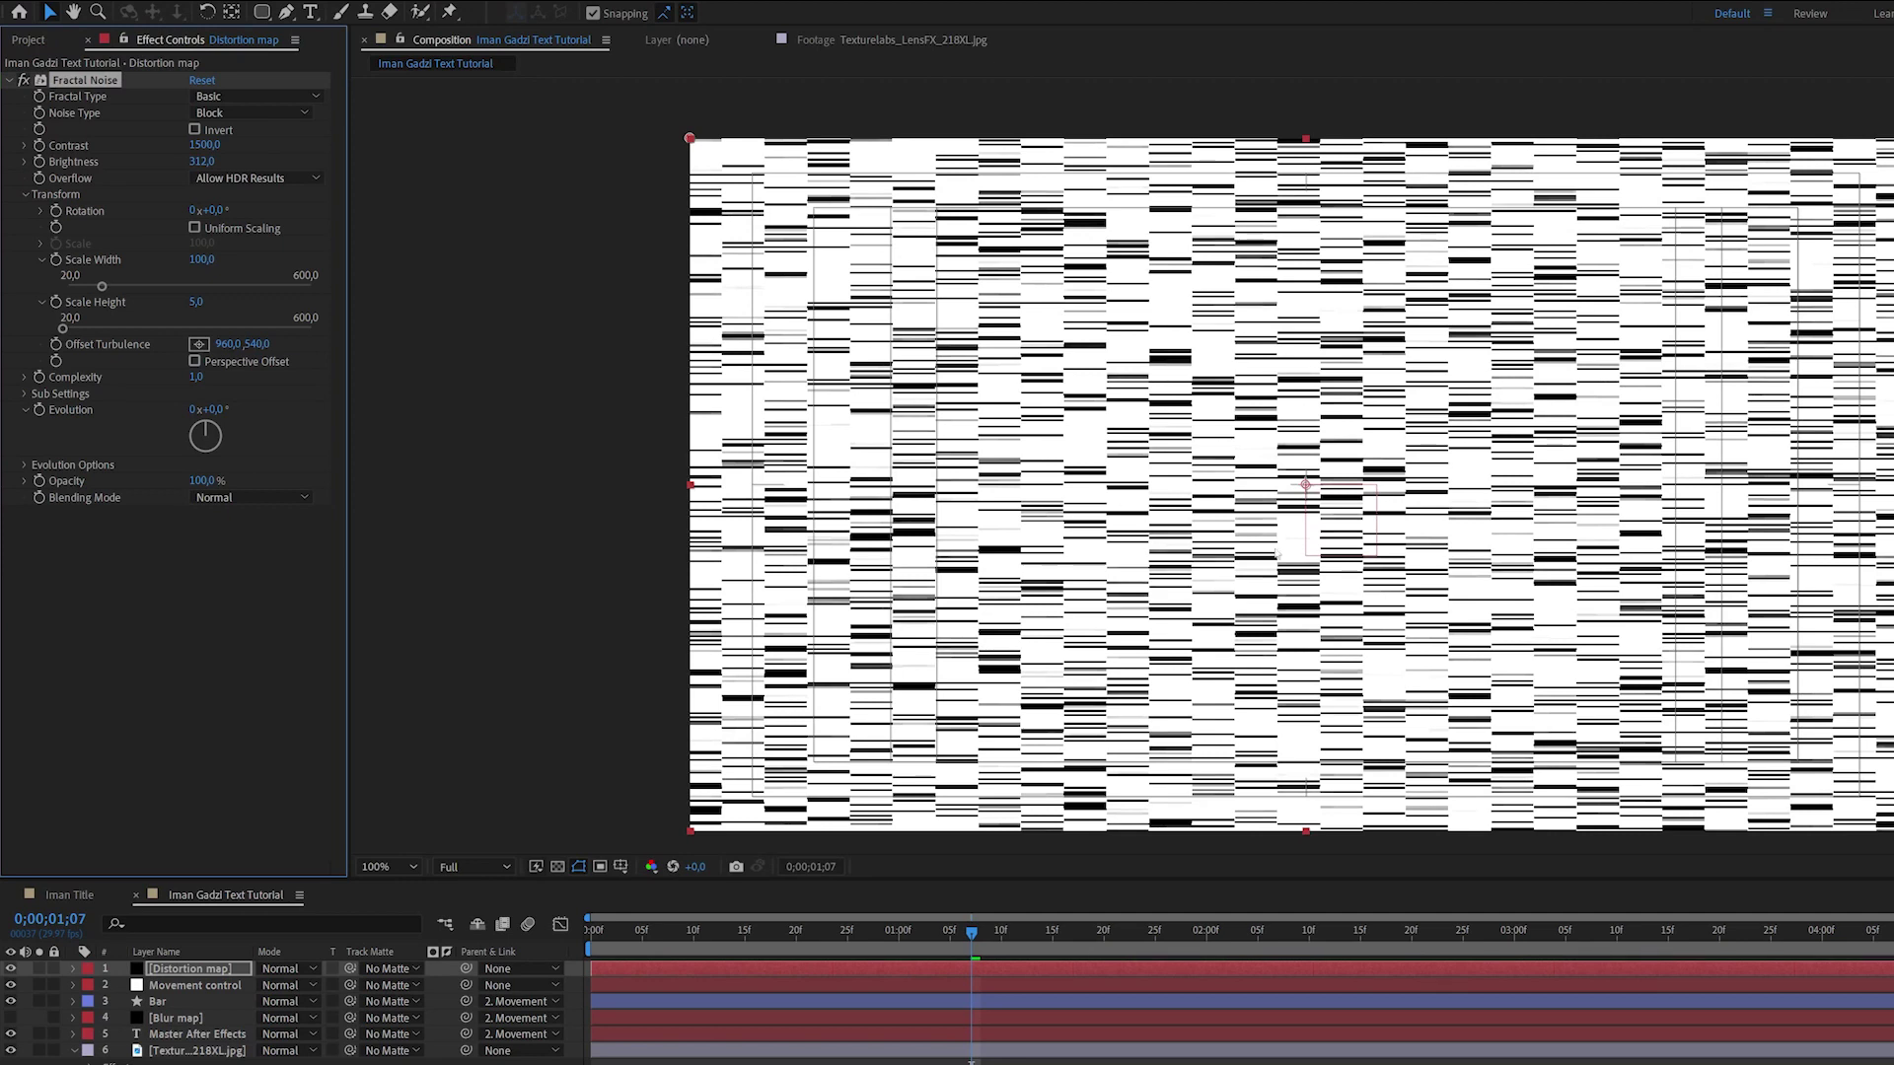
{"action": "left_click", "coordinate": [69, 895]}
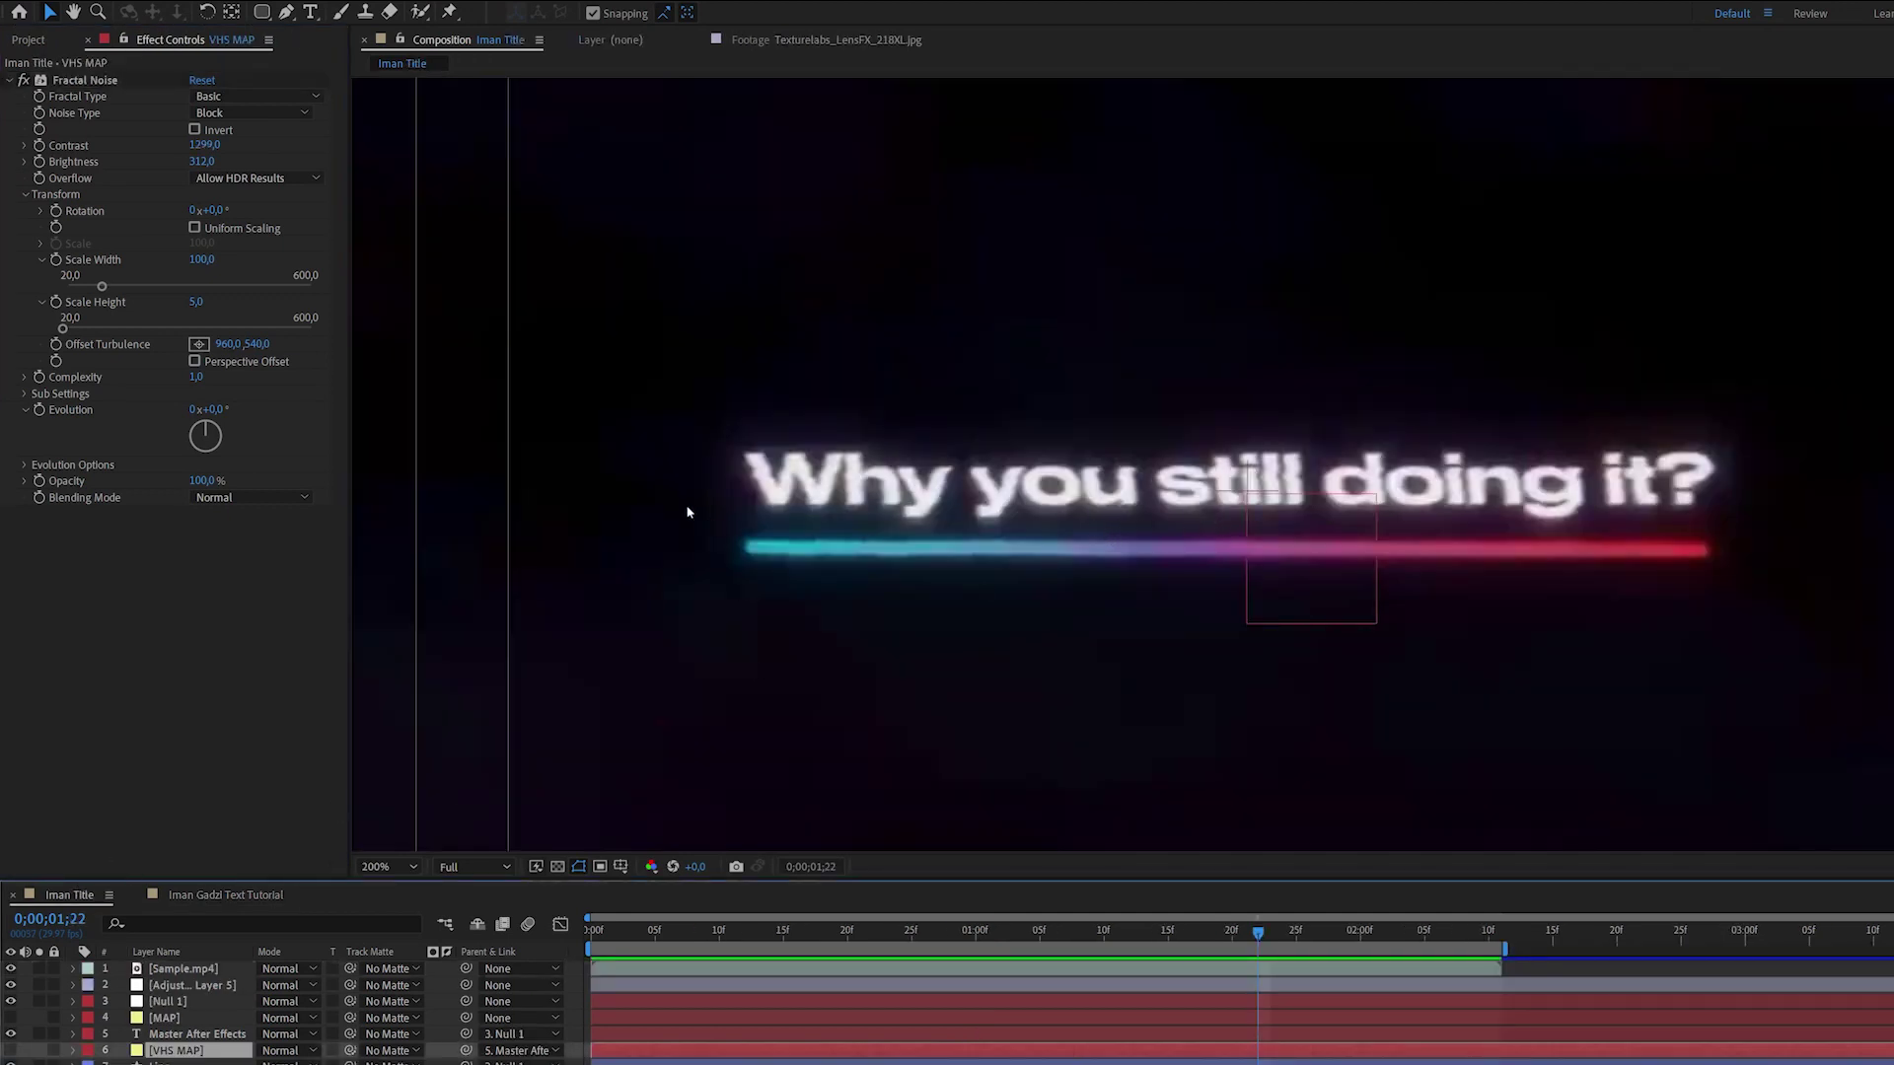
{"action": "left_click", "coordinate": [251, 895]}
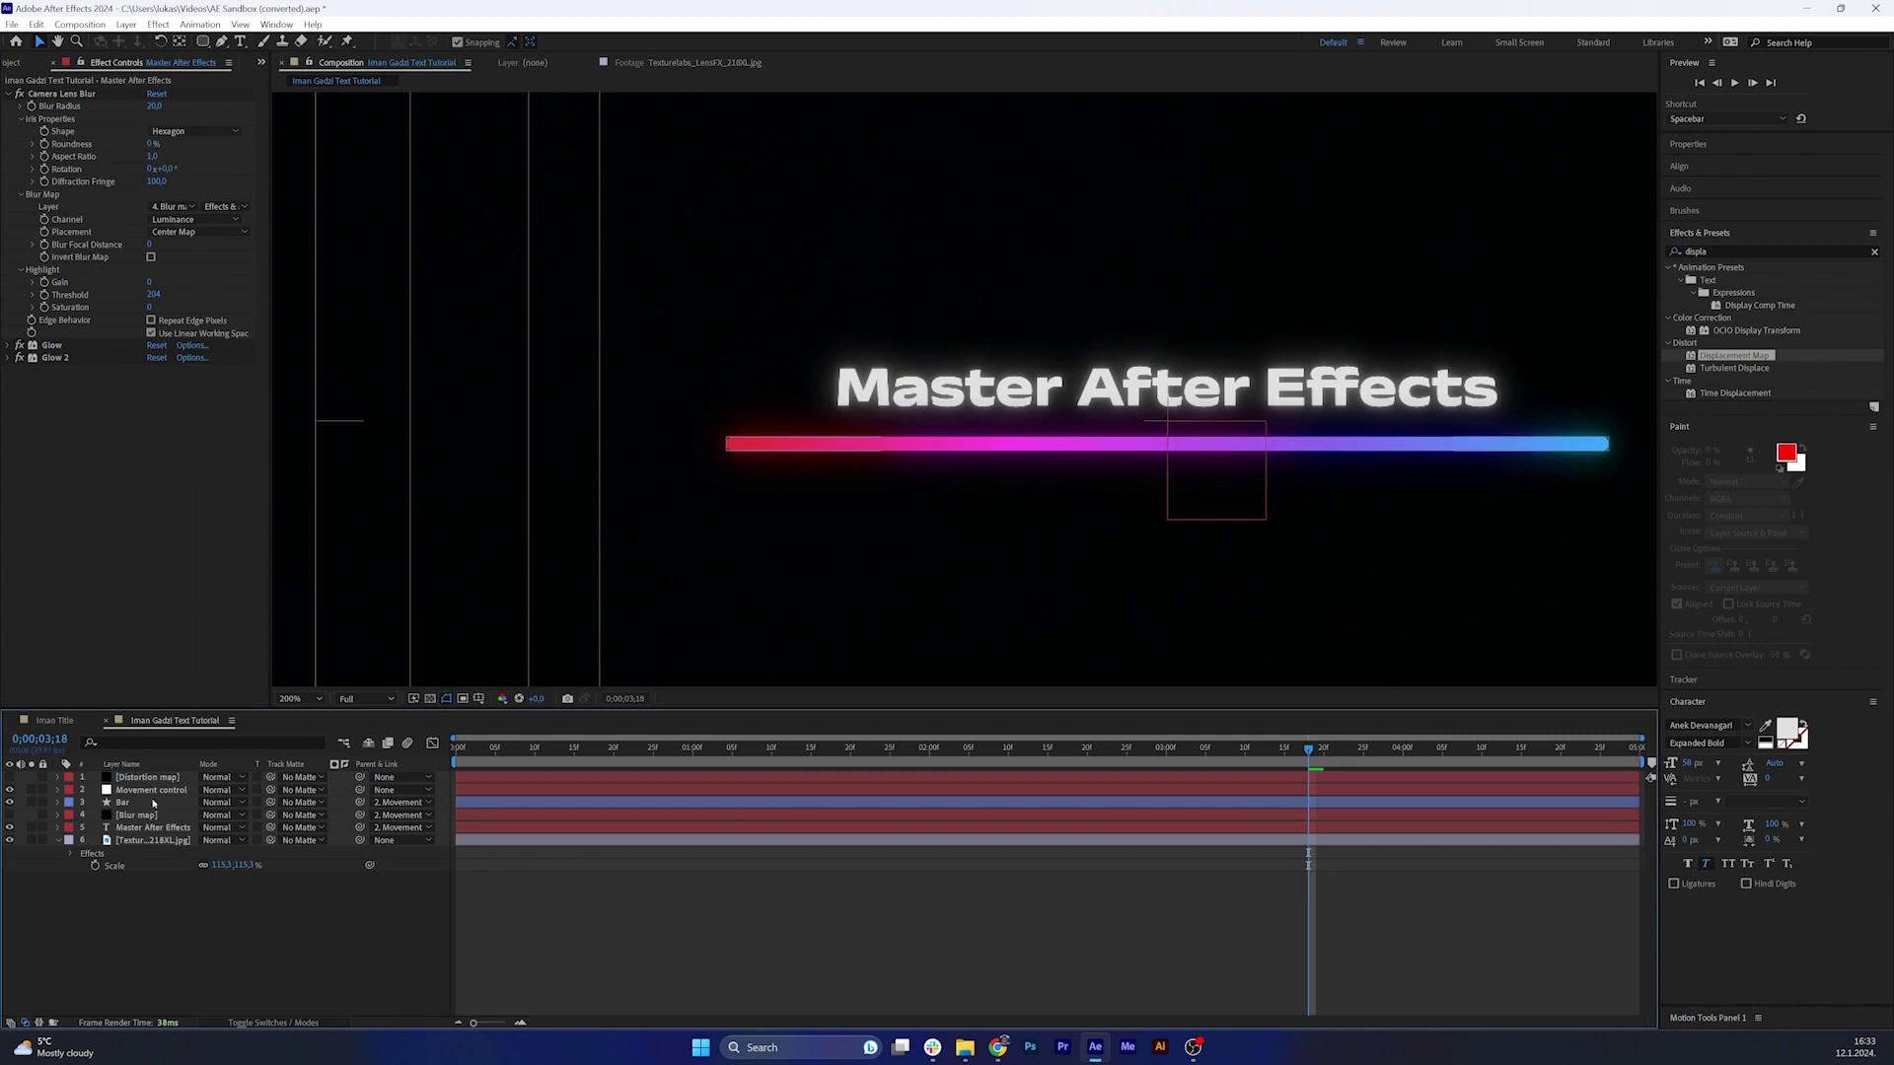
Apply Displacement Map to the Master After Effects text layer, using the Distortion map layer with Effects & Masks as the map source.
{"action": "left_click", "coordinate": [158, 830]}
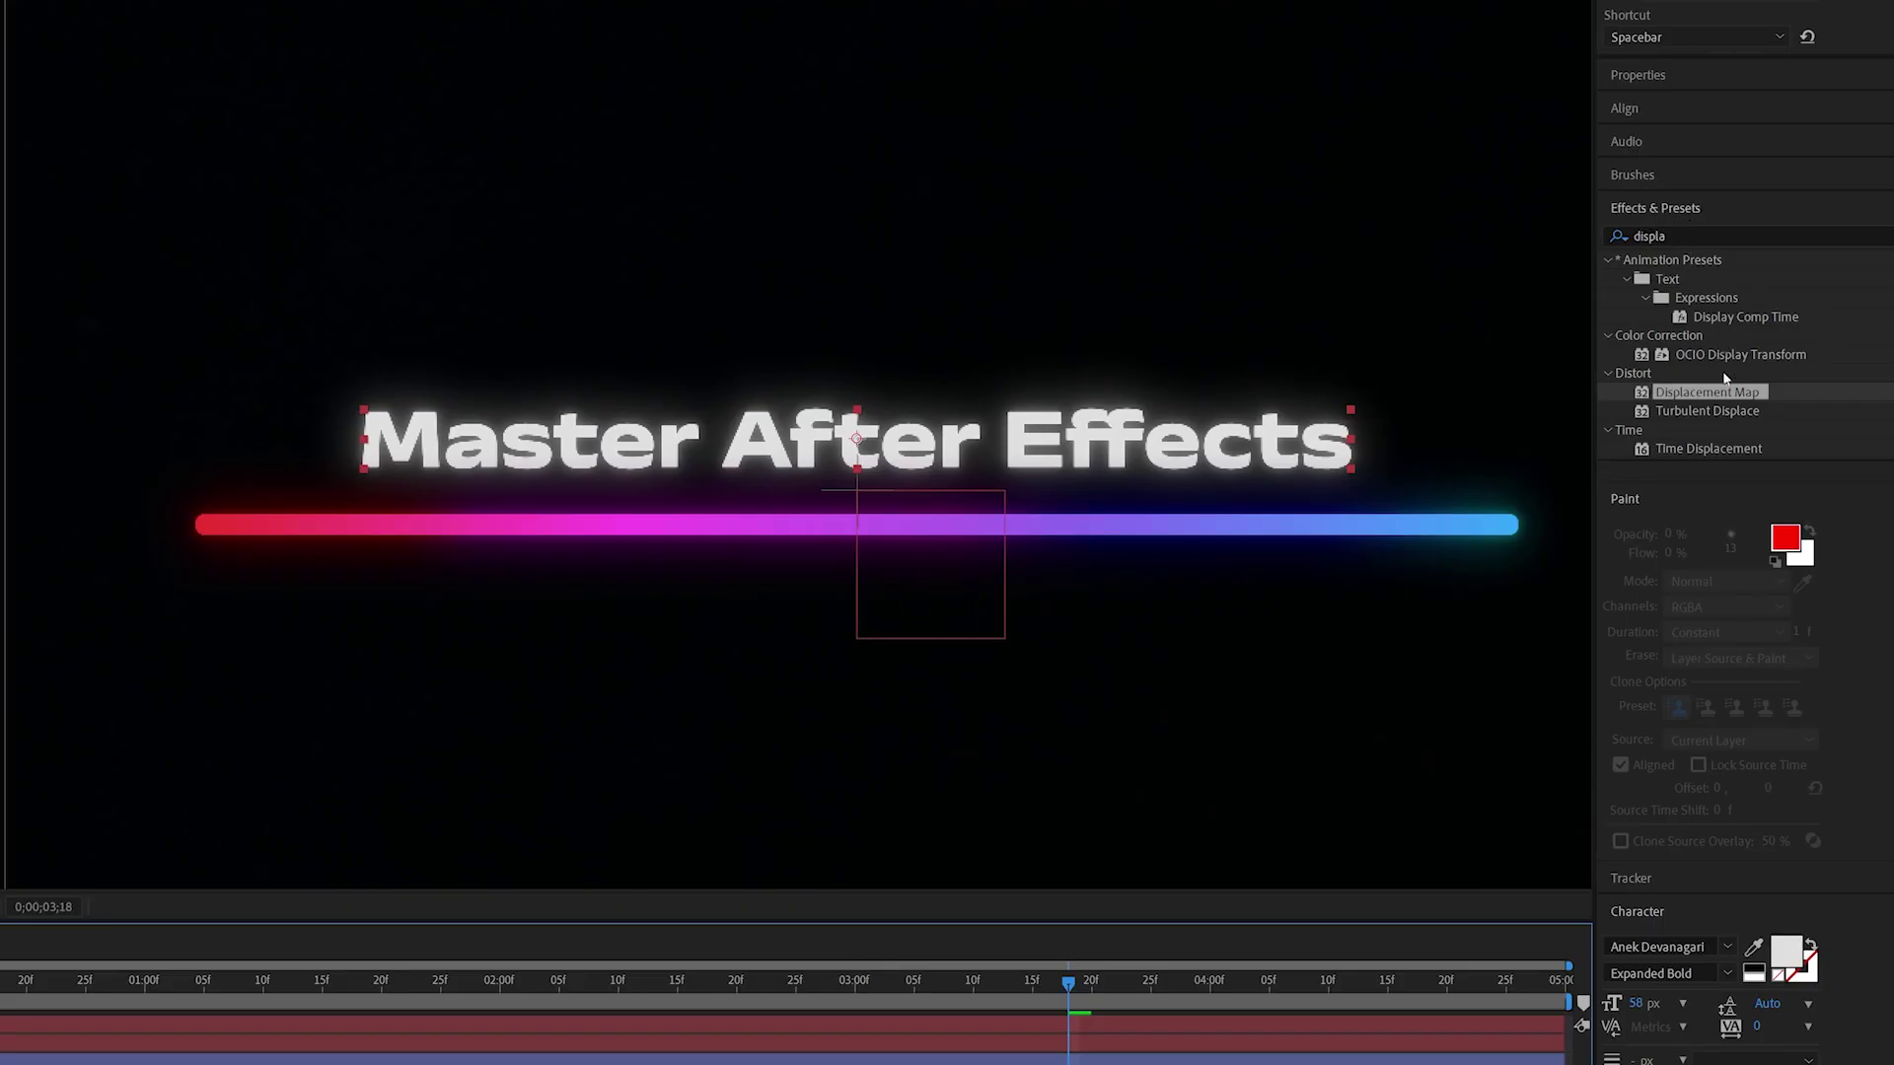
{"action": "left_click_drag", "start_coordinate": [1722, 392], "coordinate": [977, 488]}
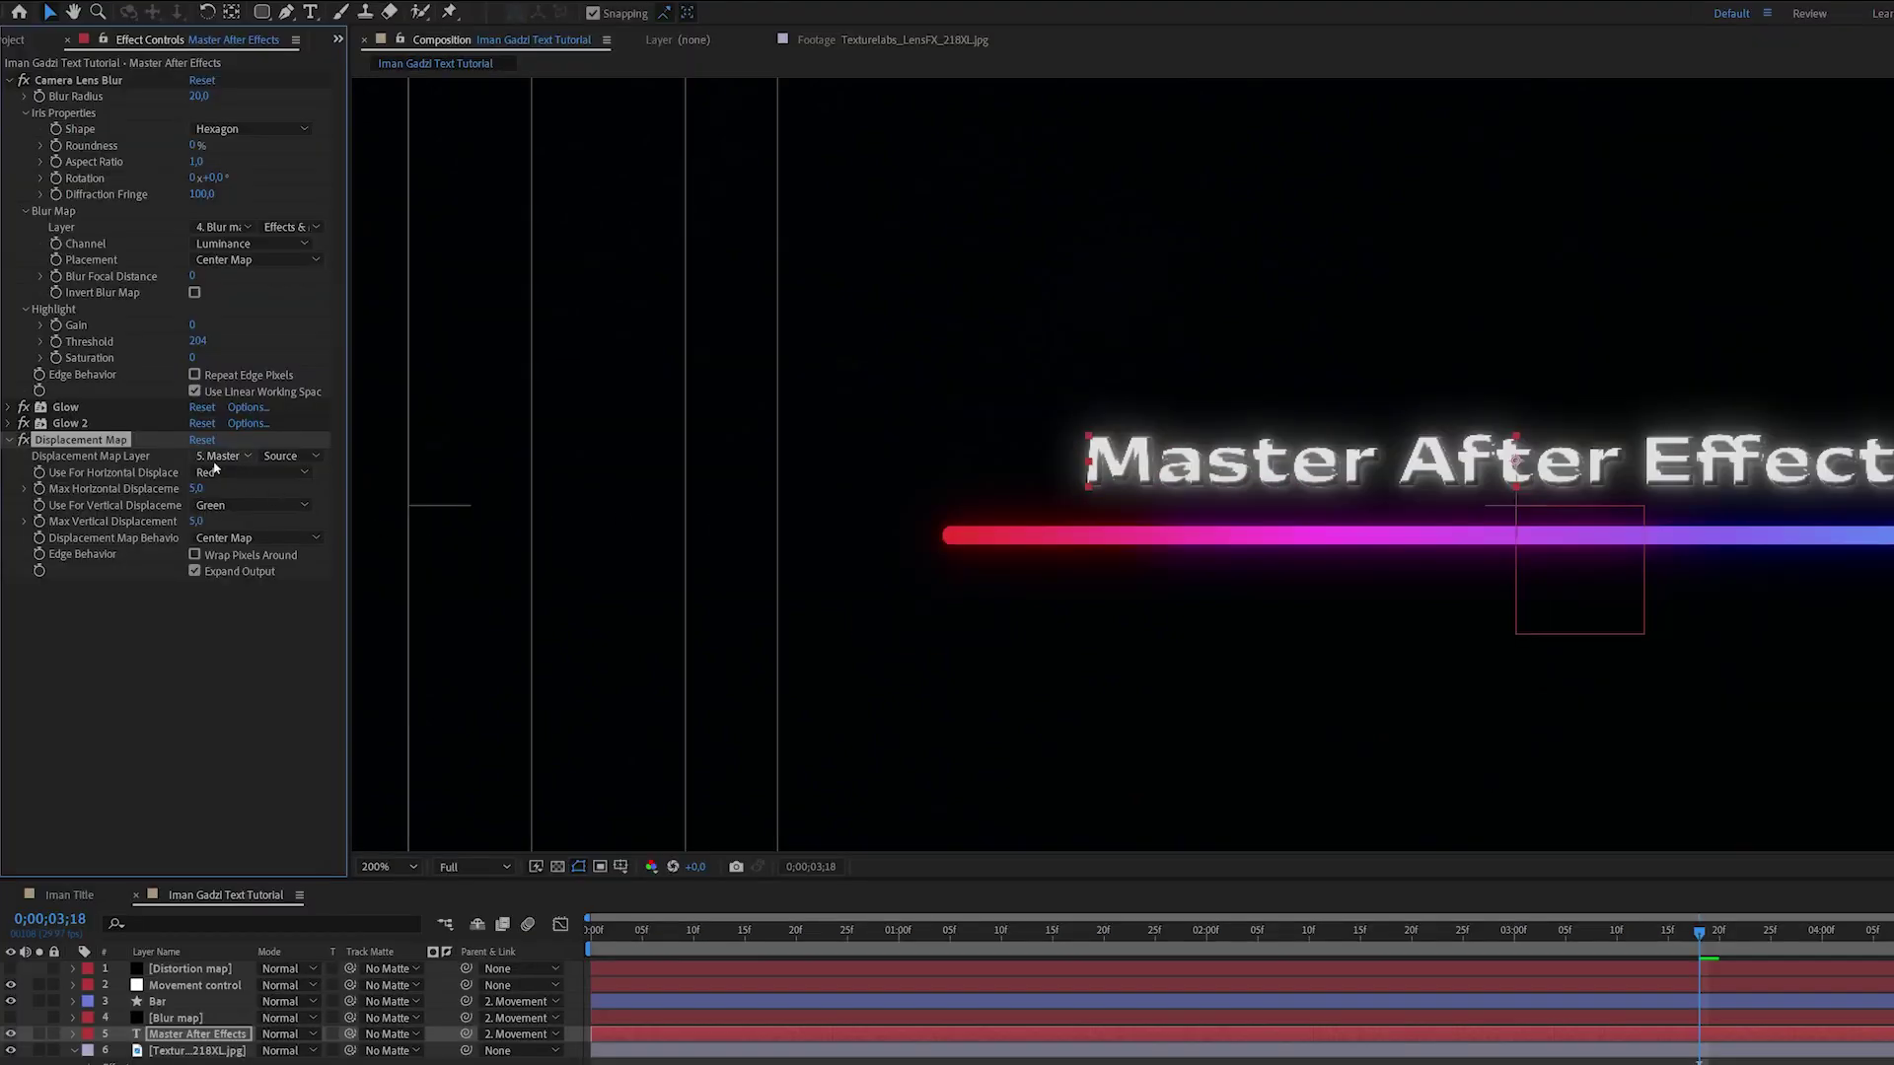
{"action": "left_click", "coordinate": [222, 456]}
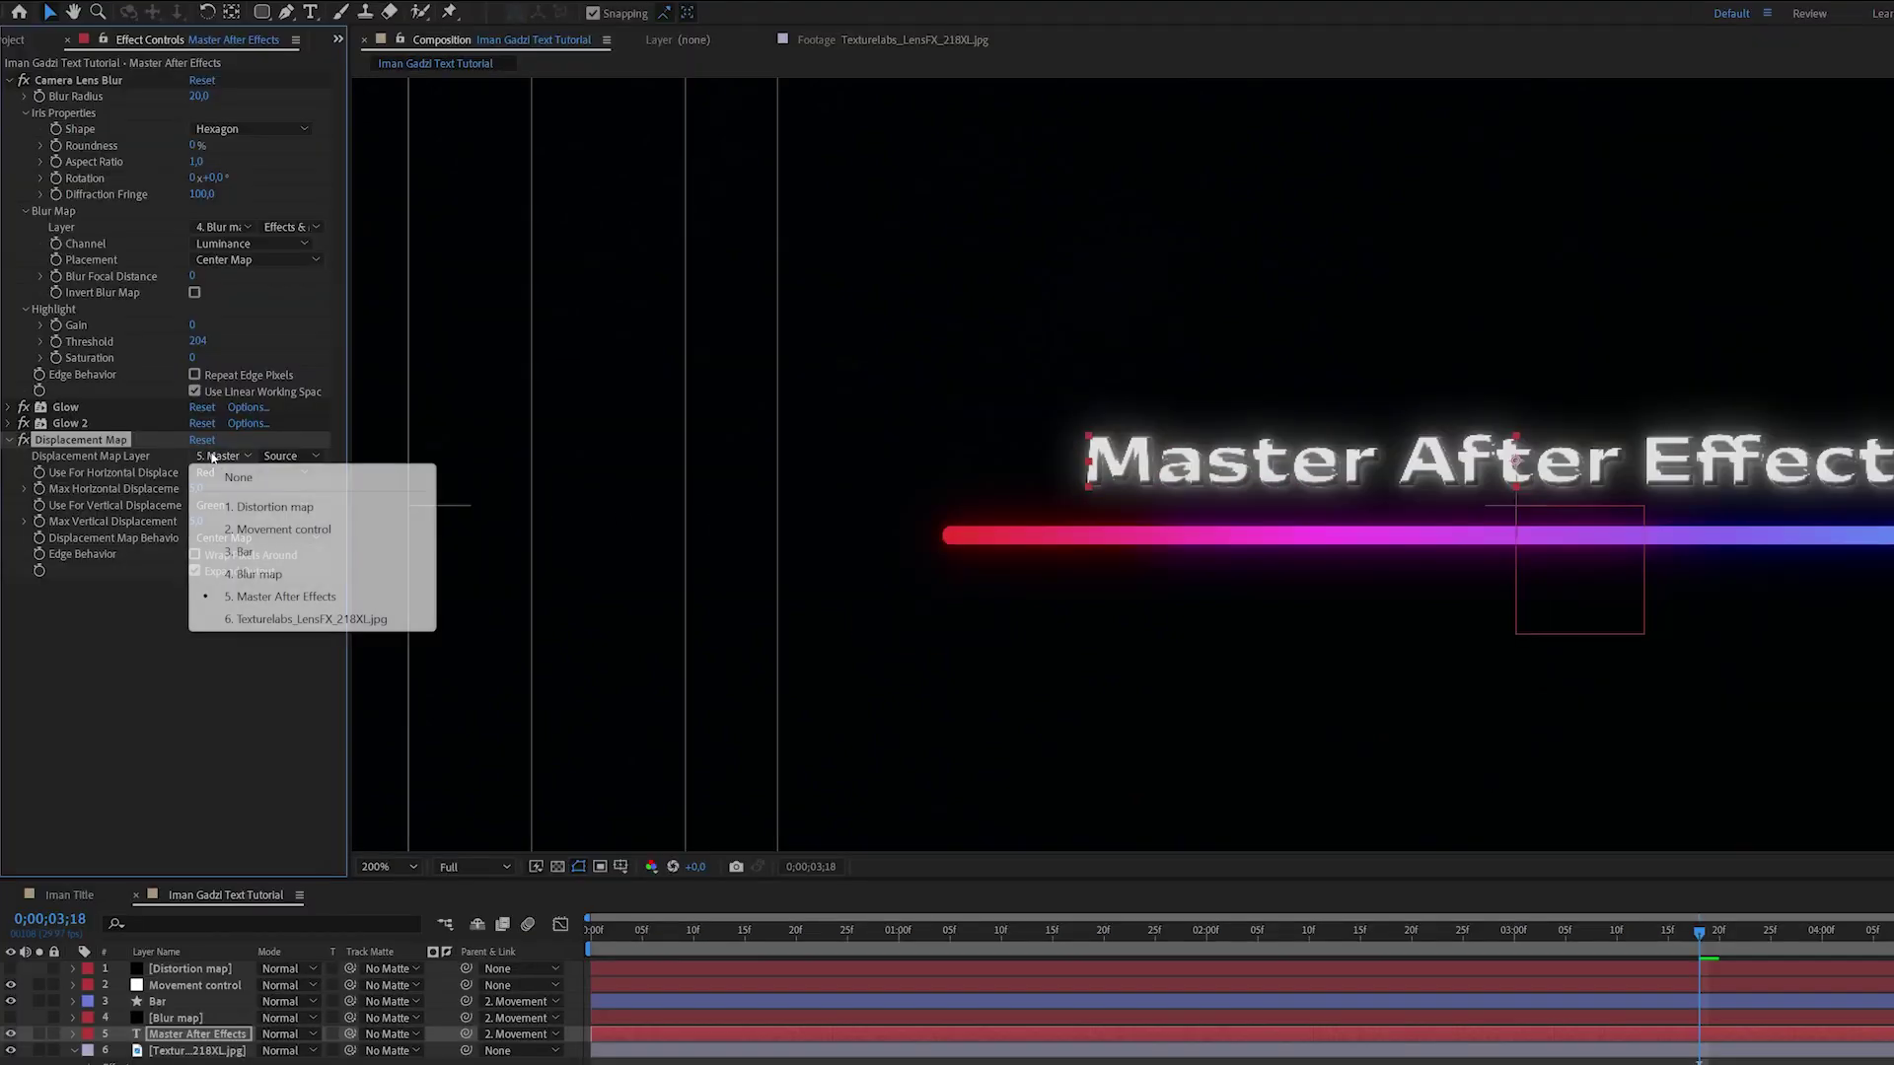
{"action": "left_click", "coordinate": [281, 509]}
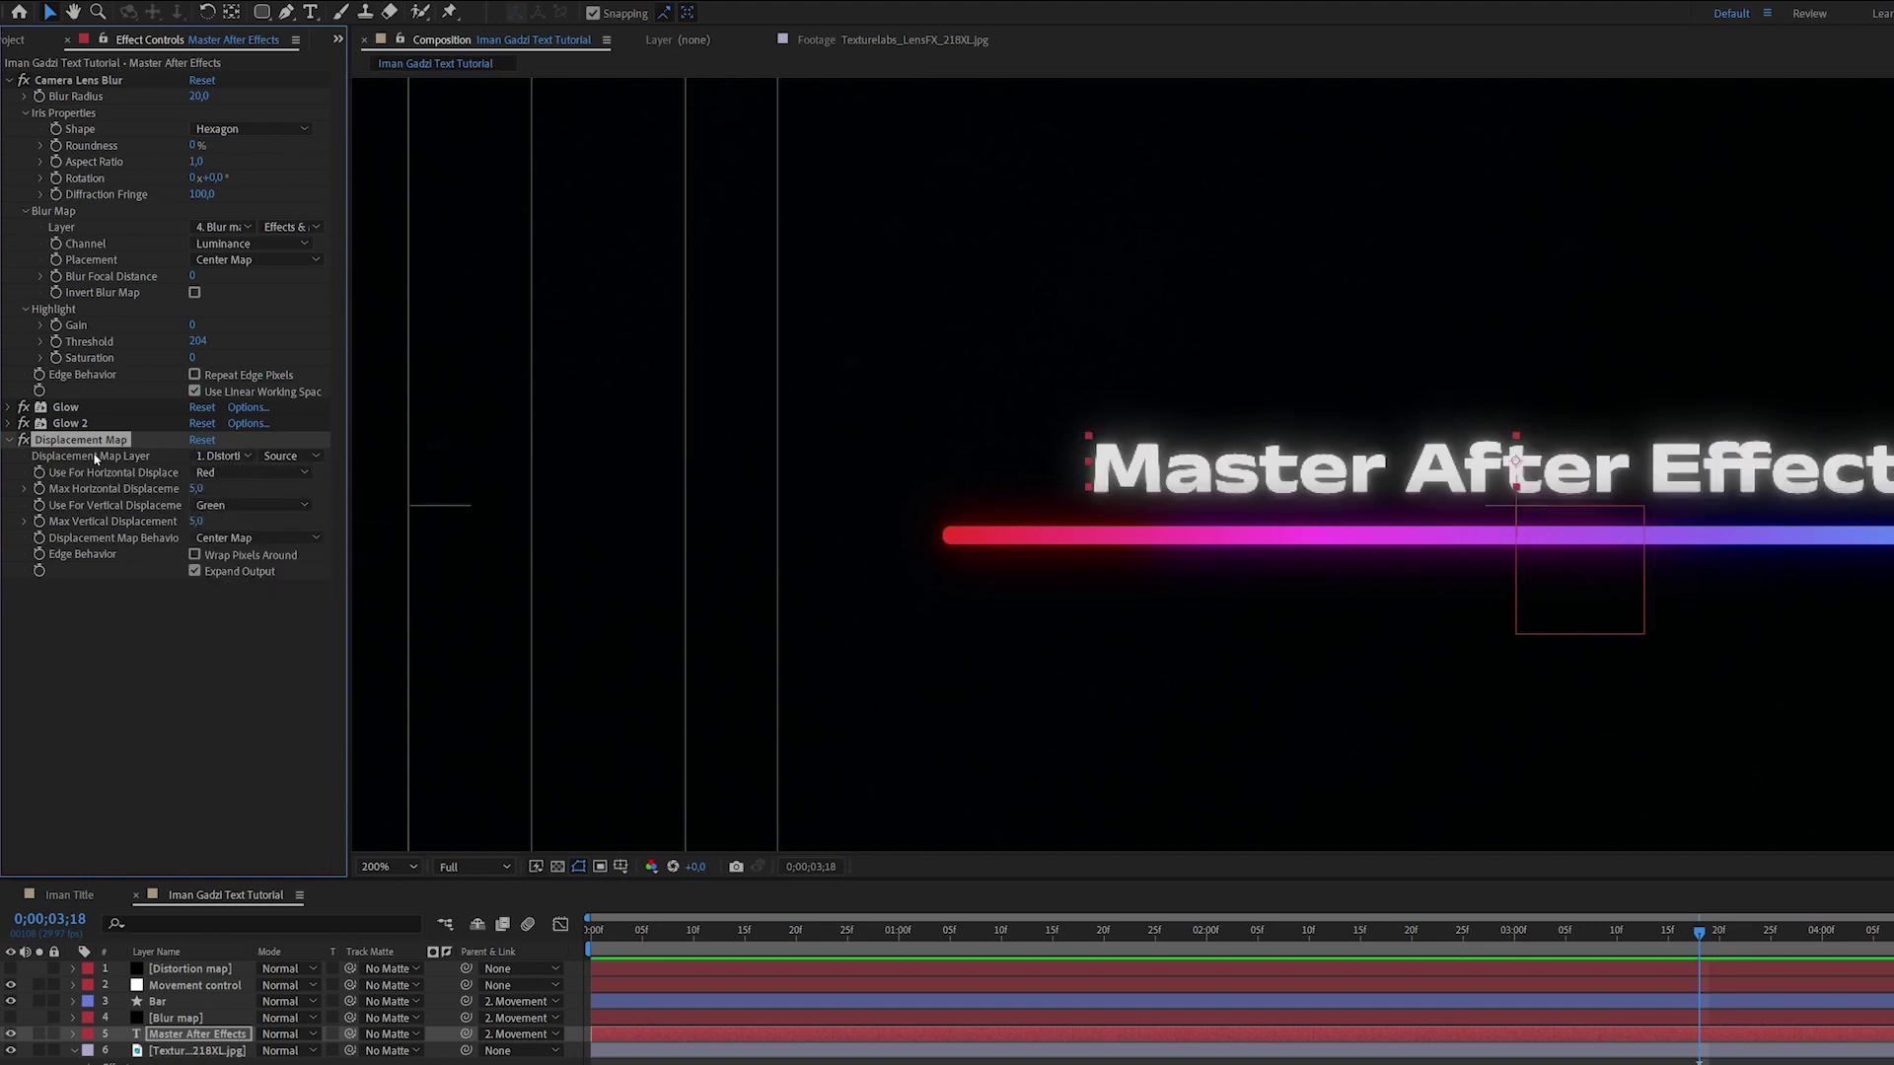
{"action": "left_click", "coordinate": [288, 456]}
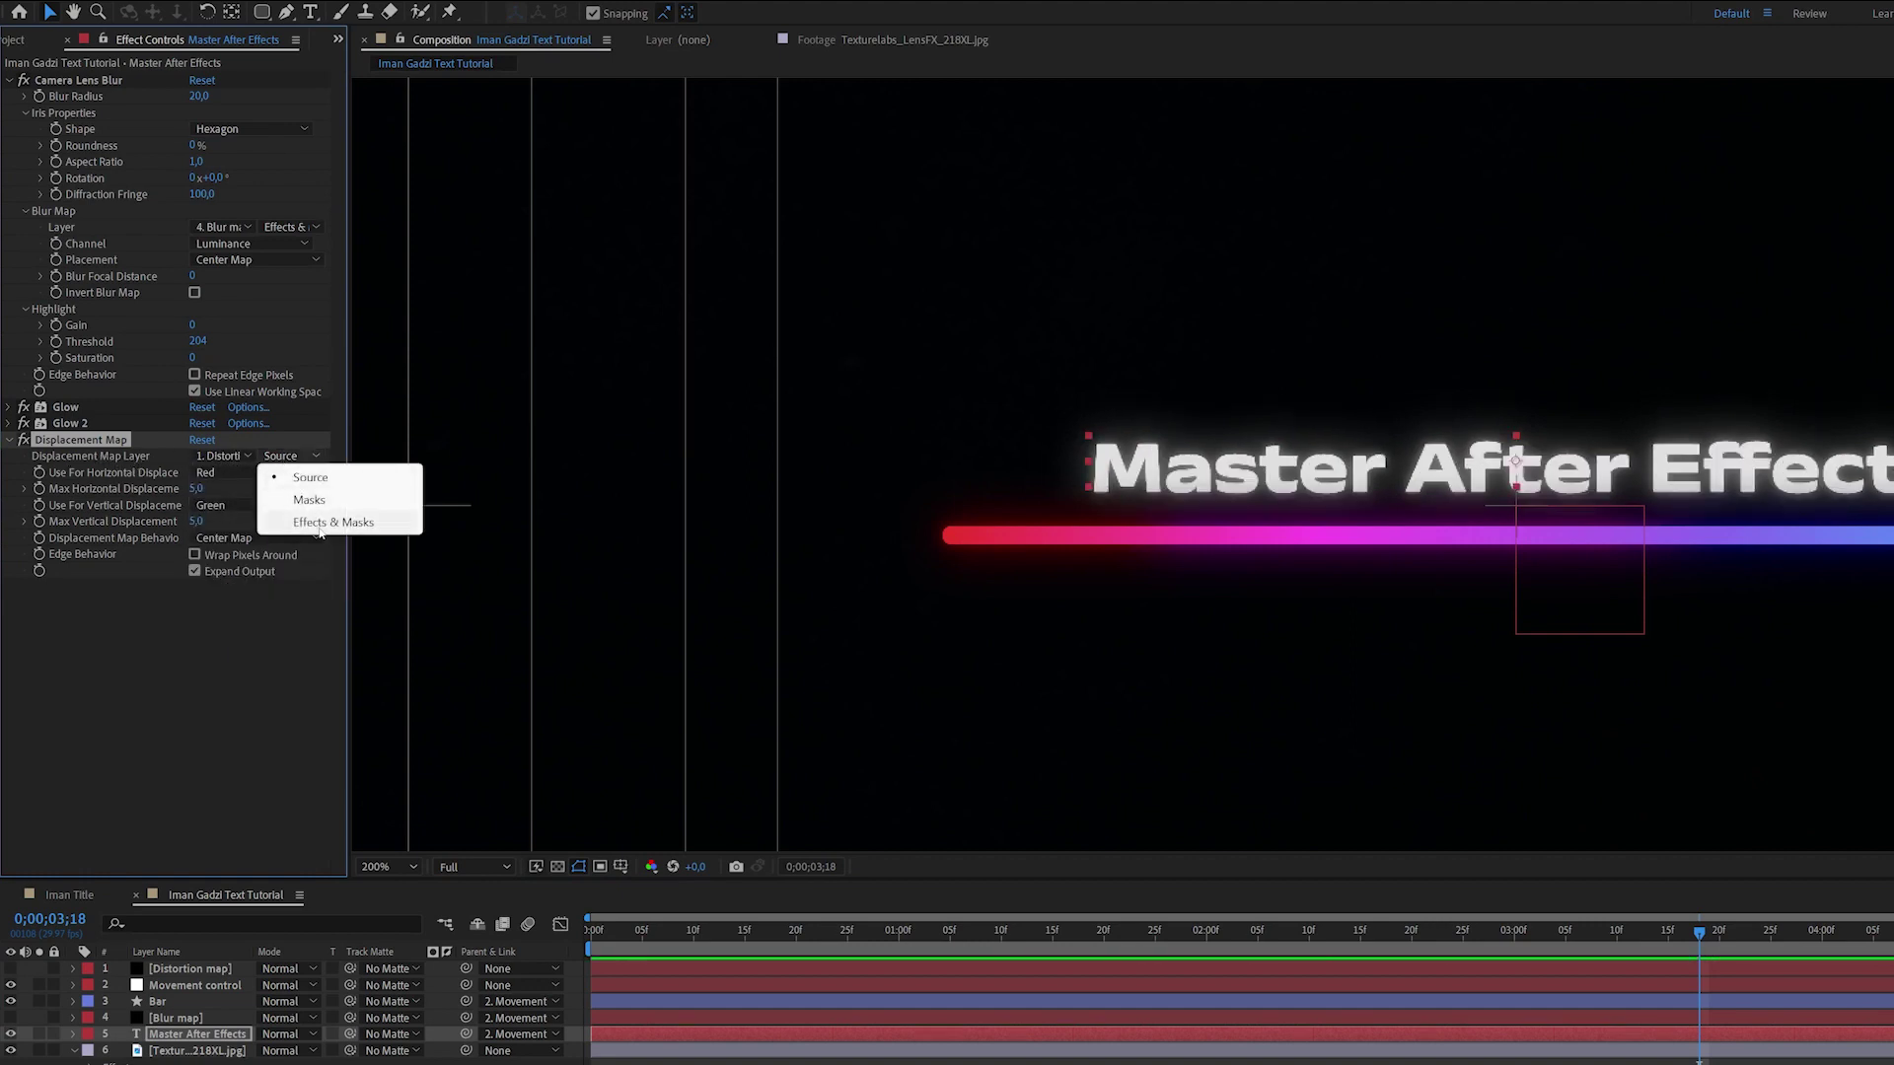
{"action": "left_click", "coordinate": [320, 523]}
Set the text layer's Max Vertical Displacement to 0.
{"action": "scroll", "coordinate": [1623, 474], "scroll_direction": "up", "scroll_amount": 2}
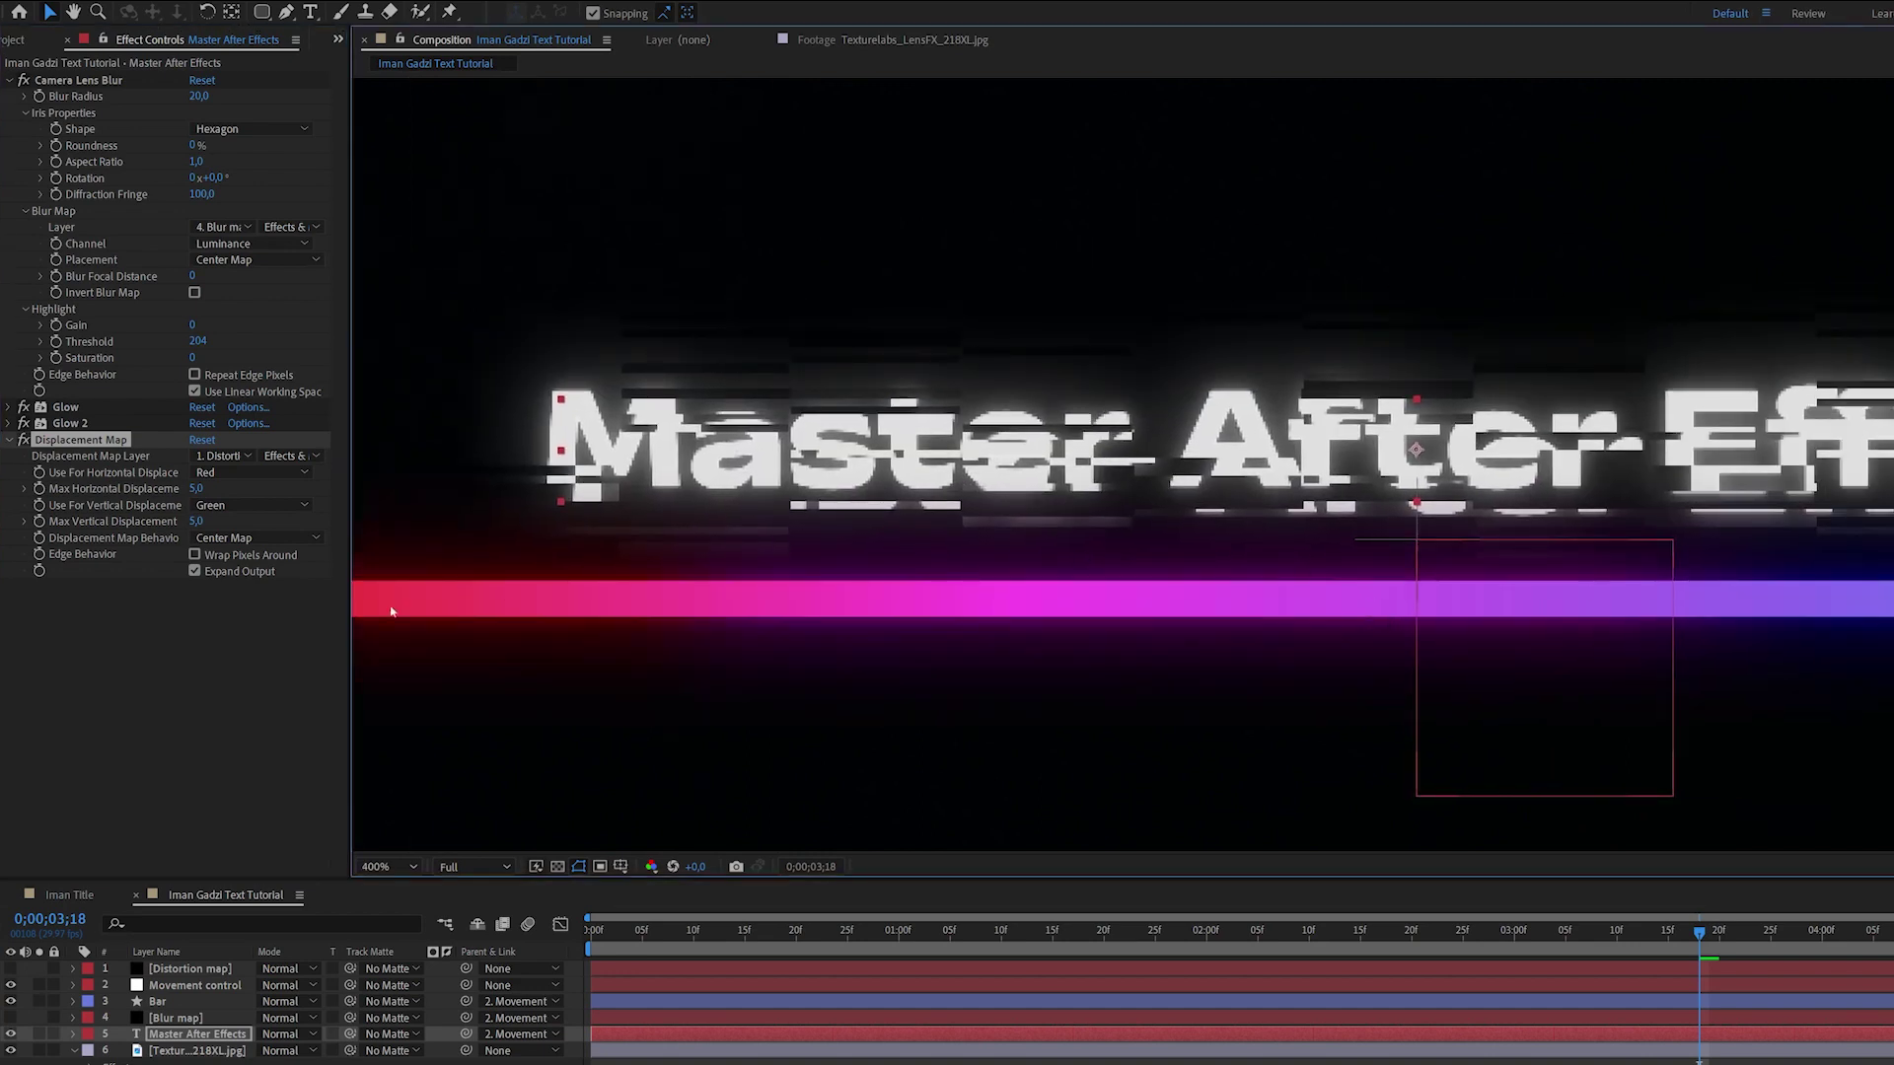
{"action": "left_click", "coordinate": [198, 495]}
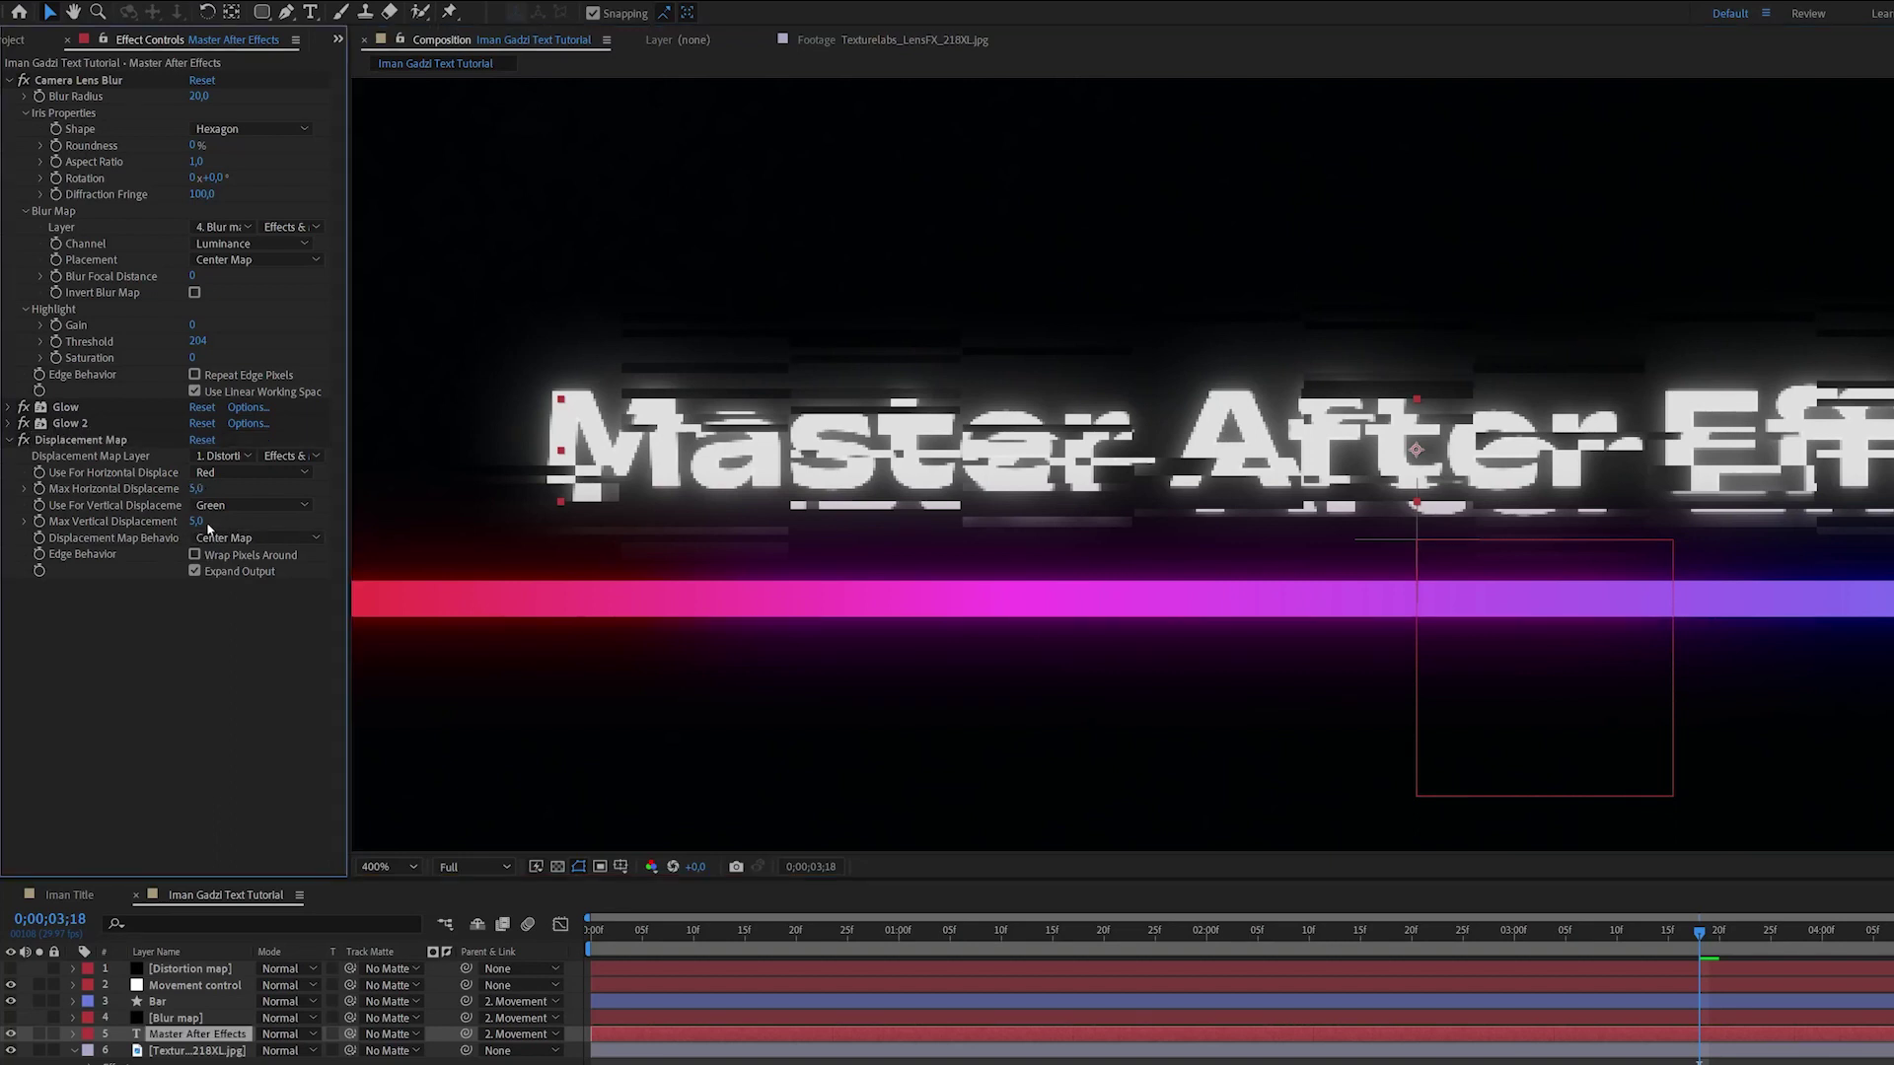
{"action": "left_click", "coordinate": [197, 522]}
{"action": "type", "text": "0"}
{"action": "key", "text": "Return"}
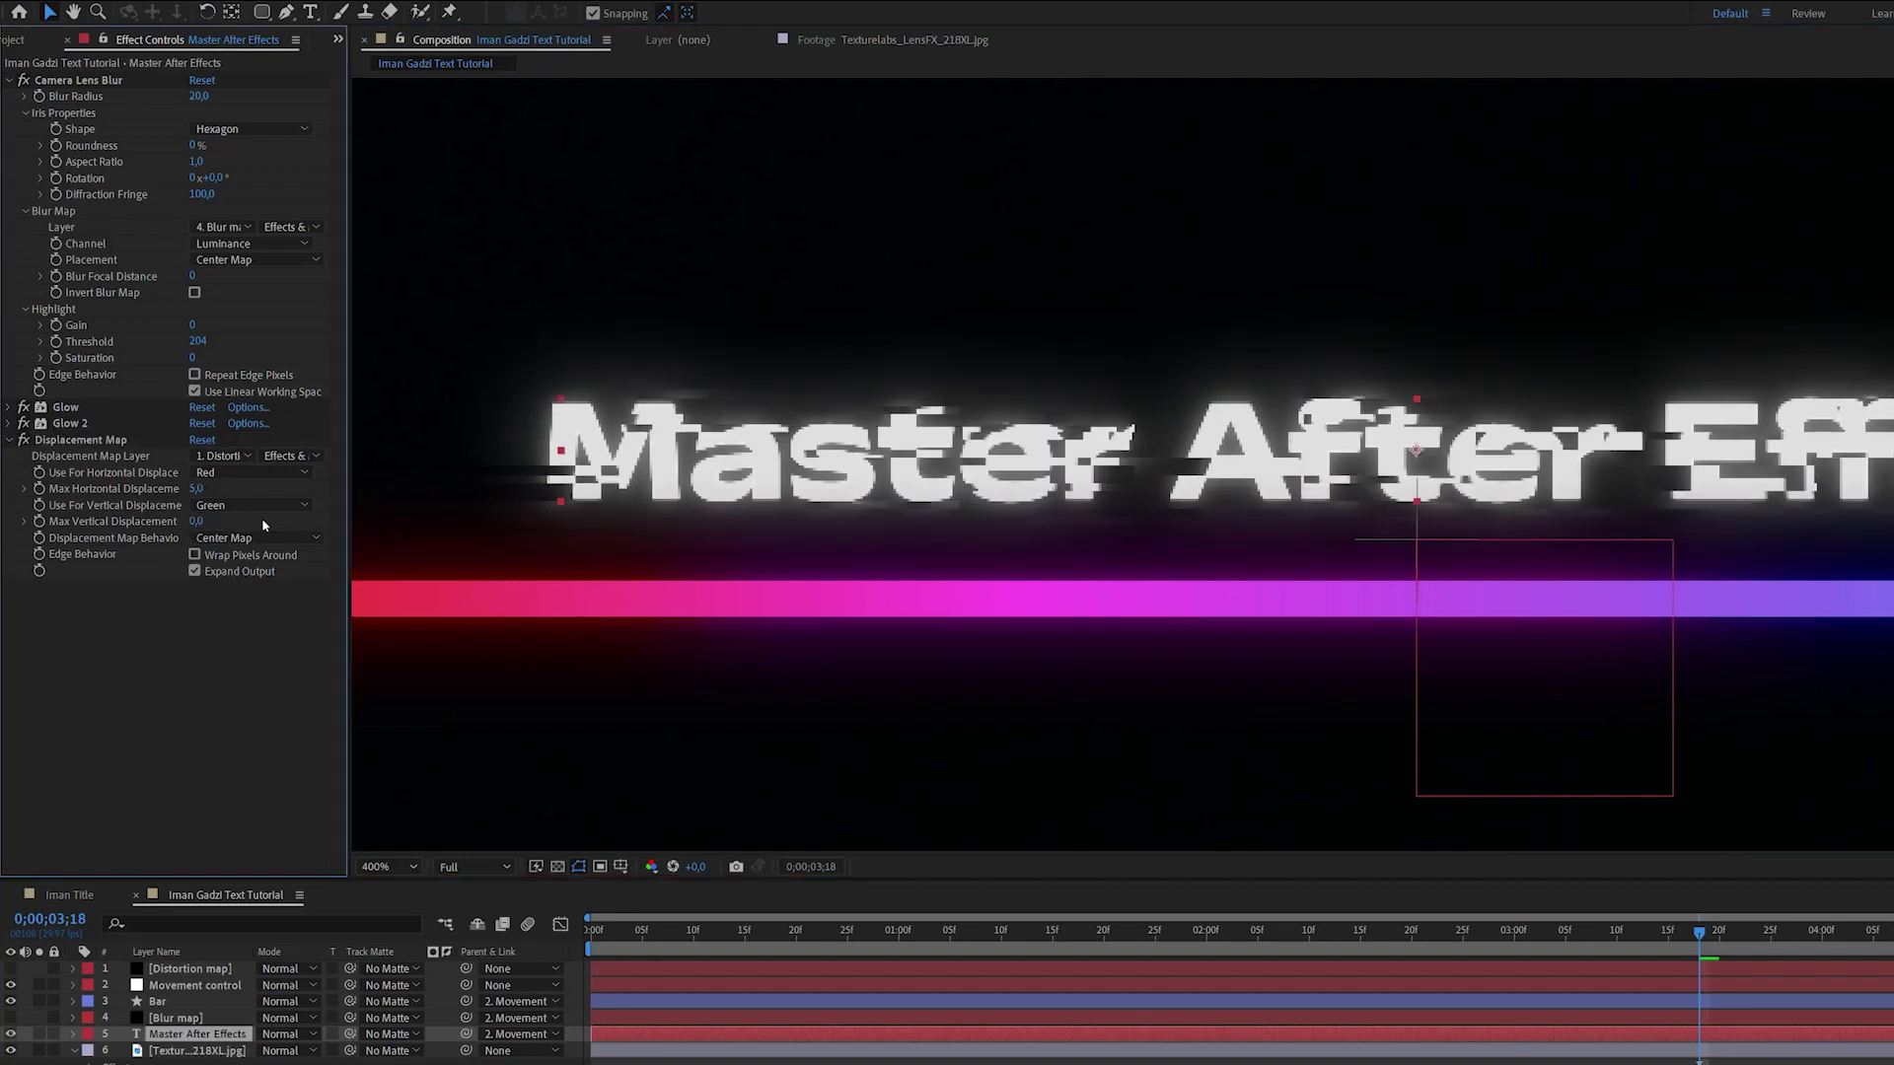
Reduce the text layer's Max Horizontal Displacement to 0.4.
{"action": "left_click", "coordinate": [201, 489]}
{"action": "type", "text": "0"}
{"action": "left_click", "coordinate": [213, 497]}
{"action": "left_click_drag", "start_coordinate": [198, 492], "coordinate": [202, 493]}
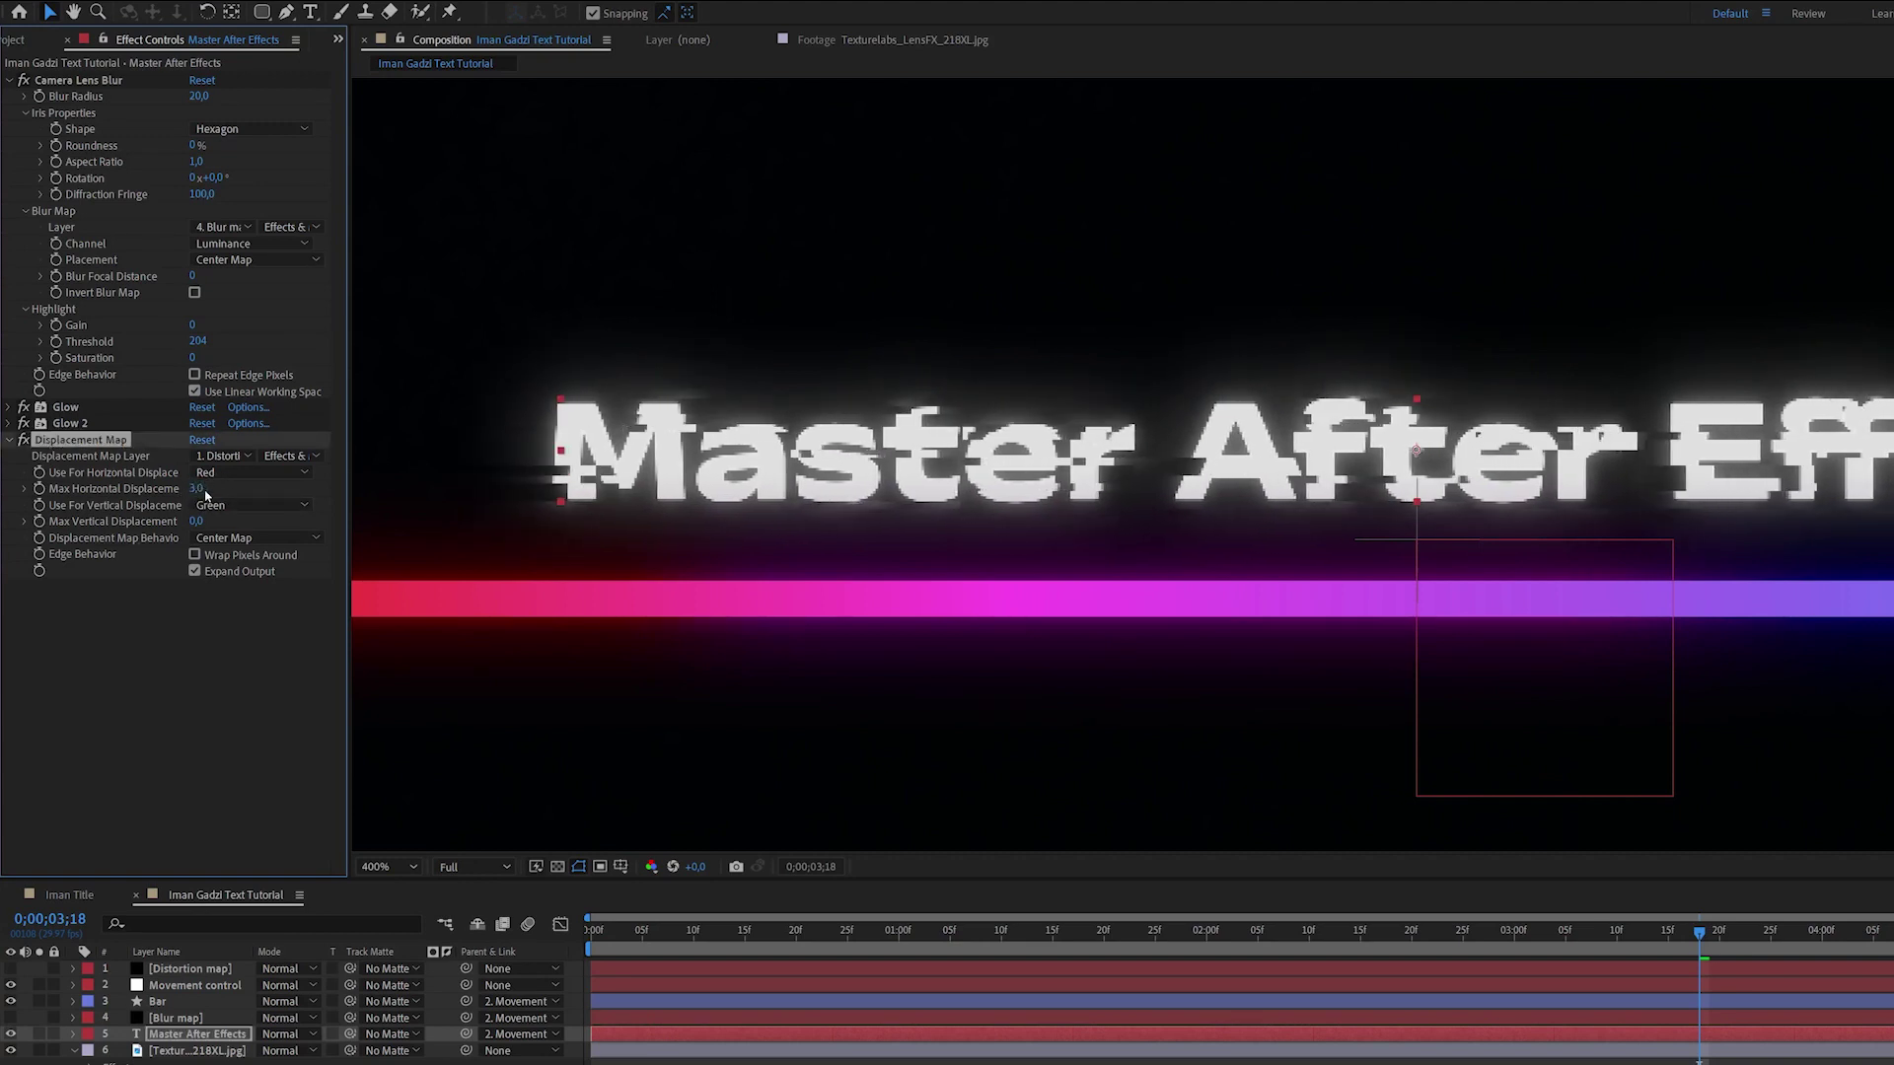
{"action": "left_click", "coordinate": [212, 489]}
{"action": "key", "text": "Return"}
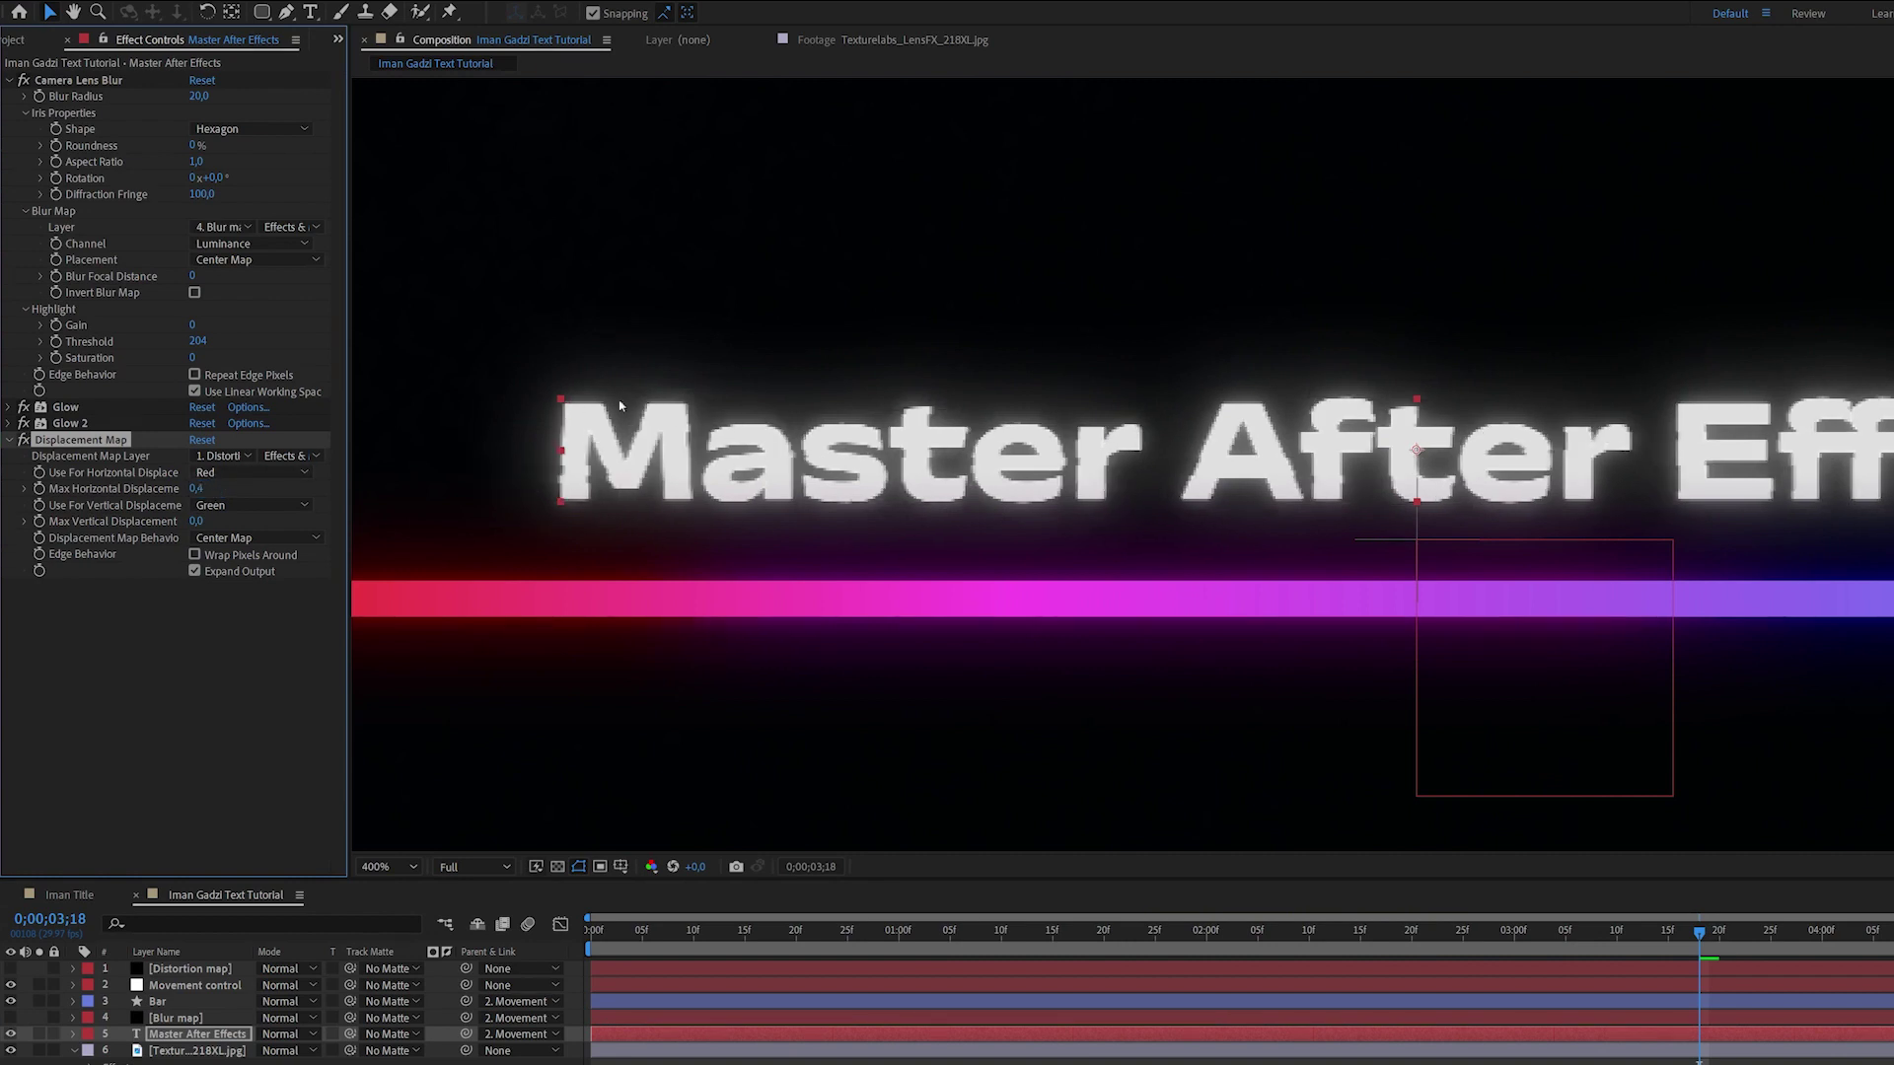
Inspect the distorted letter edges up close and play the animation from the start.
{"action": "scroll", "coordinate": [1184, 474], "scroll_direction": "down", "scroll_amount": 2}
{"action": "scroll", "coordinate": [1124, 532], "scroll_direction": "up", "scroll_amount": 4}
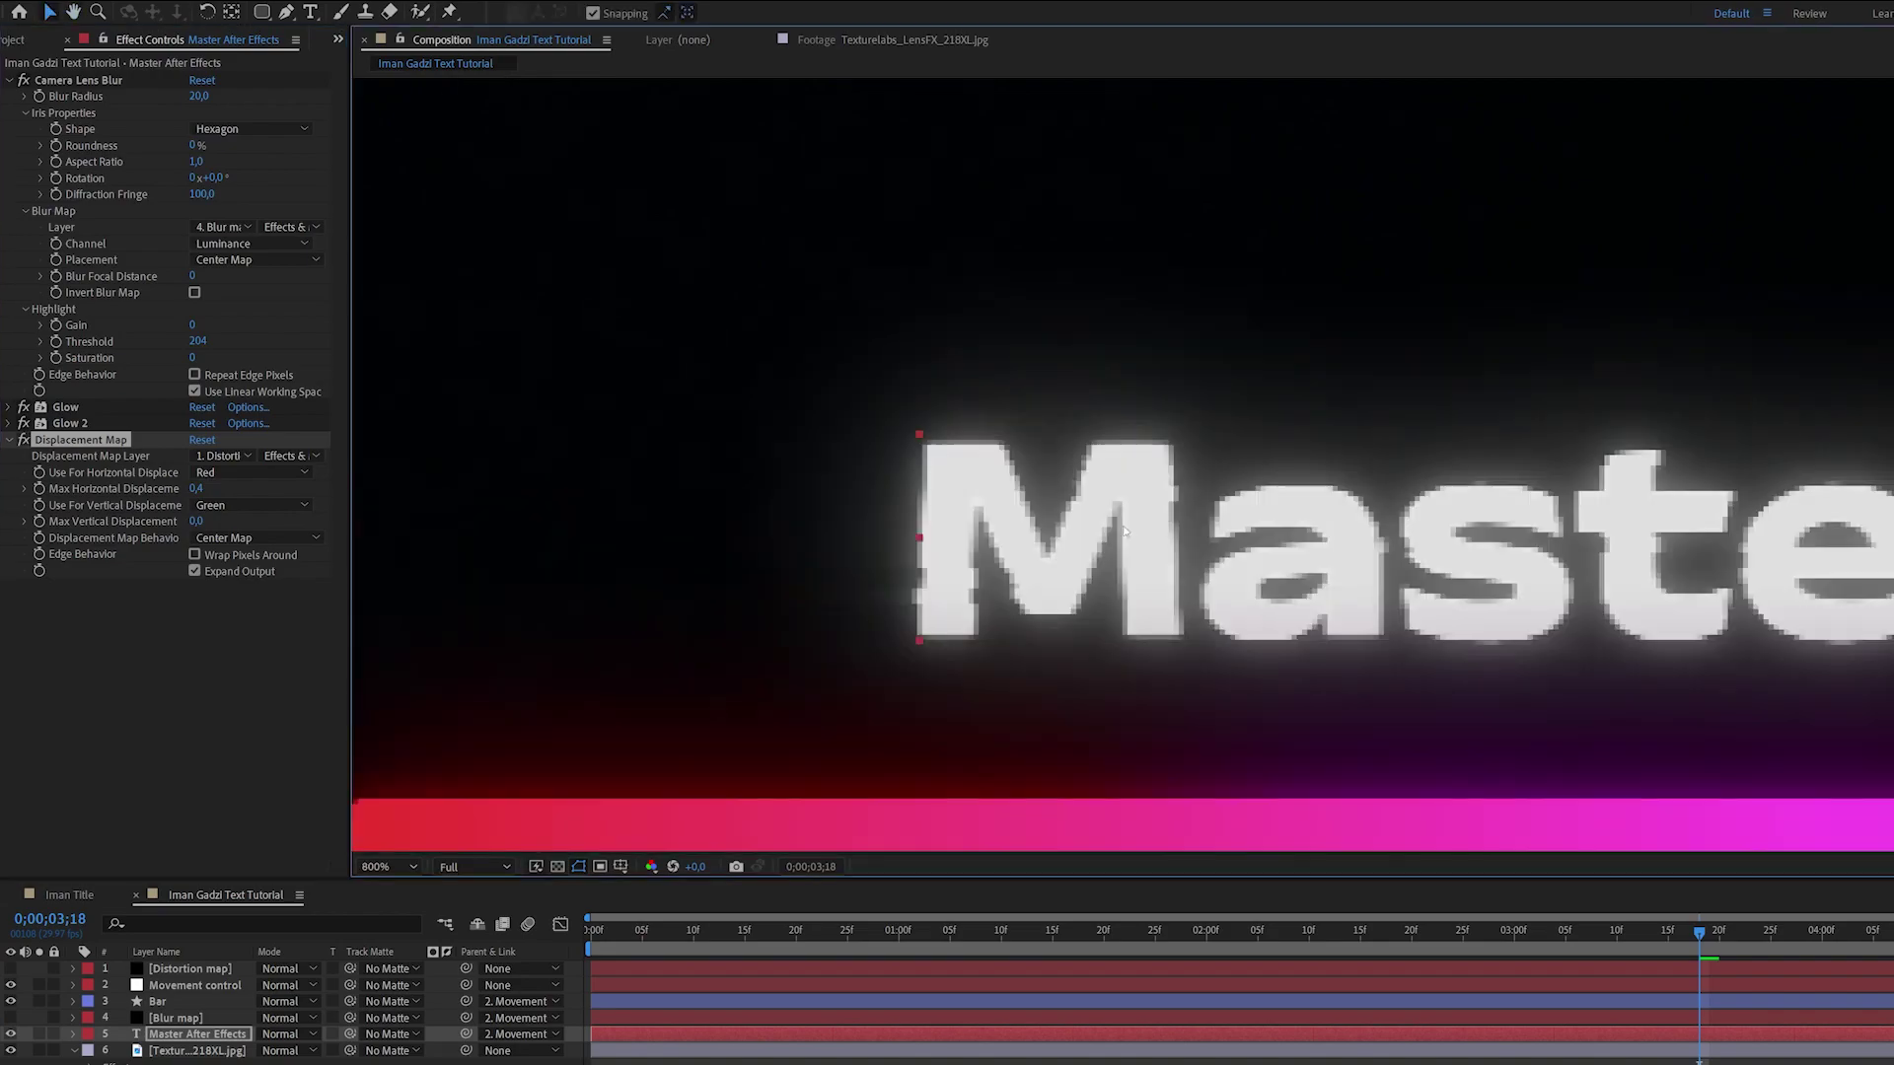
{"action": "left_click_drag", "start_coordinate": [1124, 531], "coordinate": [917, 522]}
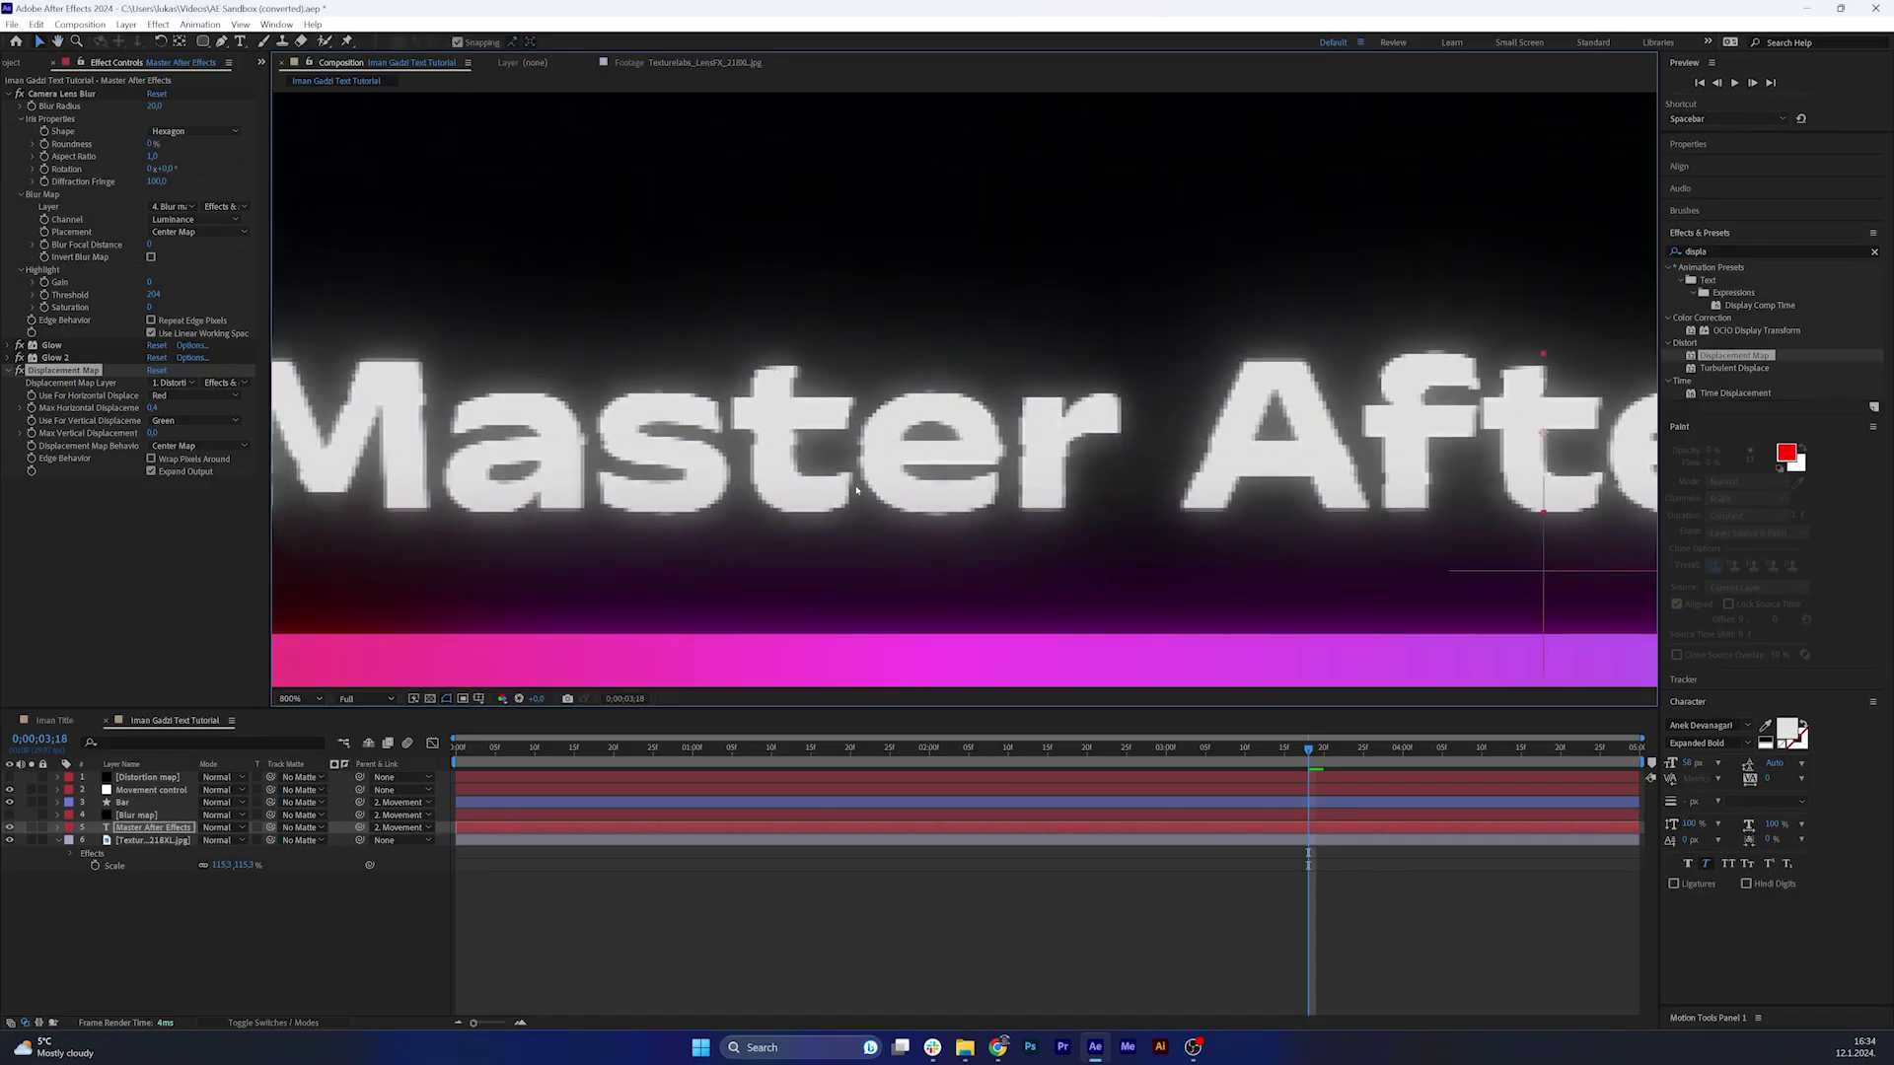
{"action": "scroll", "coordinate": [878, 503], "scroll_direction": "down", "scroll_amount": 4}
{"action": "key", "text": "space"}
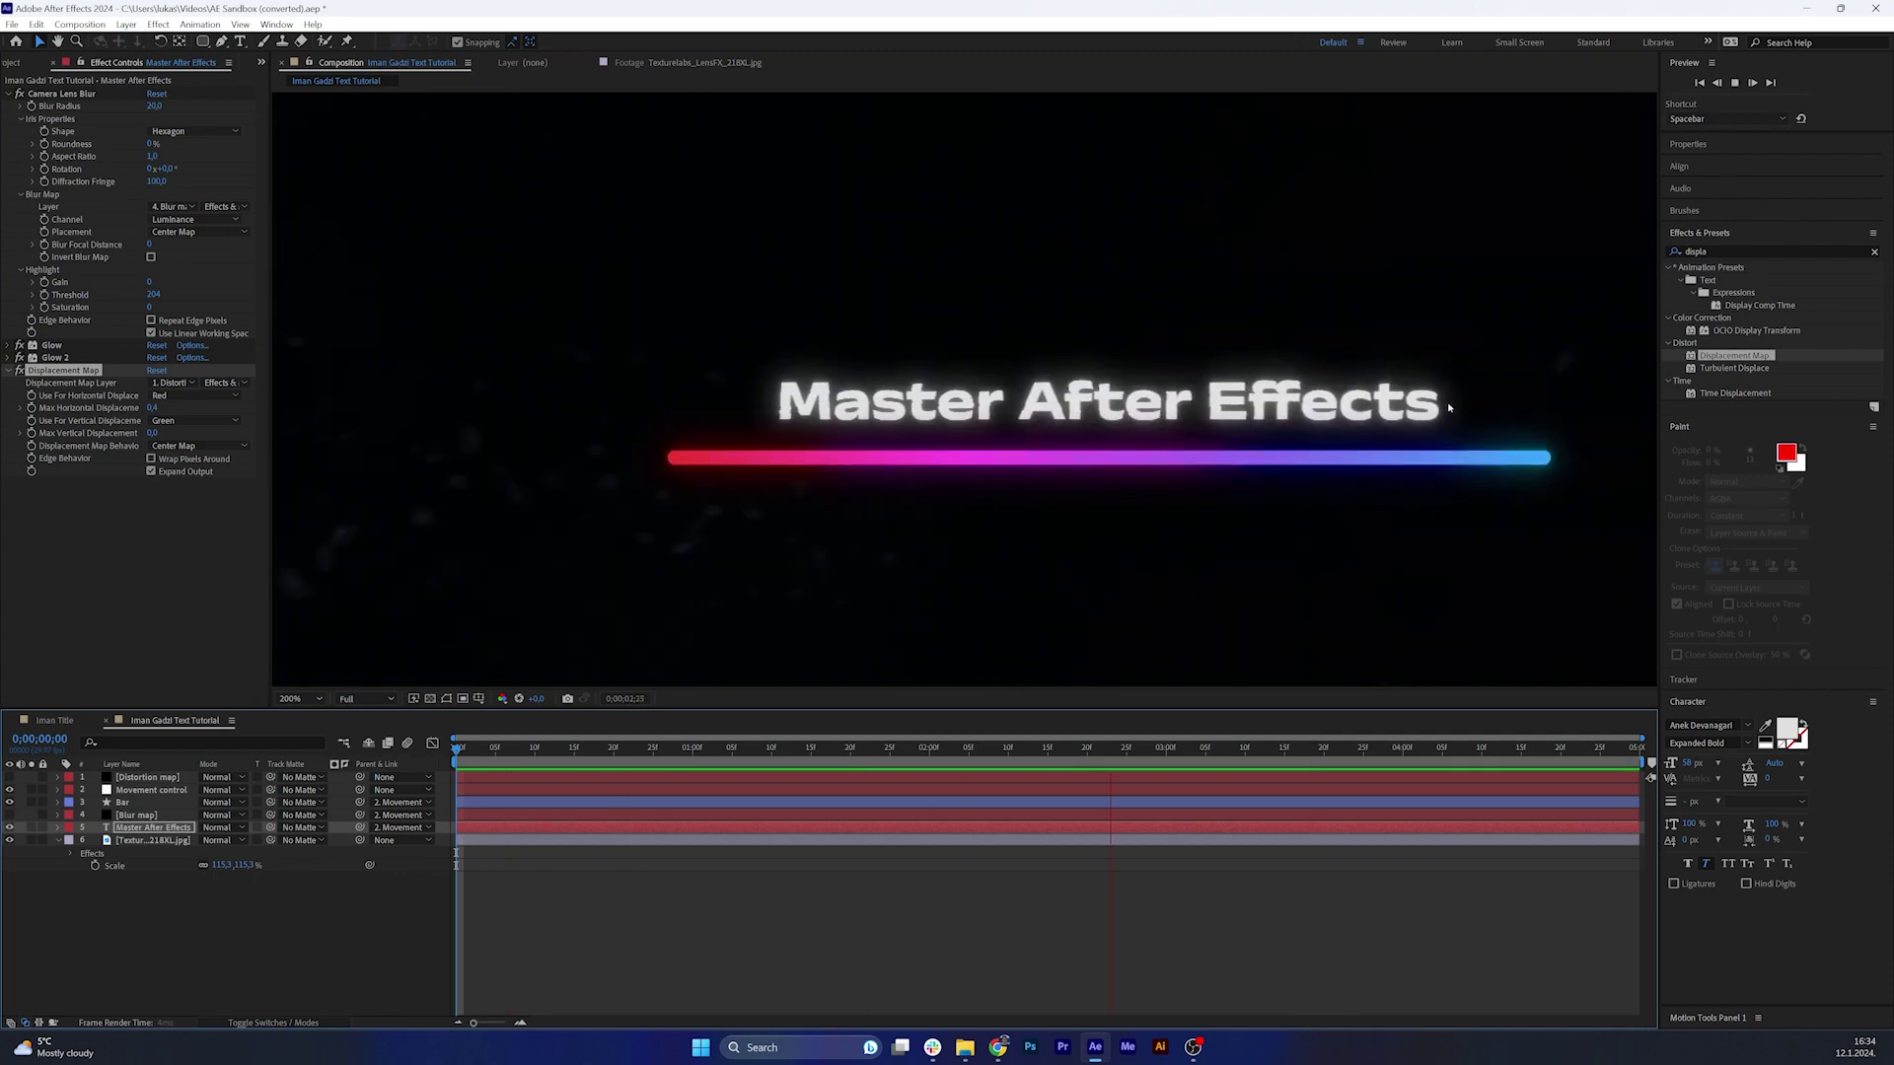
Add a new adjustment layer above all other layers and rename it Styling.
{"action": "right_click", "coordinate": [575, 706]}
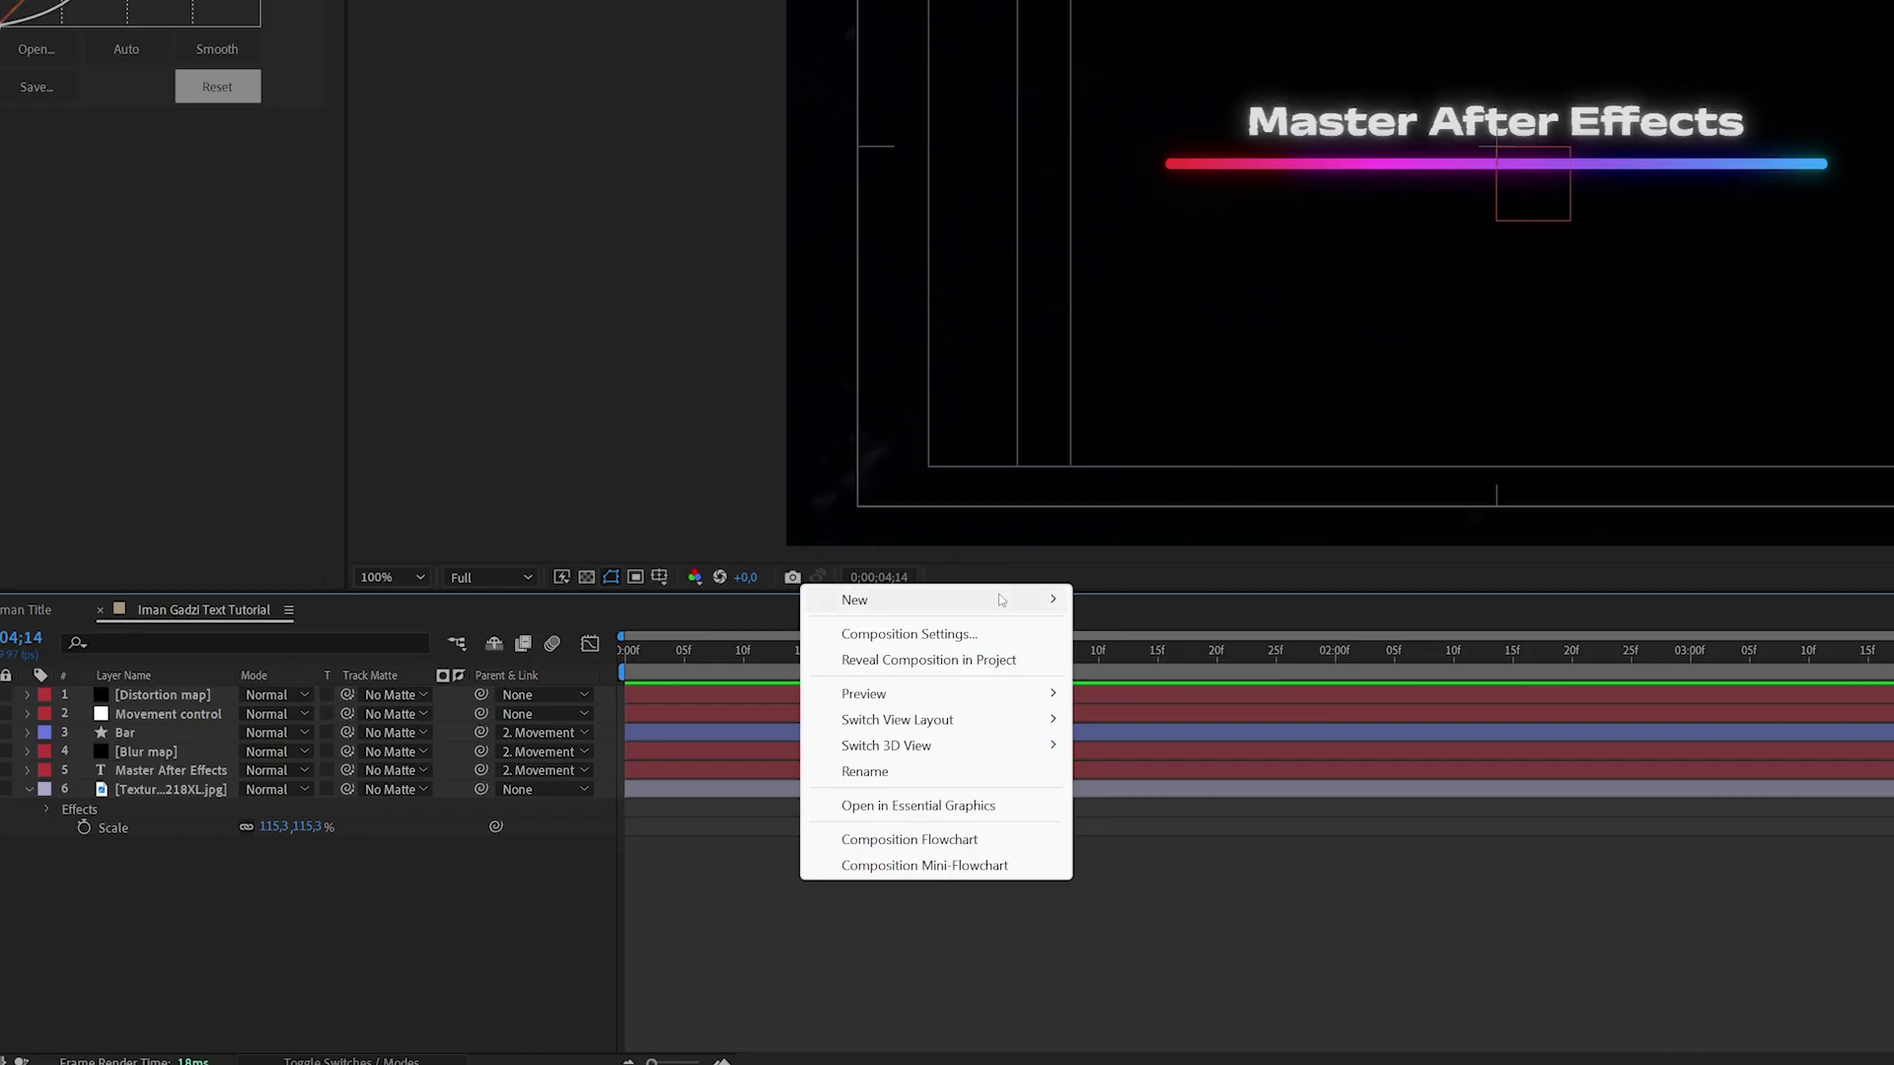
{"action": "mouse_move", "coordinate": [1001, 599]}
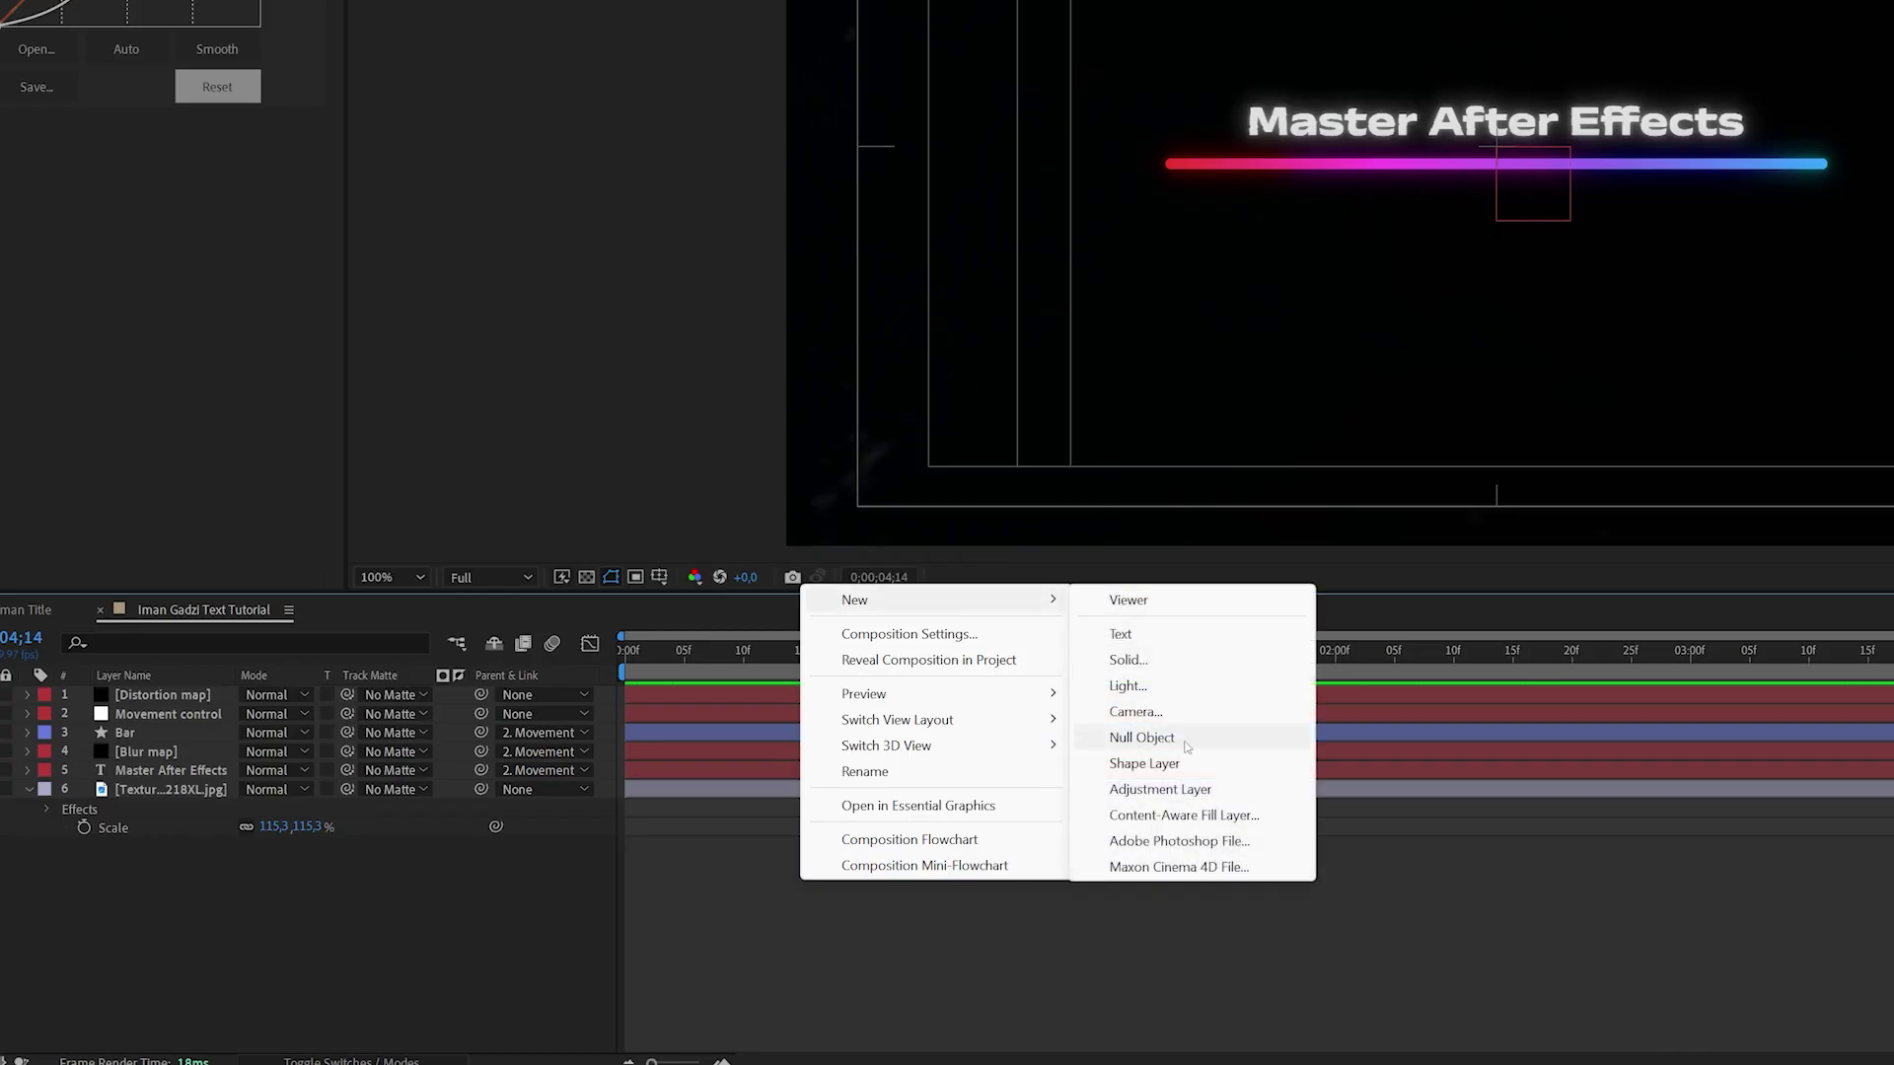
{"action": "left_click", "coordinate": [1233, 790]}
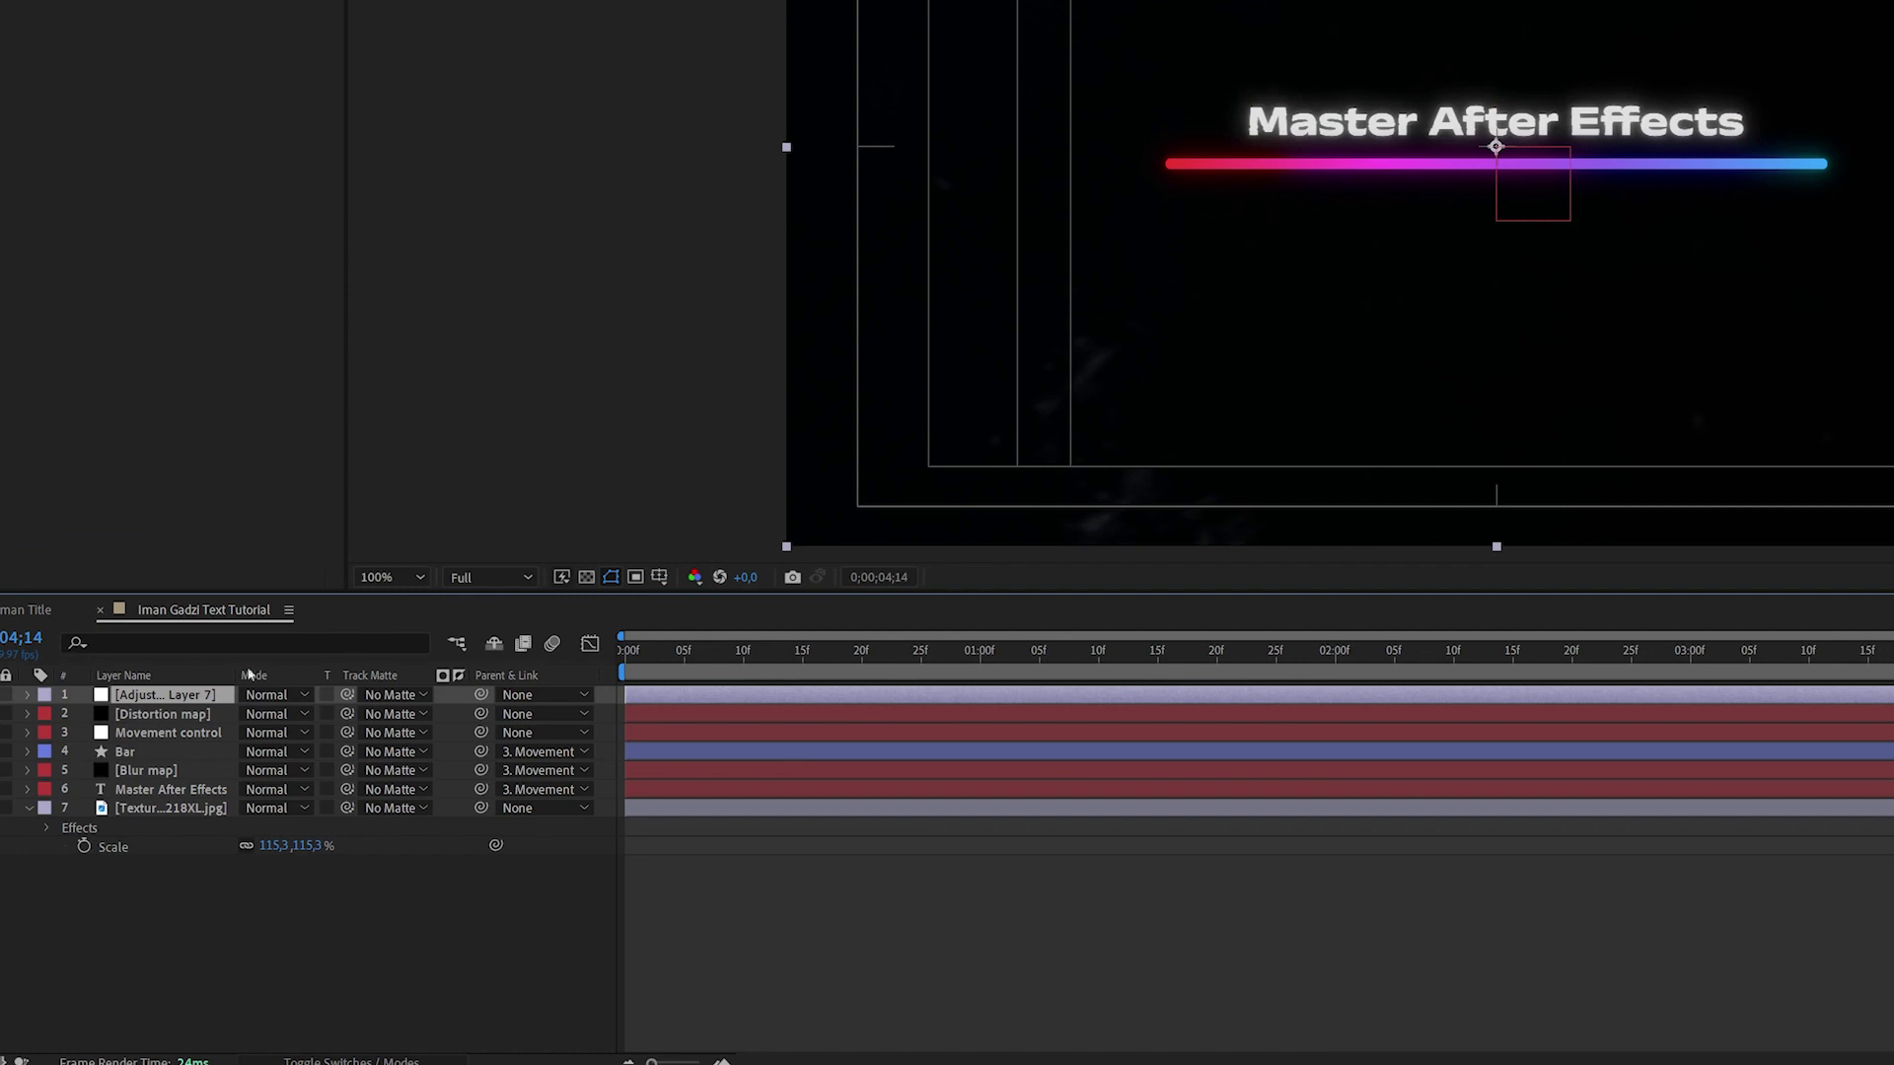
{"action": "key", "text": "Return"}
{"action": "type", "text": "Styl"}
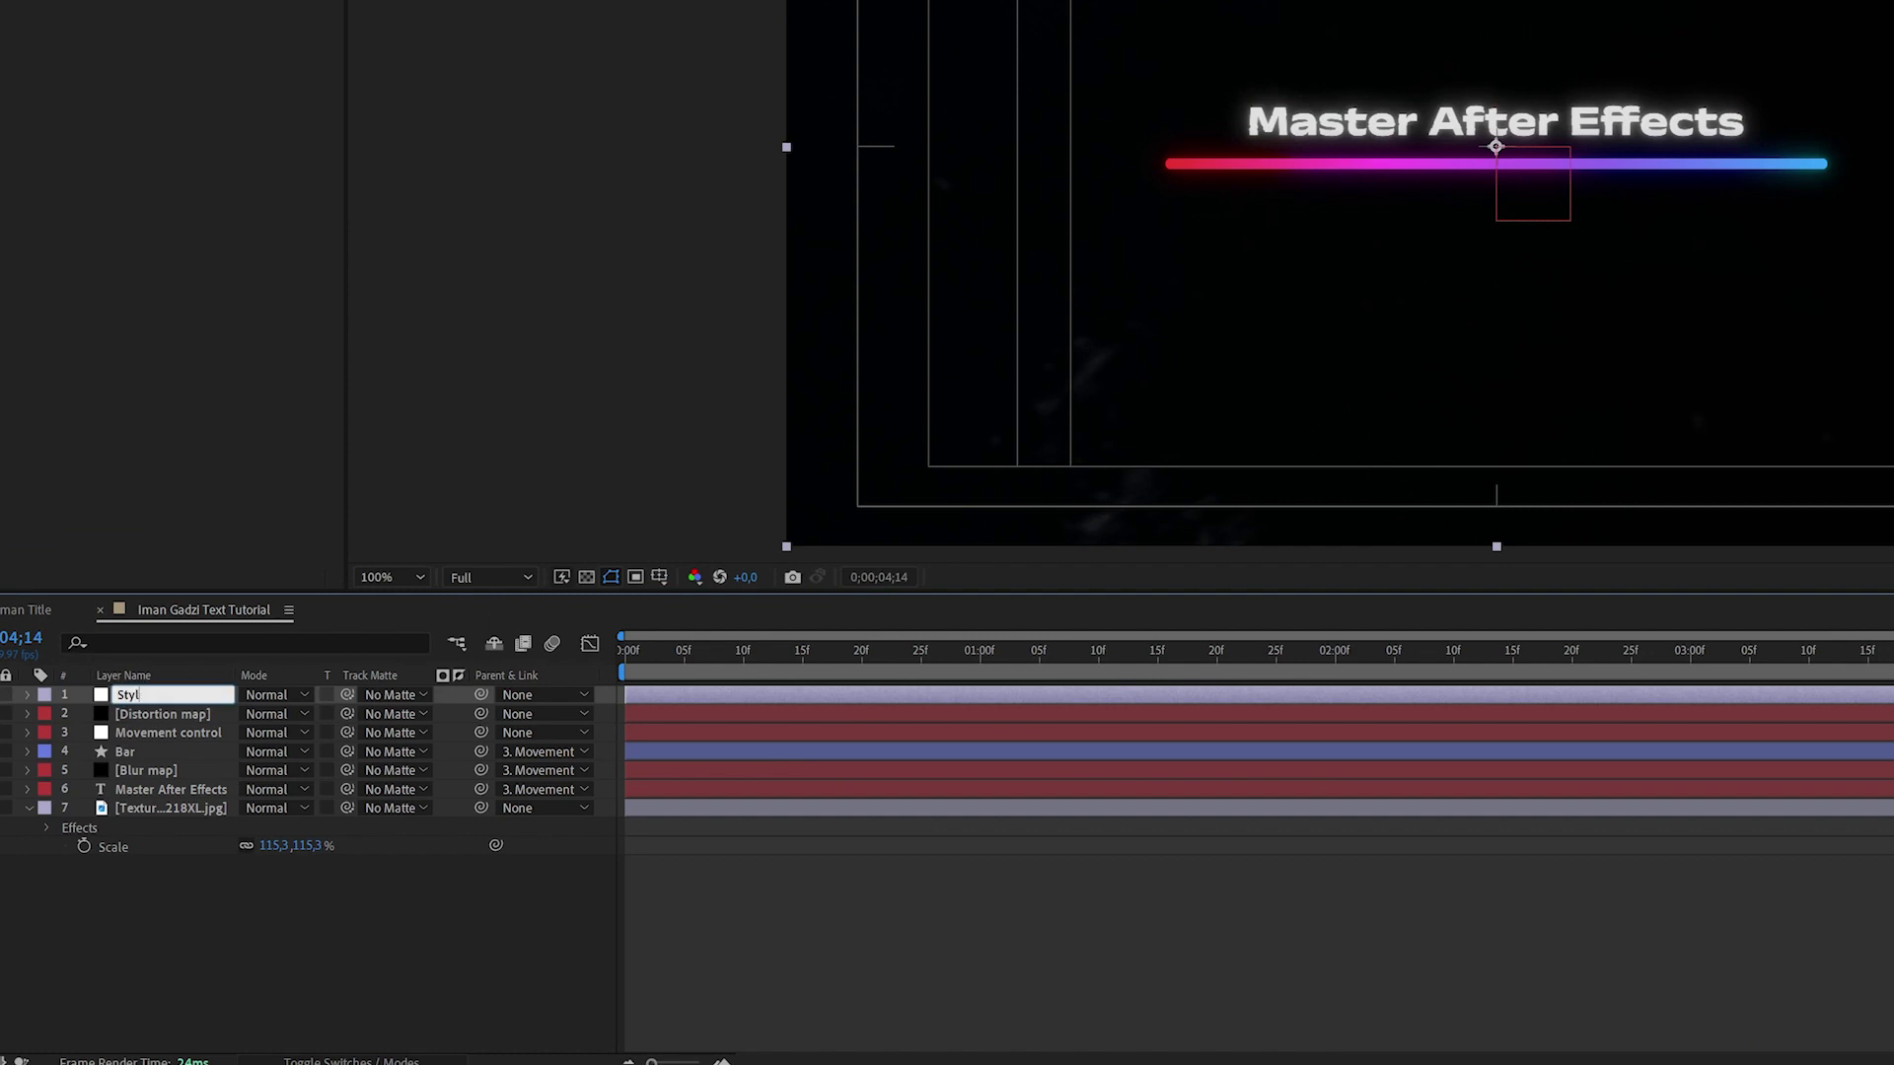
{"action": "type", "text": "ing"}
{"action": "key", "text": "Return"}
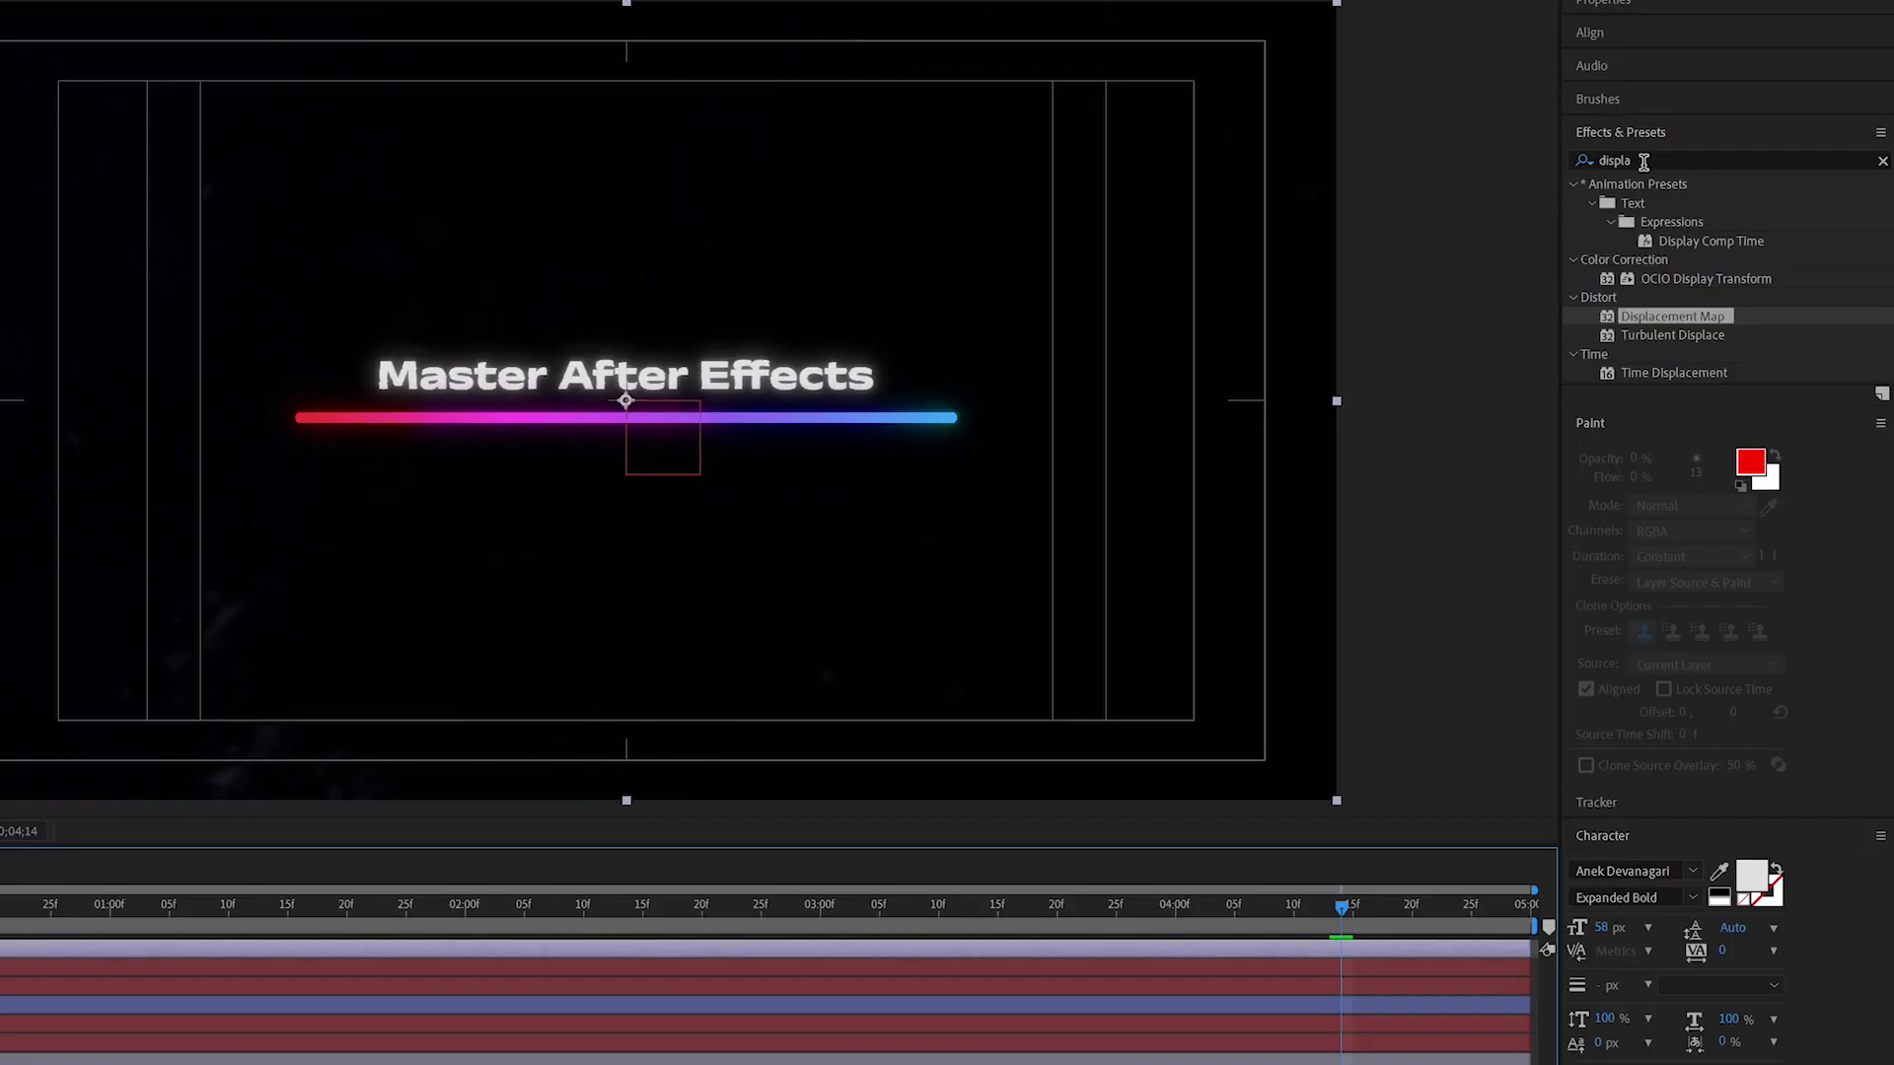
Find the Noise HLS Auto effect and apply it to the Styling layer.
{"action": "left_click_drag", "start_coordinate": [1644, 161], "coordinate": [1468, 164]}
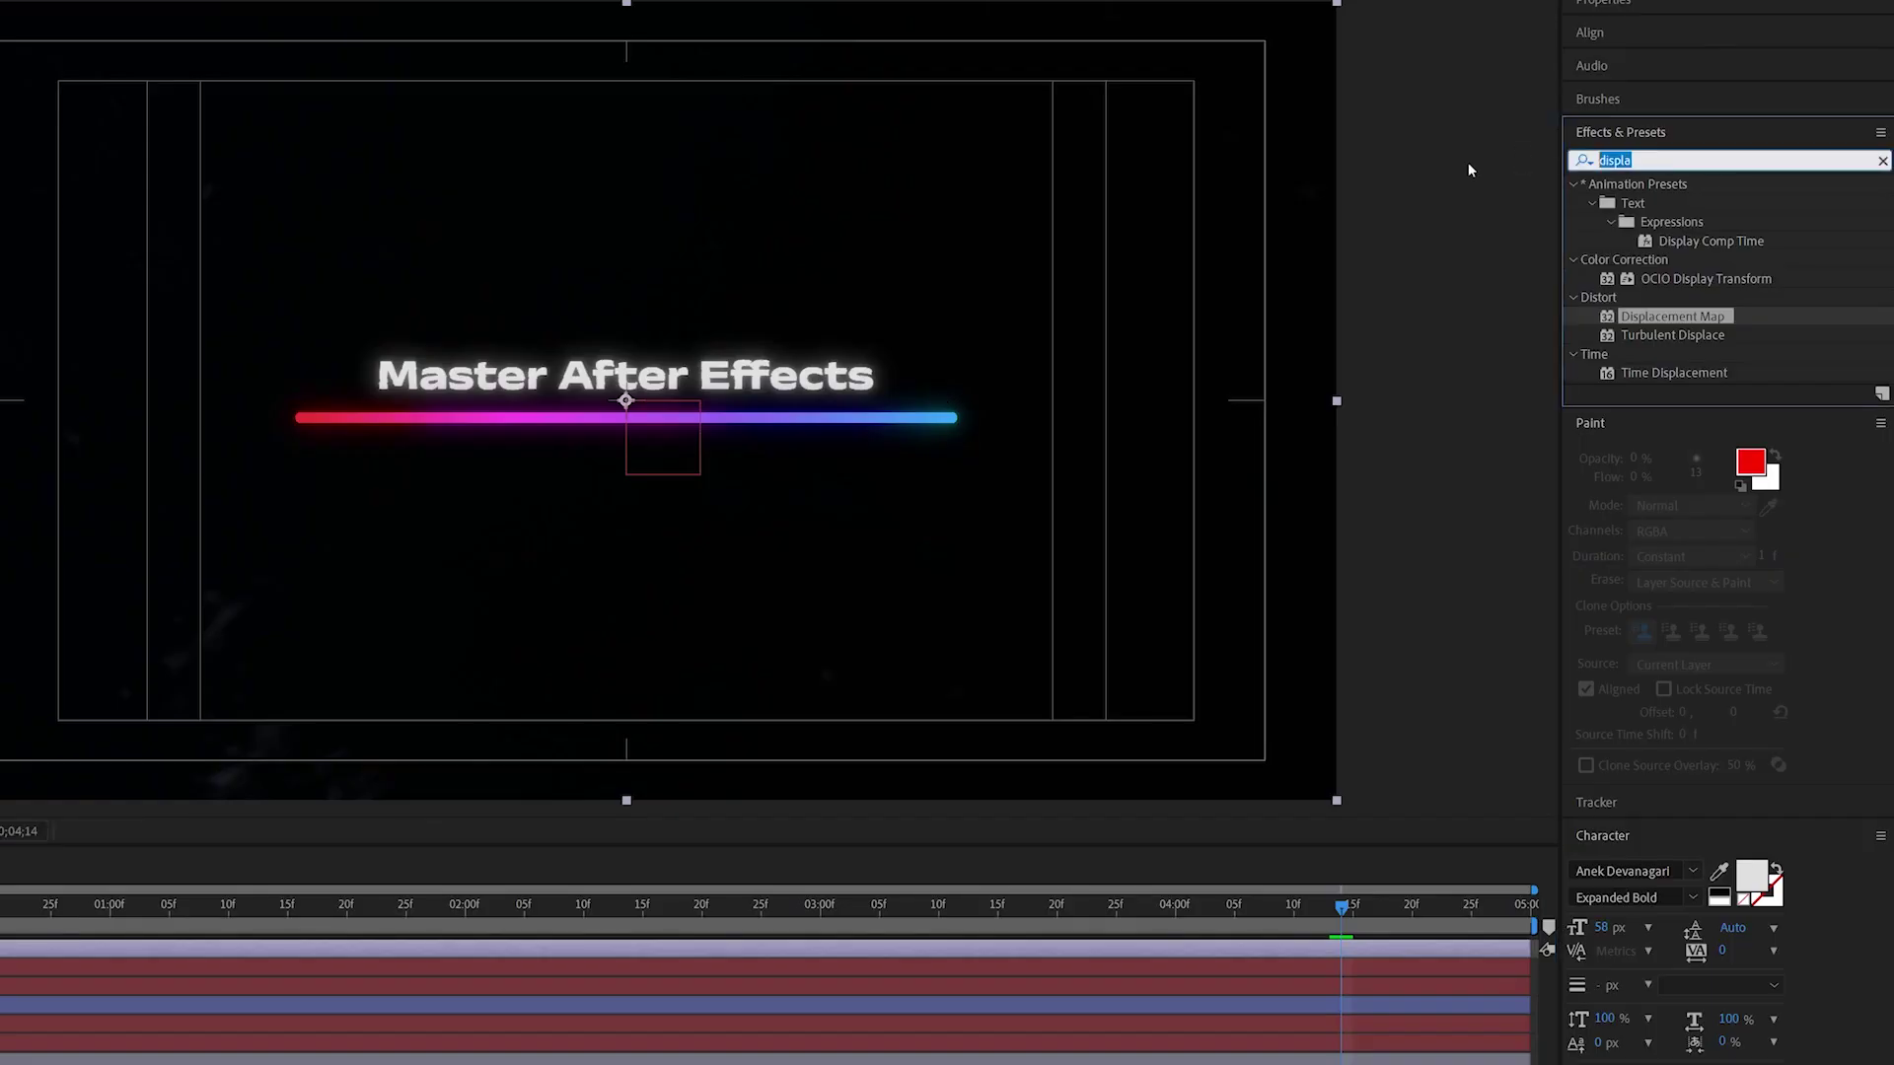
{"action": "type", "text": "noise"}
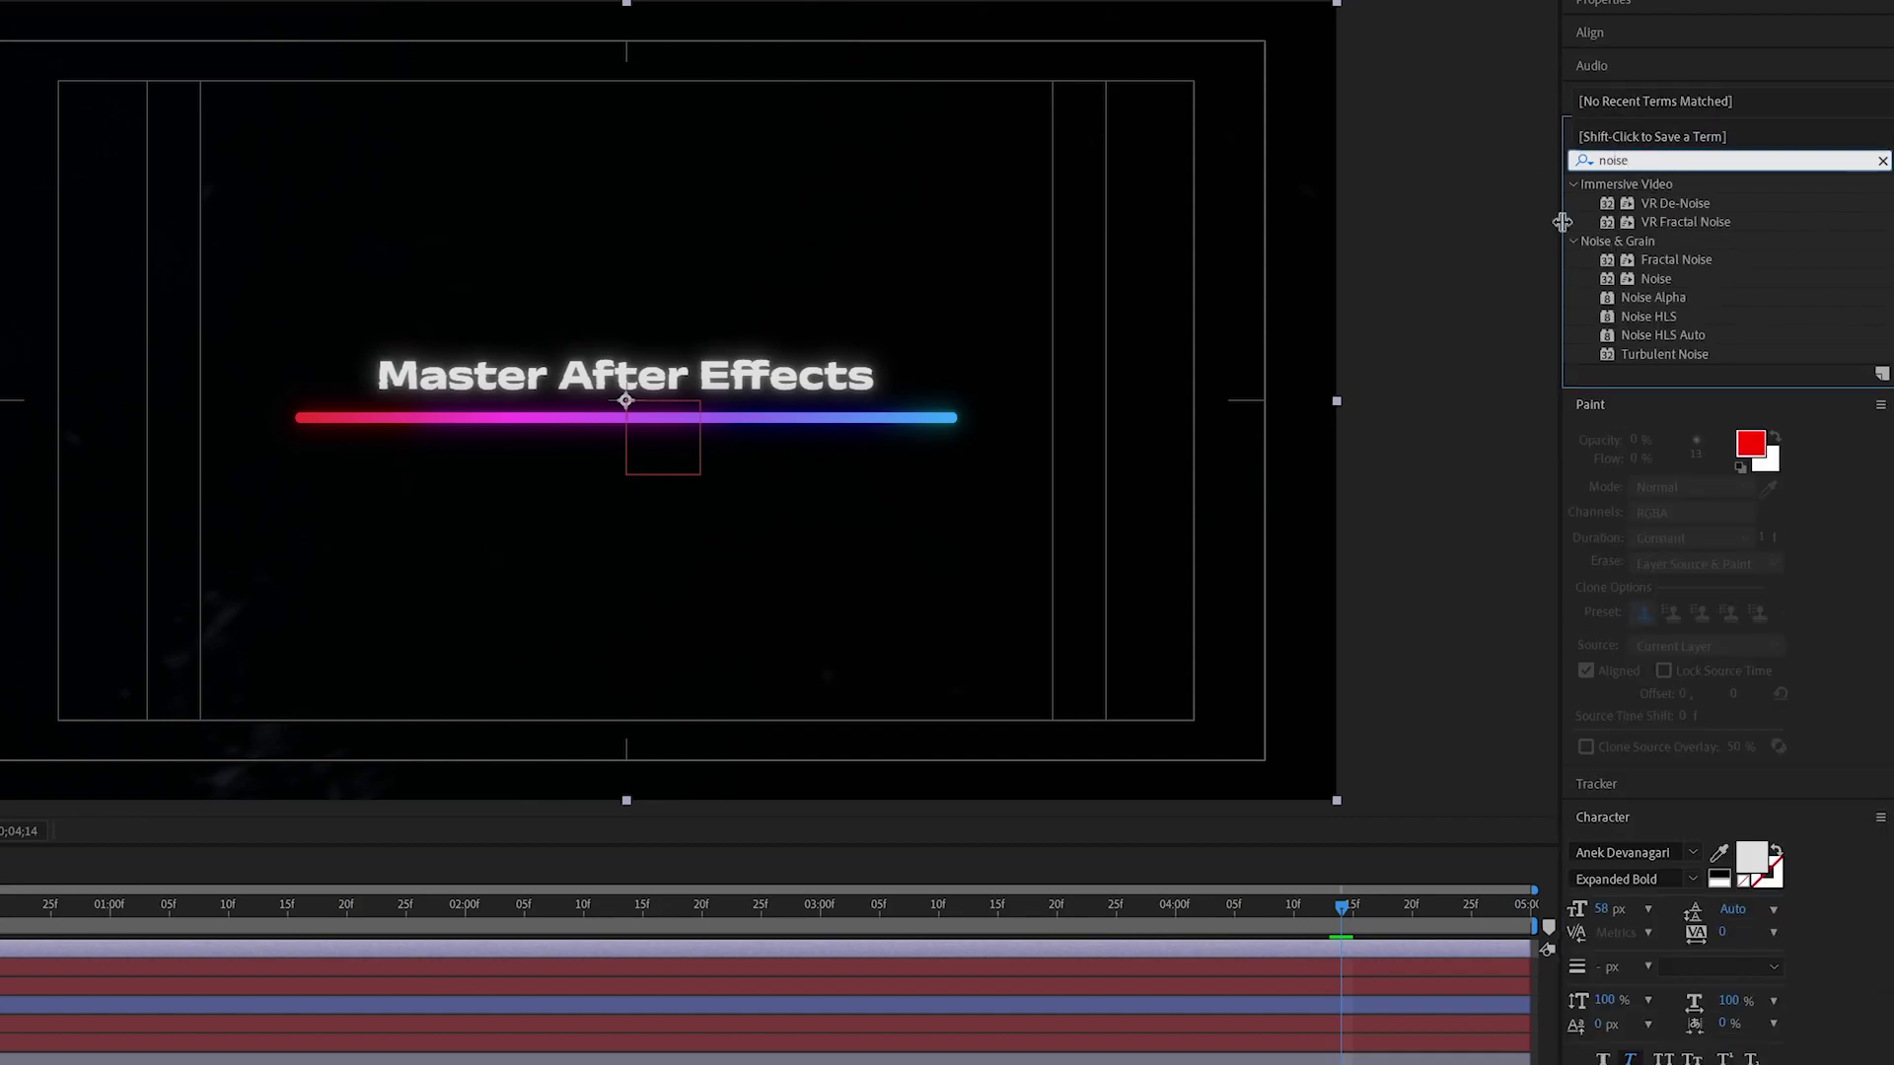
{"action": "left_click_drag", "start_coordinate": [1681, 336], "coordinate": [192, 776]}
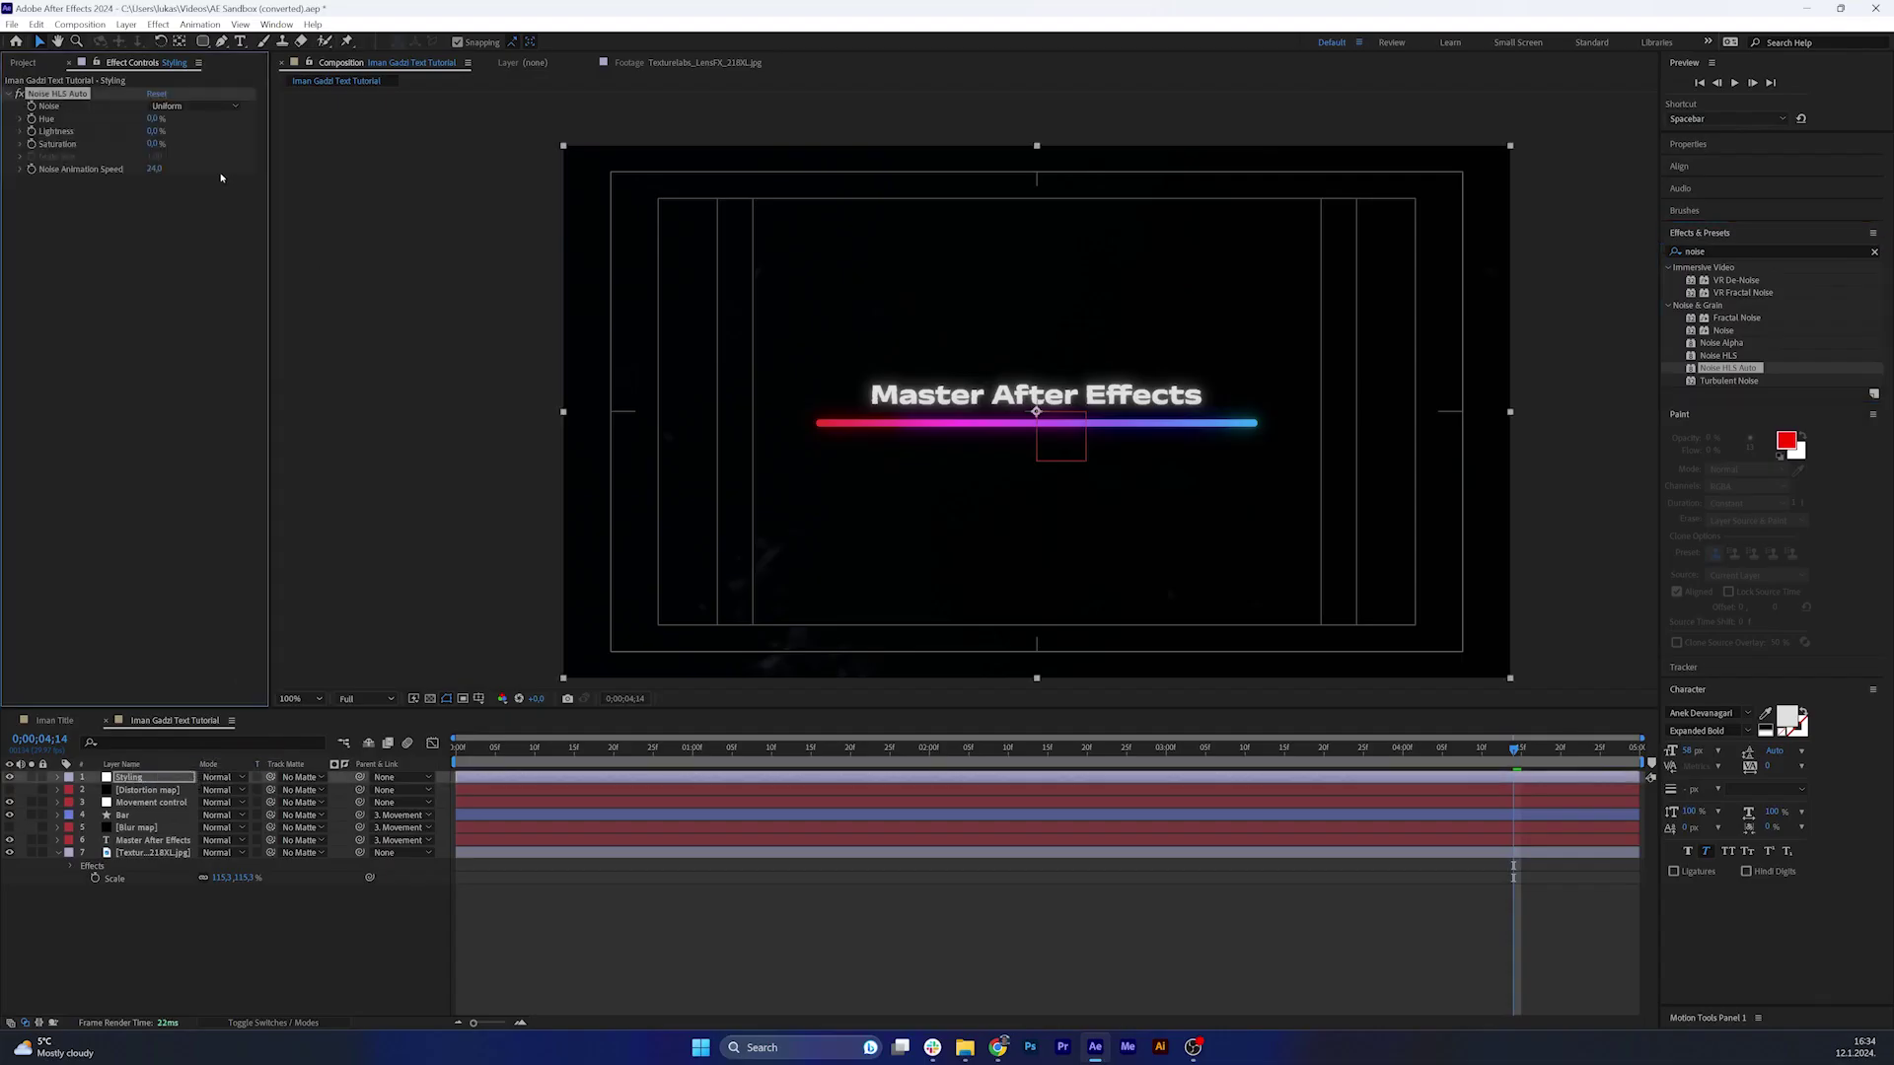
Set the Noise HLS Auto type to Grain, slightly raise its Hue, Lightness and Saturation, and preview the grain over the title.
{"action": "left_click", "coordinate": [178, 105]}
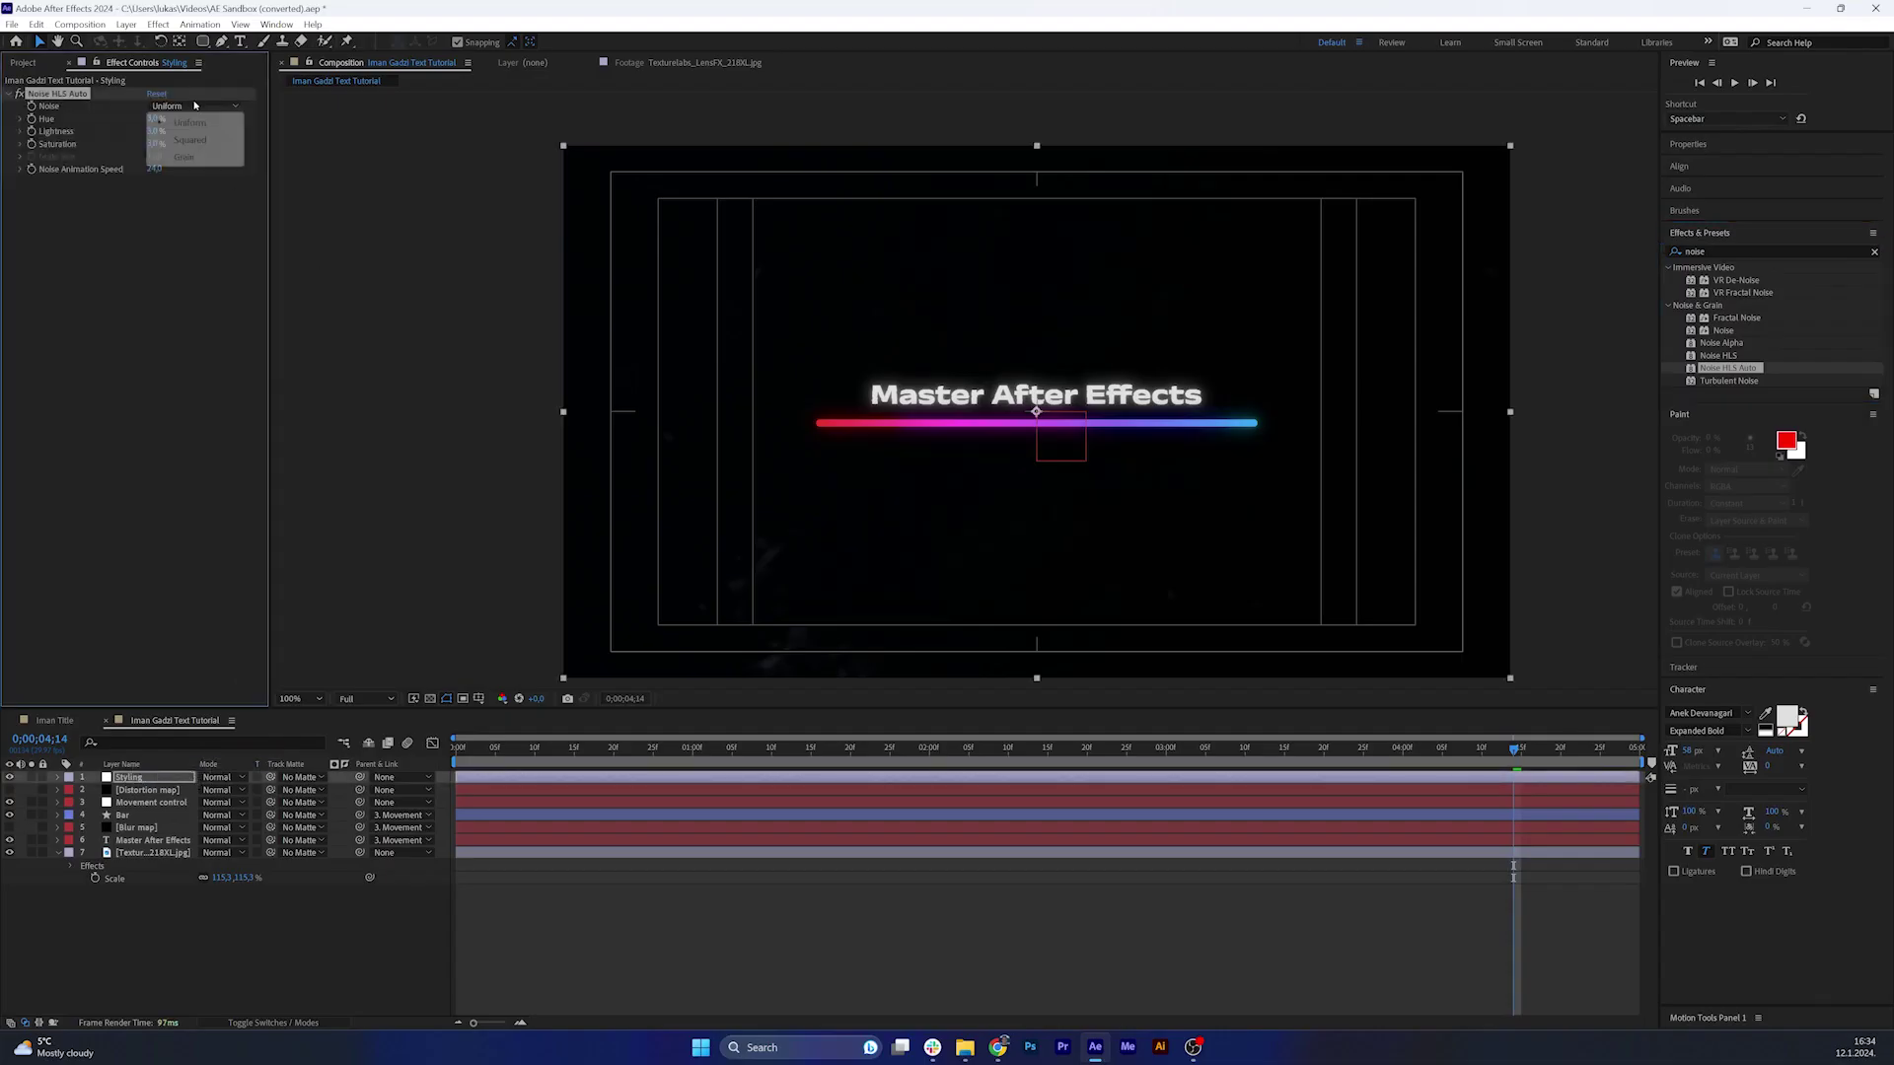
{"action": "left_click", "coordinate": [186, 157]}
{"action": "scroll", "coordinate": [986, 451], "scroll_direction": "up", "scroll_amount": 4}
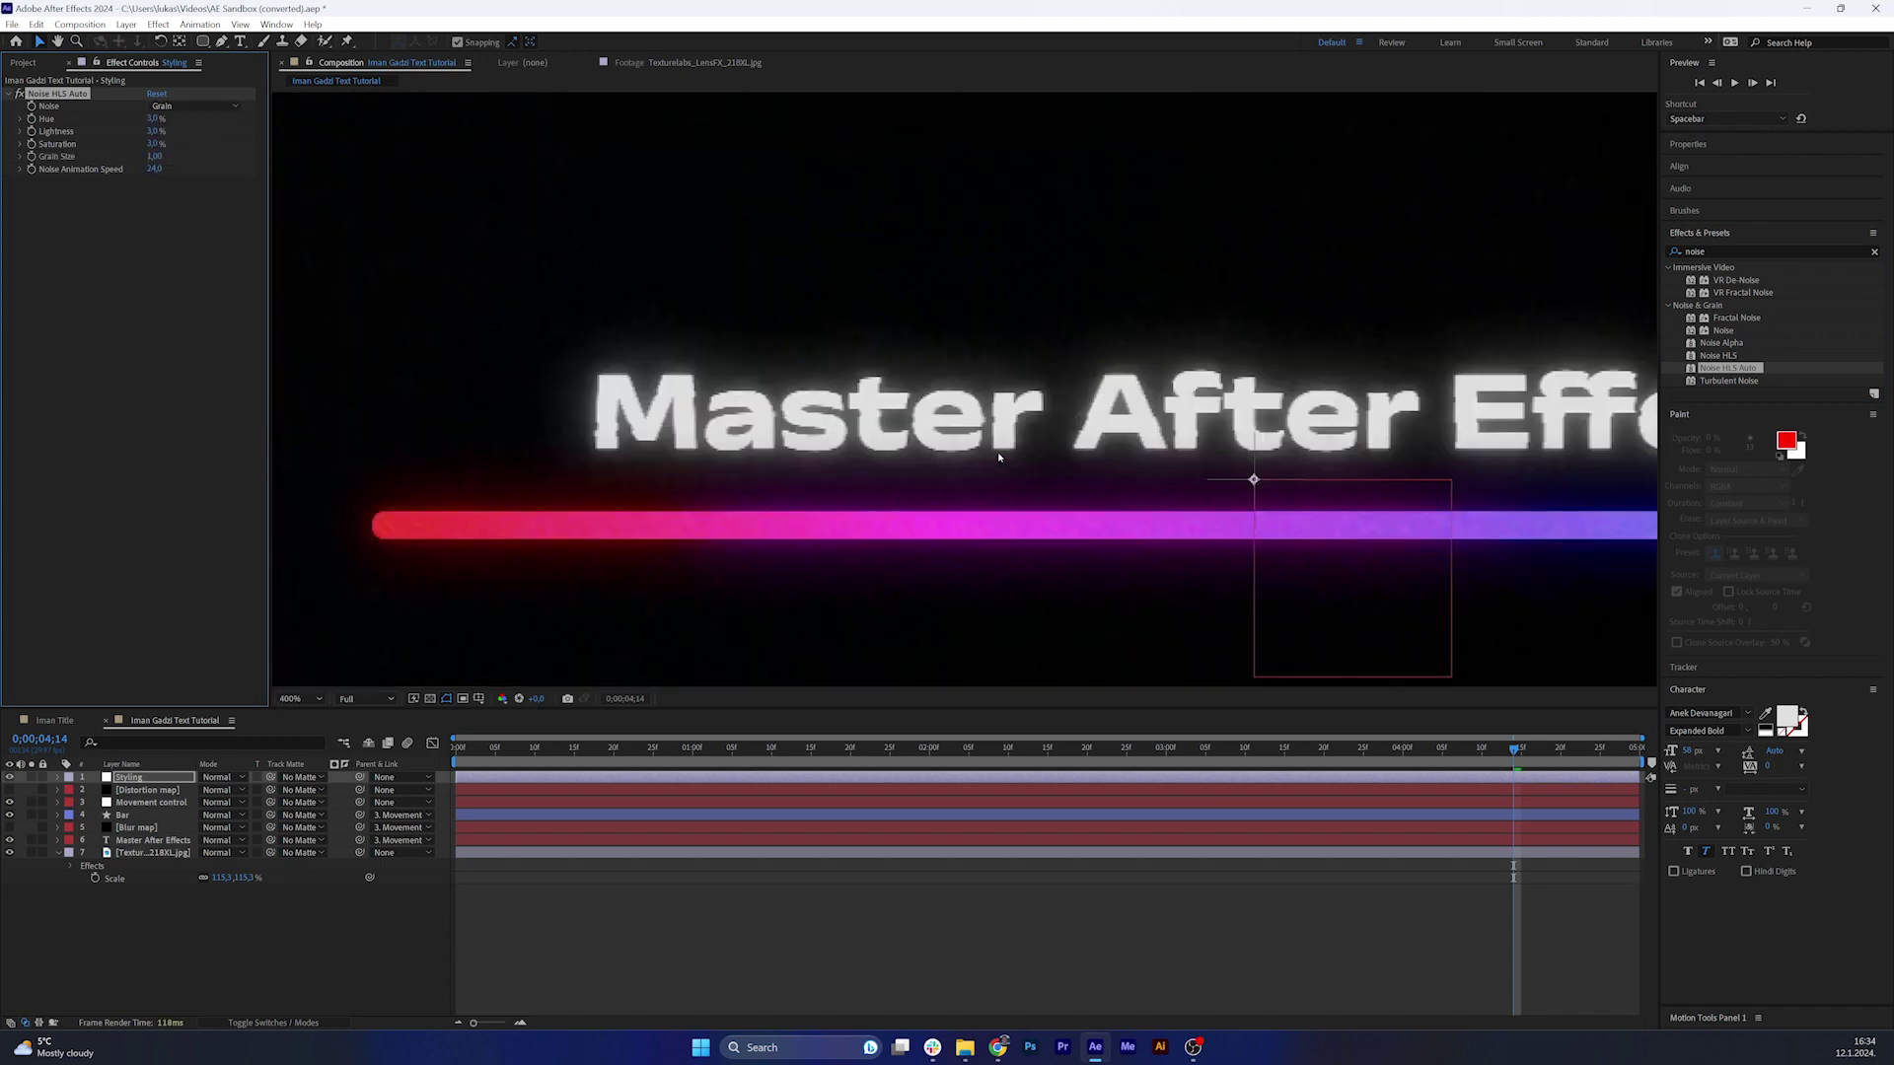
{"action": "scroll", "coordinate": [932, 395], "scroll_direction": "up", "scroll_amount": 2}
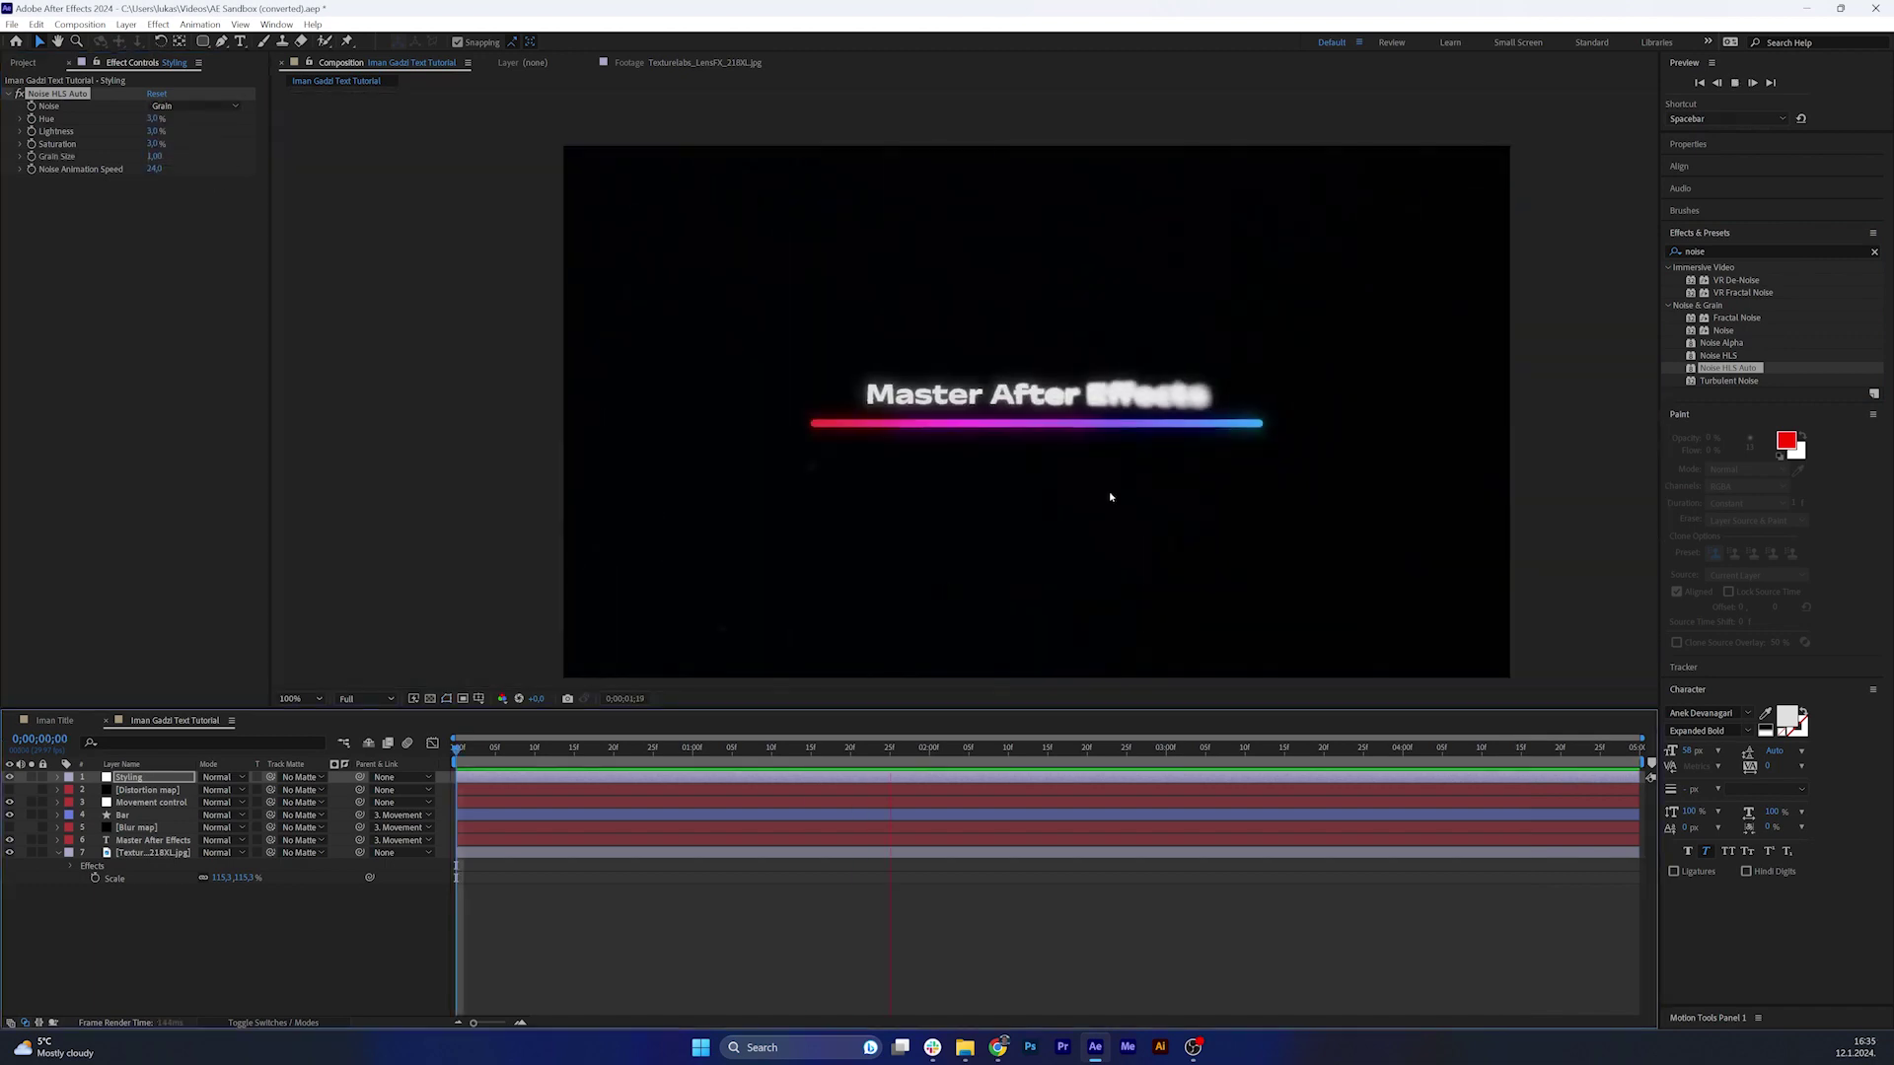